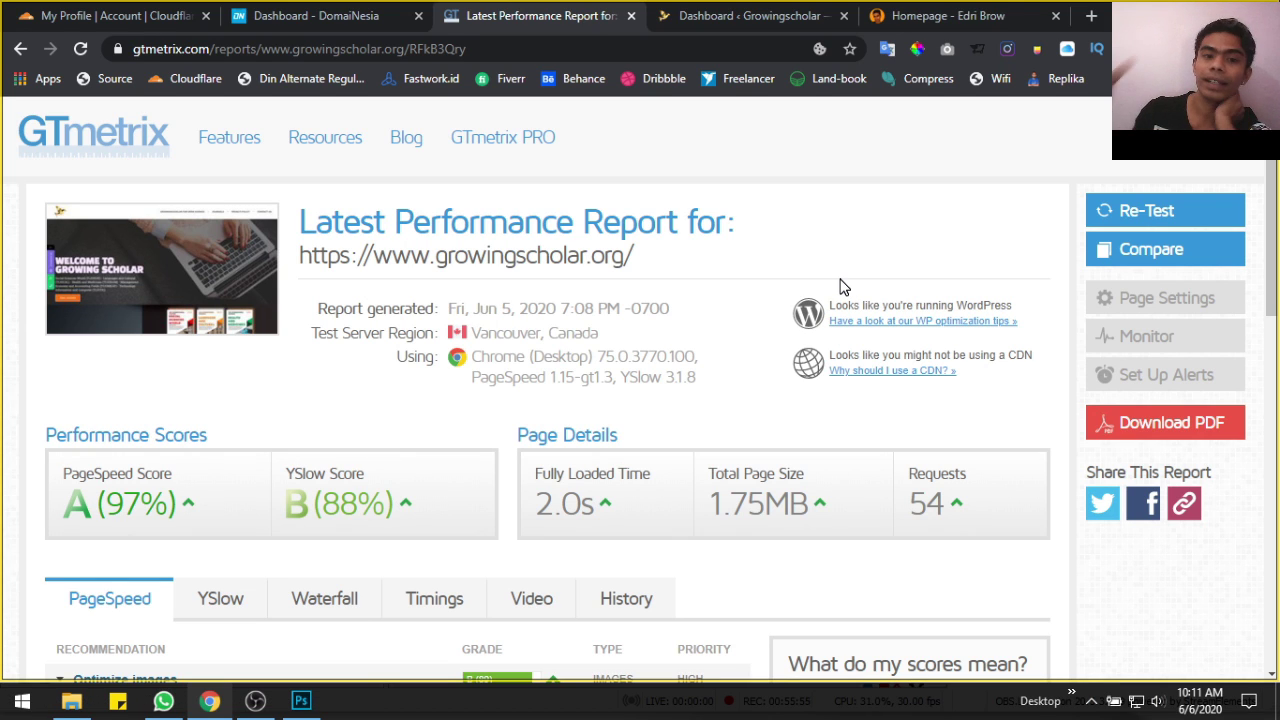
Leave the old growingscholar.org report for the empty GTmetrix home page
scroll(840, 287, "down", 2)
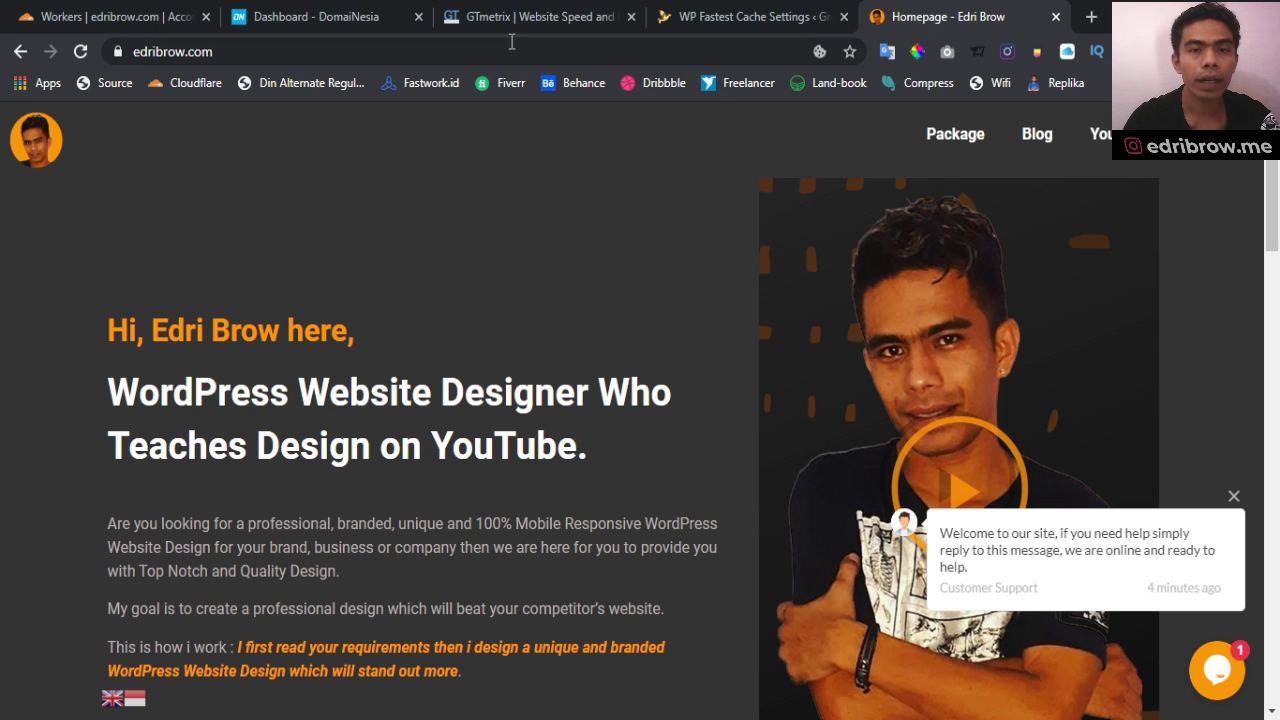
left_click(515, 18)
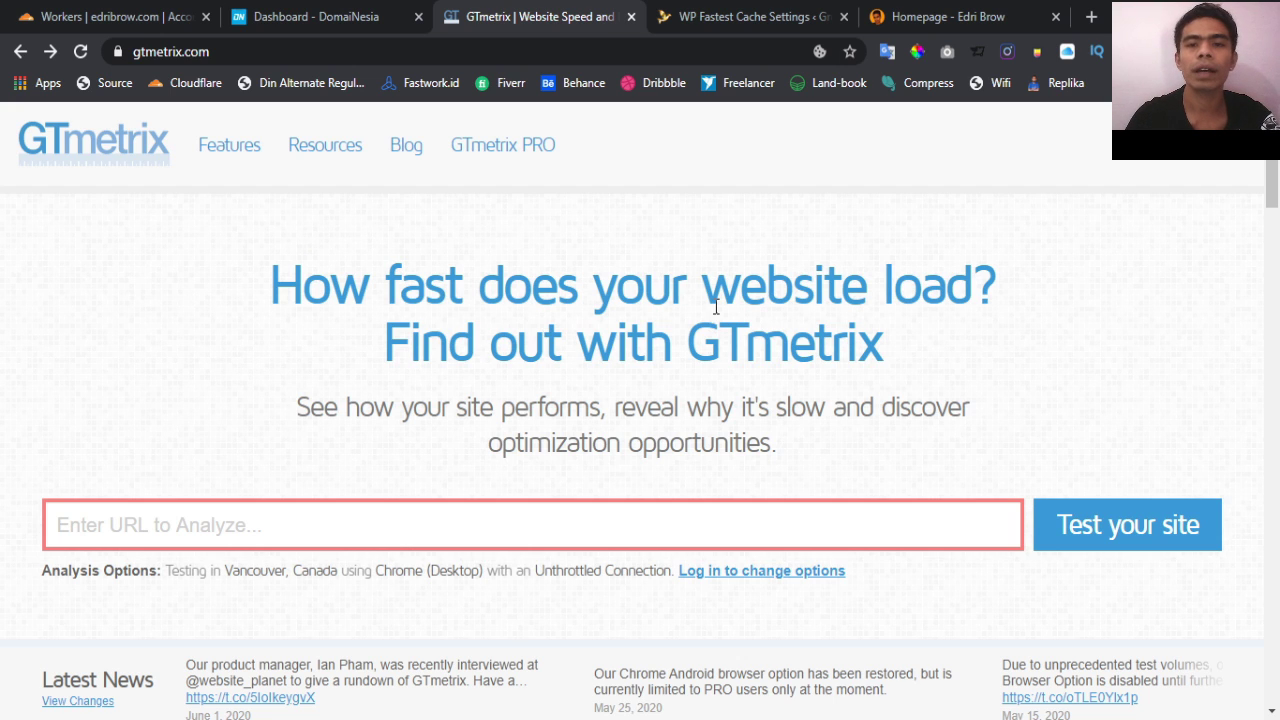
scroll(545, 390, "down", 1)
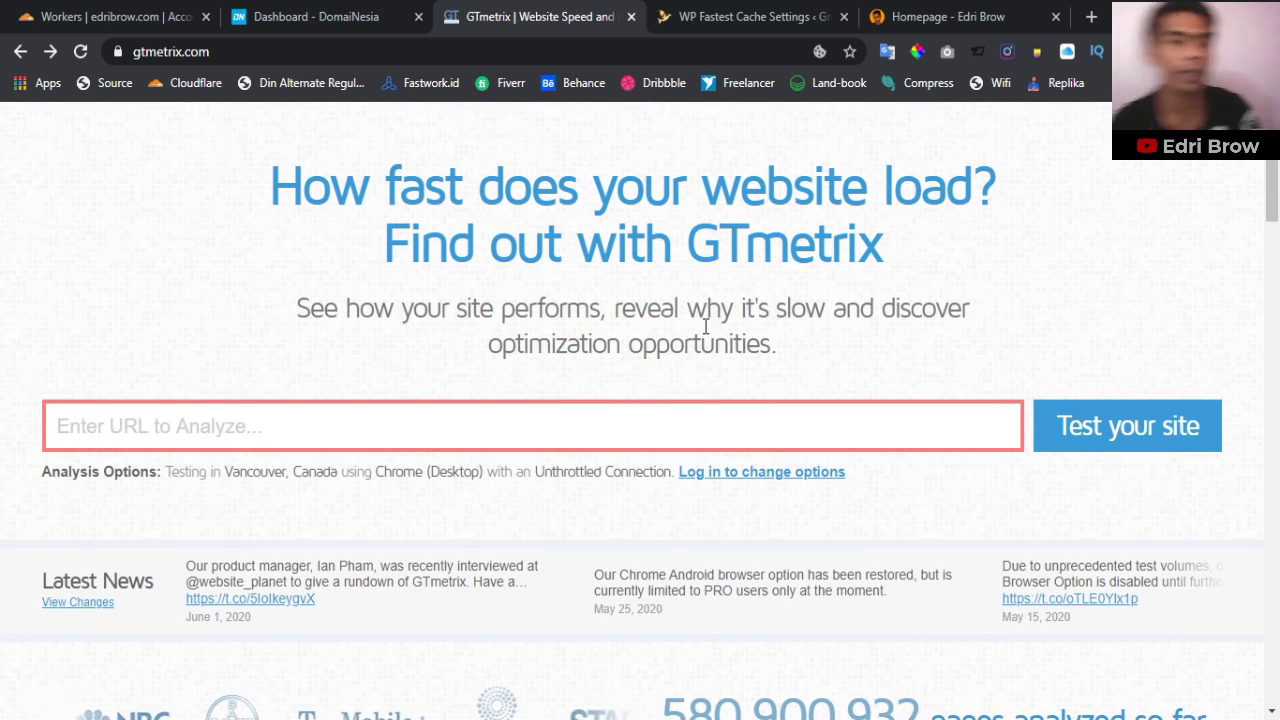
left_click(630, 438)
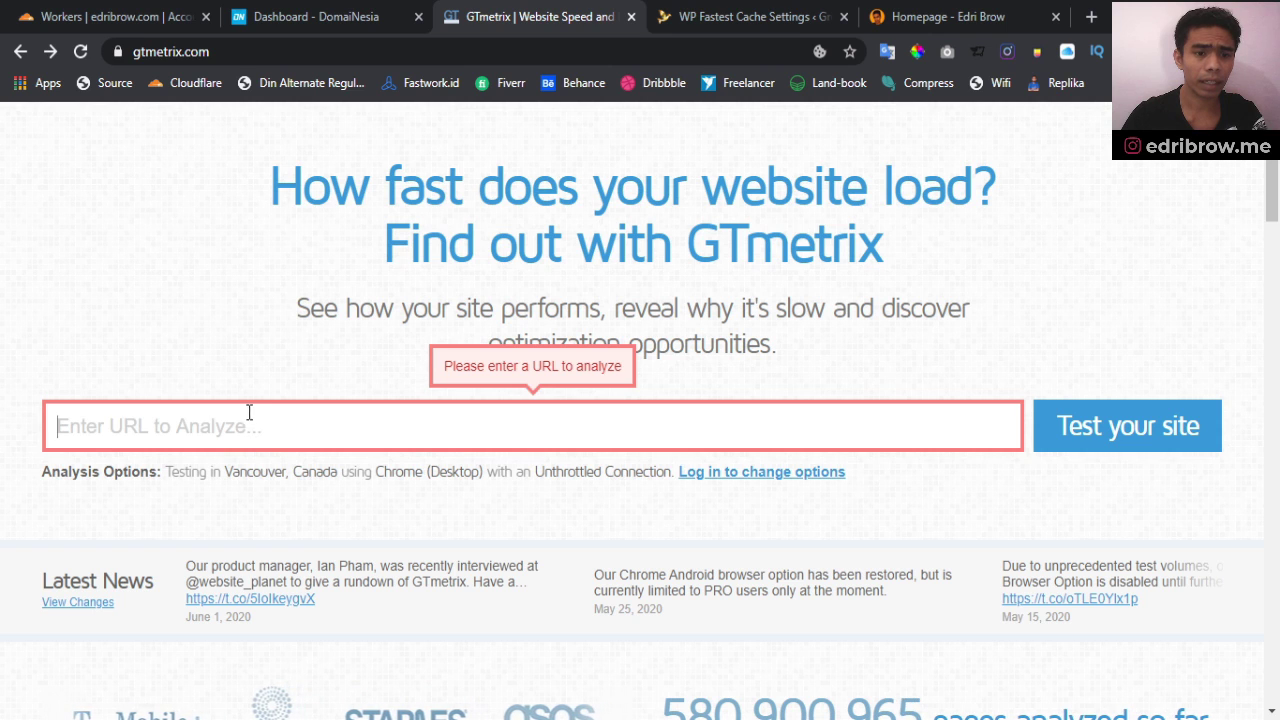
left_click(206, 577)
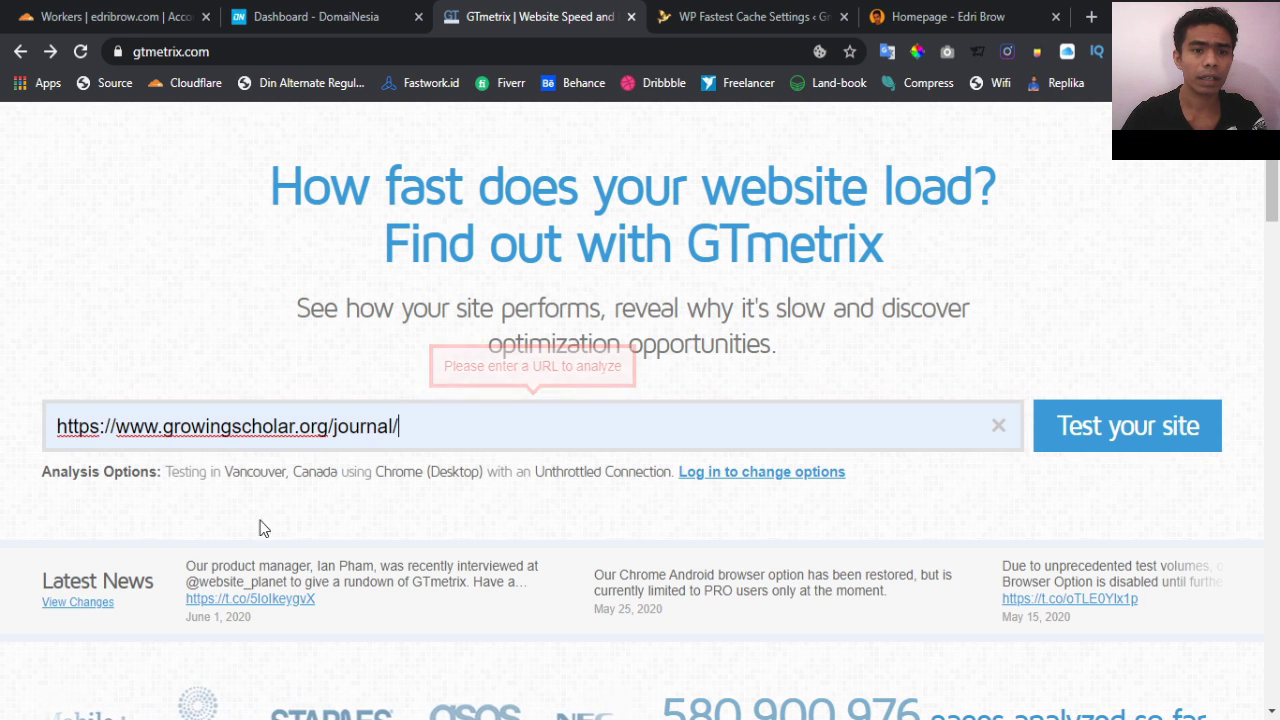
key("BackSpace")
key("BackSpace")
key("BackSpace")
key("BackSpace")
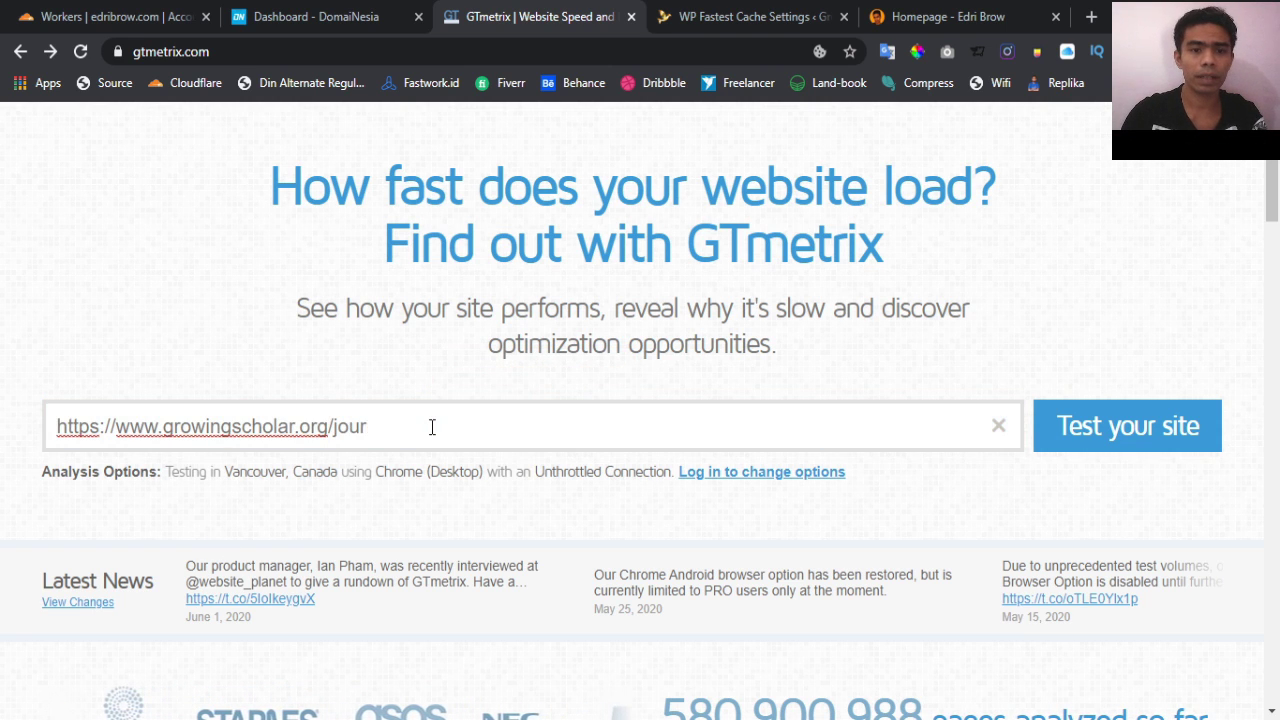
key("BackSpace")
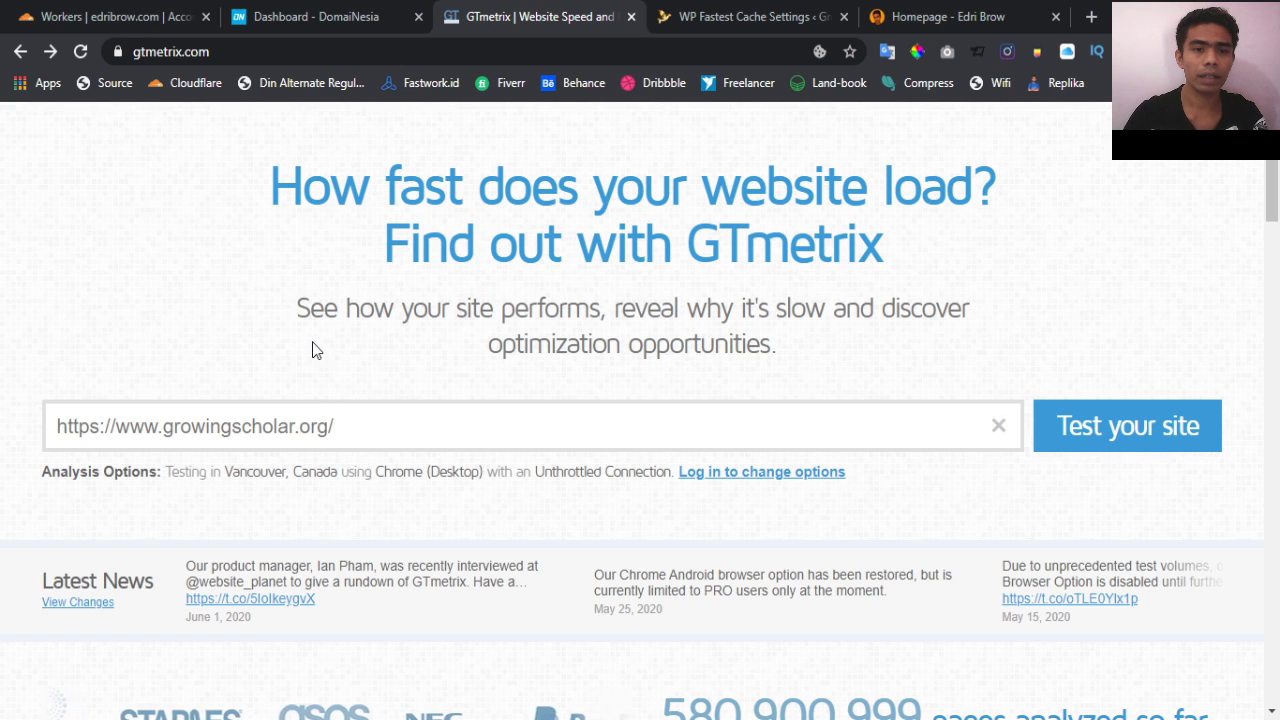
left_click(1165, 426)
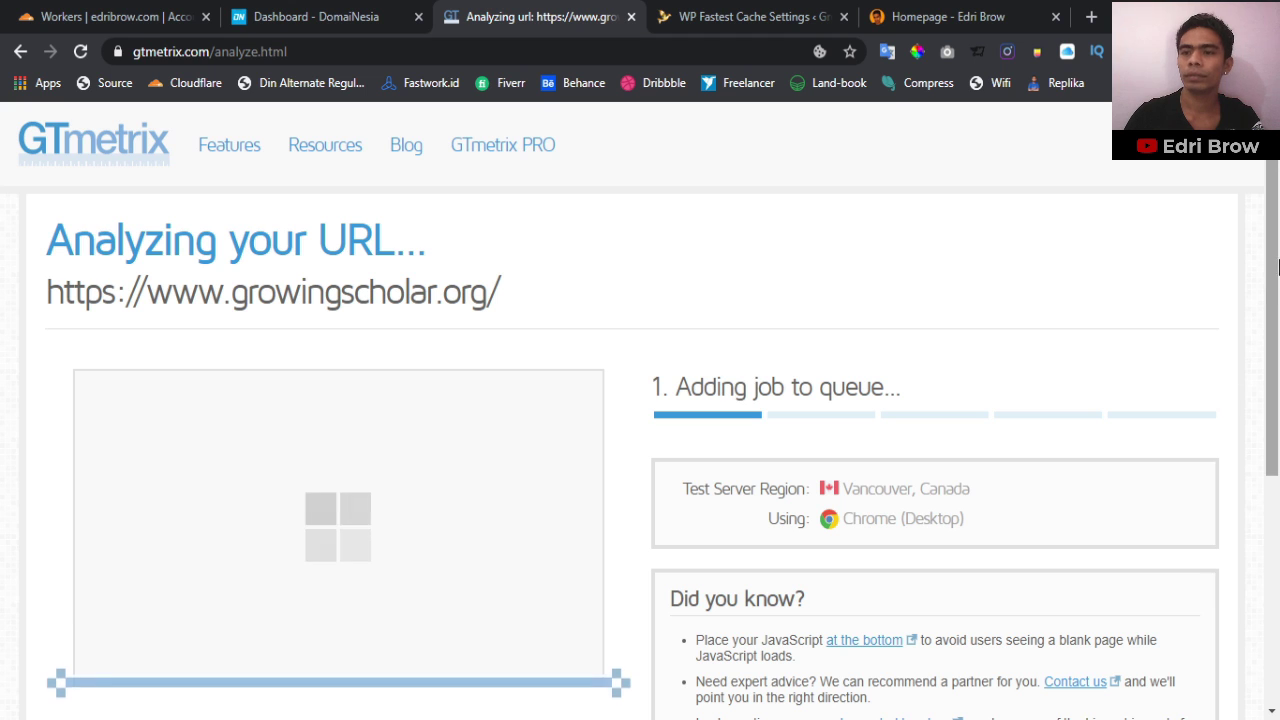
Review the finished report: PageSpeed D (65%), YSlow B (87%), 2.1s load, 2.17MB, 68 requests
scroll(1275, 290, "down", 1)
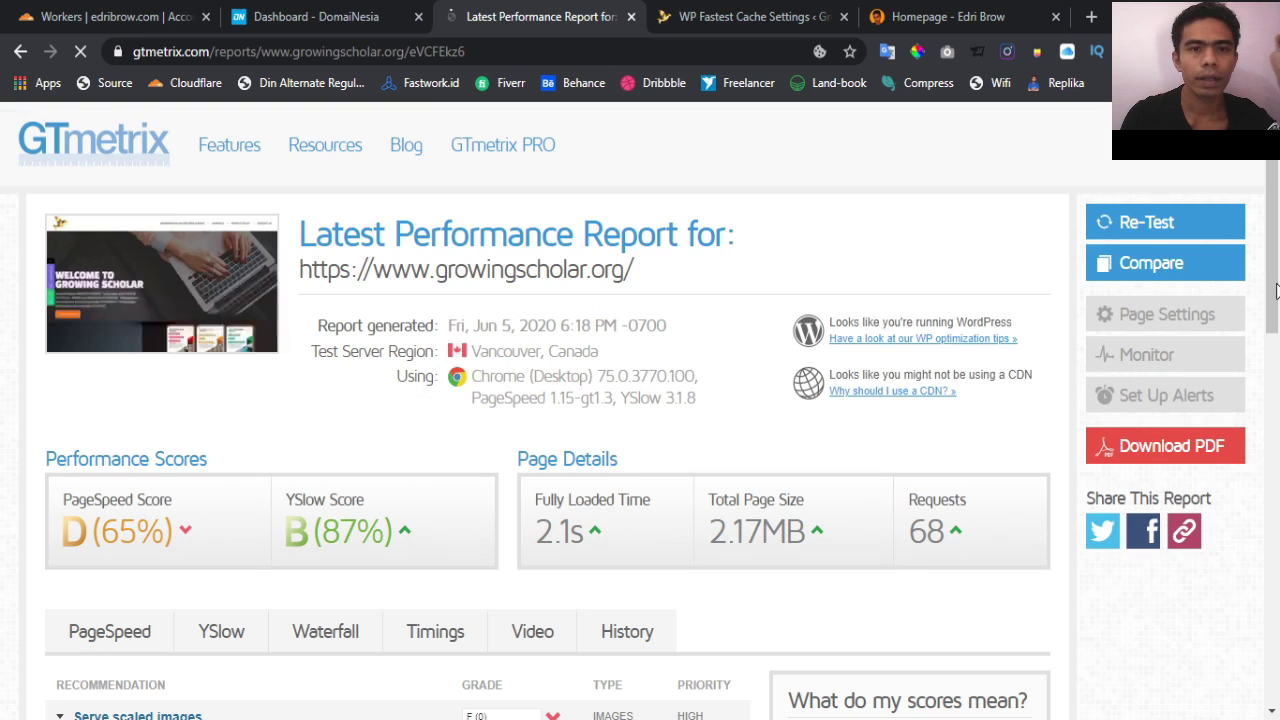
scroll(778, 328, "down", 3)
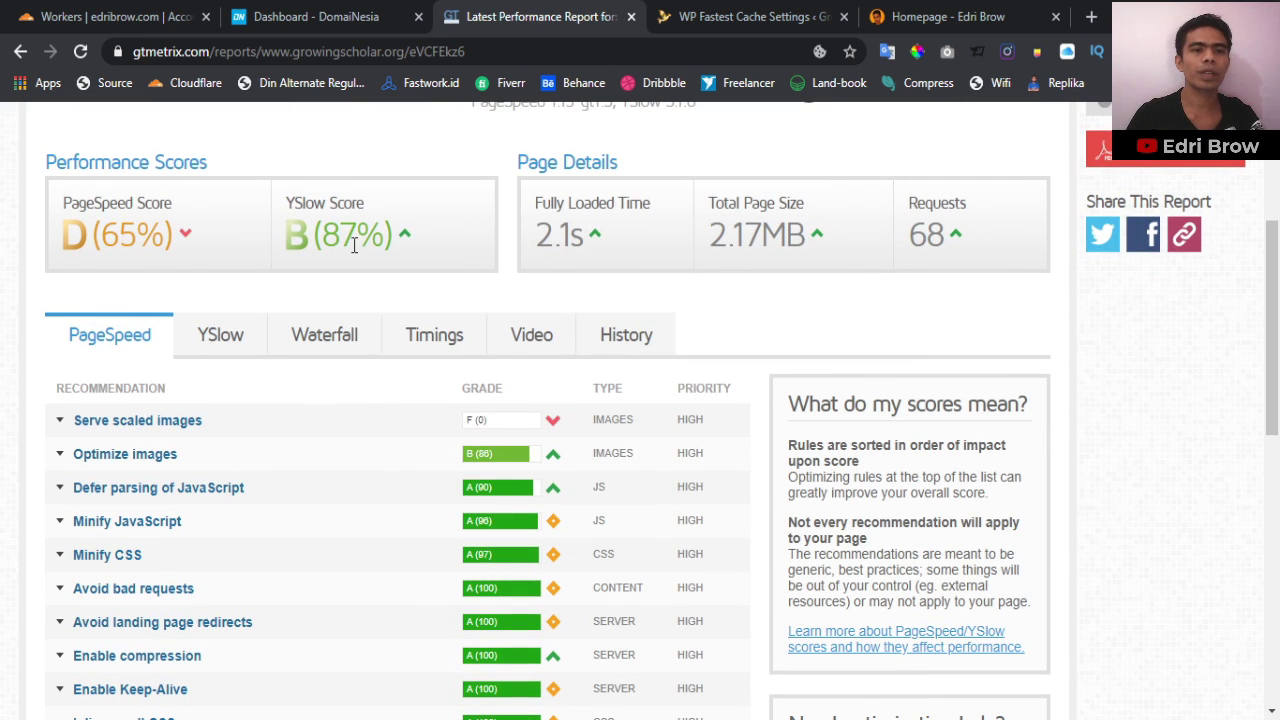
scroll(363, 252, "up", 1)
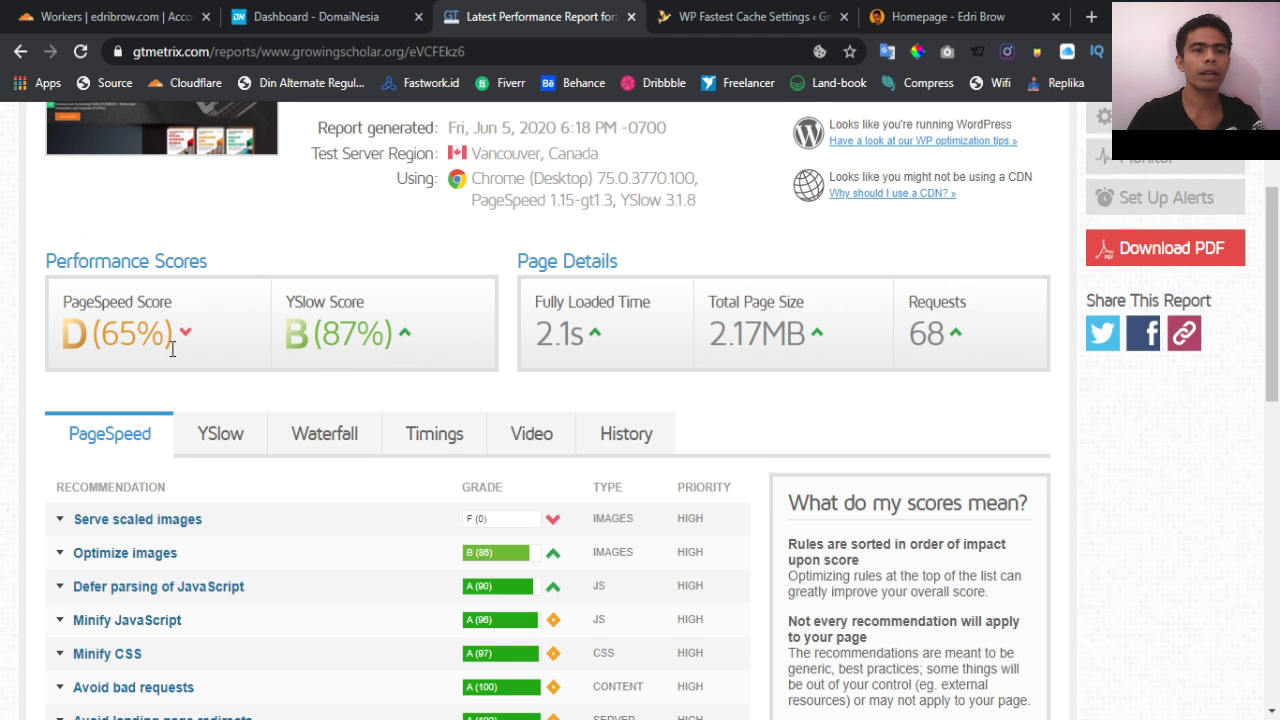
scroll(266, 443, "up", 2)
scroll(250, 443, "down", 1)
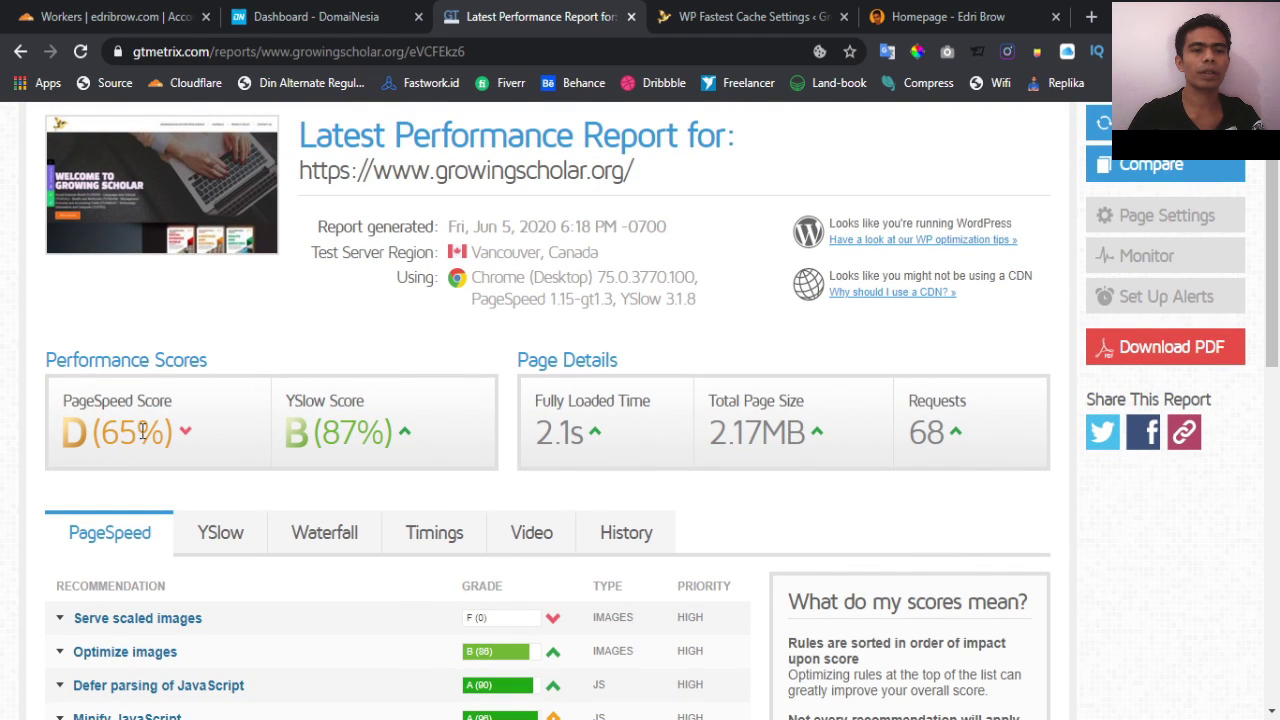
scroll(415, 443, "down", 2)
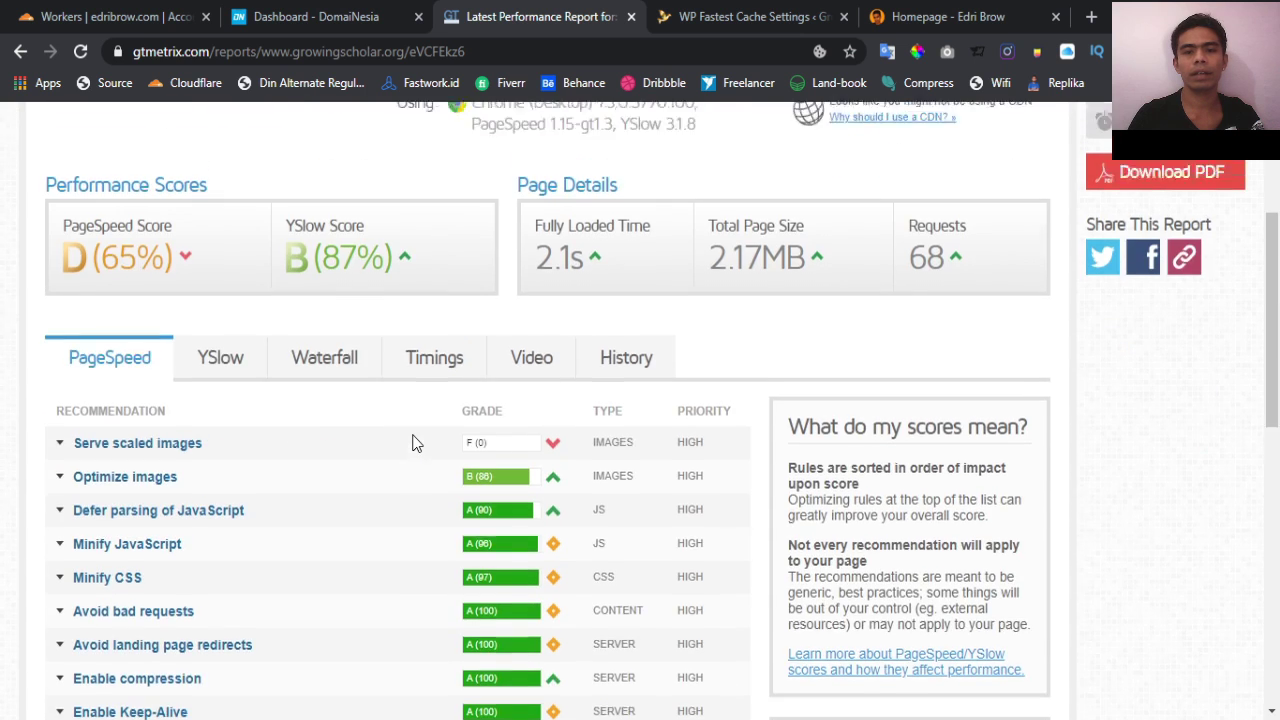
scroll(415, 443, "up", 3)
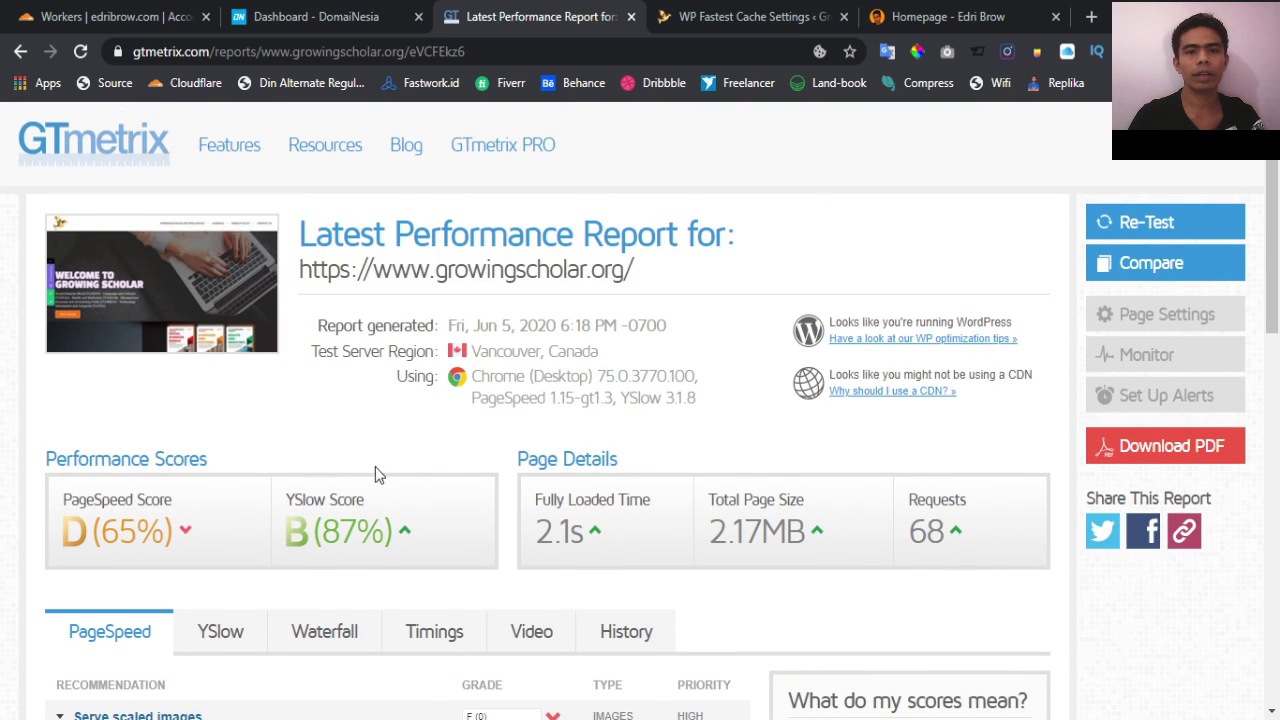
scroll(358, 466, "down", 4)
scroll(358, 466, "up", 2)
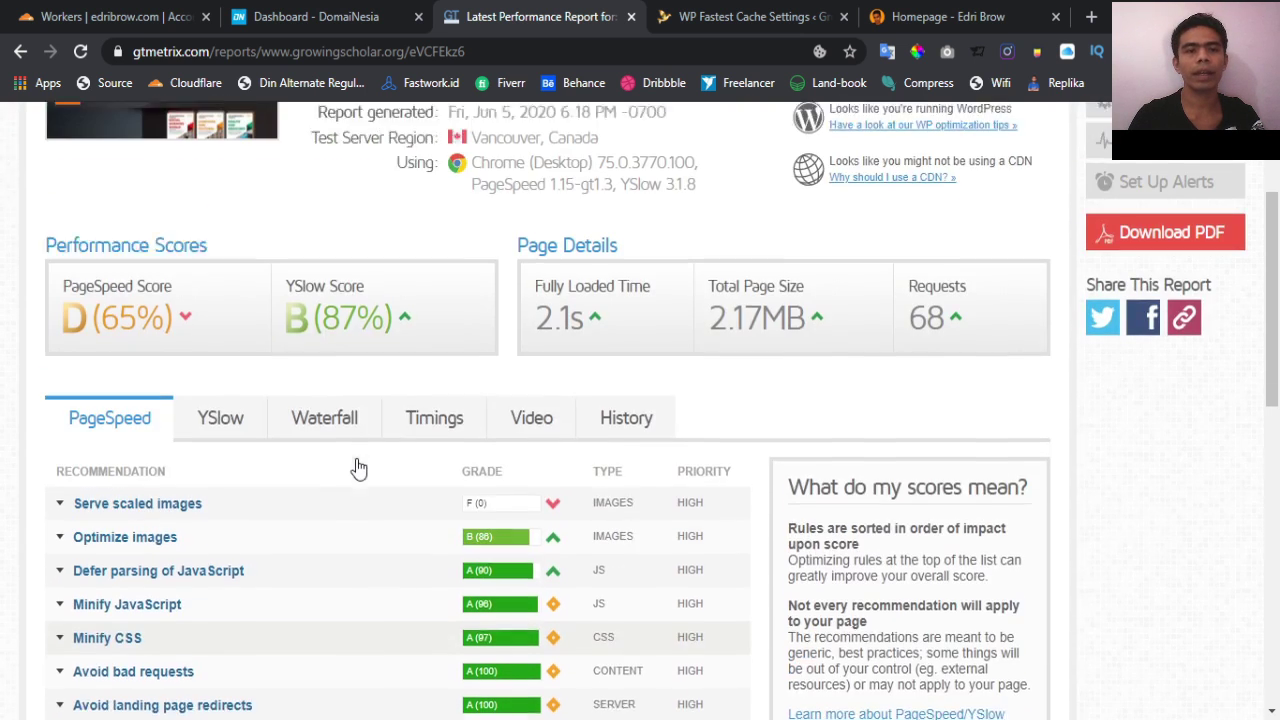
scroll(297, 488, "down", 1)
scroll(303, 483, "down", 2)
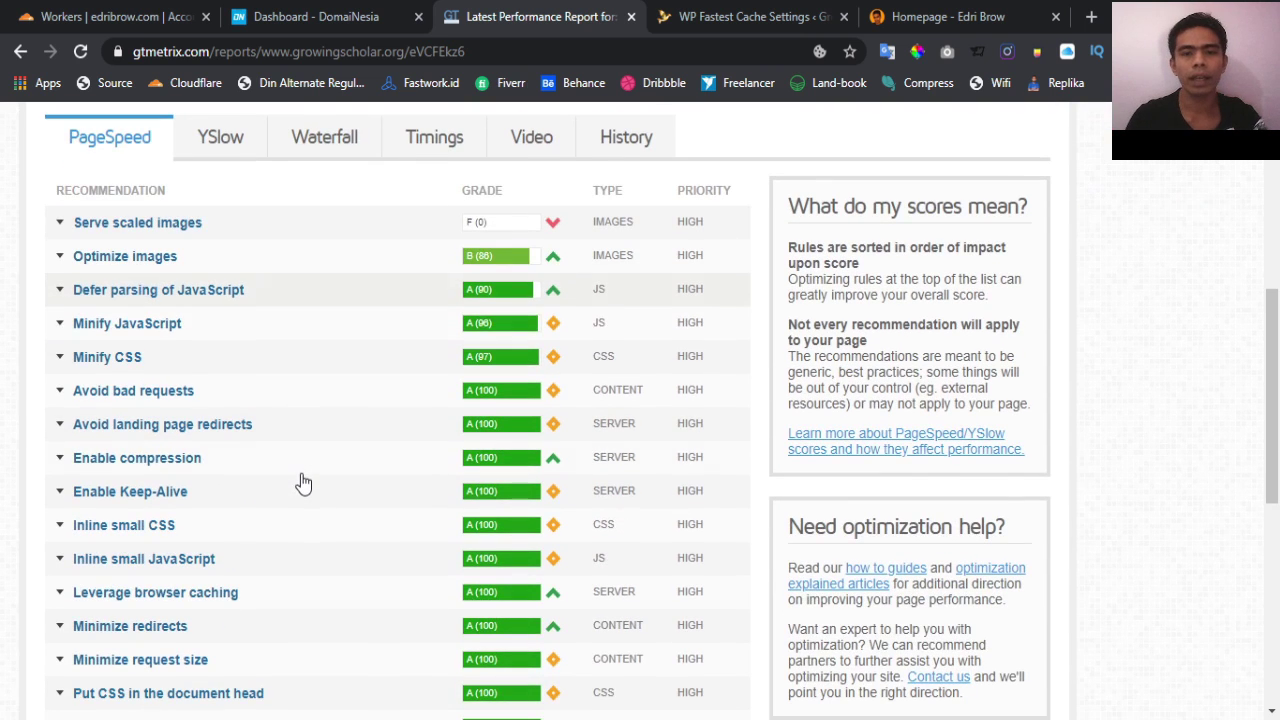
scroll(303, 483, "up", 1)
scroll(303, 483, "up", 1)
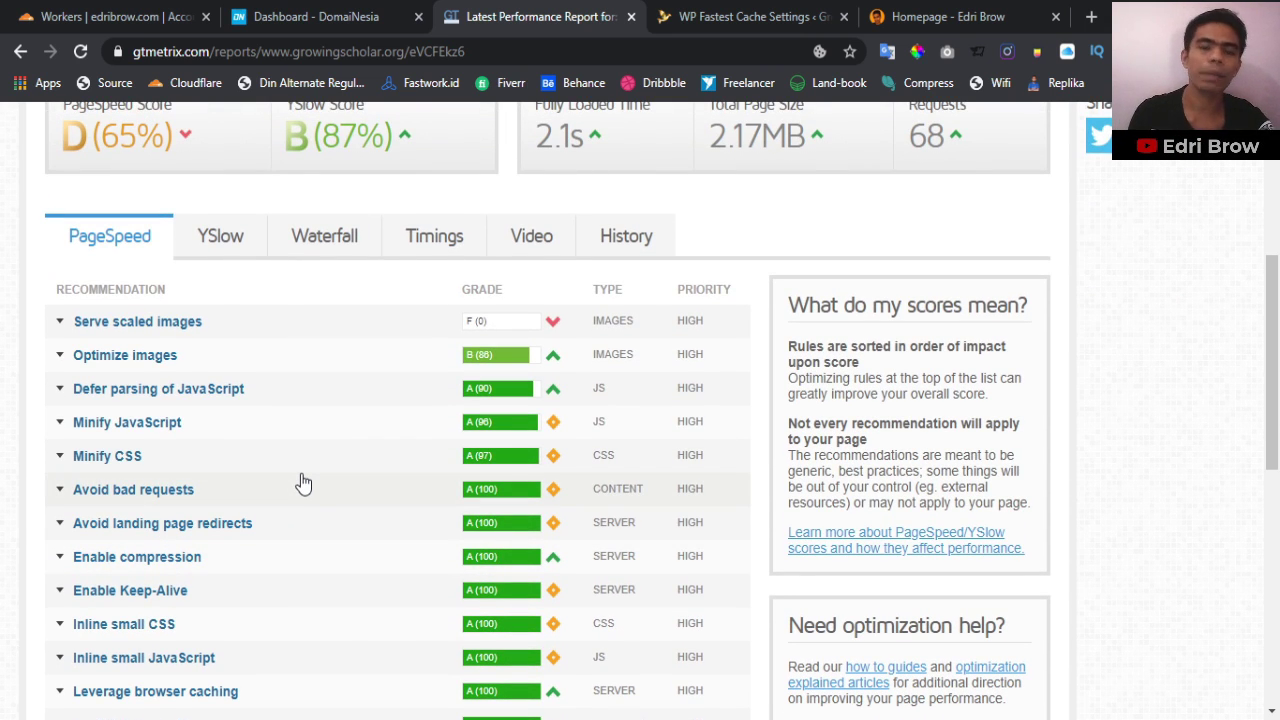
Expand Serve scaled images and compare the logo's 998x1000 original size with its 90x90 display size
left_click(59, 321)
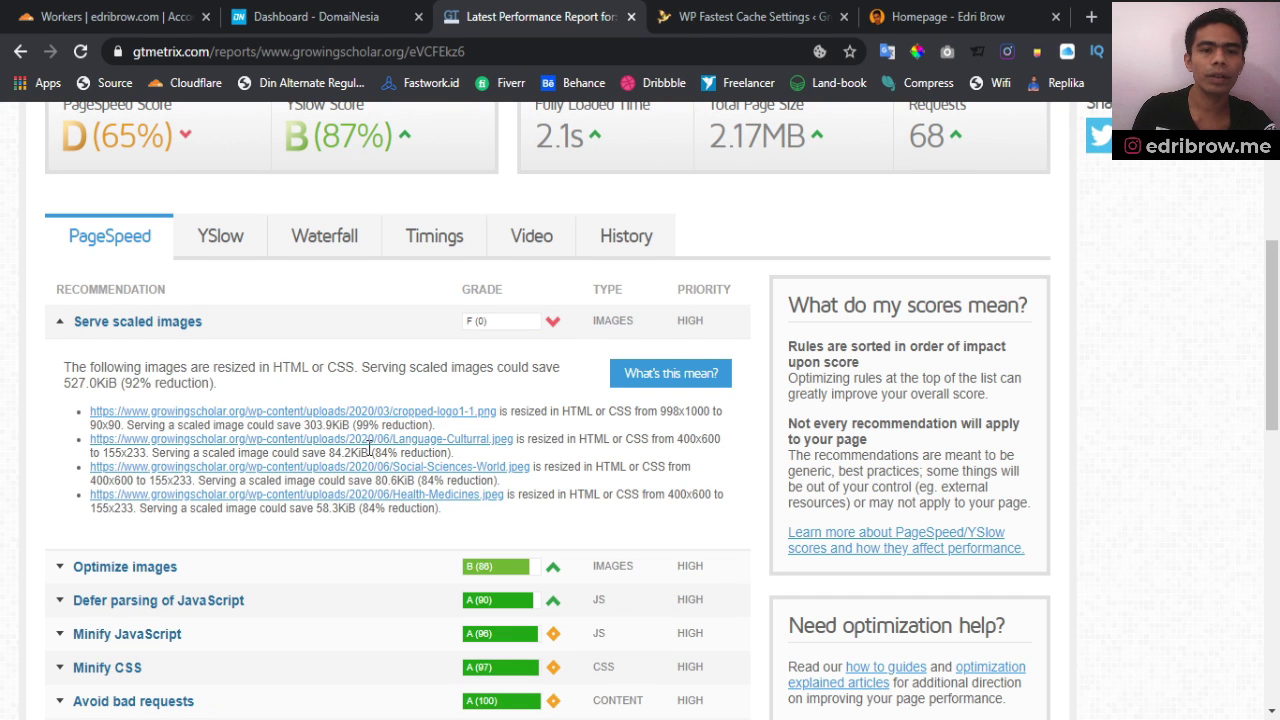
scroll(370, 450, "down", 1)
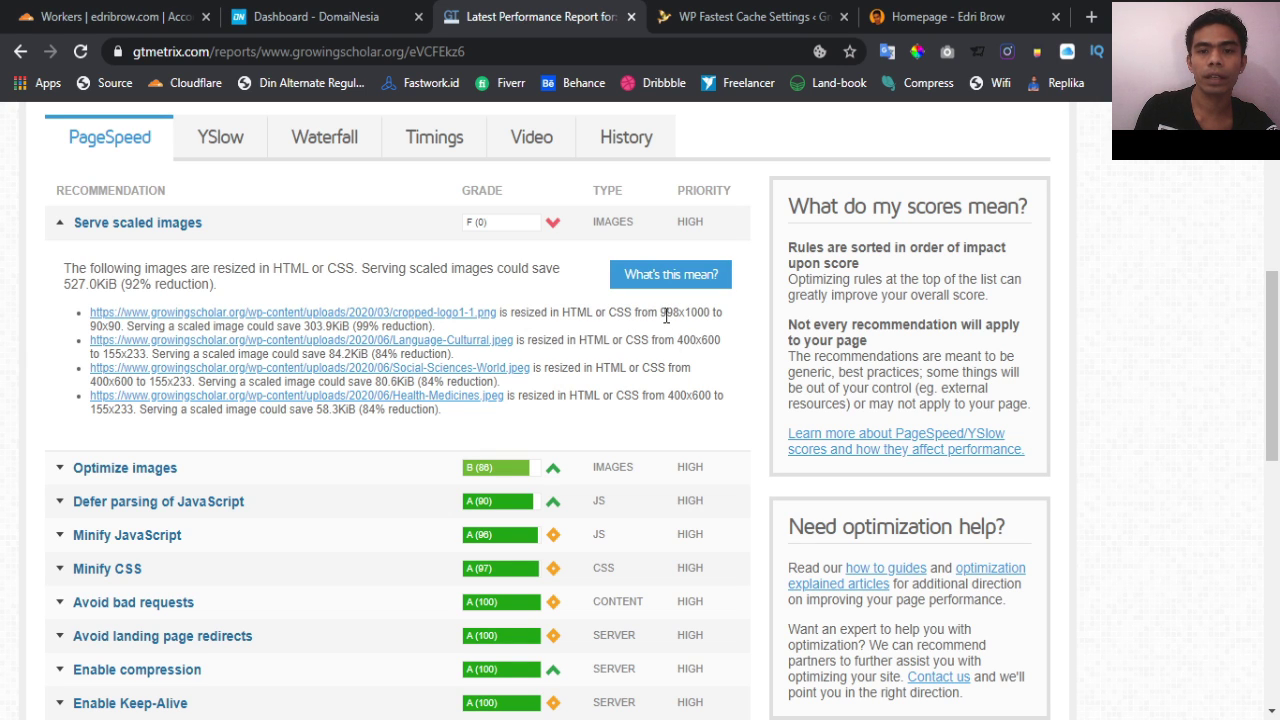
double_click(107, 325)
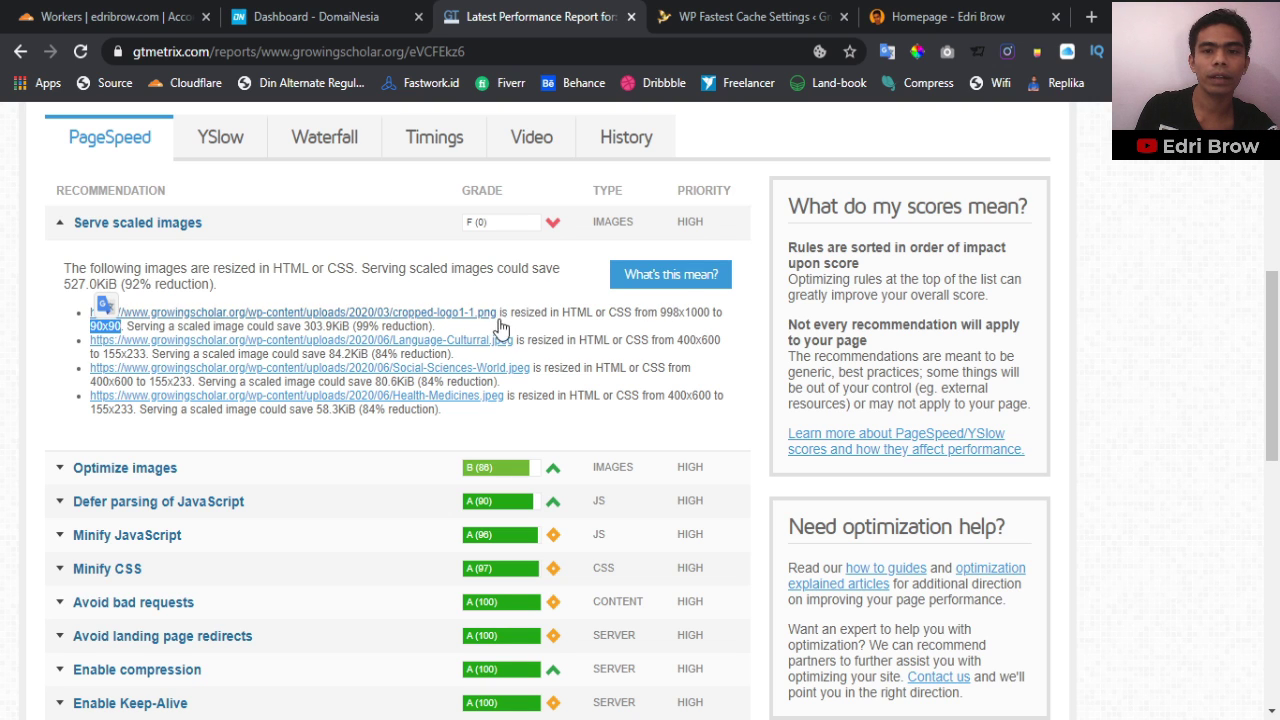
triple_click(676, 313)
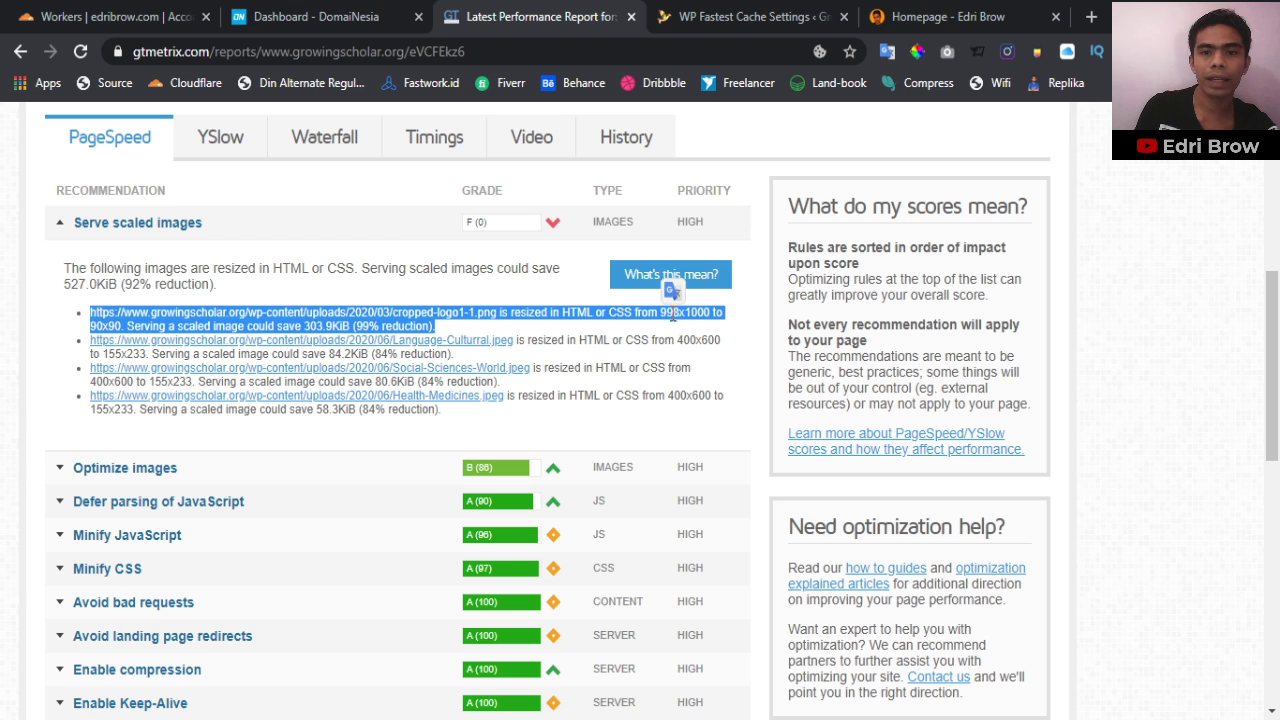
left_click(659, 320)
left_click_drag(661, 313, 710, 313)
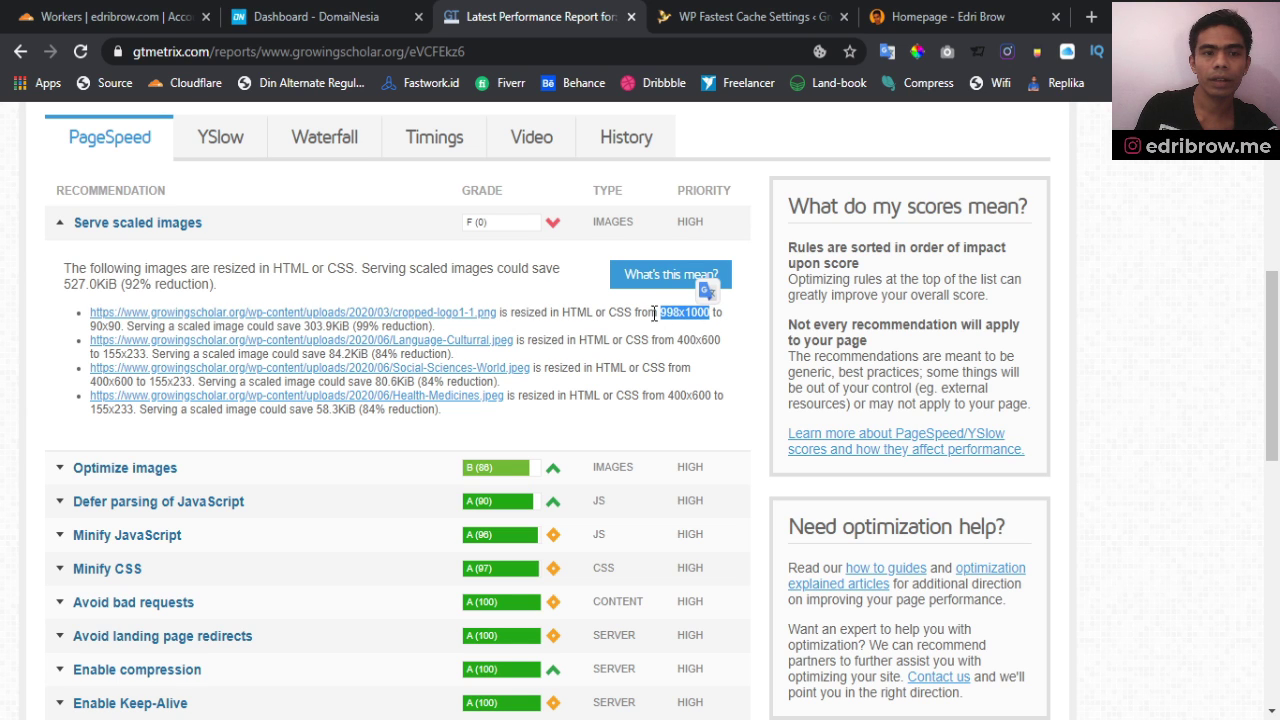
double_click(105, 327)
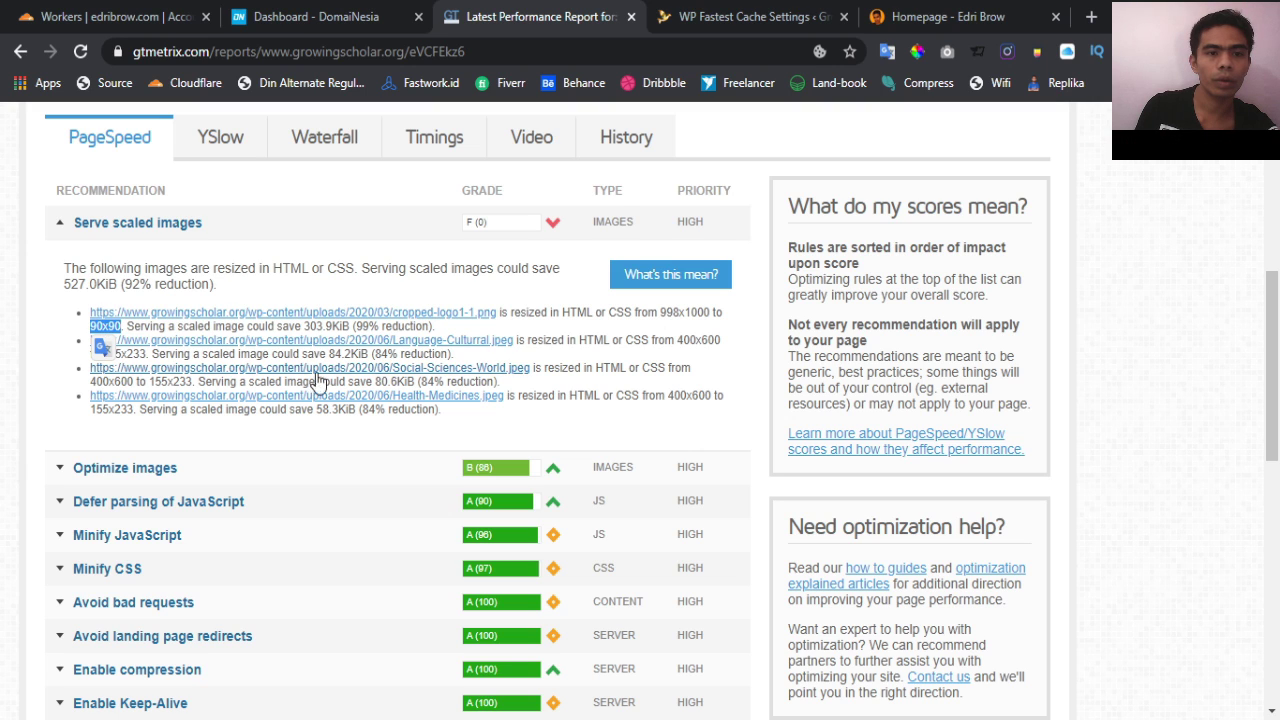
left_click(605, 341)
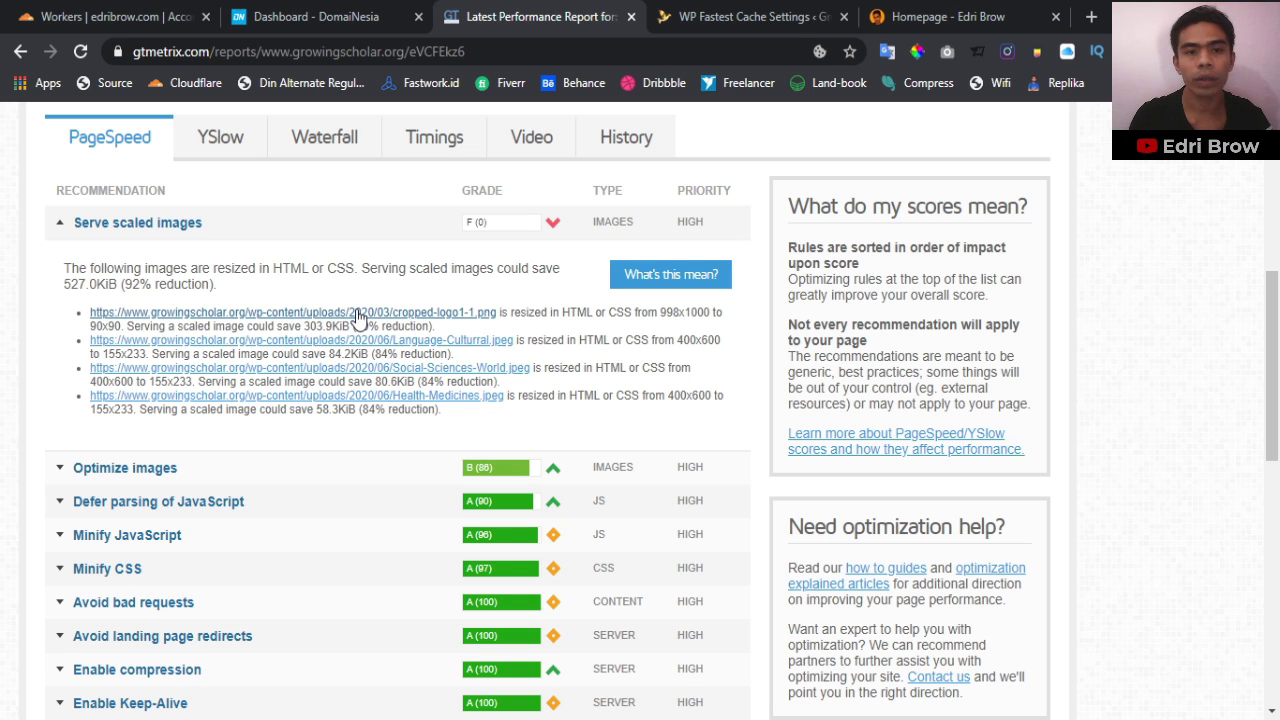
Open cropped-logo1-1.png in a new tab, zoom the bird logo in and out, then return to the report
left_click(380, 318, "ctrl")
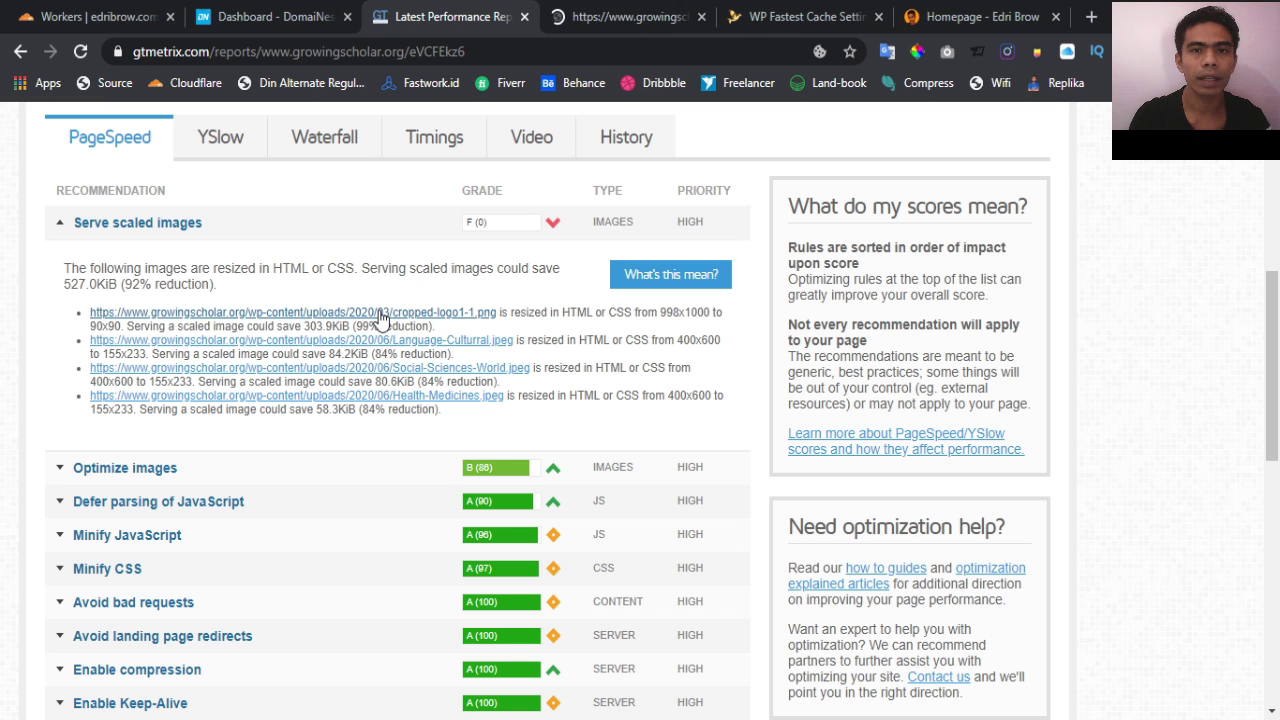
left_click(586, 24)
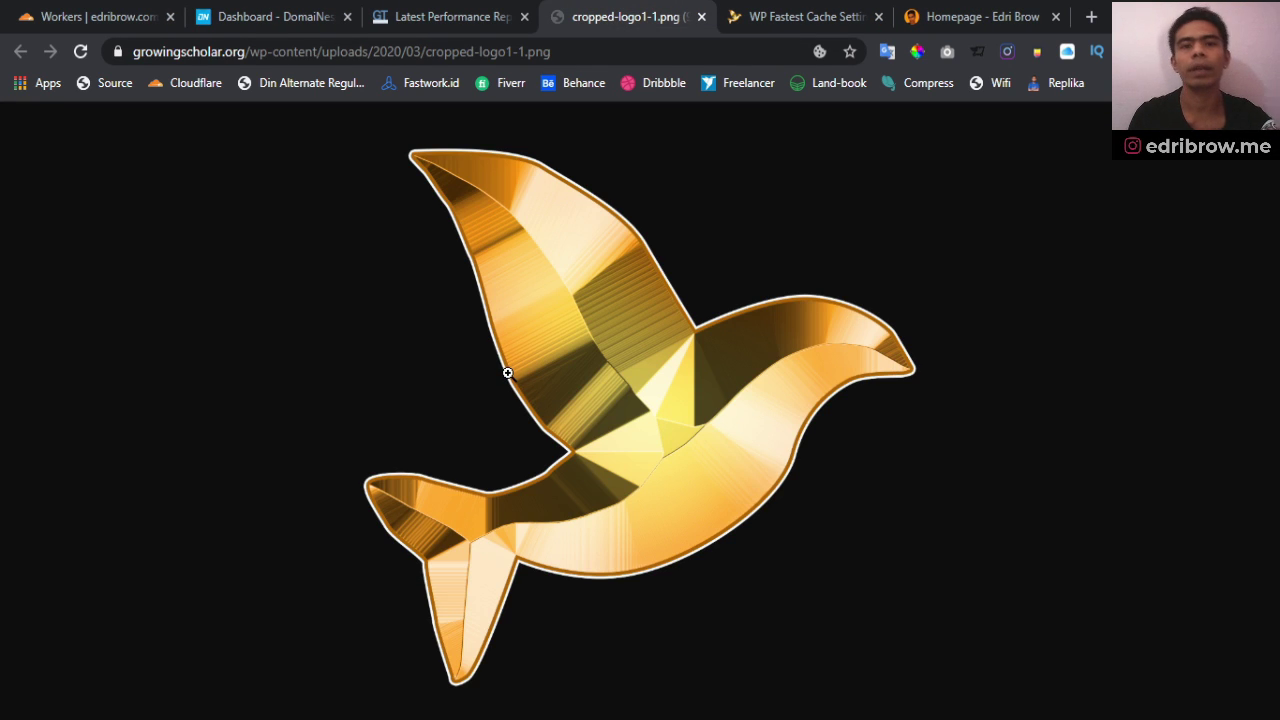
left_click(655, 366)
left_click(637, 360)
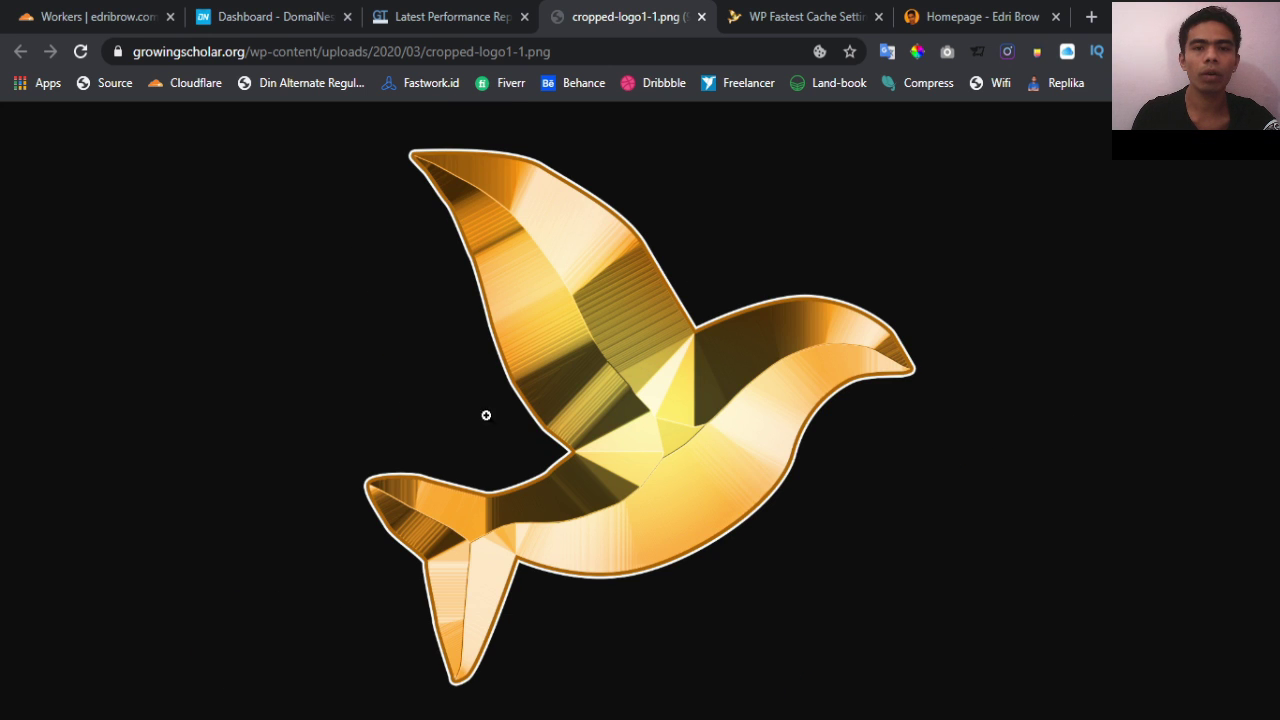
left_click(631, 420)
left_click(630, 420)
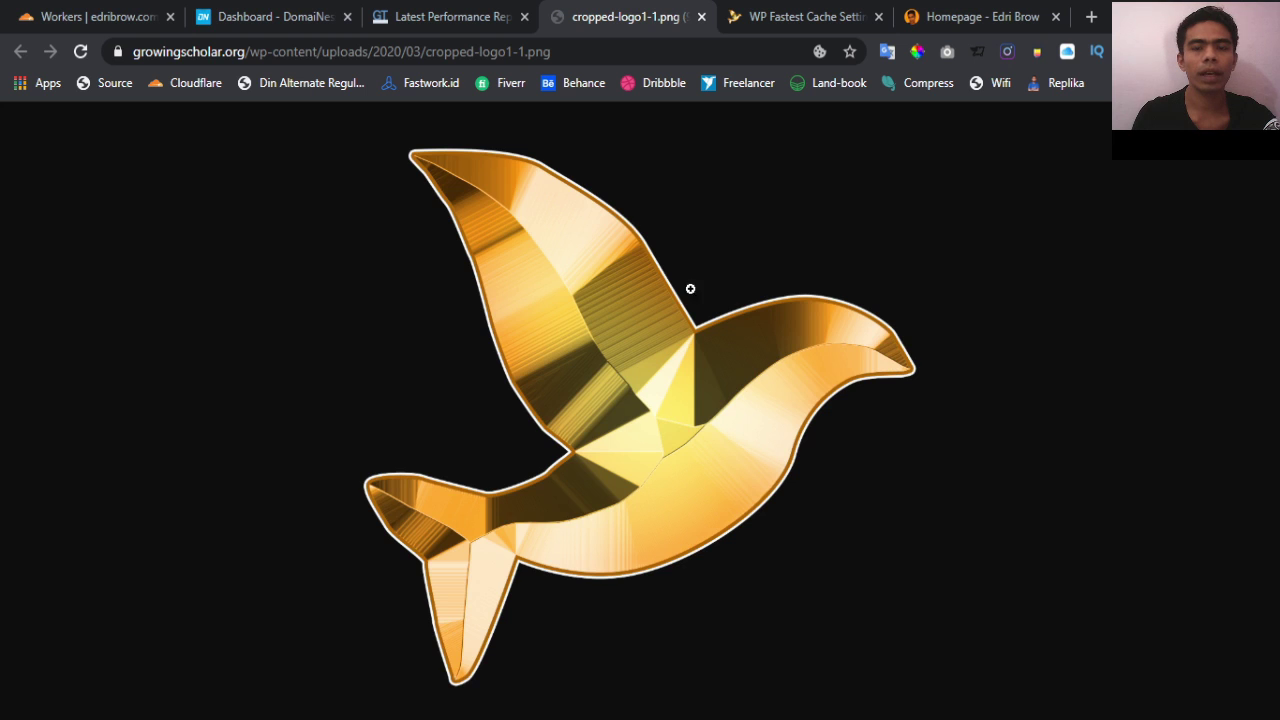
left_click(458, 12)
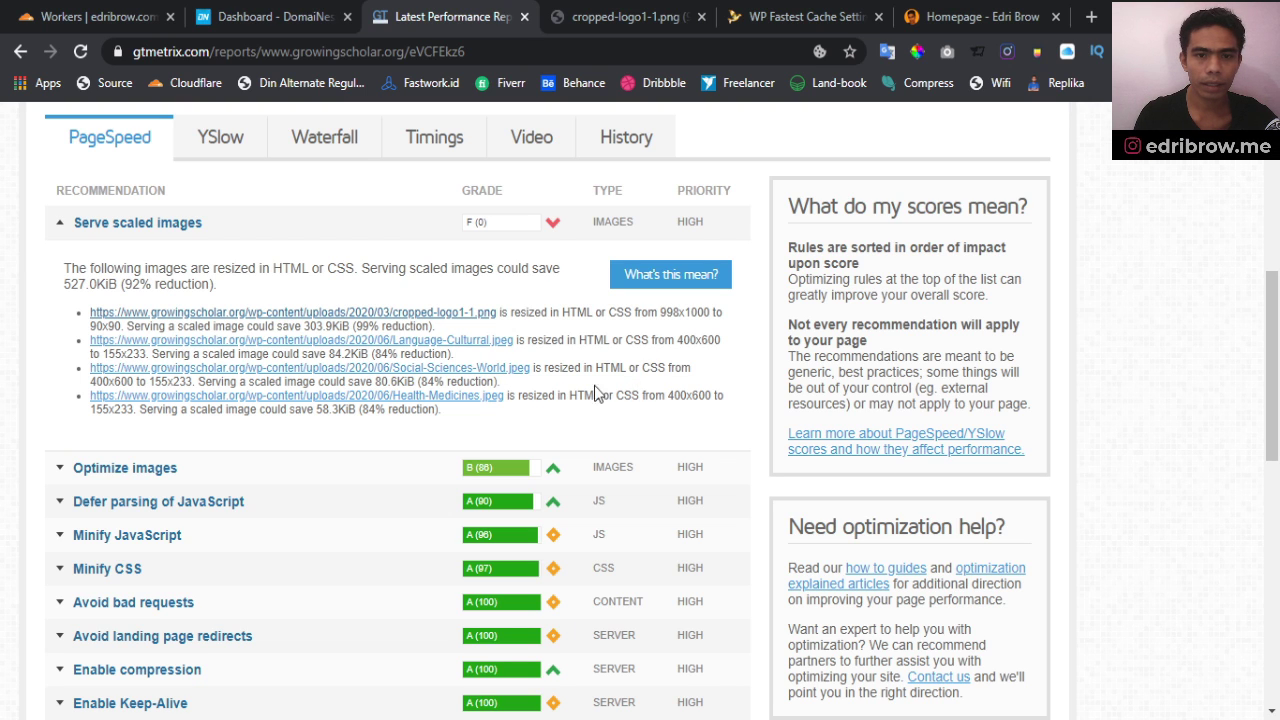
Open the Language-Cultural, Social-Sciences-World and Health-Medicines images in new tabs
middle_click(369, 342)
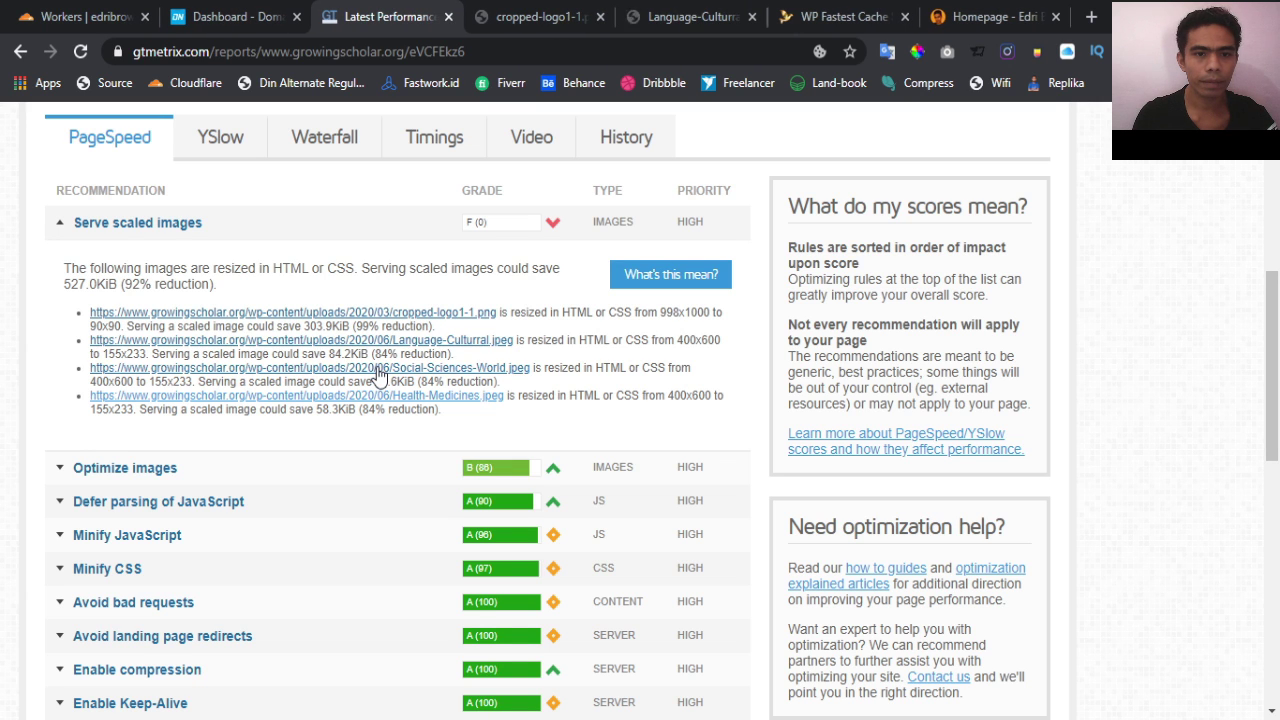
middle_click(377, 368)
middle_click(382, 397)
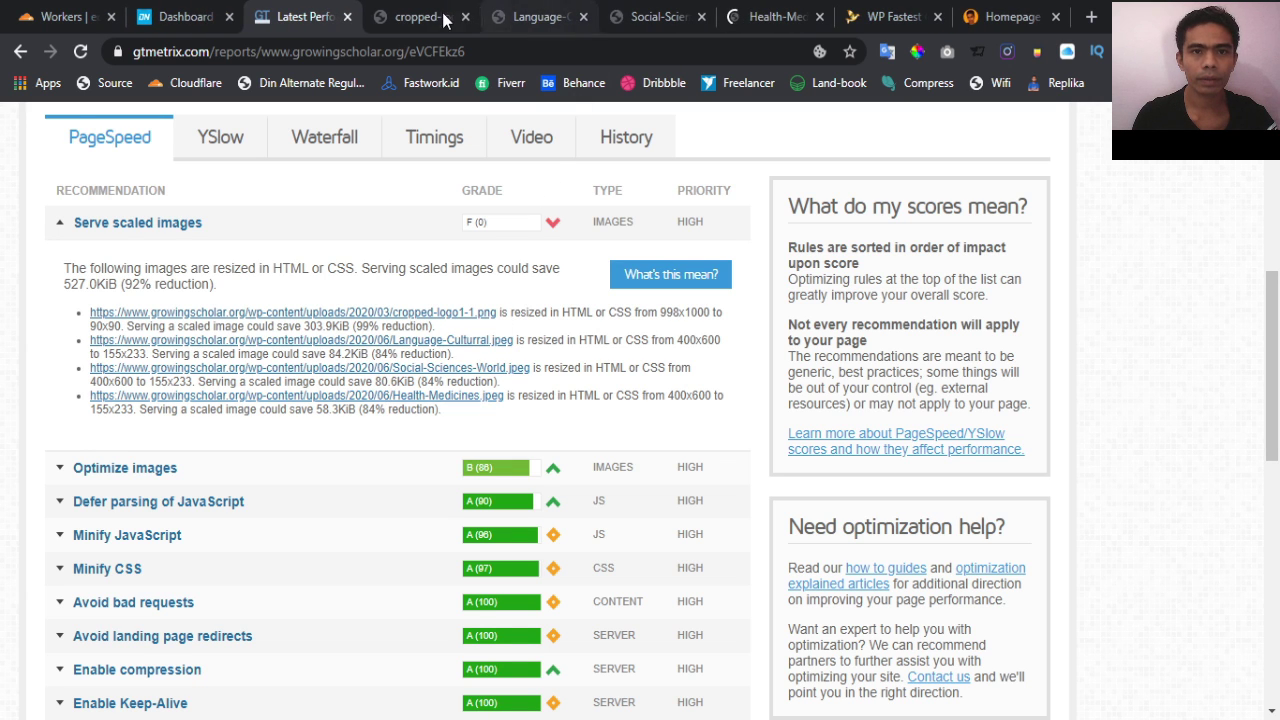
Review the logo and the three journal cover tabs, then return to the GTmetrix report
left_click(428, 17)
left_click(515, 18)
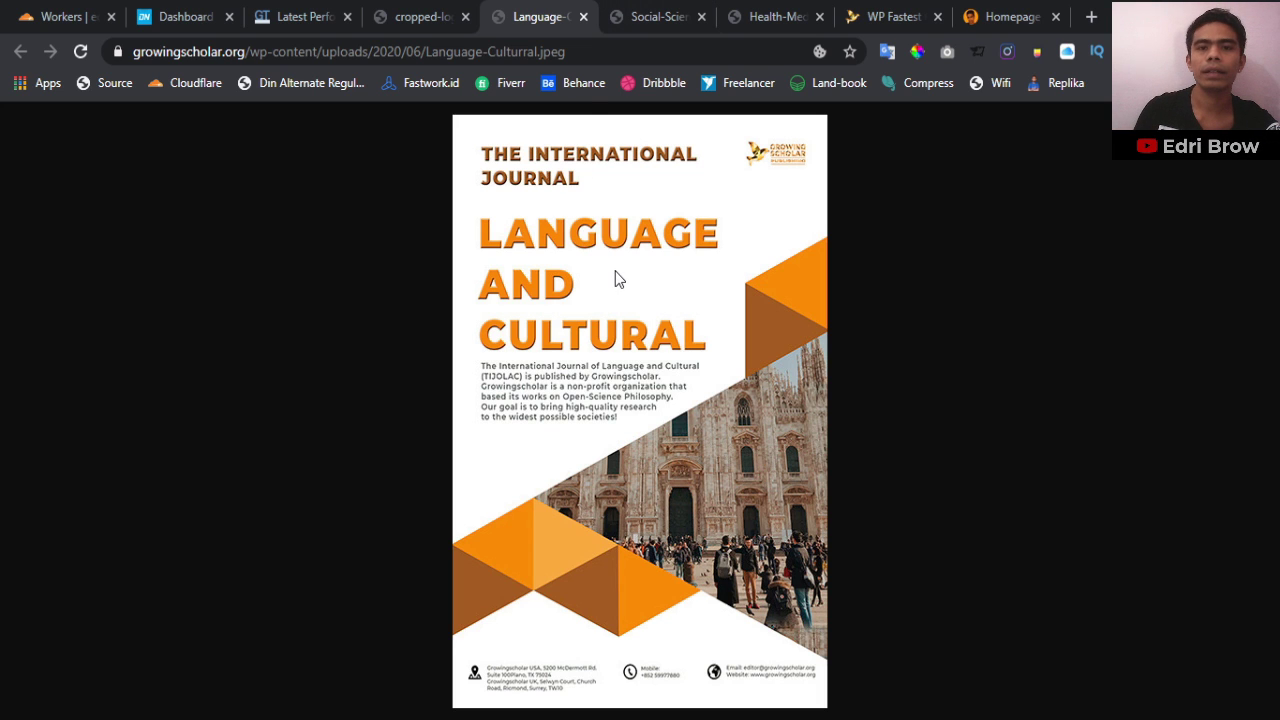
left_click(637, 10)
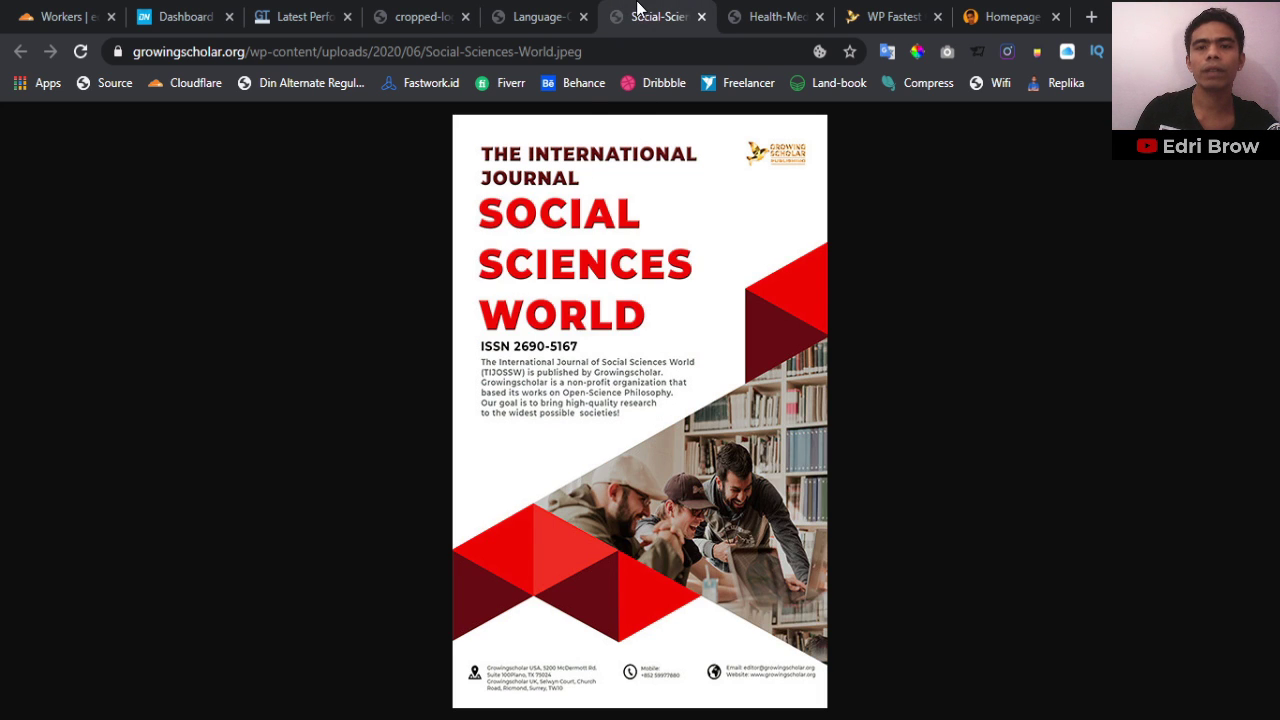
left_click(783, 15)
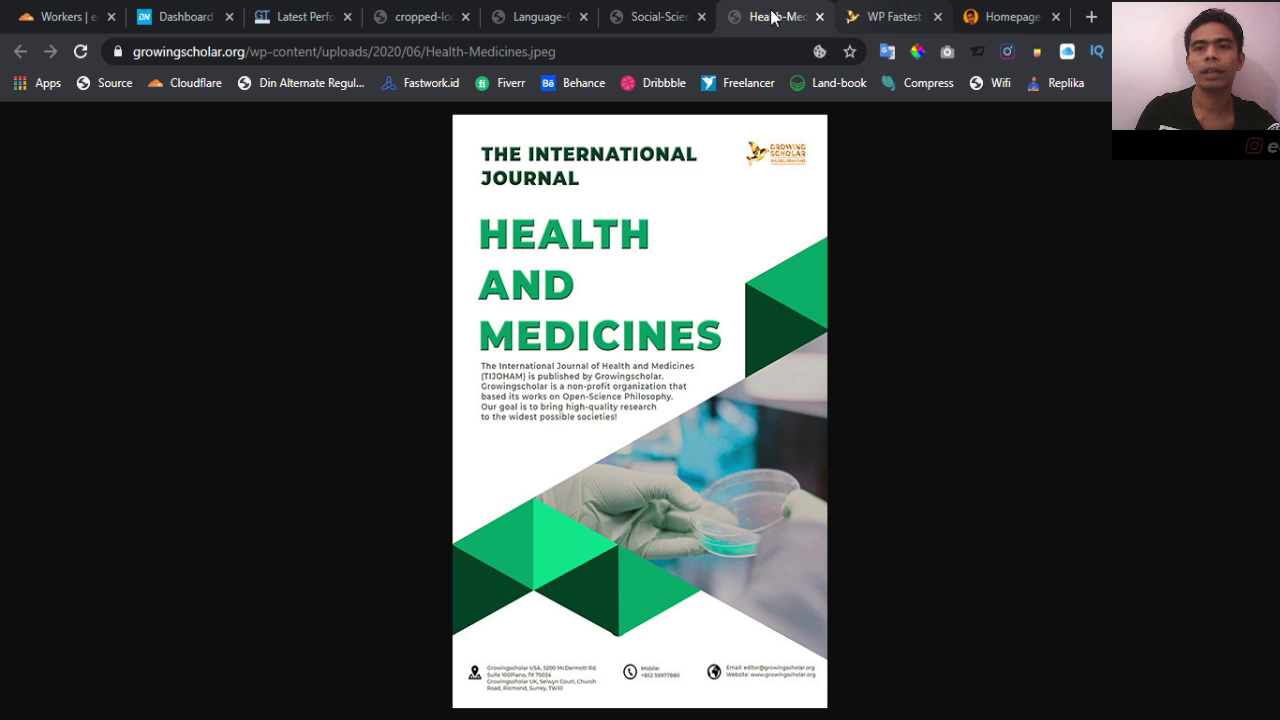
left_click(655, 15)
left_click(537, 14)
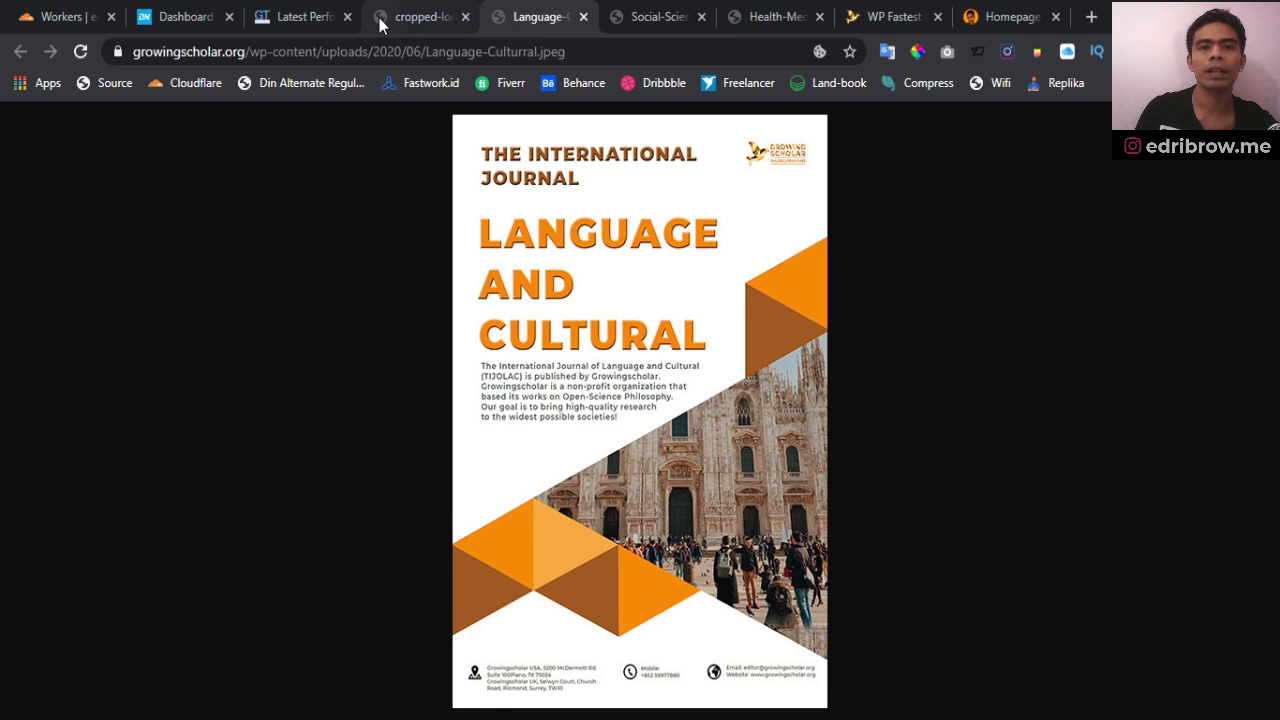
left_click(380, 20)
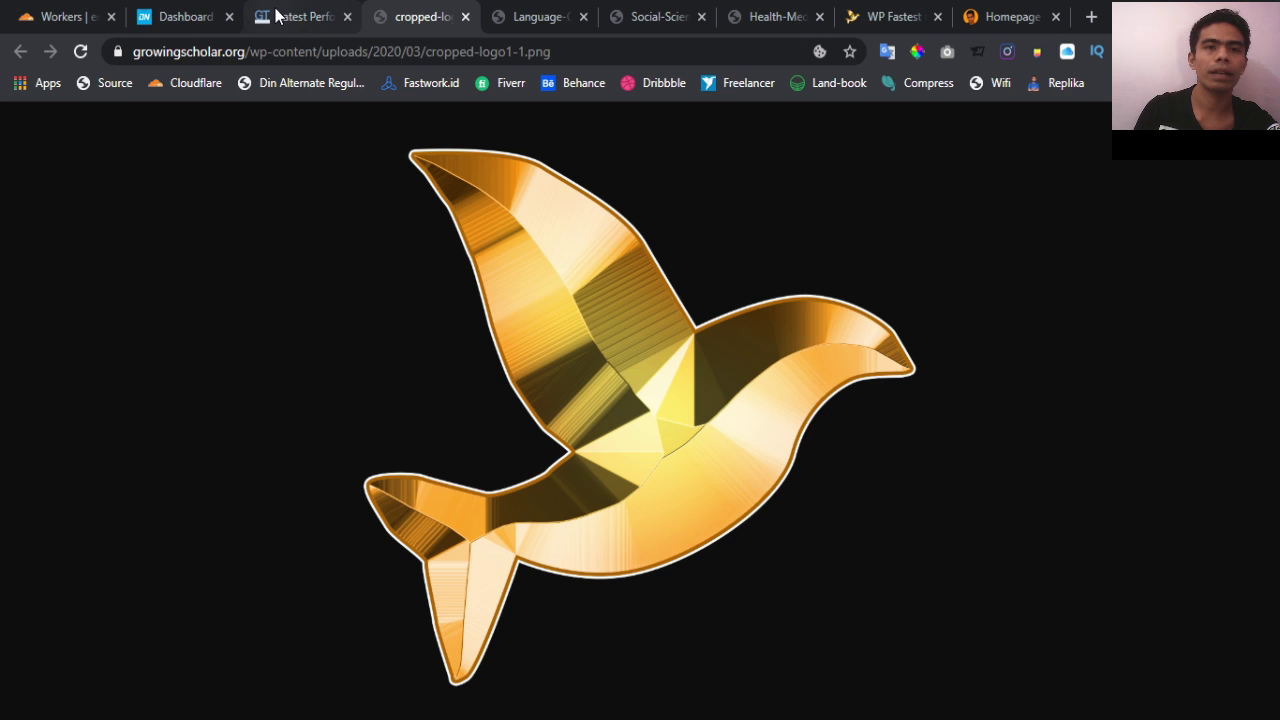
left_click(552, 19)
left_click(655, 14)
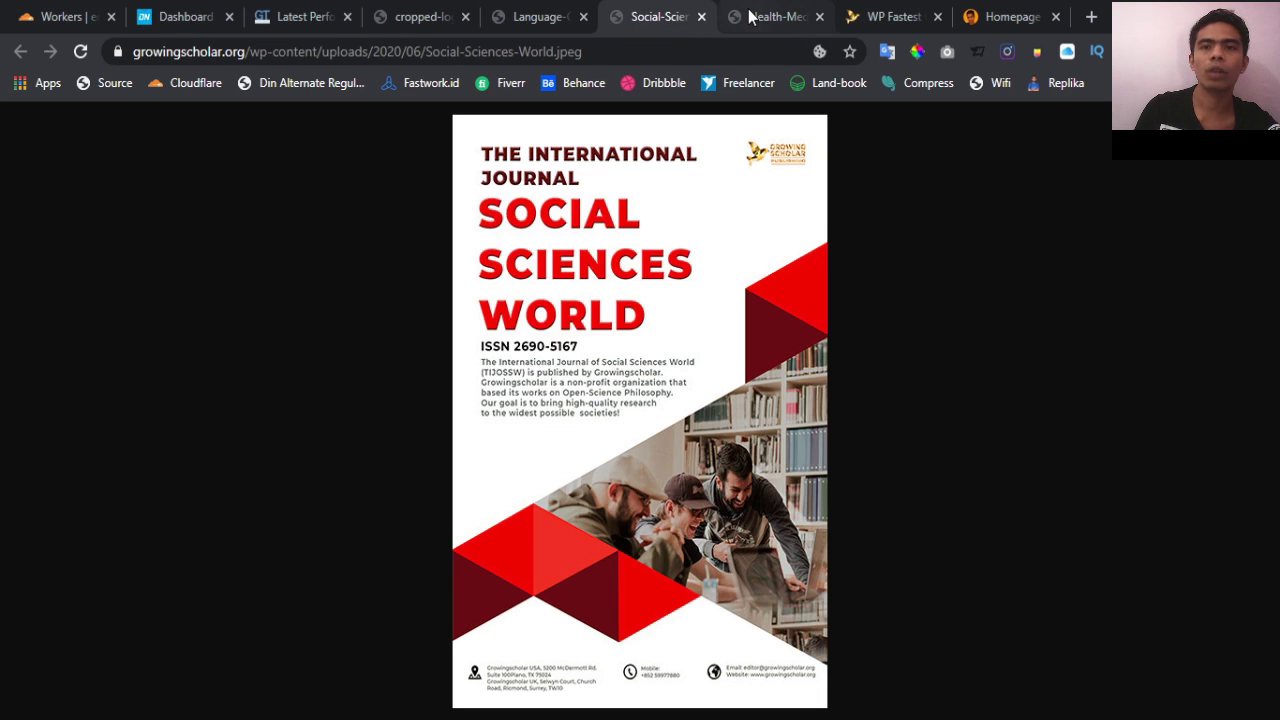
left_click(756, 16)
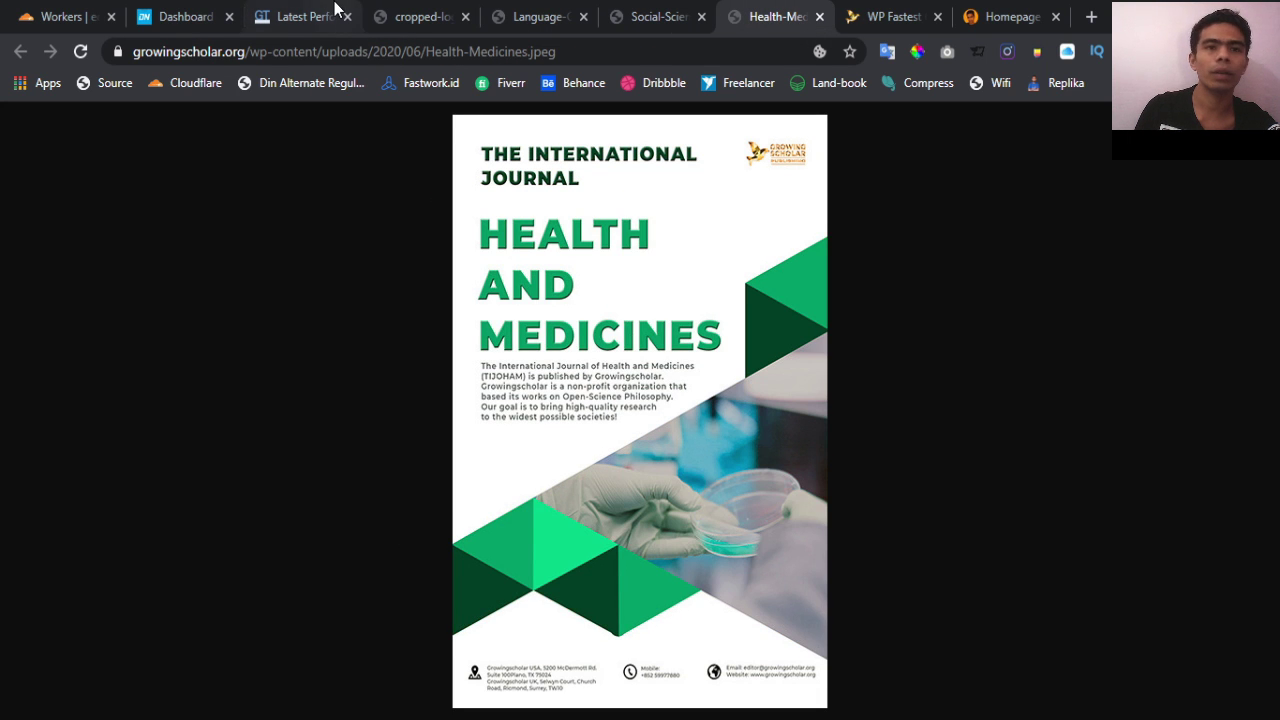
left_click(336, 10)
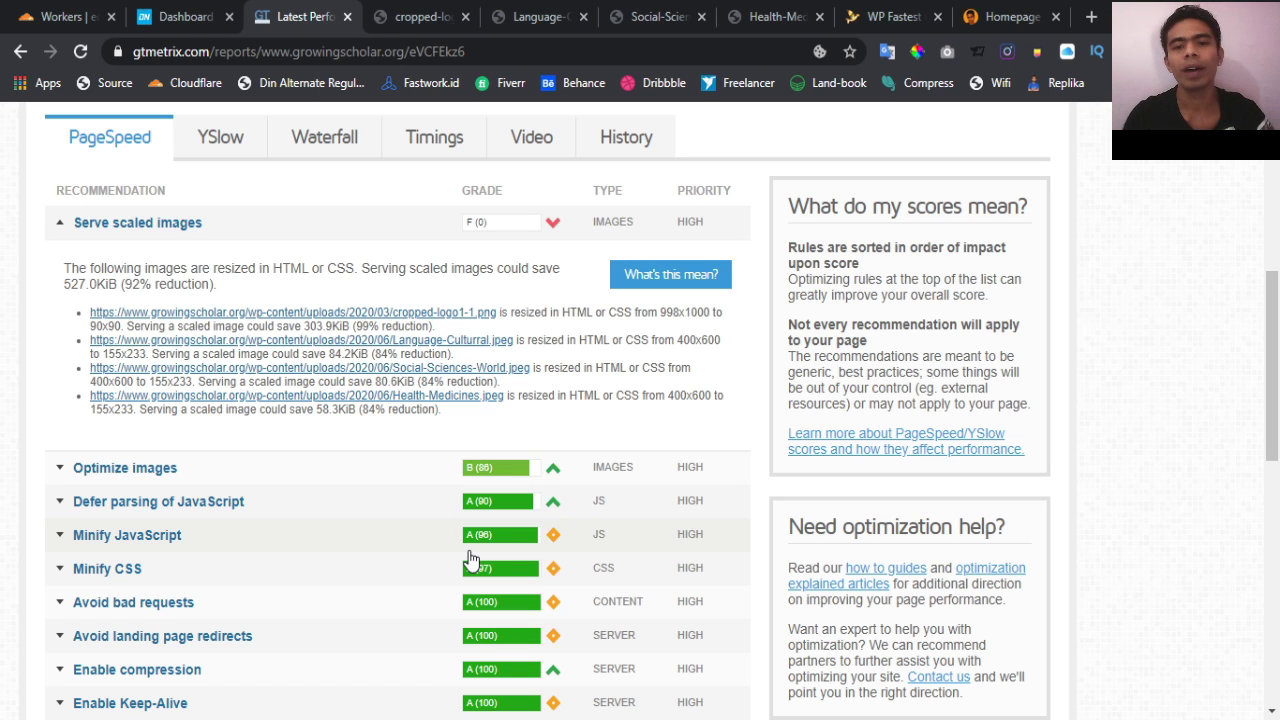
Recheck the logo's 998x1000 original size in the report, then switch to the WP Fastest Cache options page
left_click(1104, 13)
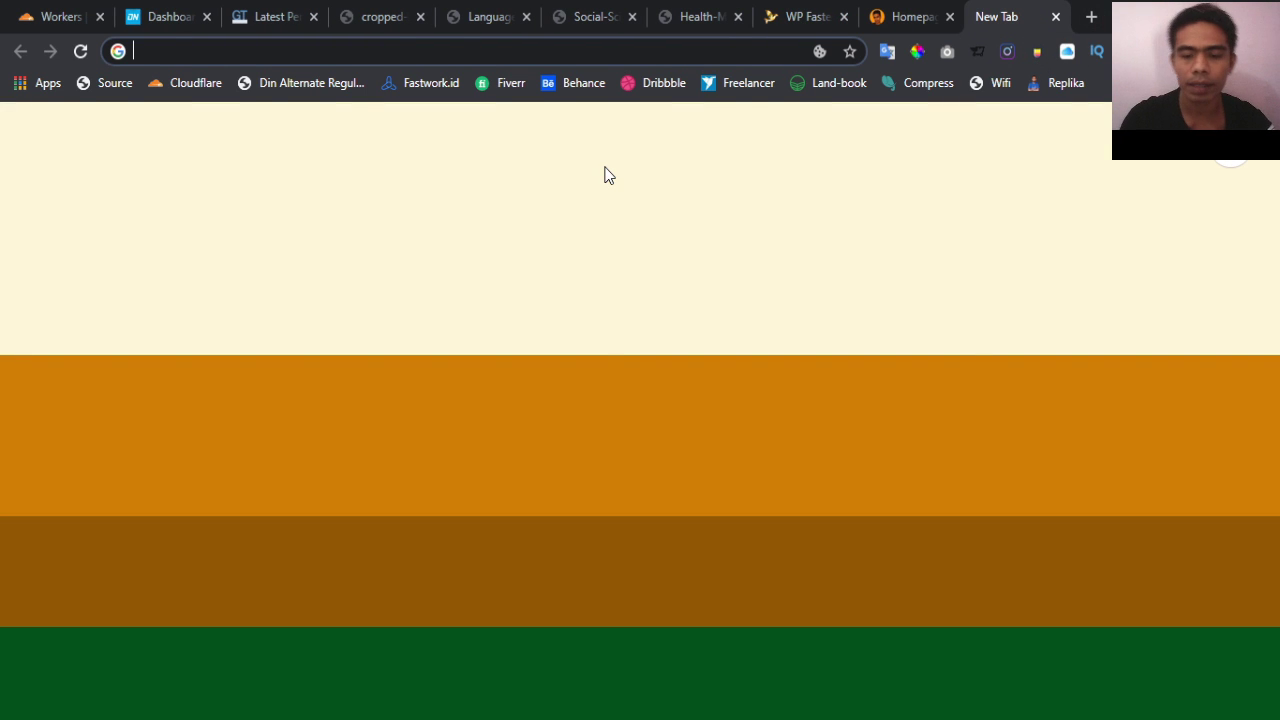
key("ctrl+w")
scroll(350, 550, "down", 3)
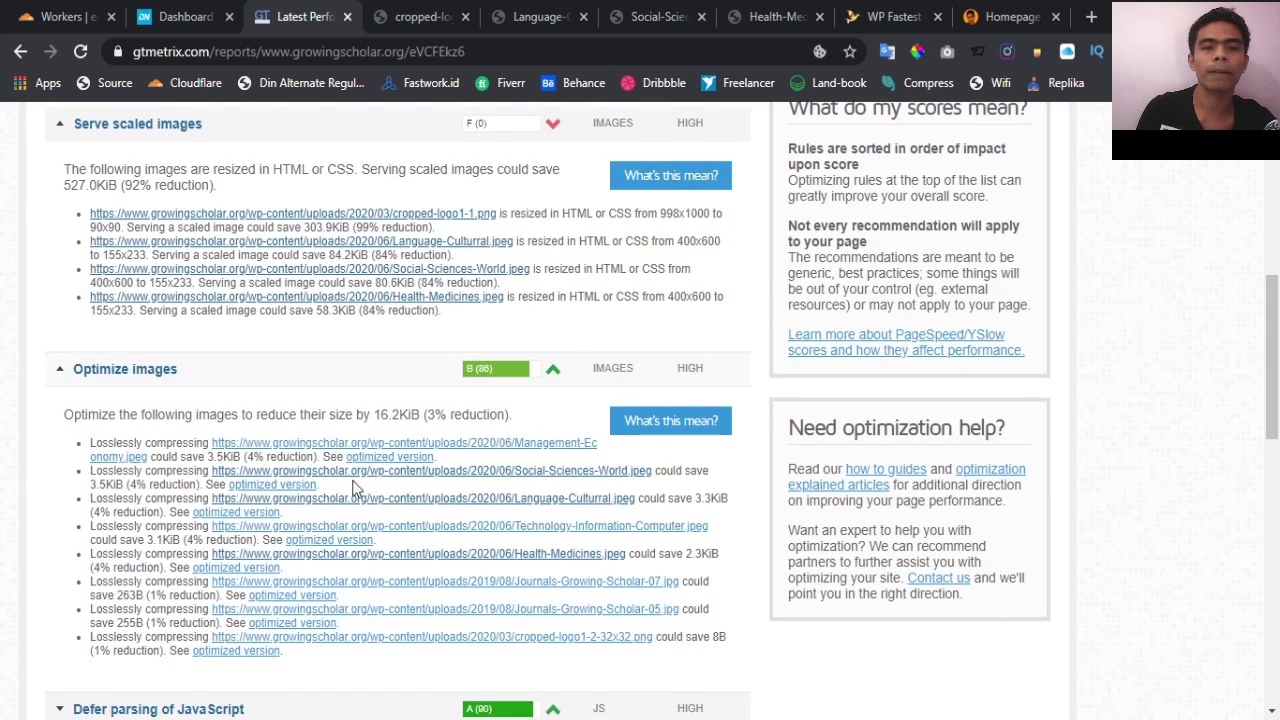
scroll(352, 487, "up", 2)
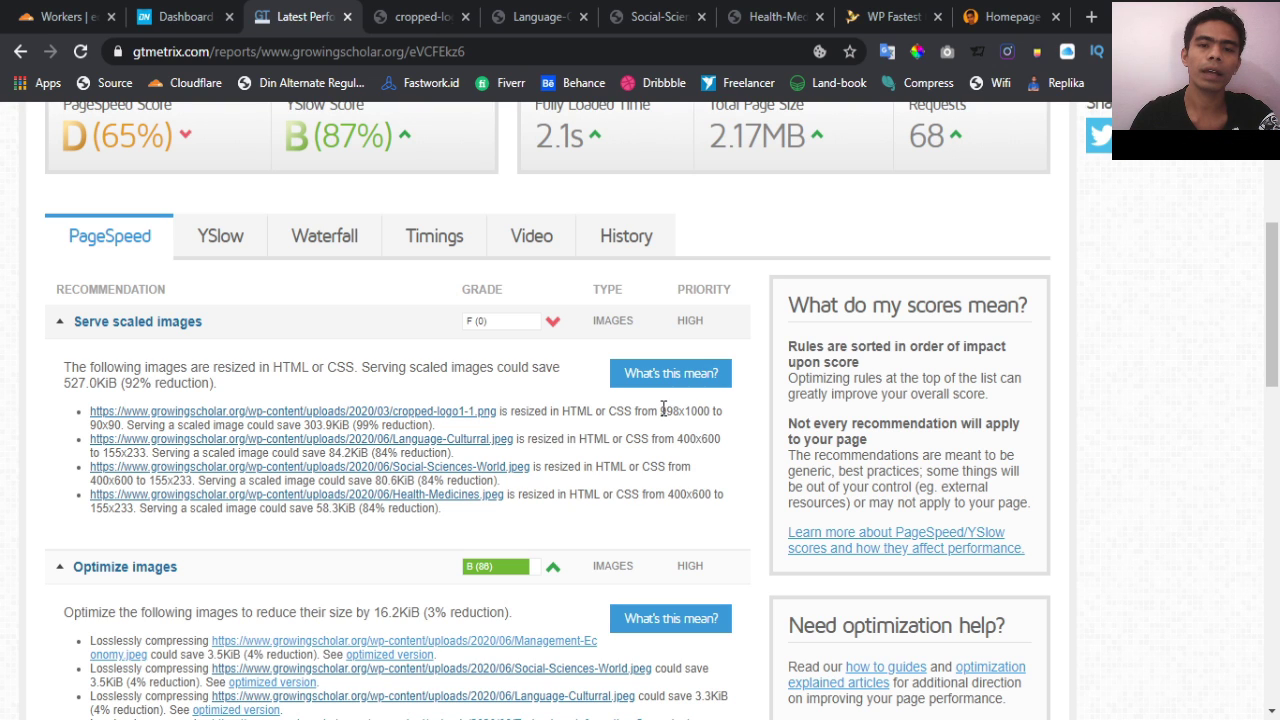
left_click_drag(662, 410, 711, 419)
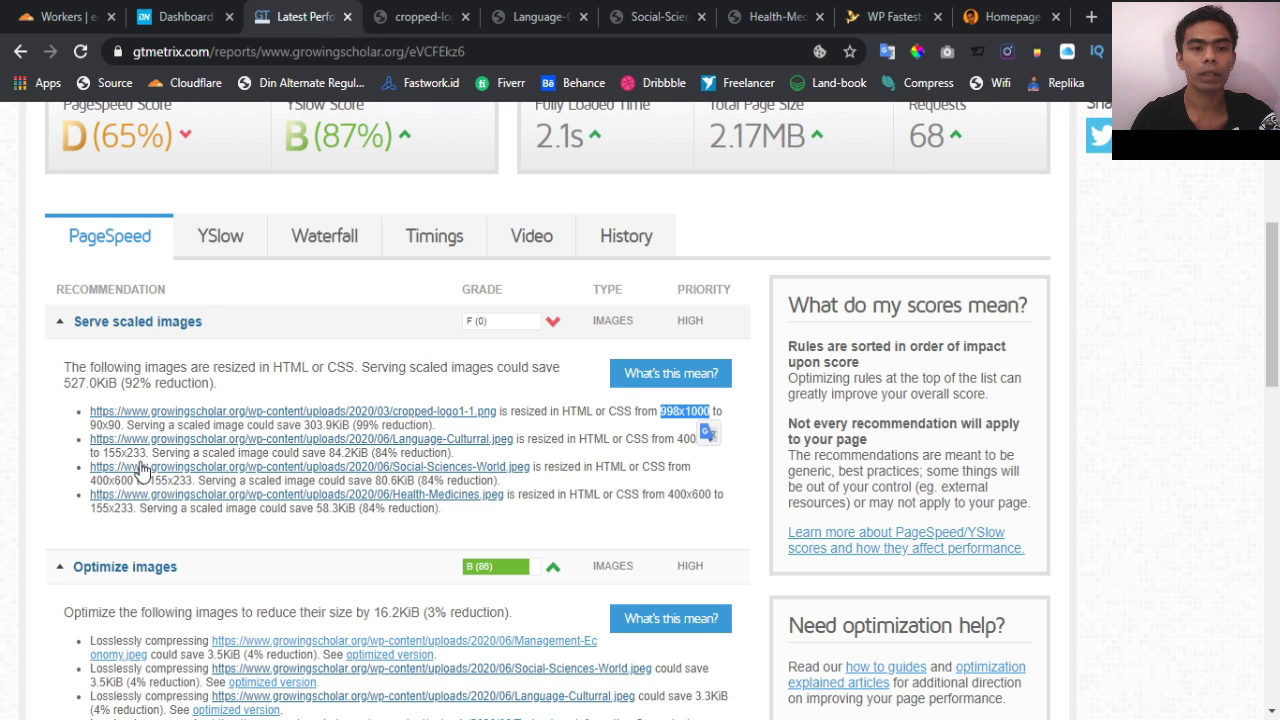
left_click(661, 456)
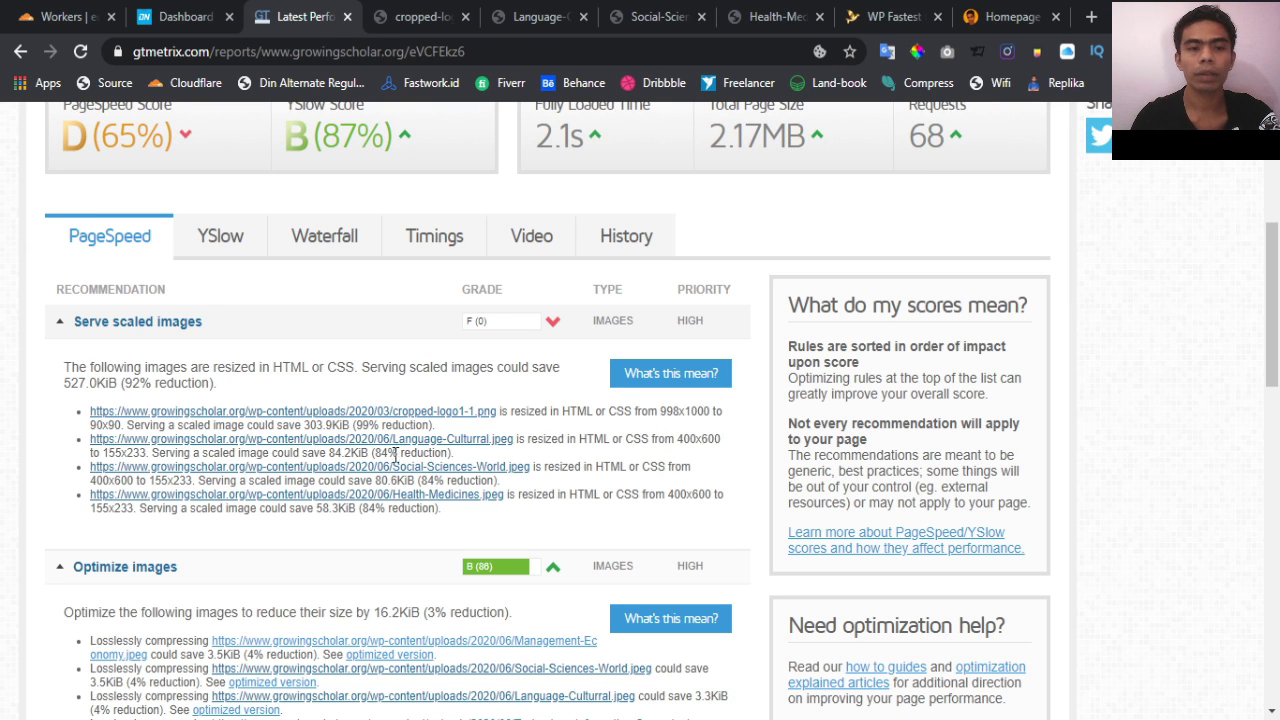
left_click(893, 16)
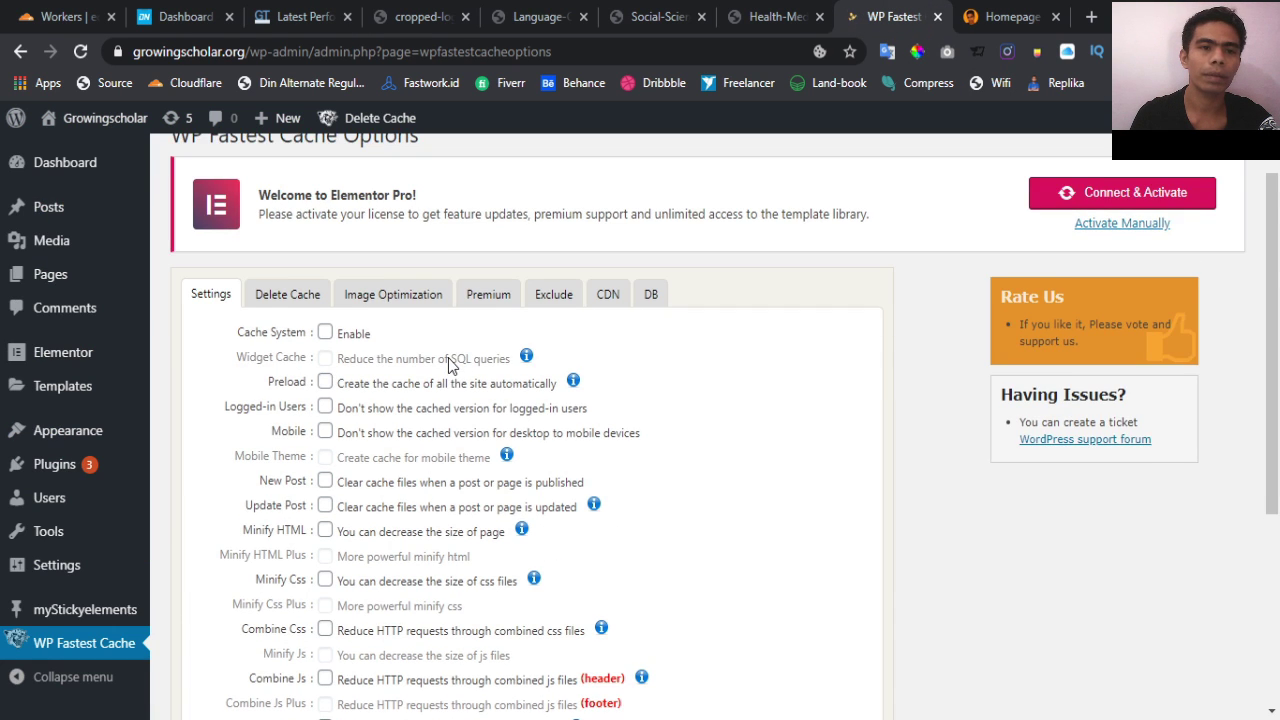
Browse the Installed Plugins list, then go to the Add Plugins page
scroll(448, 365, "down", 2)
scroll(448, 365, "up", 4)
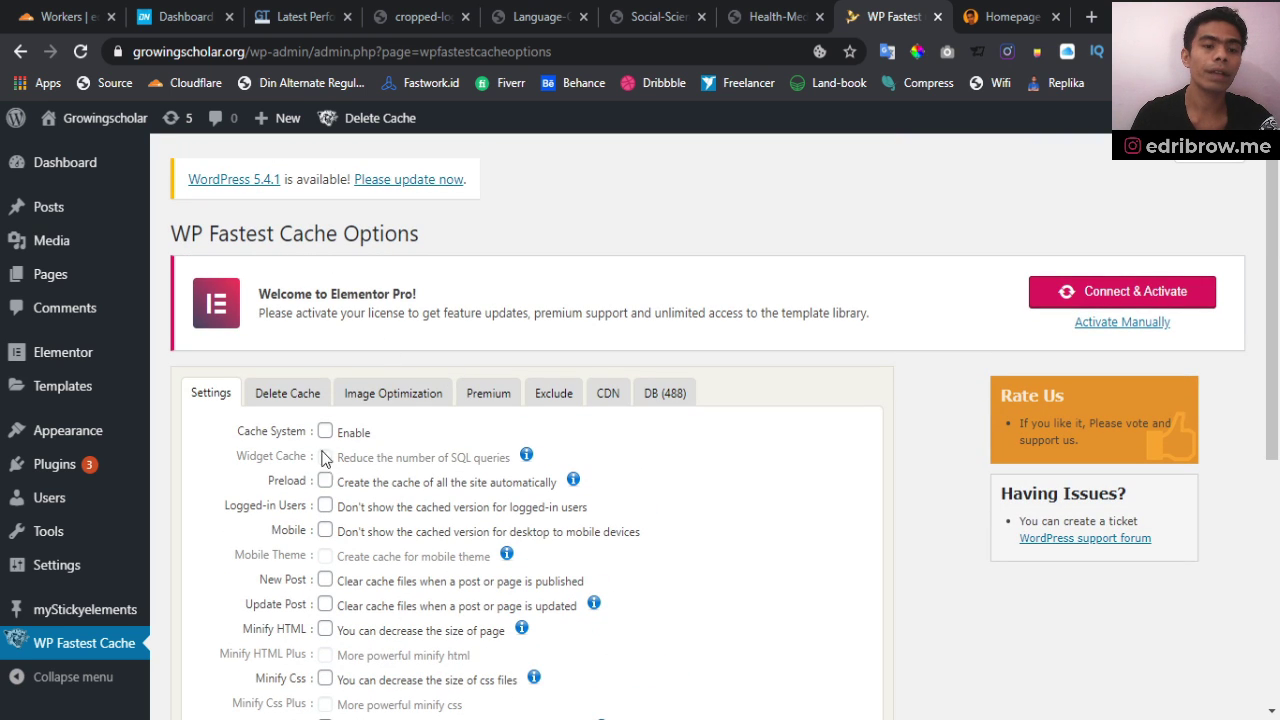
scroll(150, 540, "down", 2)
mouse_move(75, 578)
mouse_move(40, 466)
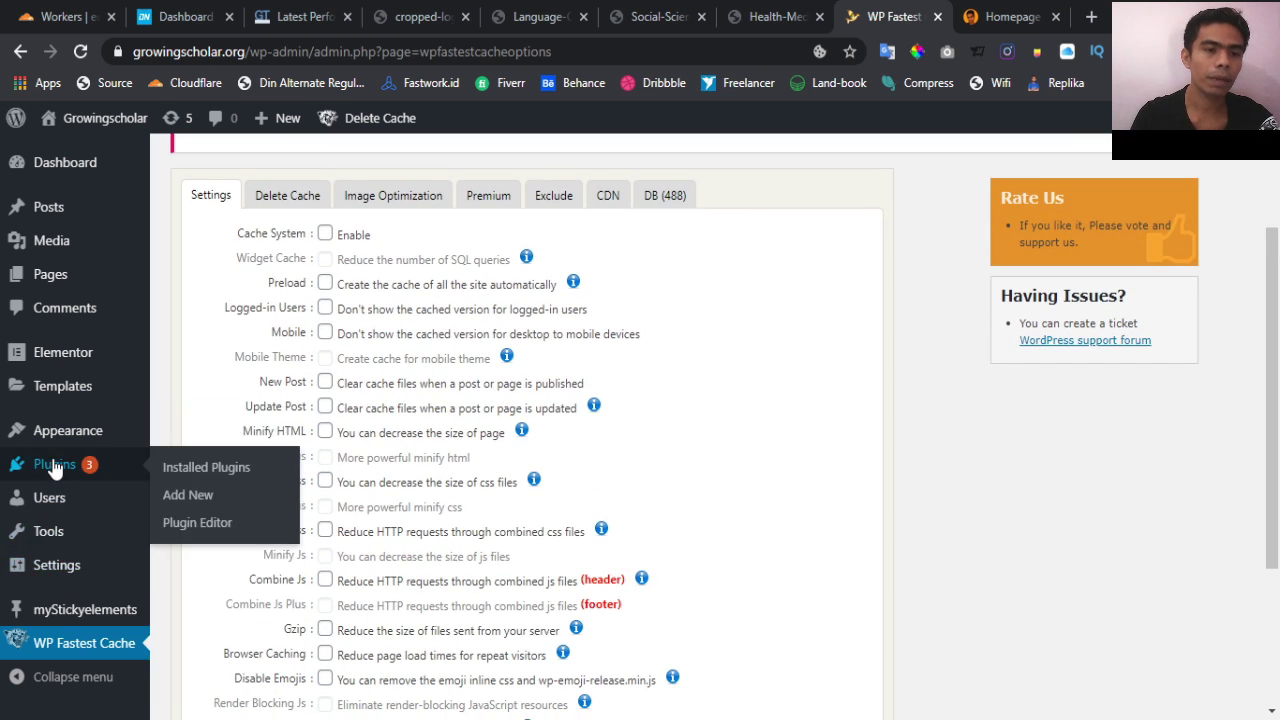
left_click(197, 477)
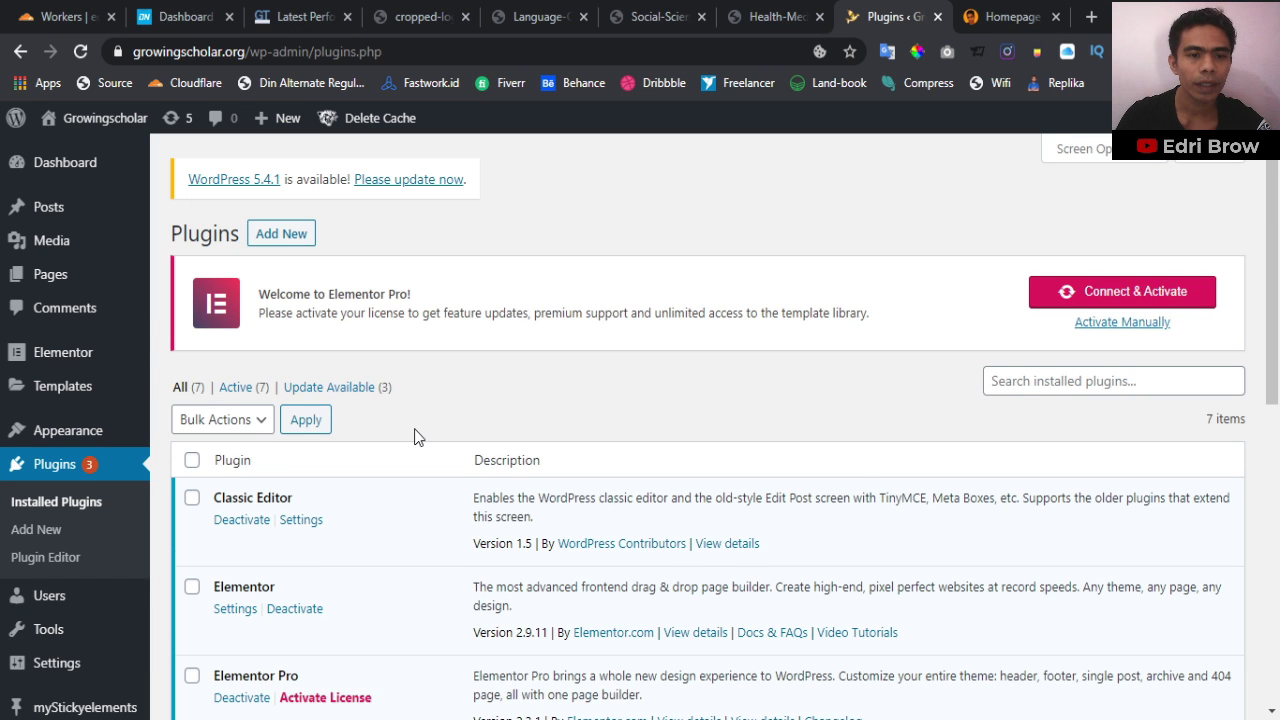
scroll(416, 436, "down", 3)
scroll(416, 436, "down", 4)
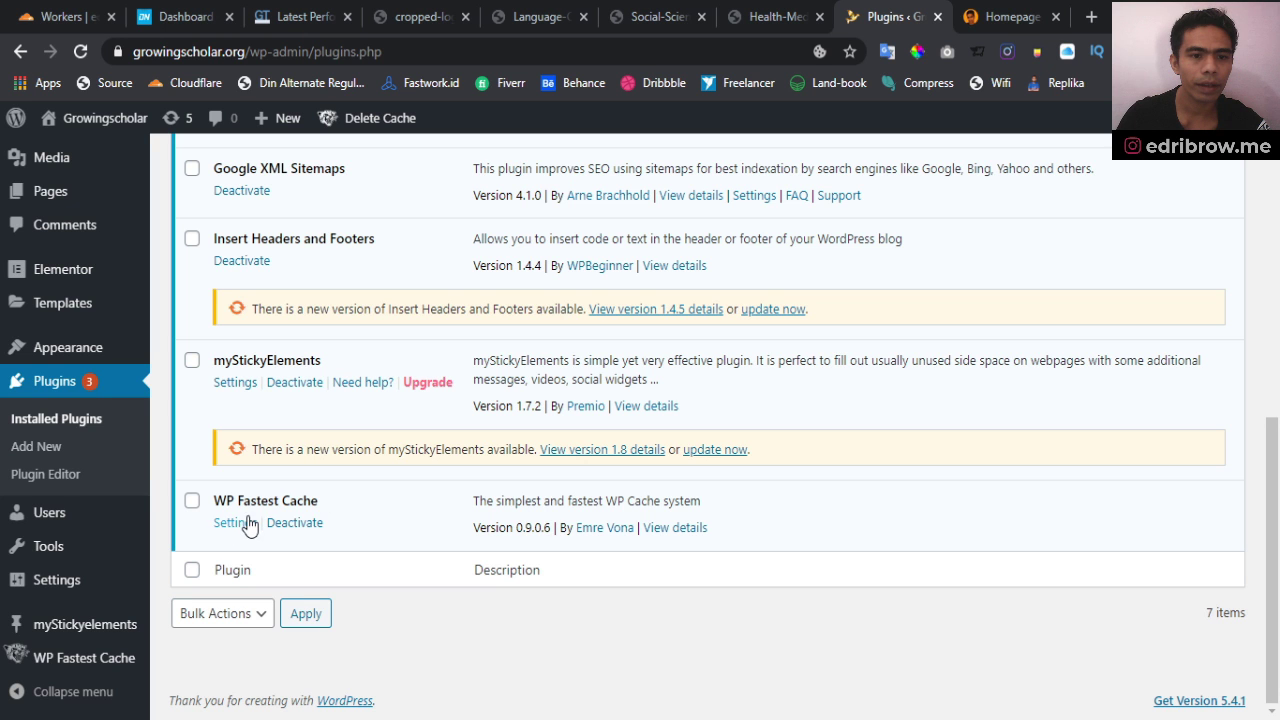
scroll(419, 512, "up", 7)
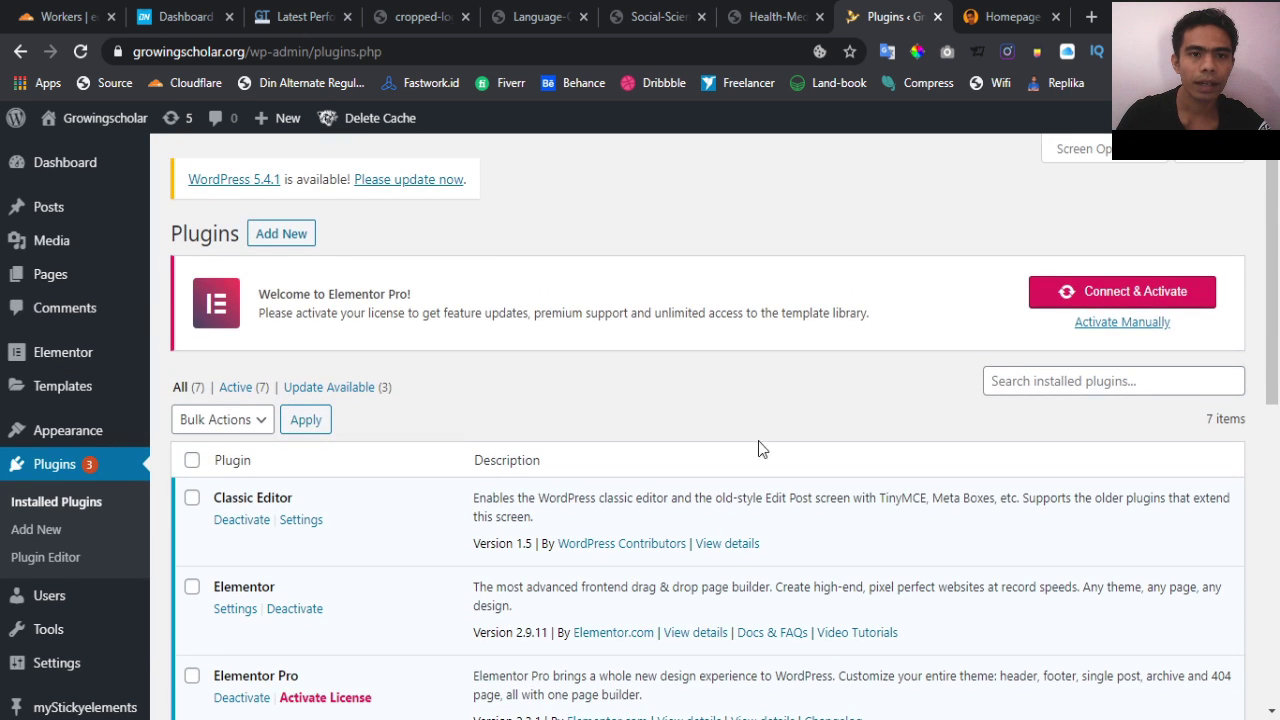
left_click(286, 243)
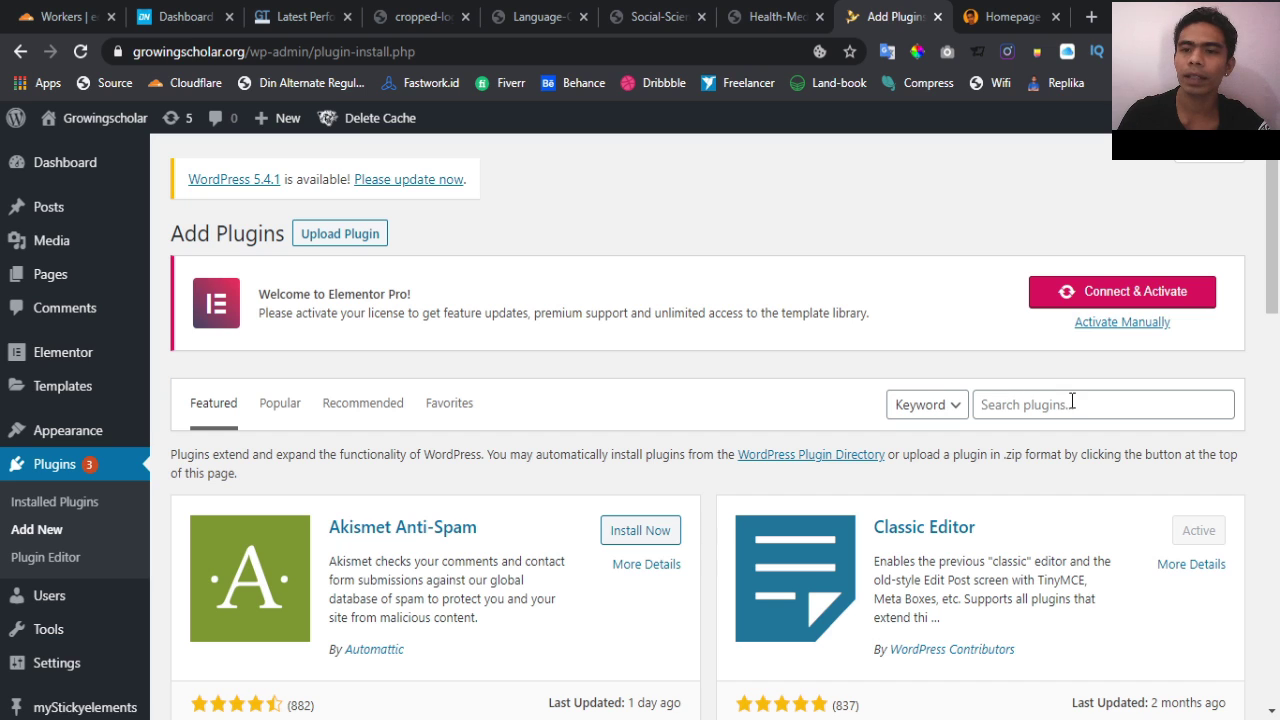
Search plugins for 'fastest' and confirm WP Fastest Cache is listed as Active
left_click(1074, 405)
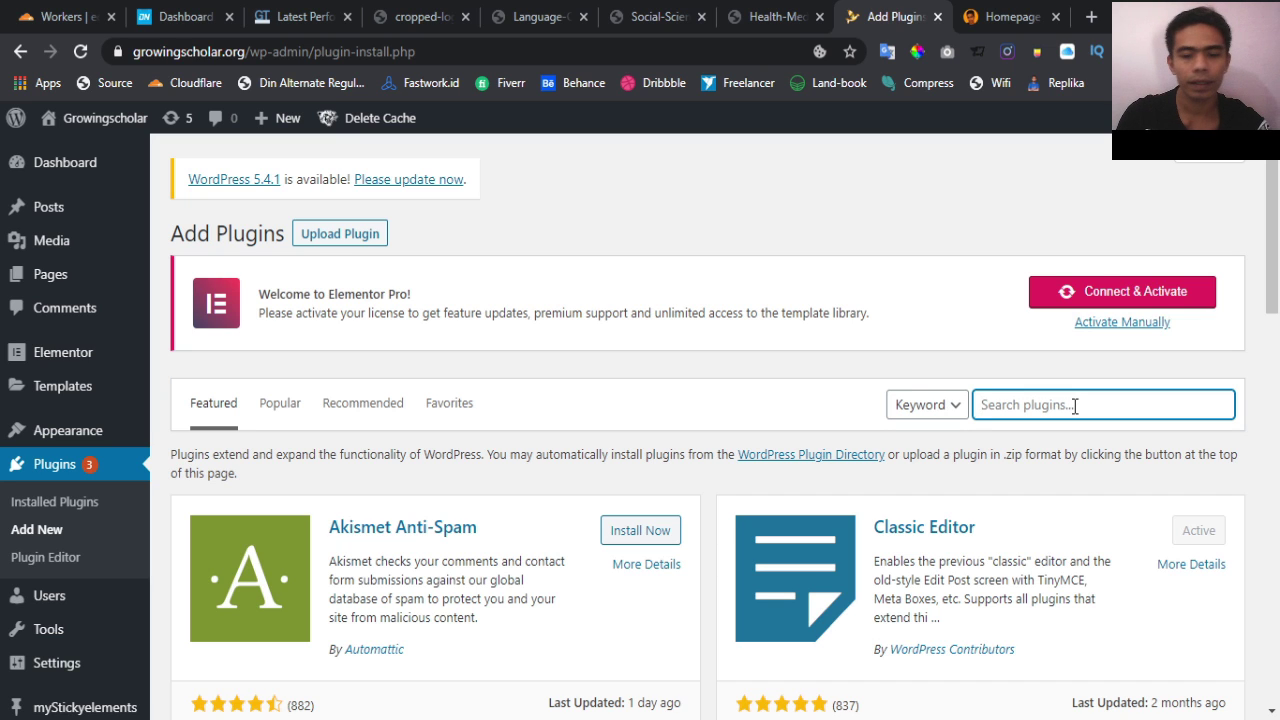
type("WP fastes")
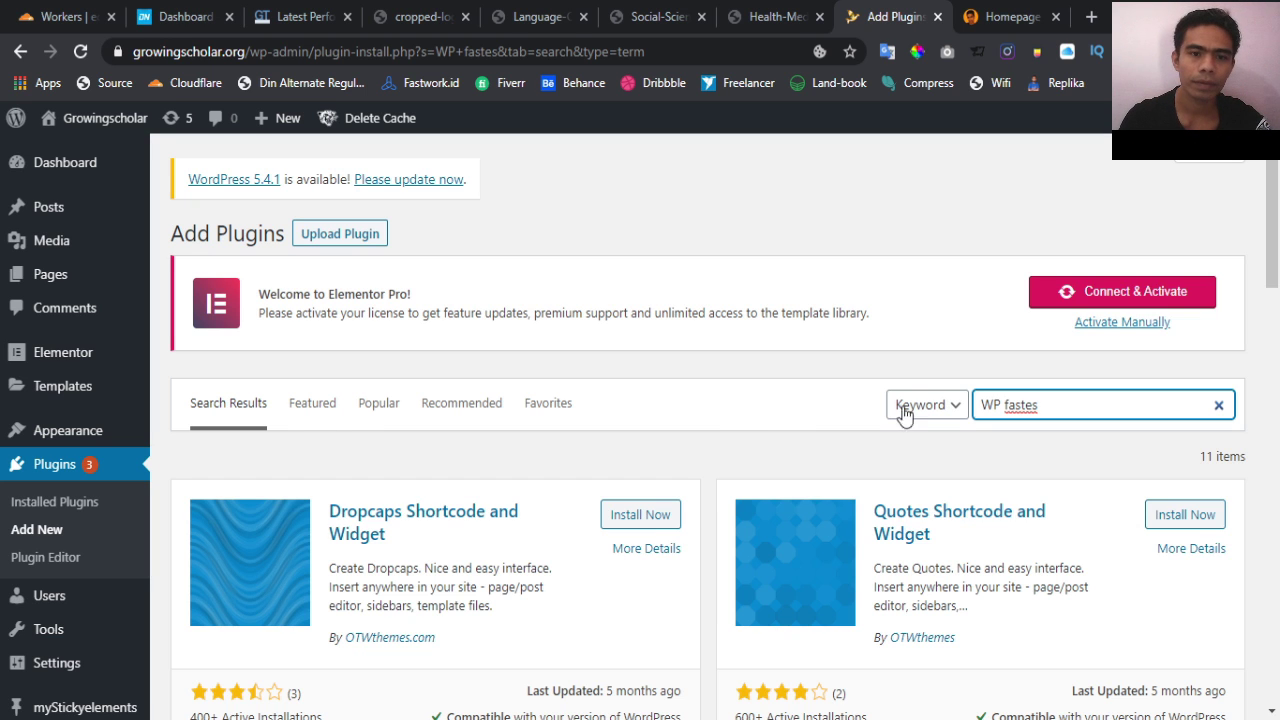
key("ctrl+a")
key("BackSpace")
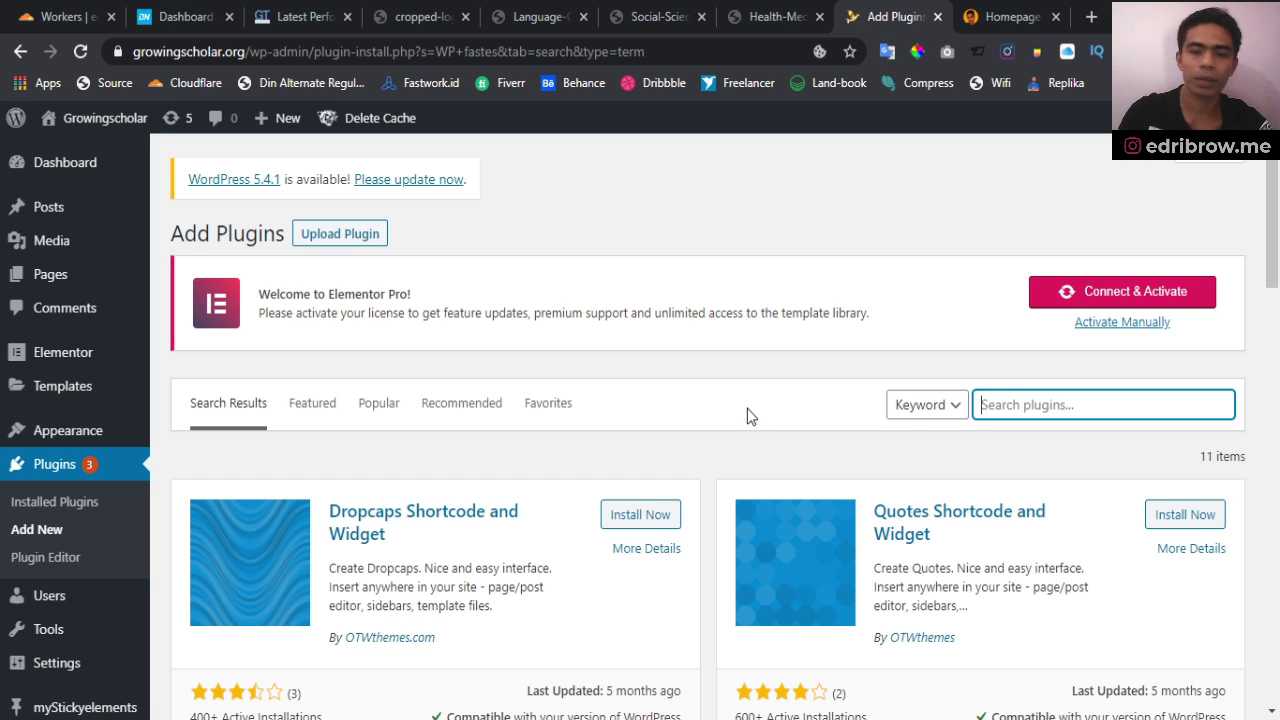
type("faste")
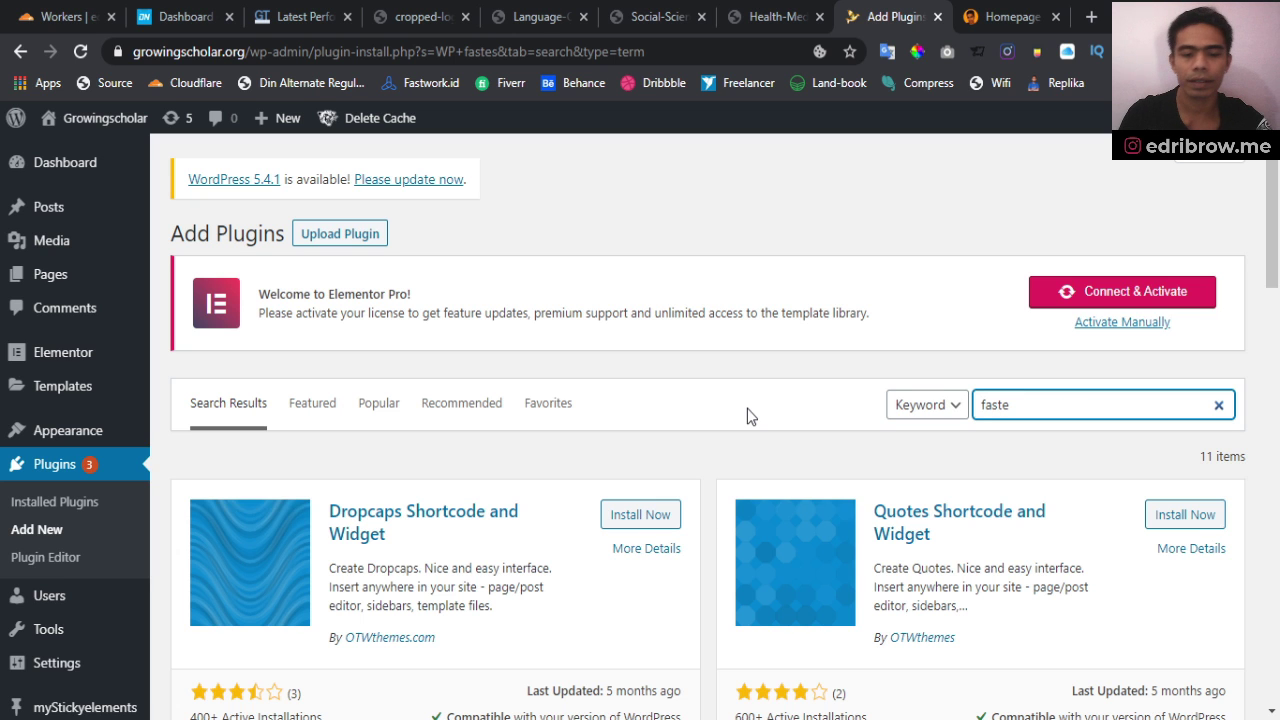
type("st")
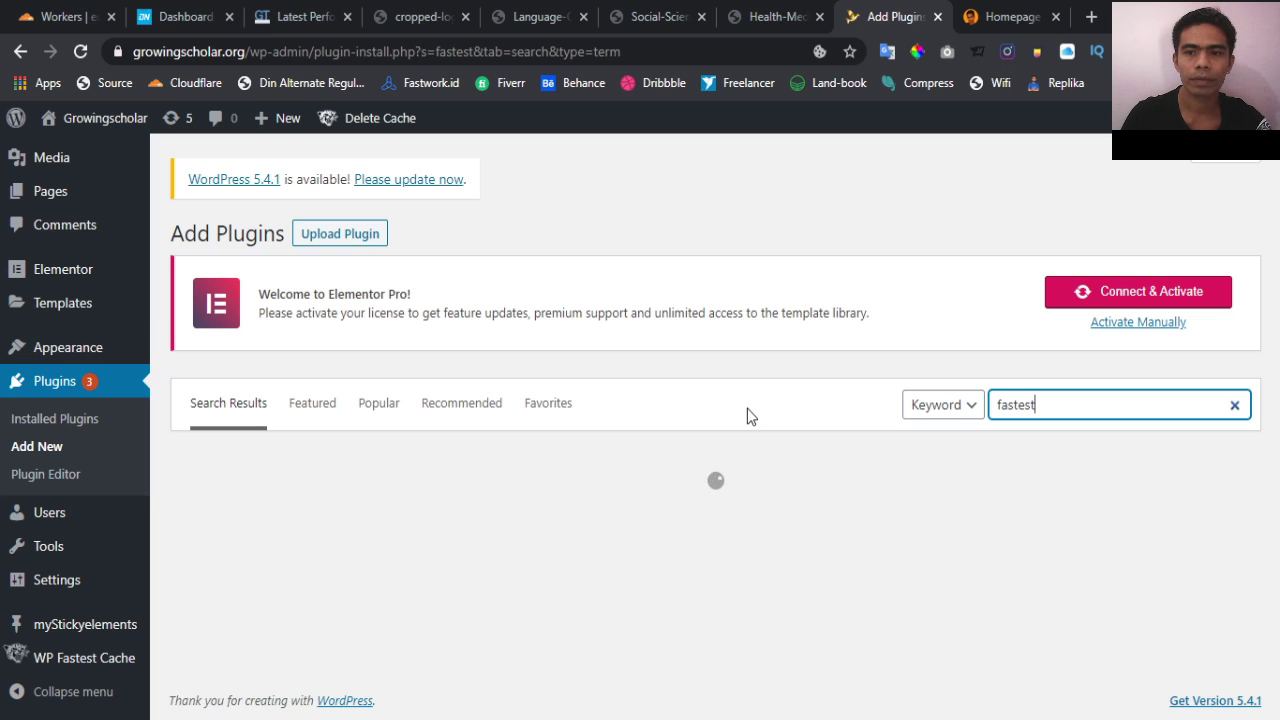
scroll(748, 415, "down", 2)
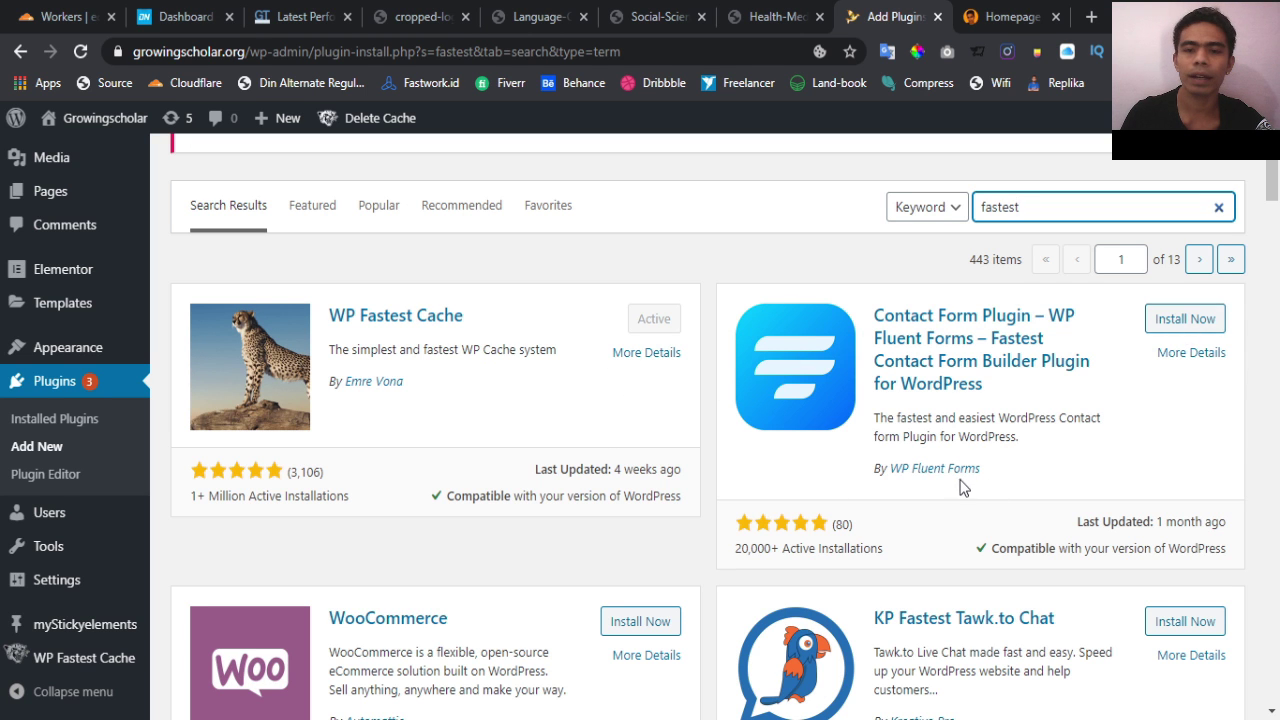
scroll(900, 460, "down", 2)
scroll(862, 502, "up", 2)
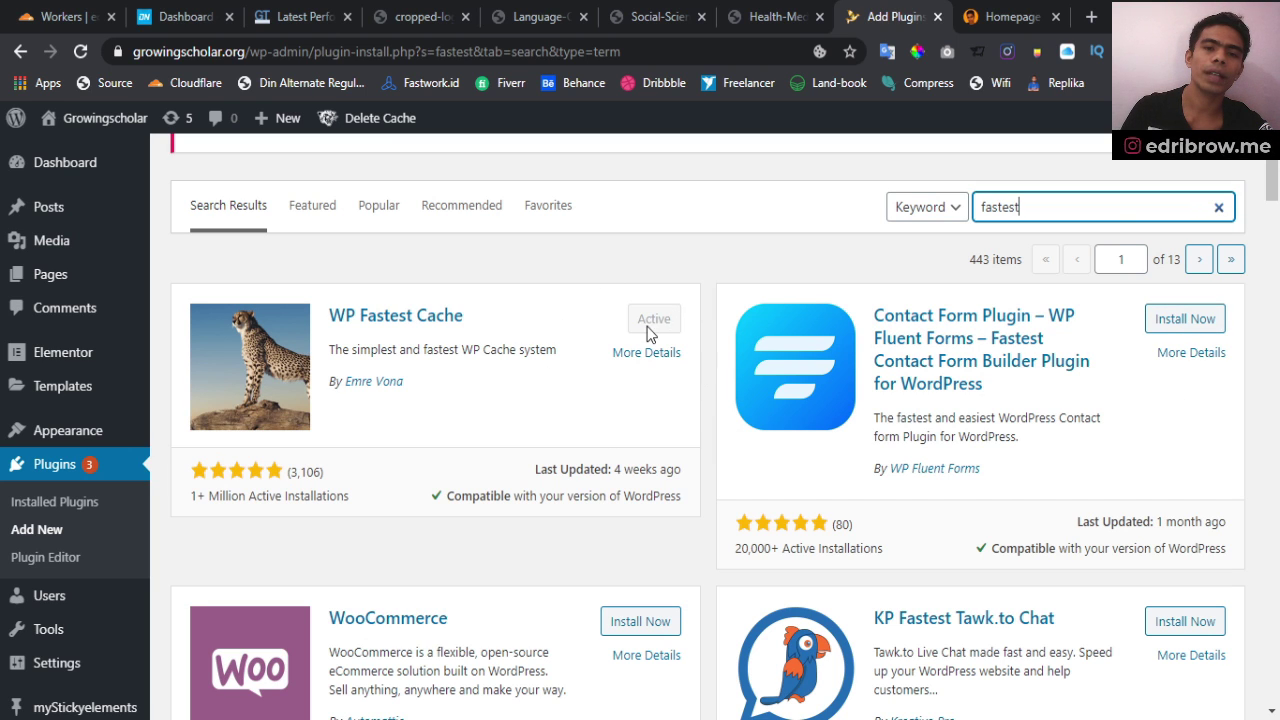
Return to the Installed Plugins list and look through the seven active plugins
left_click(62, 506)
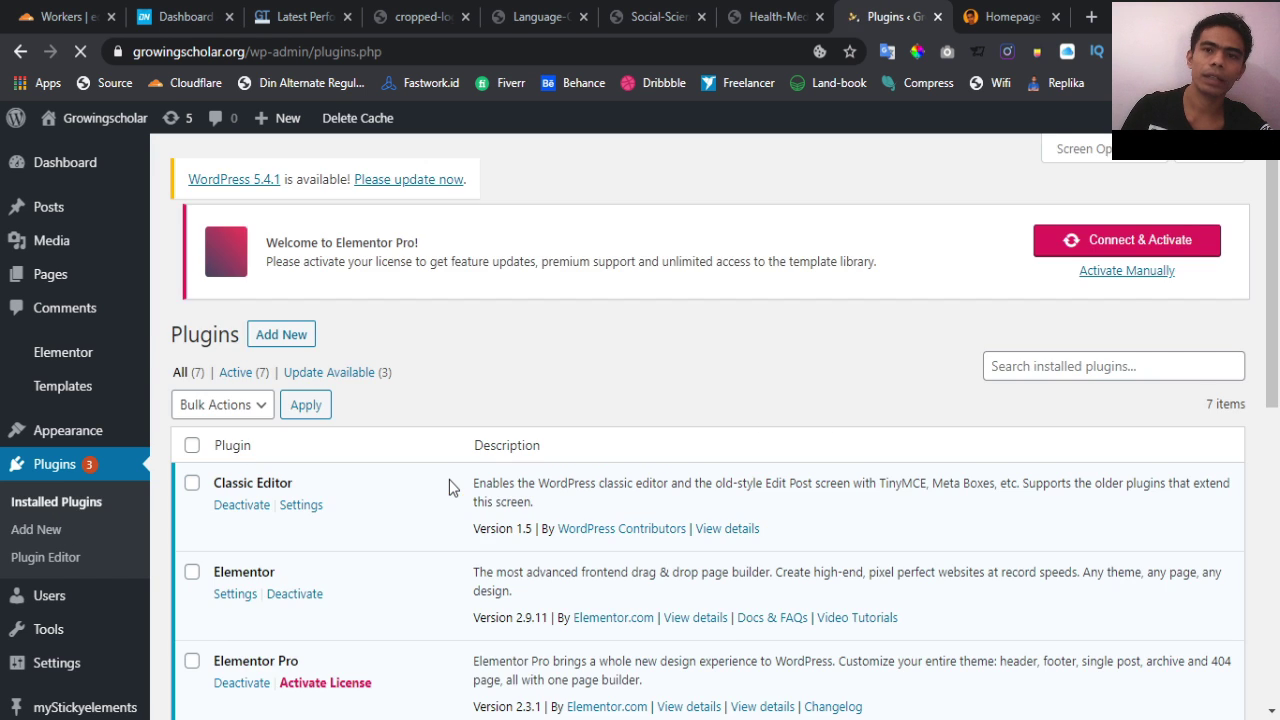
scroll(449, 479, "down", 5)
scroll(449, 479, "up", 1)
scroll(449, 479, "up", 2)
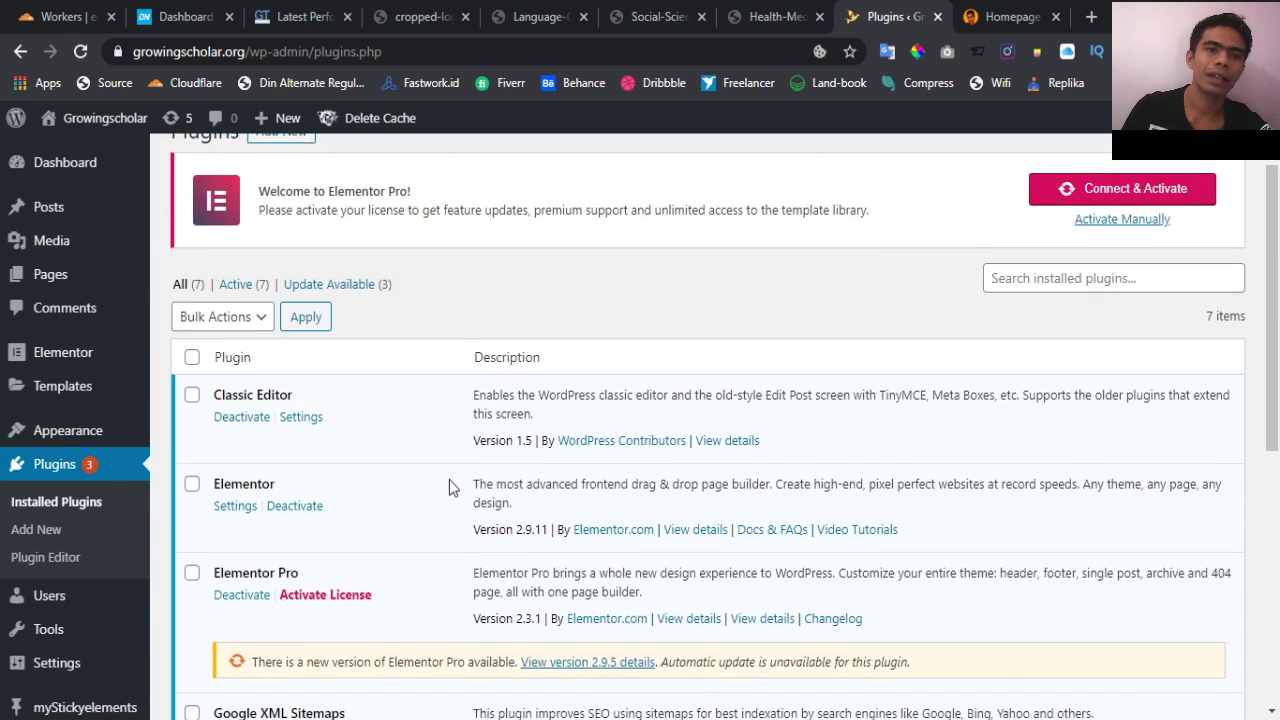
scroll(449, 479, "down", 5)
scroll(449, 479, "down", 1)
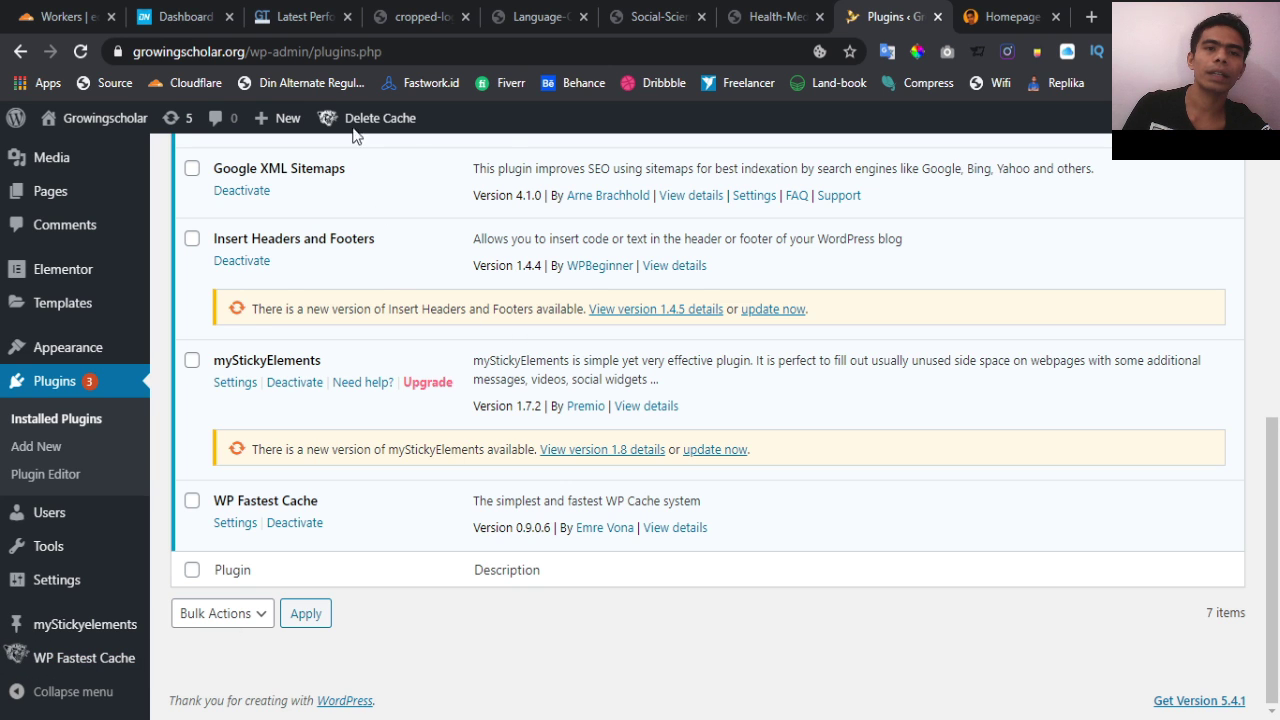
From the Delete Cache menu, clear all cache and delete the cache along with minified CSS/JS
mouse_move(343, 116)
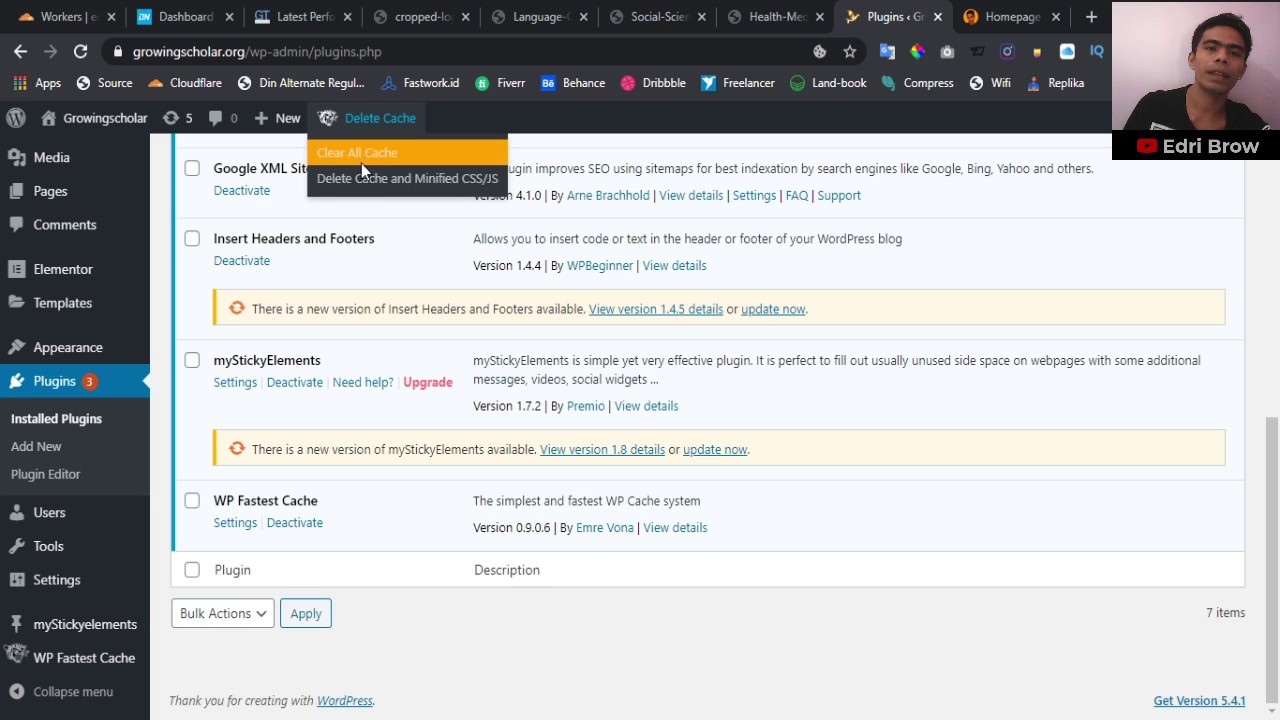
left_click(369, 155)
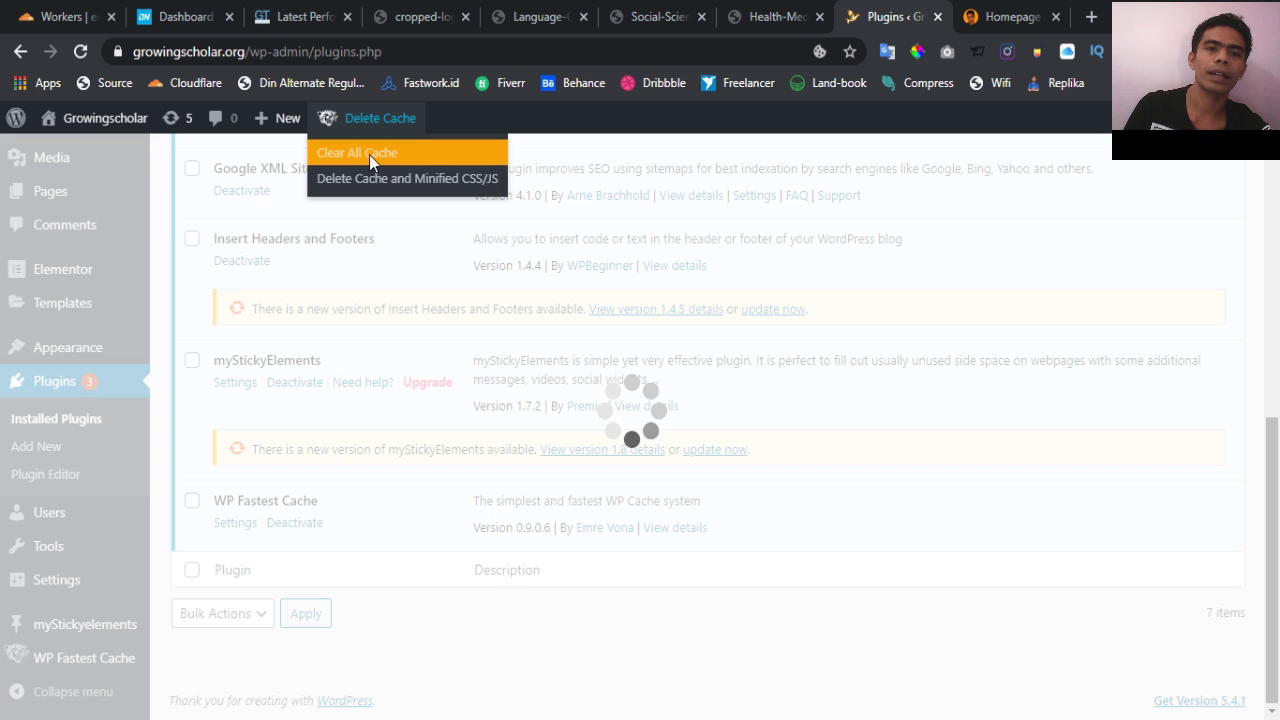
left_click(379, 177)
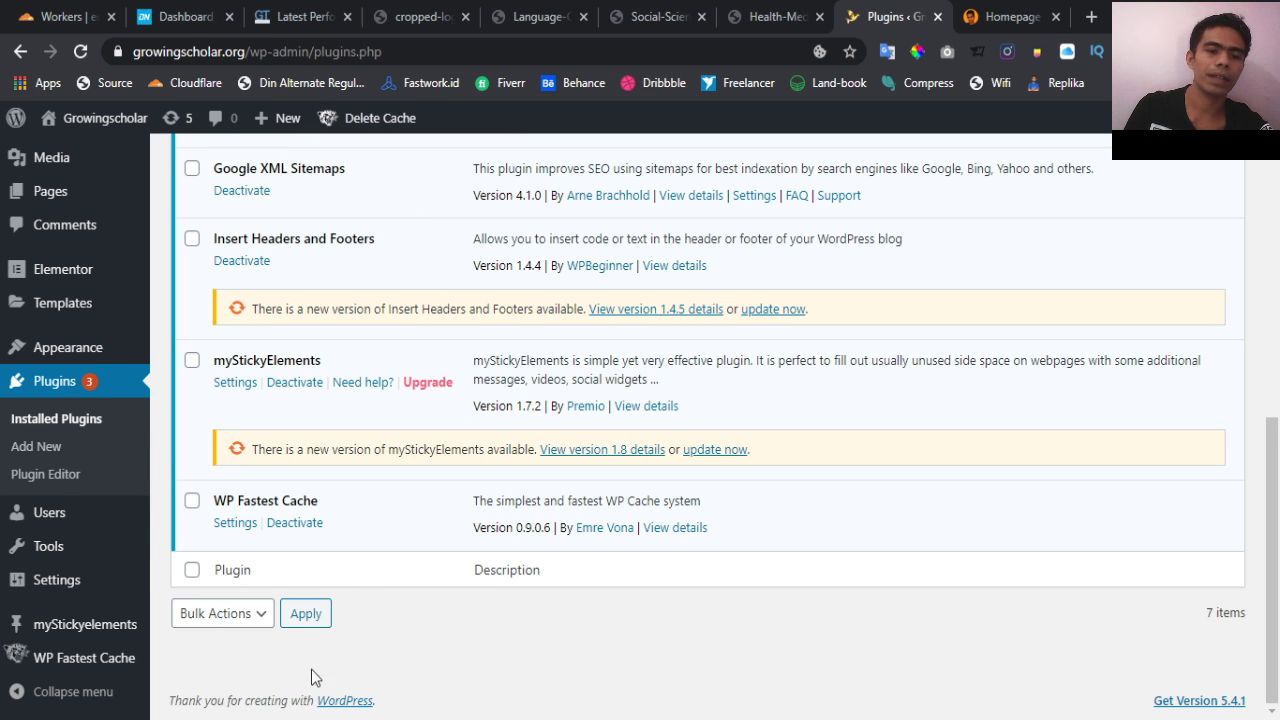
scroll(311, 669, "up", 10)
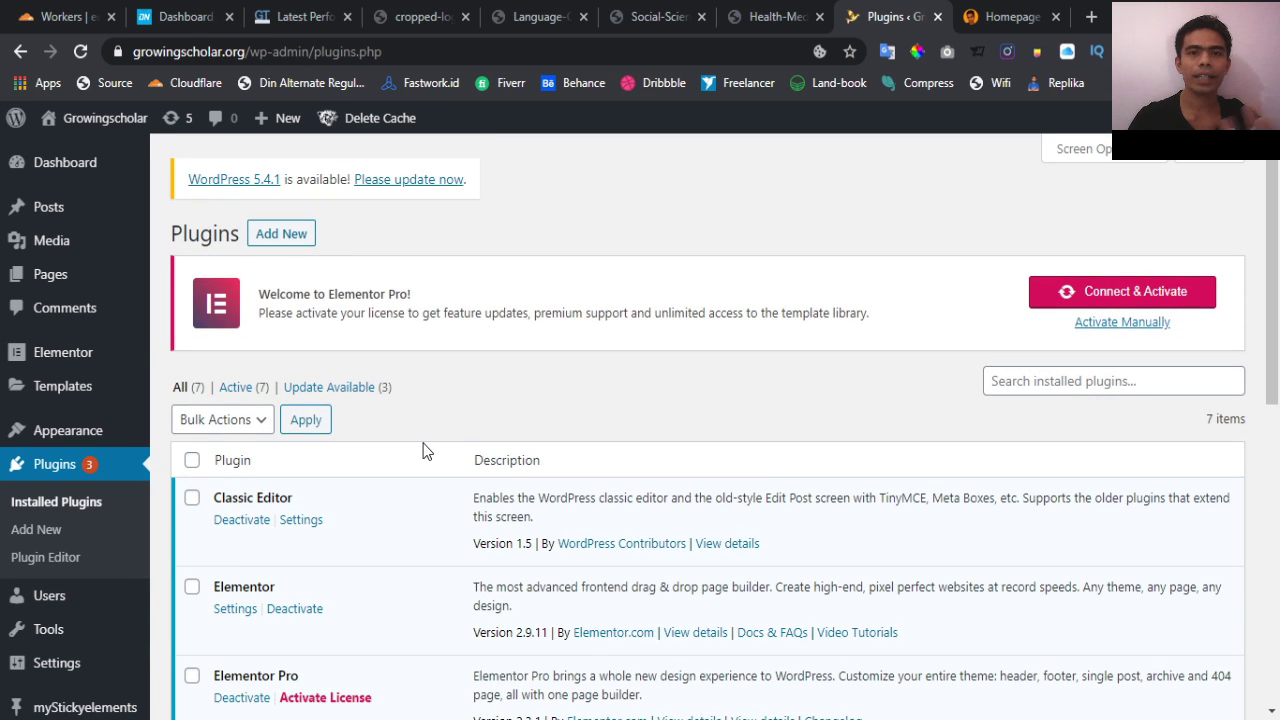
scroll(48, 483, "down", 1)
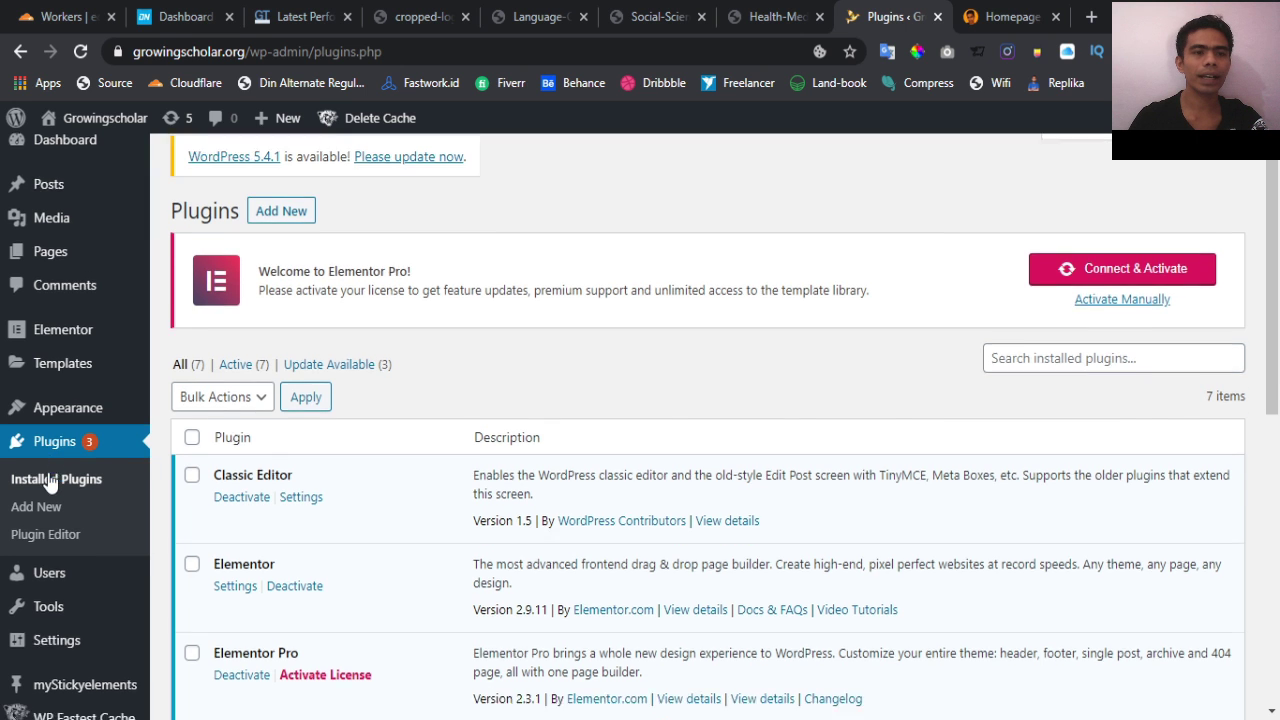
scroll(50, 480, "down", 4)
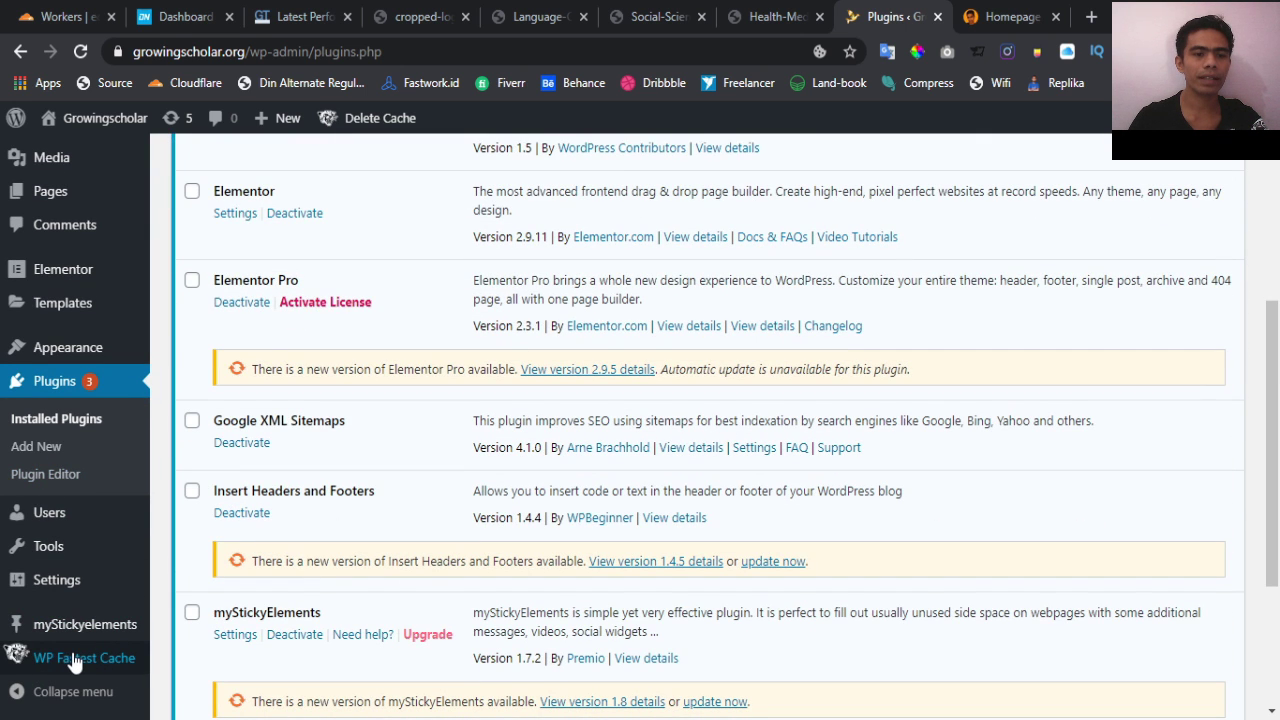
Enable the cache system and homepage preloading at 4 pages per minute, restarting after completion
left_click(75, 663)
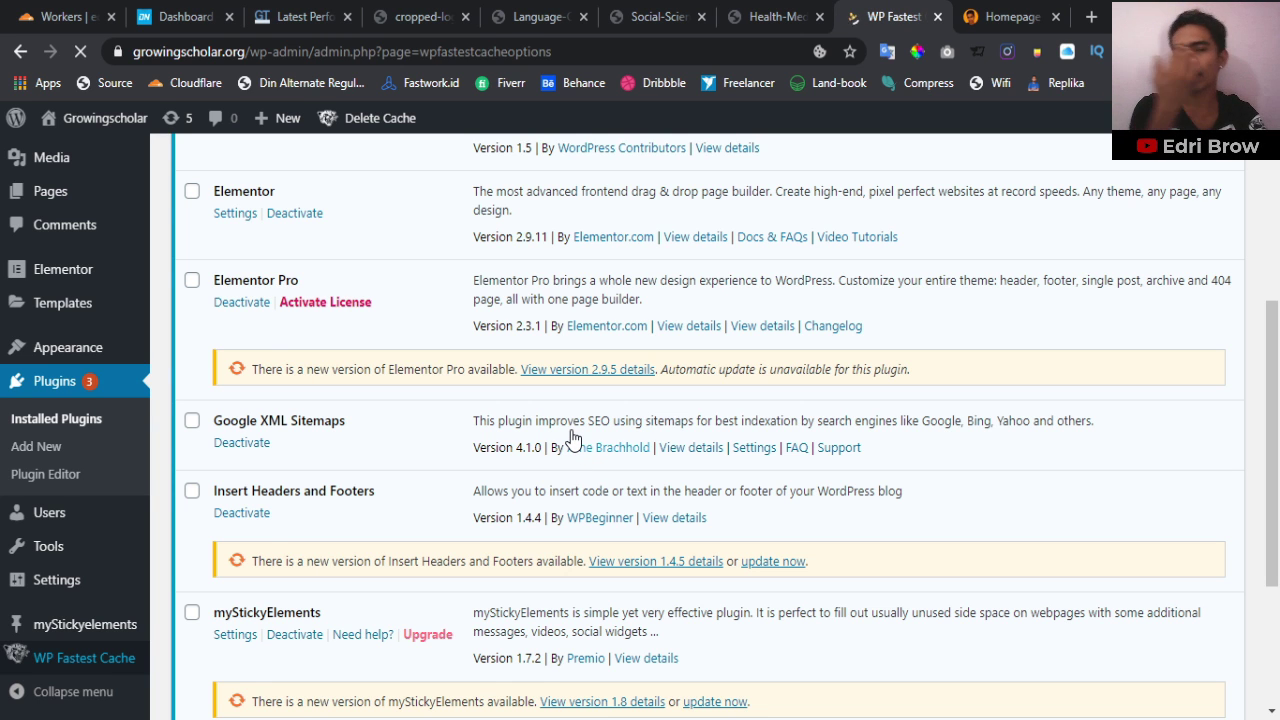
scroll(571, 437, "down", 2)
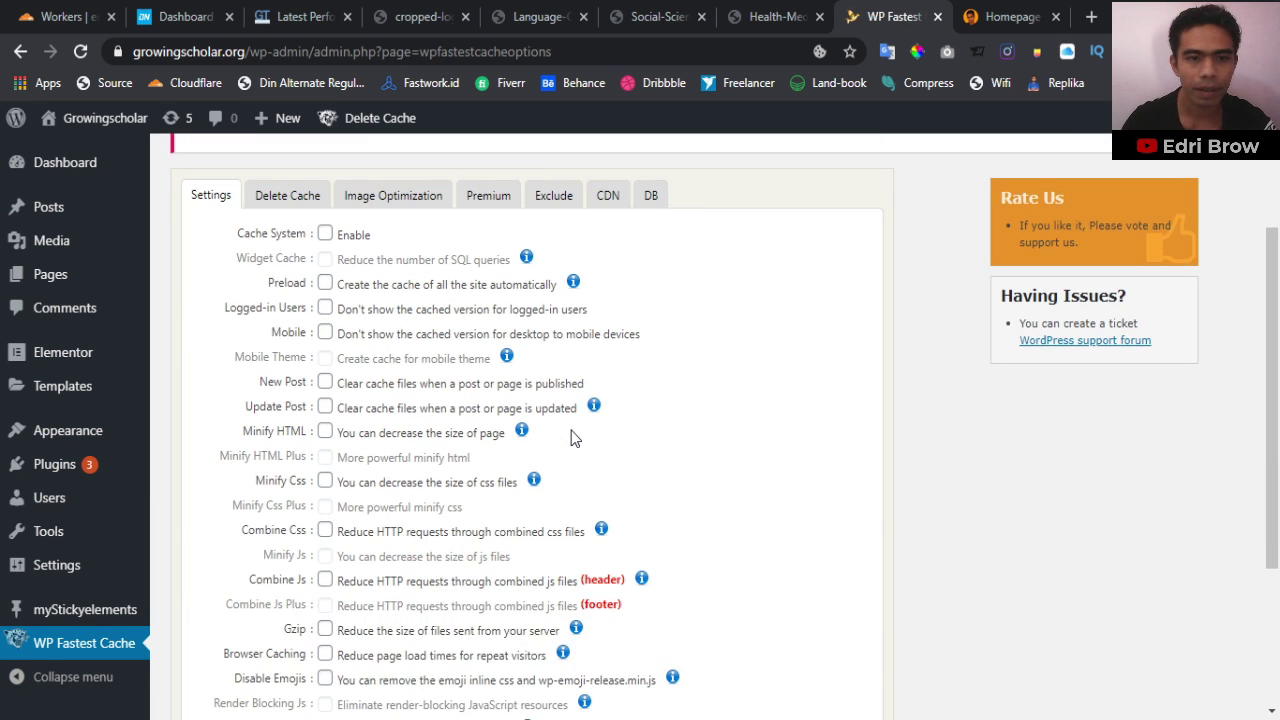
left_click(325, 234)
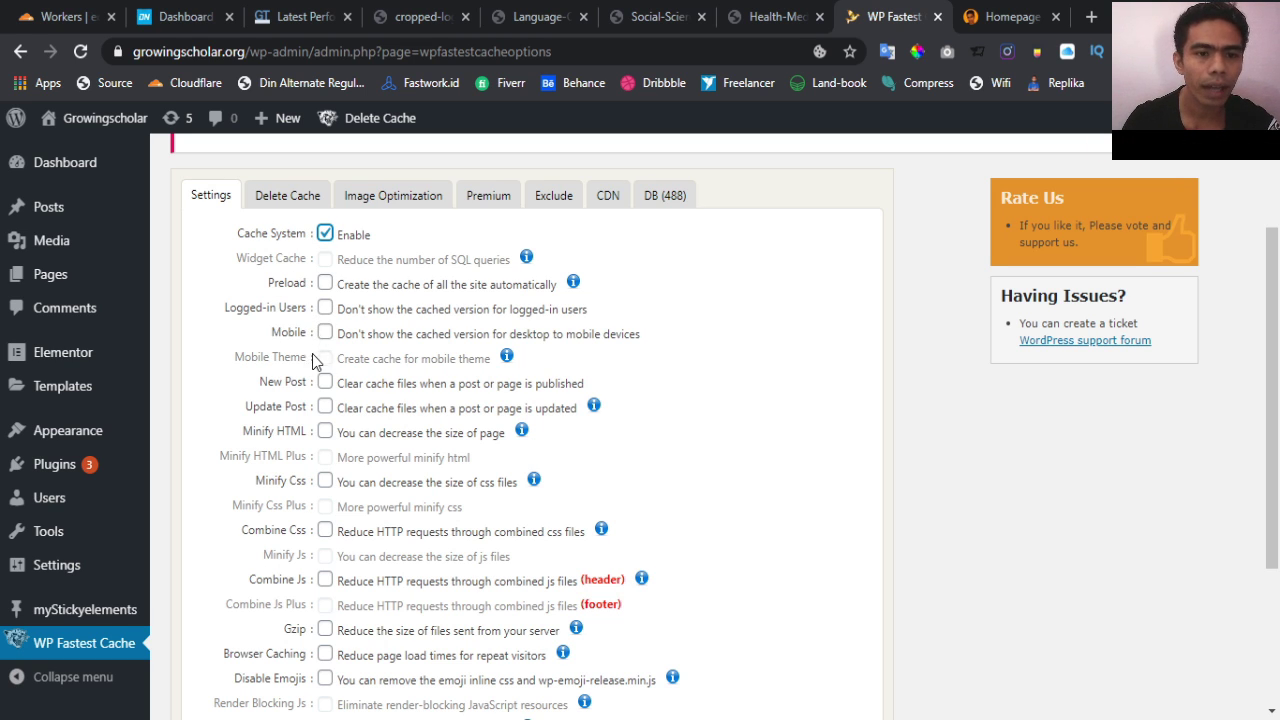
scroll(311, 366, "down", 3)
scroll(311, 366, "up", 3)
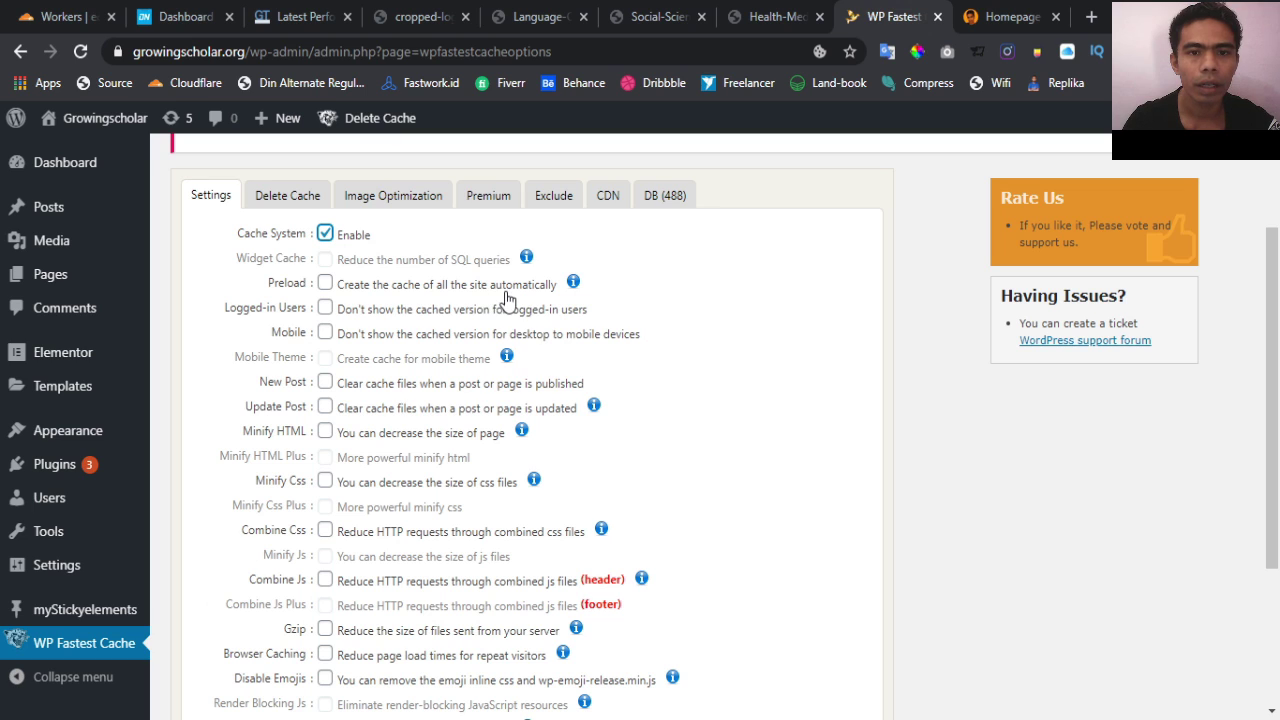
left_click(325, 284)
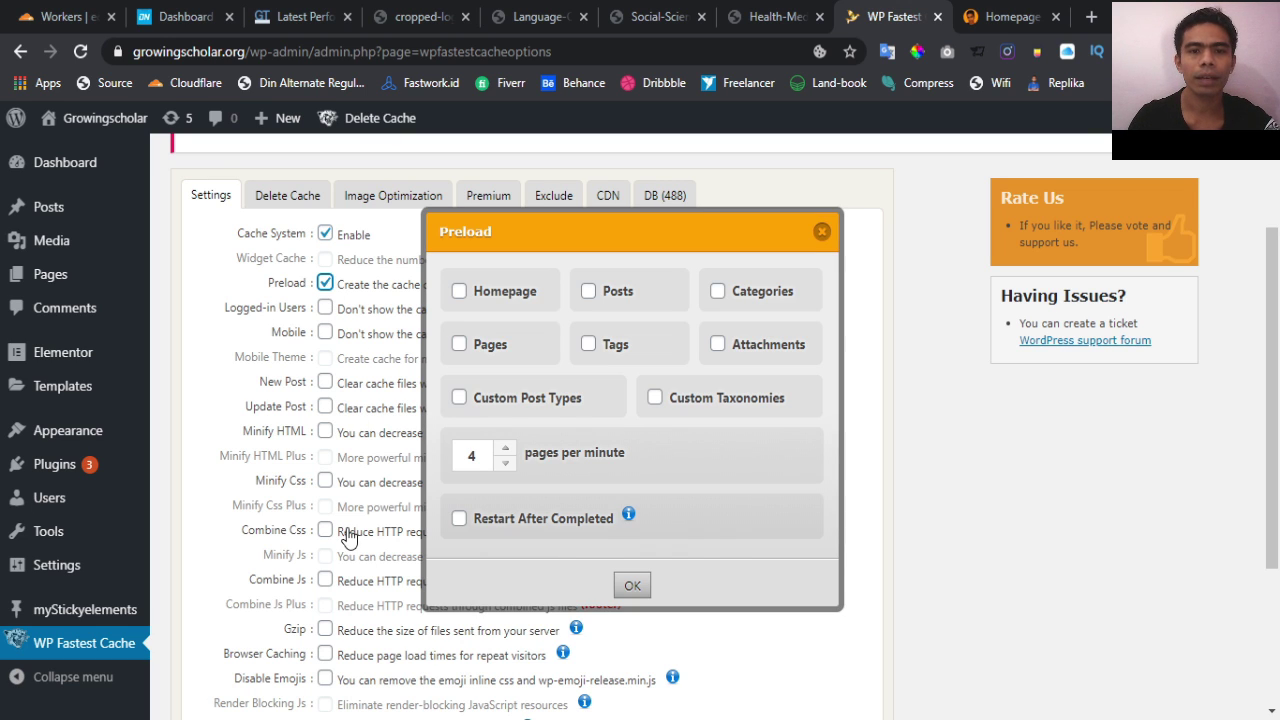
left_click(494, 526)
left_click(461, 292)
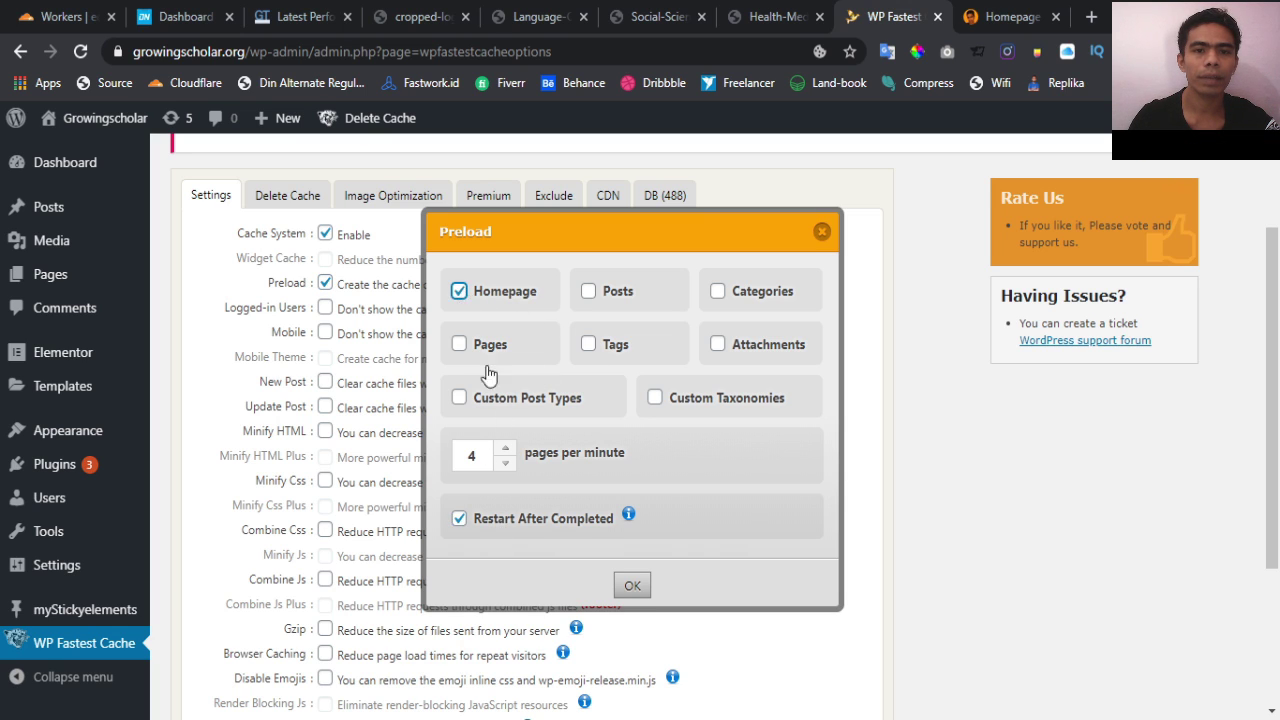
left_click(634, 587)
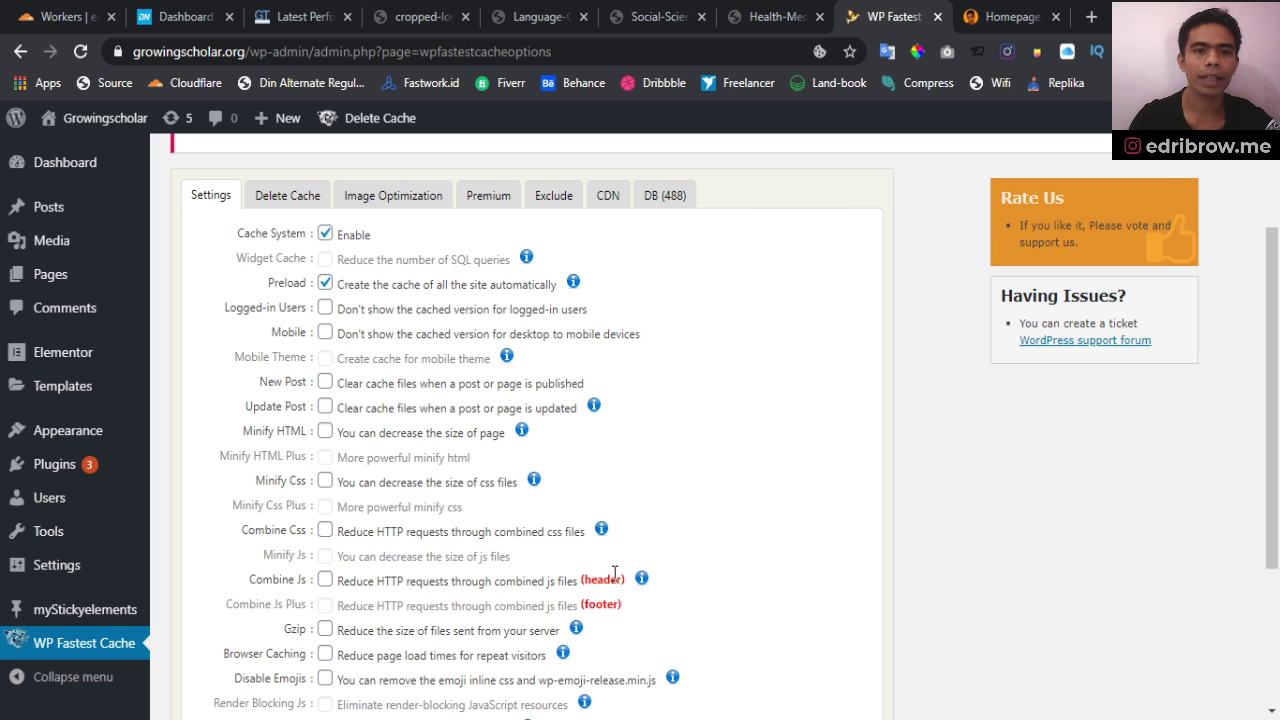
Clear all cache whenever a new post is published or a post is updated
scroll(376, 497, "down", 1)
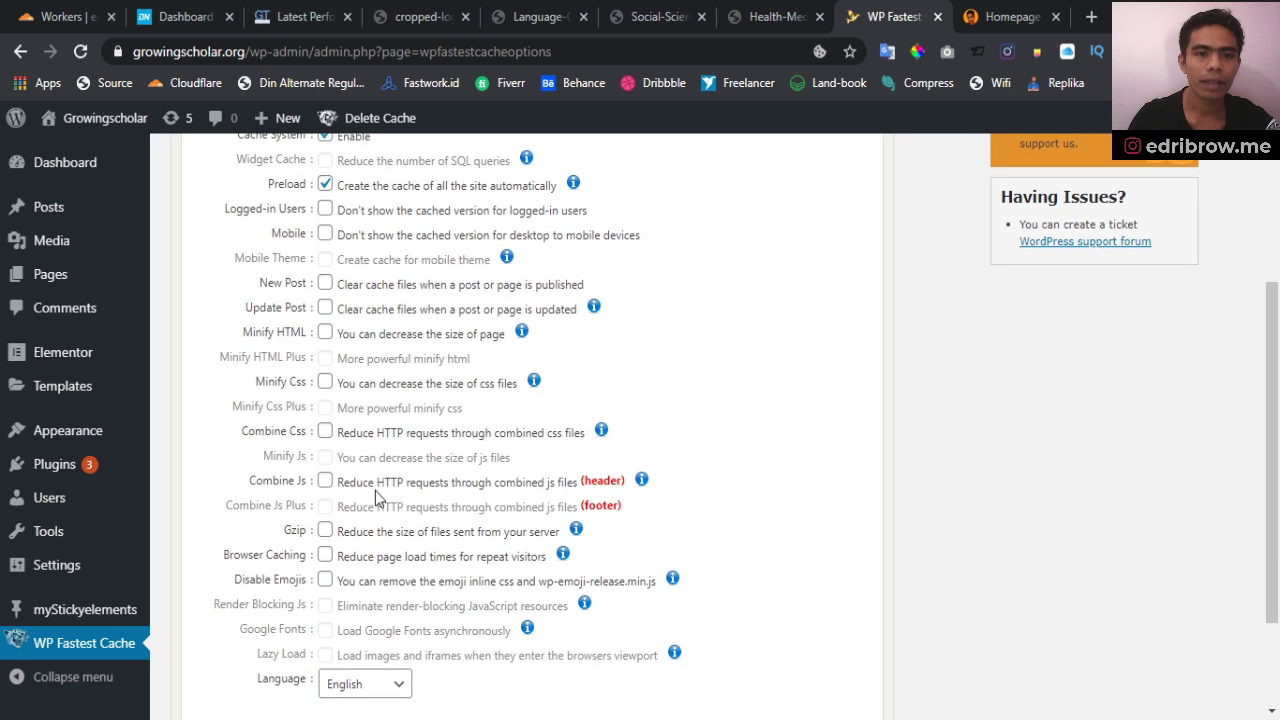
left_click(325, 284)
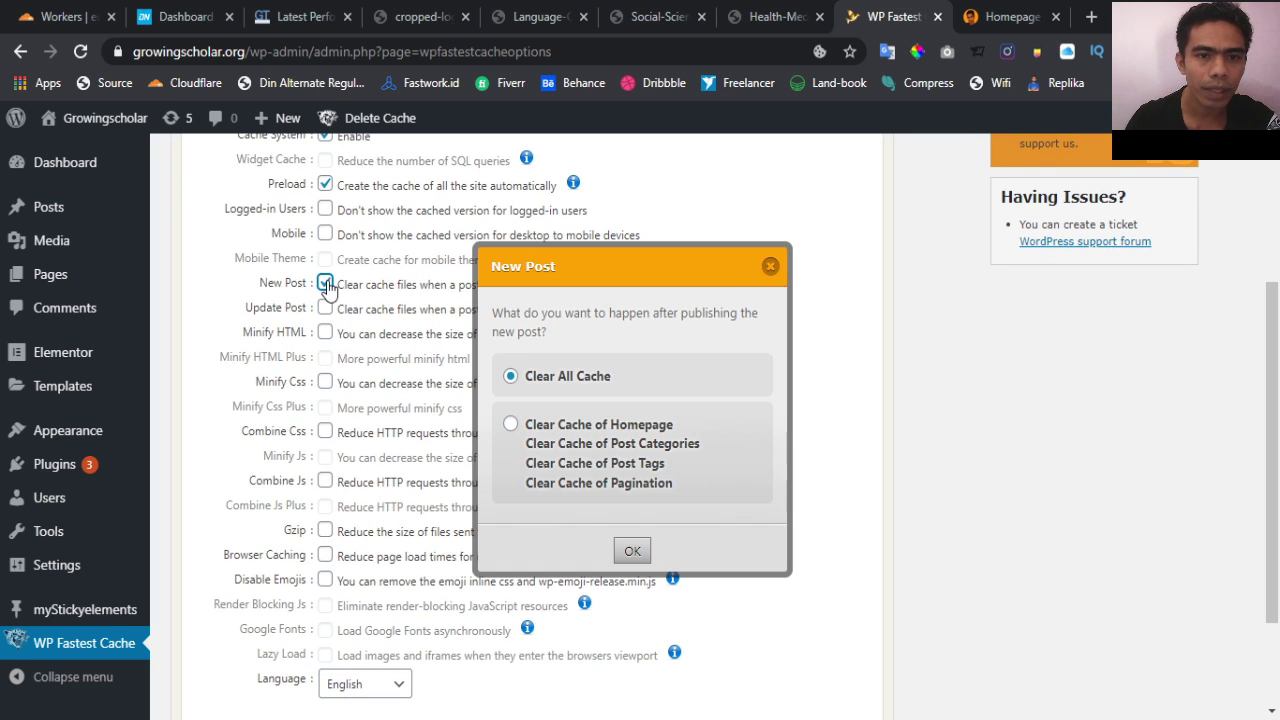
left_click(631, 553)
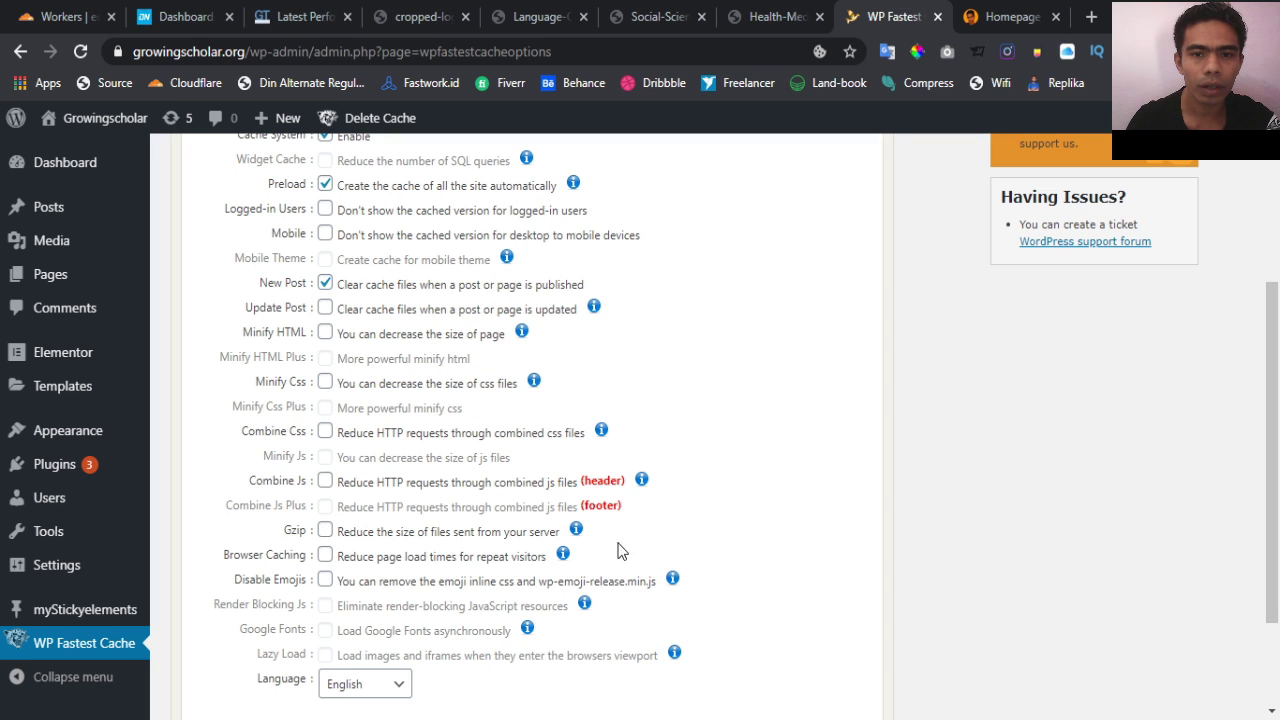
left_click(325, 309)
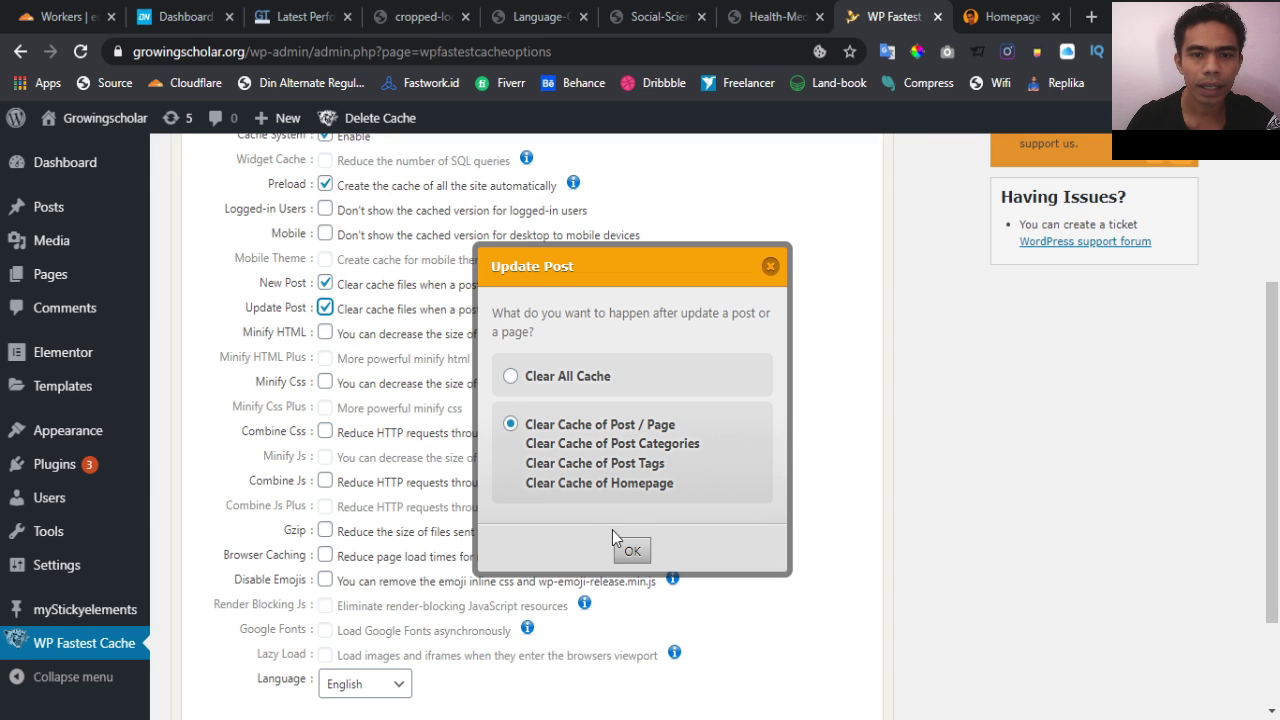
left_click(632, 552)
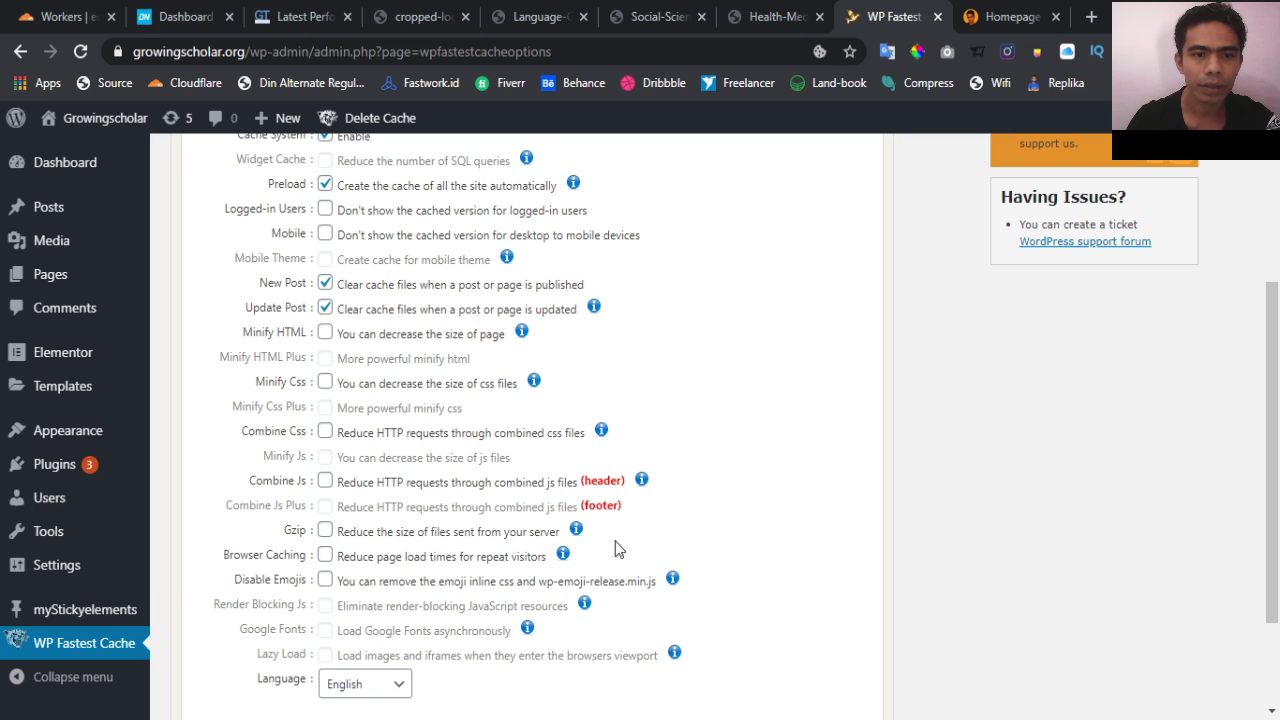
Turn on Minify HTML, Minify Css, Combine Css, Combine Js and Browser Caching, and submit
left_click(326, 334)
left_click(325, 383)
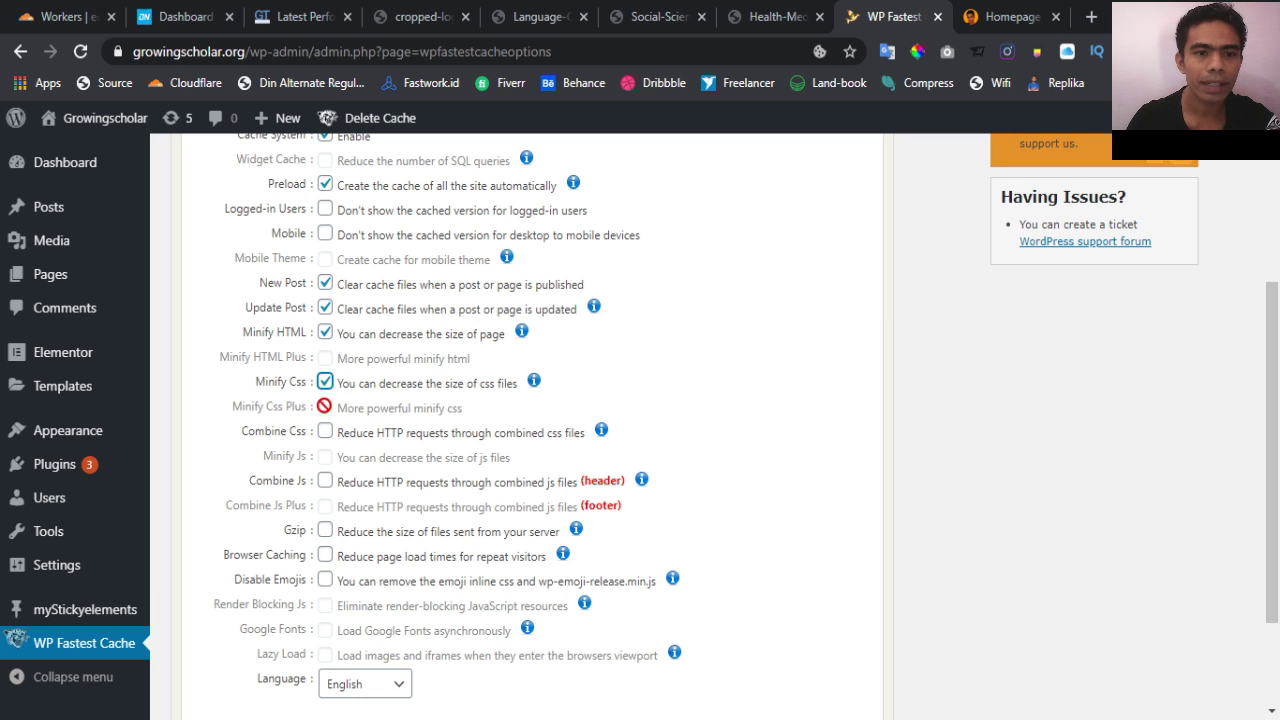
left_click(325, 432)
scroll(325, 440, "down", 1)
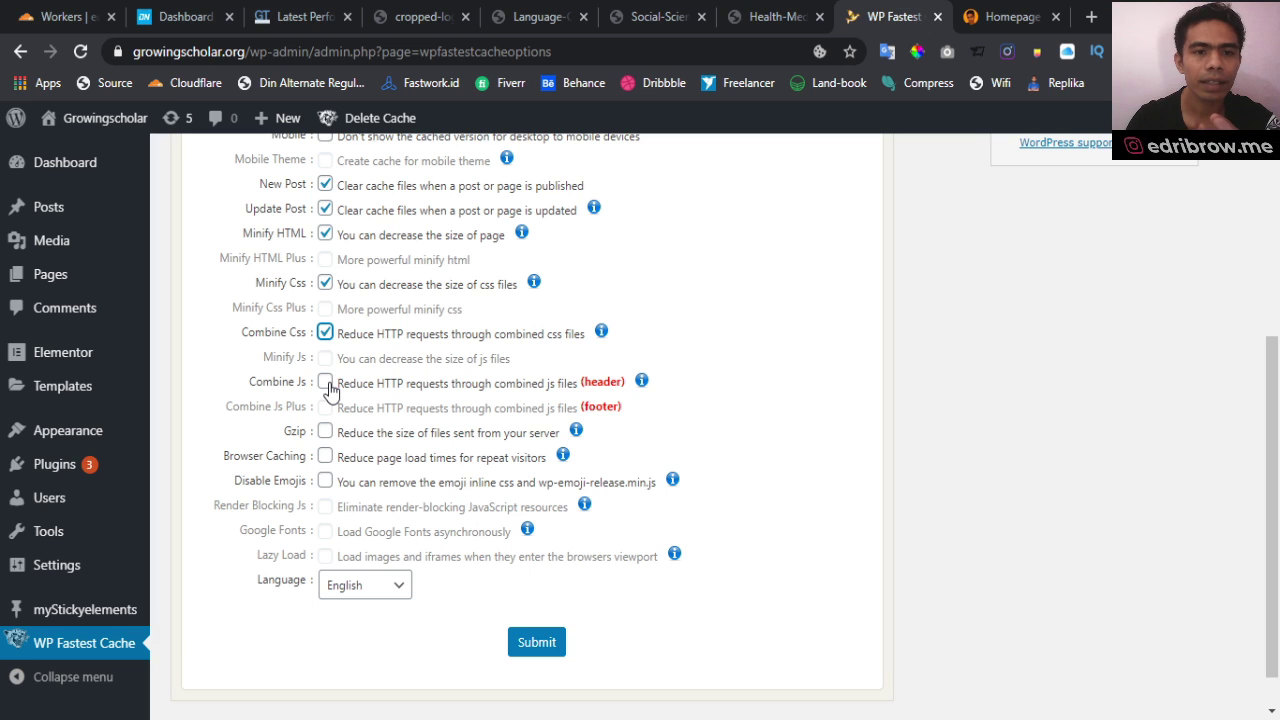
left_click(325, 382)
scroll(330, 390, "down", 1)
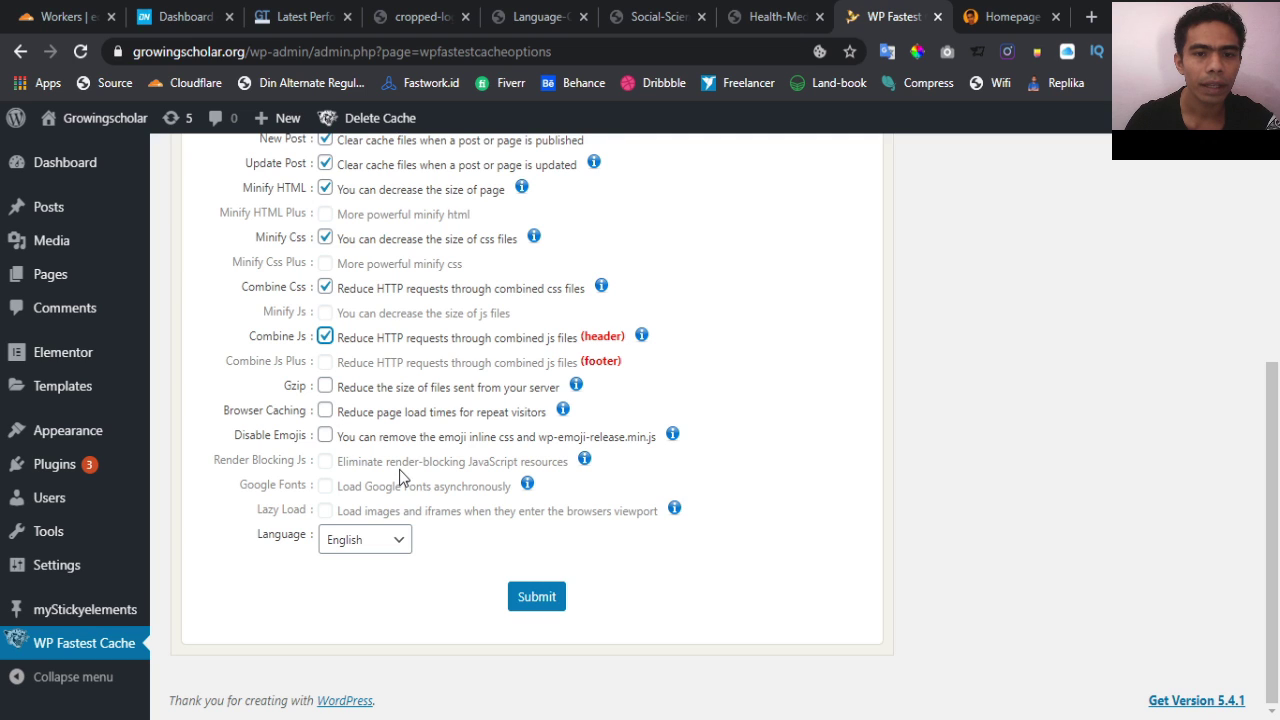
left_click(326, 413)
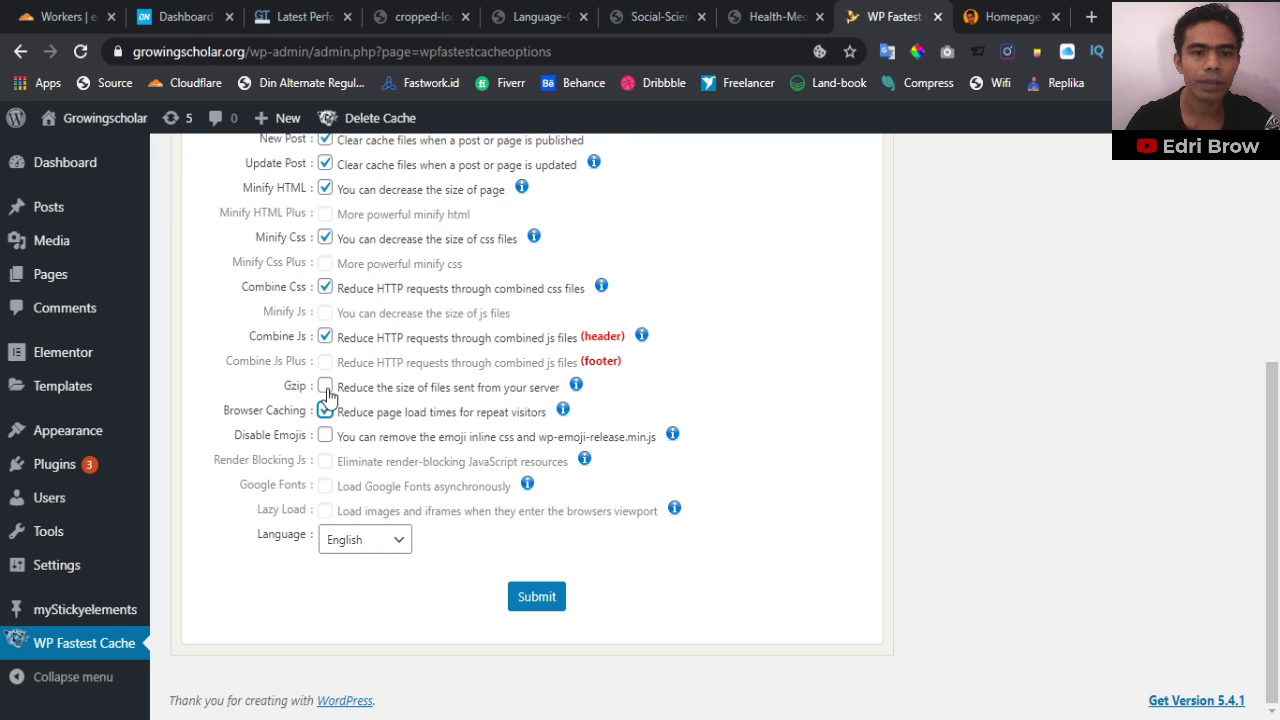
left_click(539, 604)
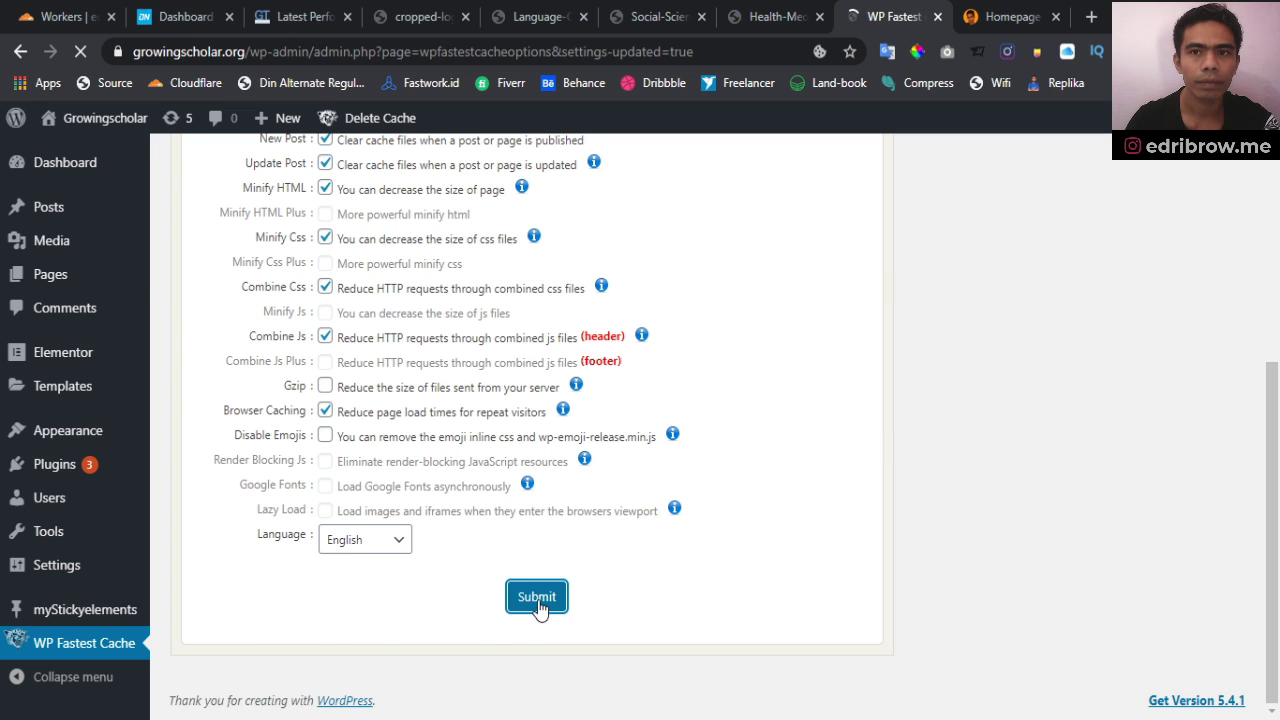
Check the Image Optimization tab, which is only available in the Premium version
scroll(539, 606, "down", 1)
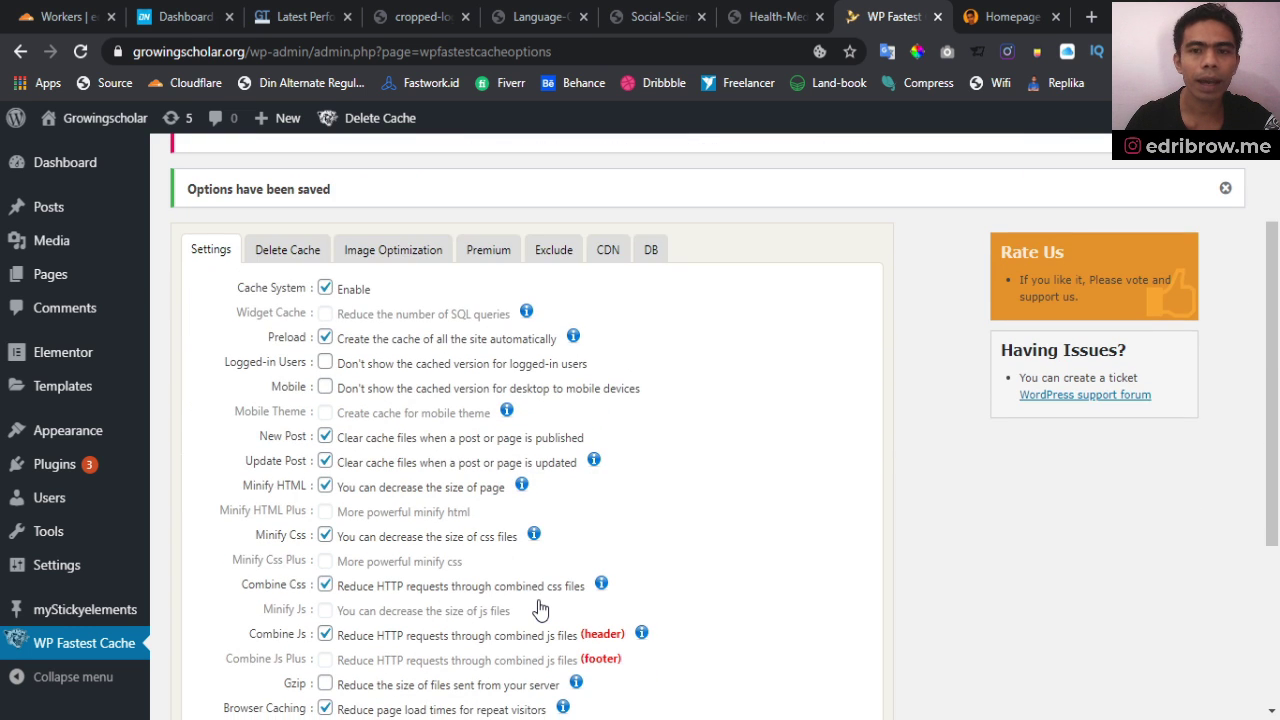
scroll(540, 609, "up", 1)
scroll(537, 608, "down", 1)
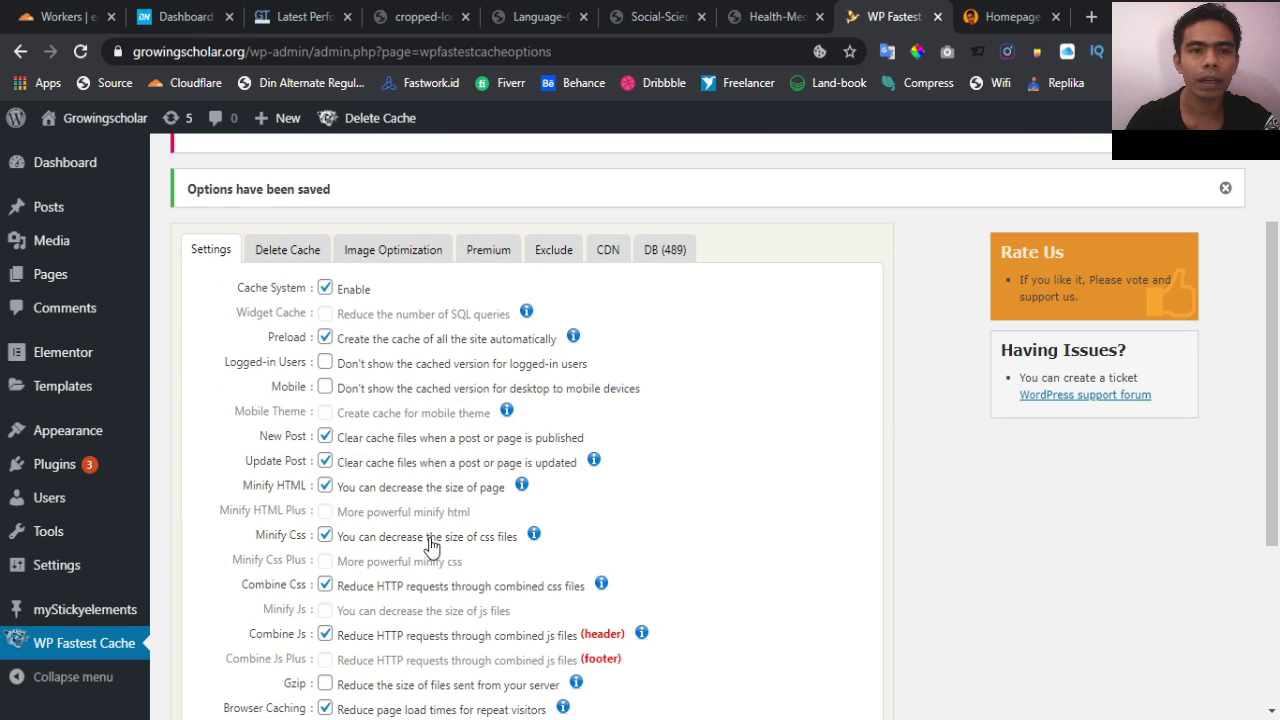
scroll(430, 545, "up", 2)
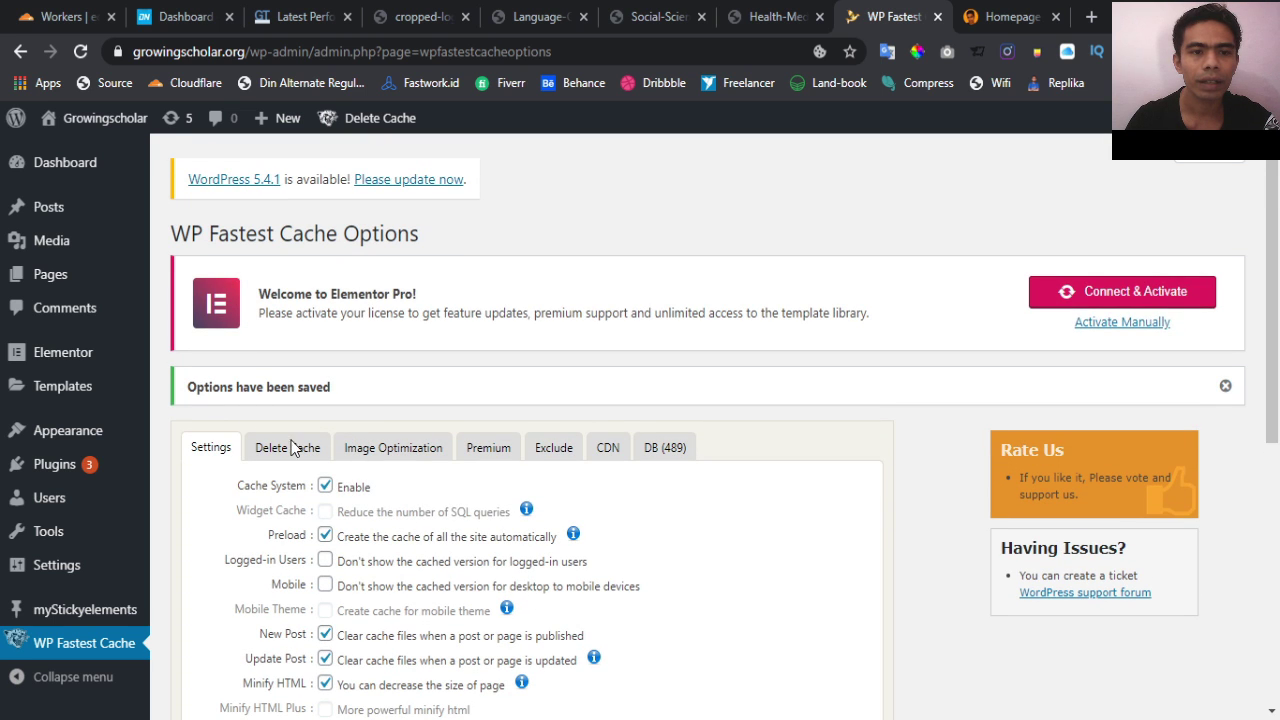
scroll(398, 520, "down", 2)
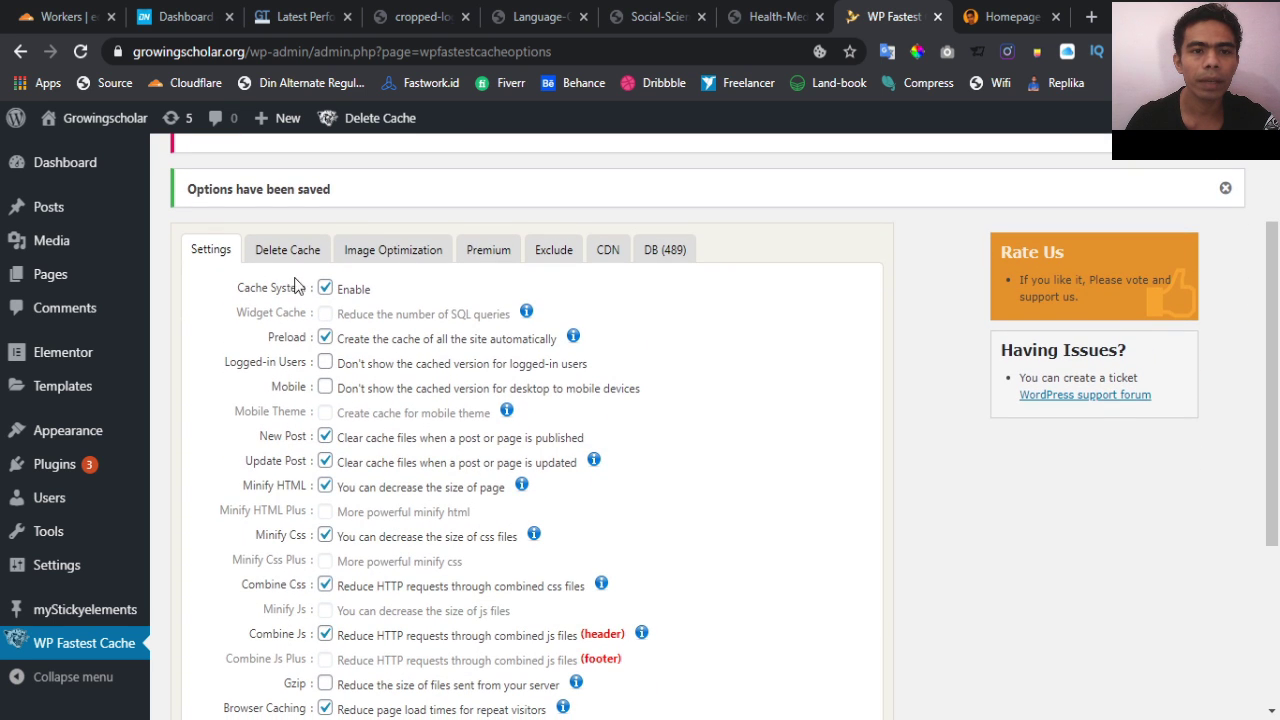
left_click(408, 252)
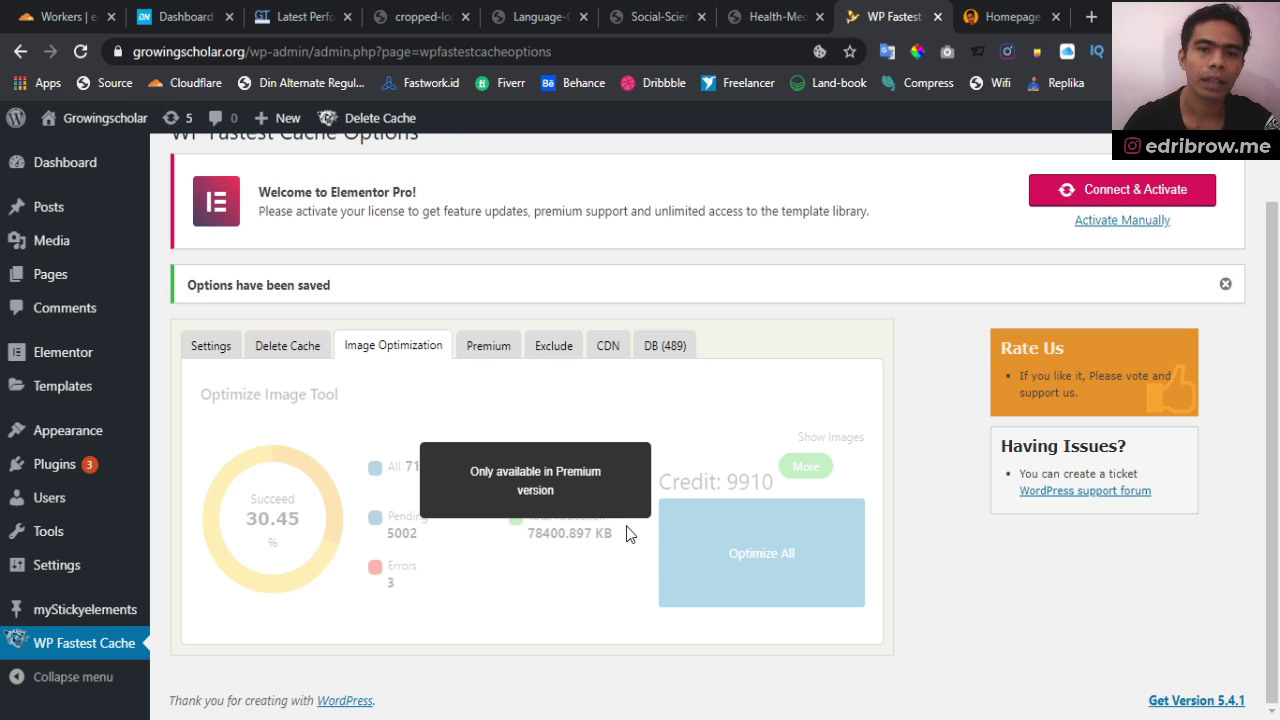
Look over the Premium tab's features and price
left_click(488, 346)
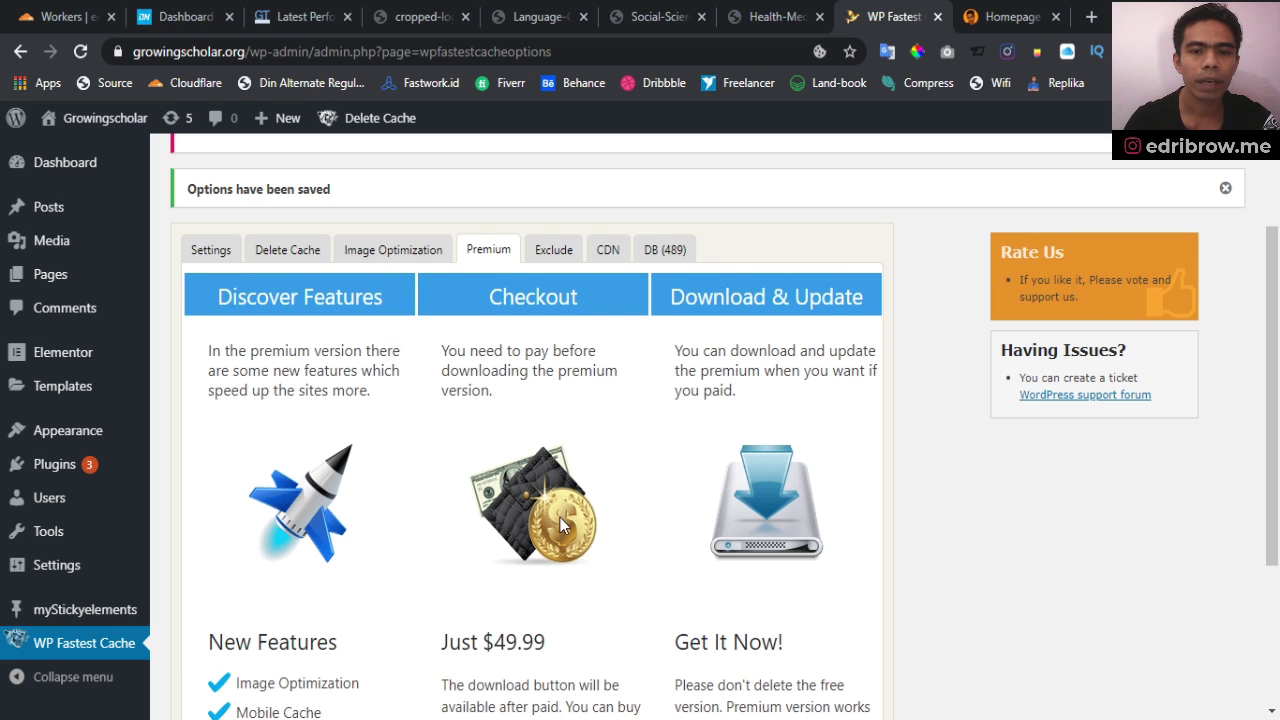
scroll(560, 517, "down", 2)
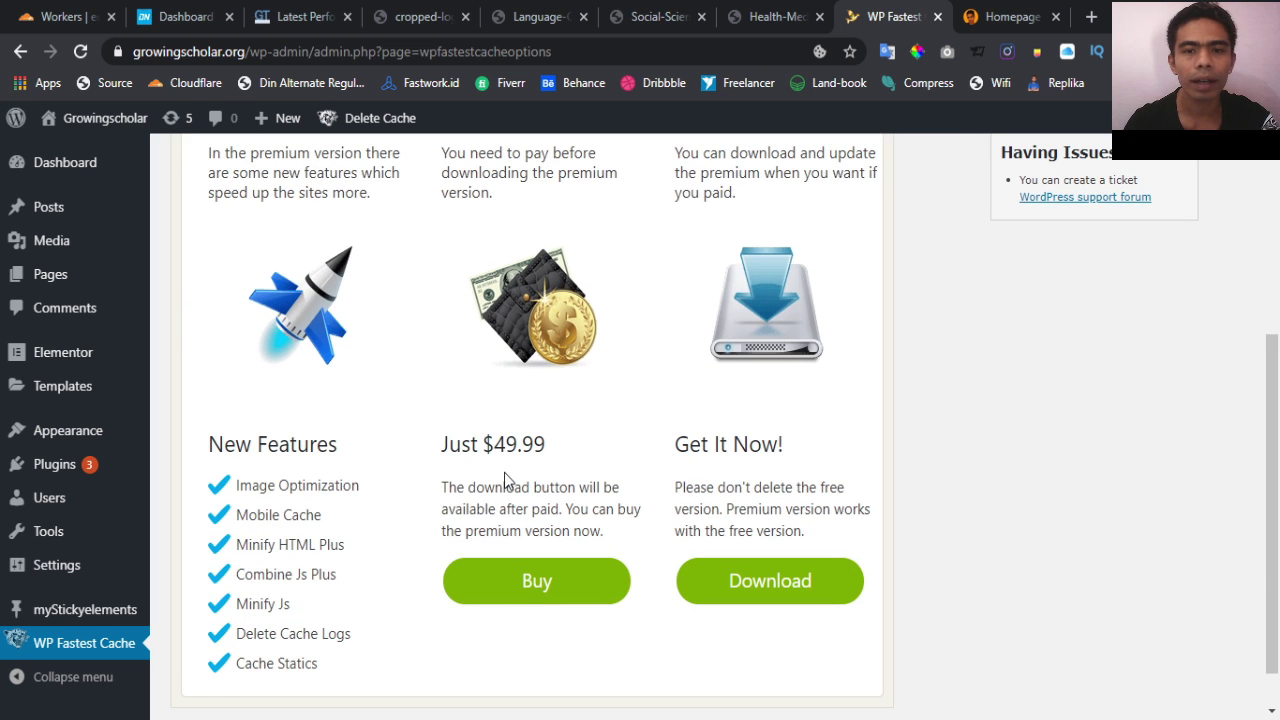
scroll(507, 481, "up", 1)
scroll(504, 481, "down", 2)
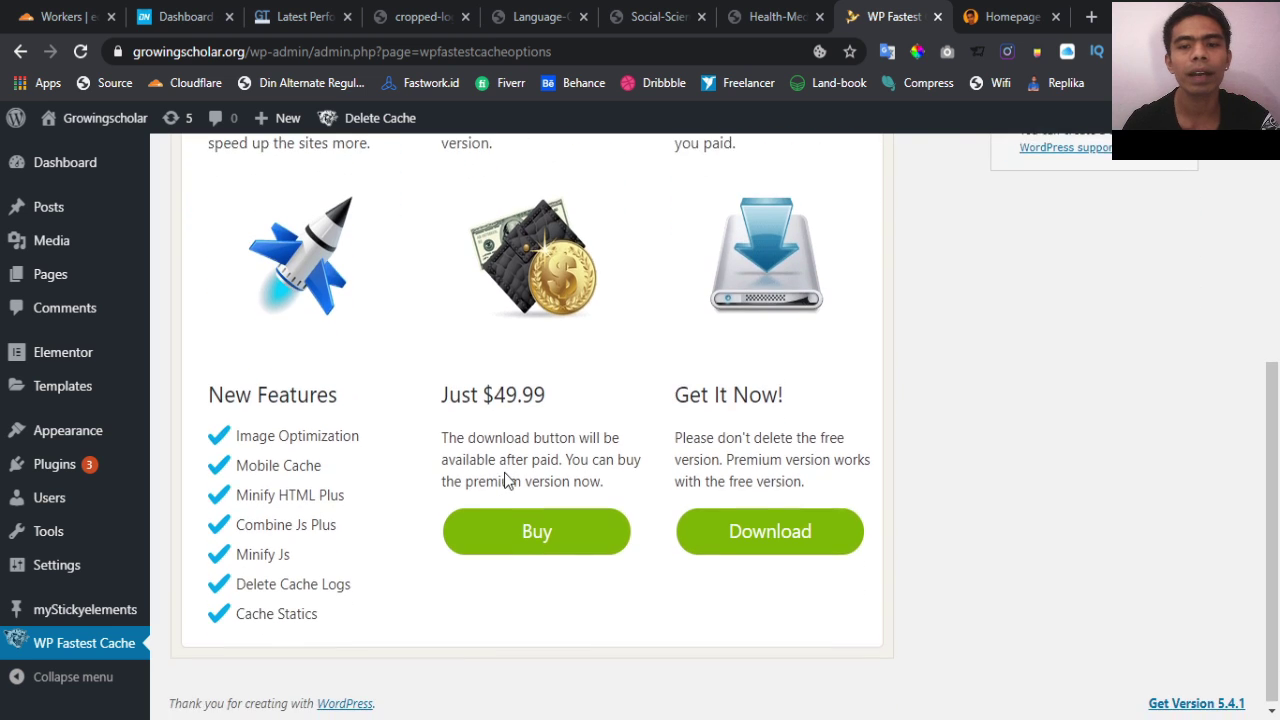
scroll(506, 472, "up", 3)
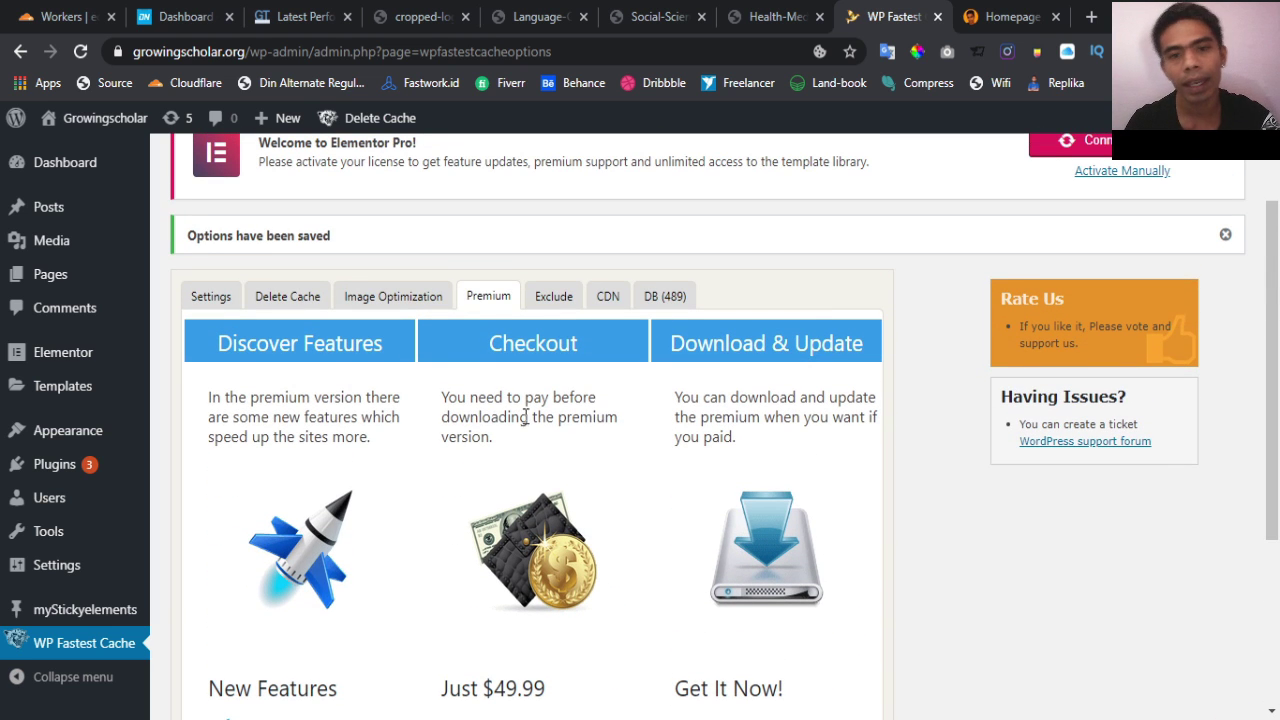
Show the Exclude tab's default rules for wp-login.php, wp-admin and crawler user-agents
left_click(562, 300)
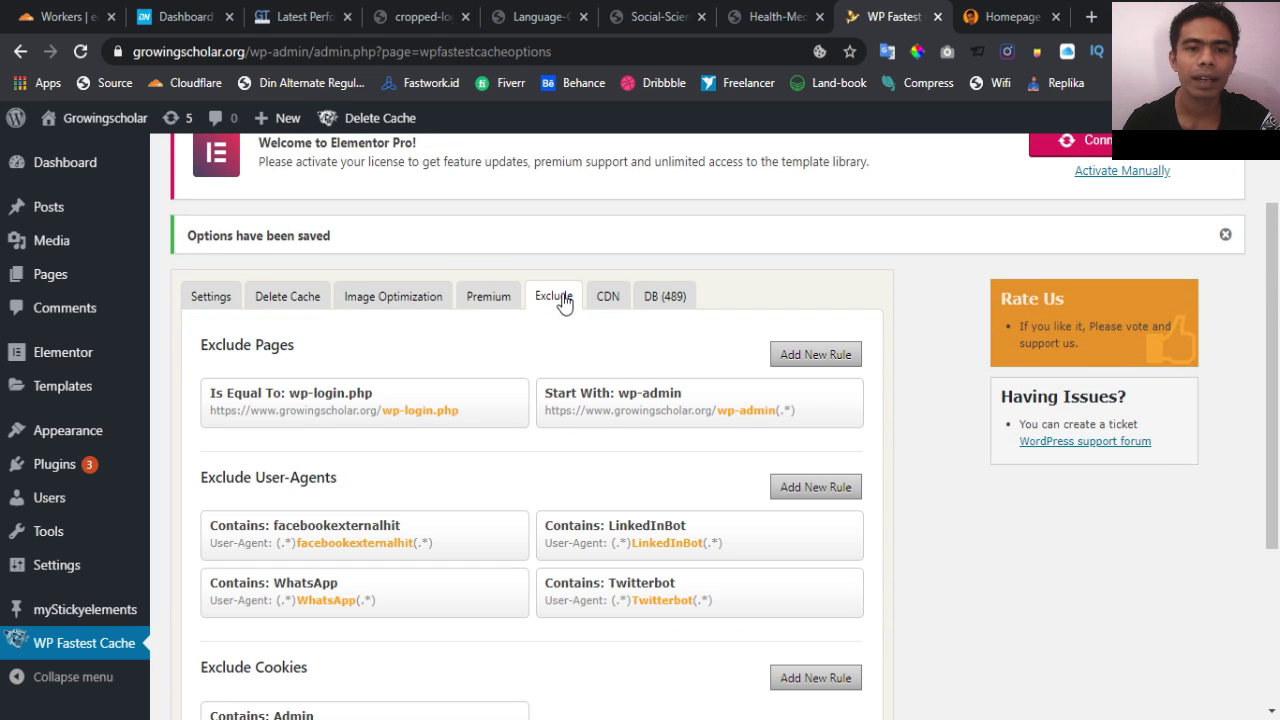
scroll(530, 443, "down", 3)
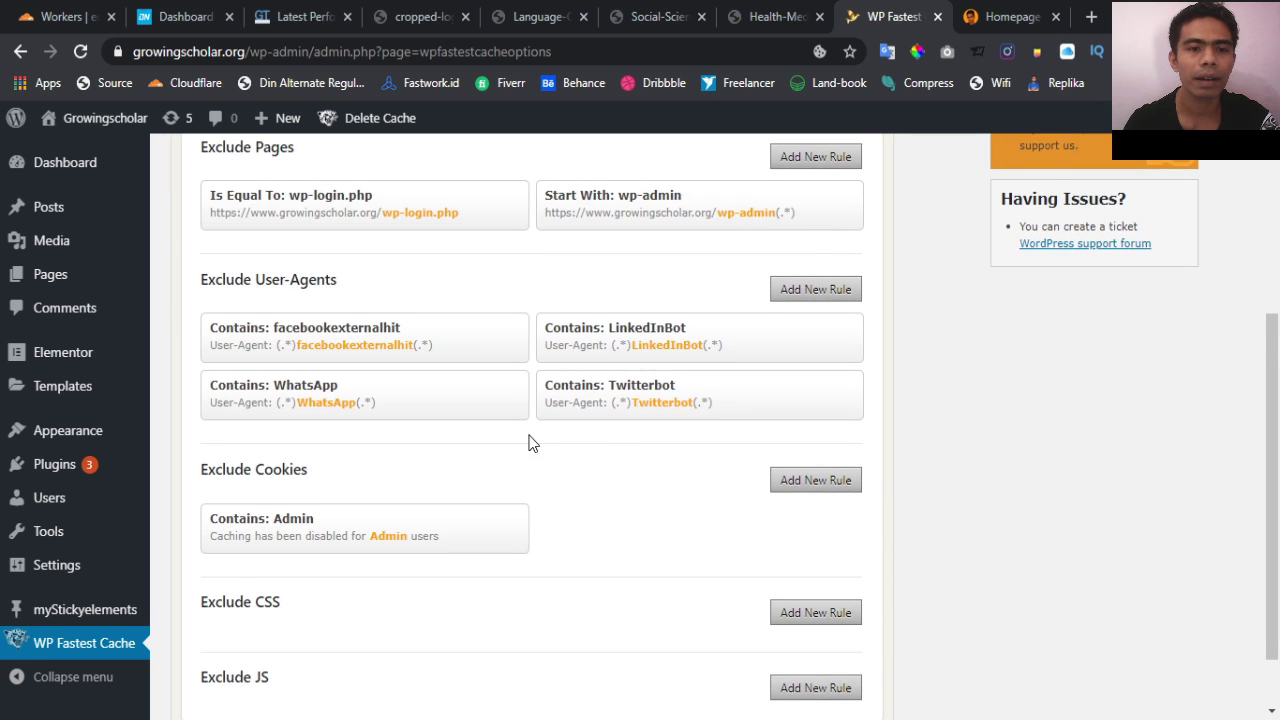
scroll(530, 443, "up", 4)
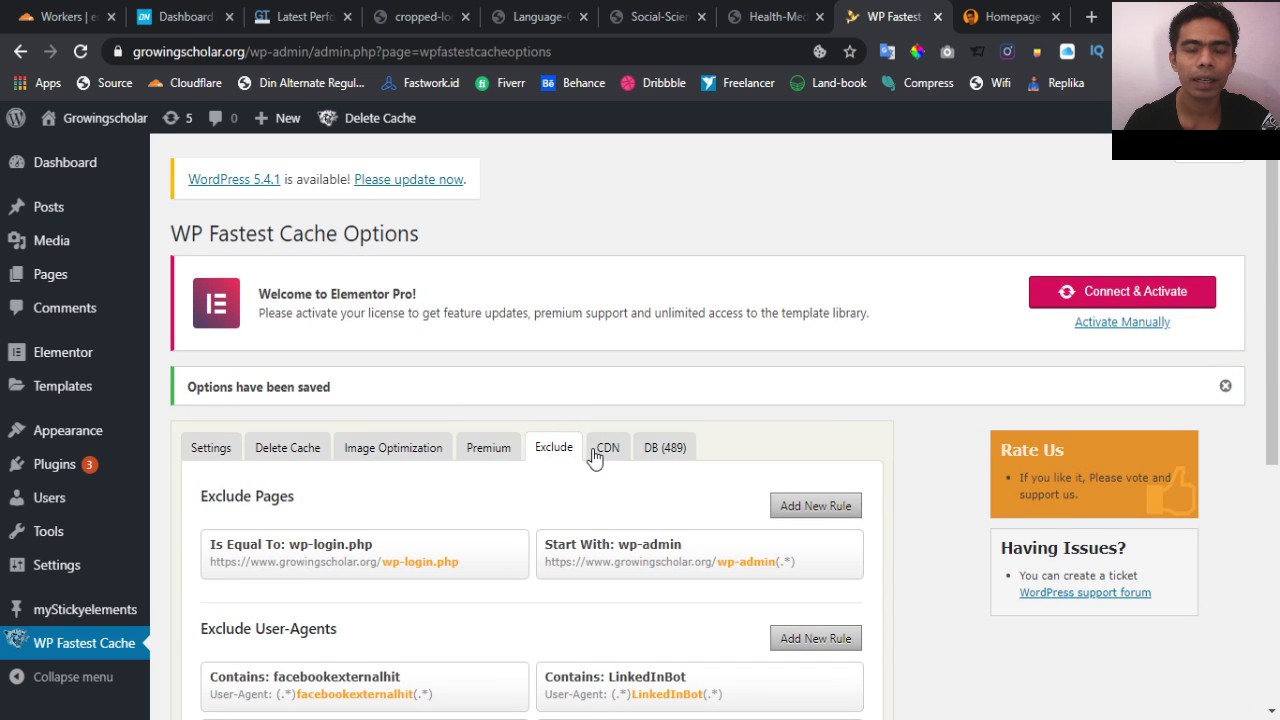
left_click(597, 451)
scroll(594, 457, "down", 1)
left_click(558, 400)
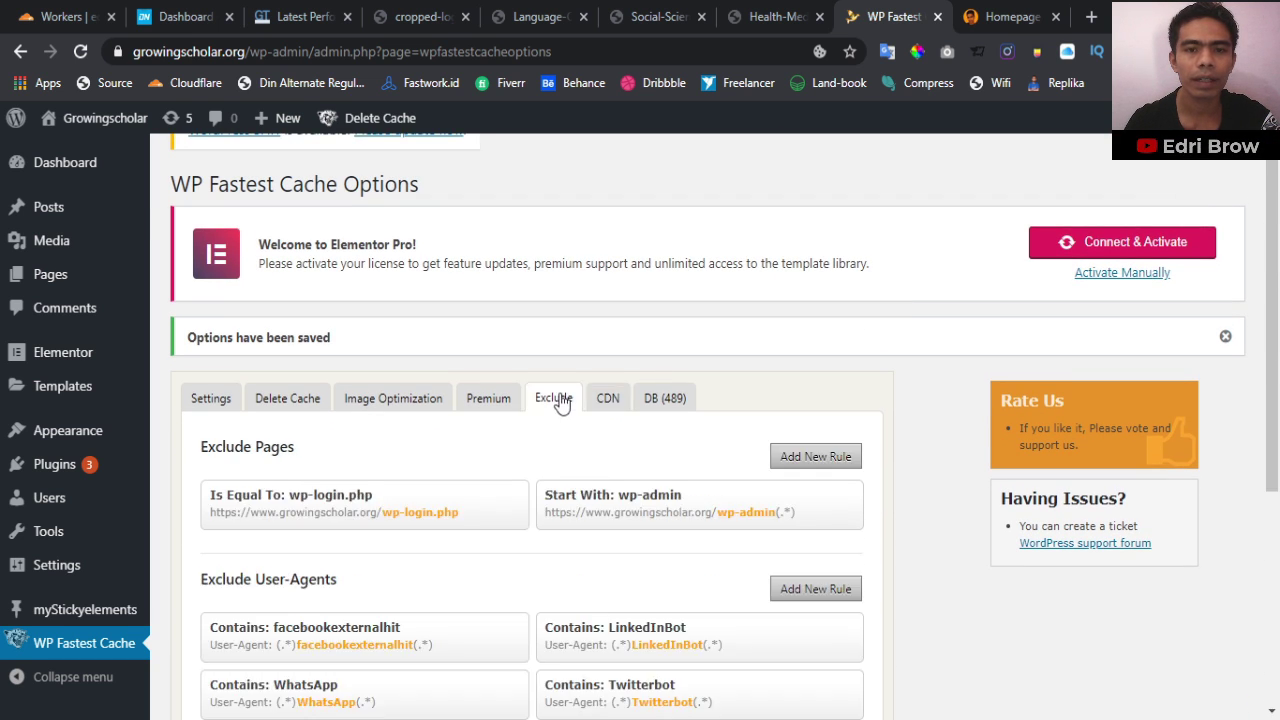
Choose CDN by Cloudflare and start on its Email and API Key fields
left_click(606, 410)
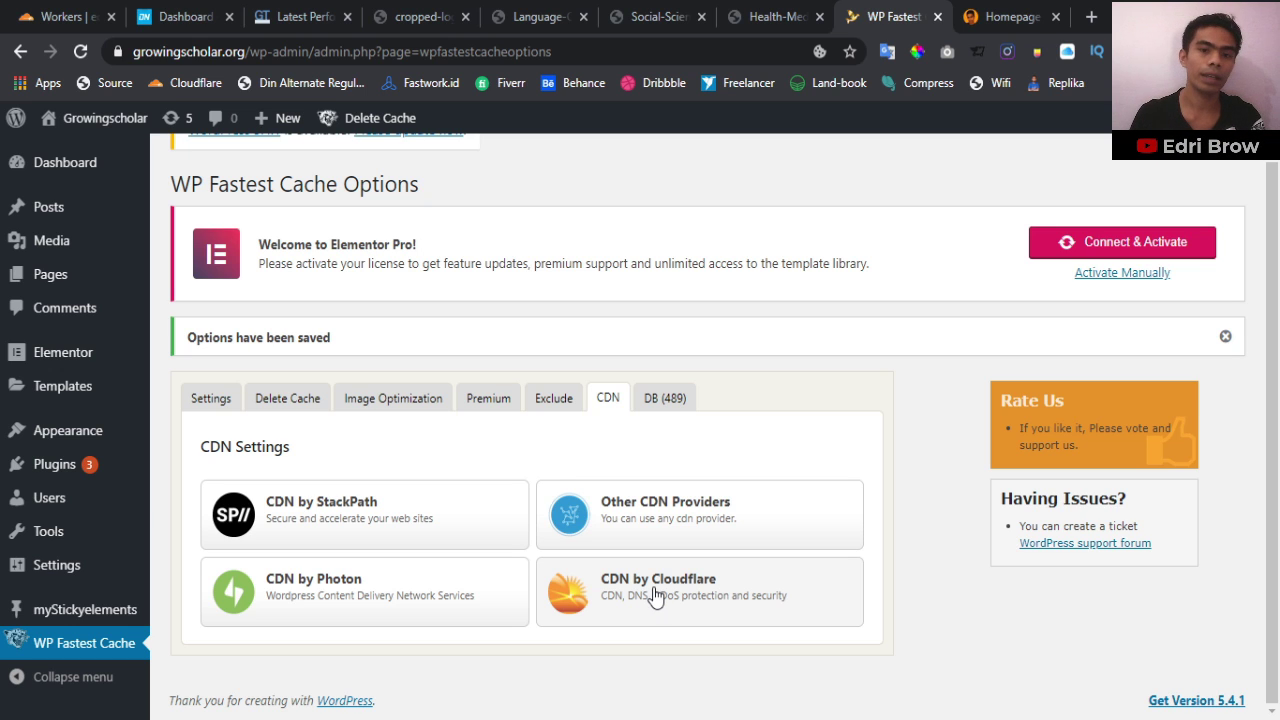
left_click(653, 588)
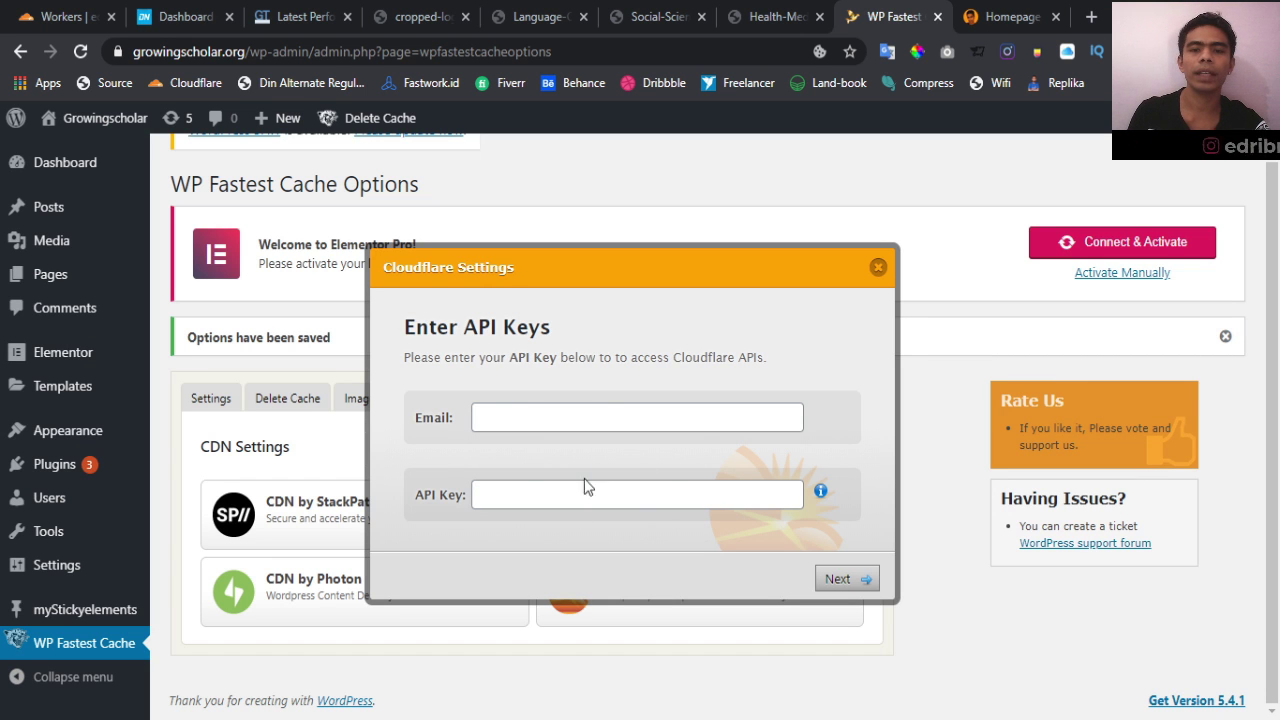
left_click(601, 419)
left_click(595, 493)
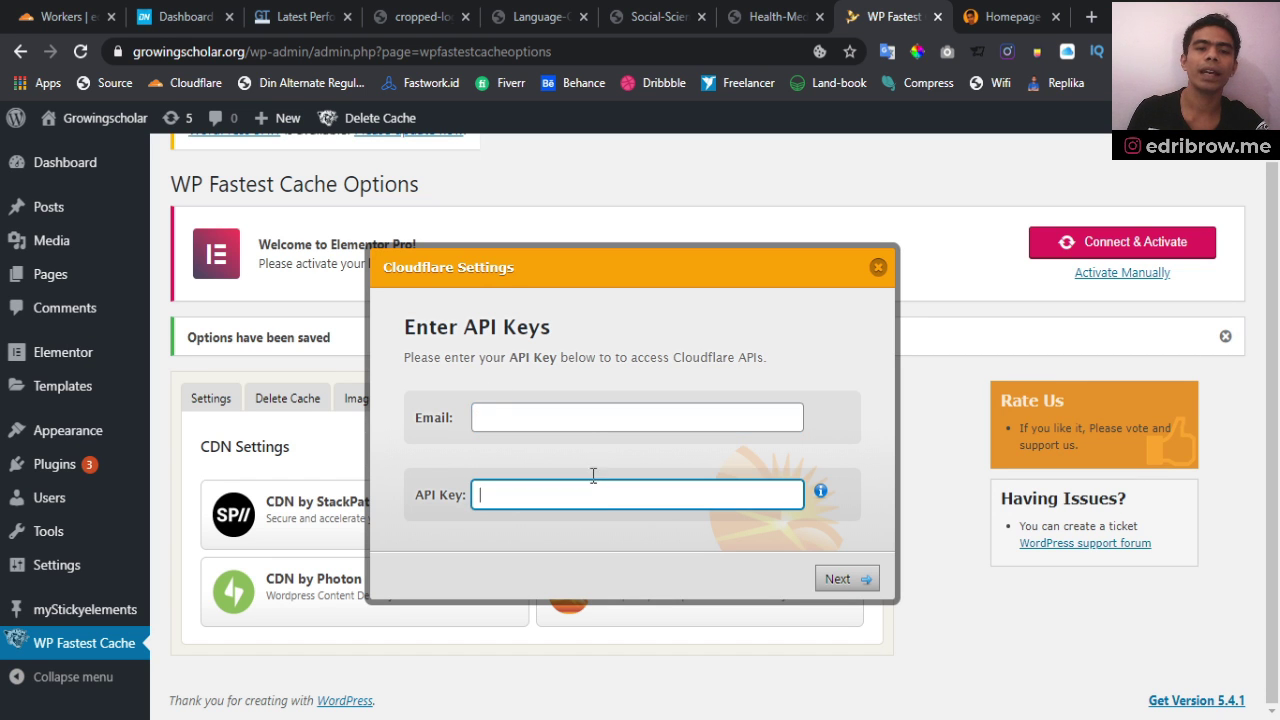
Open the official guide on finding the Cloudflare API key from the API Key info icon
left_click(584, 418)
left_click(569, 498)
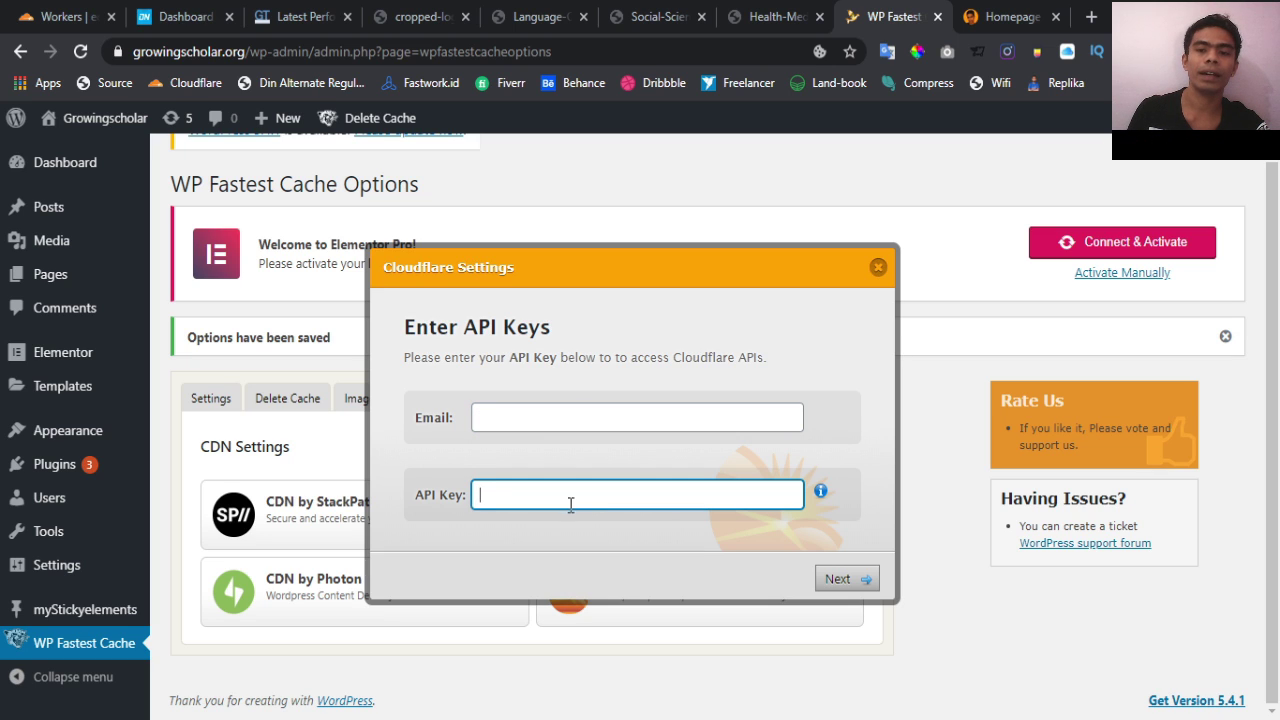
left_click(563, 414)
left_click(570, 500)
left_click(820, 493)
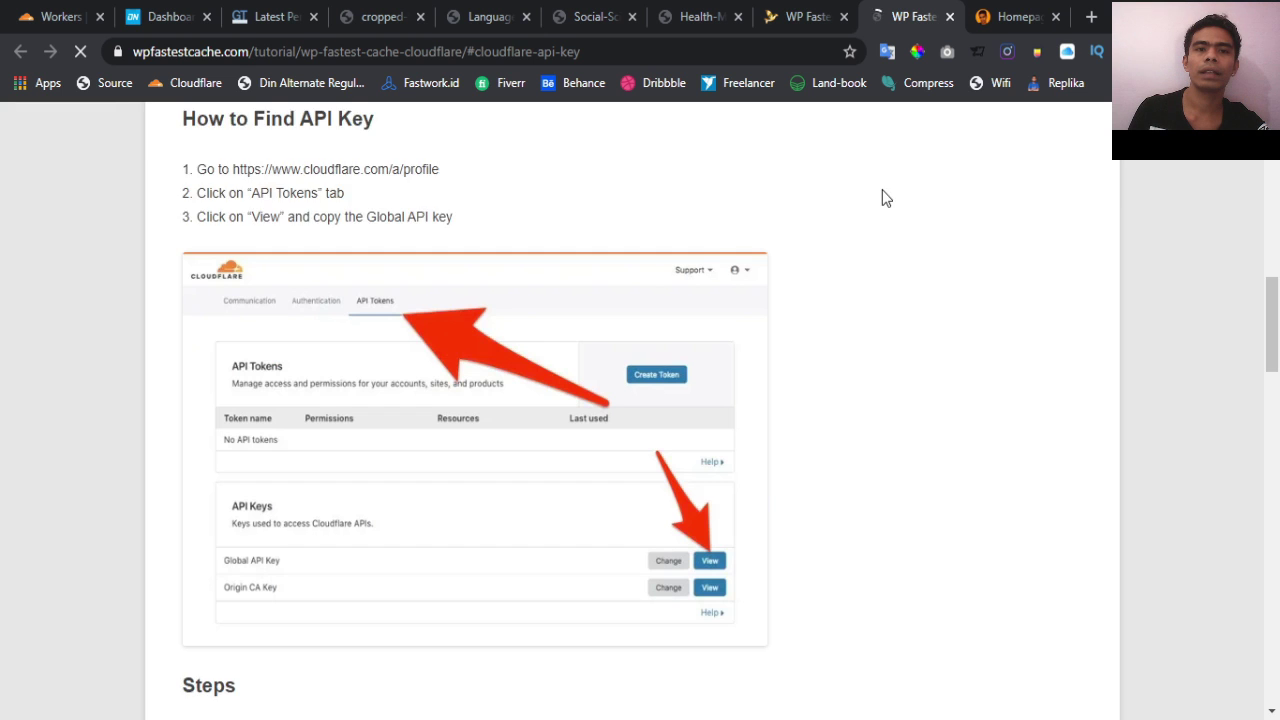
Read through the tutorial's How to Find API Key steps
scroll(343, 335, "up", 2)
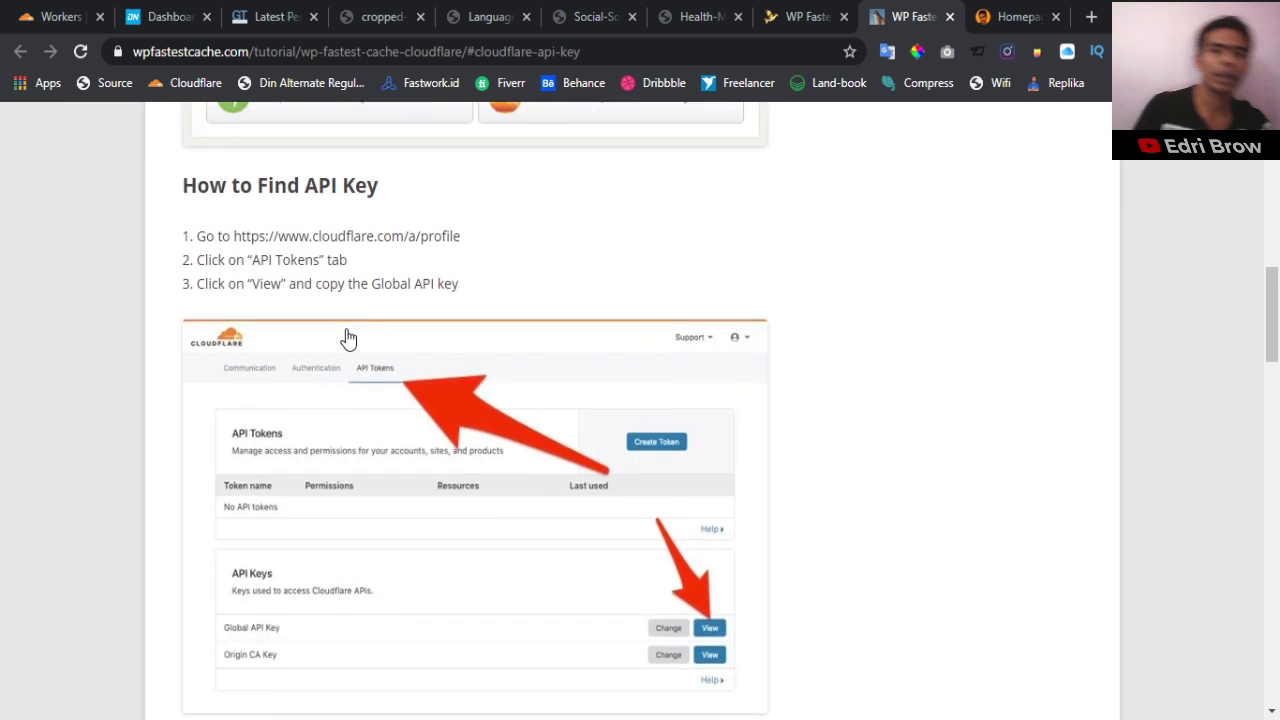
scroll(347, 330, "down", 1)
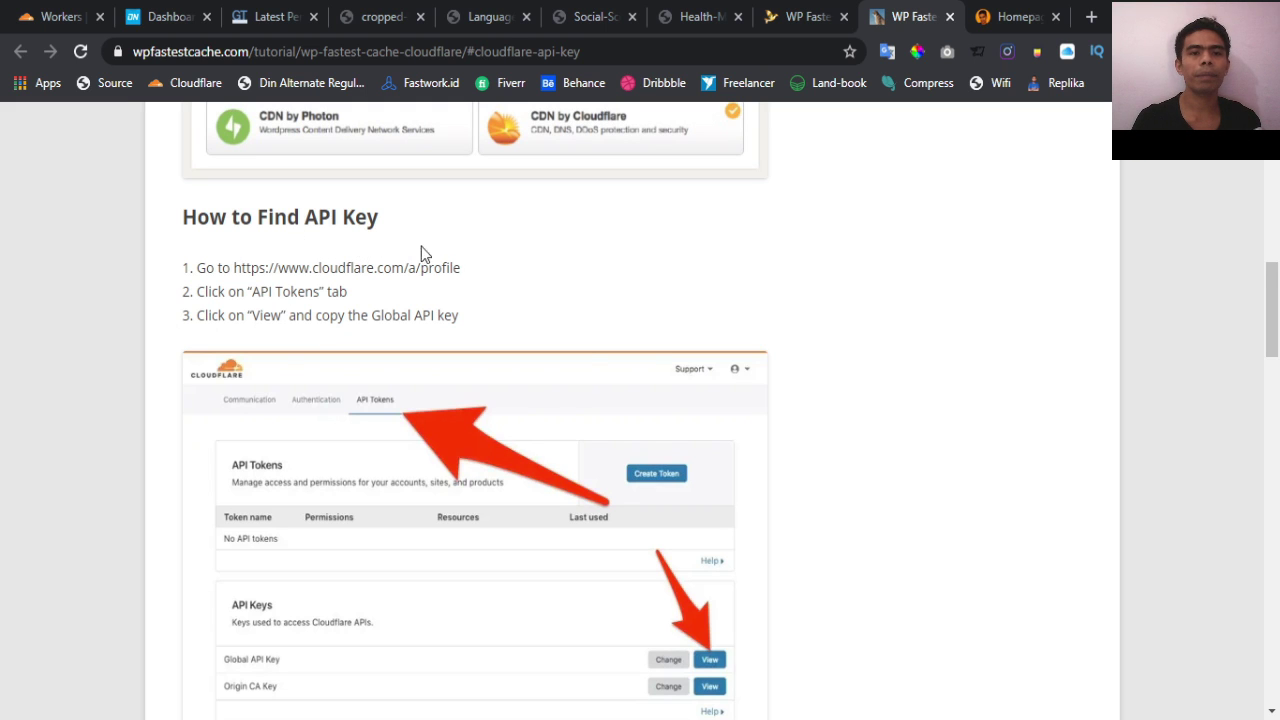
scroll(586, 371, "down", 1)
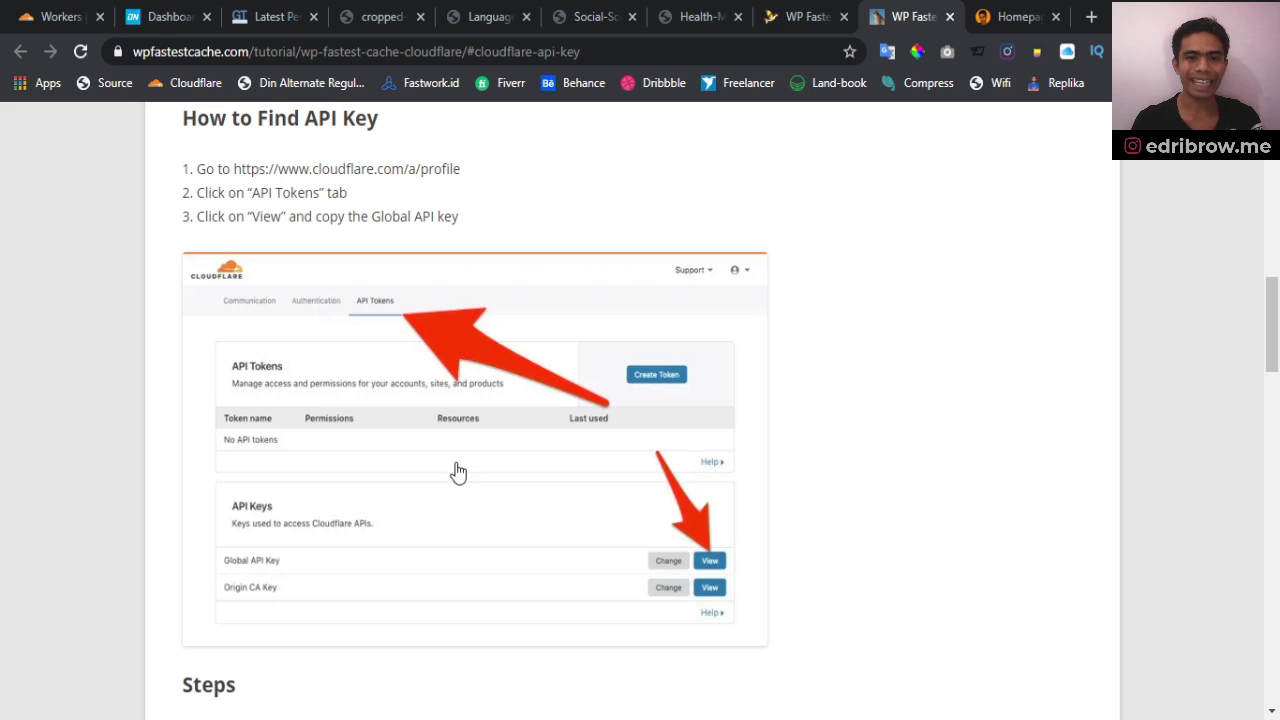
scroll(458, 473, "down", 1)
scroll(458, 473, "up", 3)
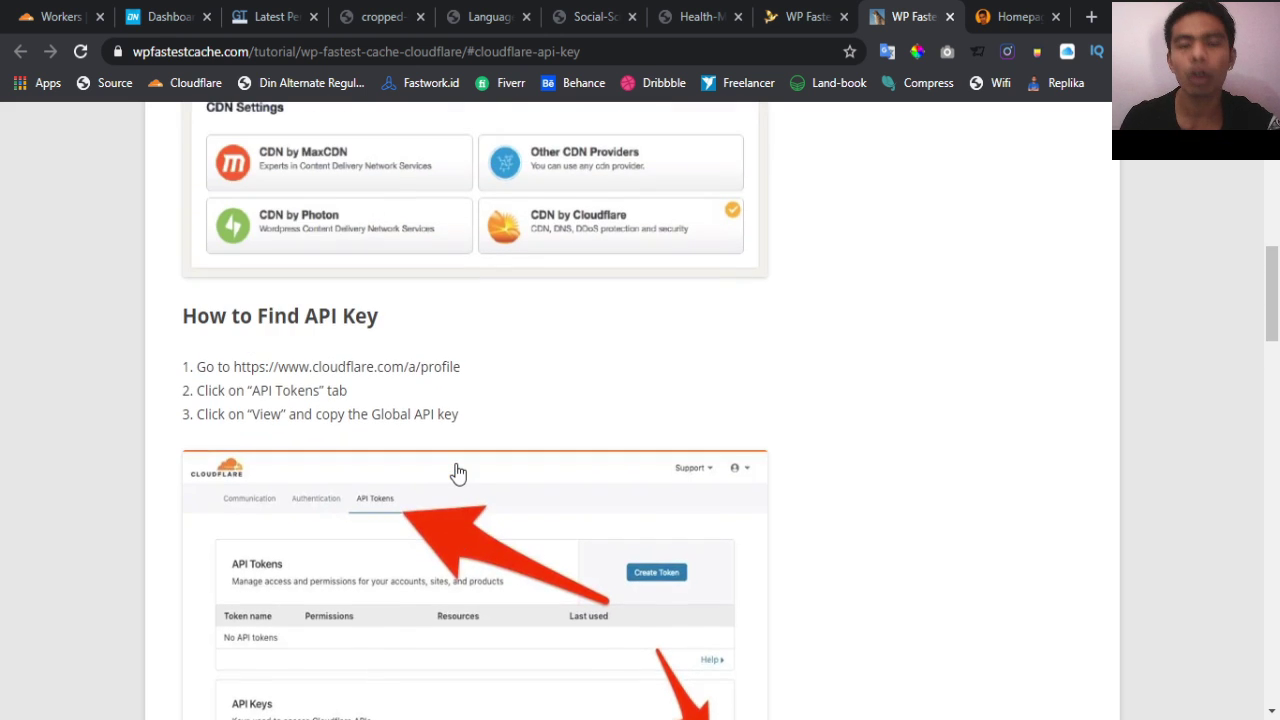
scroll(458, 473, "down", 2)
scroll(458, 473, "down", 2)
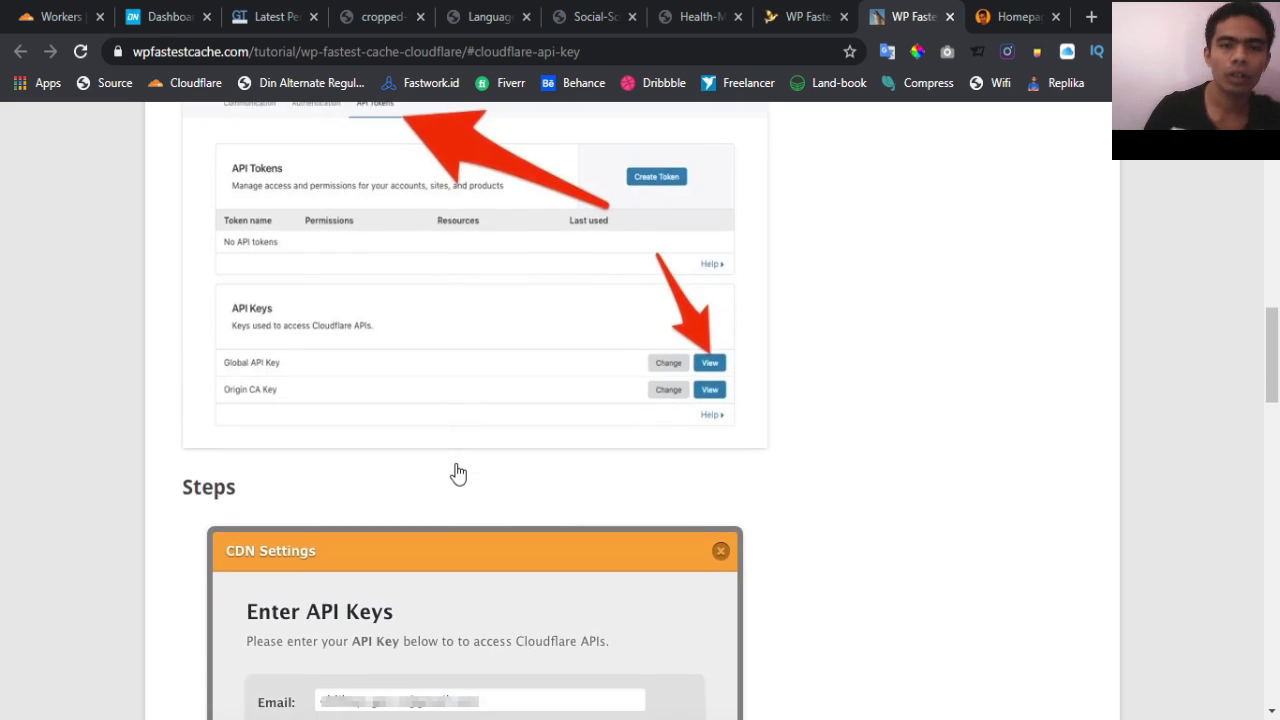
scroll(457, 471, "up", 1)
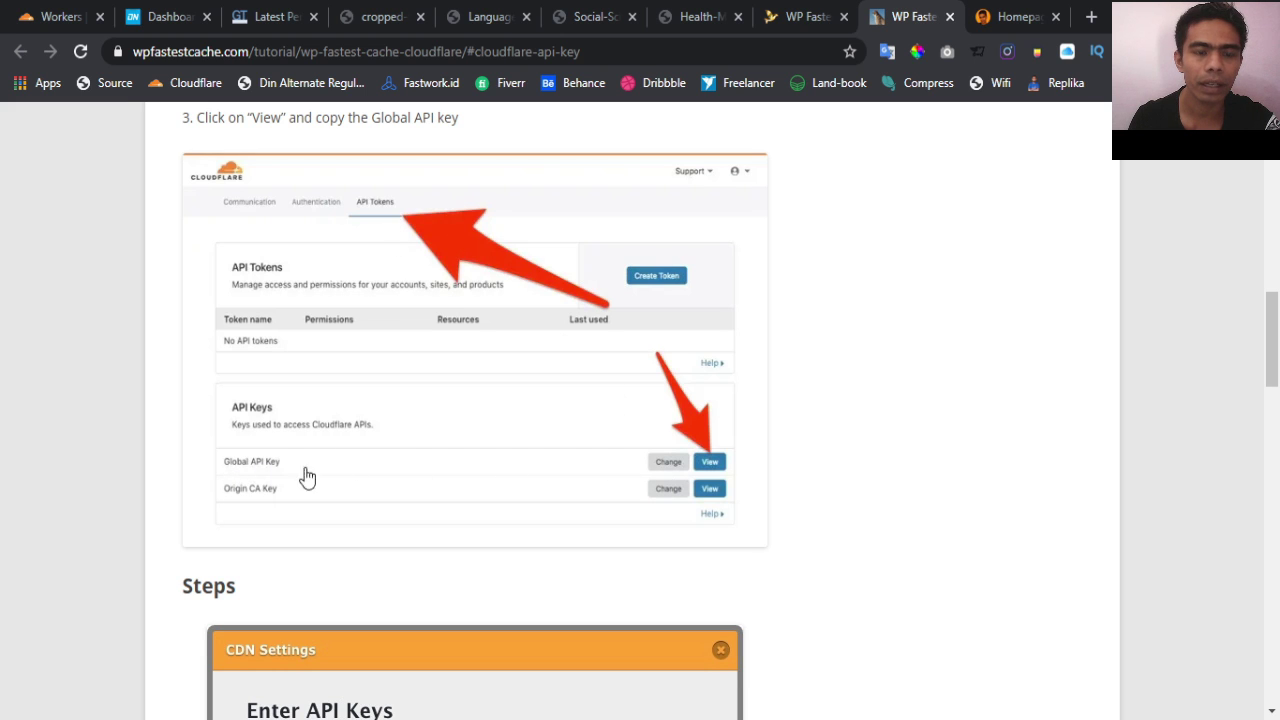
scroll(477, 463, "down", 1)
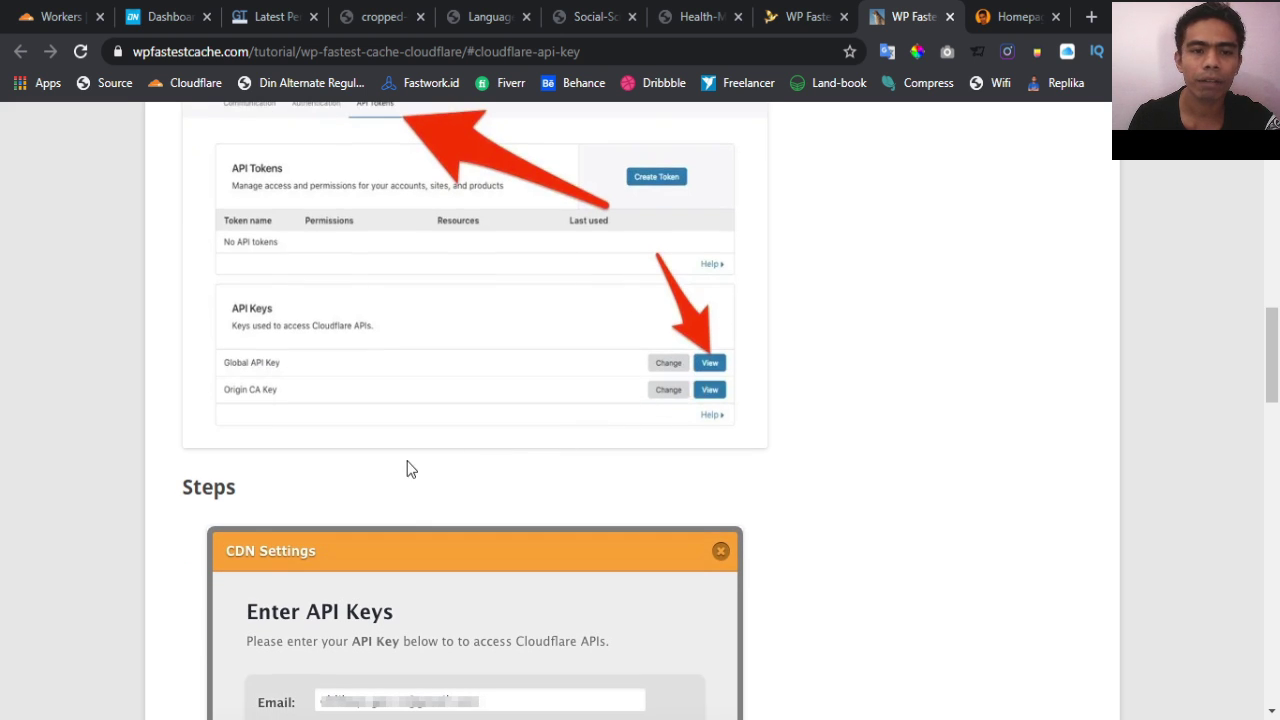
scroll(405, 461, "down", 3)
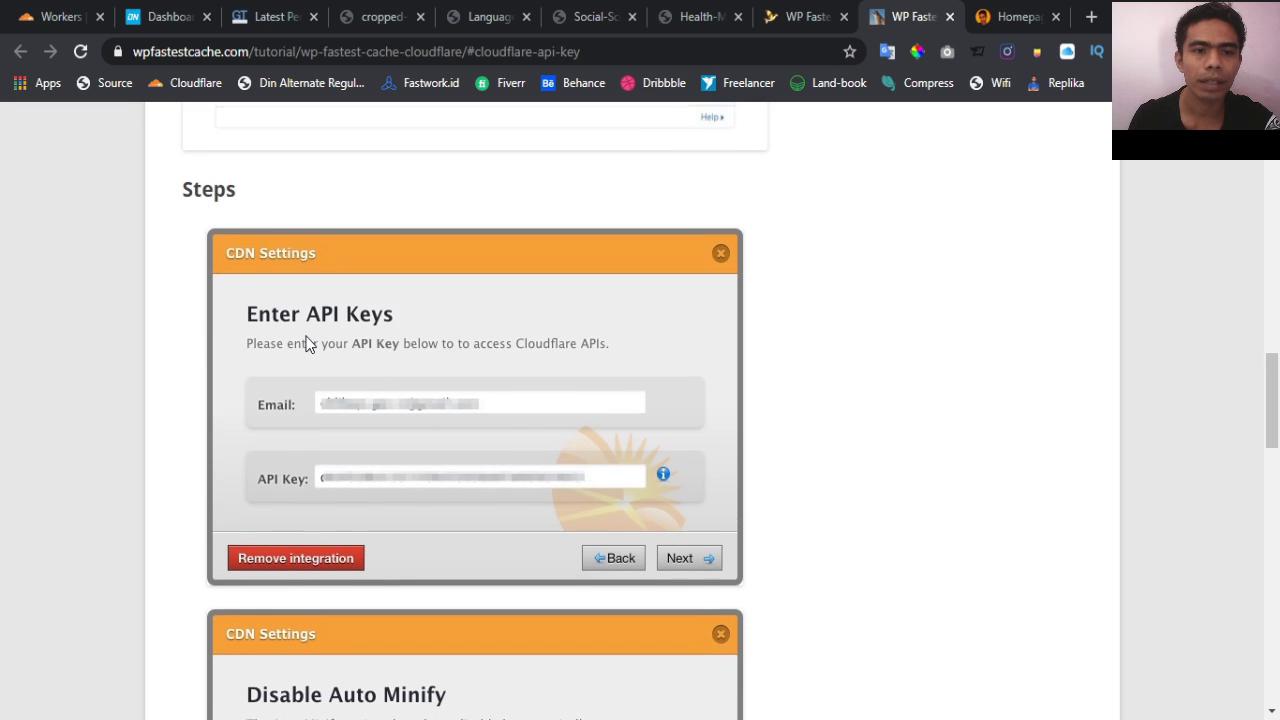
scroll(306, 336, "down", 1)
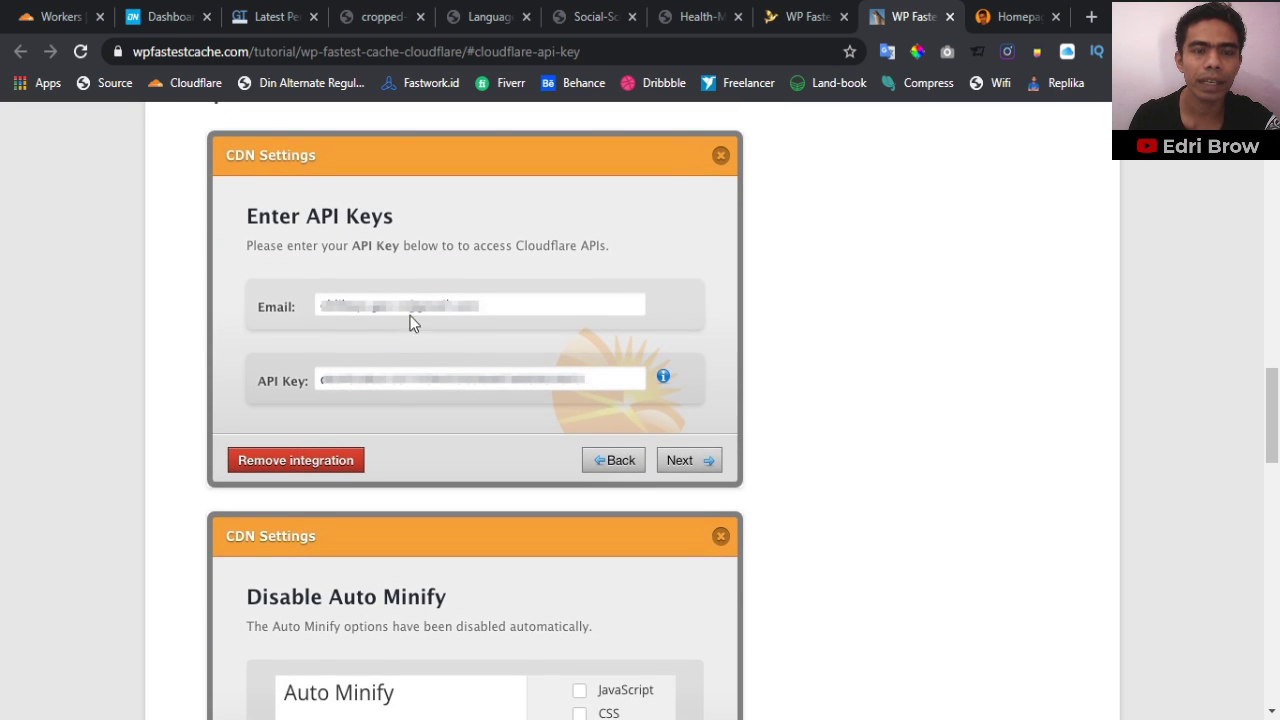
scroll(334, 405, "down", 1)
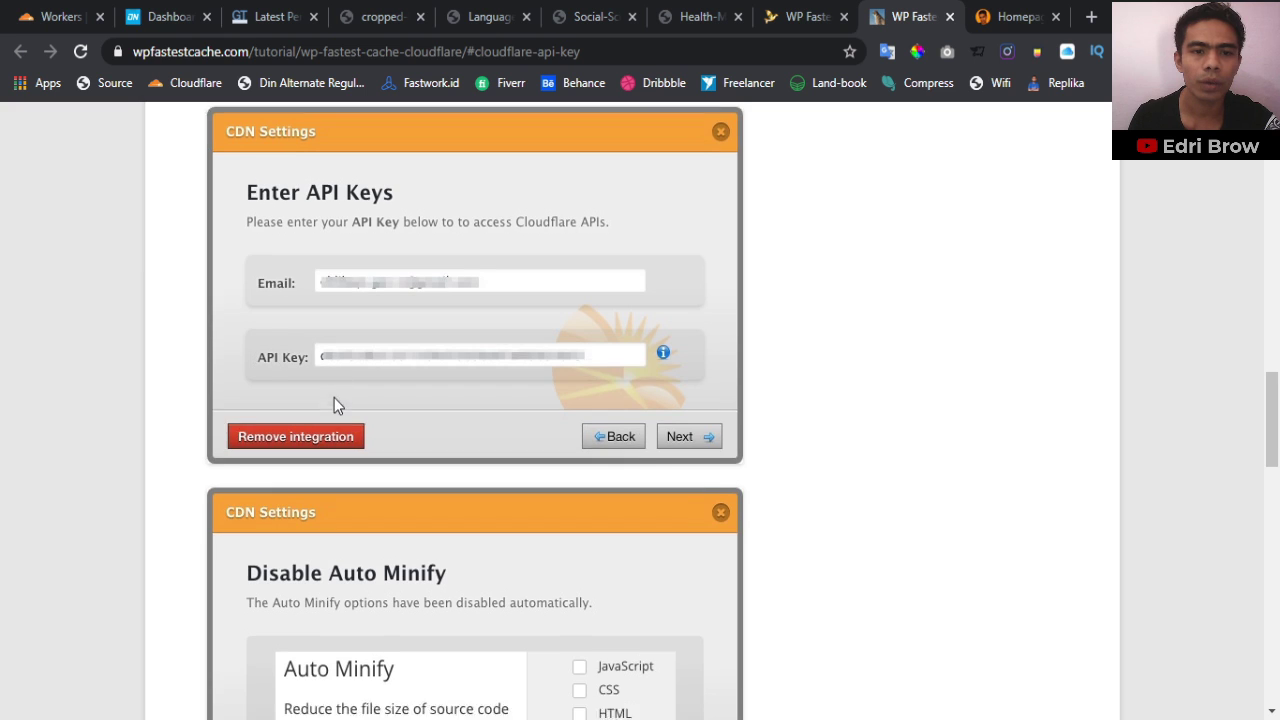
scroll(334, 405, "down", 1)
scroll(369, 412, "down", 2)
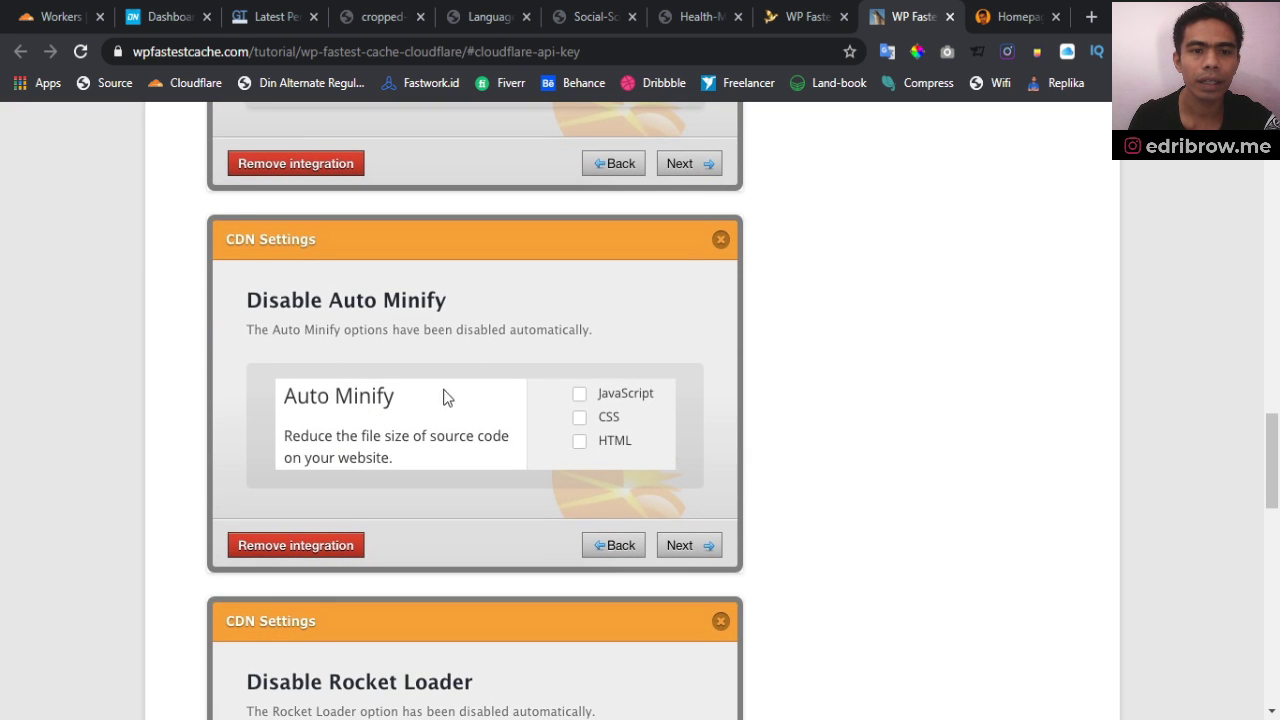
scroll(355, 390, "down", 1)
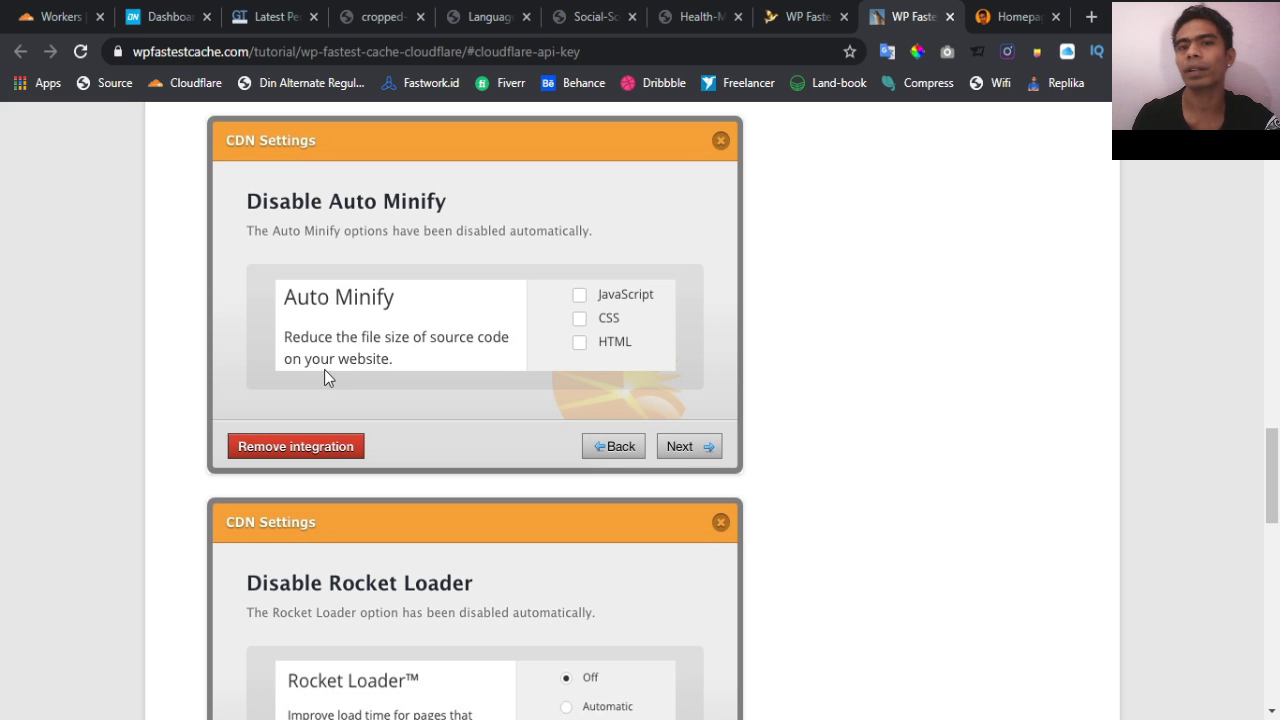
scroll(324, 370, "down", 1)
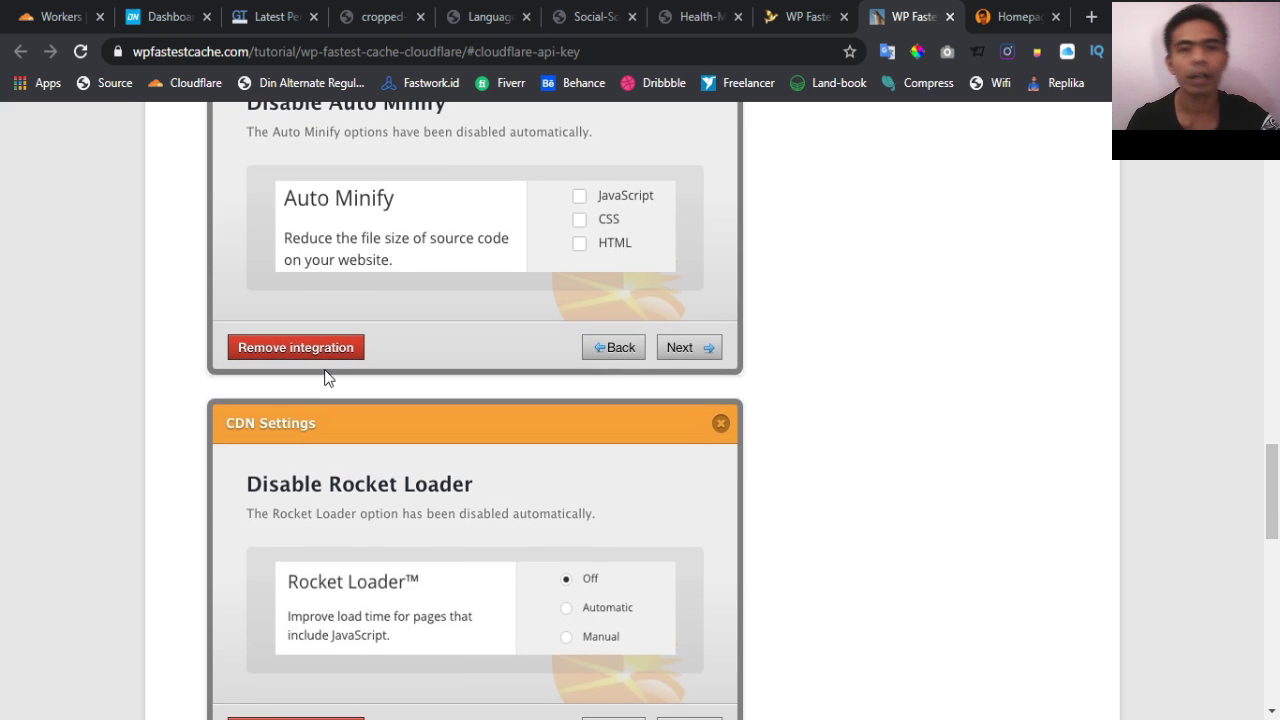
scroll(326, 377, "down", 2)
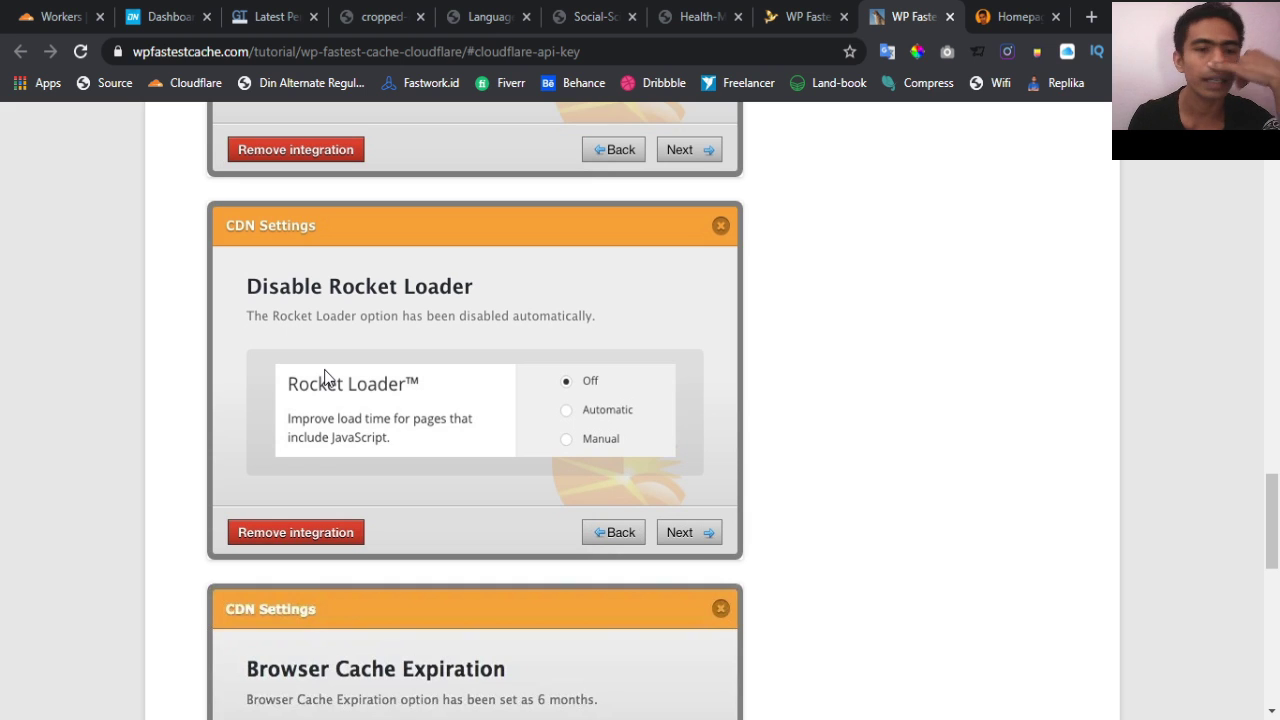
scroll(326, 377, "down", 1)
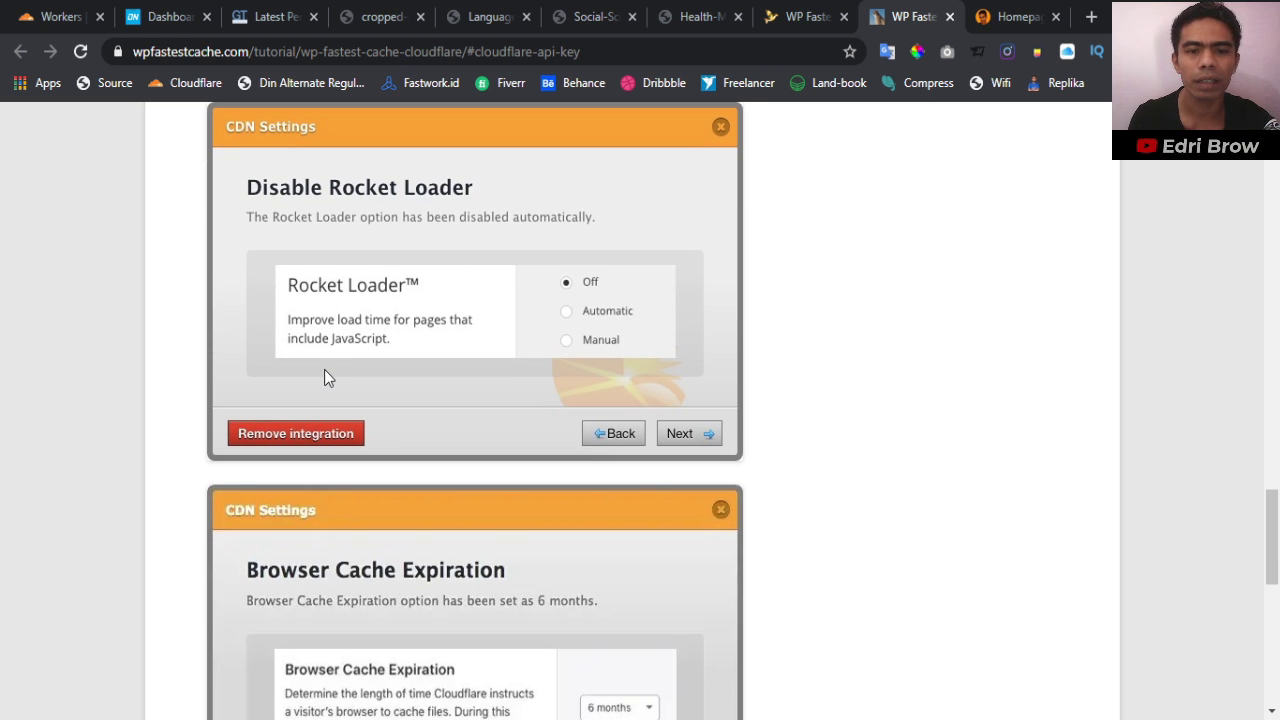
scroll(324, 377, "down", 7)
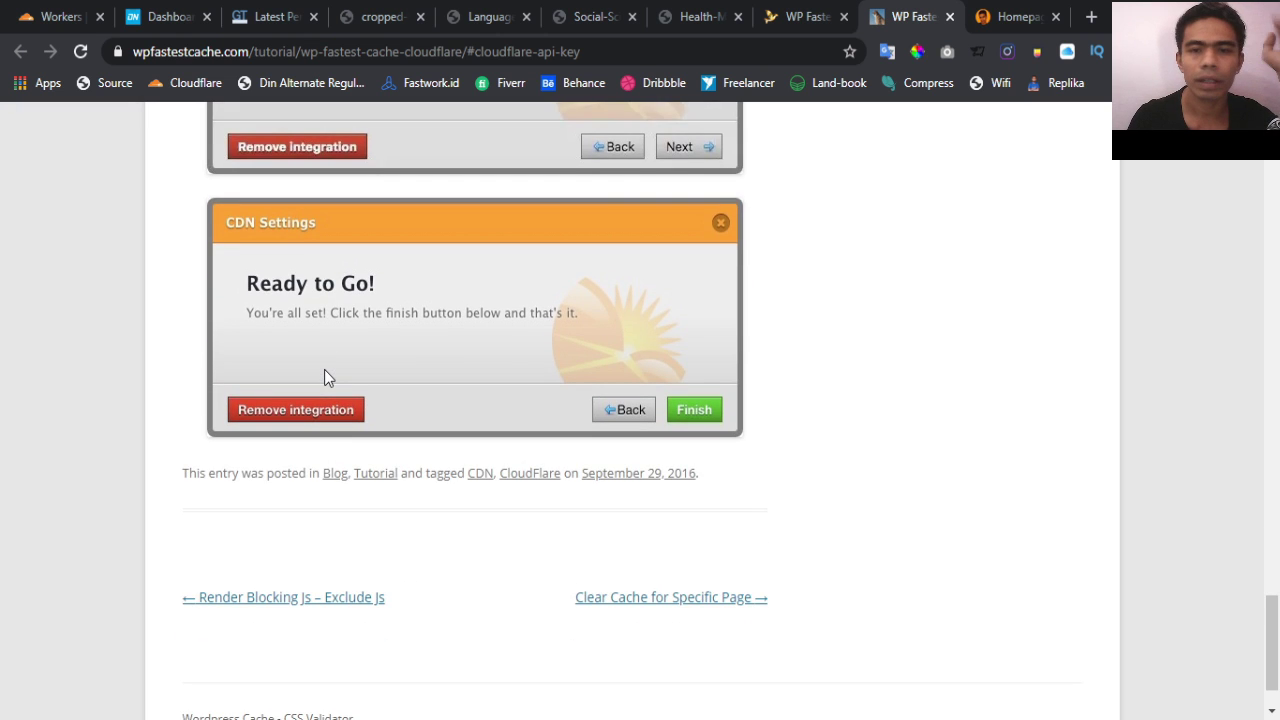
scroll(324, 377, "up", 10)
scroll(324, 370, "up", 13)
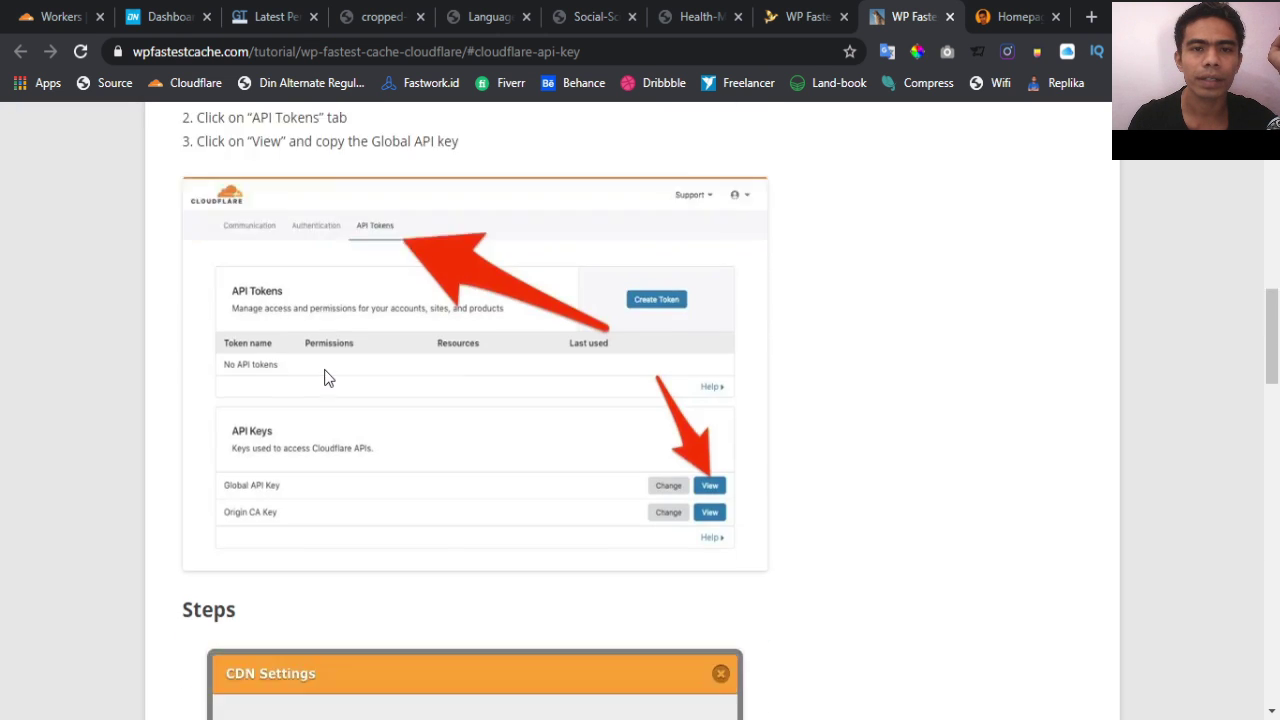
scroll(324, 375, "up", 5)
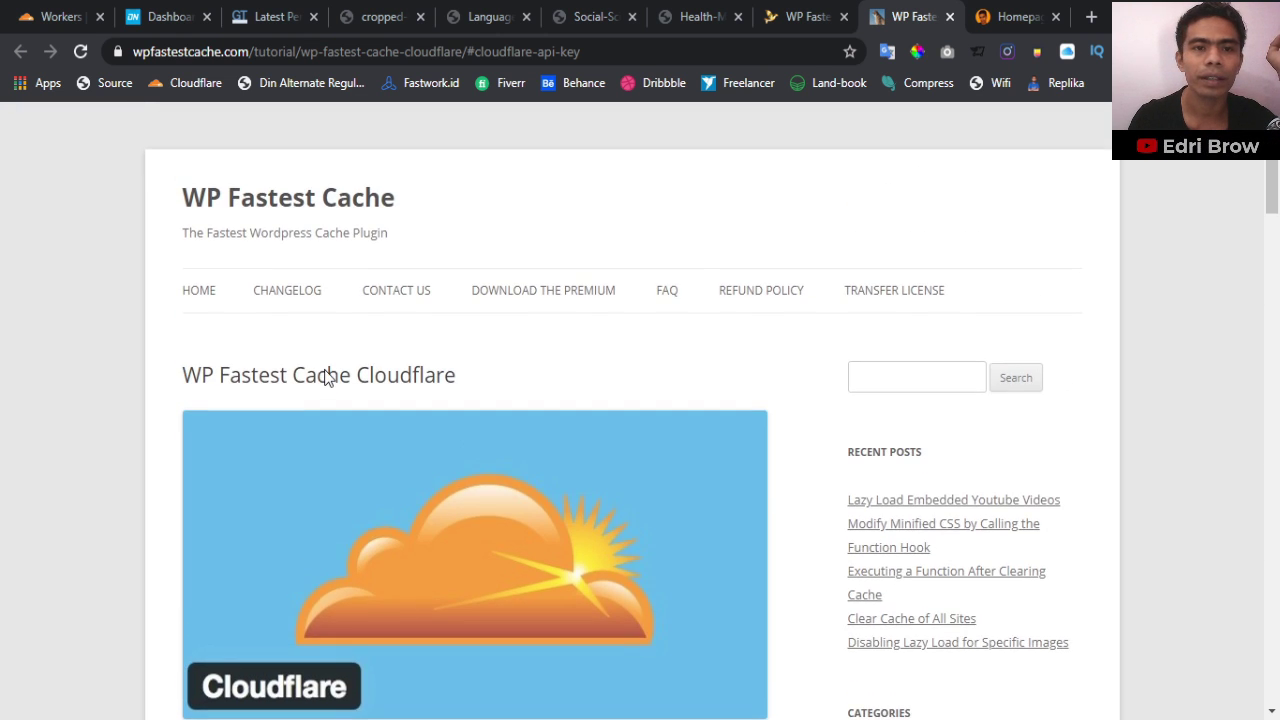
scroll(326, 372, "down", 4)
scroll(326, 370, "down", 5)
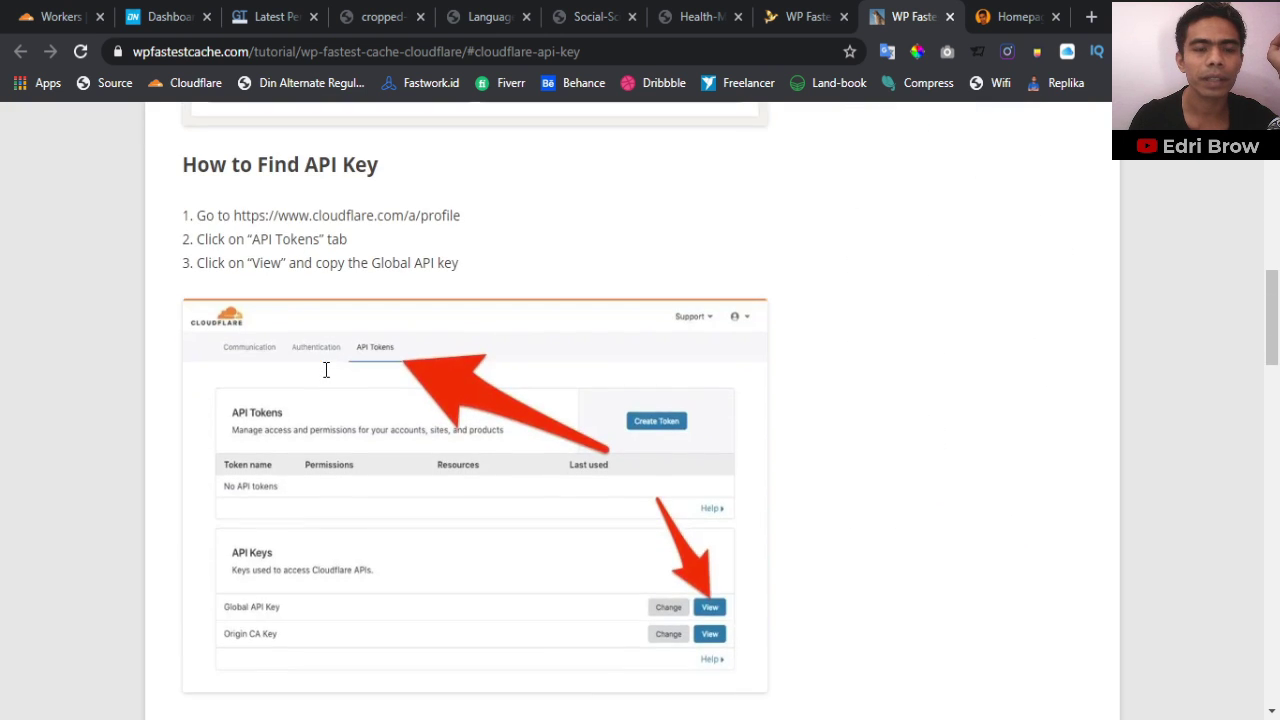
scroll(326, 375, "up", 8)
scroll(326, 379, "up", 2)
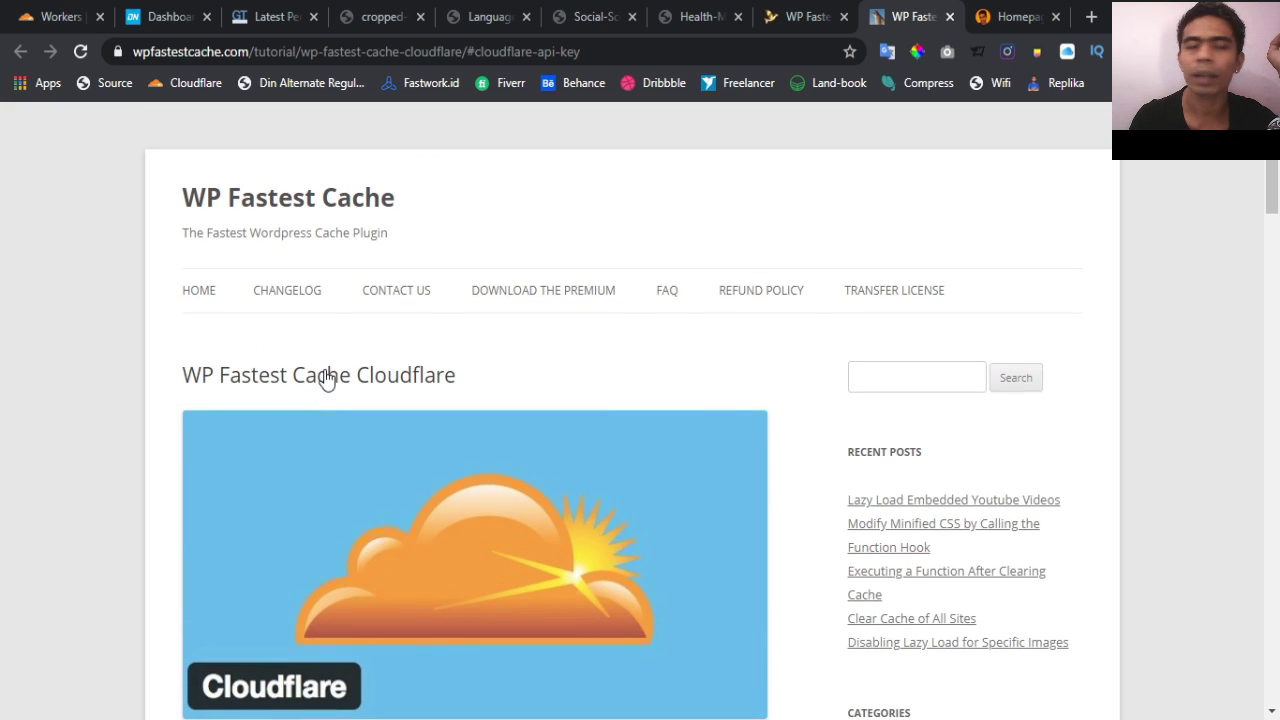
scroll(477, 352, "down", 8)
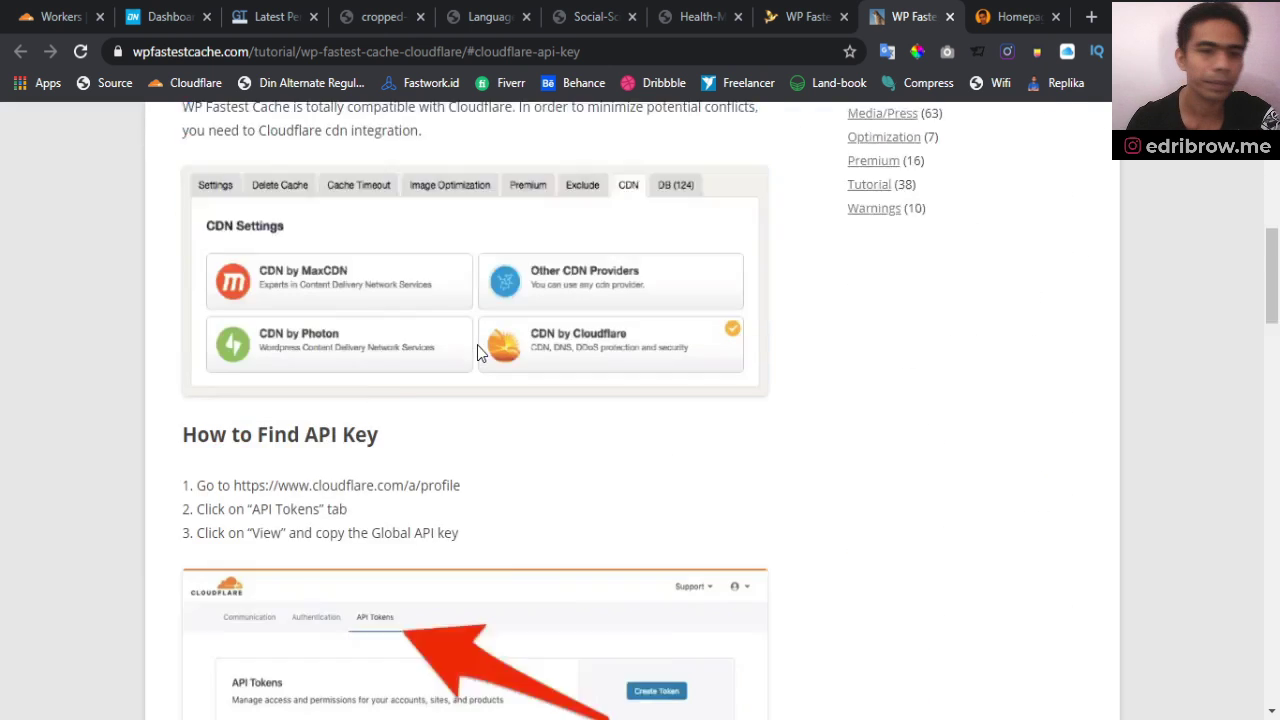
scroll(477, 352, "down", 1)
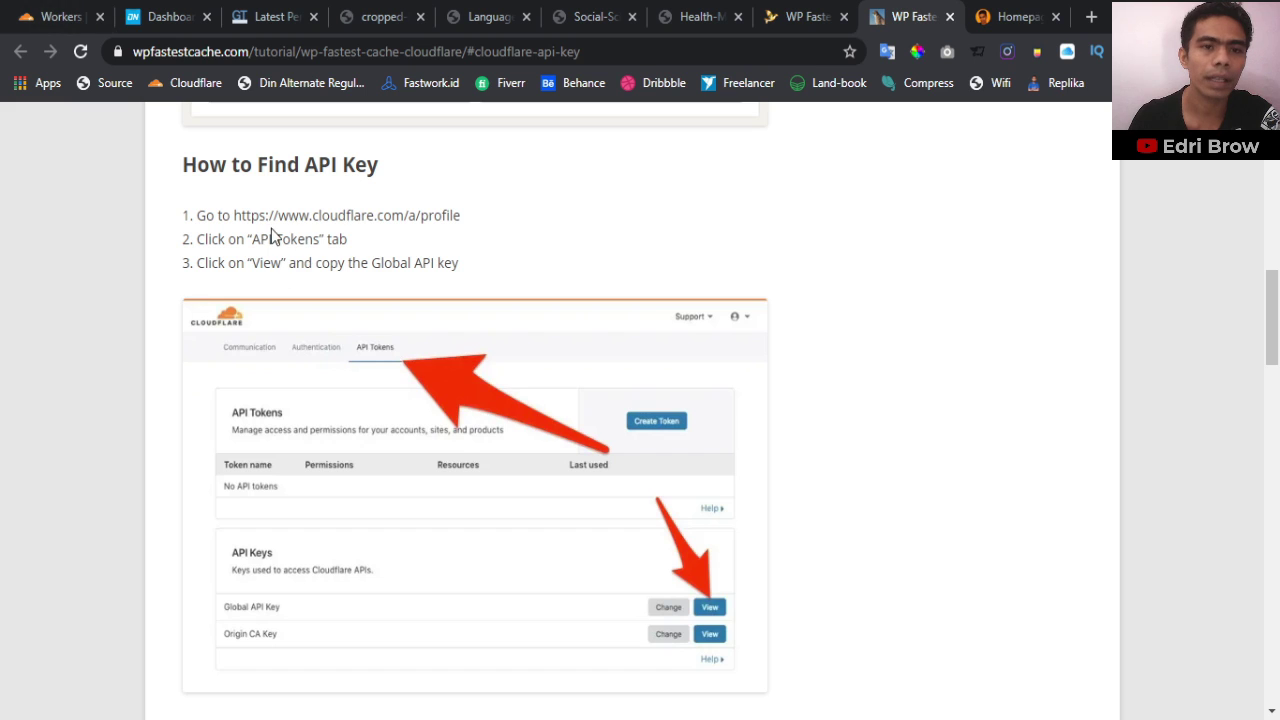
Copy the cloudflare.com link from step 1 and open it
left_click_drag(235, 216, 404, 216)
key("ctrl+c")
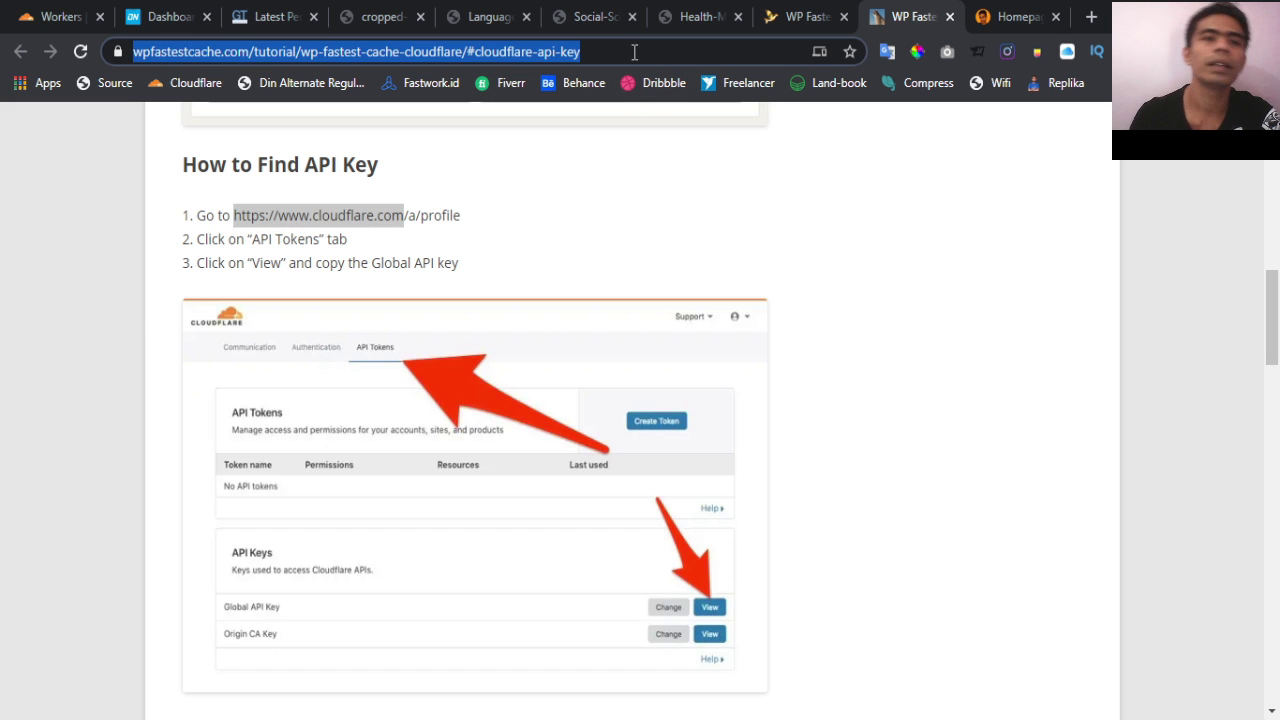
key("ctrl+v")
key("Return")
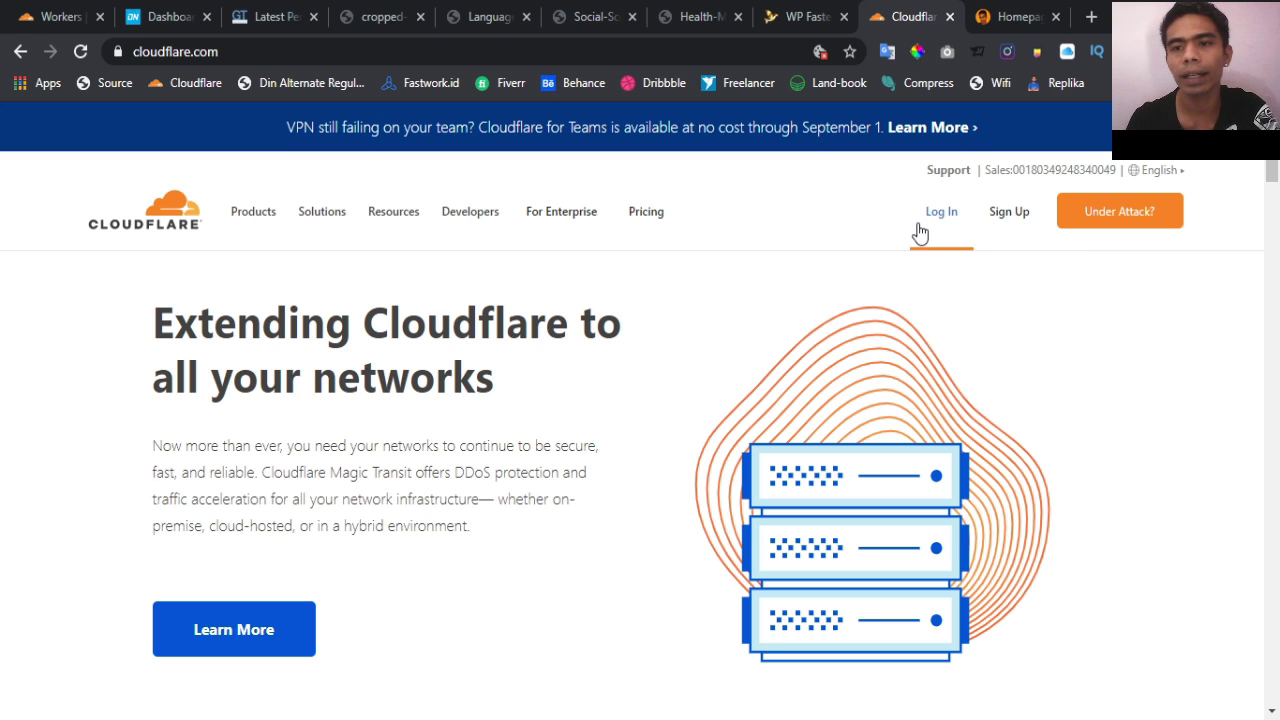
Go back to the tutorial, review it again, then show the Cloudflare dashboard's Workers page
left_click(20, 52)
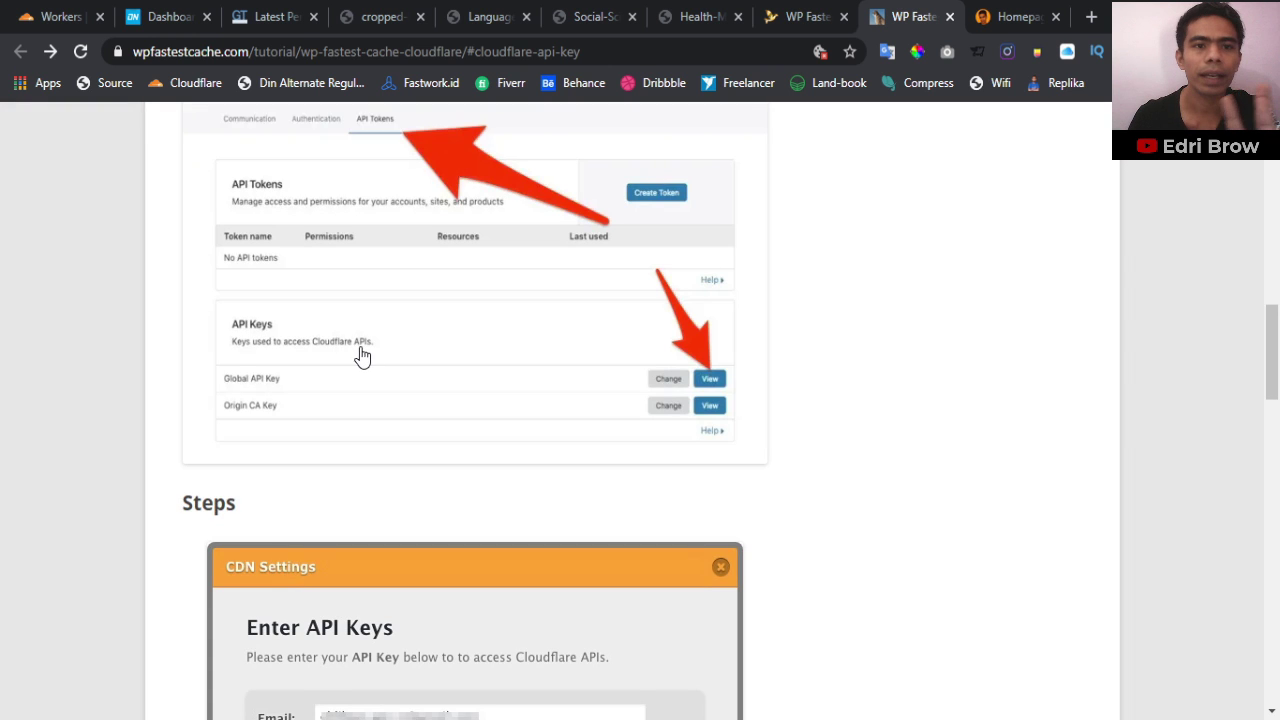
scroll(362, 357, "down", 11)
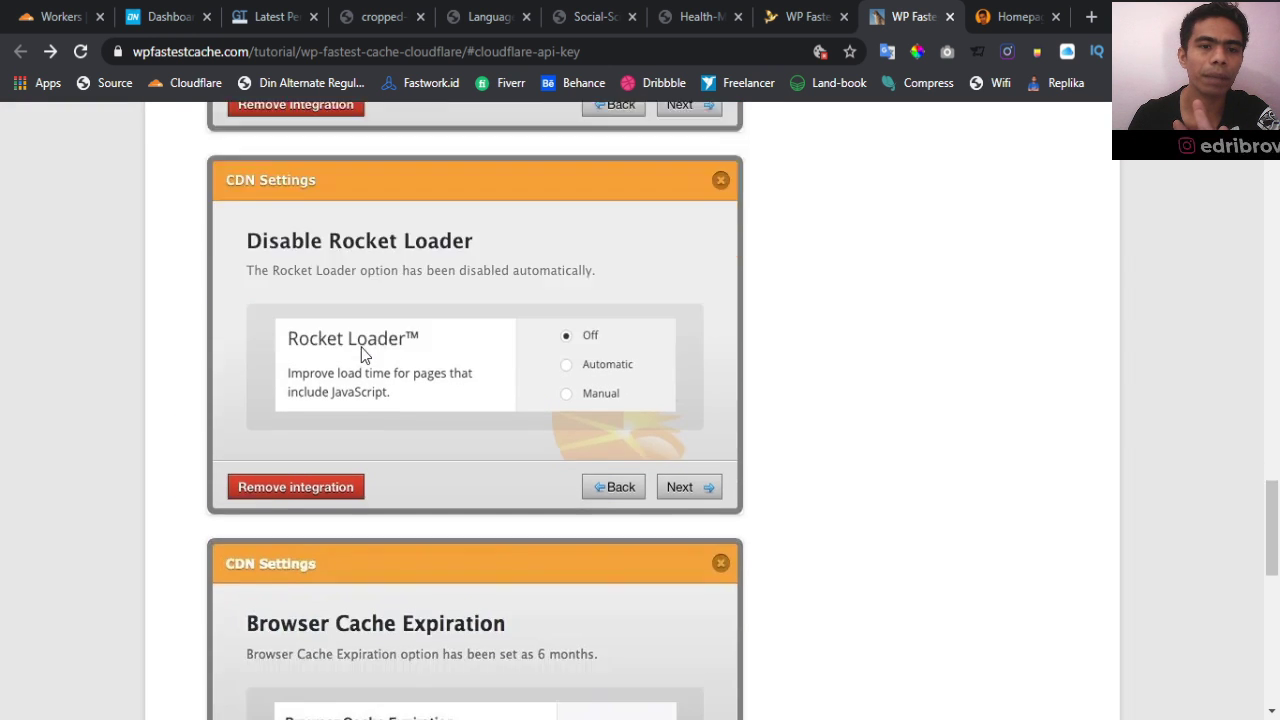
scroll(361, 347, "down", 7)
scroll(361, 347, "up", 9)
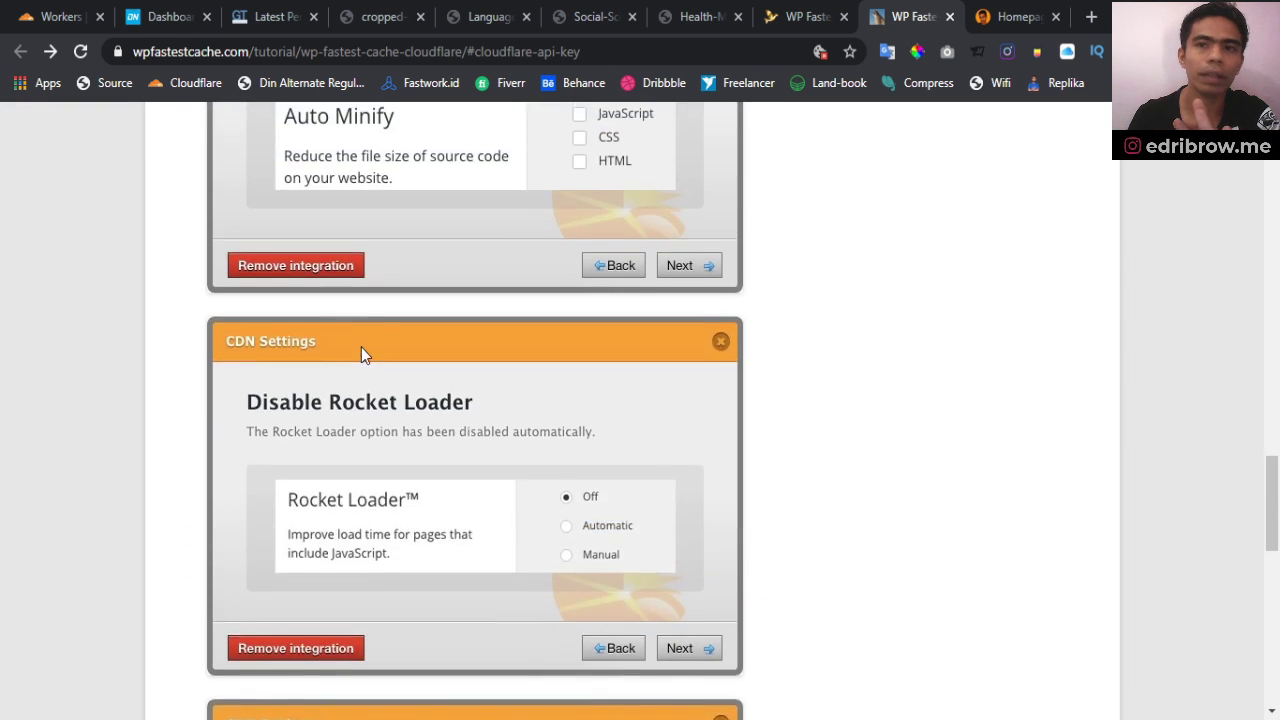
scroll(361, 347, "up", 20)
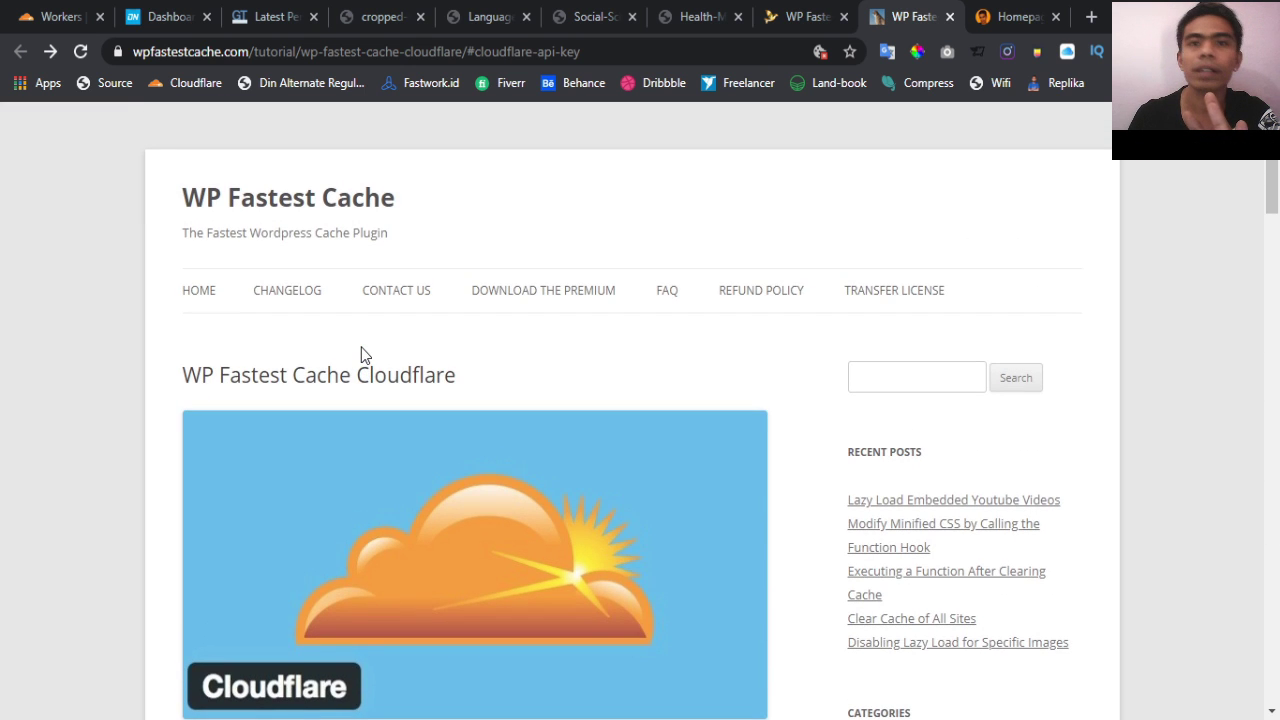
scroll(361, 347, "down", 8)
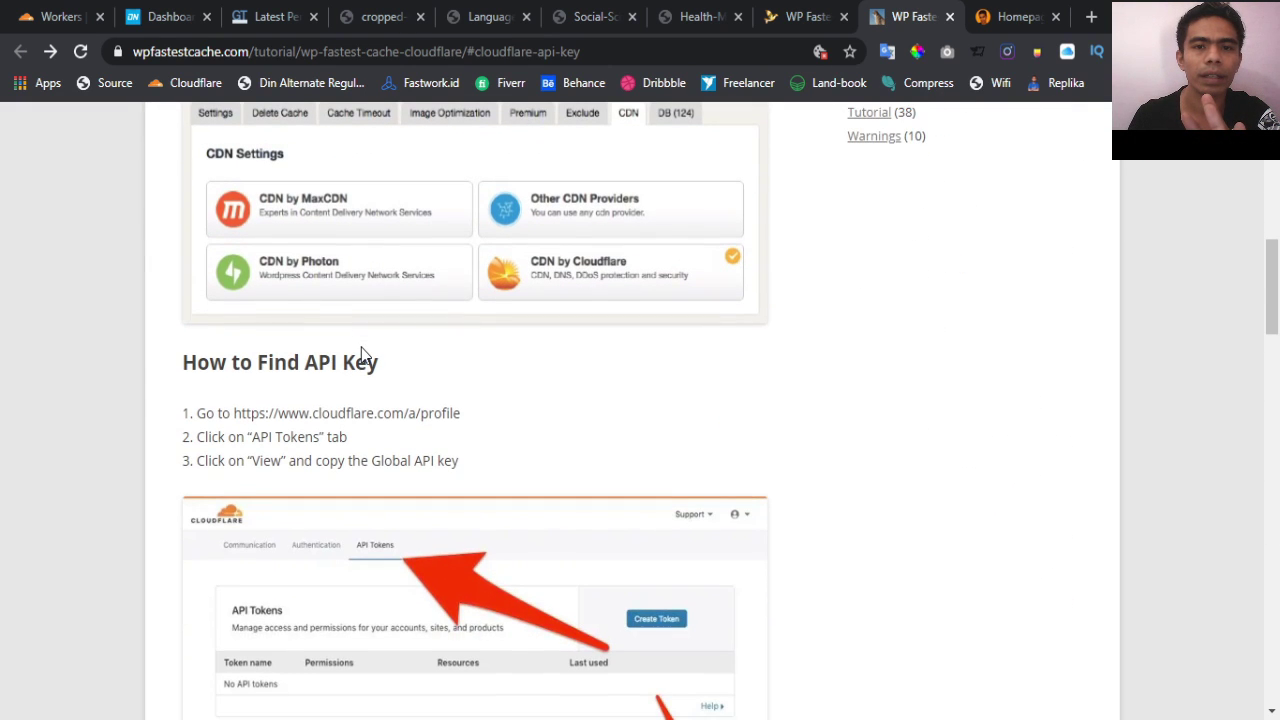
scroll(361, 347, "down", 2)
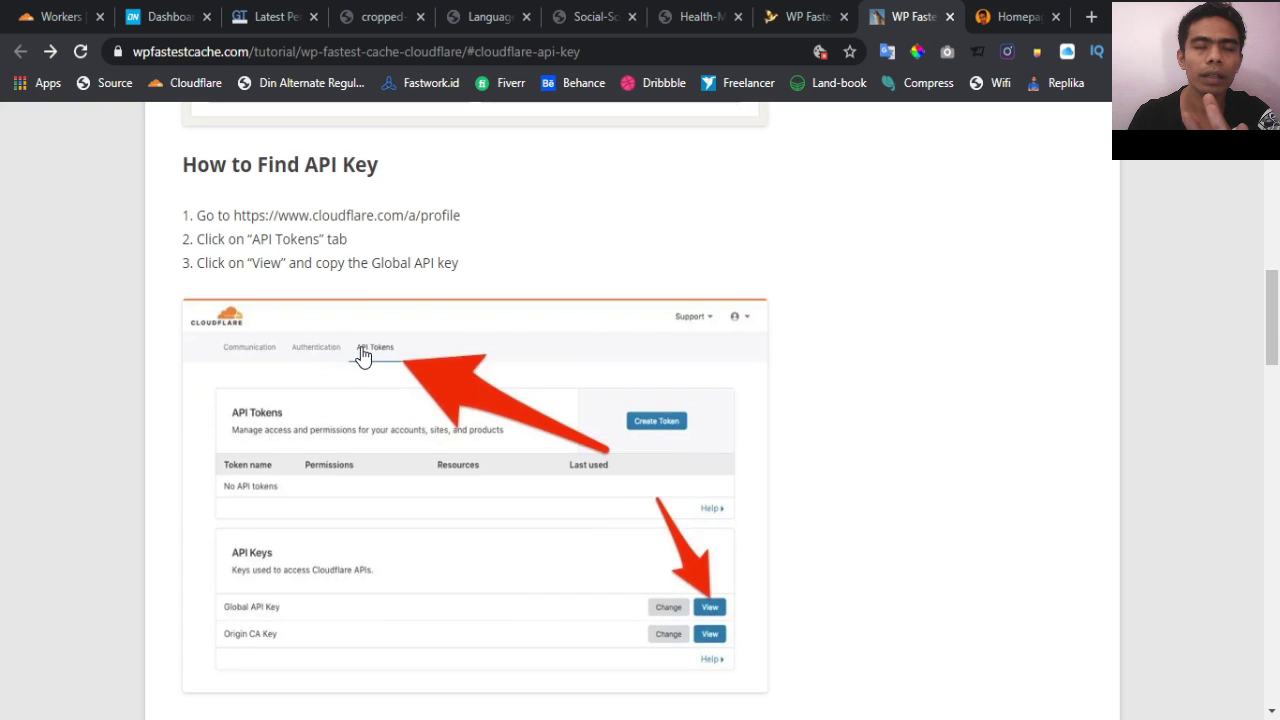
scroll(362, 357, "down", 5)
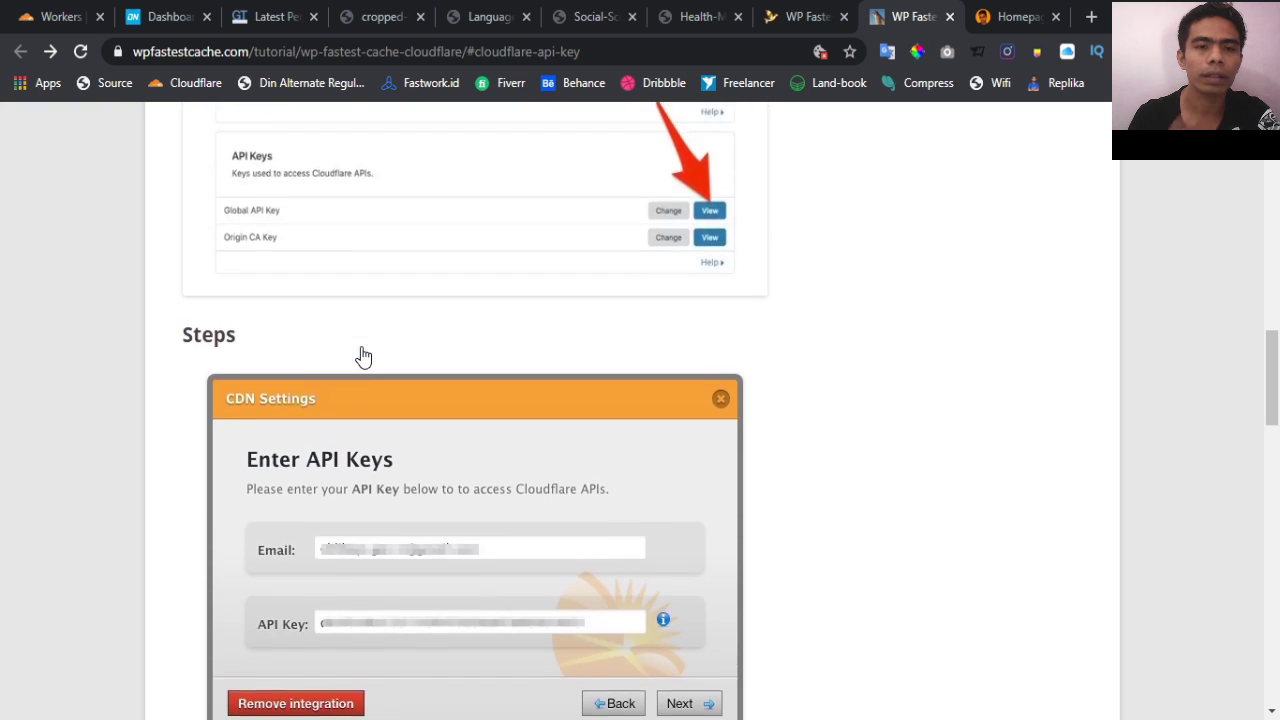
scroll(362, 357, "down", 1)
scroll(362, 357, "up", 3)
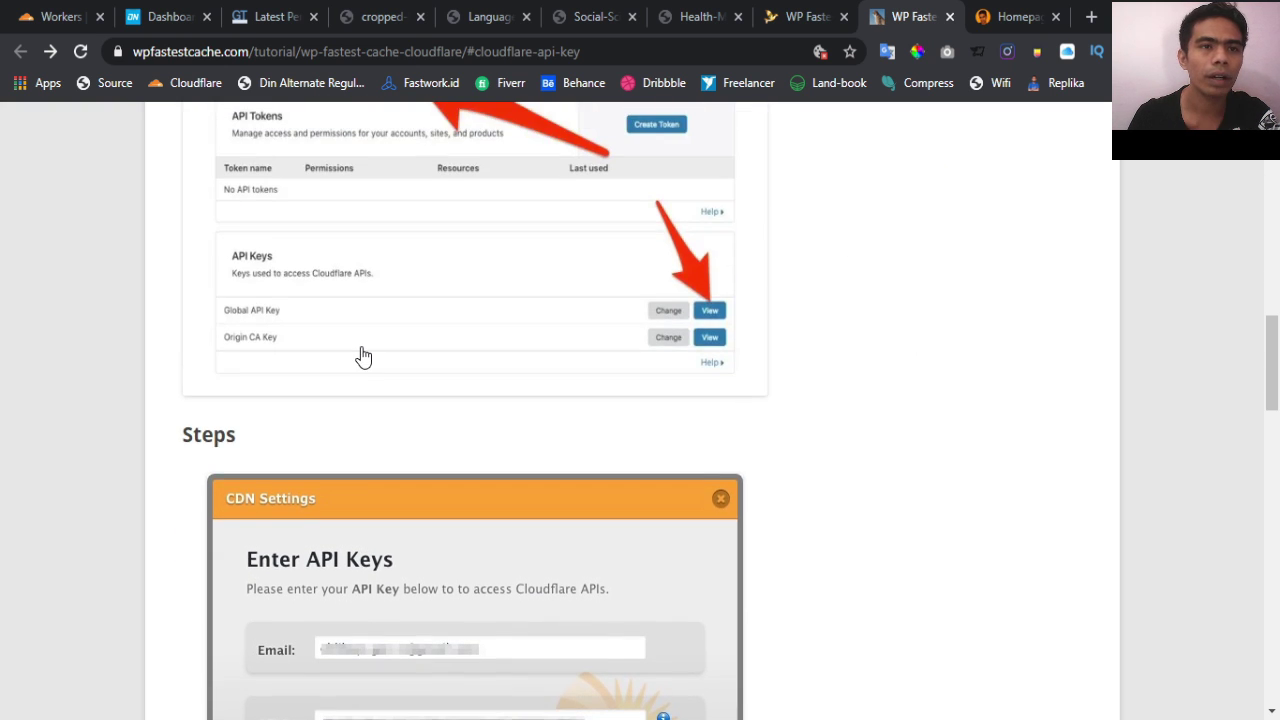
scroll(362, 357, "up", 1)
scroll(362, 357, "up", 10)
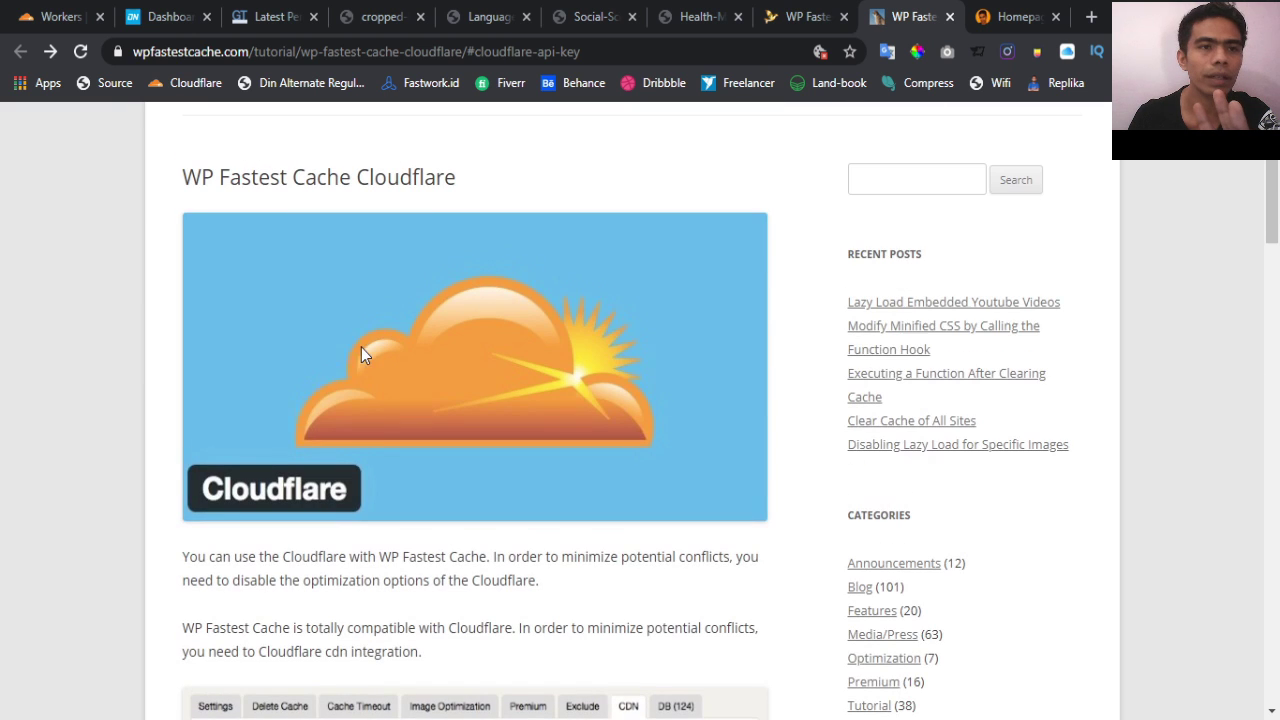
left_click(68, 19)
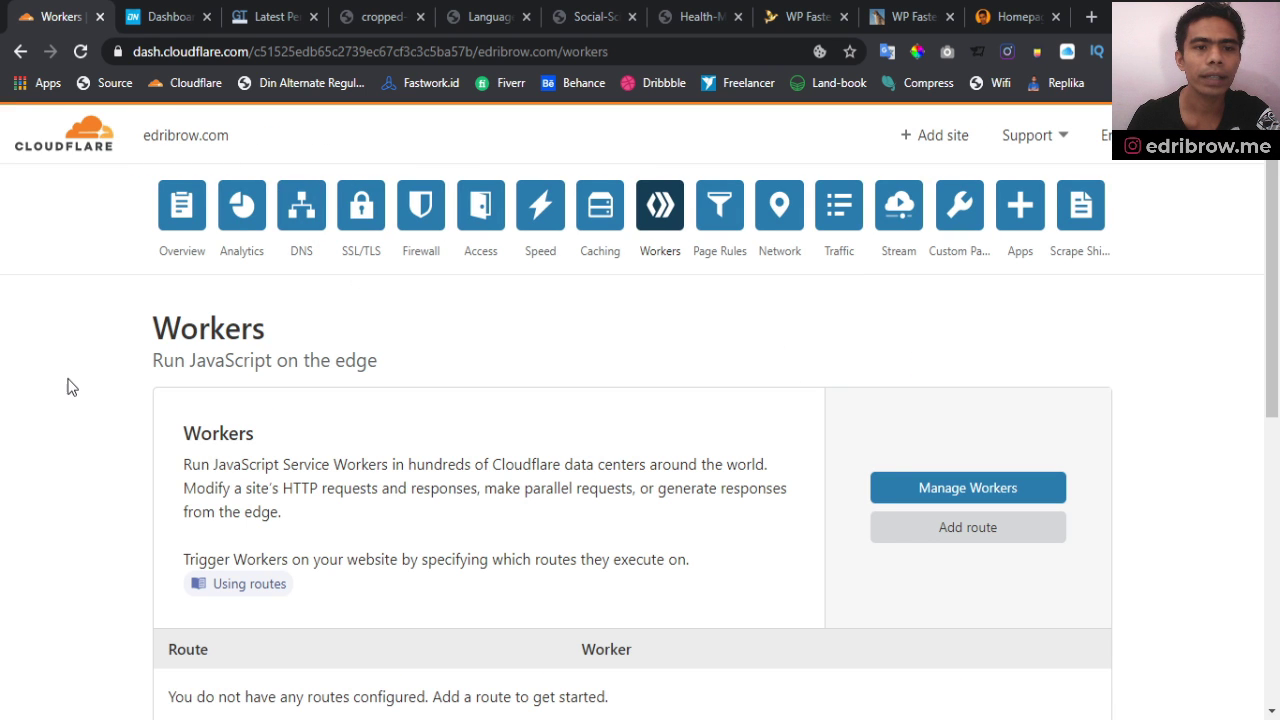
Start adding a new site in the Cloudflare dashboard
scroll(67, 387, "down", 3)
scroll(320, 457, "up", 3)
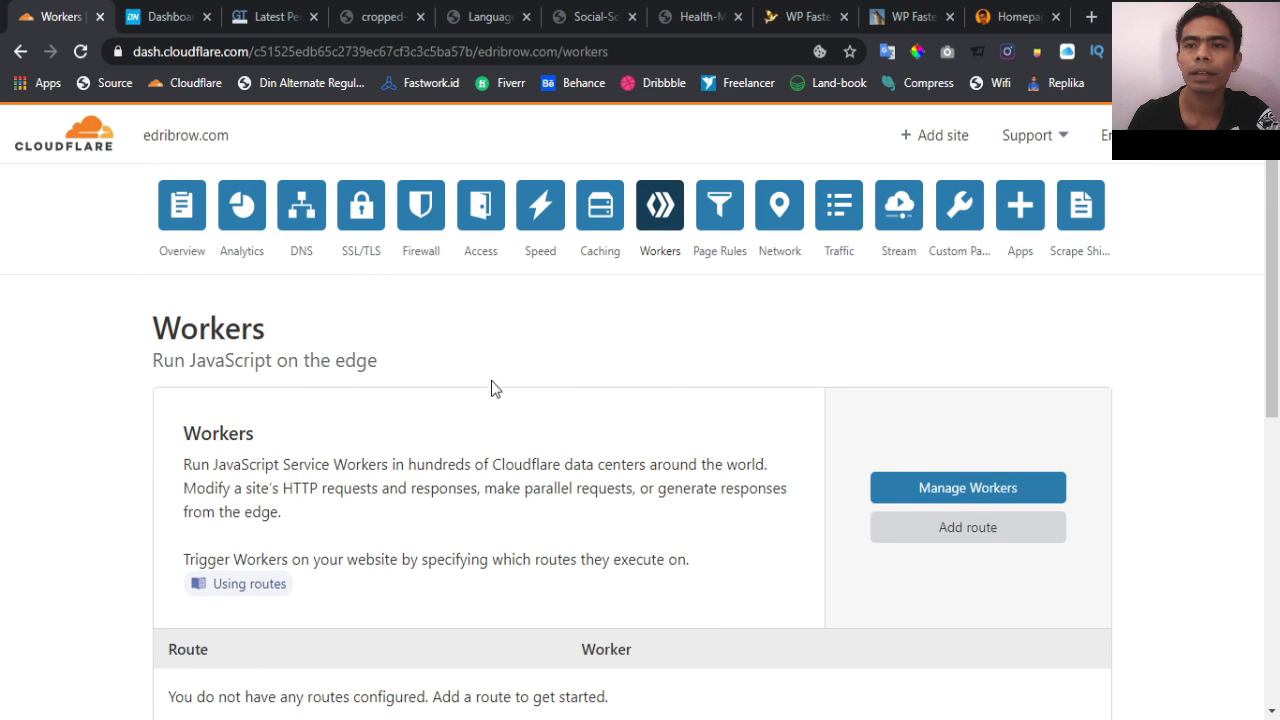
left_click(957, 150)
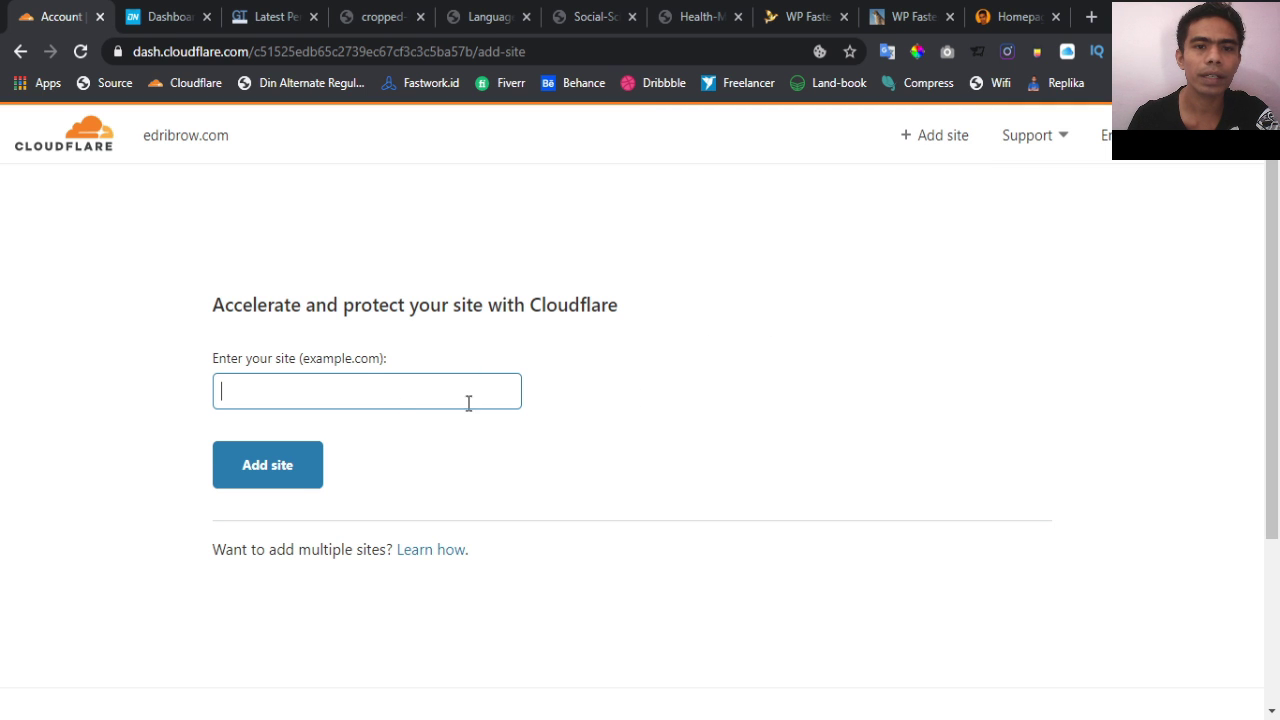
Close WP Fastest Cache's Cloudflare Settings dialog and copy the WordPress site's address
left_click(797, 12)
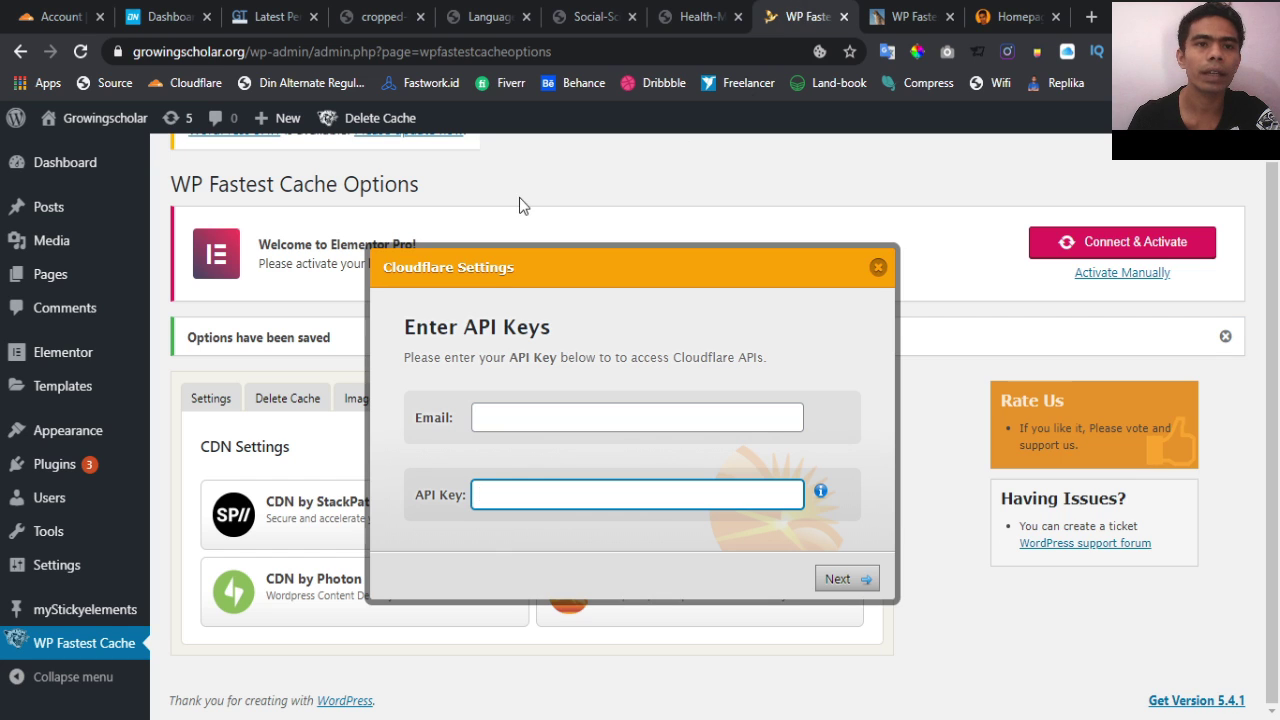
left_click(878, 269)
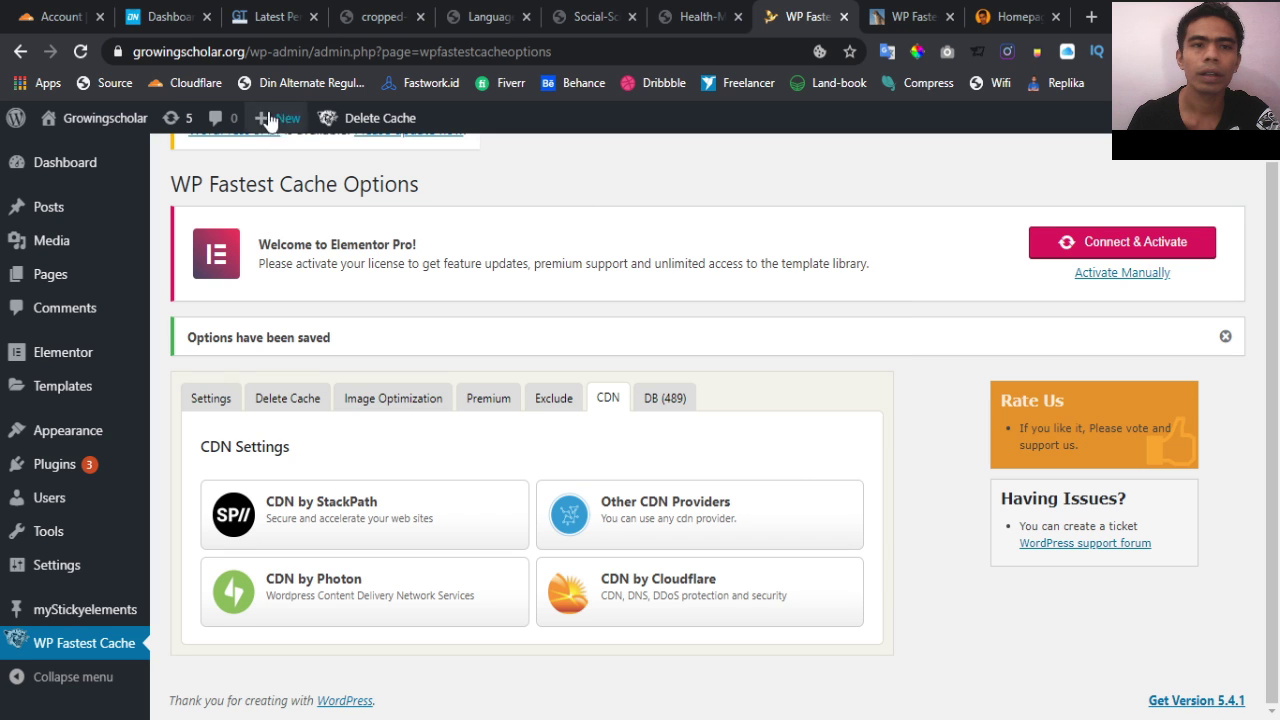
left_click_drag(246, 52, 117, 52)
key("ctrl+c")
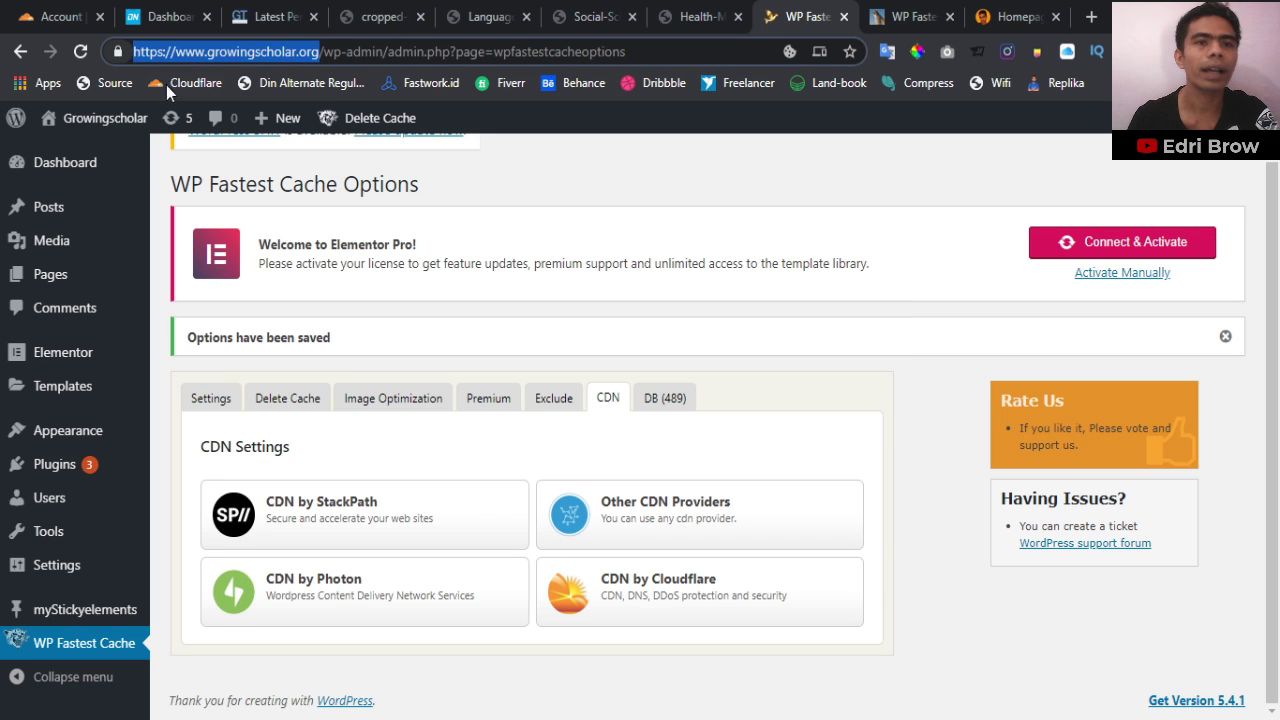
left_click(60, 16)
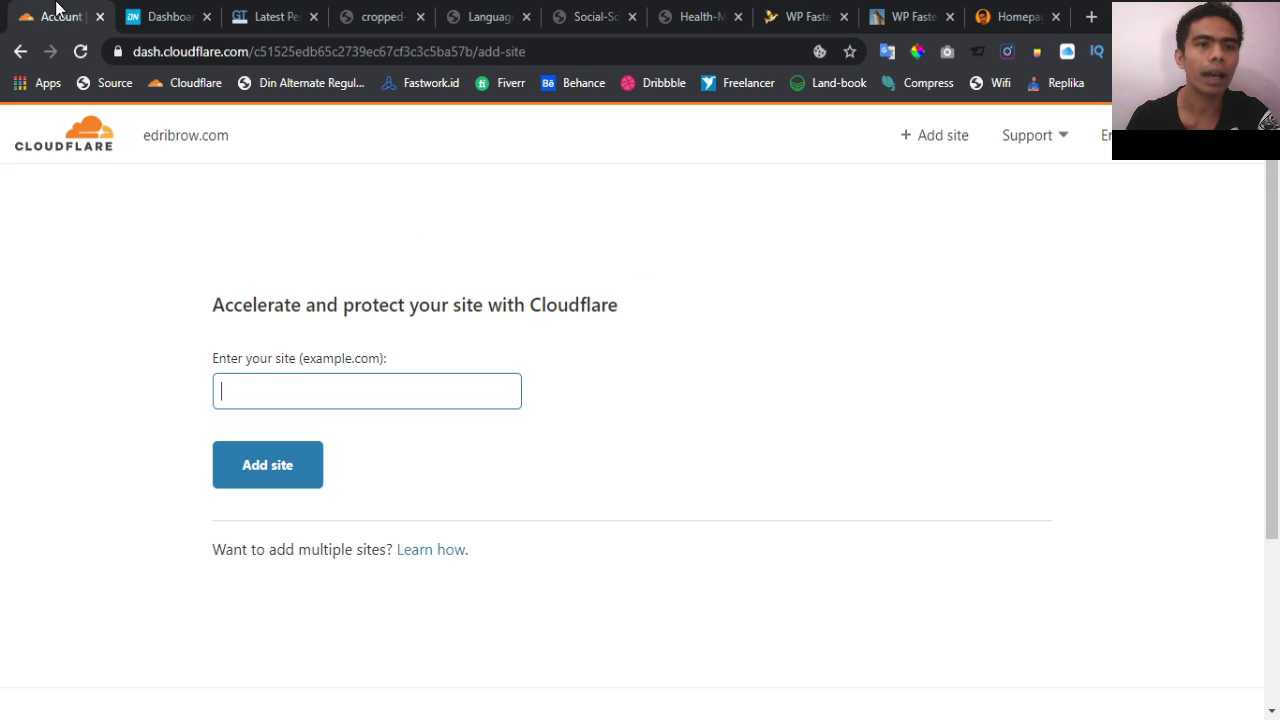
left_click(314, 404)
key("ctrl+v")
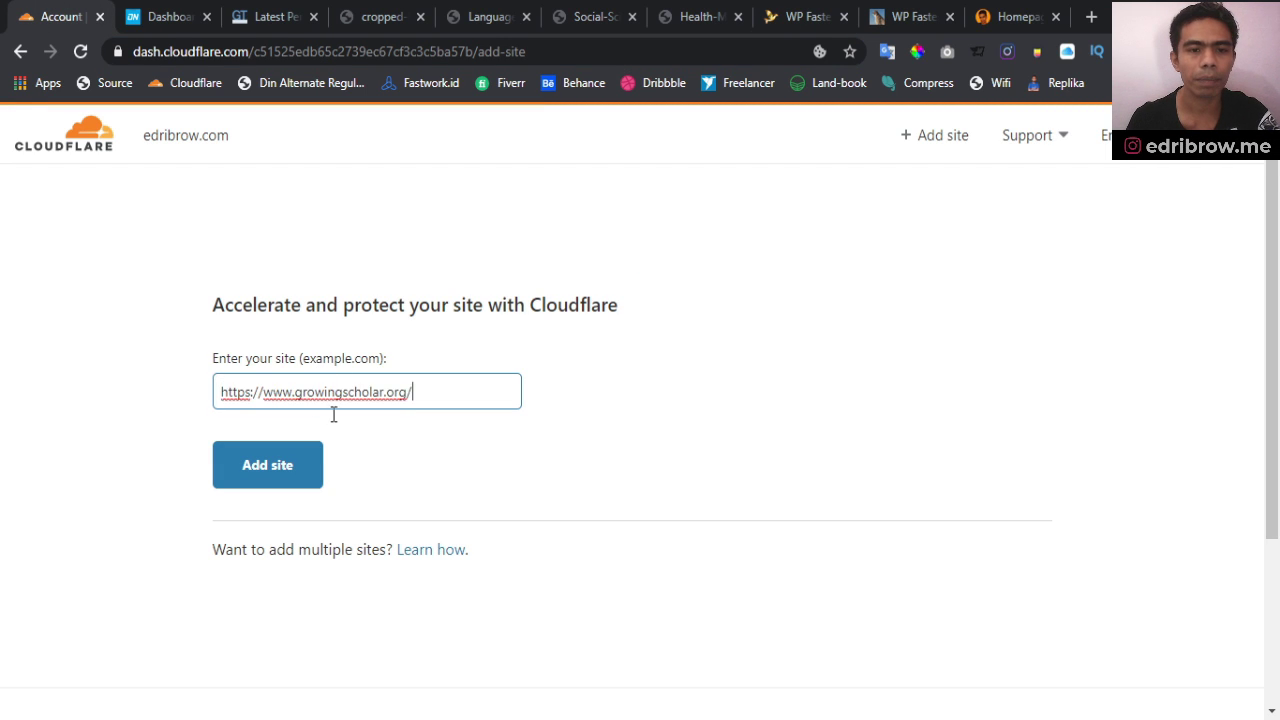
key("BackSpace")
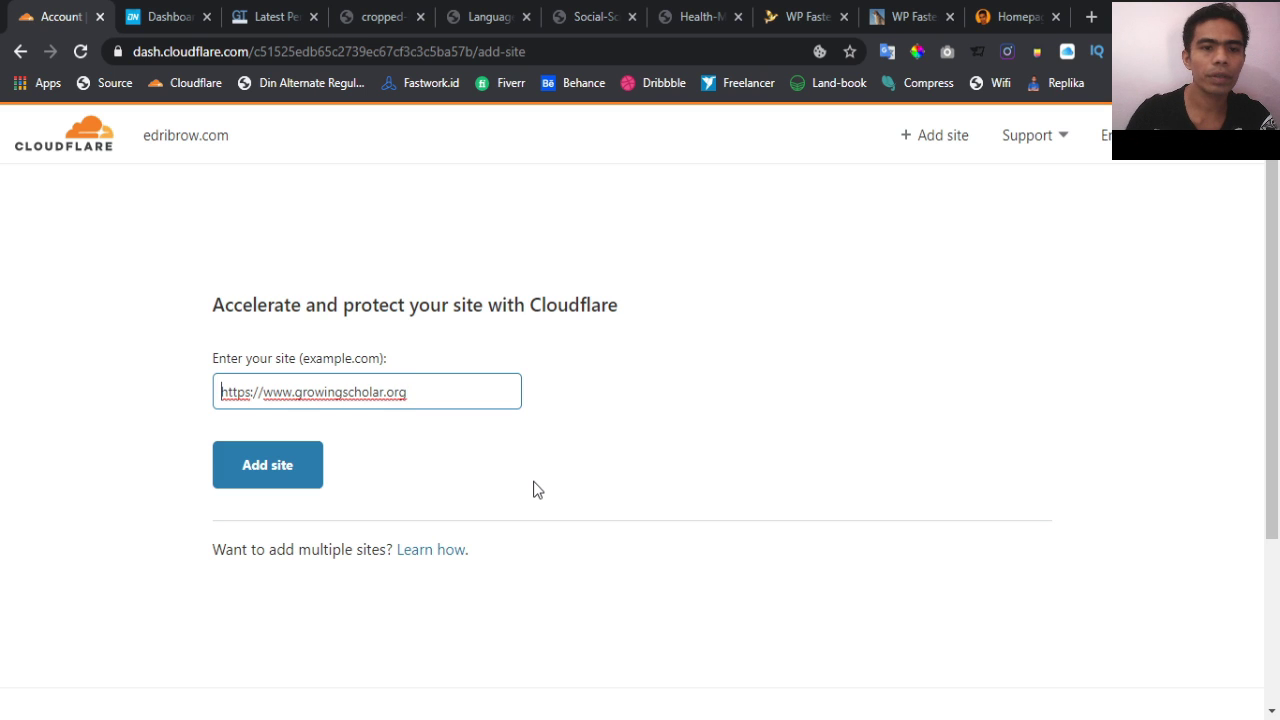
key("Home")
key("shift+Right")
key("shift+Right")
key("shift+Right")
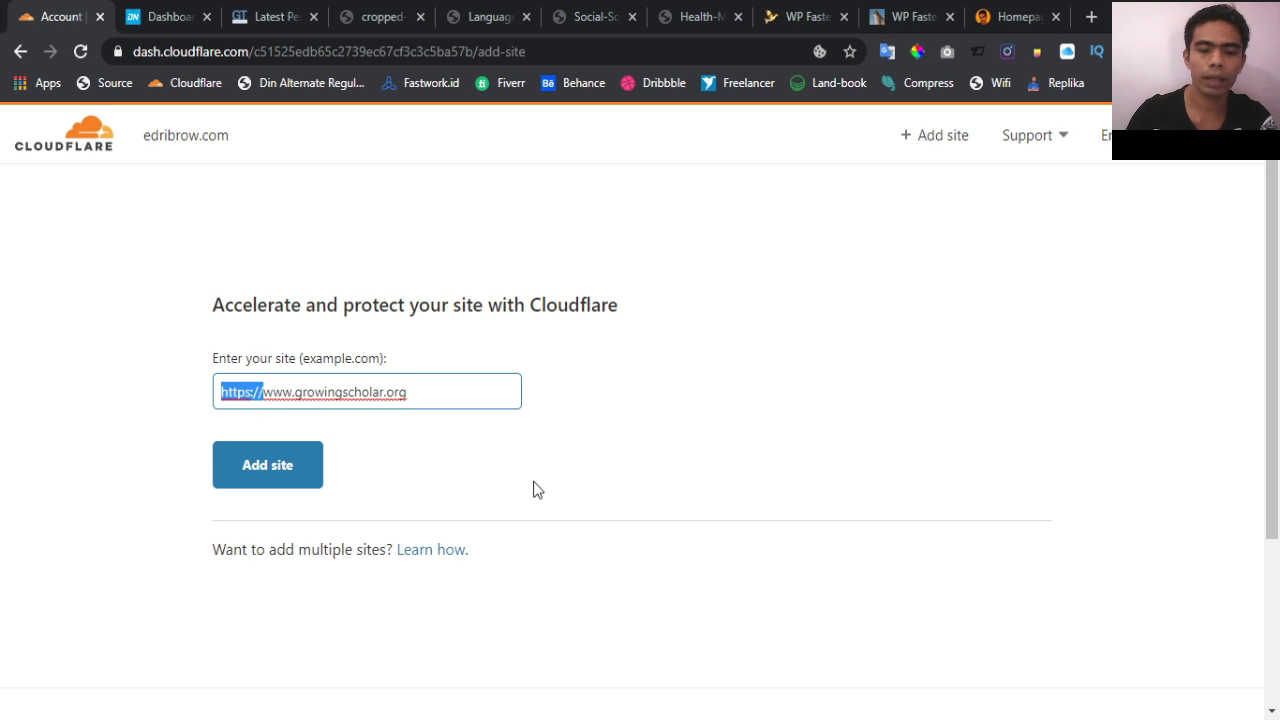
key("BackSpace")
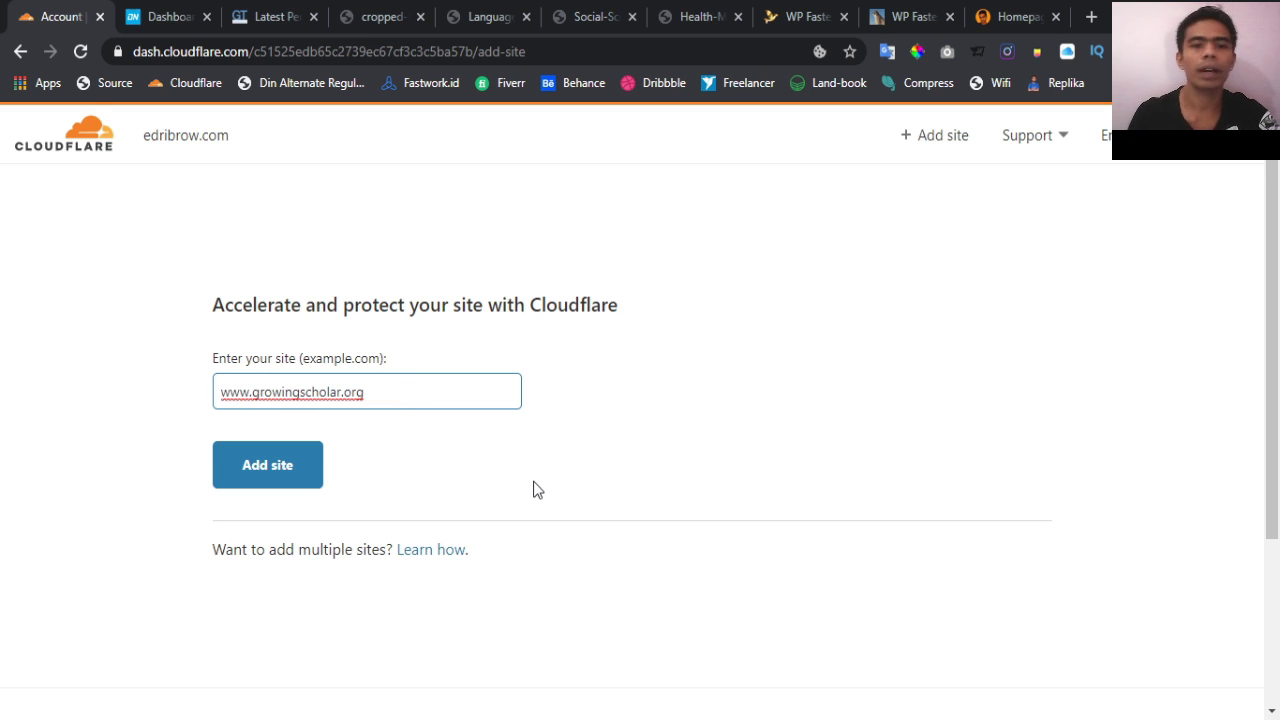
left_click(272, 470)
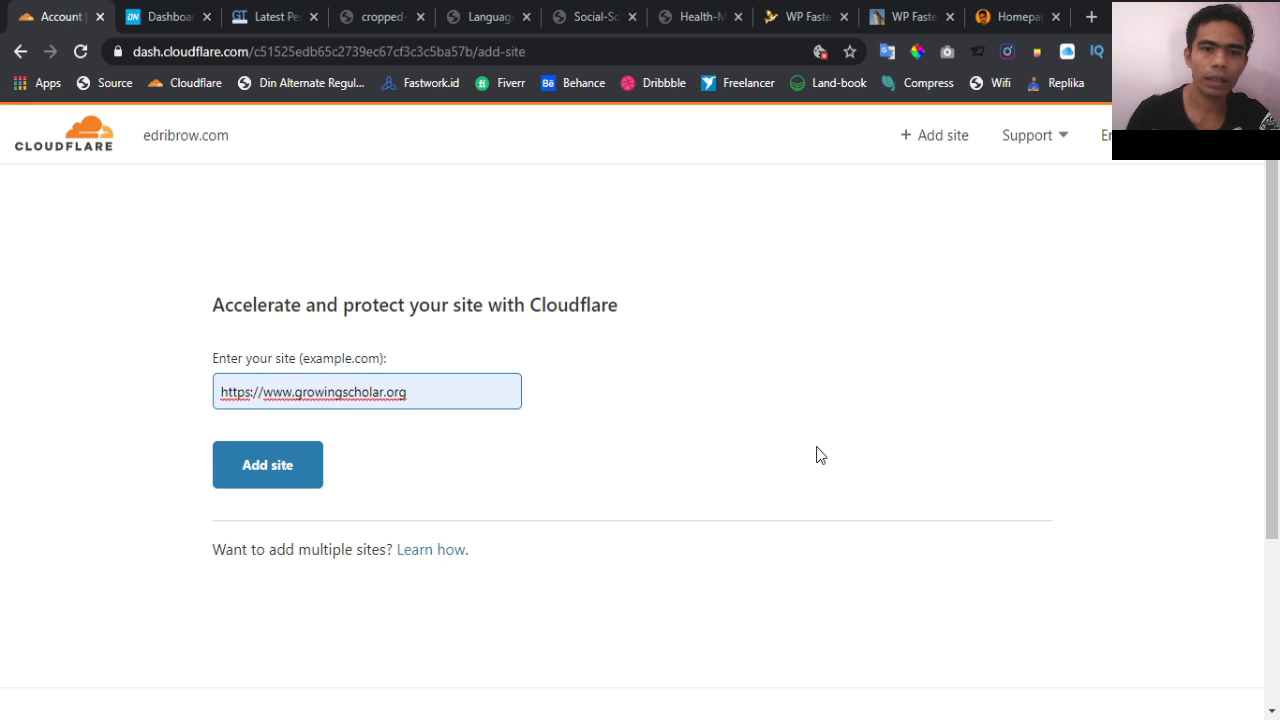
key("shift+Home")
key("BackSpace")
left_click(816, 455)
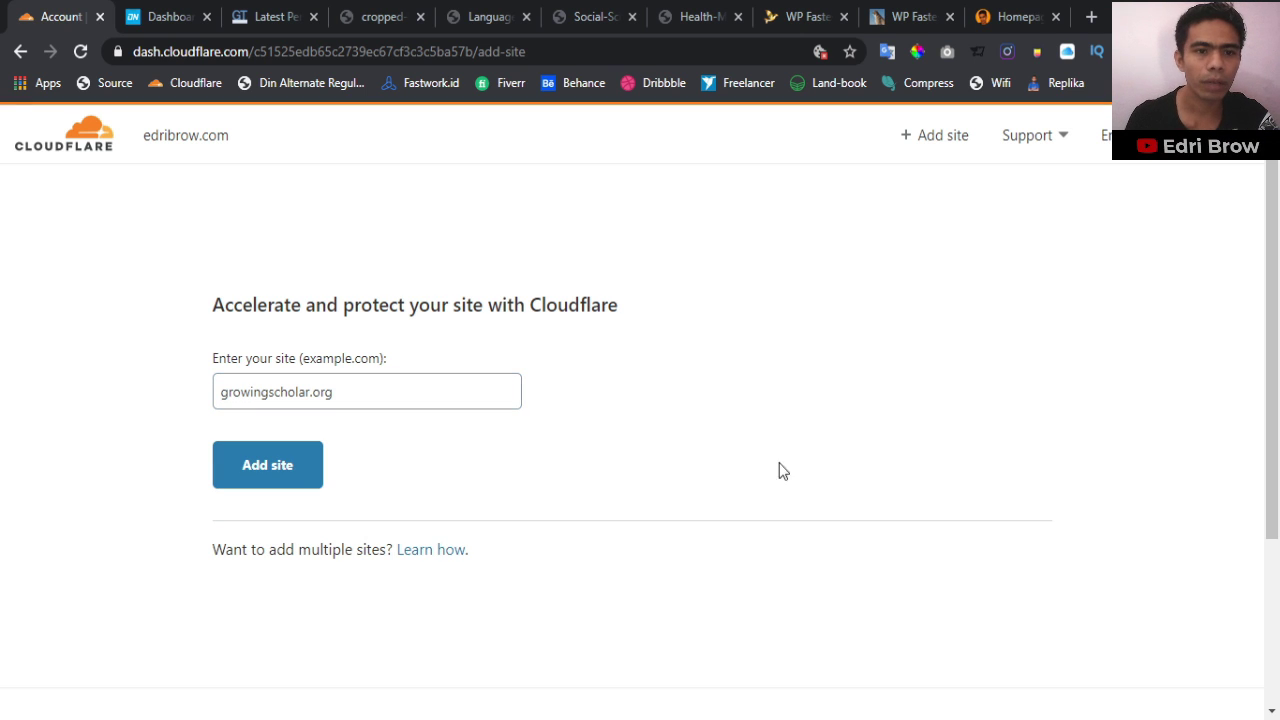
left_click(281, 459)
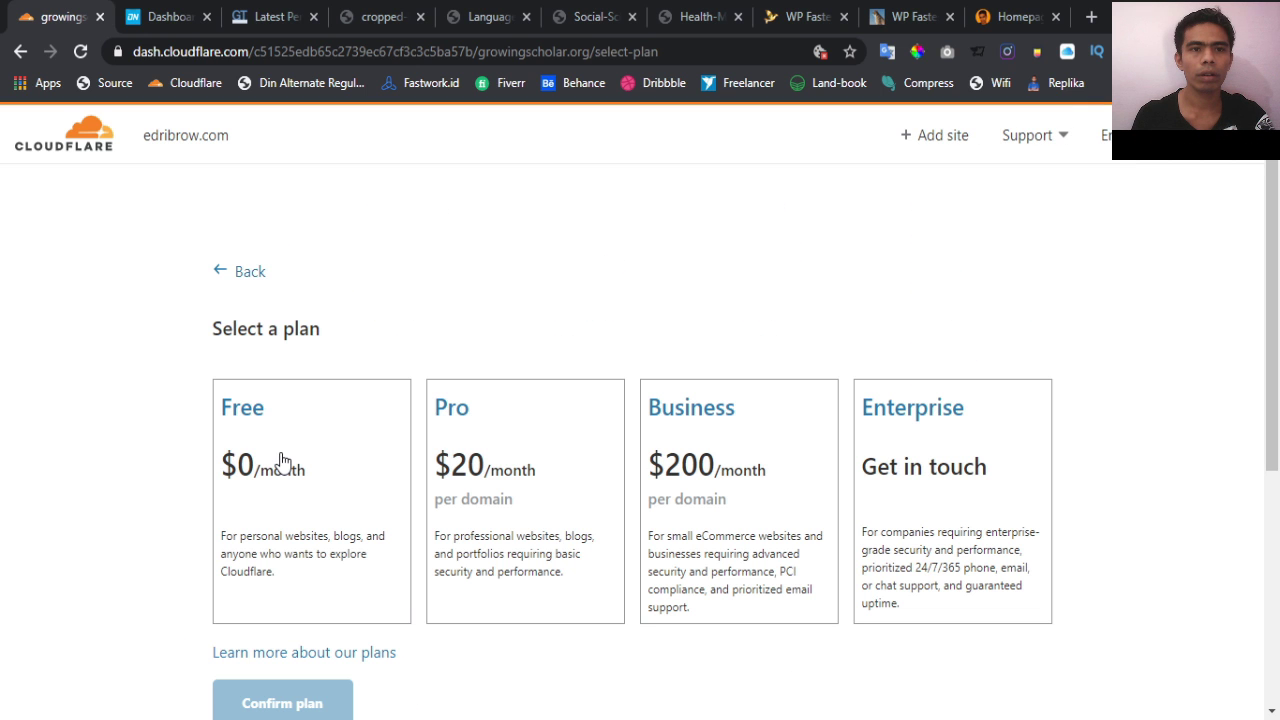
left_click(20, 51)
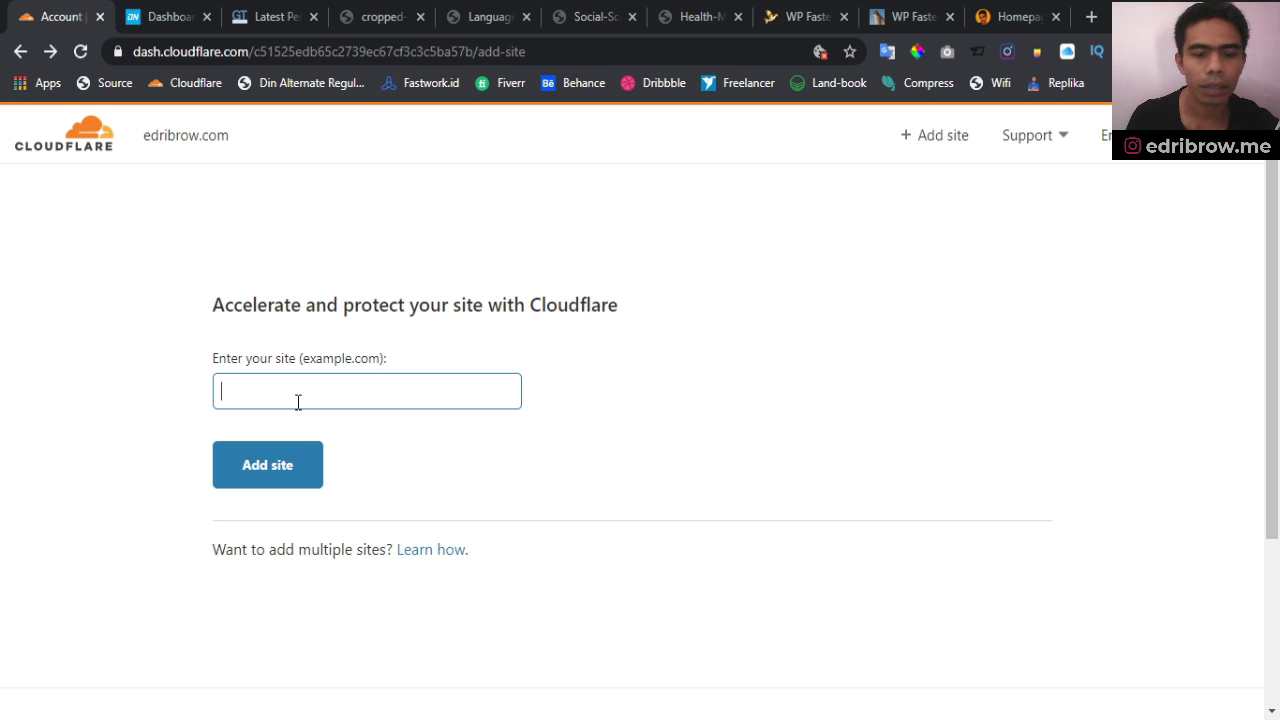
type("https://")
left_click(333, 435)
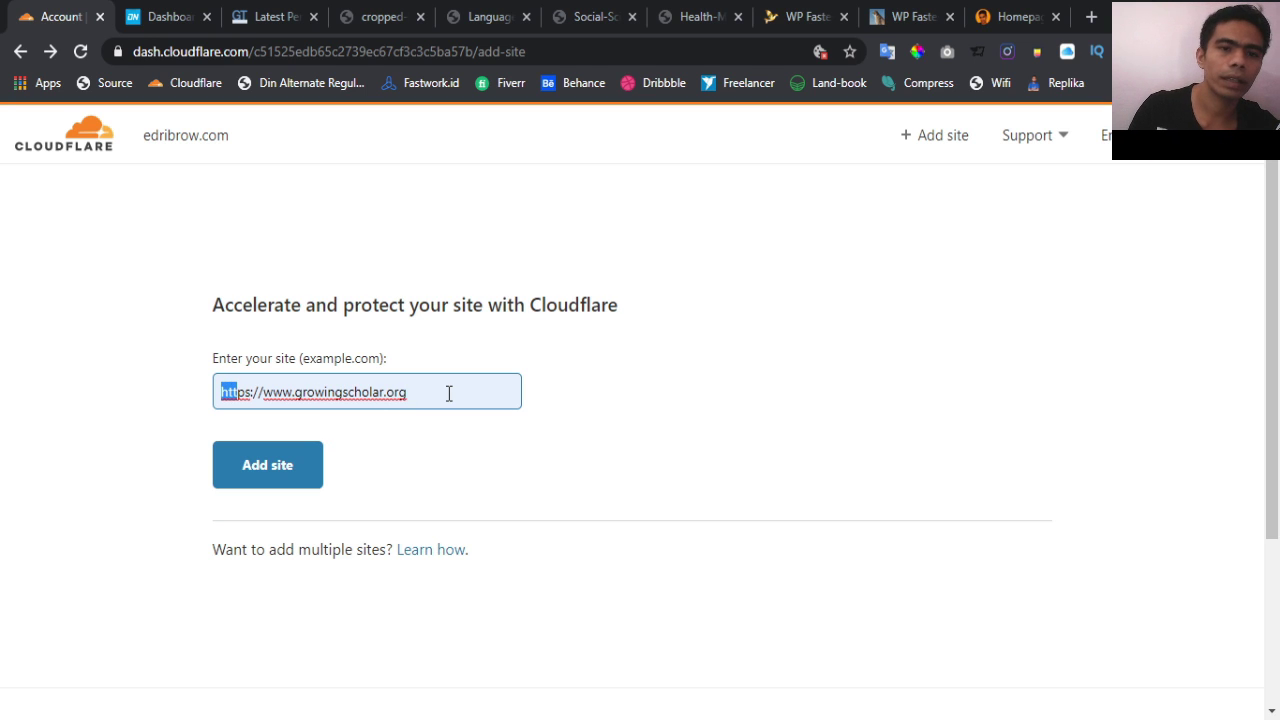
key("shift+Right")
key("shift+Right")
key("shift+Right")
key("shift+Right")
key("shift+Right")
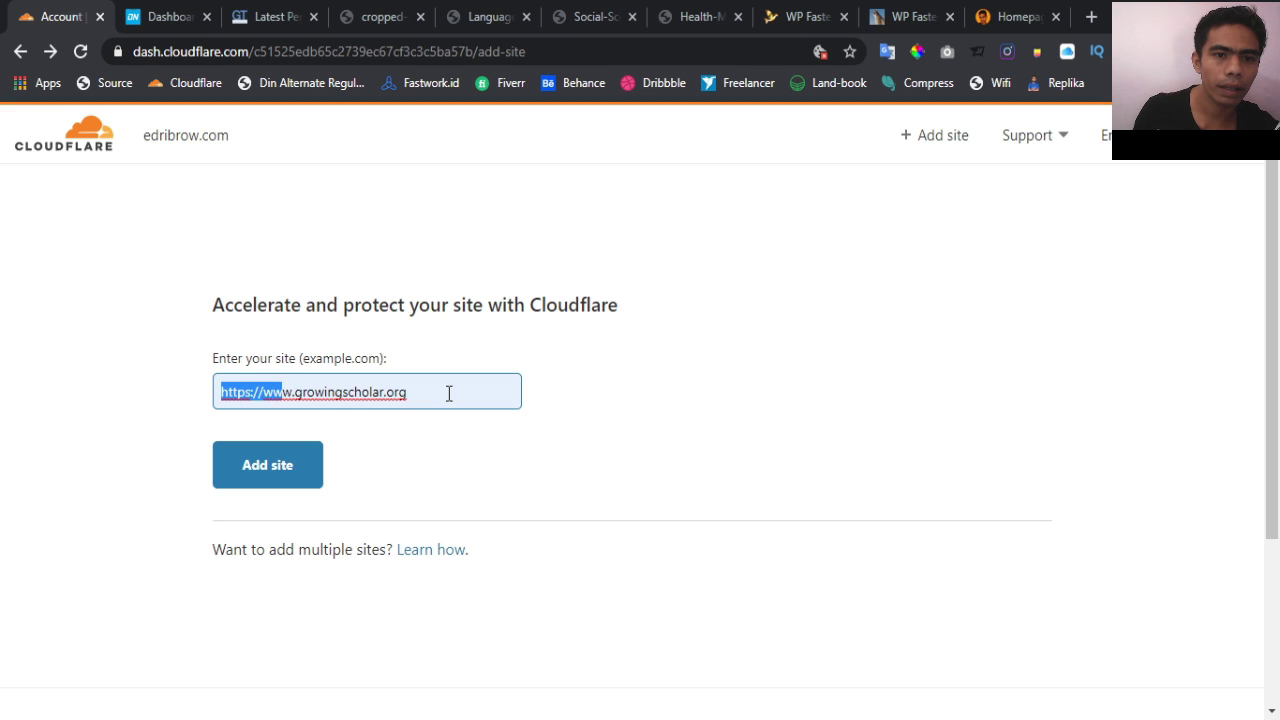
key("BackSpace")
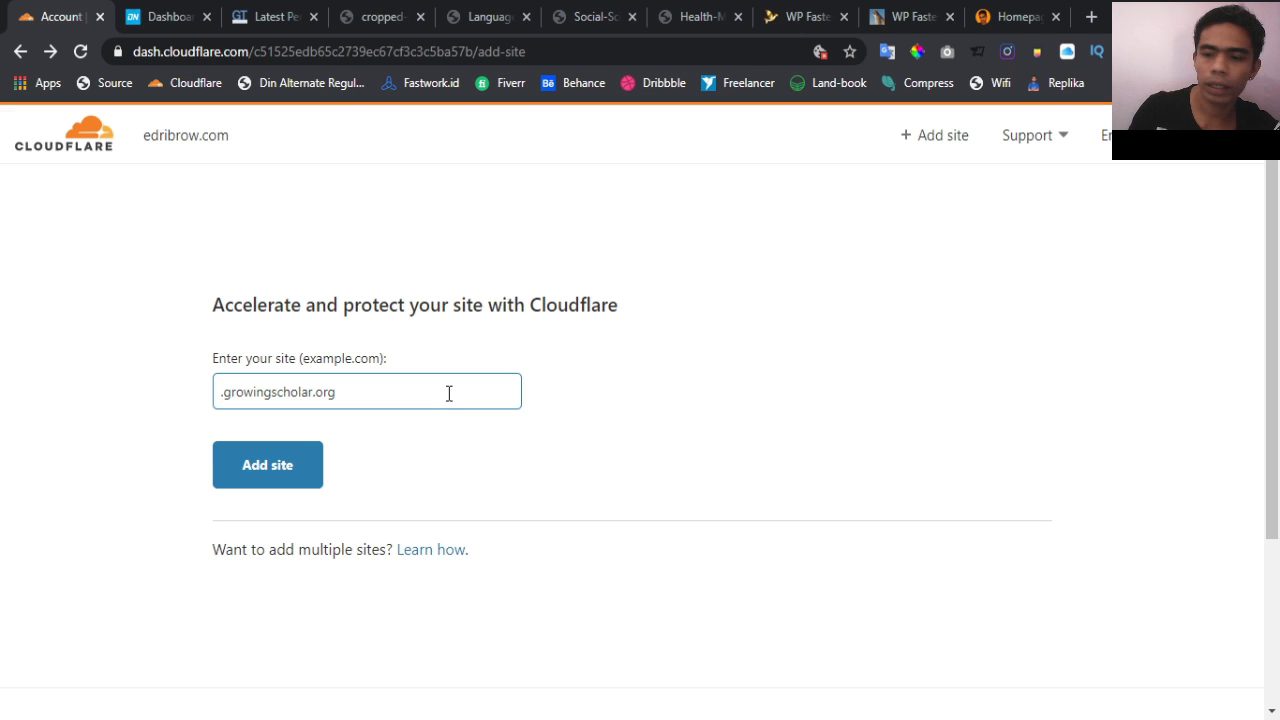
key("Delete")
left_click(745, 430)
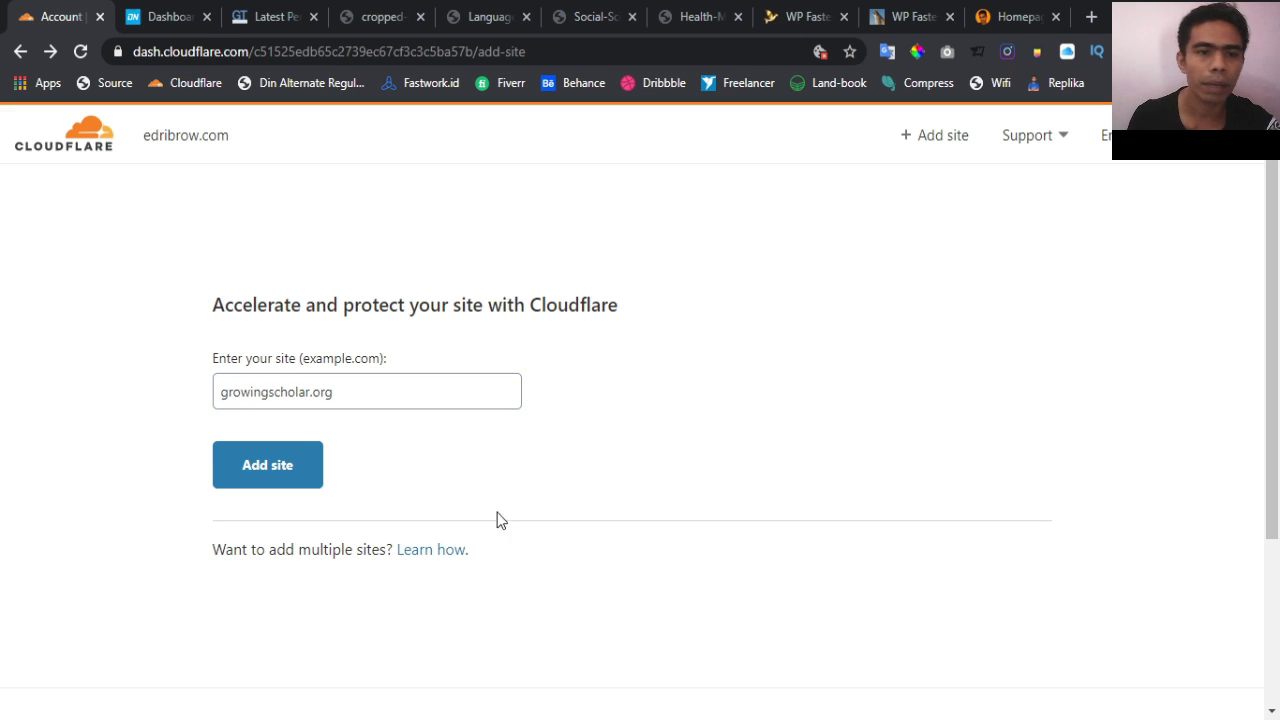
left_click(292, 467)
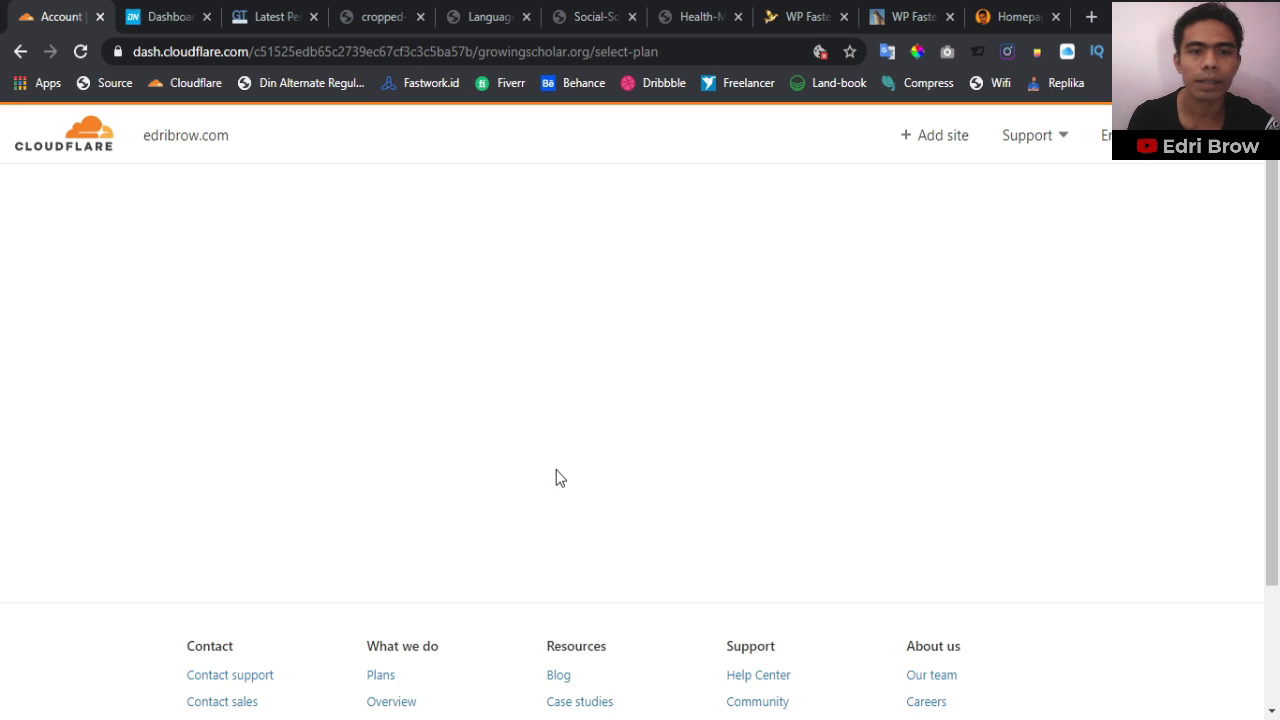
Choose the Free $0/month plan for growingscholar.org and confirm it
scroll(559, 480, "down", 2)
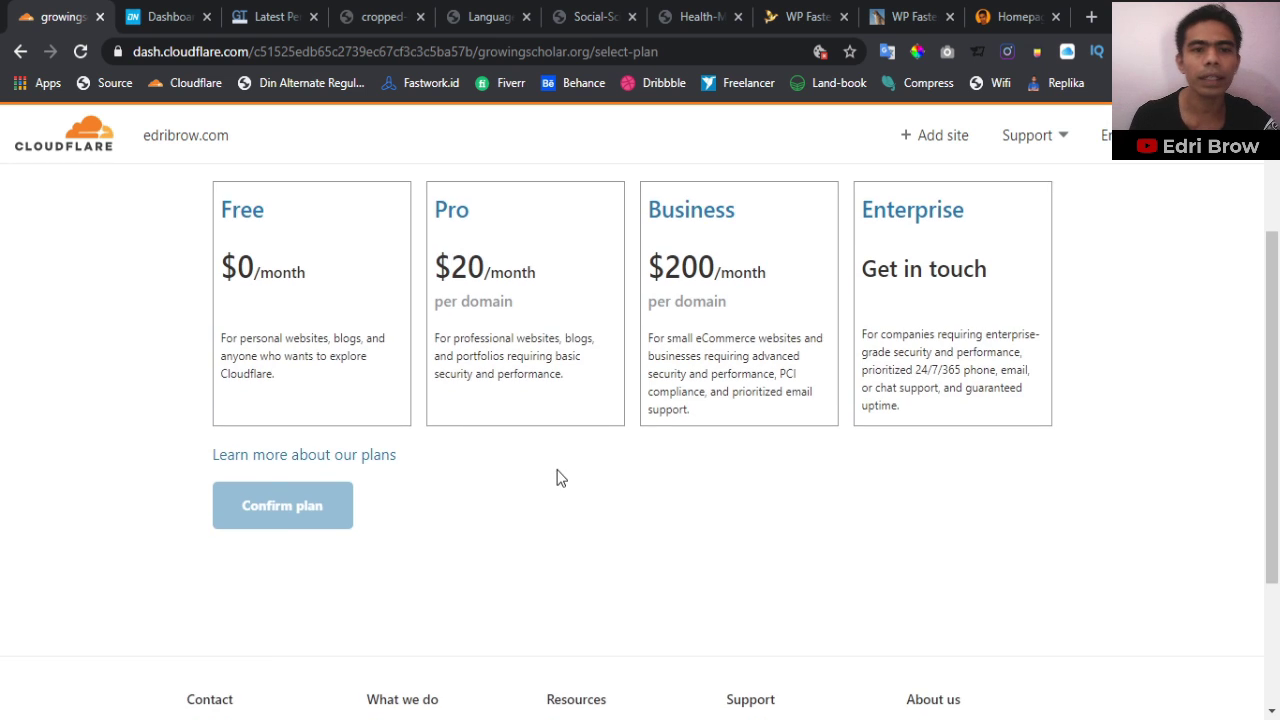
scroll(559, 480, "up", 1)
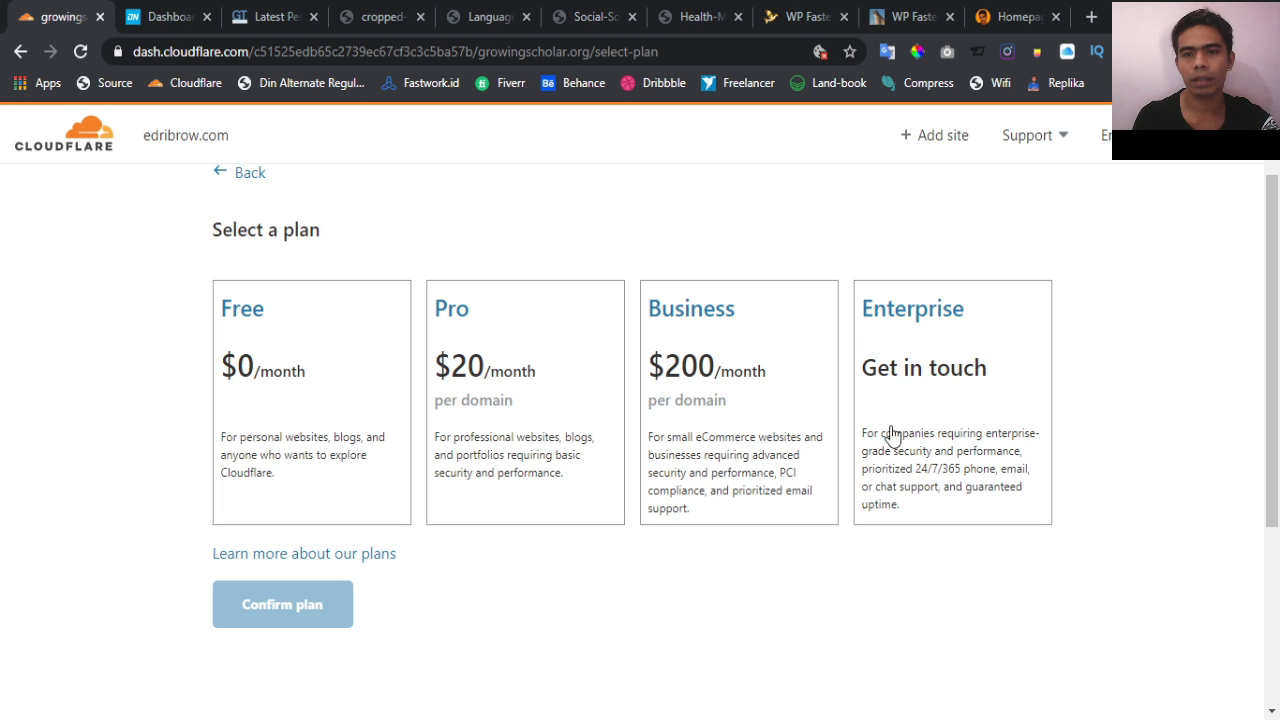
left_click(291, 451)
left_click(297, 608)
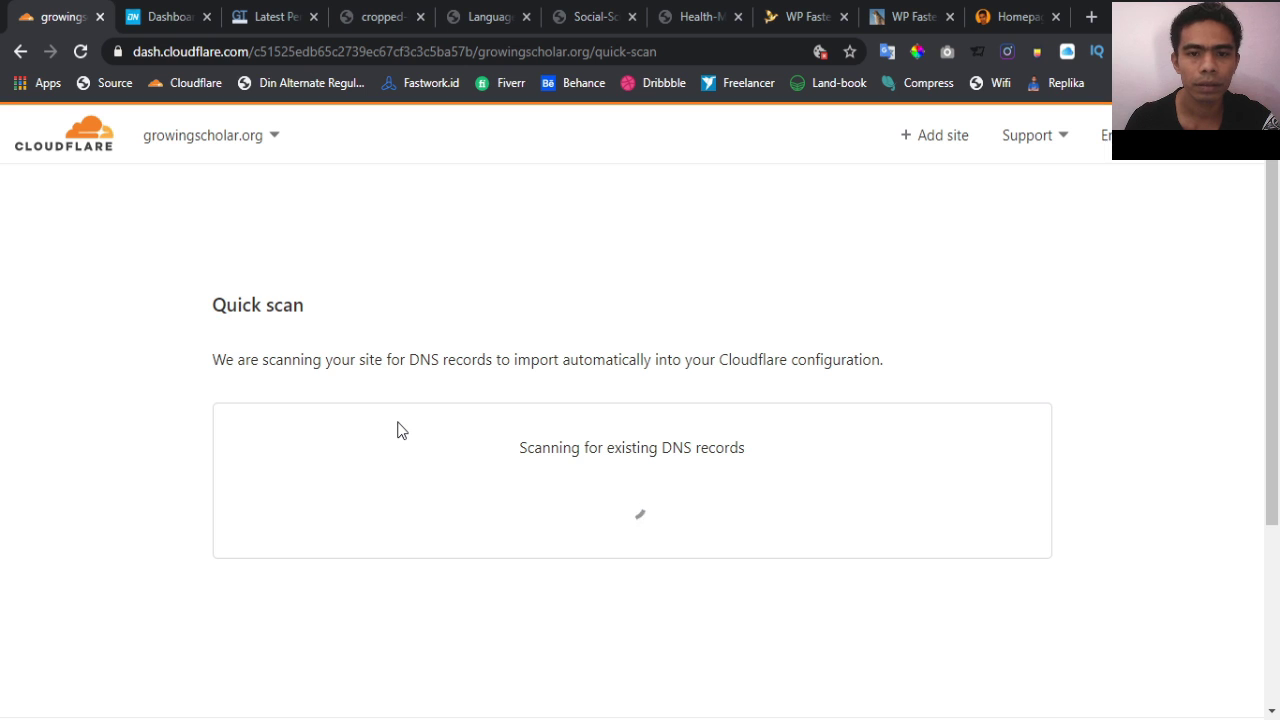
Scroll through the ten scanned records in the Review your DNS records table
scroll(397, 430, "down", 1)
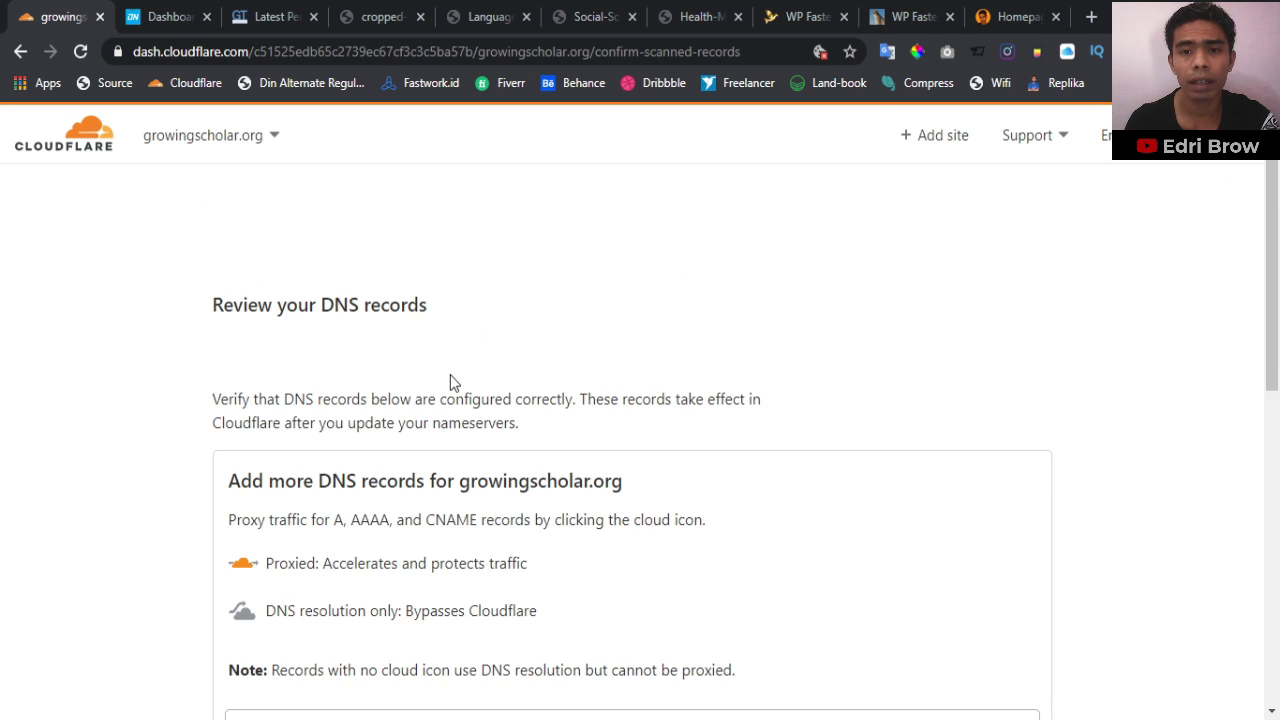
scroll(450, 381, "down", 2)
scroll(450, 380, "down", 3)
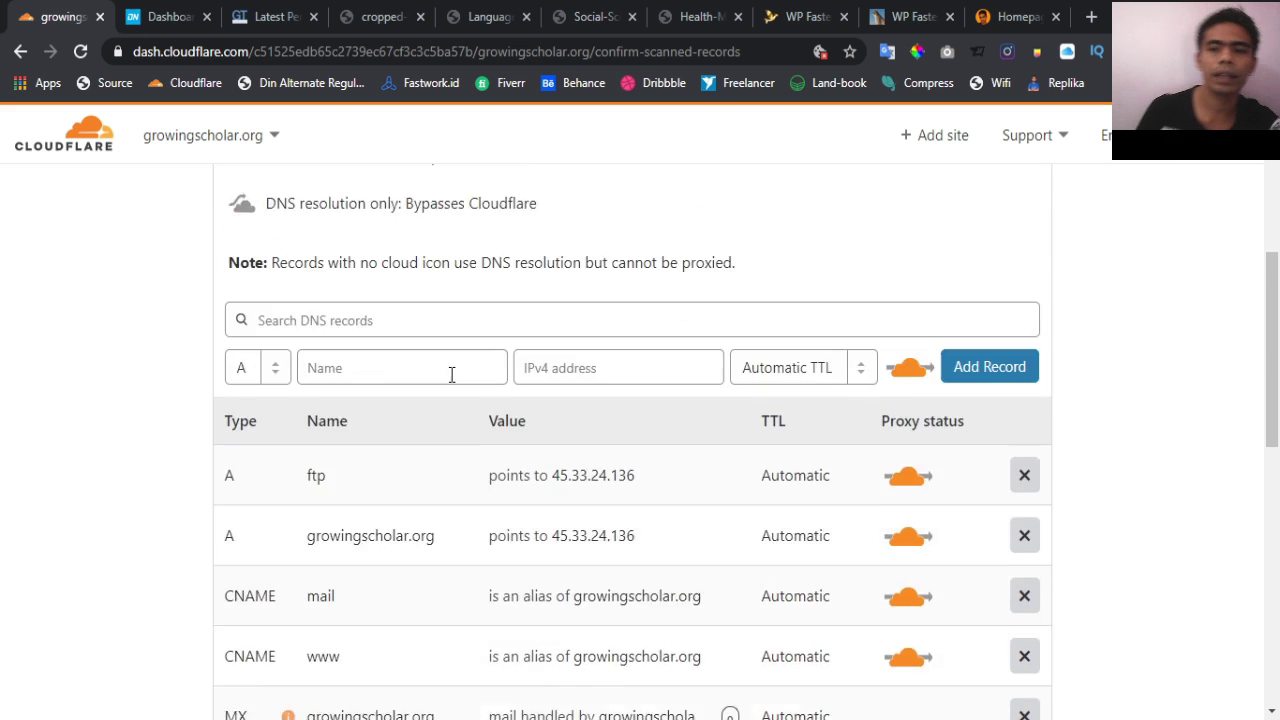
scroll(451, 374, "up", 3)
scroll(451, 371, "up", 1)
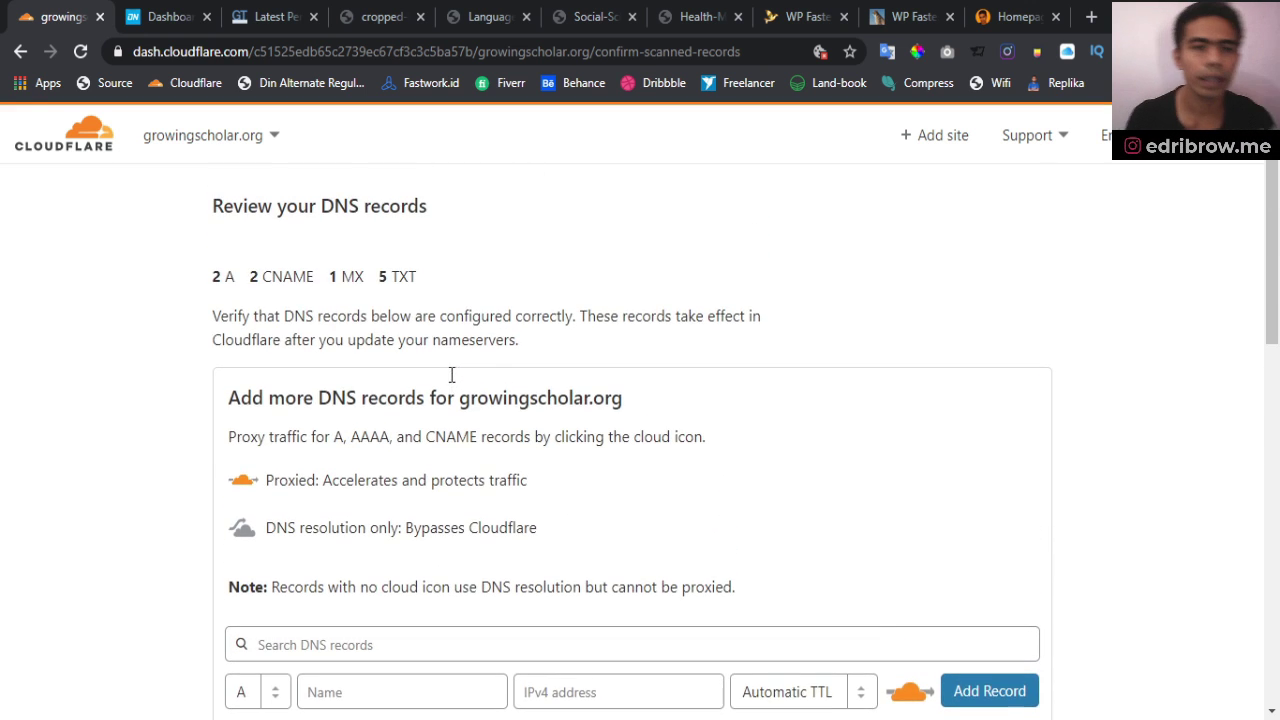
scroll(425, 360, "up", 1)
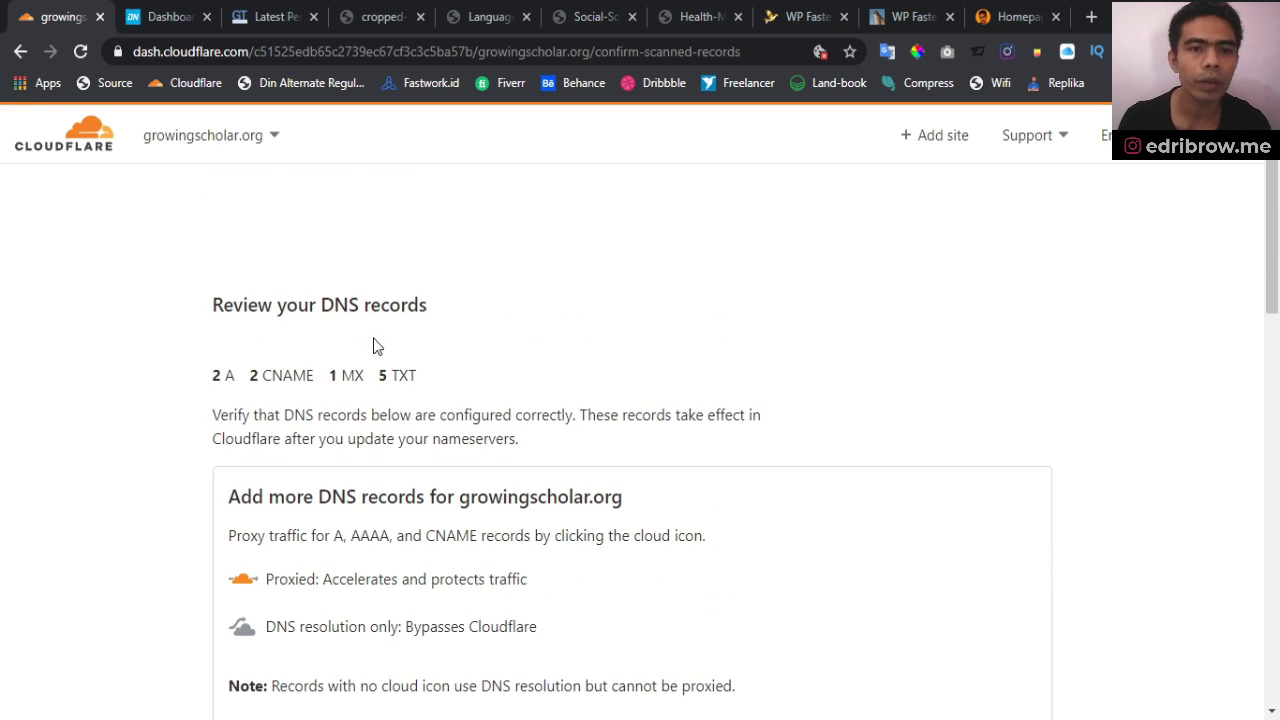
scroll(494, 330, "down", 2)
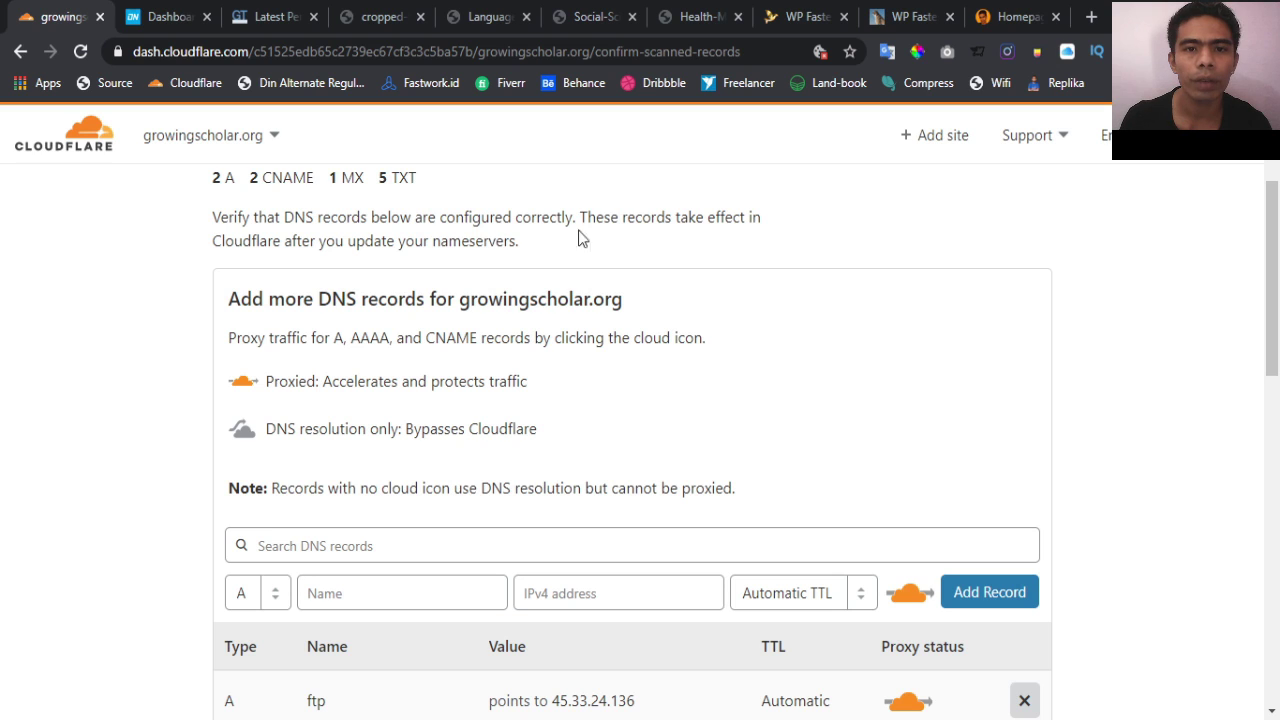
scroll(594, 346, "down", 1)
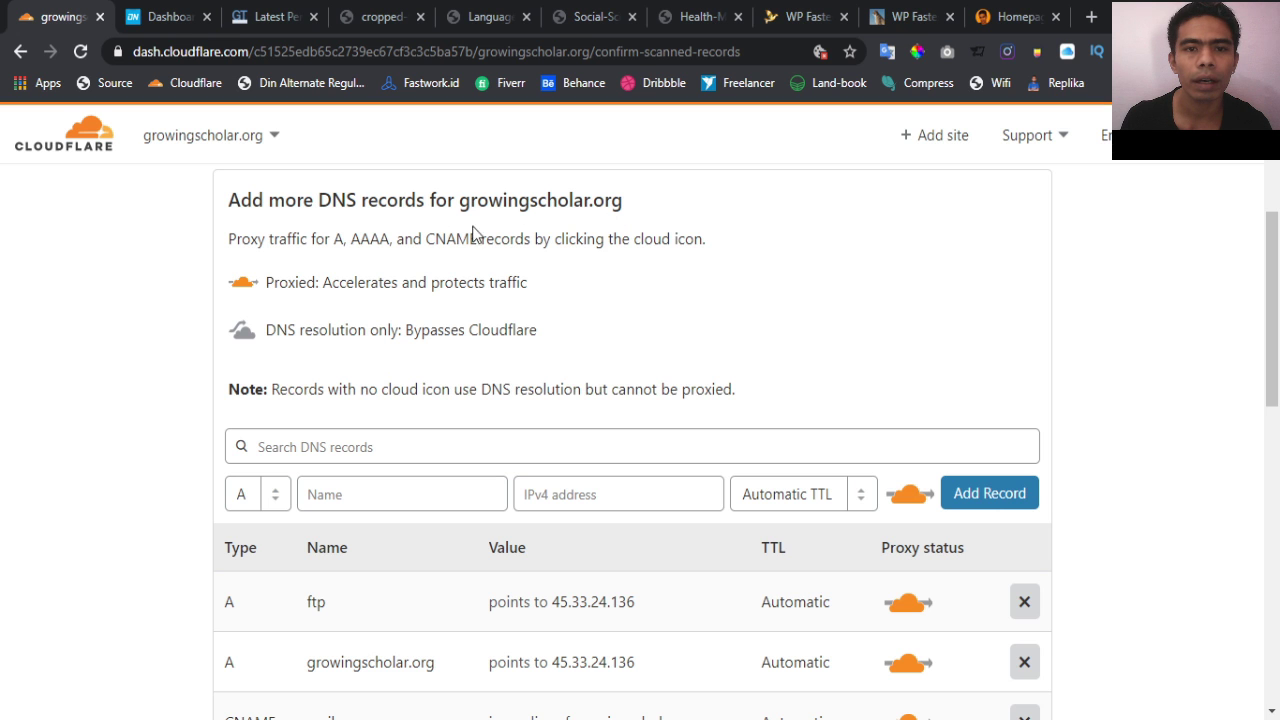
scroll(523, 413, "down", 3)
scroll(523, 411, "down", 4)
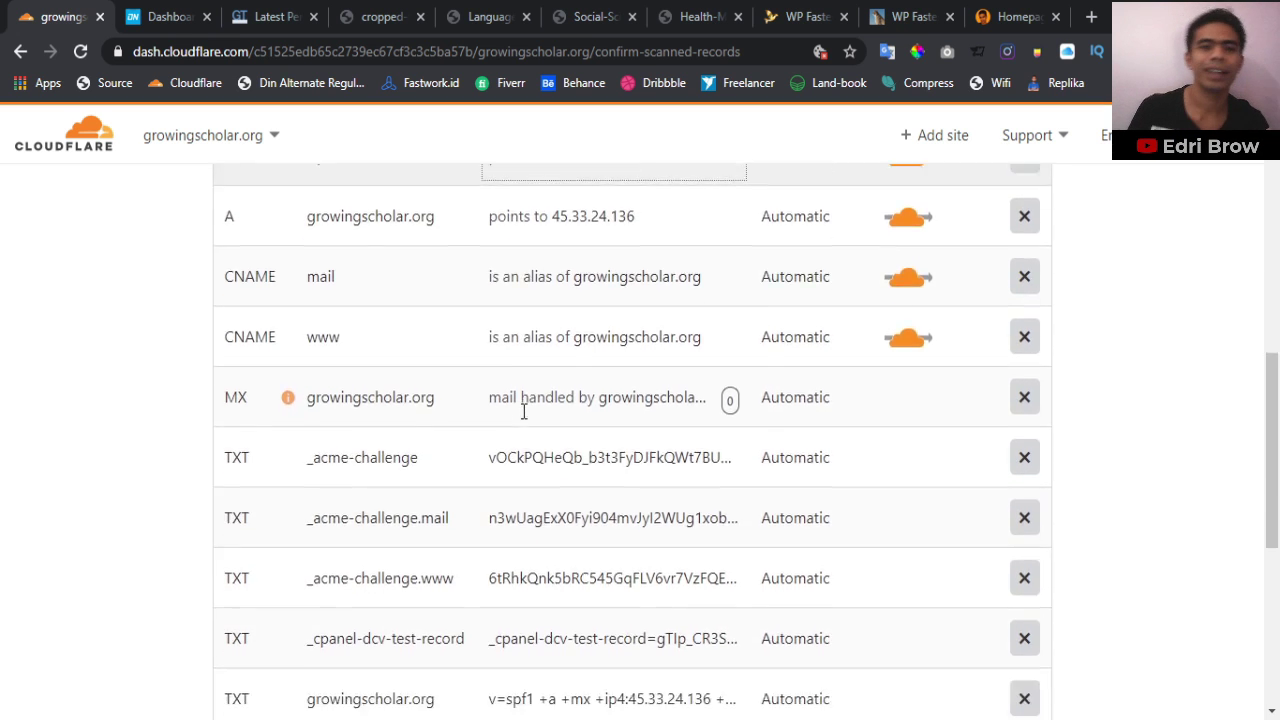
scroll(523, 411, "up", 6)
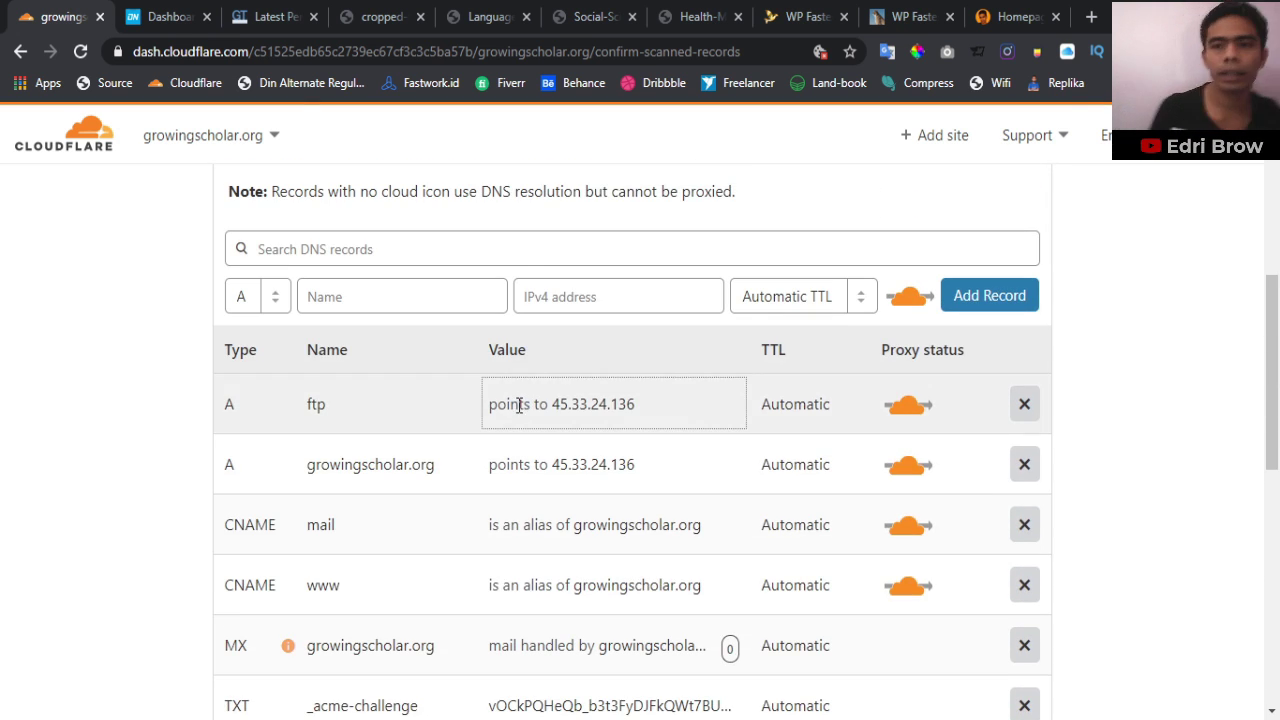
scroll(523, 411, "down", 1)
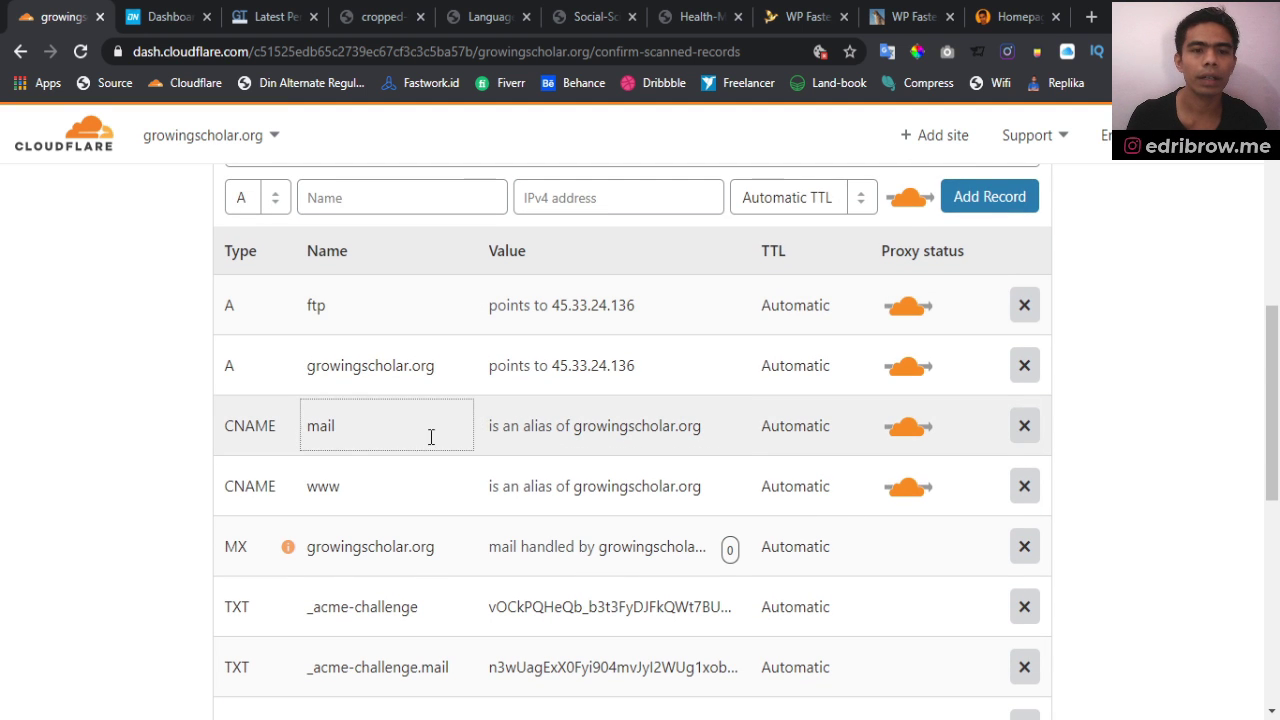
scroll(397, 451, "down", 2)
scroll(578, 403, "up", 6)
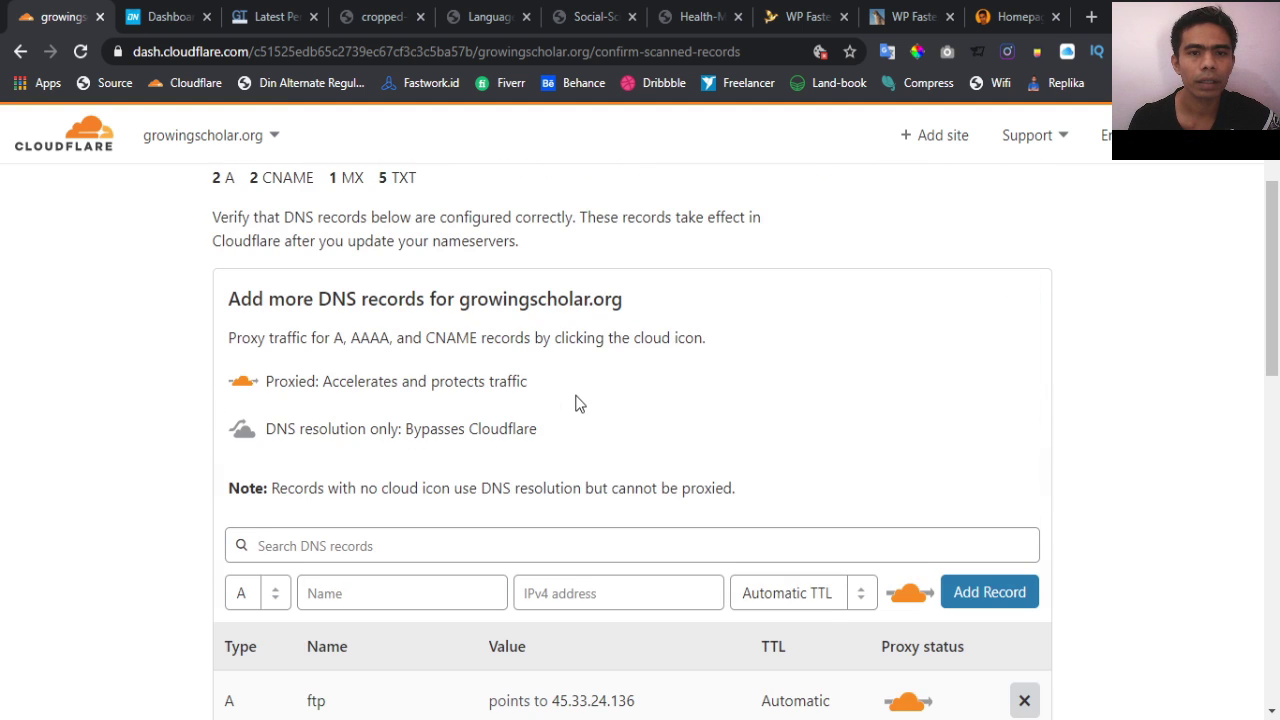
scroll(578, 403, "down", 10)
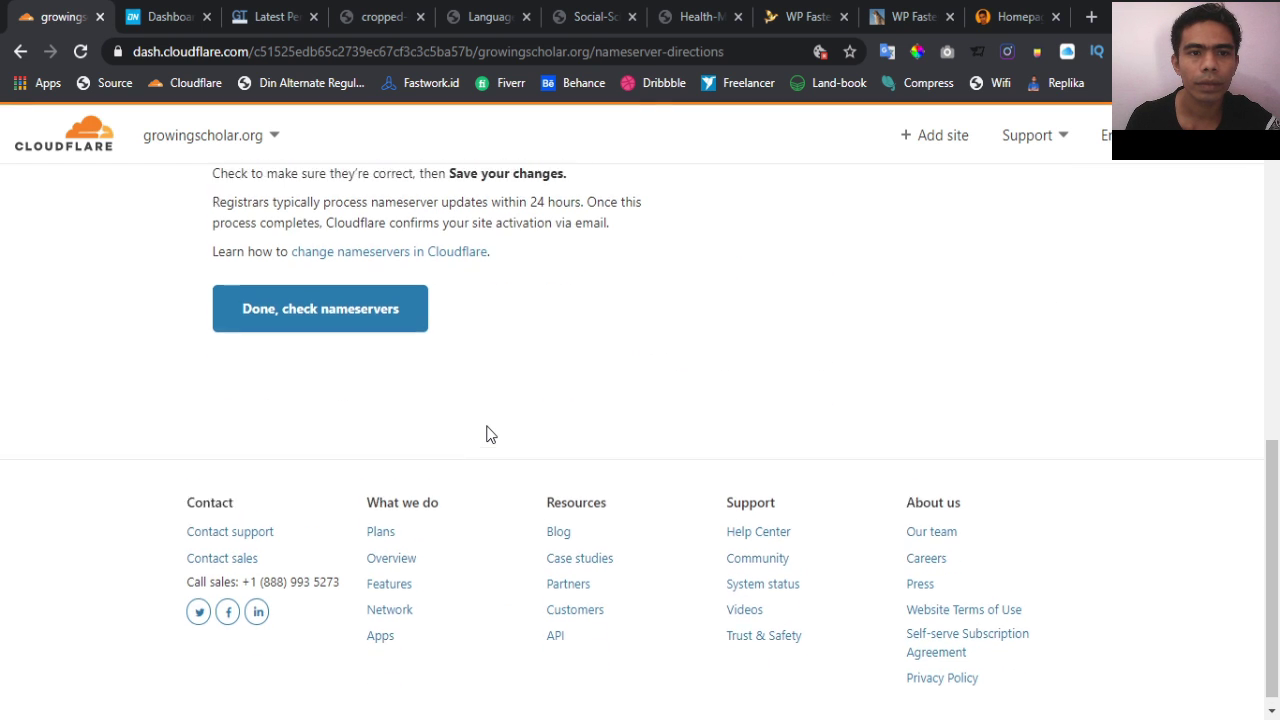
Review the directions replacing ns1/ns2.domainesia.net with Cloudflare nameservers, and select coco.ns.cloudflare.com
scroll(490, 434, "up", 3)
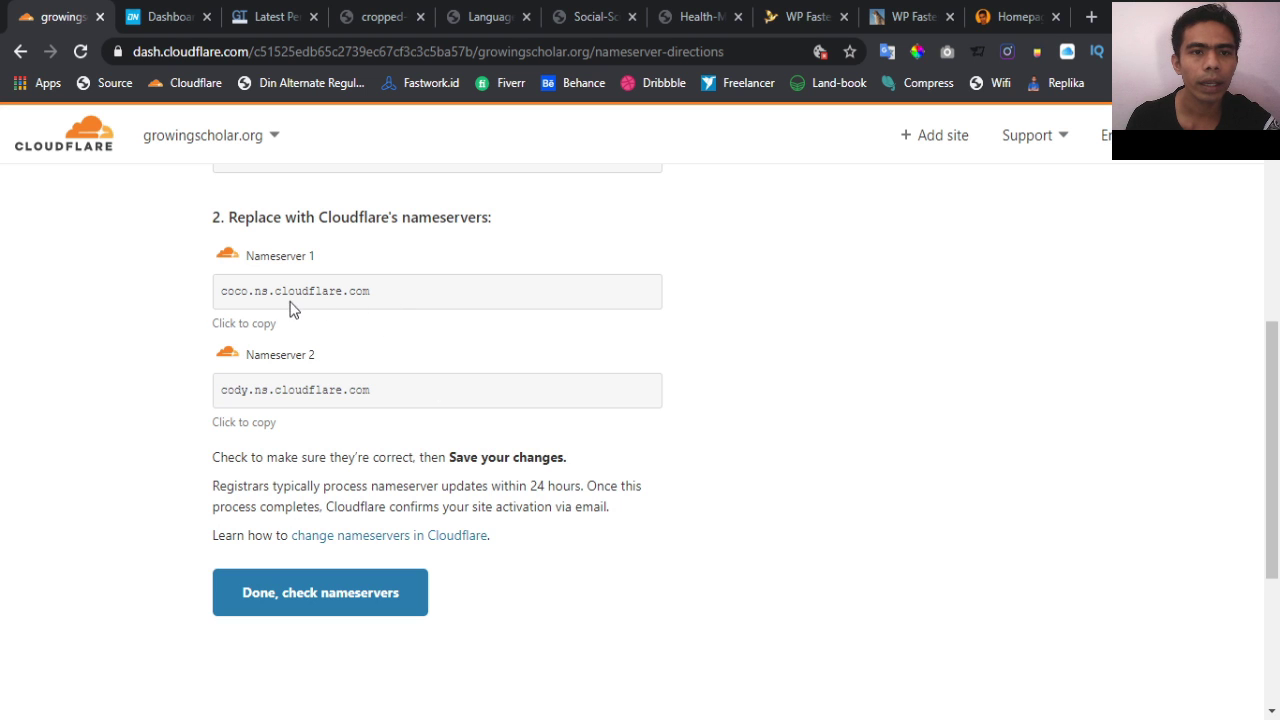
scroll(328, 350, "up", 2)
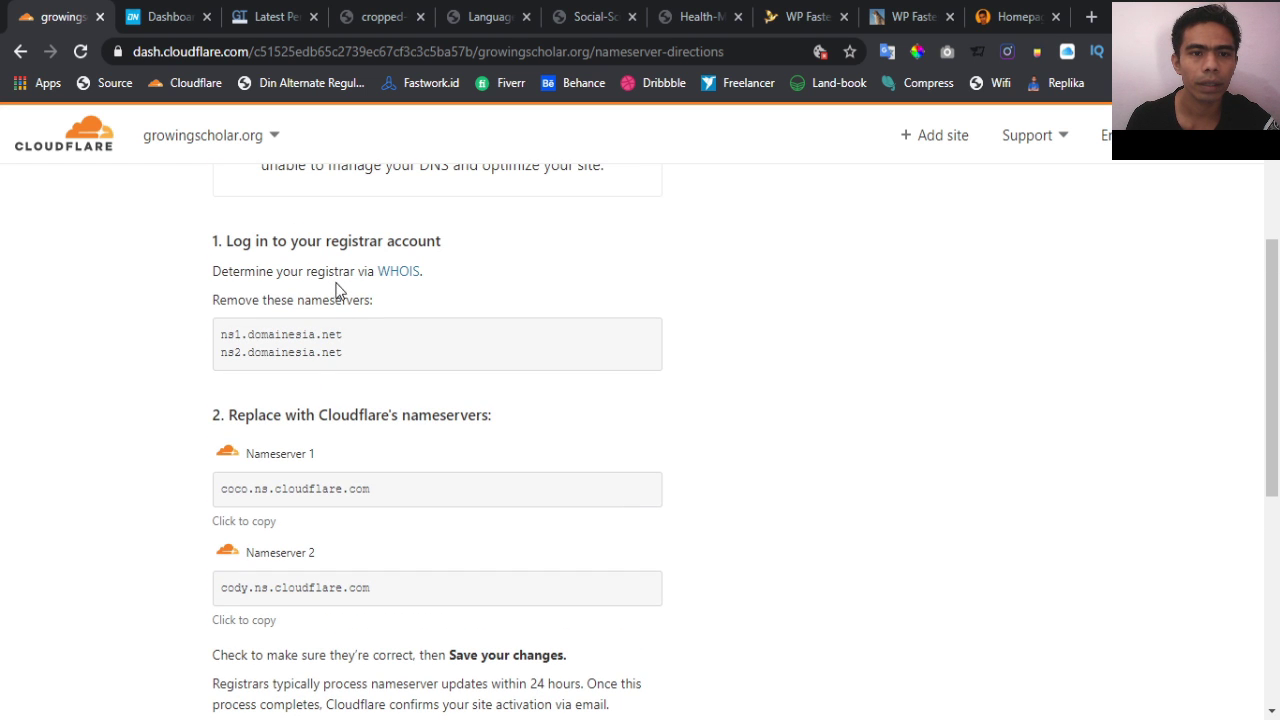
scroll(397, 422, "up", 1)
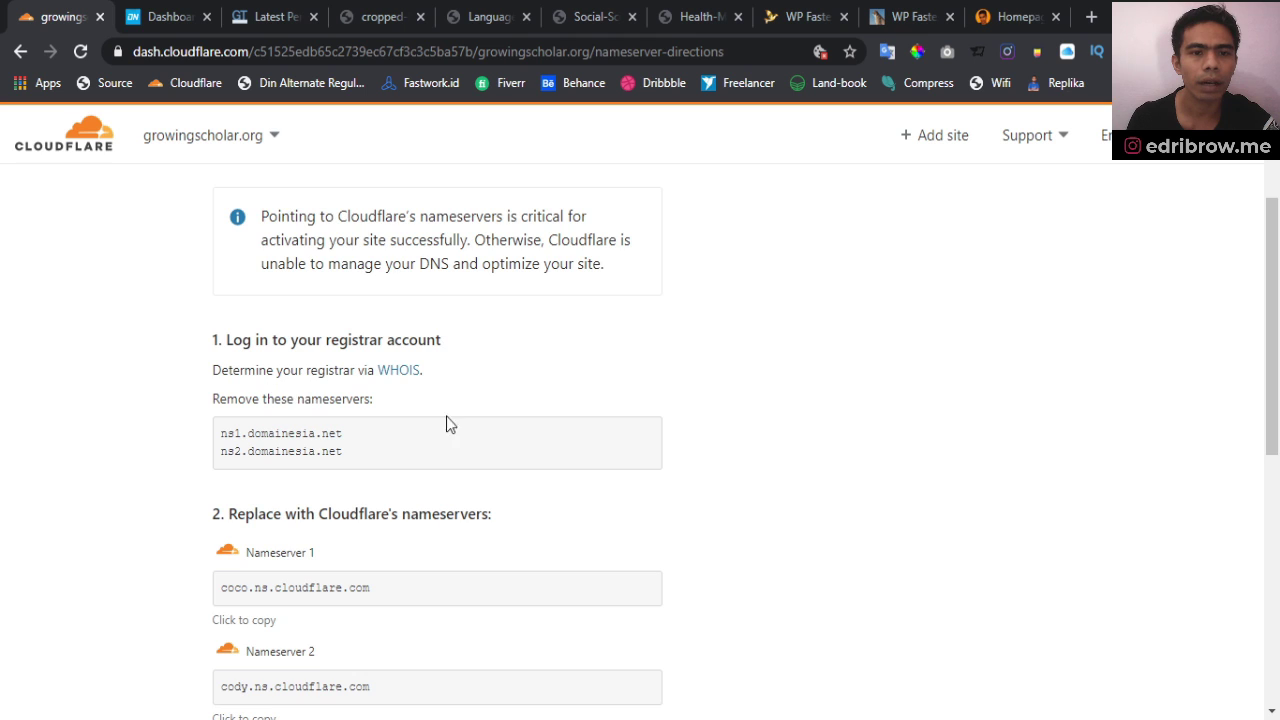
scroll(447, 418, "down", 1)
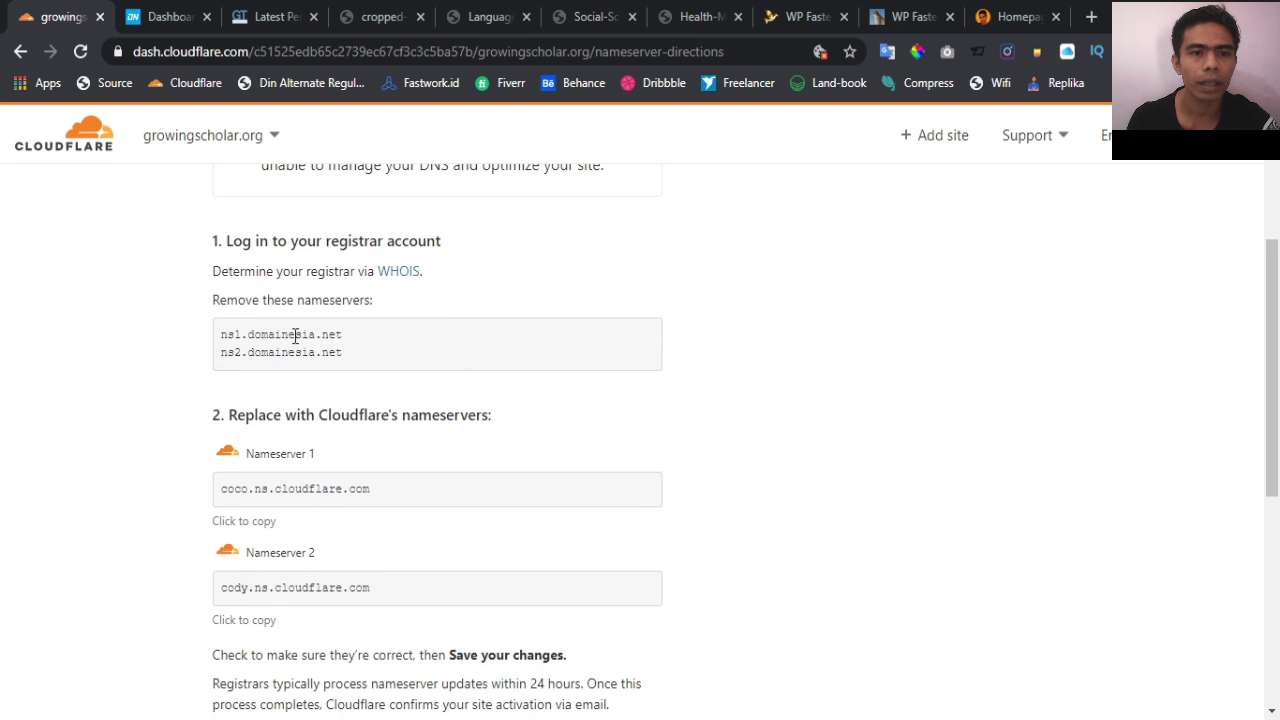
triple_click(251, 339)
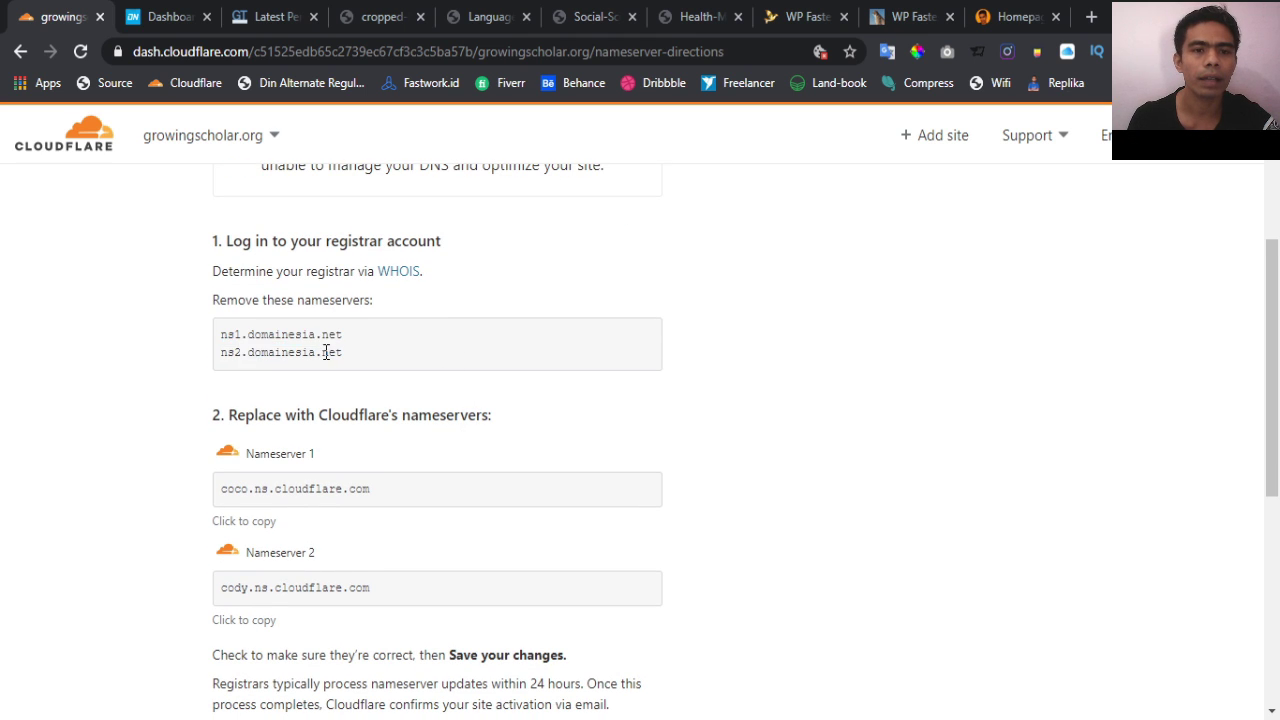
triple_click(326, 352)
left_click(485, 360)
scroll(470, 358, "down", 2)
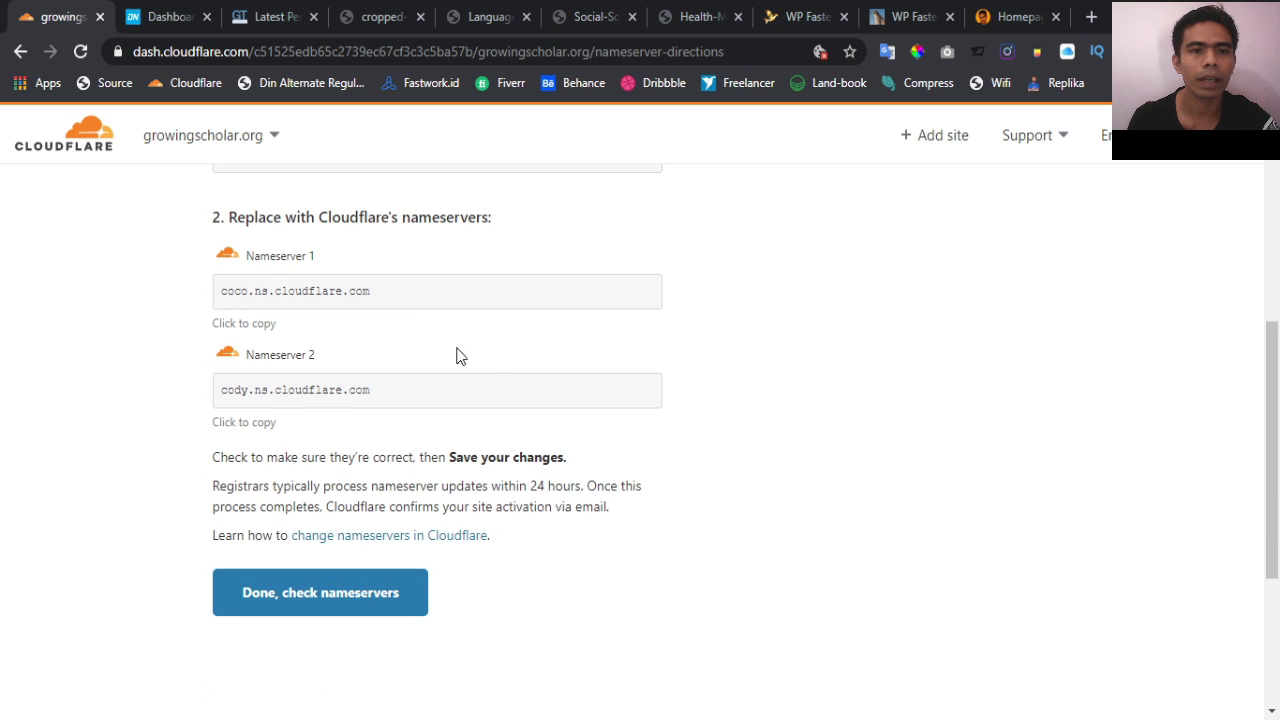
scroll(379, 290, "up", 1)
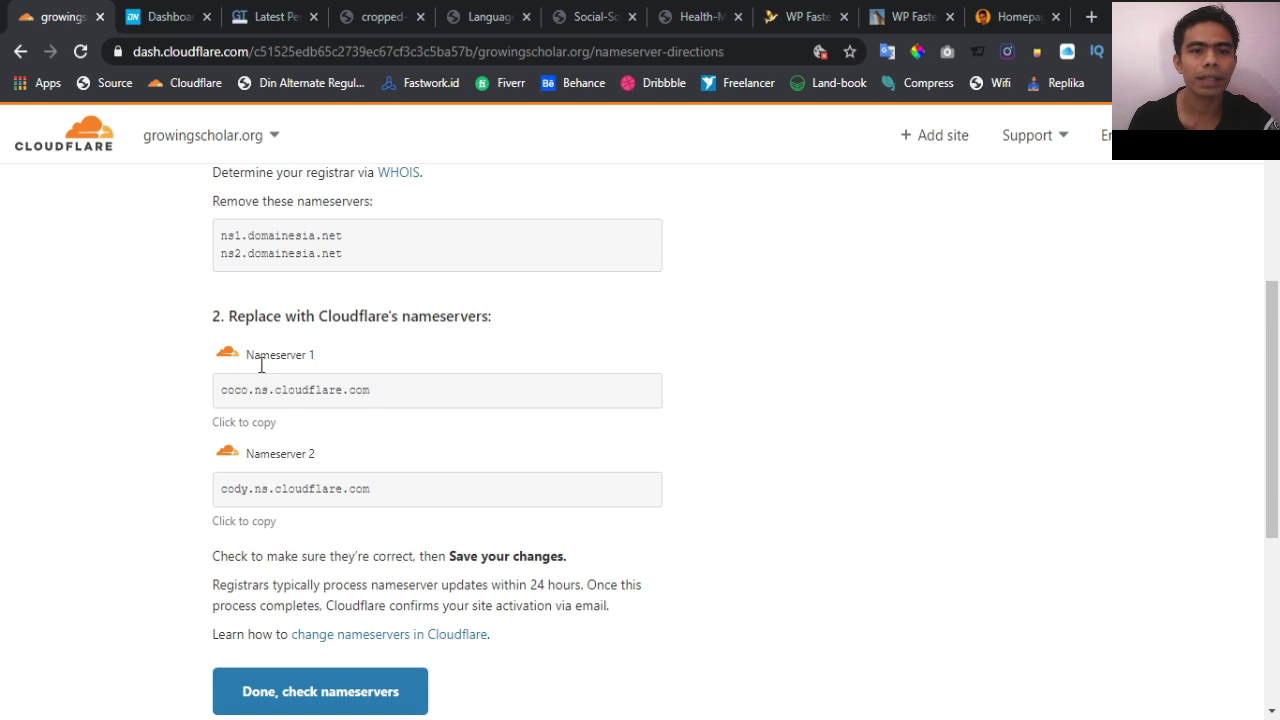
triple_click(307, 390)
key("ctrl+c")
Sign in to DomaiNesia and open growingscholar.org from the My Domains list
left_click(168, 10)
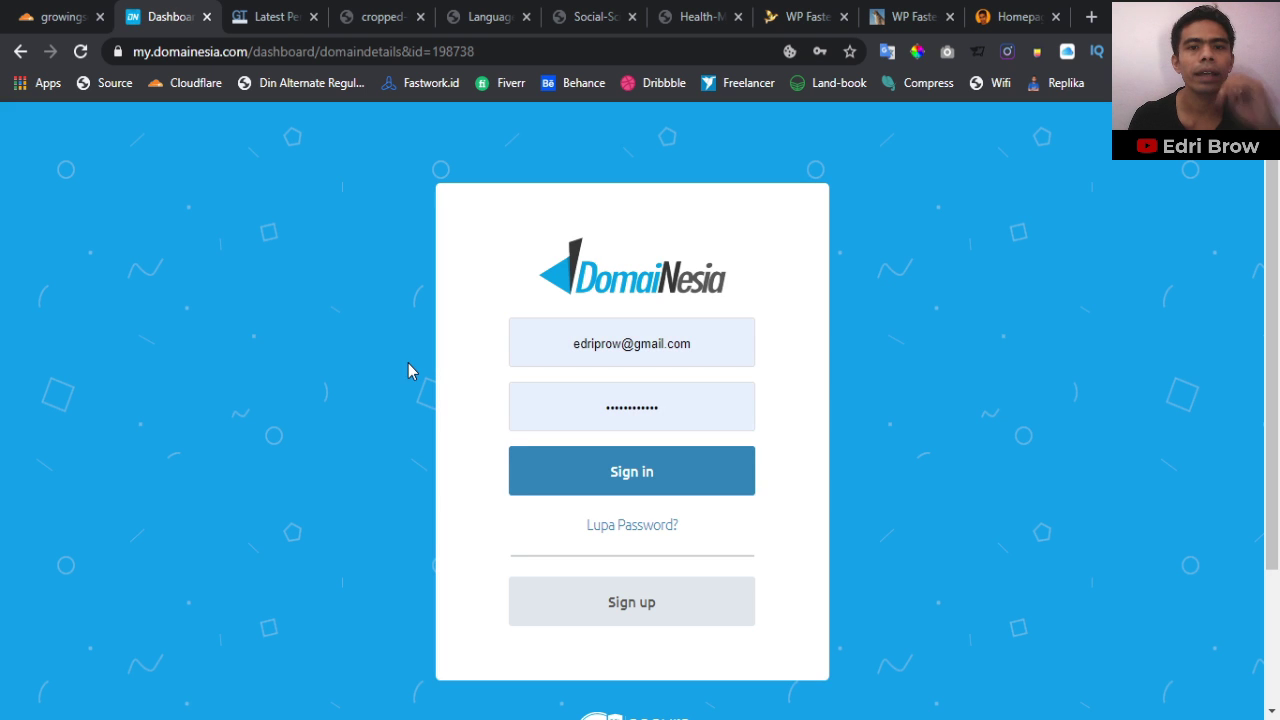
left_click(589, 468)
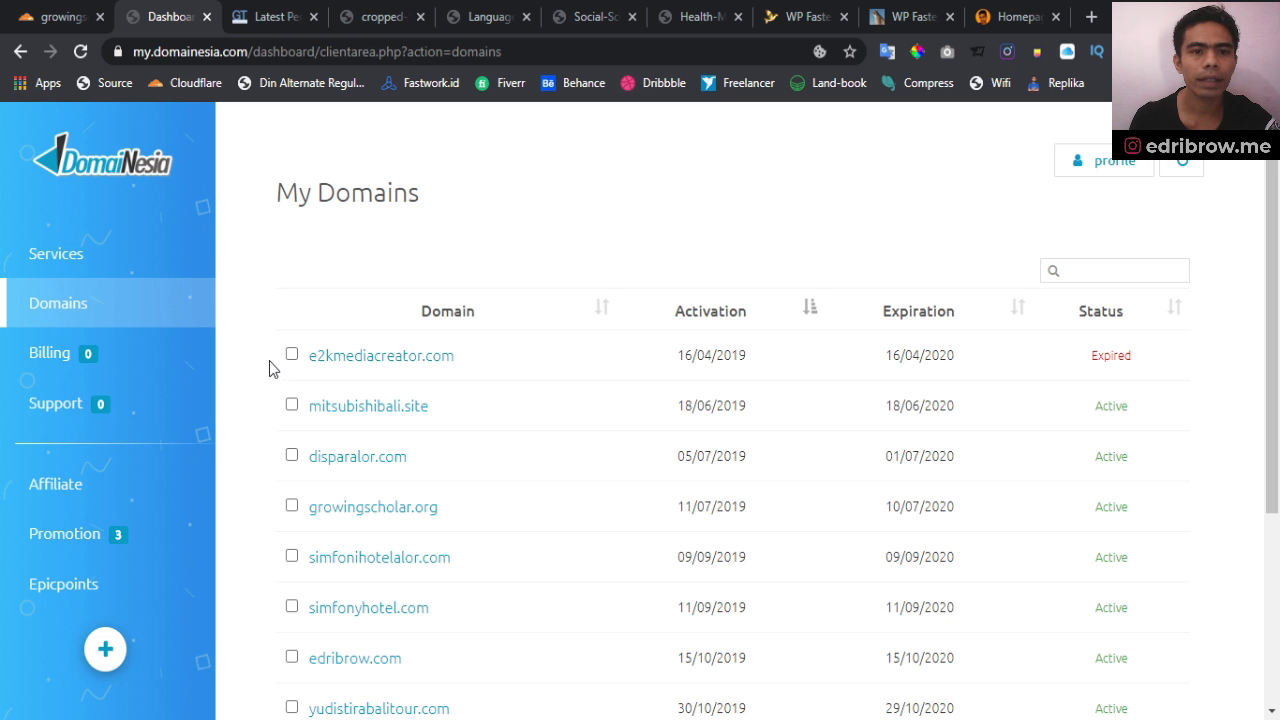
left_click(64, 266)
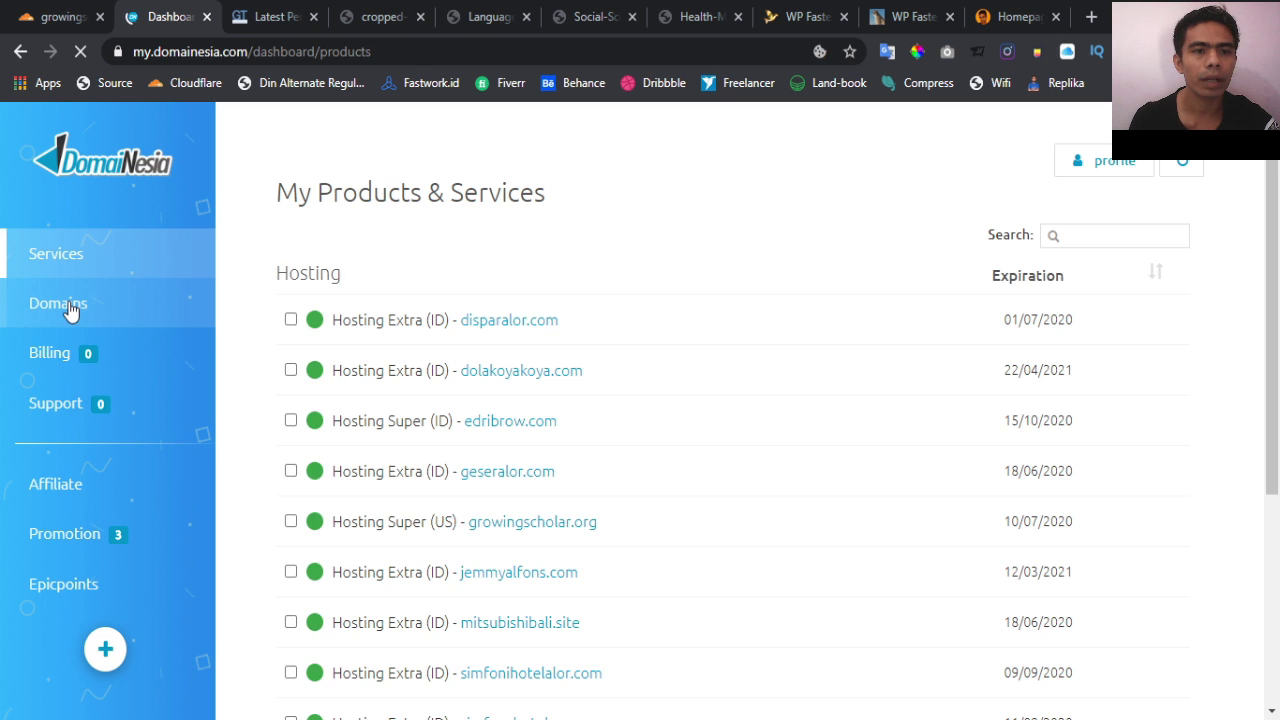
left_click(71, 305)
scroll(554, 383, "down", 1)
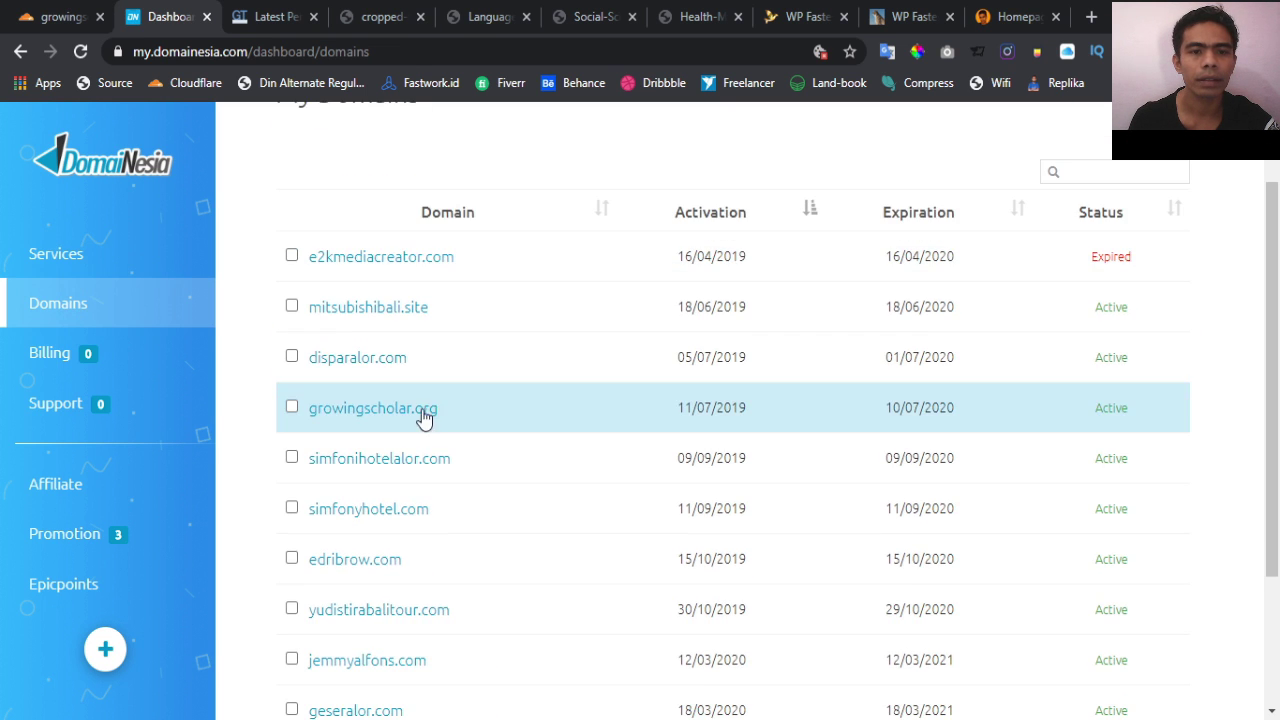
left_click(344, 410)
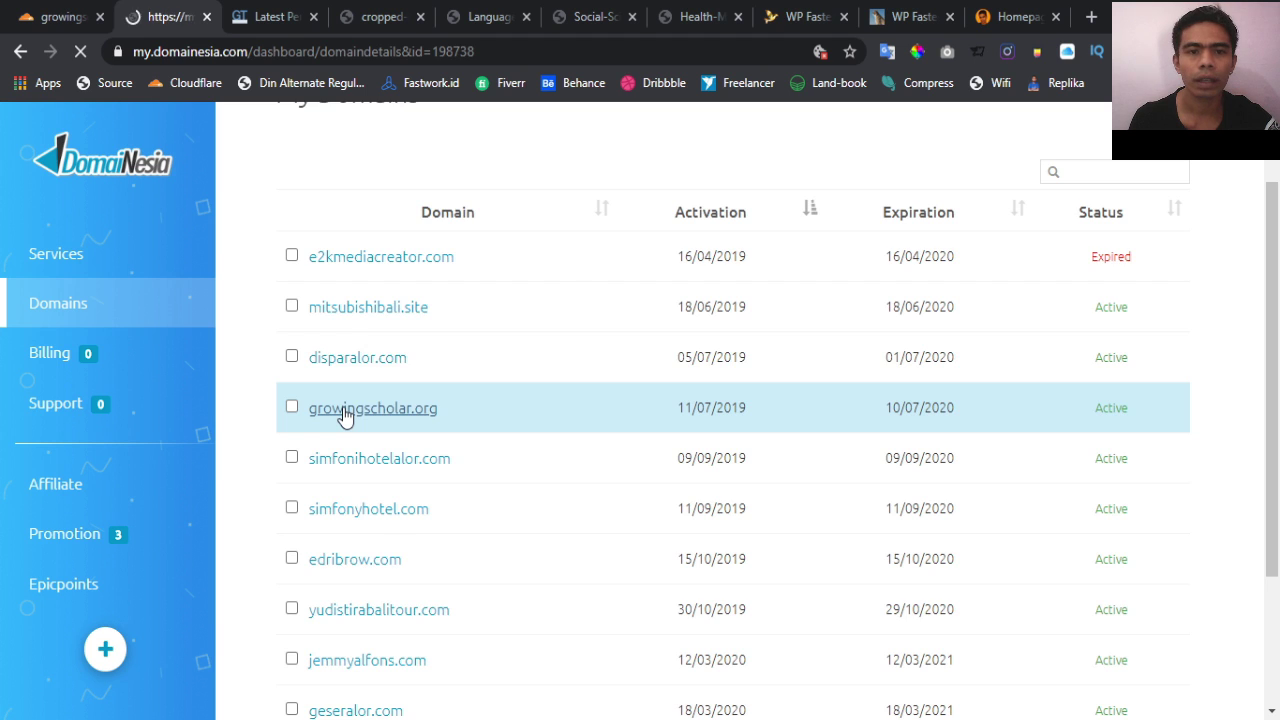
Choose custom nameservers and paste coco.ns.cloudflare.com as nameserver 1
left_click(405, 285)
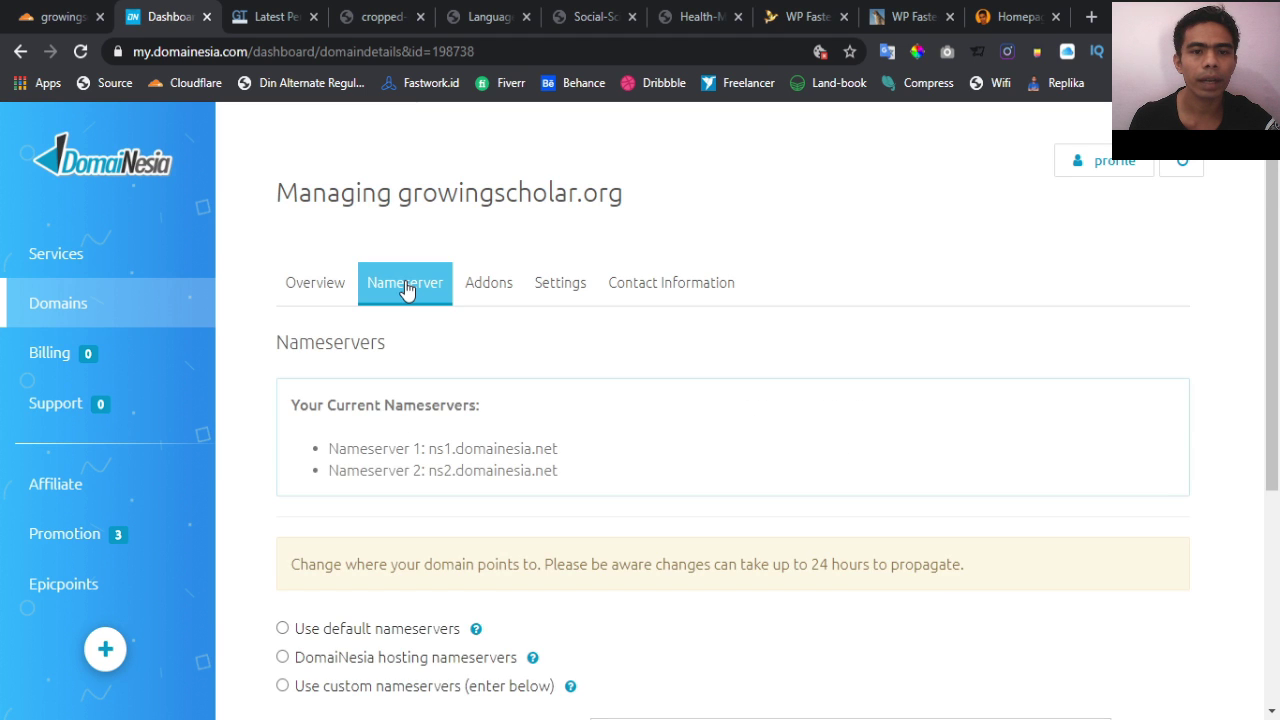
scroll(405, 287, "down", 2)
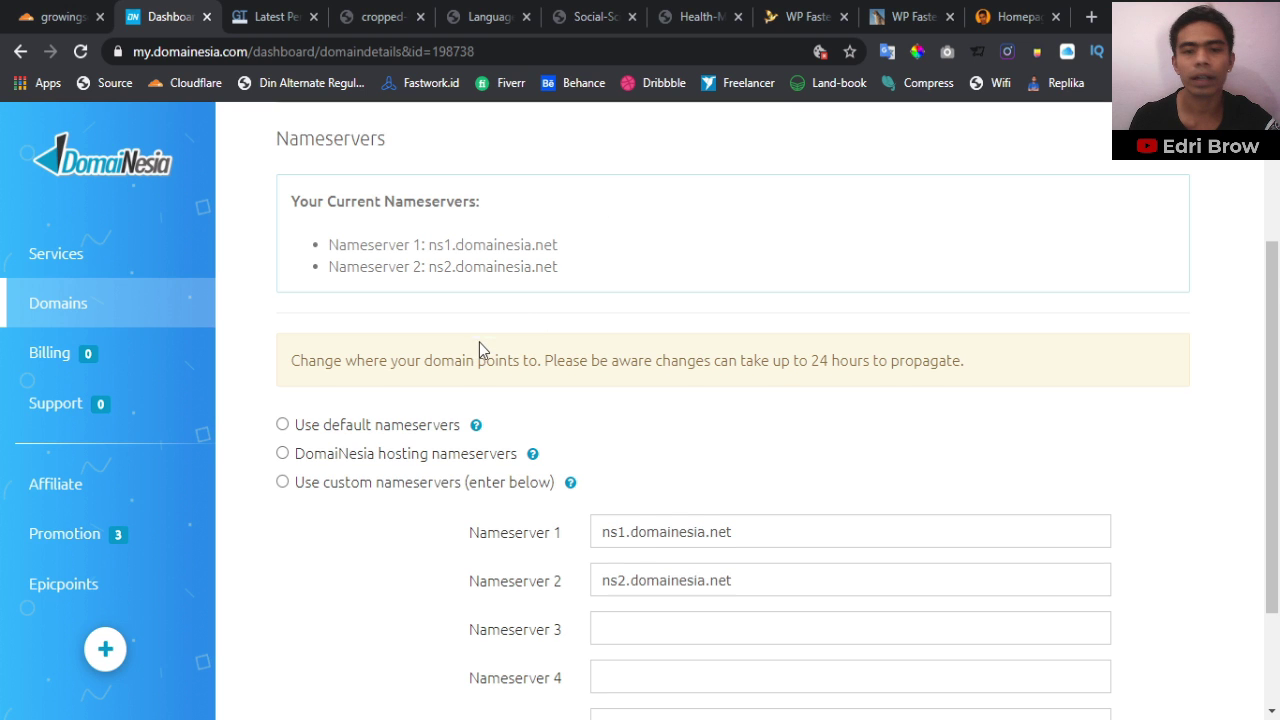
scroll(479, 342, "down", 1)
scroll(350, 410, "down", 1)
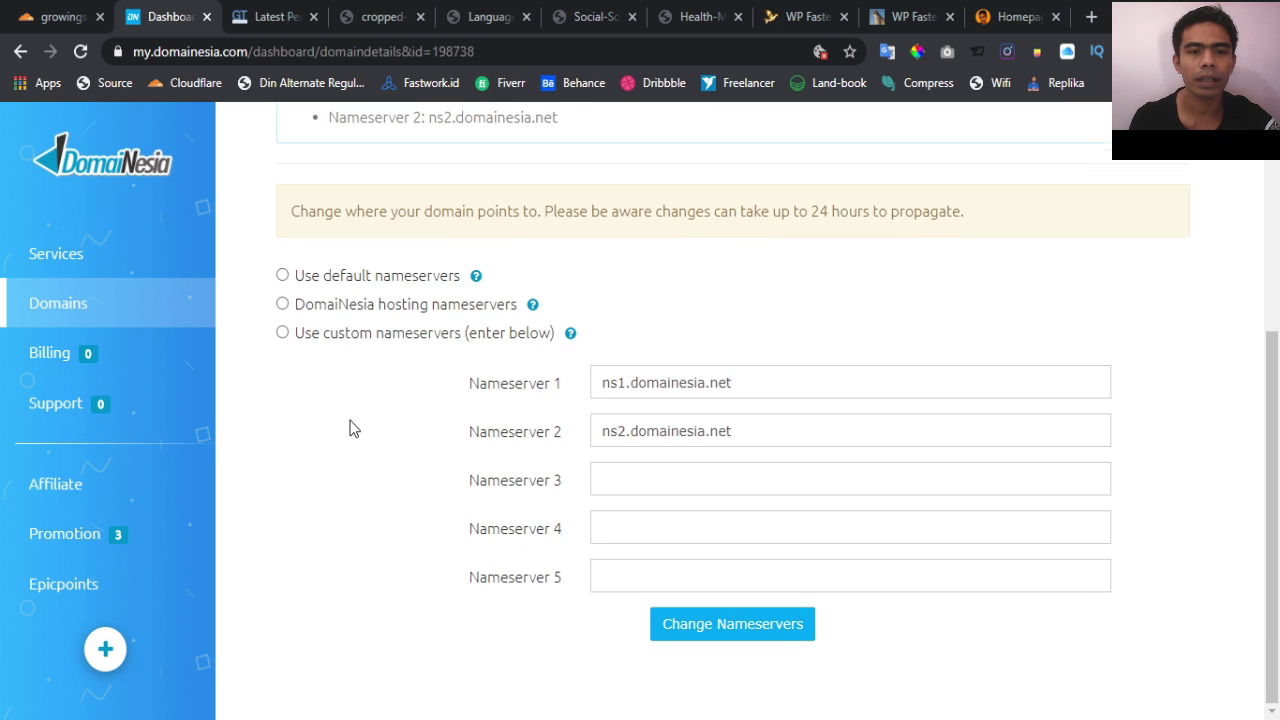
left_click(345, 338)
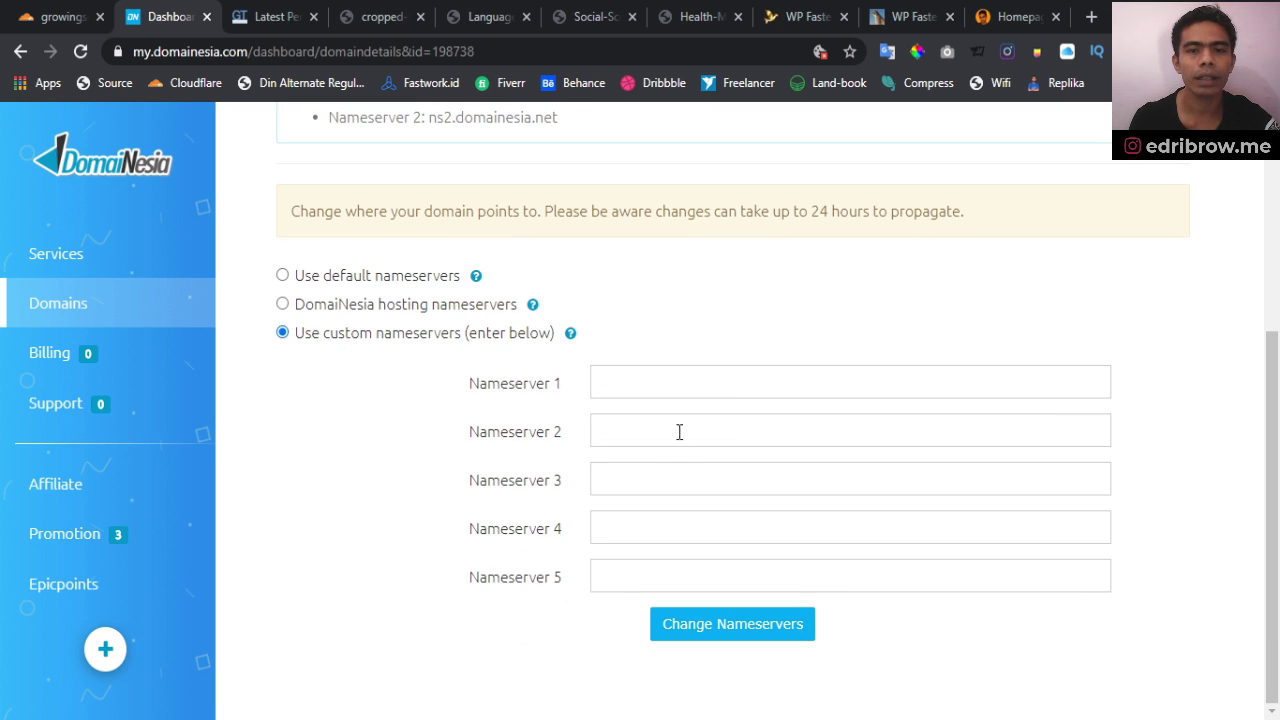
left_click(680, 383)
key("ctrl+v")
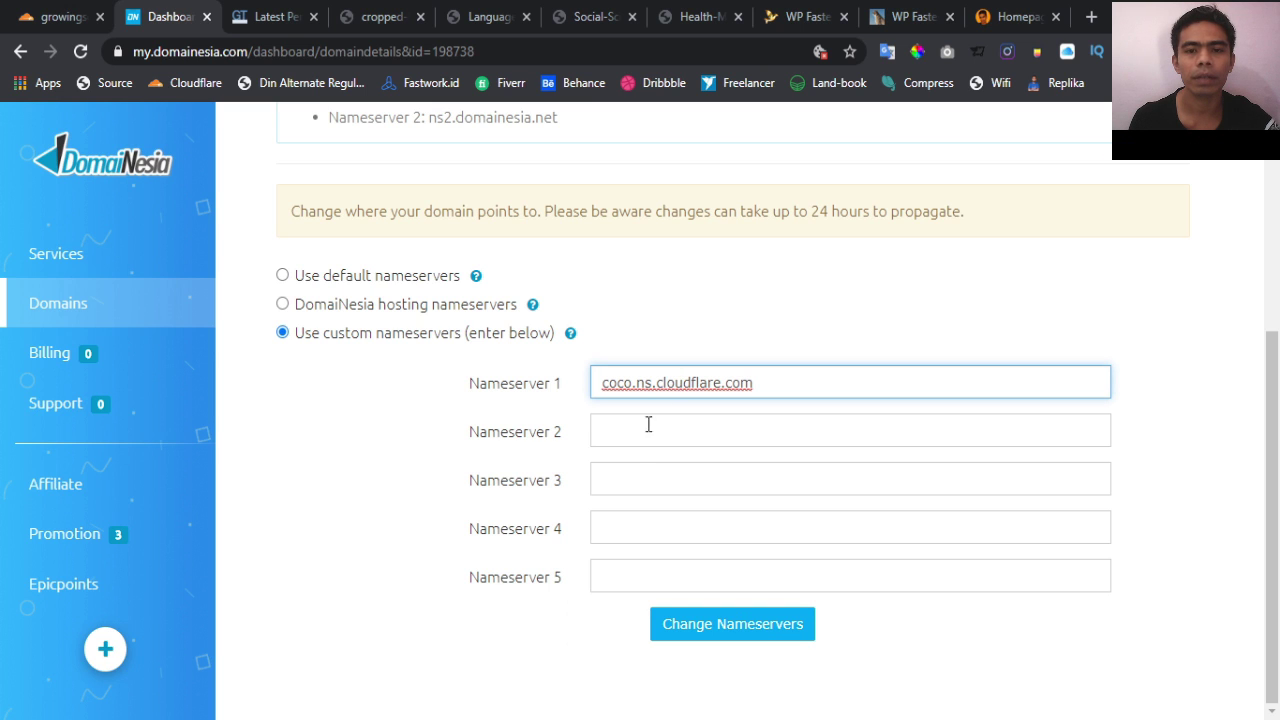
left_click(619, 432)
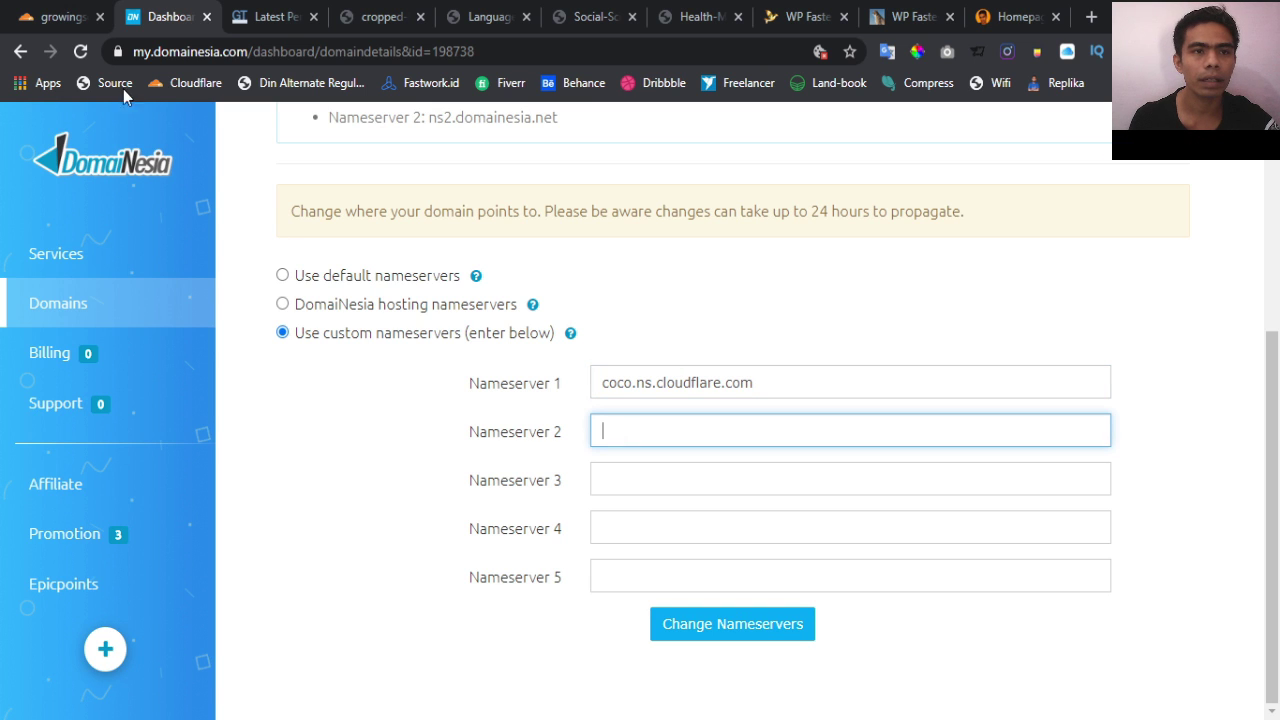
Copy cody.ns.cloudflare.com from Cloudflare, paste it as nameserver 2, and save
left_click(58, 16)
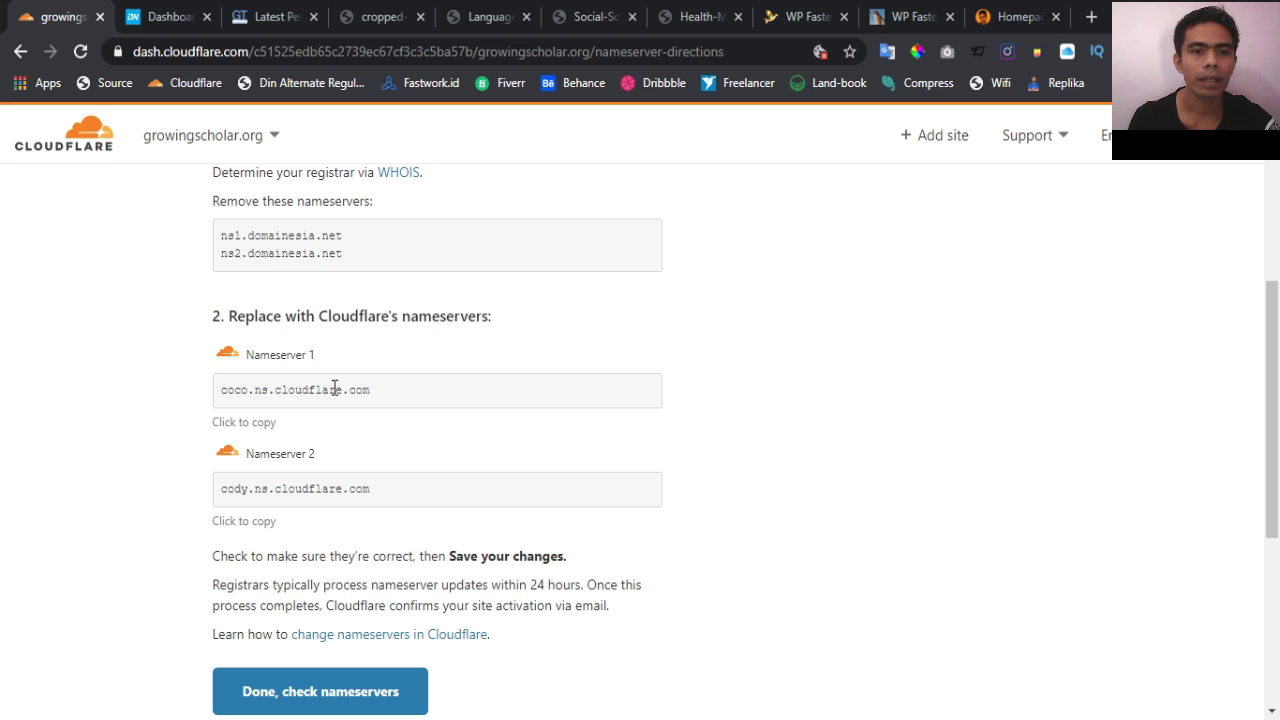
left_click(258, 522)
key("ctrl+c")
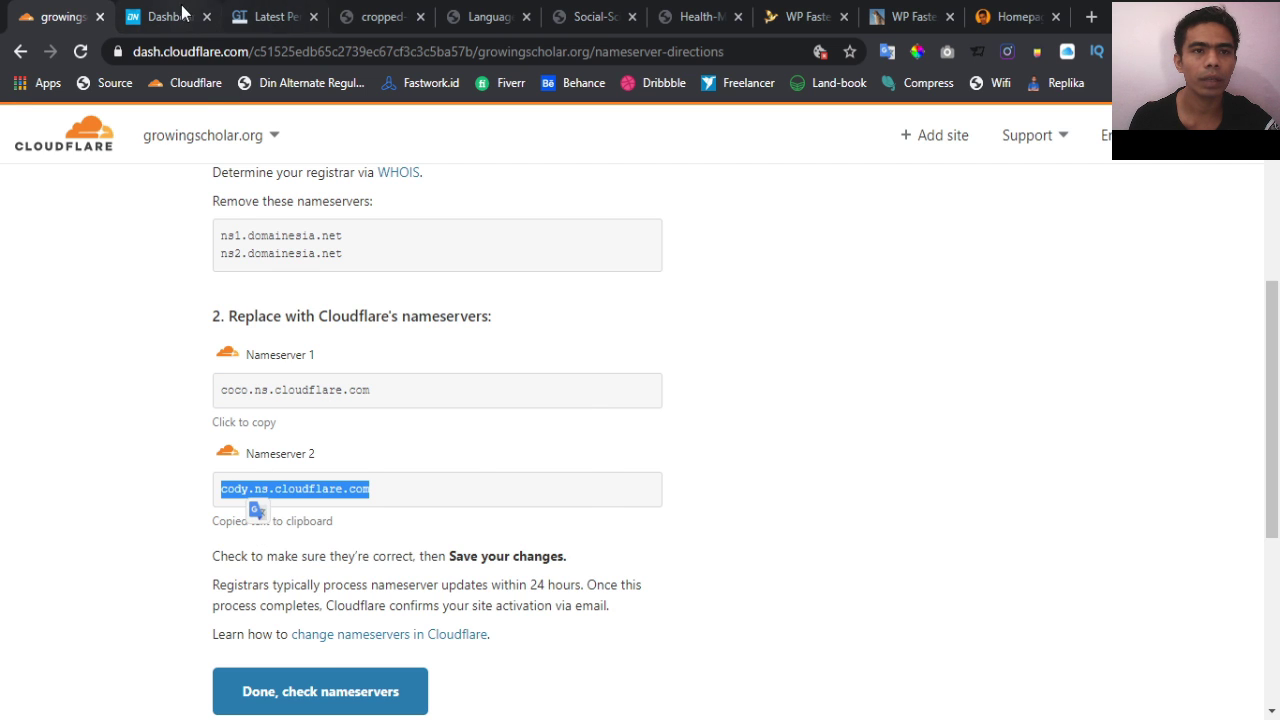
left_click(165, 16)
key("ctrl+v")
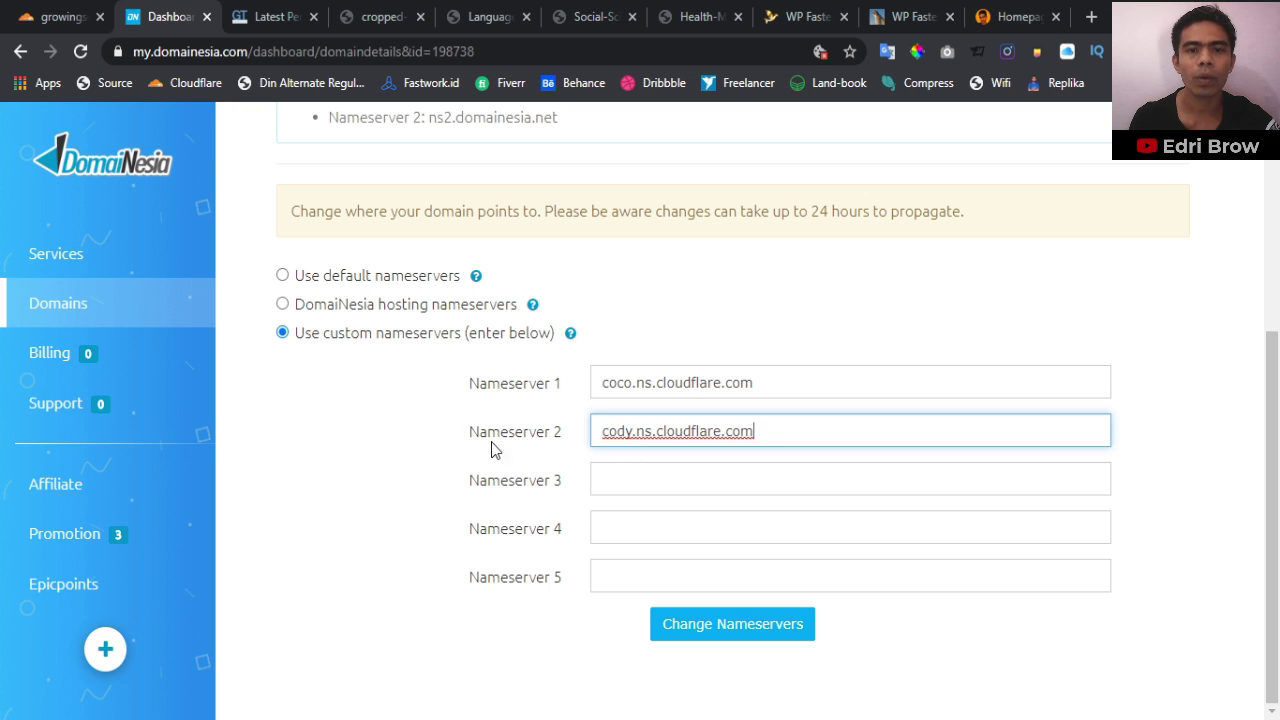
left_click(744, 634)
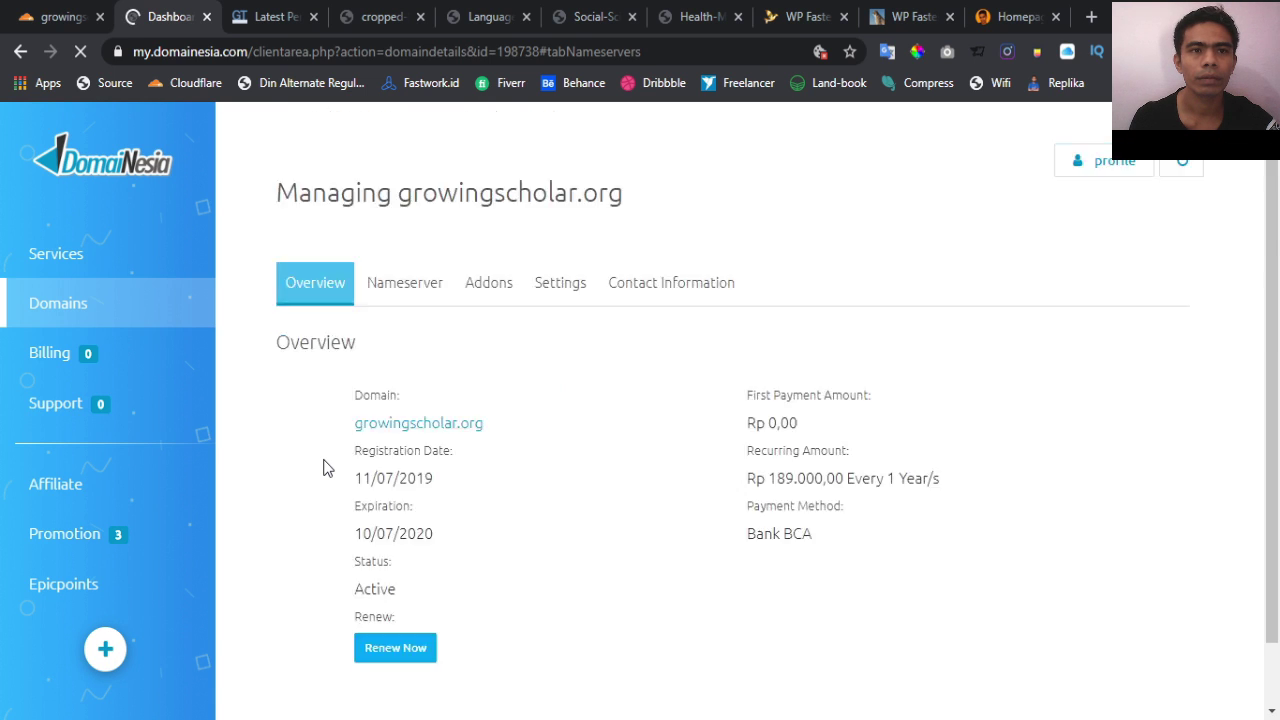
scroll(473, 496, "down", 2)
scroll(473, 506, "up", 2)
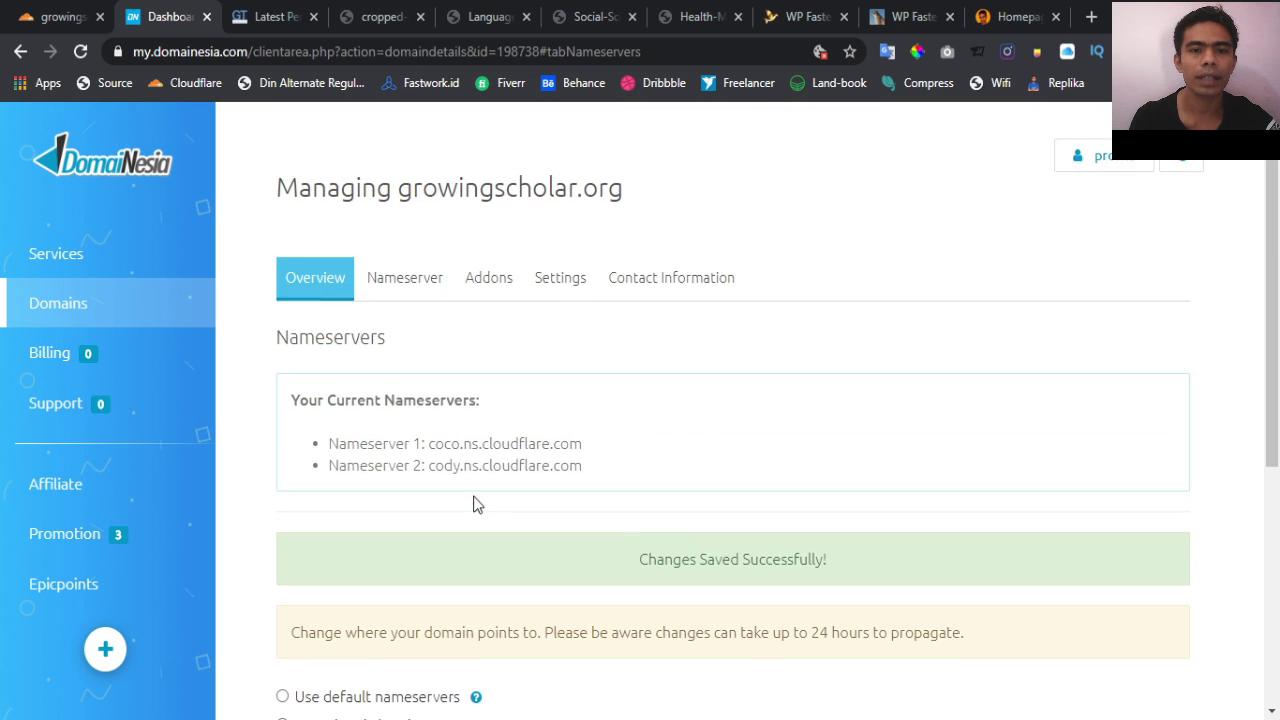
left_click(264, 14)
Back in Cloudflare, confirm the nameservers are updated and continue setup
left_click(42, 12)
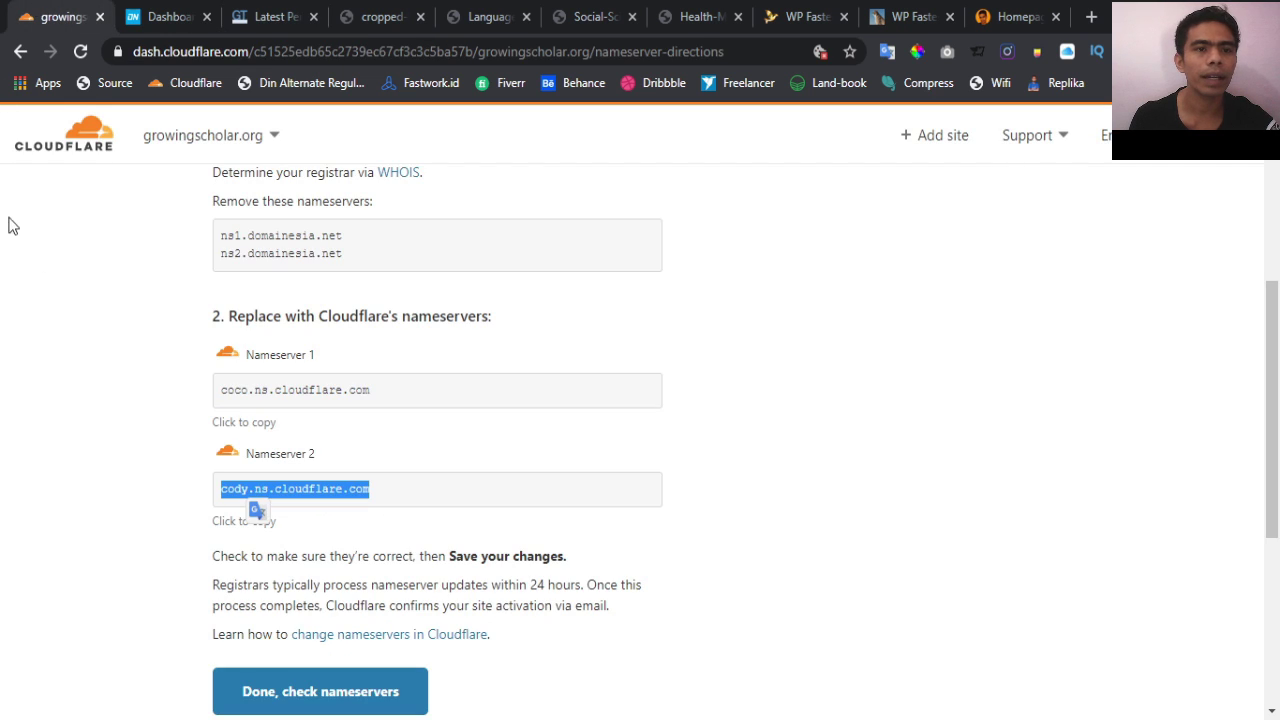
scroll(95, 365, "down", 2)
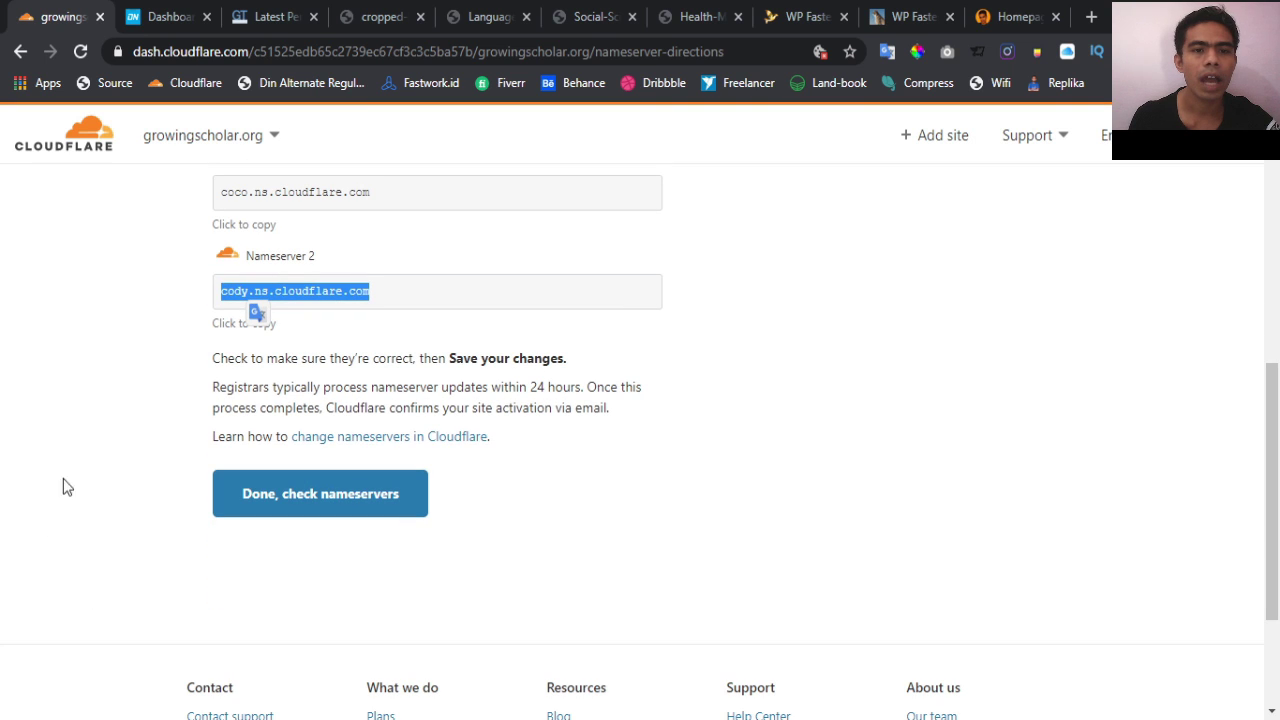
left_click(837, 537)
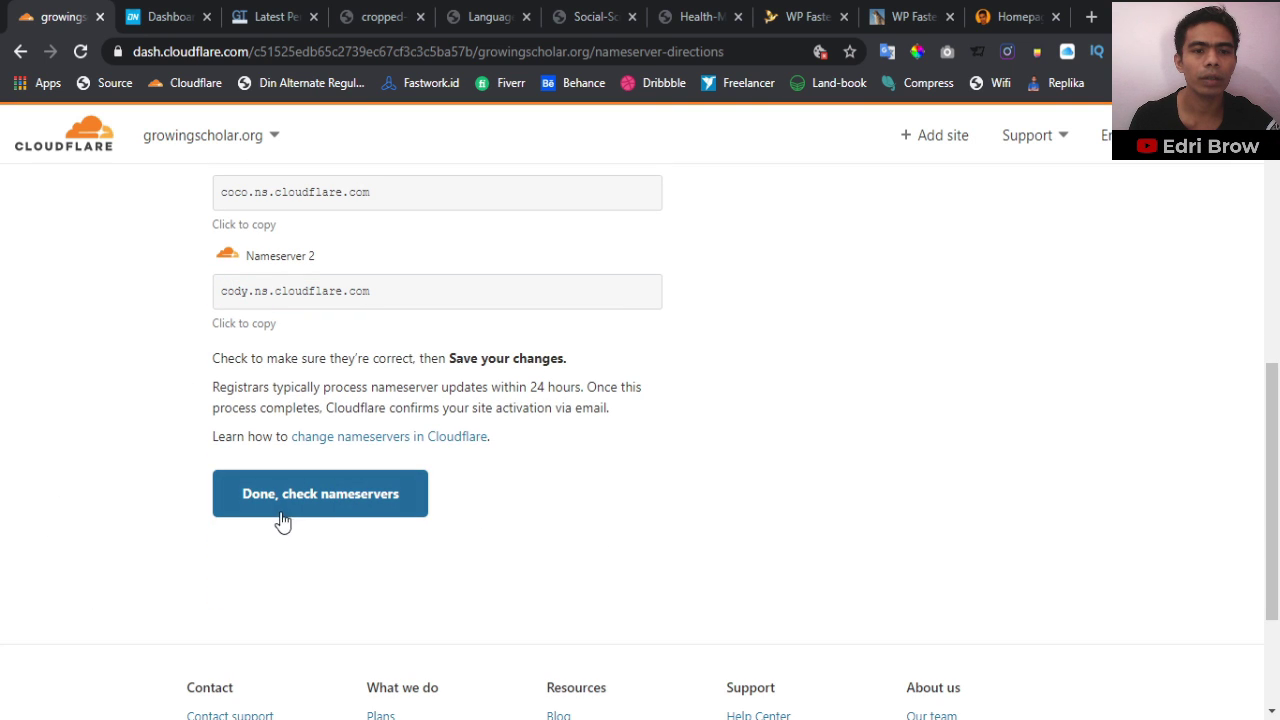
left_click(362, 494)
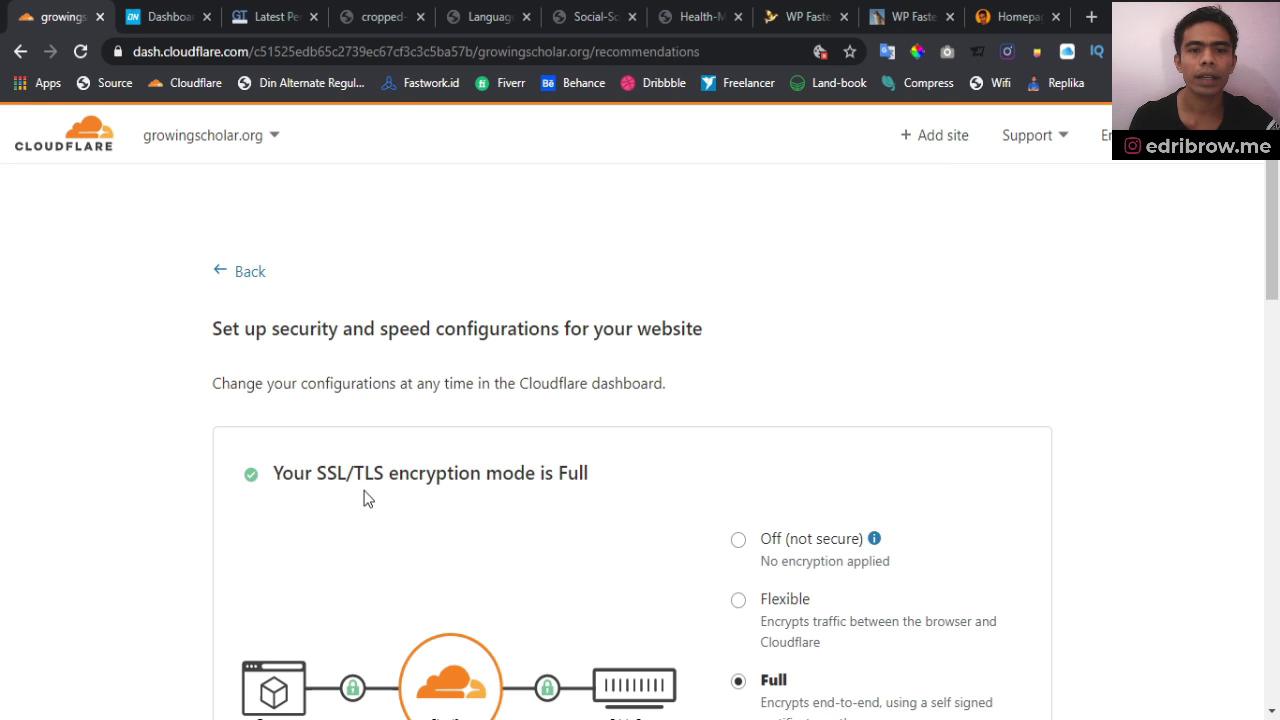
Set SSL/TLS encryption to Full (strict) and turn on Always Use HTTPS
scroll(383, 508, "down", 3)
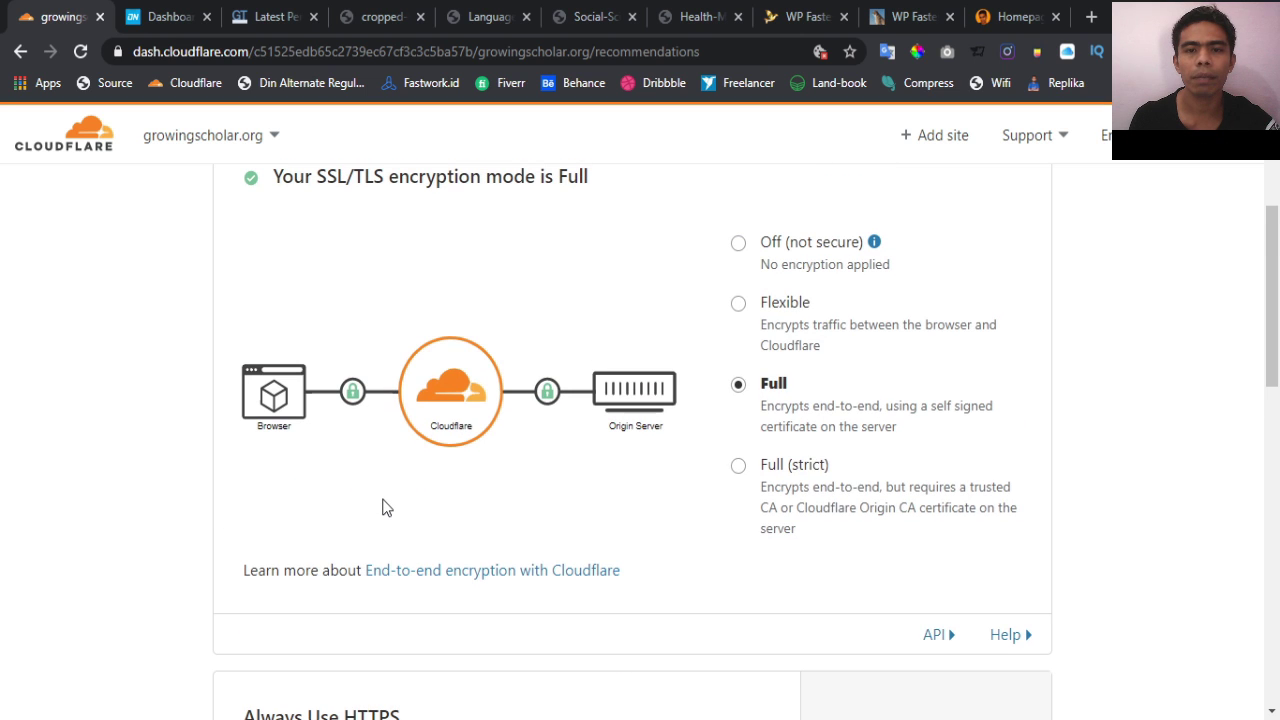
scroll(808, 480, "down", 2)
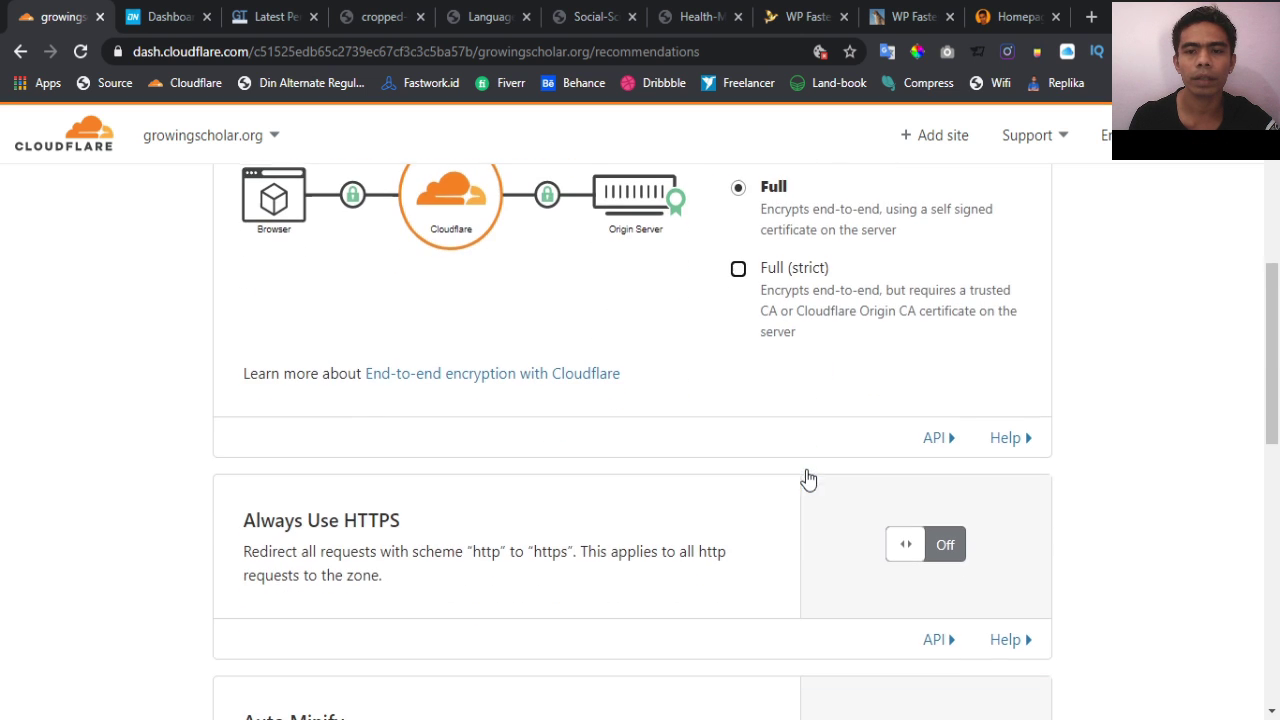
left_click(739, 269)
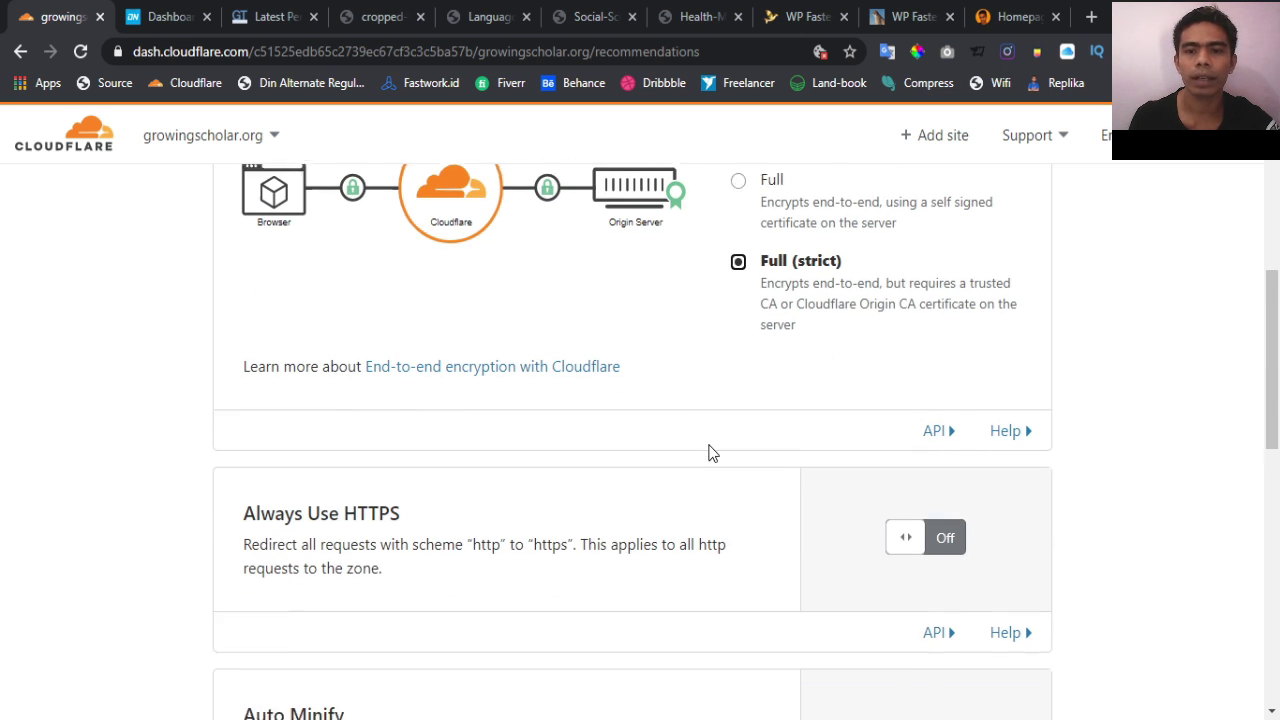
scroll(708, 453, "down", 2)
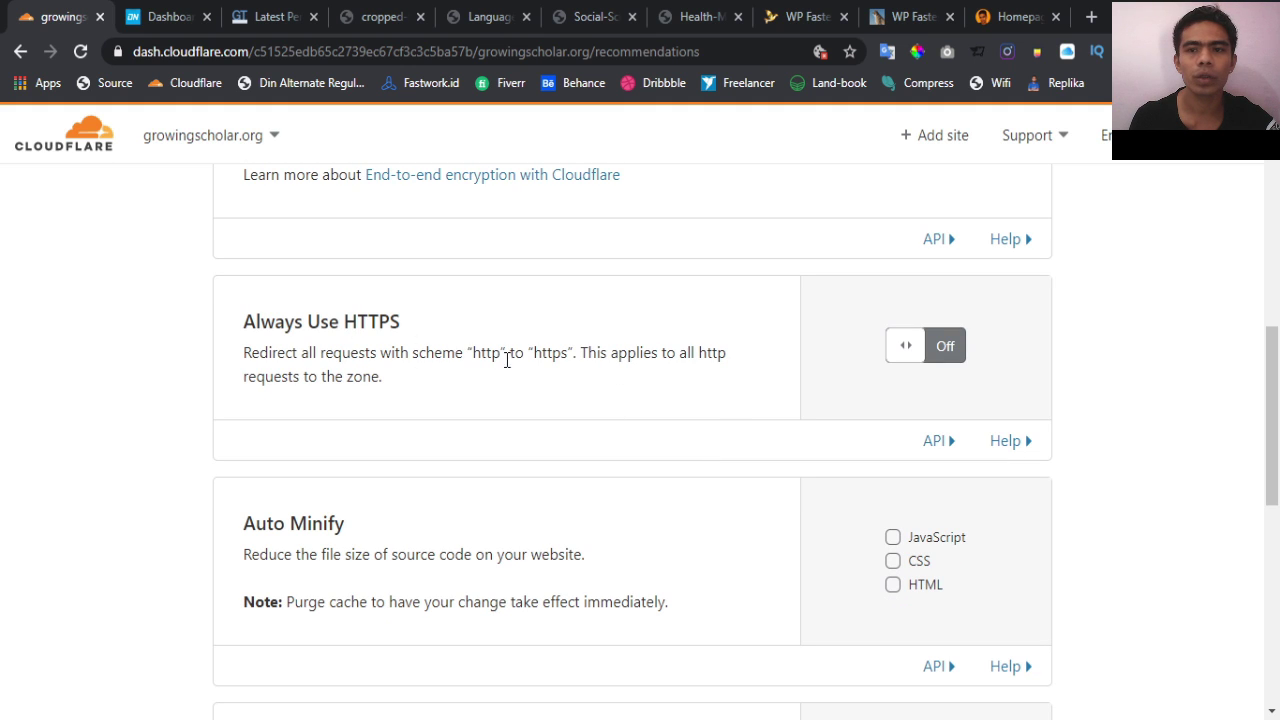
left_click(943, 357)
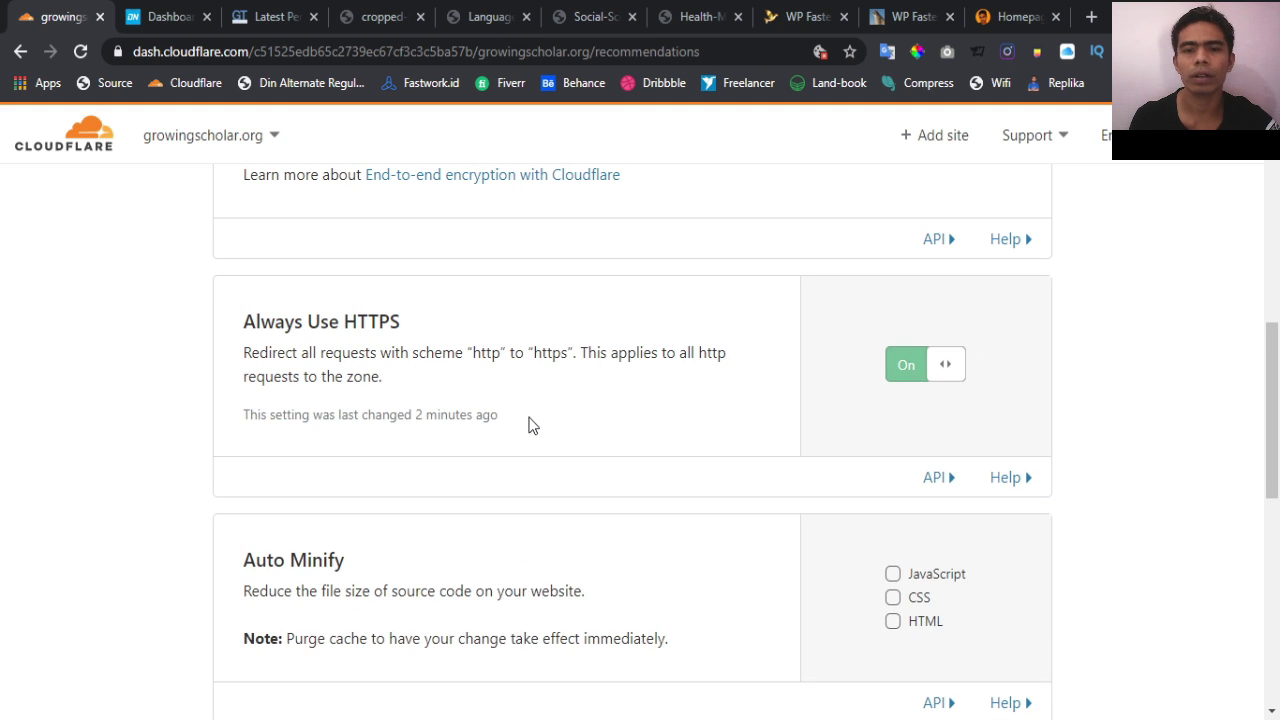
Enable JavaScript, CSS and HTML auto-minify and keep Brotli compression on
scroll(530, 425, "down", 2)
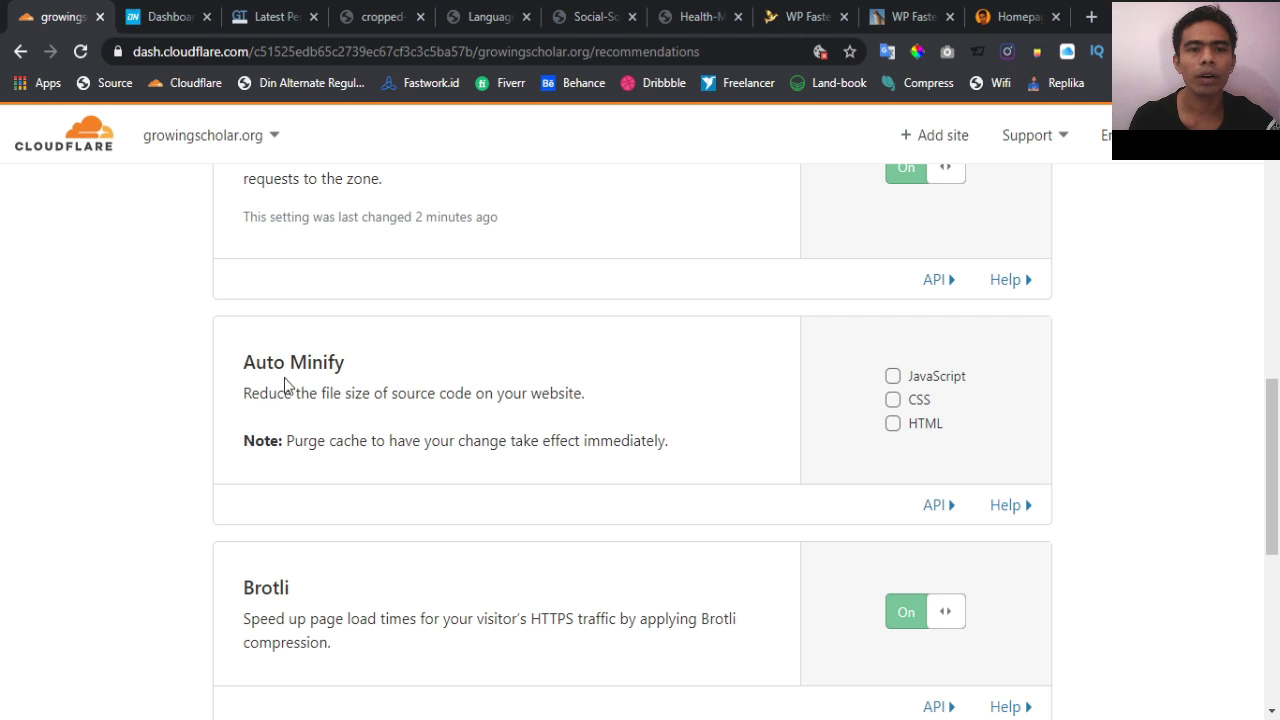
left_click(893, 377)
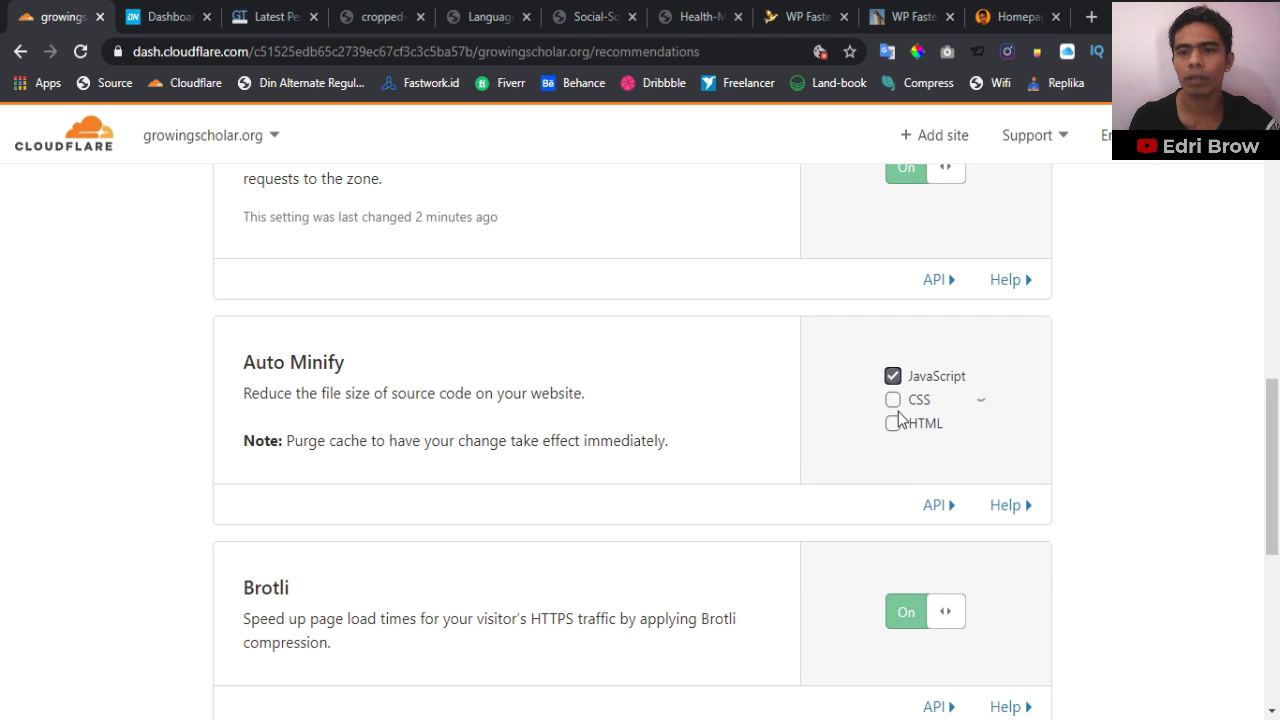
left_click(897, 418)
left_click(892, 443)
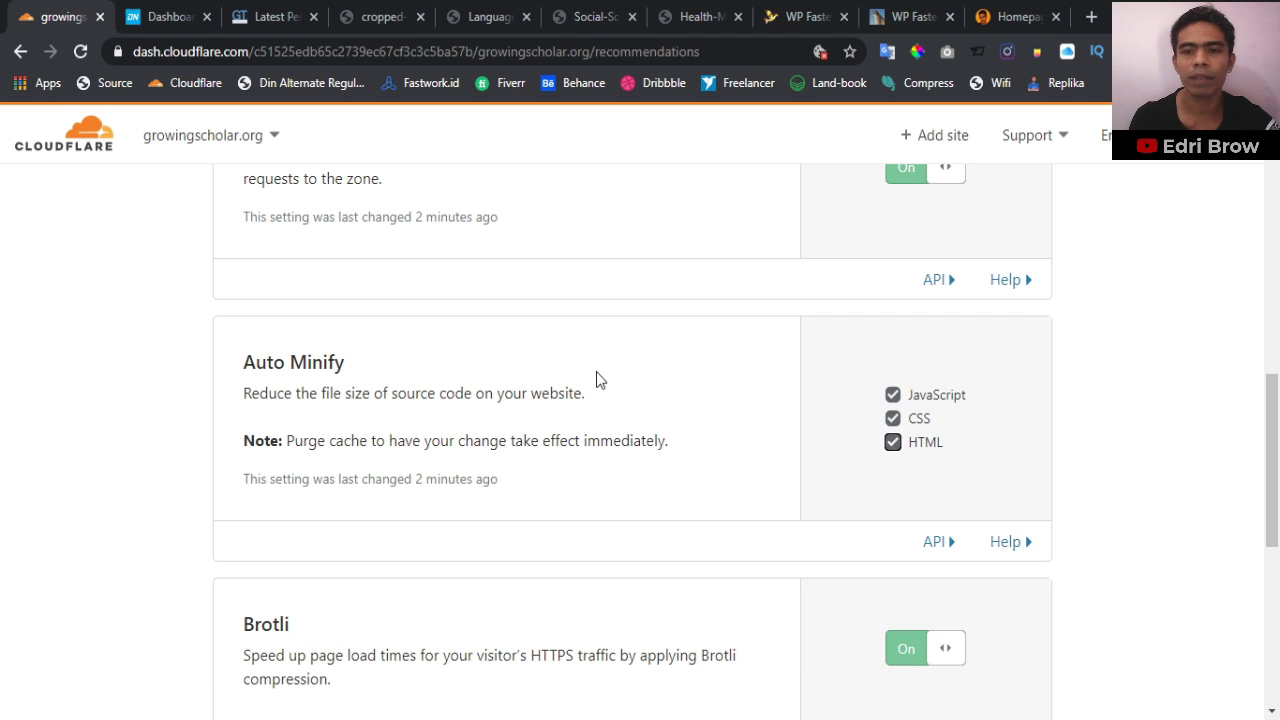
scroll(597, 379, "down", 3)
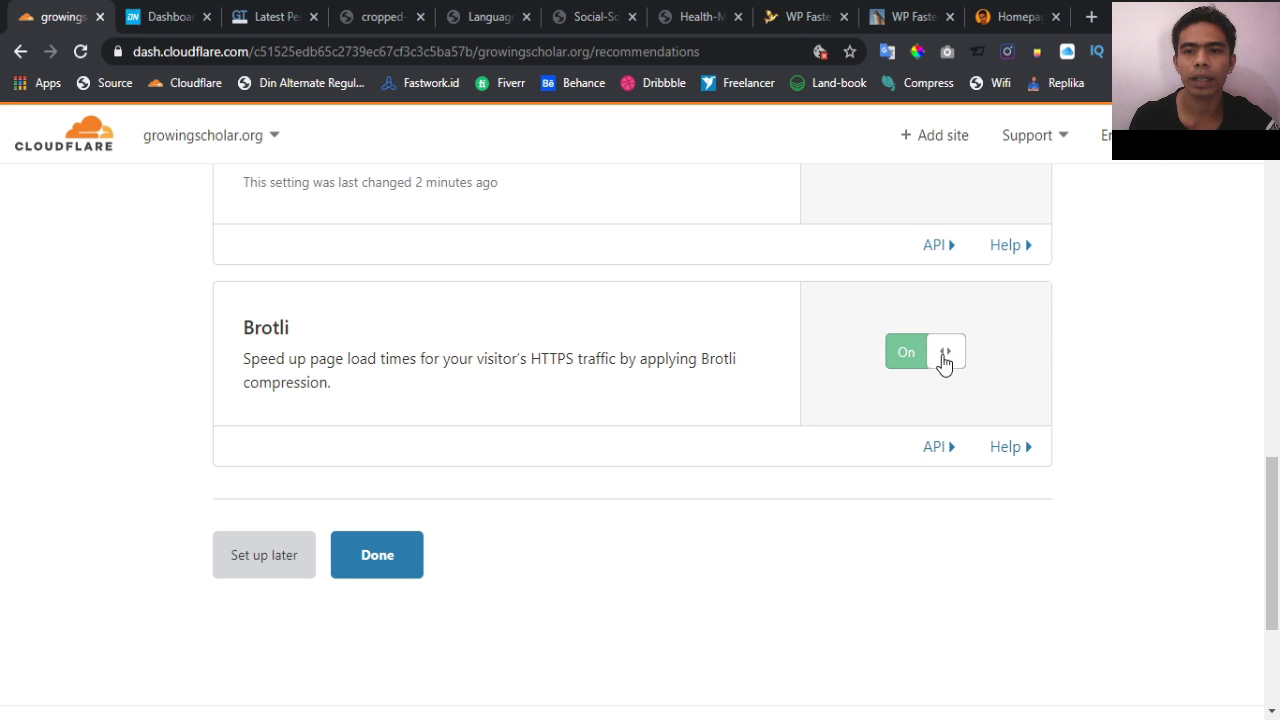
left_click(944, 362)
left_click(944, 367)
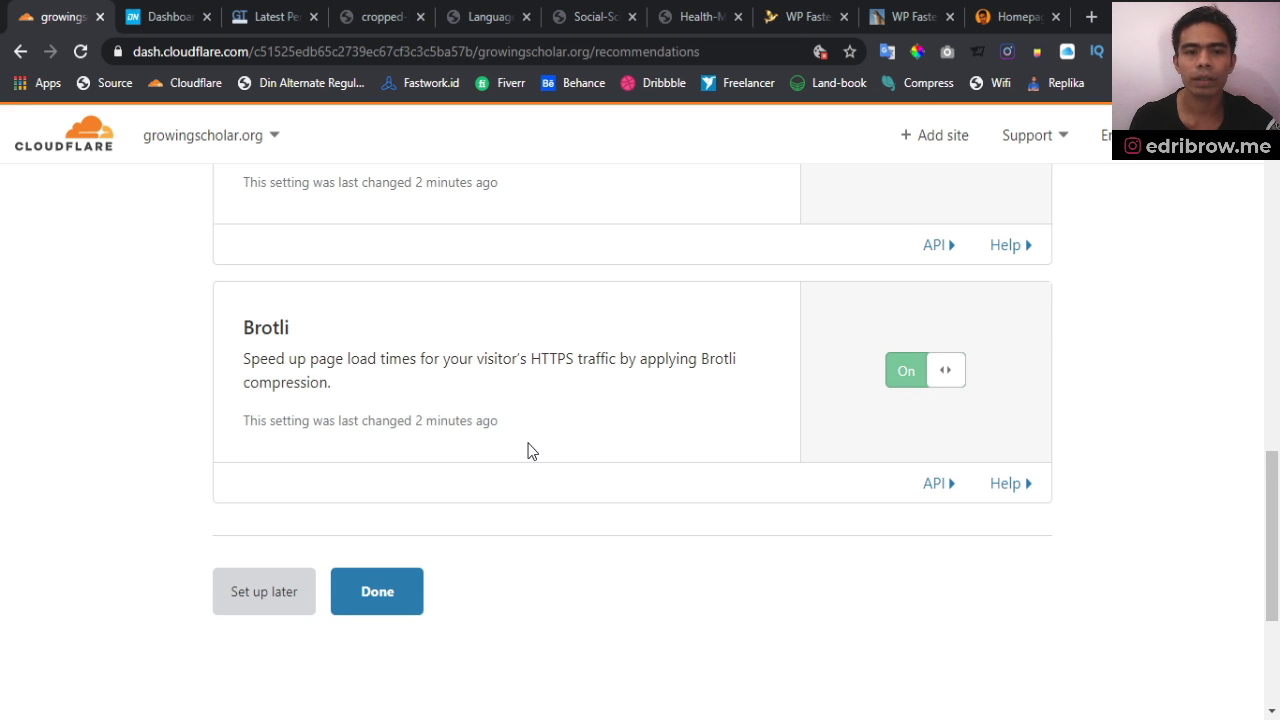
scroll(526, 451, "down", 2)
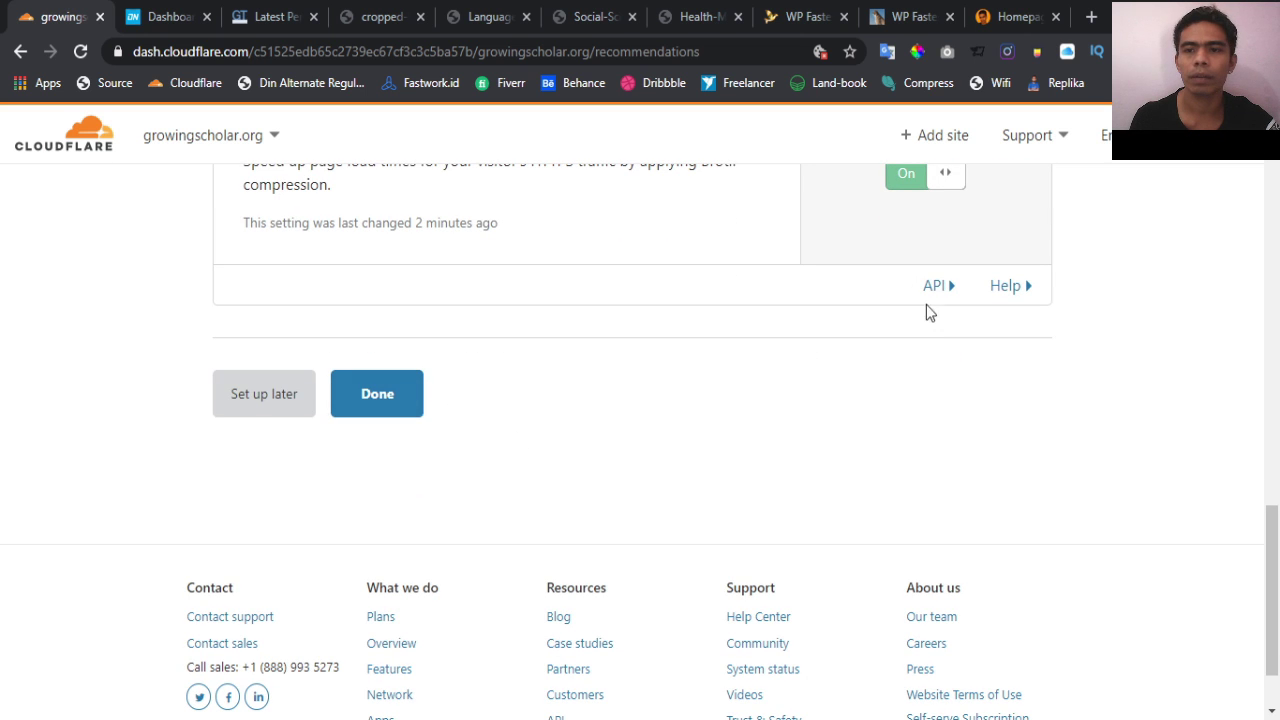
left_click(953, 289)
scroll(545, 368, "down", 1)
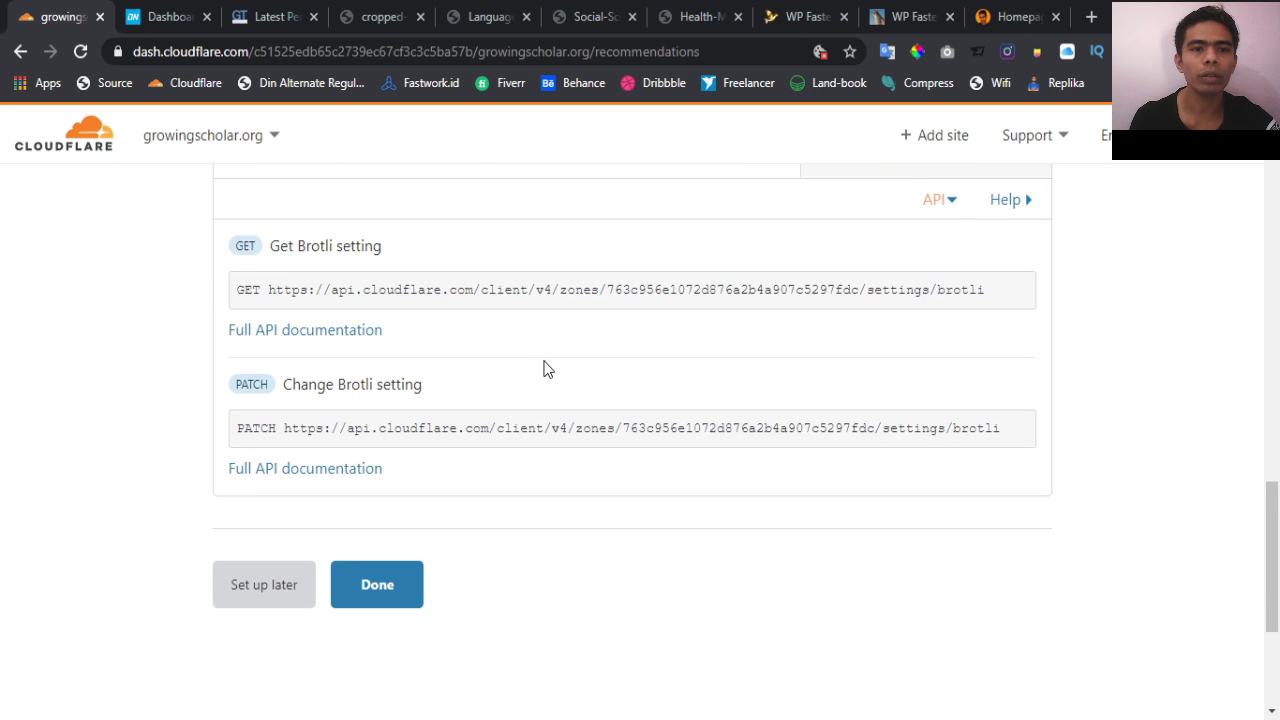
scroll(545, 369, "up", 1)
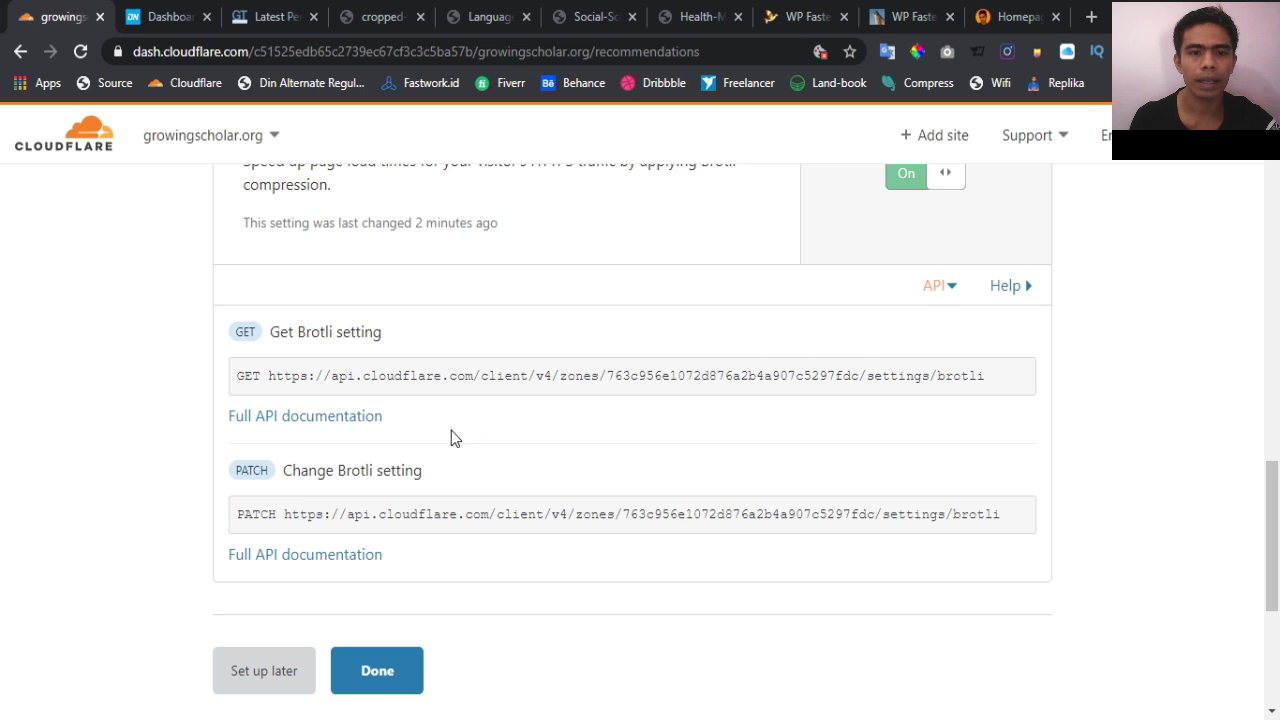
Finish the recommendations and scroll the overview down to its Zone and Account IDs
left_click(377, 675)
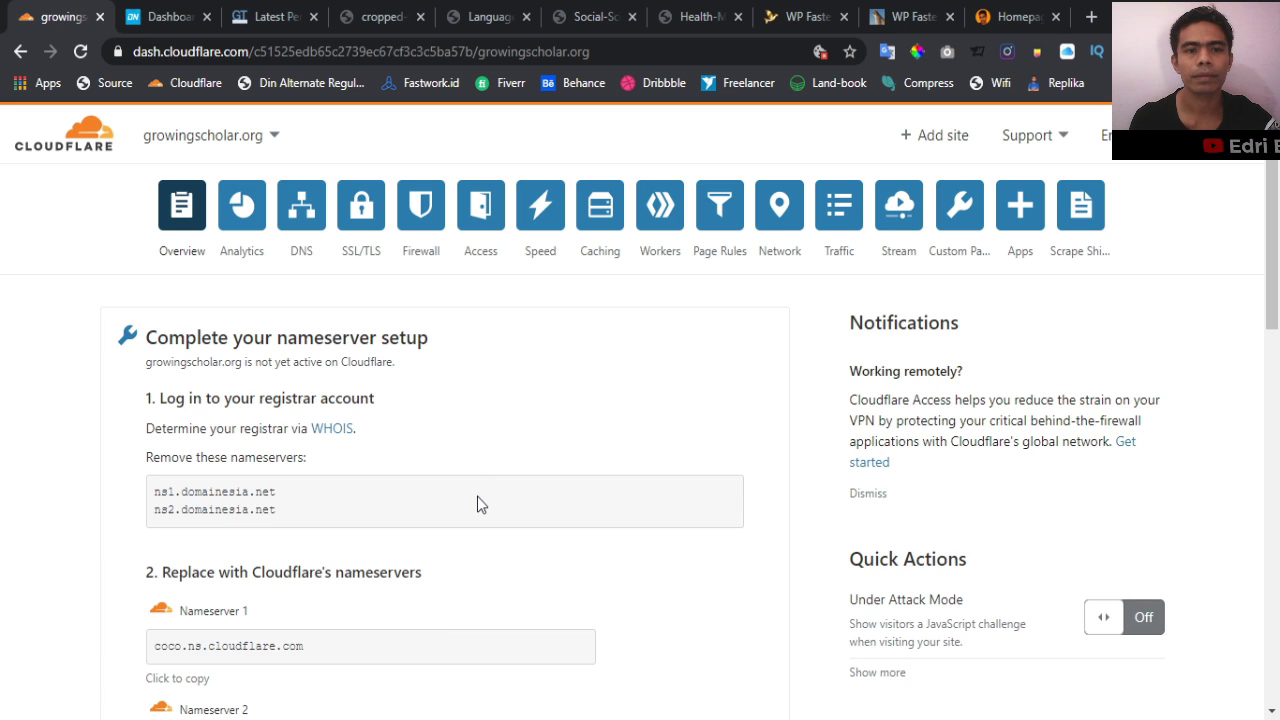
scroll(477, 504, "down", 8)
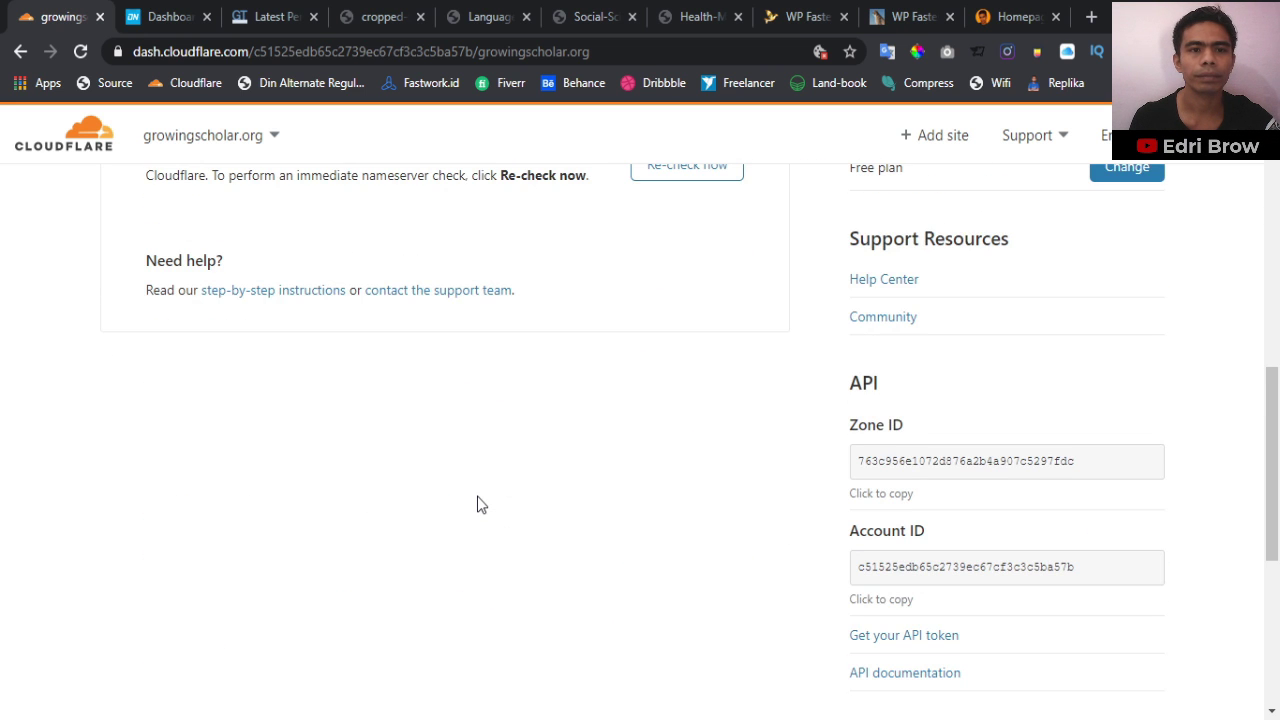
scroll(477, 504, "up", 4)
scroll(477, 504, "up", 3)
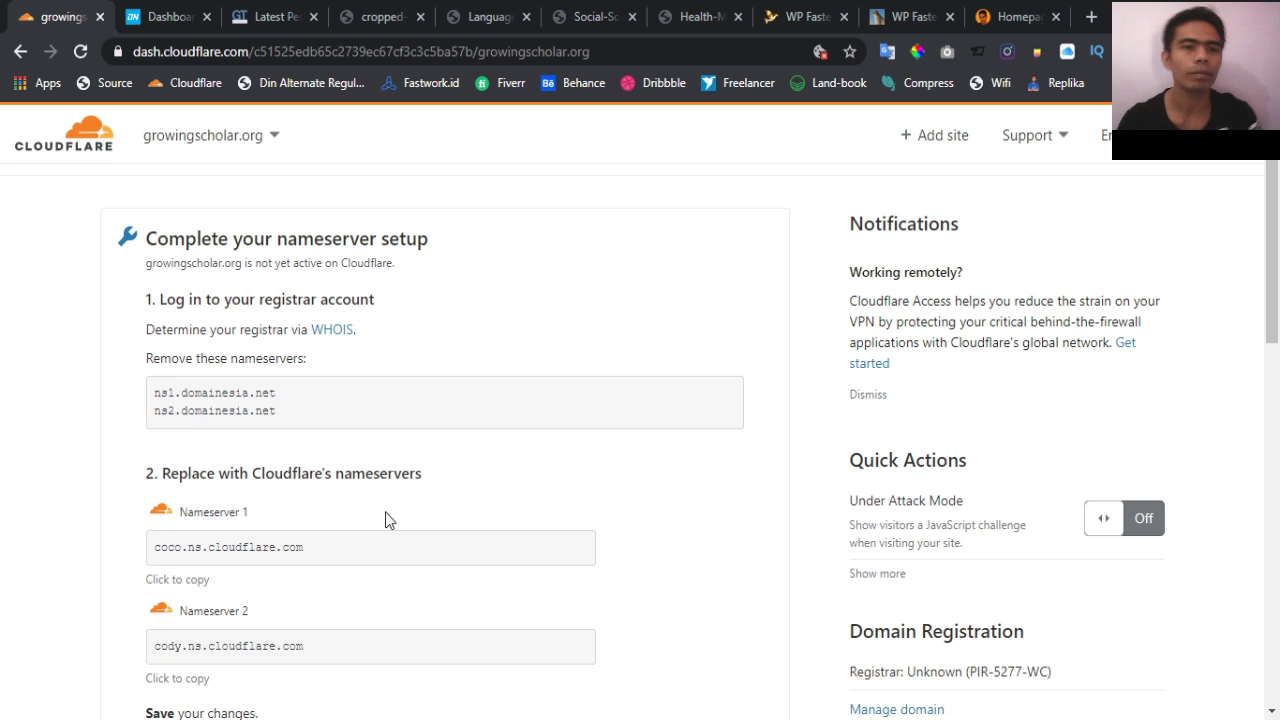
scroll(371, 455, "down", 7)
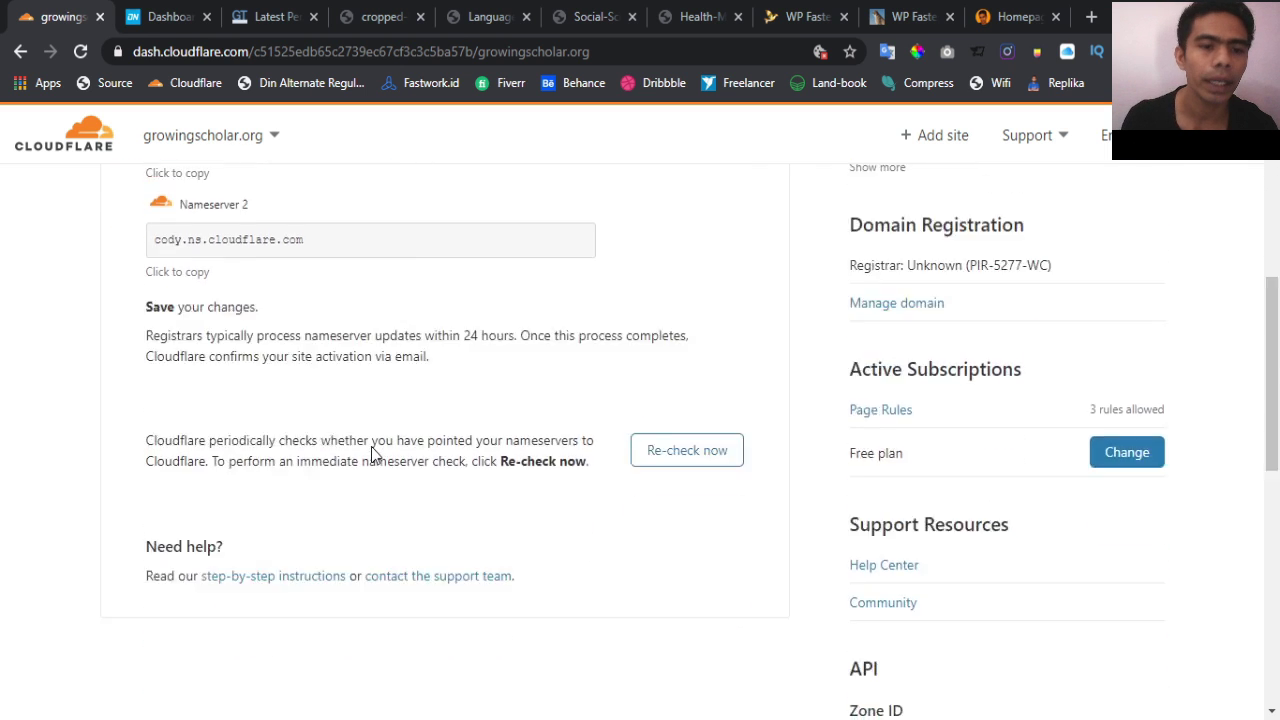
scroll(371, 455, "down", 1)
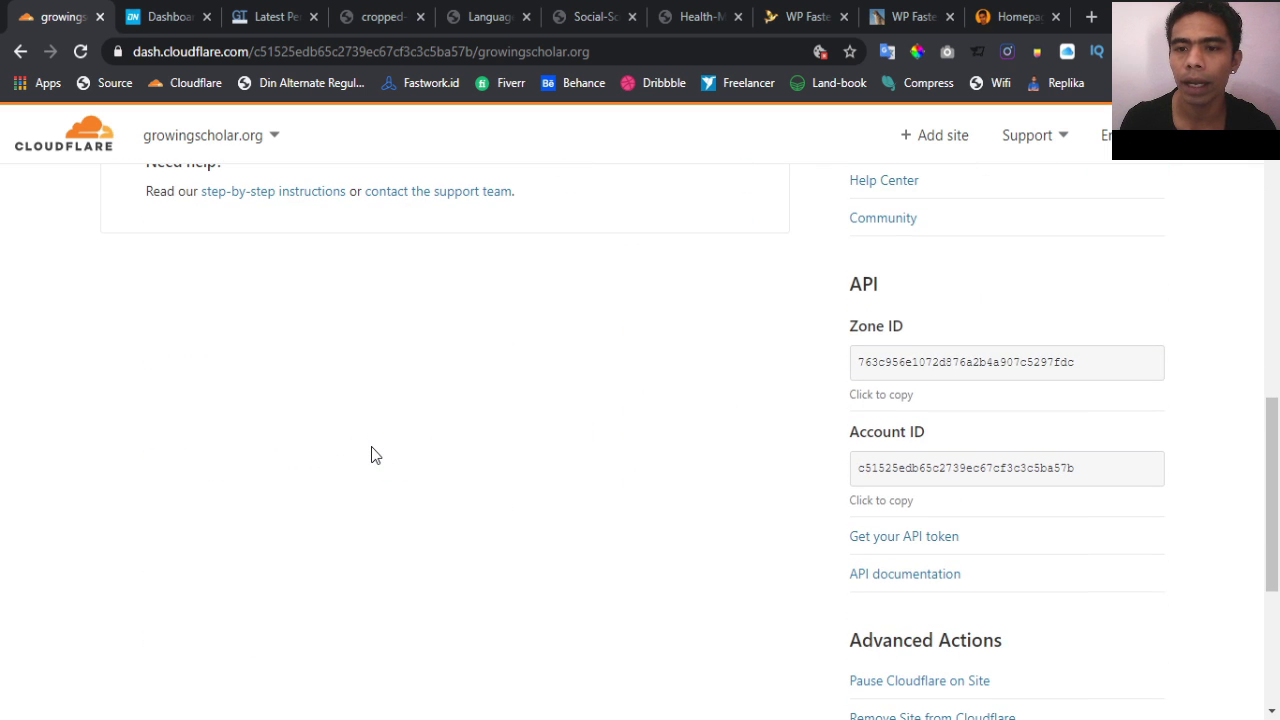
scroll(666, 480, "down", 2)
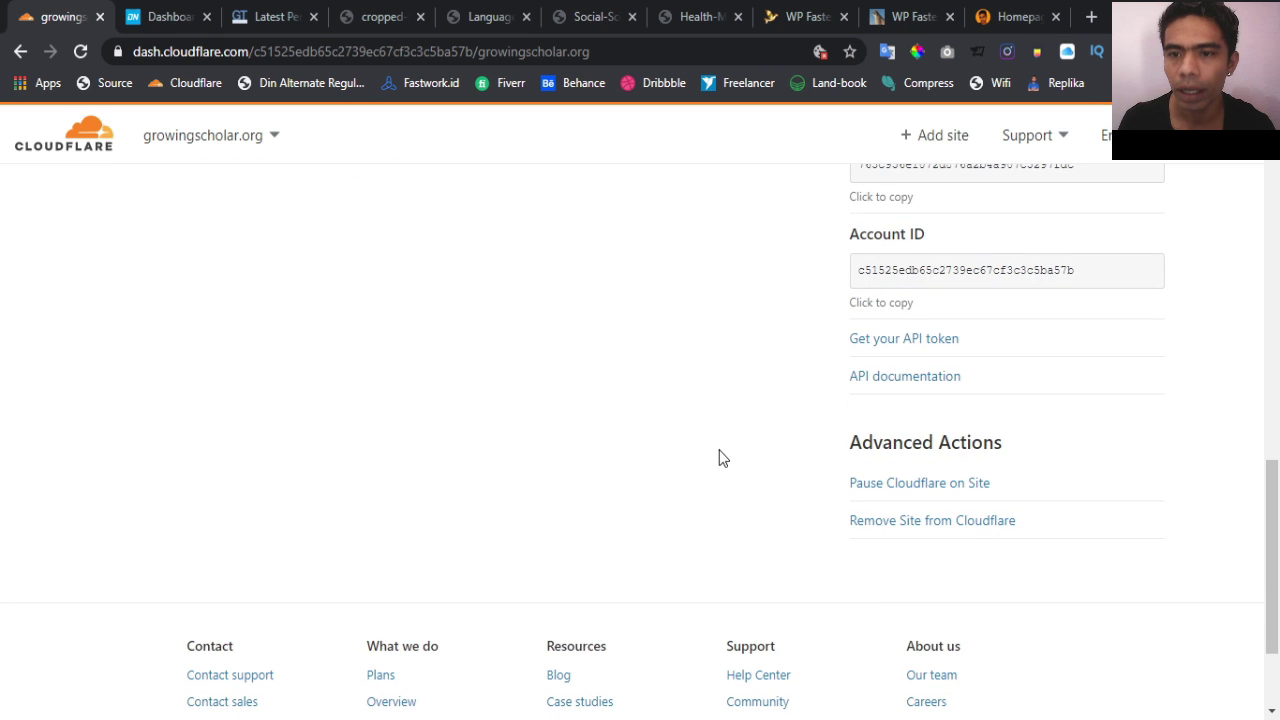
scroll(711, 458, "down", 1)
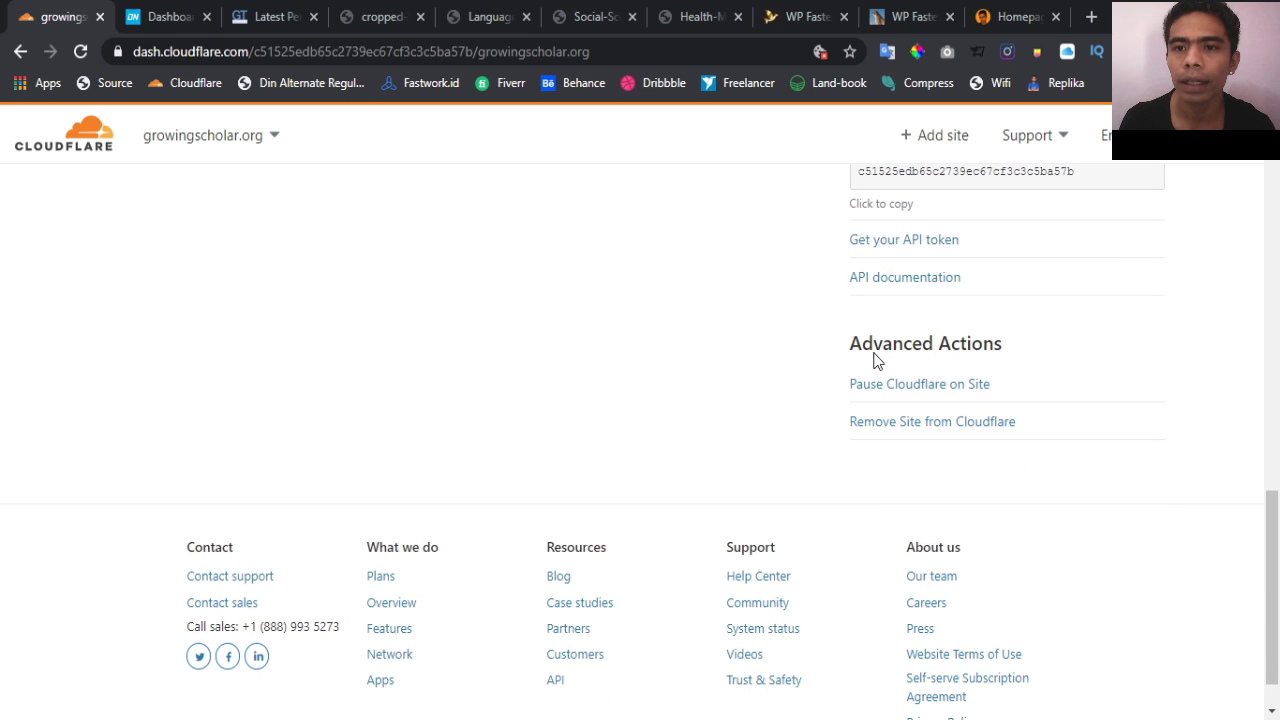
Open the API tokens page, then read the WP Fastest Cache guide on finding the API key
left_click(898, 246)
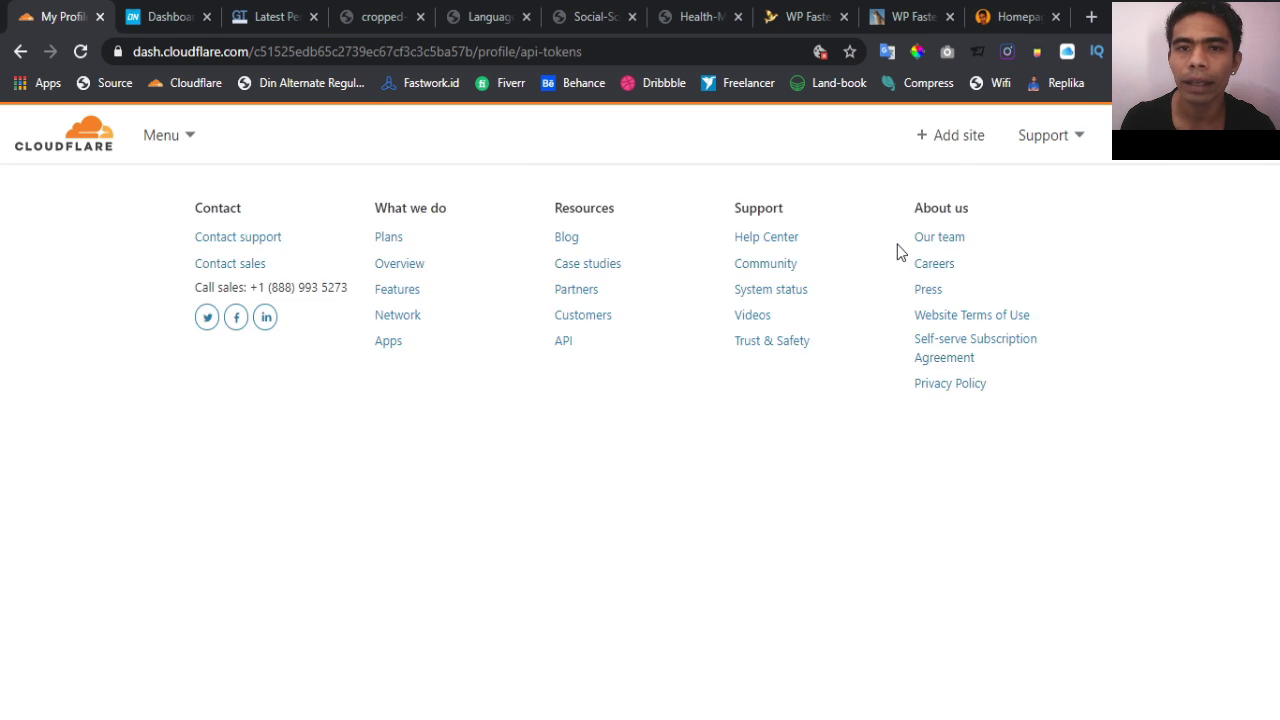
scroll(510, 494, "down", 1)
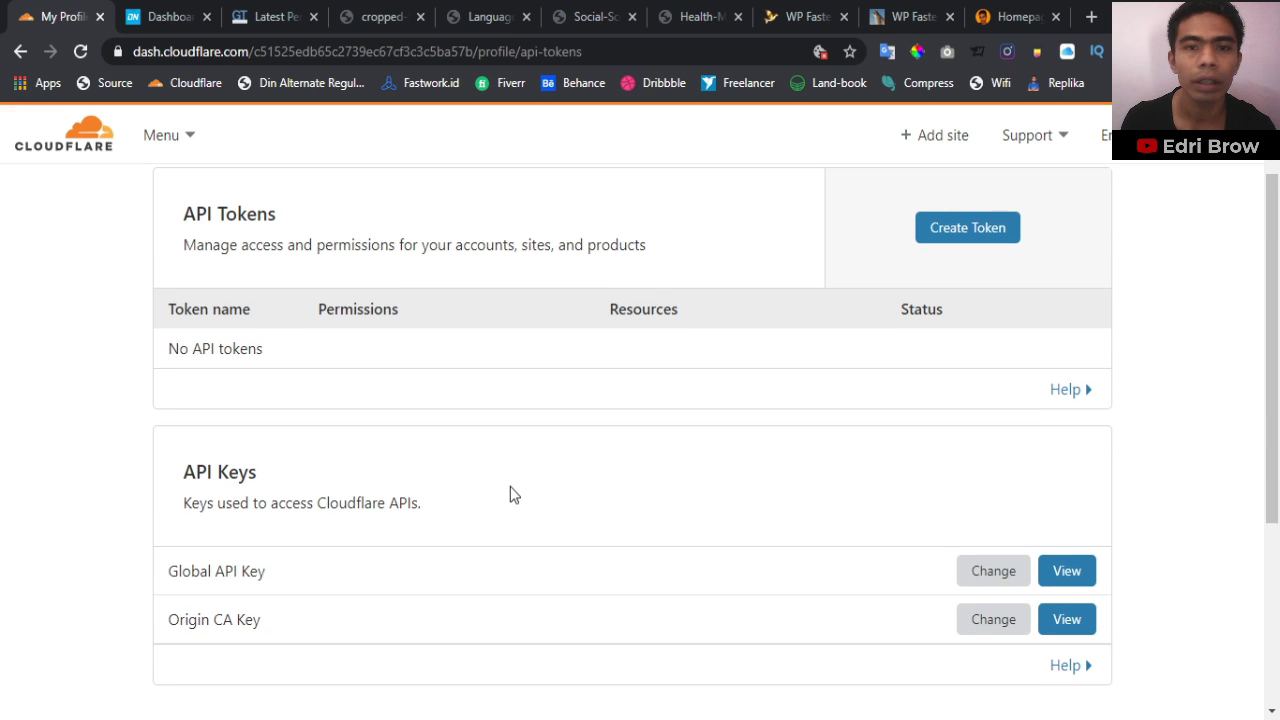
scroll(510, 494, "down", 2)
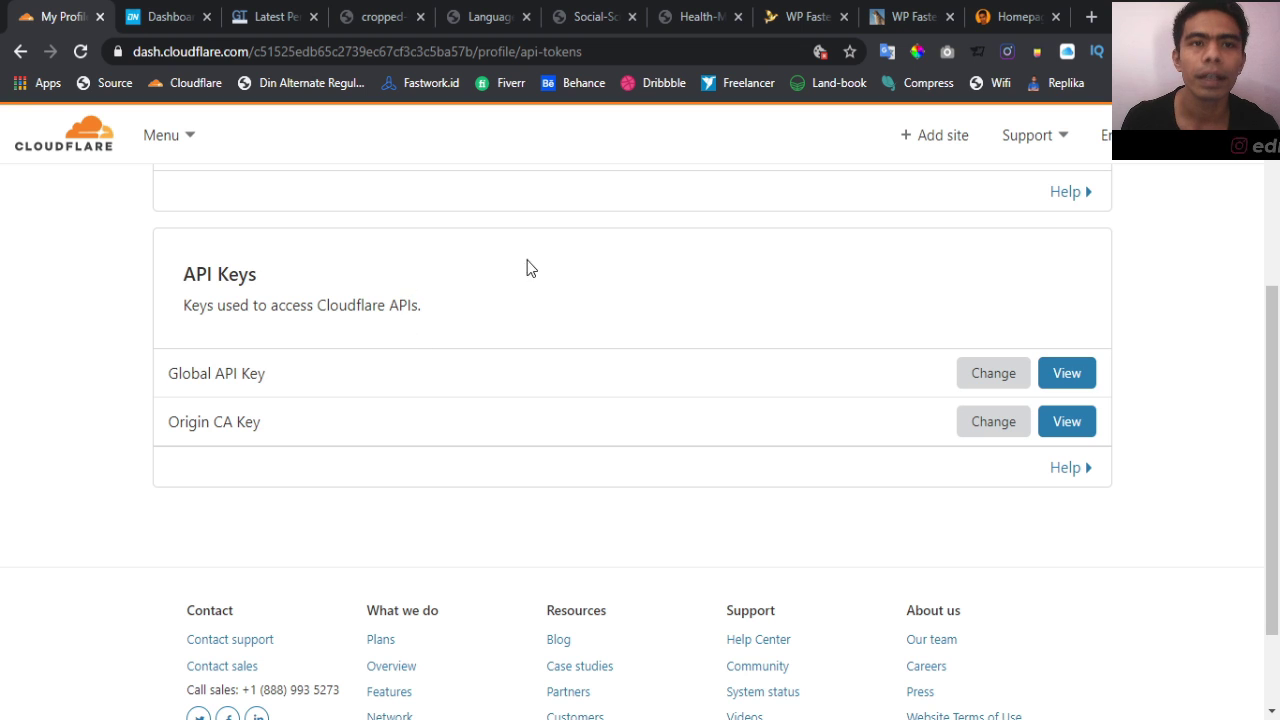
left_click(912, 18)
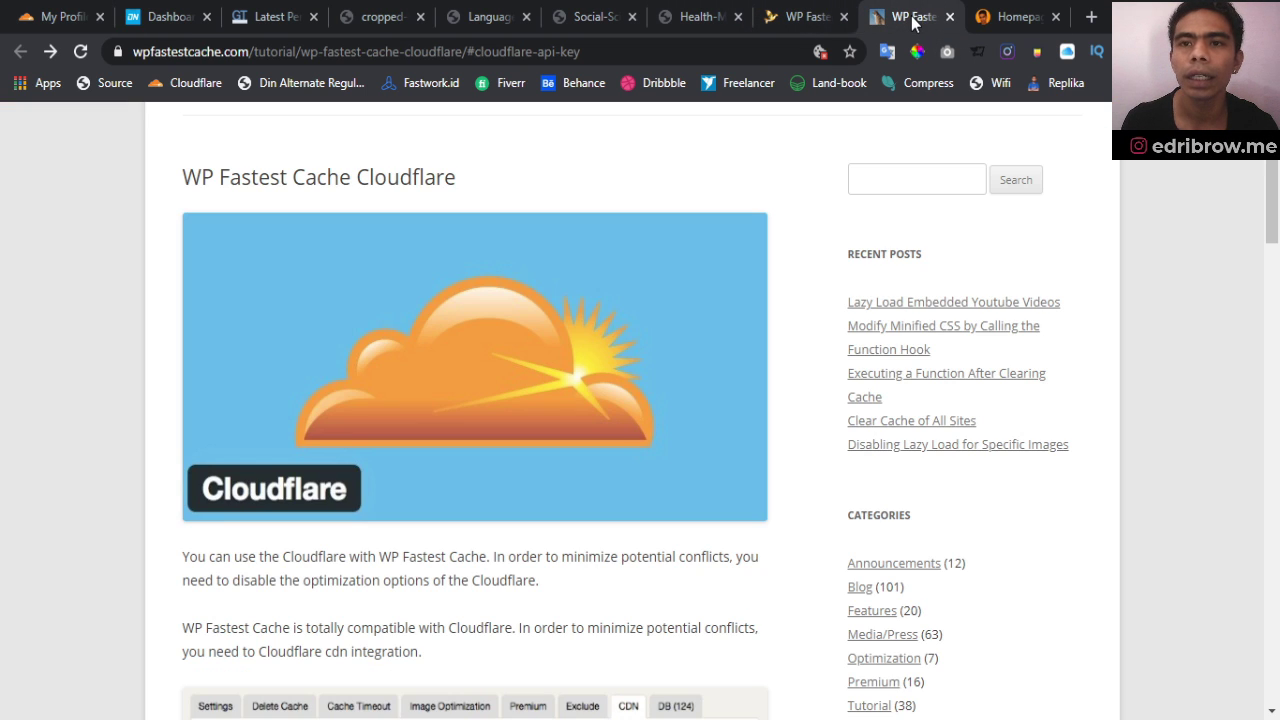
scroll(528, 476, "down", 10)
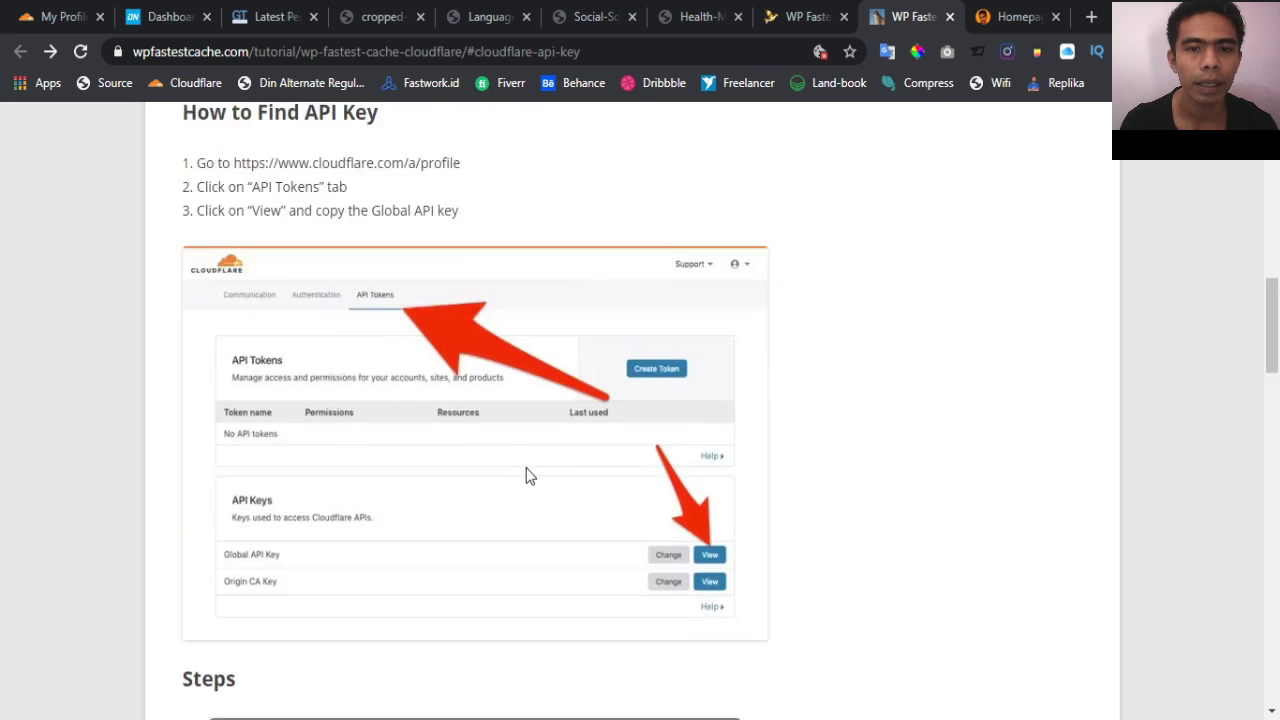
scroll(528, 476, "up", 2)
scroll(428, 474, "down", 3)
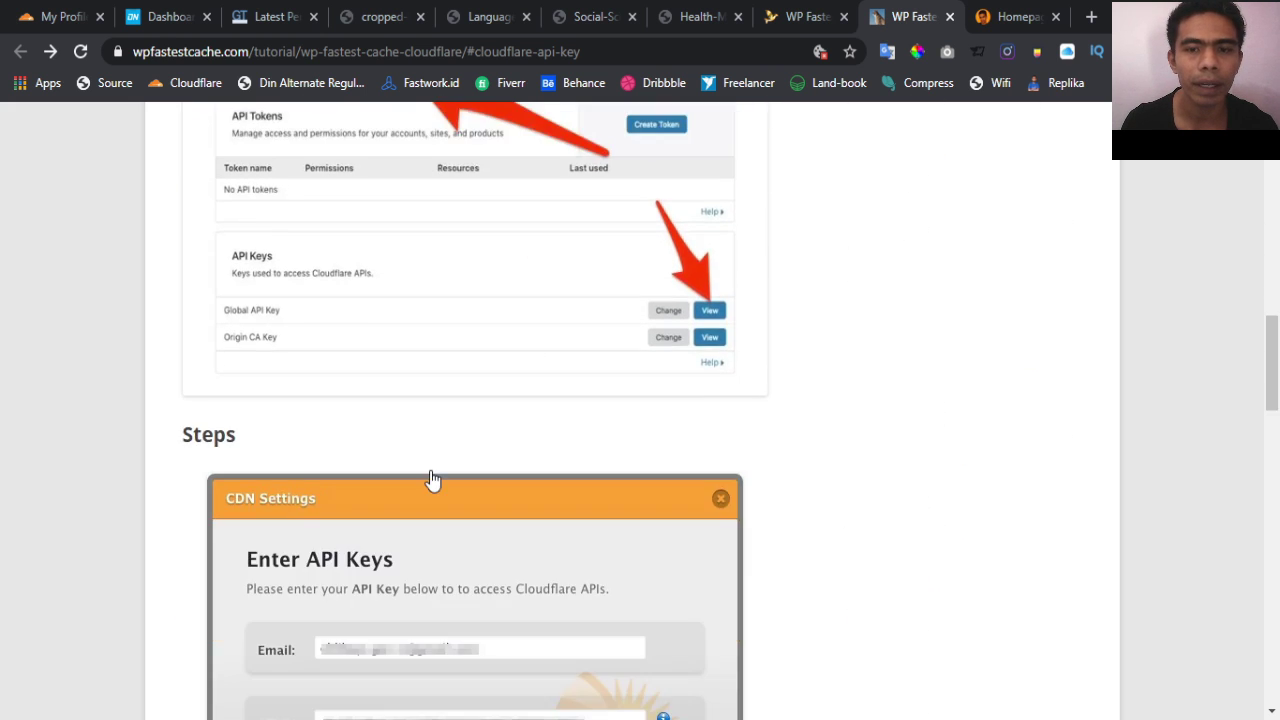
scroll(424, 450, "up", 3)
scroll(552, 535, "down", 1)
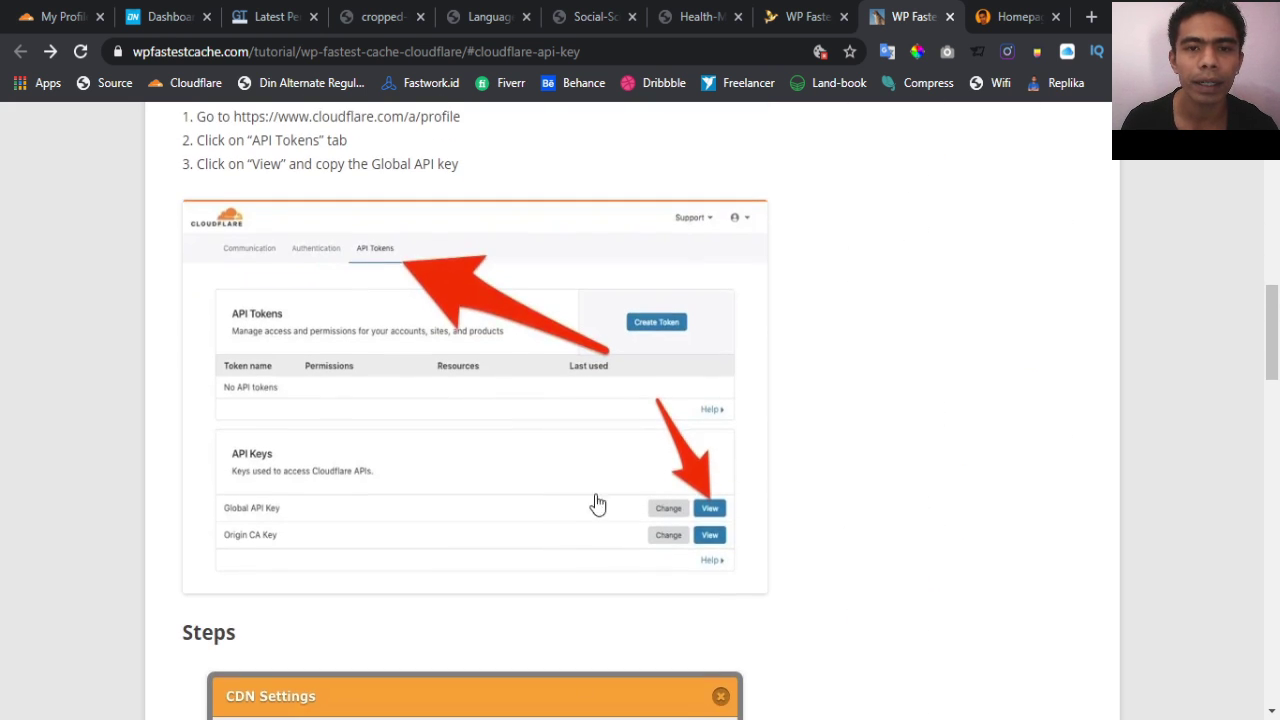
Return to the API Tokens page listing the Global API Key and Origin CA Key
left_click(58, 16)
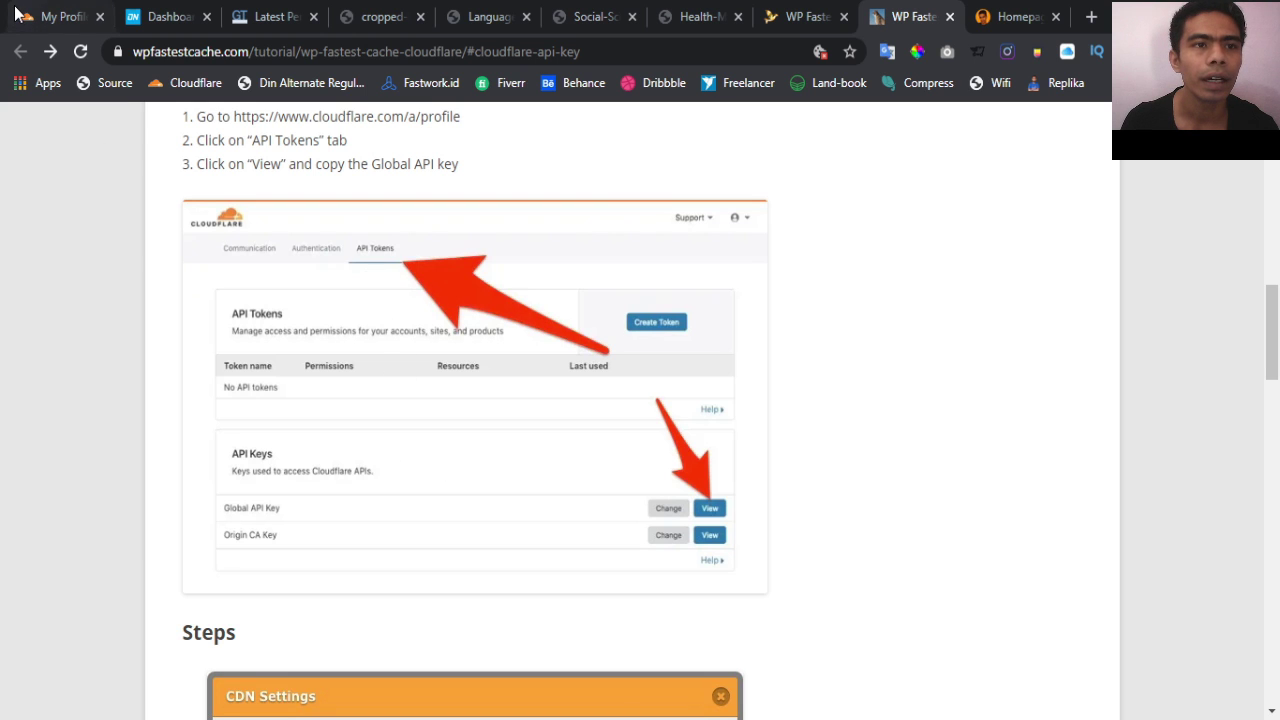
scroll(735, 341, "up", 2)
scroll(735, 348, "up", 1)
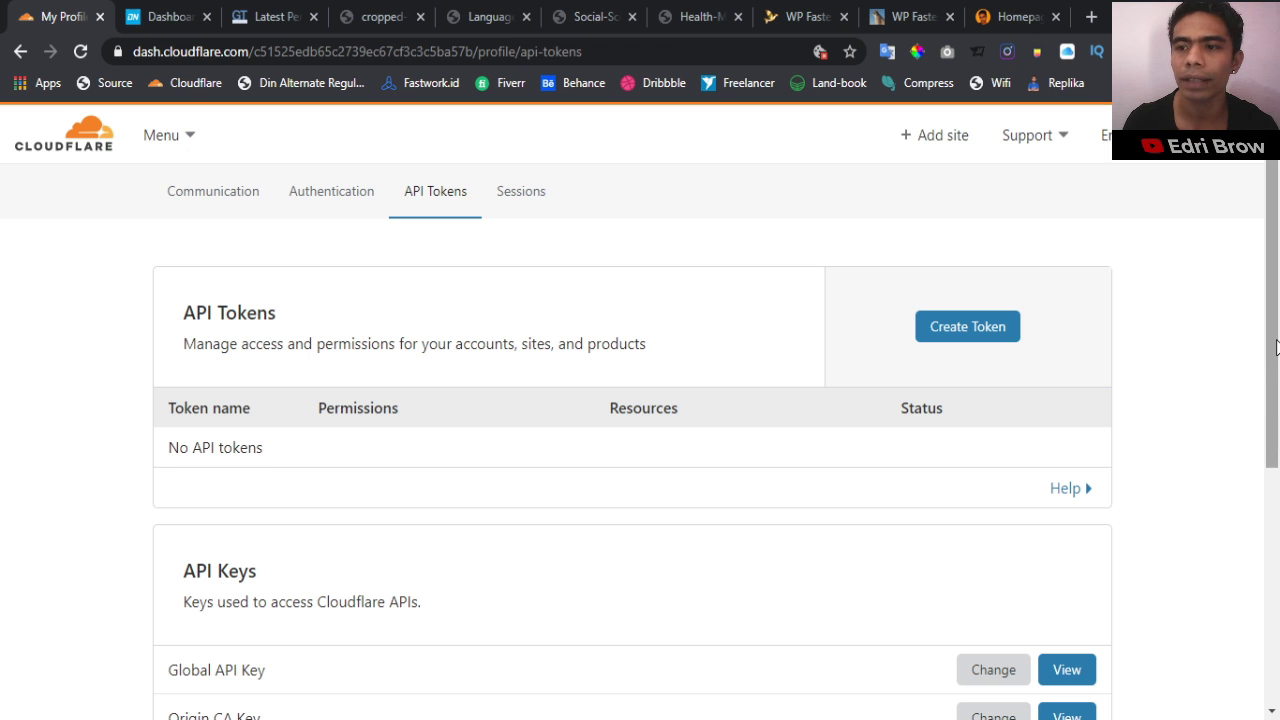
left_click_drag(1275, 346, 1277, 393)
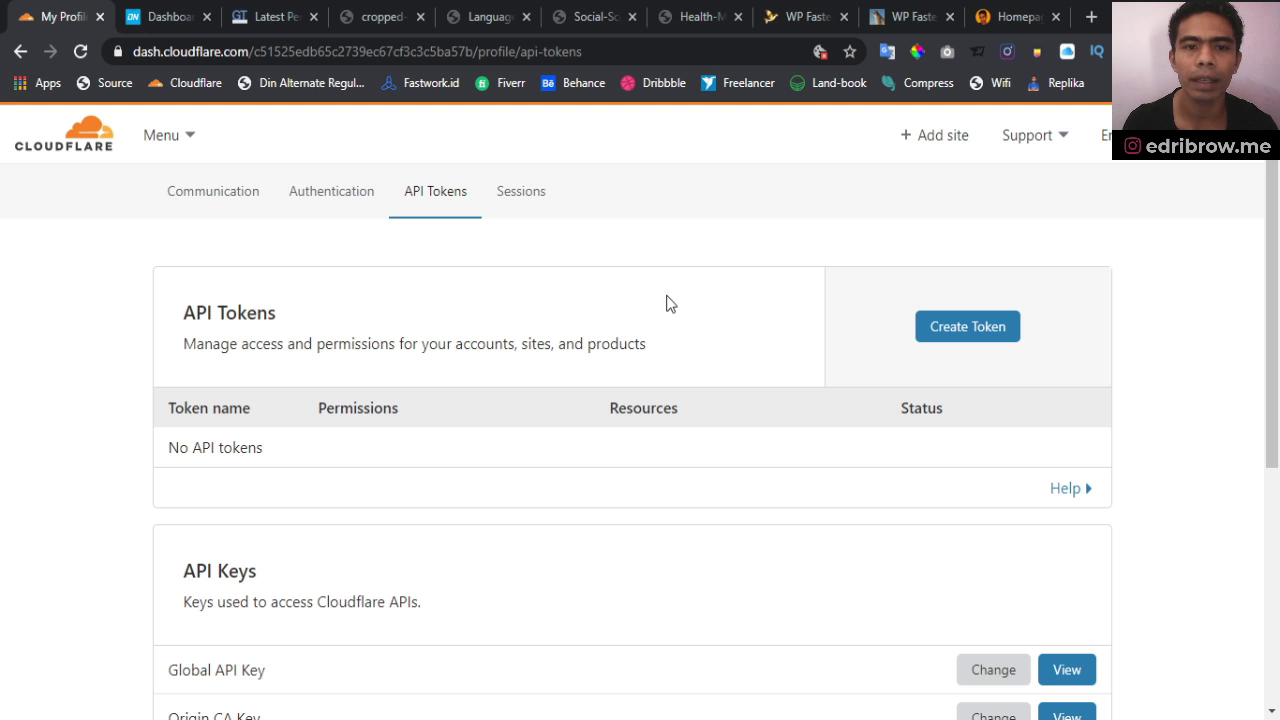
scroll(683, 323, "down", 4)
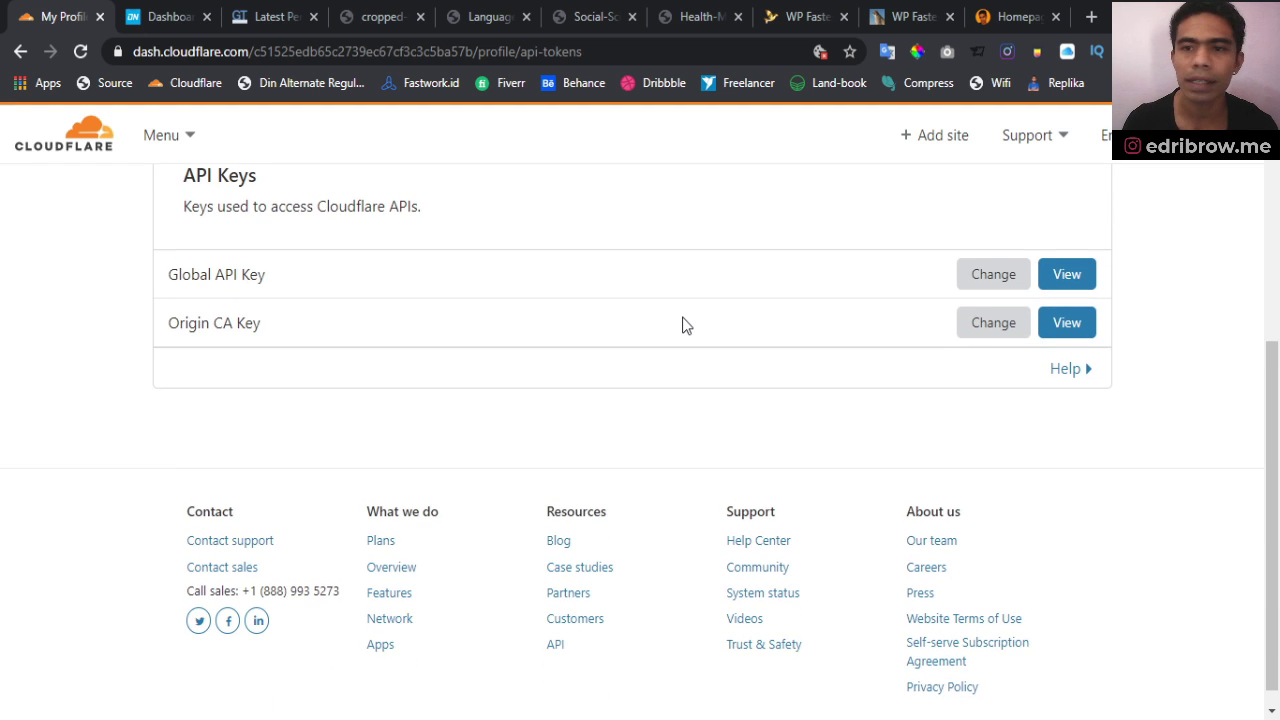
scroll(683, 323, "up", 4)
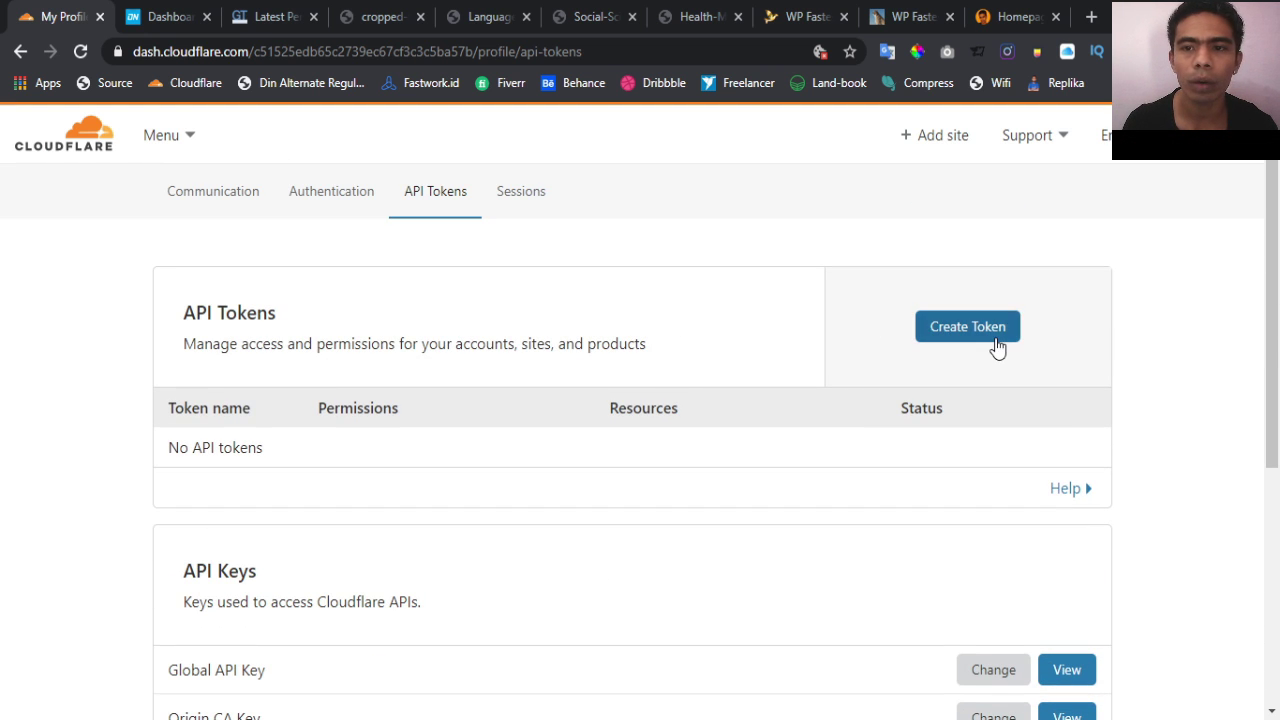
scroll(663, 405, "down", 3)
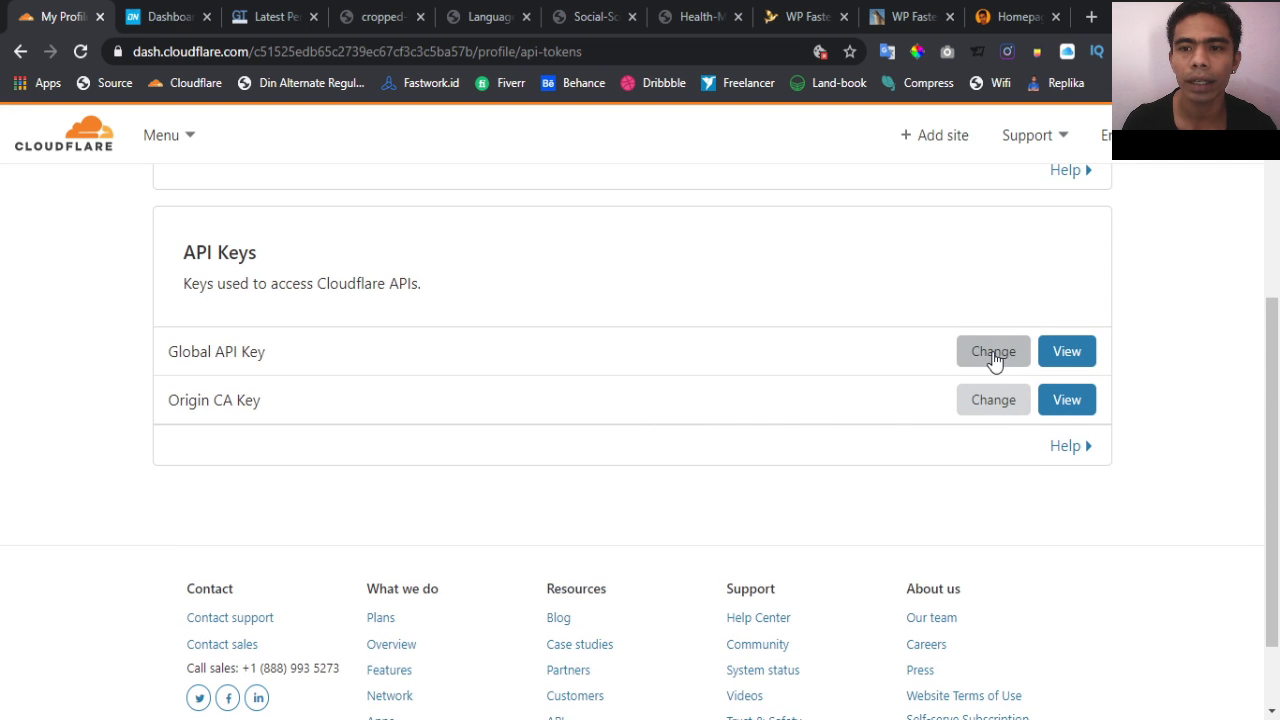
Request to view the Global API Key, enter the account password, and start verification
left_click(1090, 351)
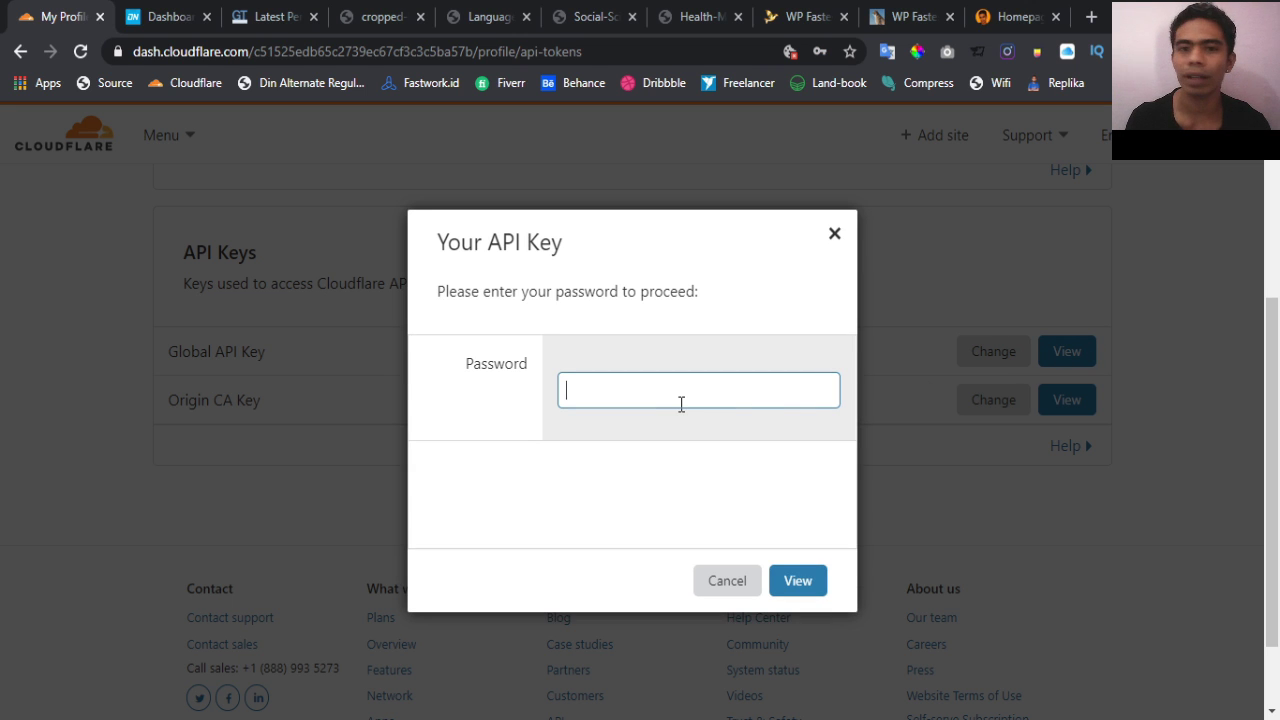
key("ctrl+v")
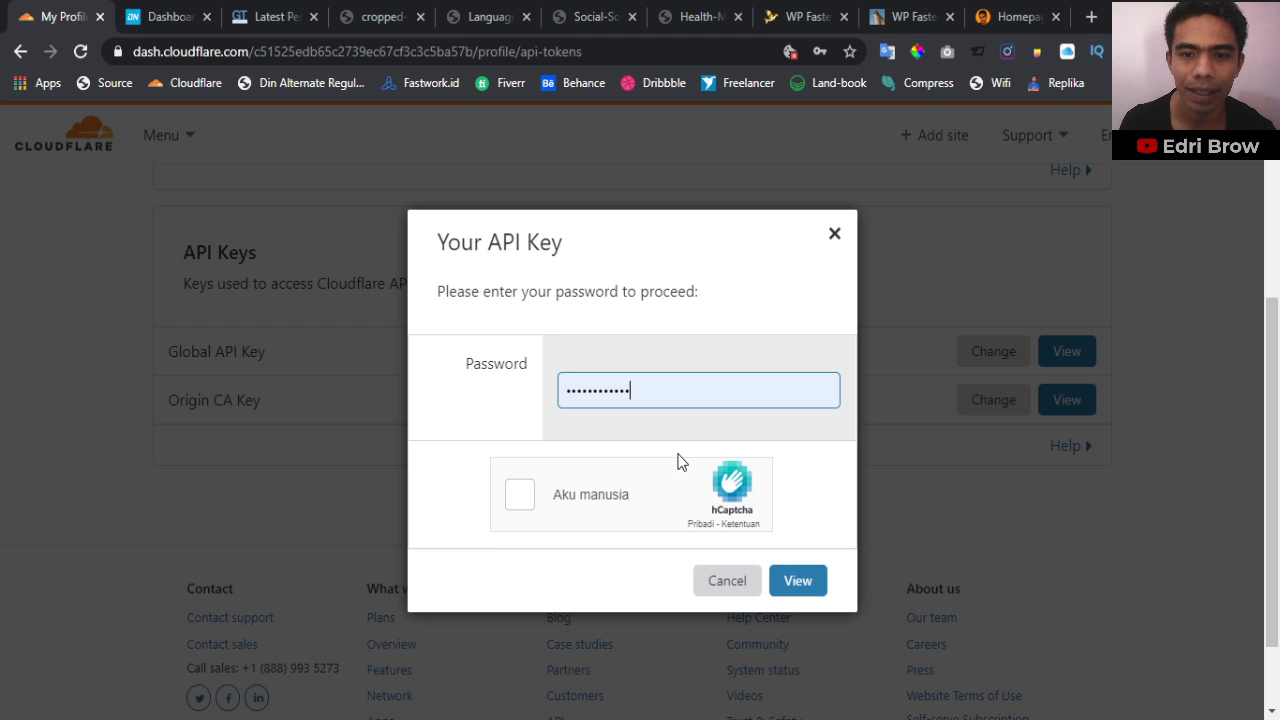
left_click(527, 511)
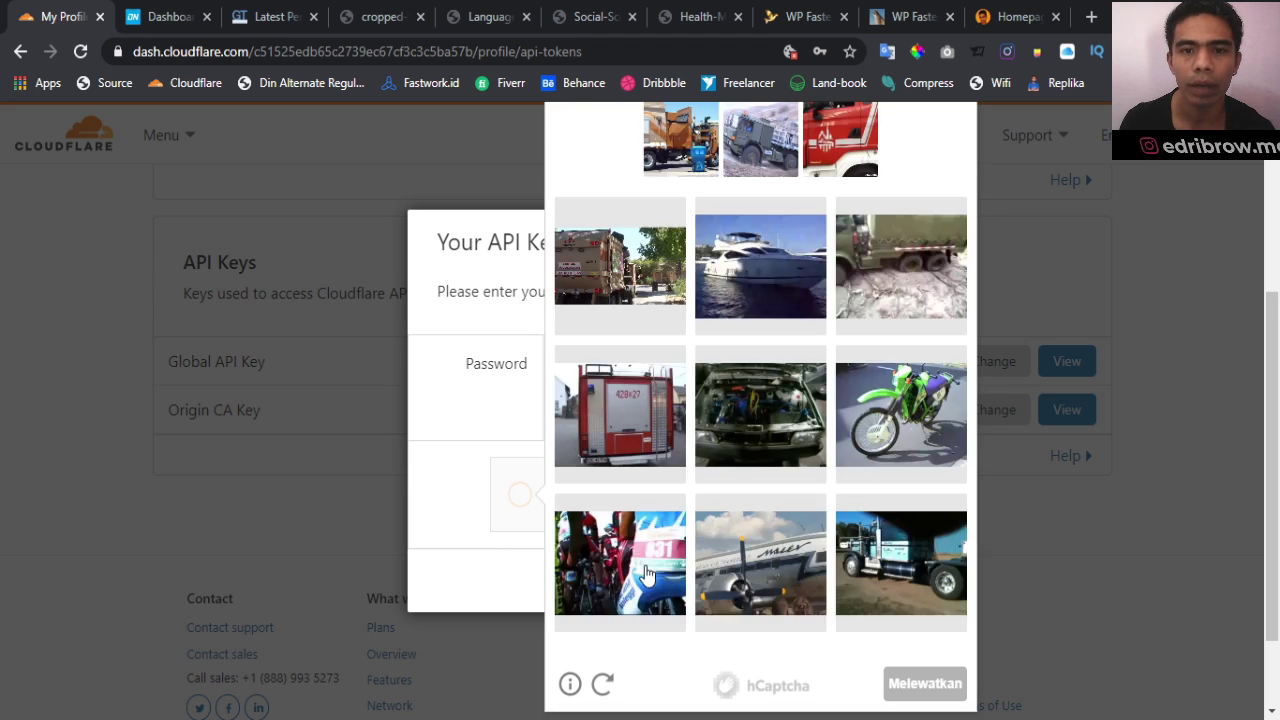
scroll(700, 490, "up", 3)
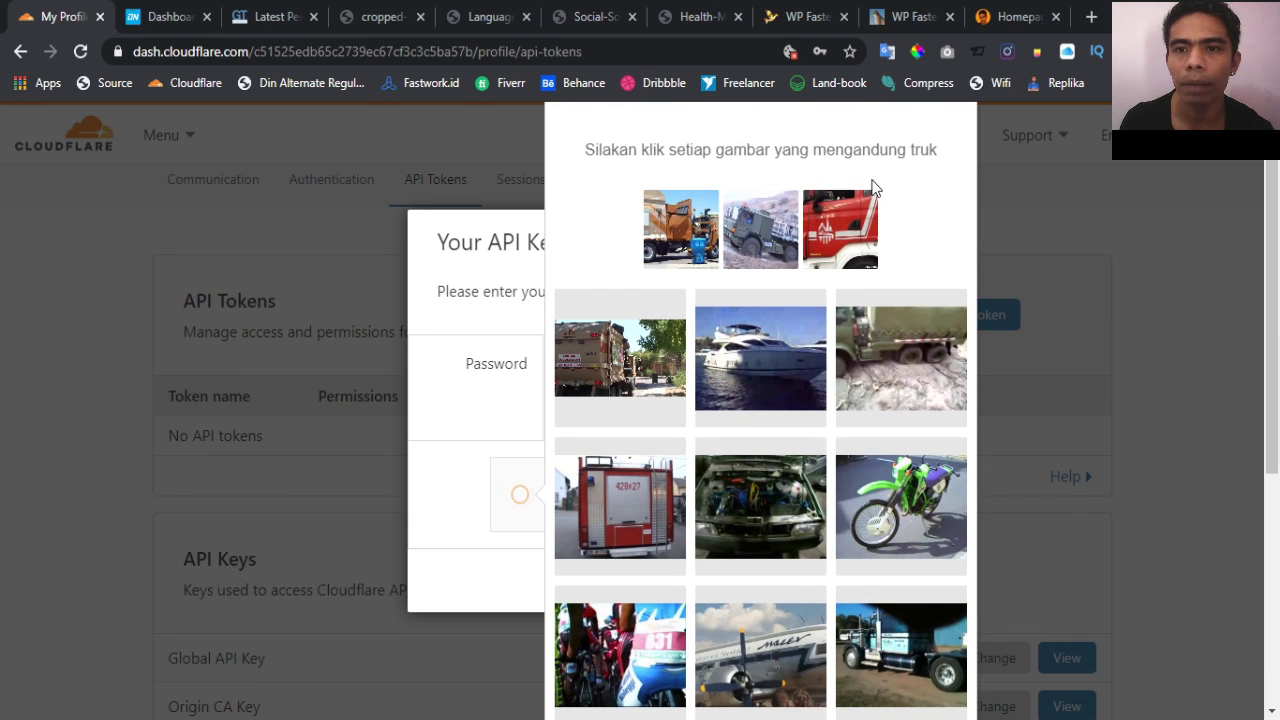
Pass the human verification by selecting the four truck images and submitting
left_click(873, 368)
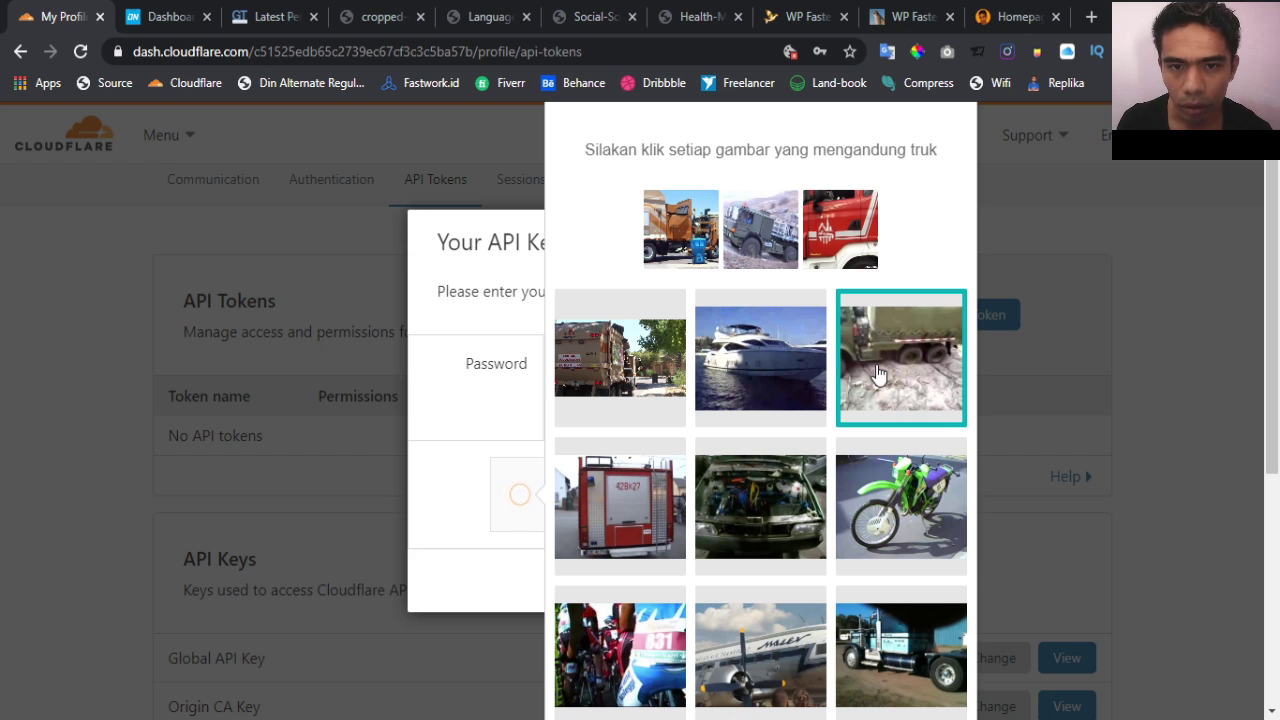
left_click(607, 377)
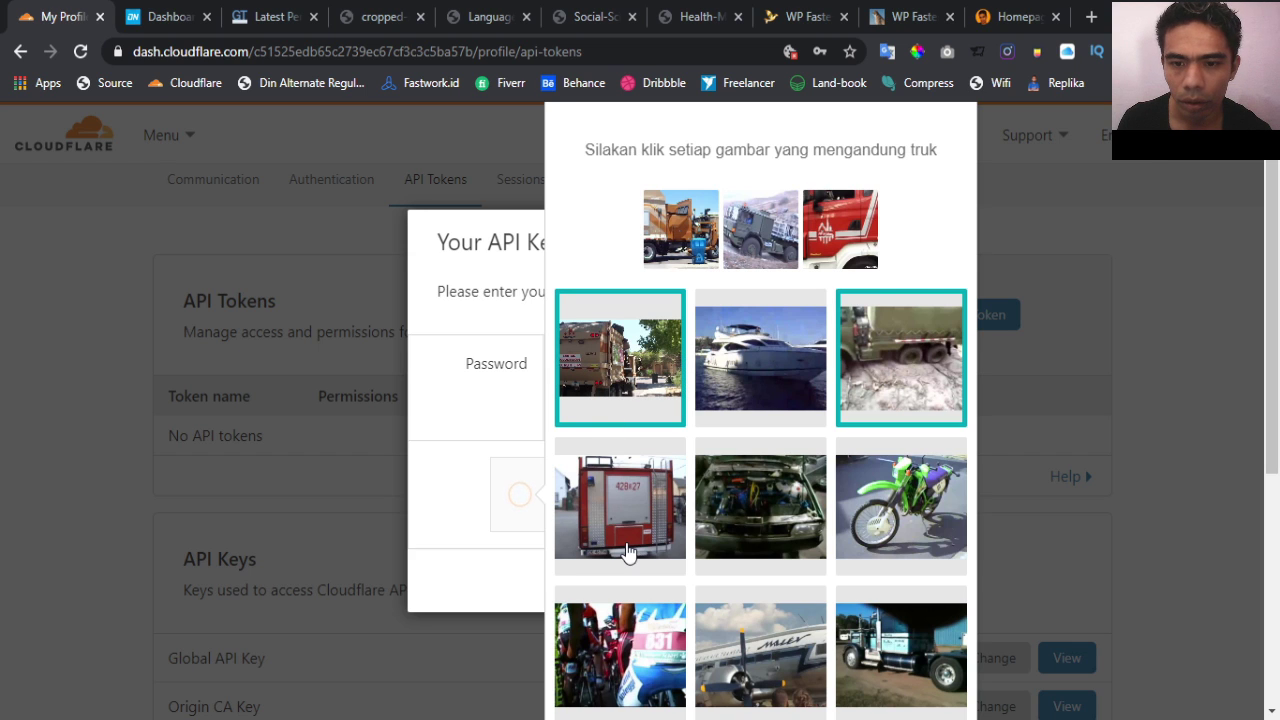
left_click(626, 548)
left_click(896, 659)
scroll(896, 660, "down", 1)
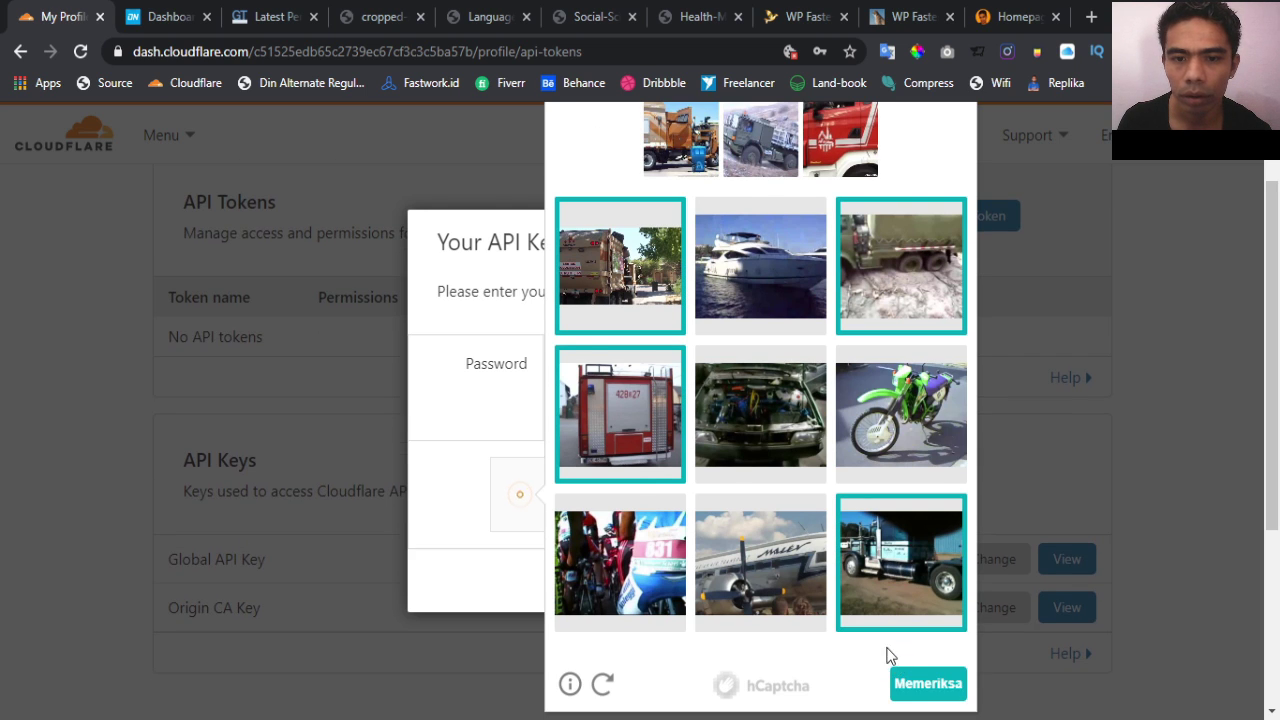
left_click(927, 688)
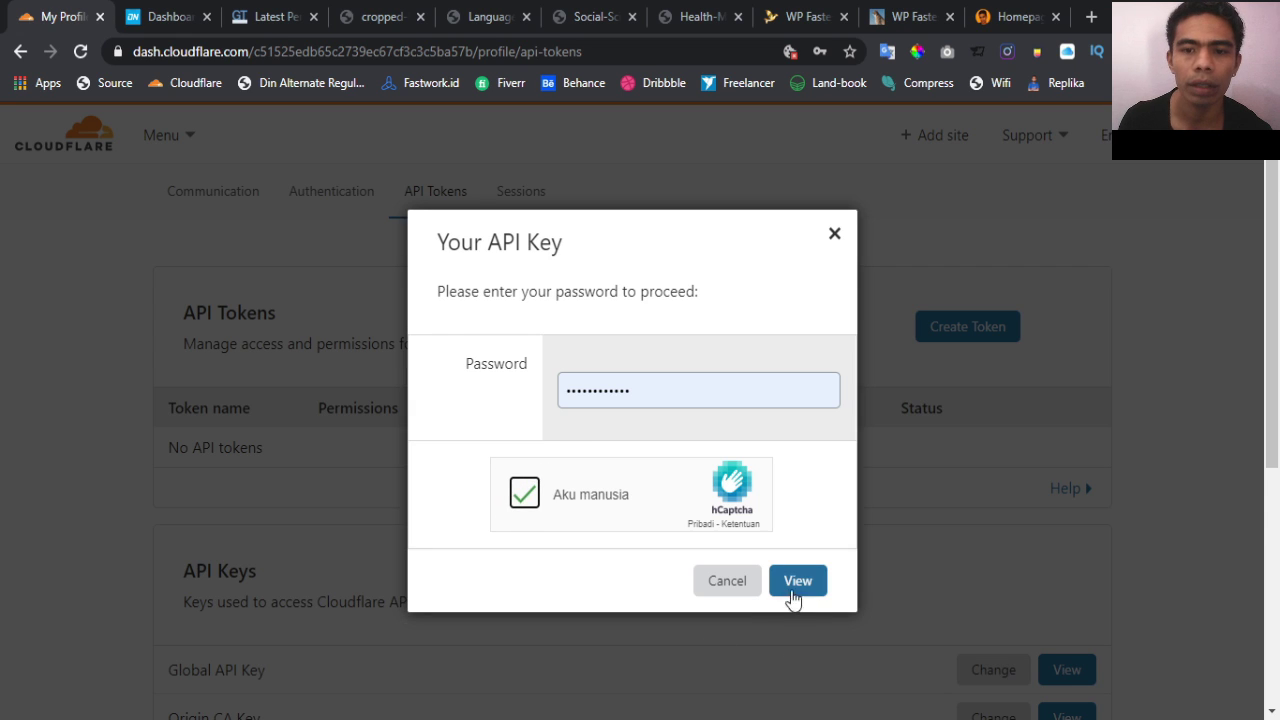
Reveal the Global API Key and copy it to the clipboard
left_click(800, 584)
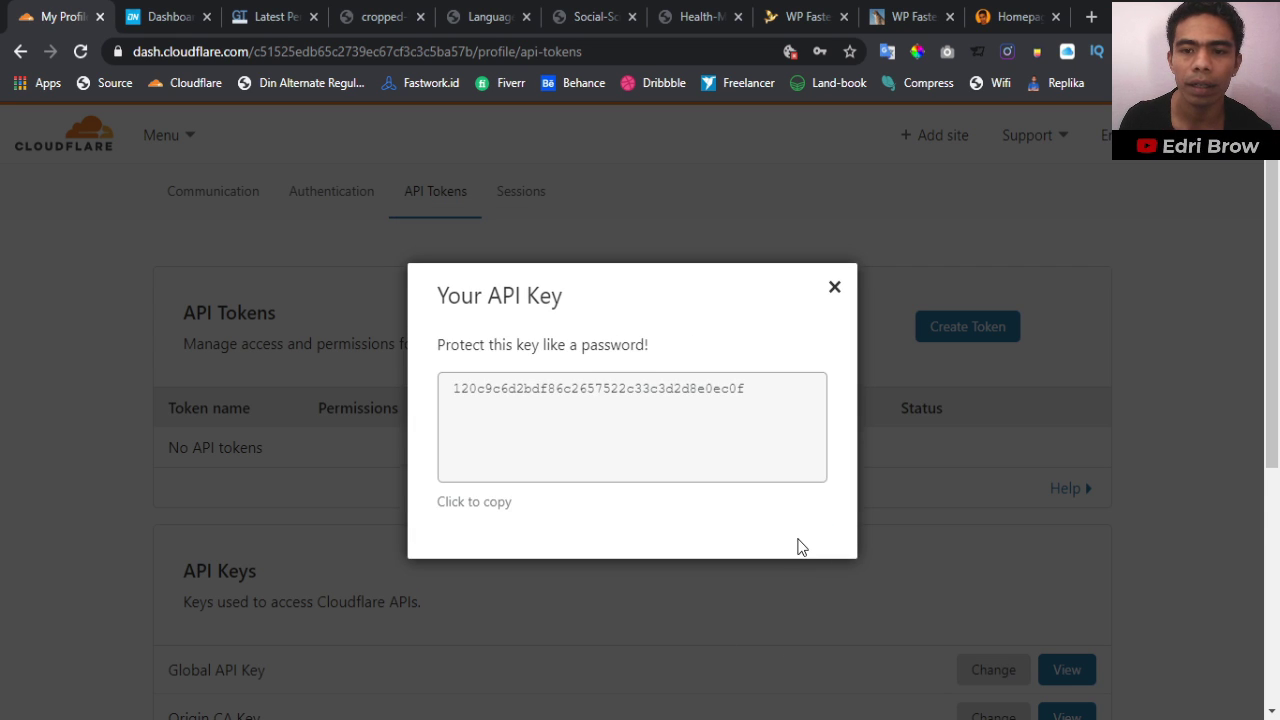
left_click(646, 434)
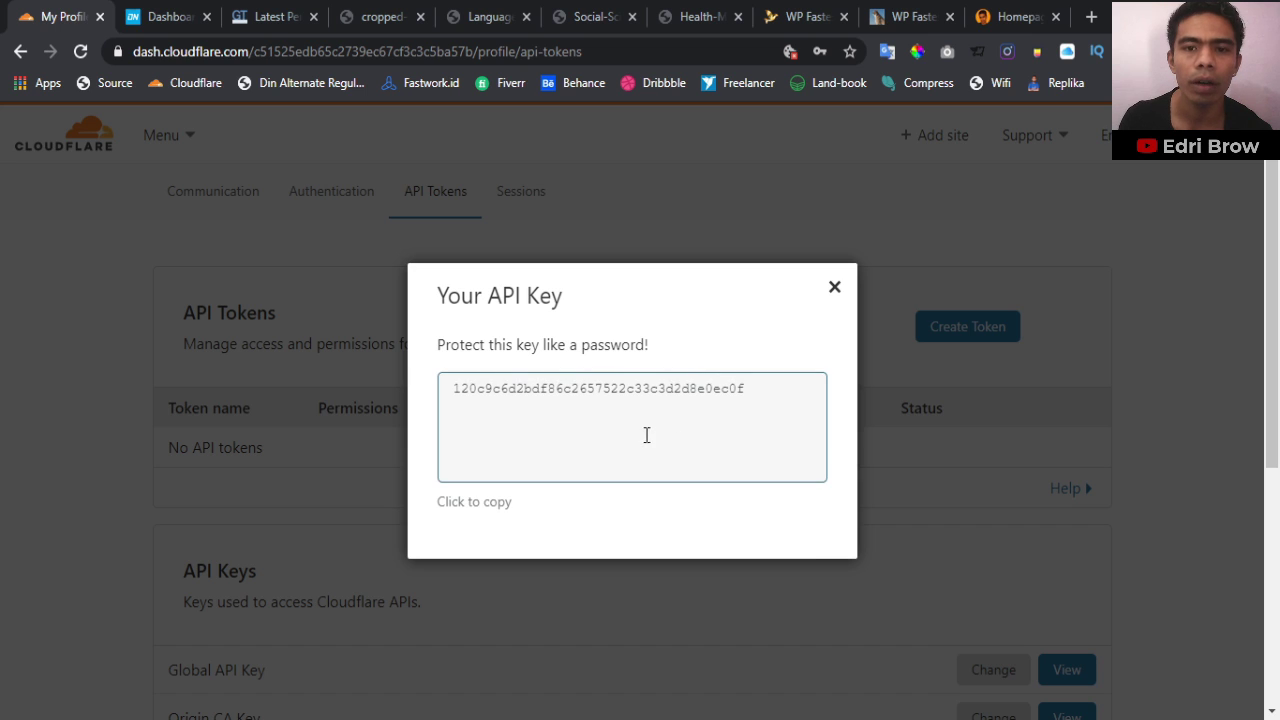
left_click(542, 393)
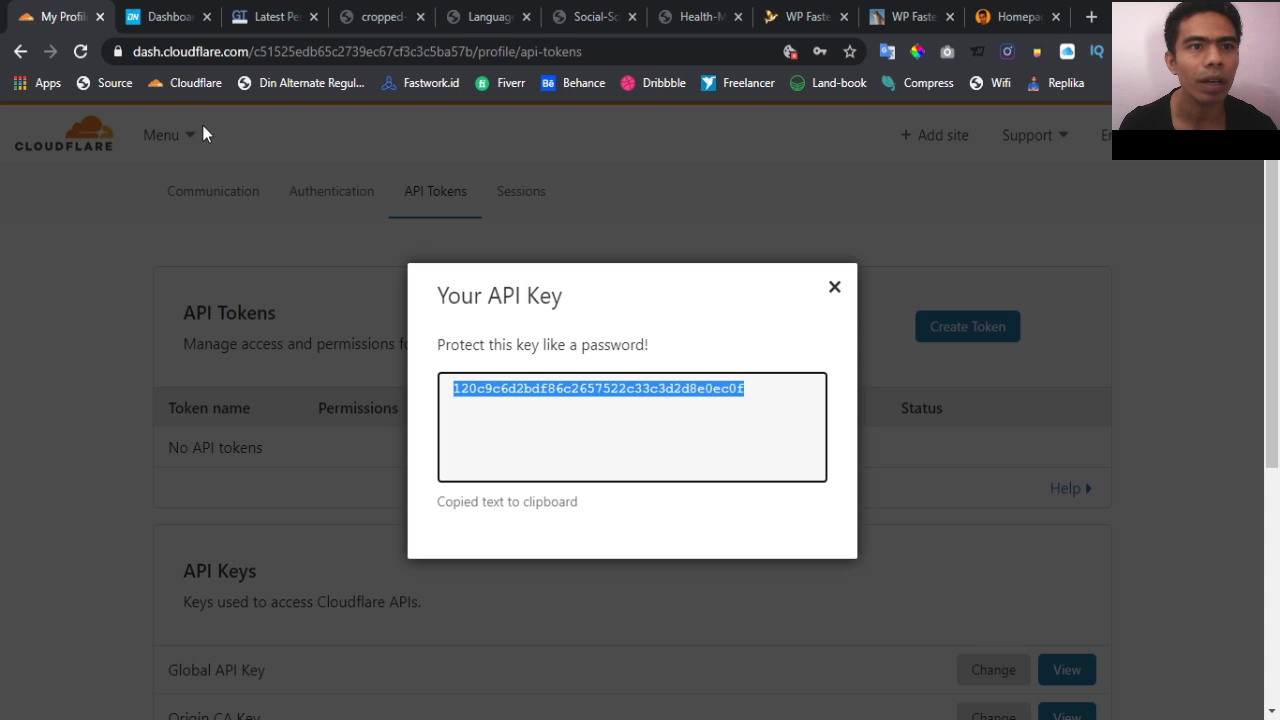
In WP Fastest Cache's CDN by Cloudflare, enter the account e-mail and paste the API key
left_click(806, 17)
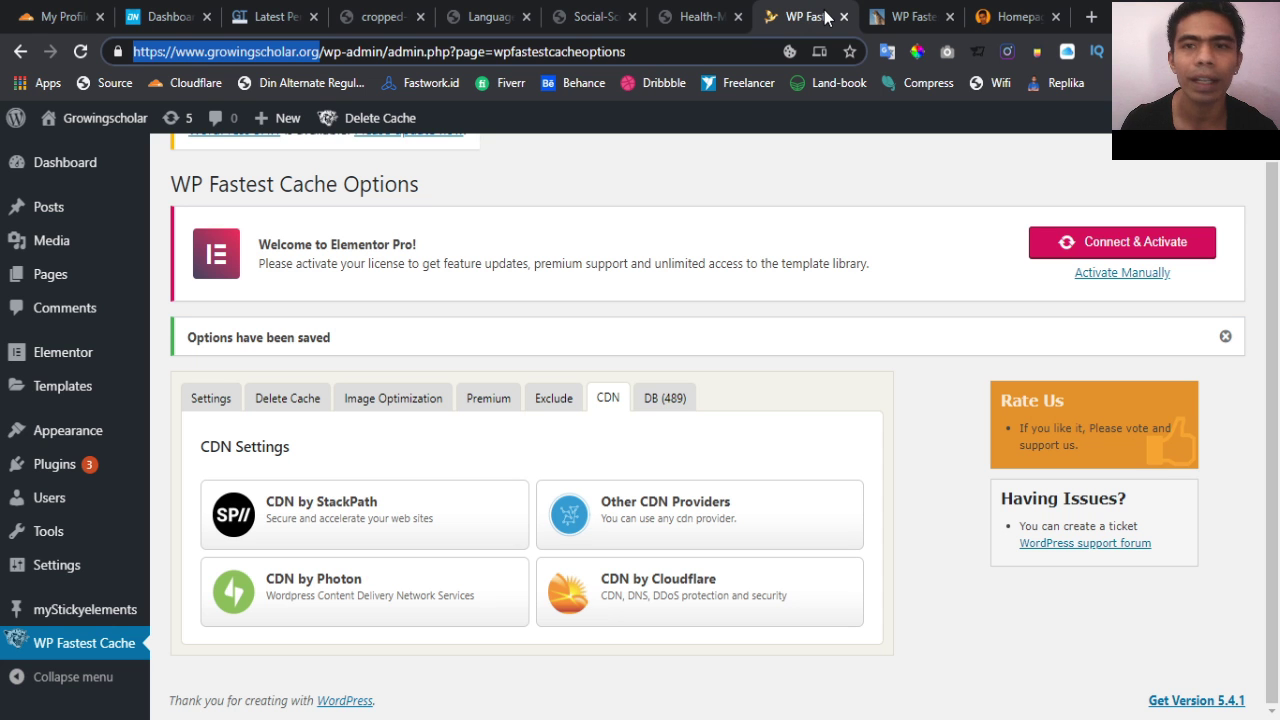
left_click(635, 595)
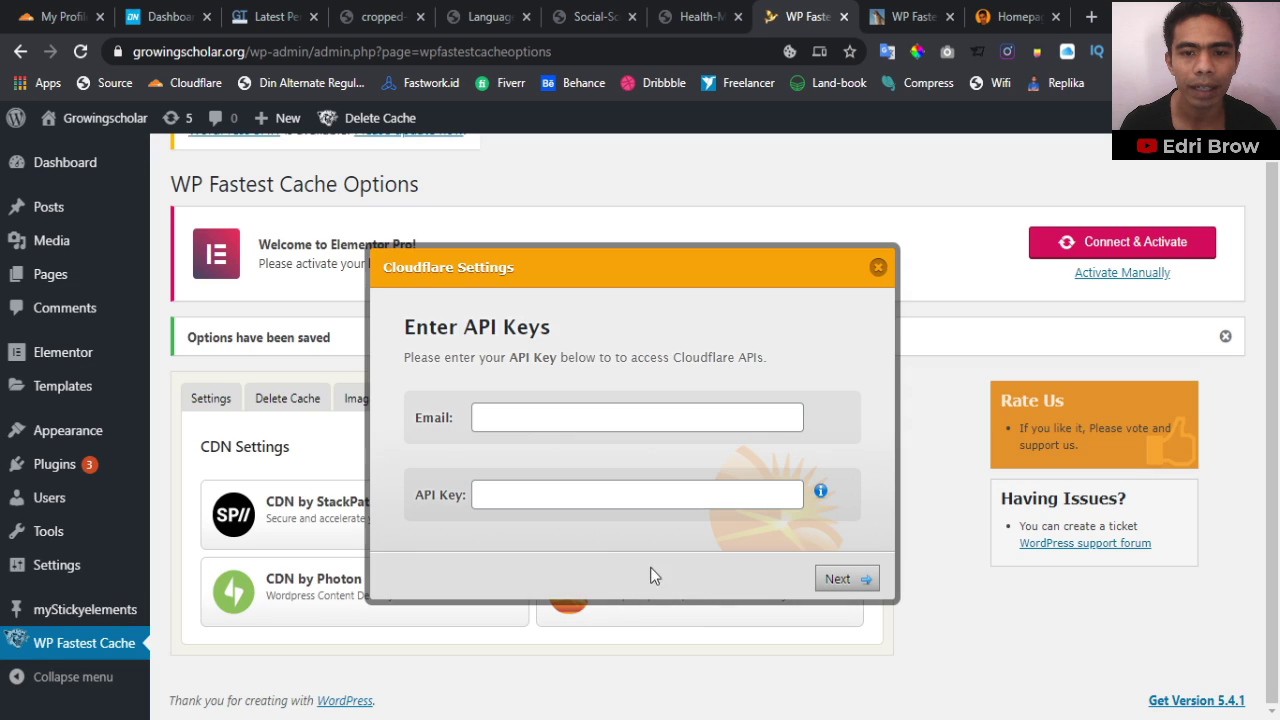
left_click(519, 425)
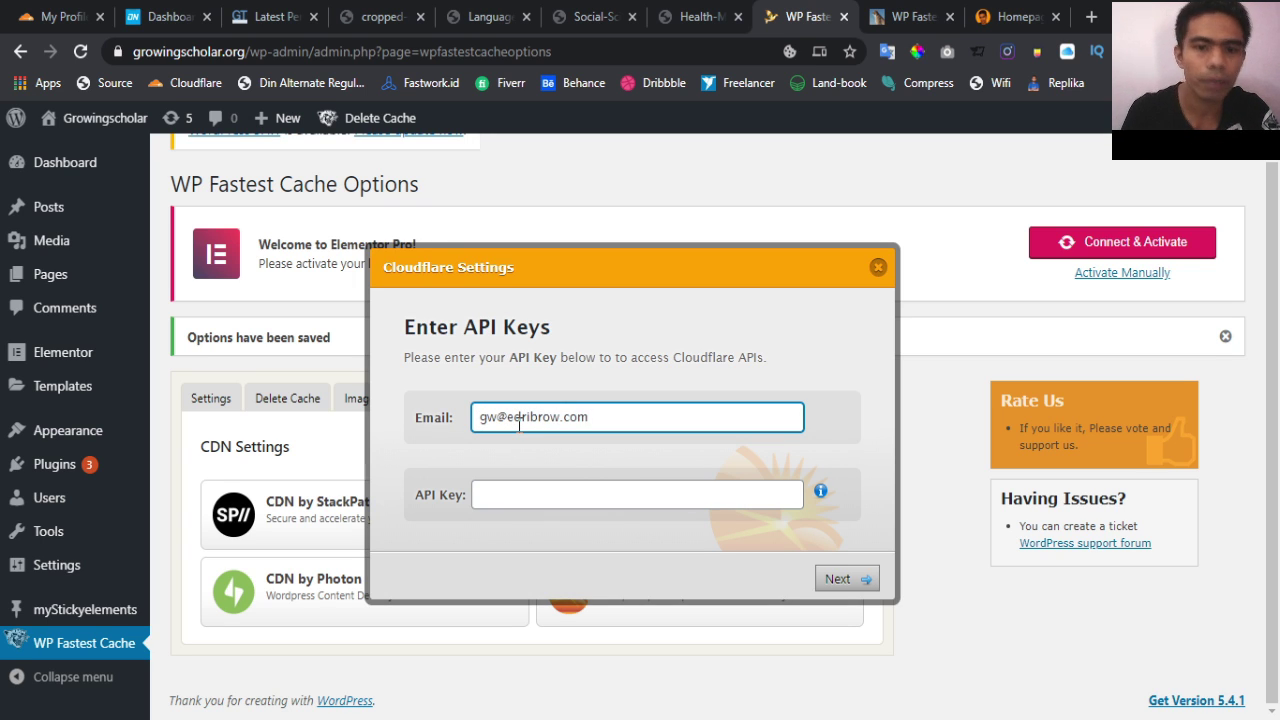
left_click(525, 500)
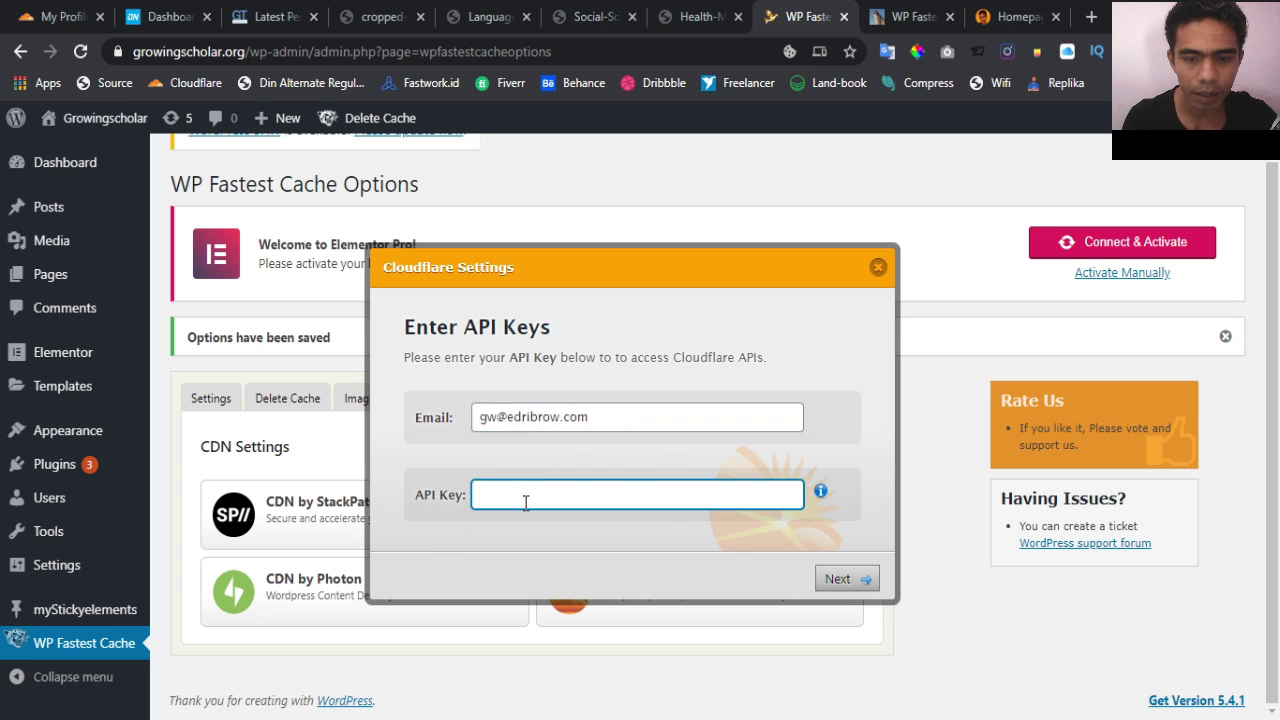
key("ctrl+v")
left_click(858, 588)
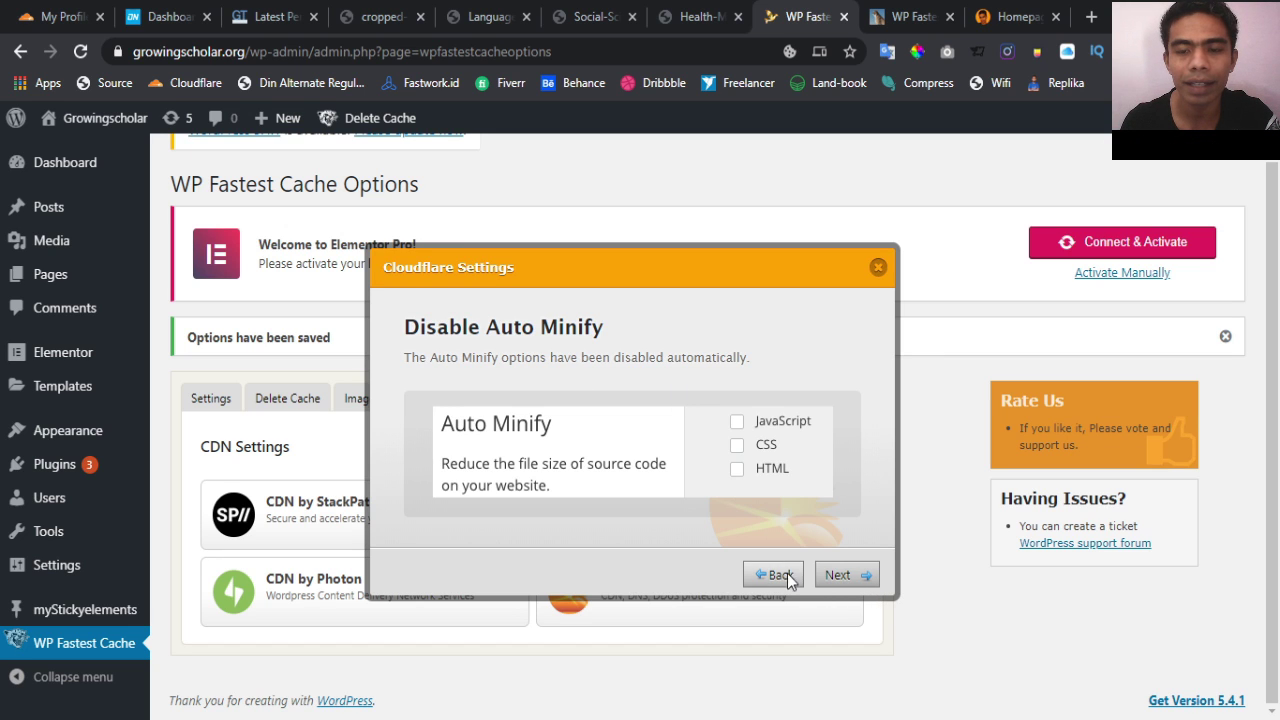
Continue through Auto Minify, Rocket Loader and browser cache steps, finish, and visit the live site
left_click(843, 576)
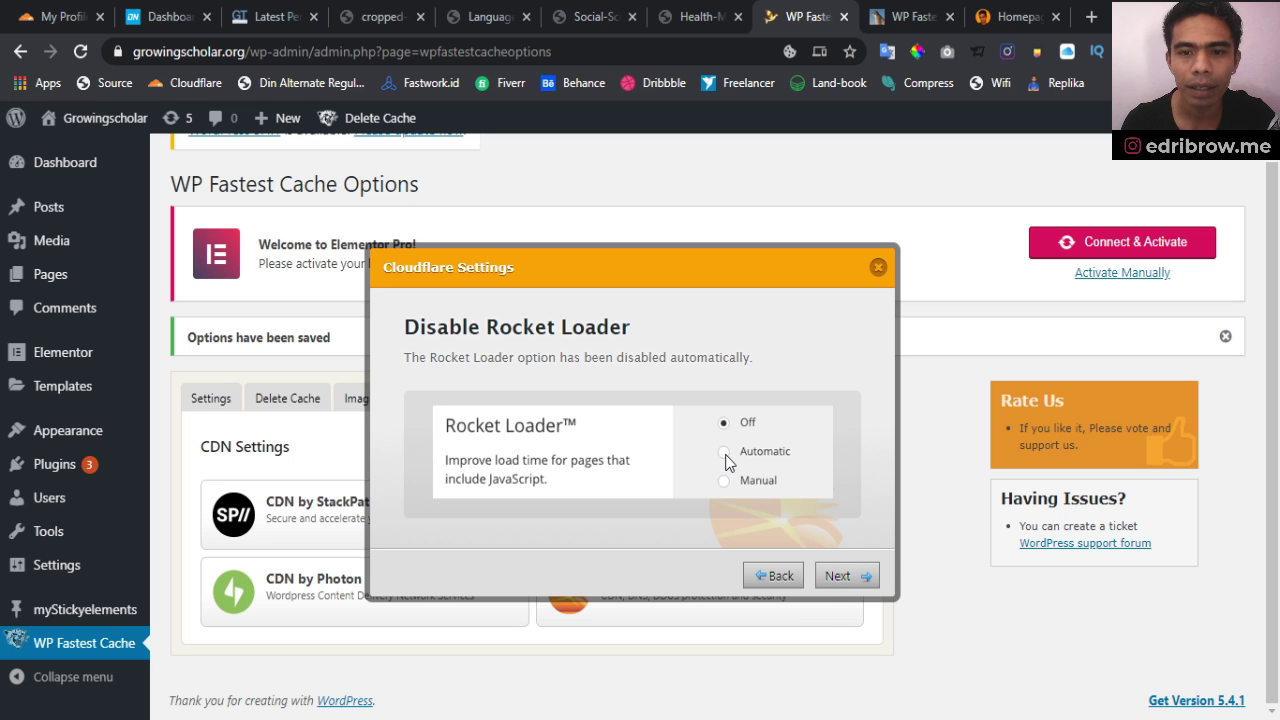
left_click(860, 585)
left_click(839, 597)
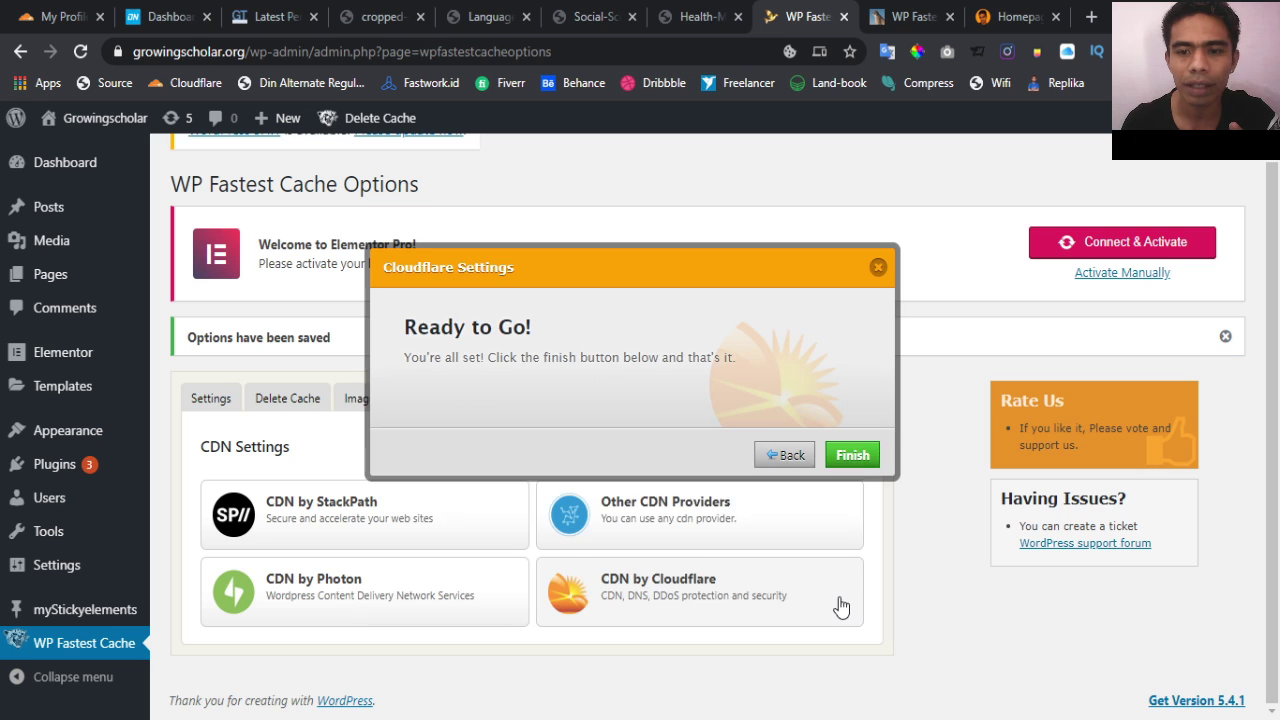
left_click(852, 456)
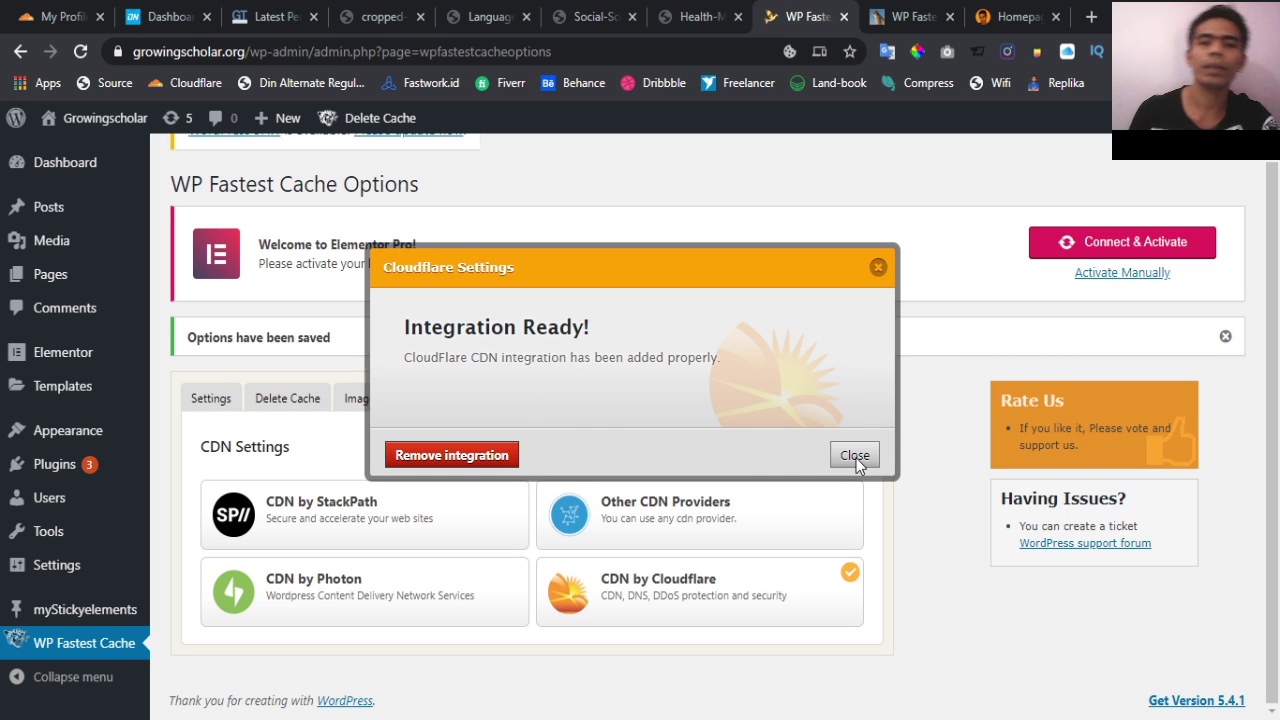
left_click(855, 456)
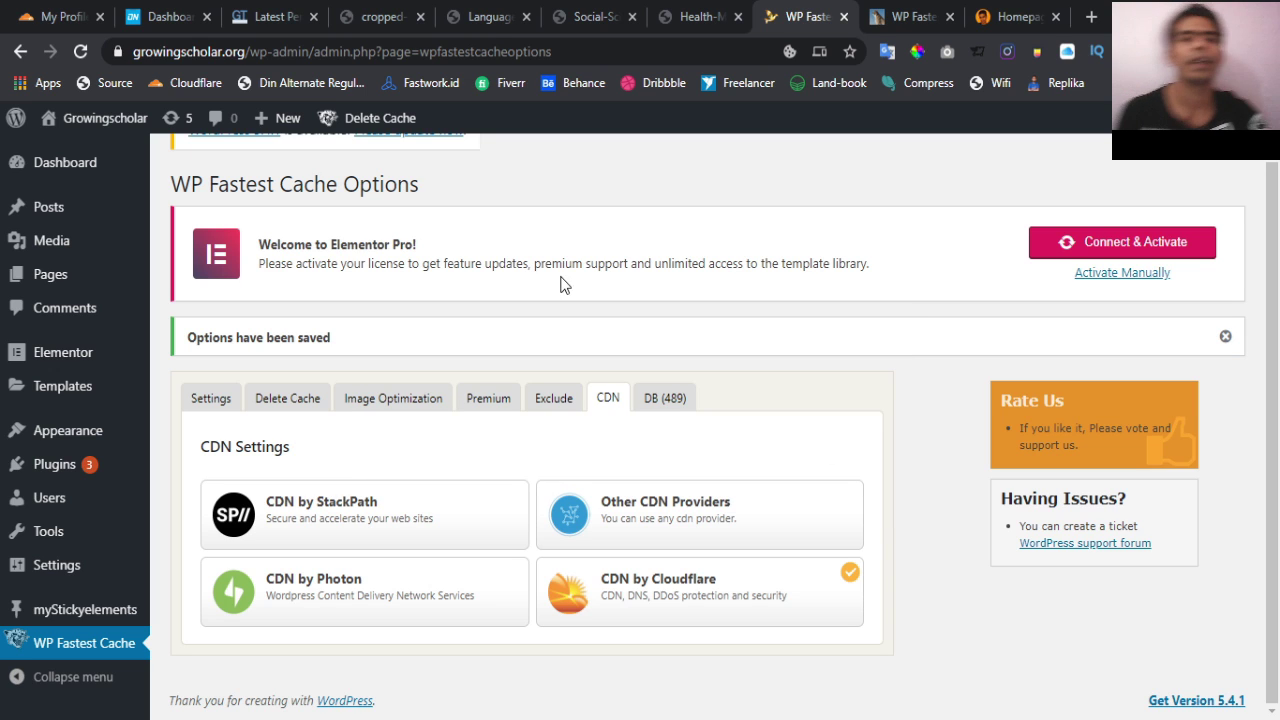
mouse_move(70, 121)
left_click(78, 155)
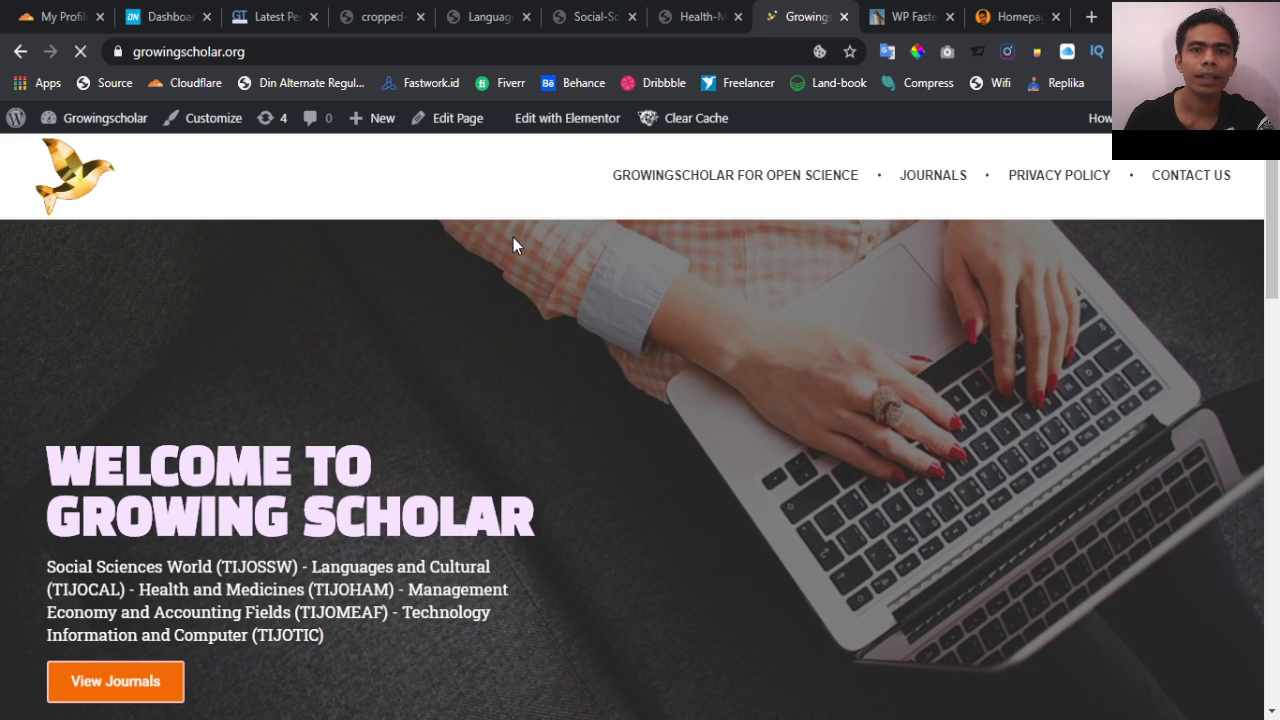
Clear this page's cache, delete the site cache, and delete cache with minified CSS/JS
mouse_move(676, 118)
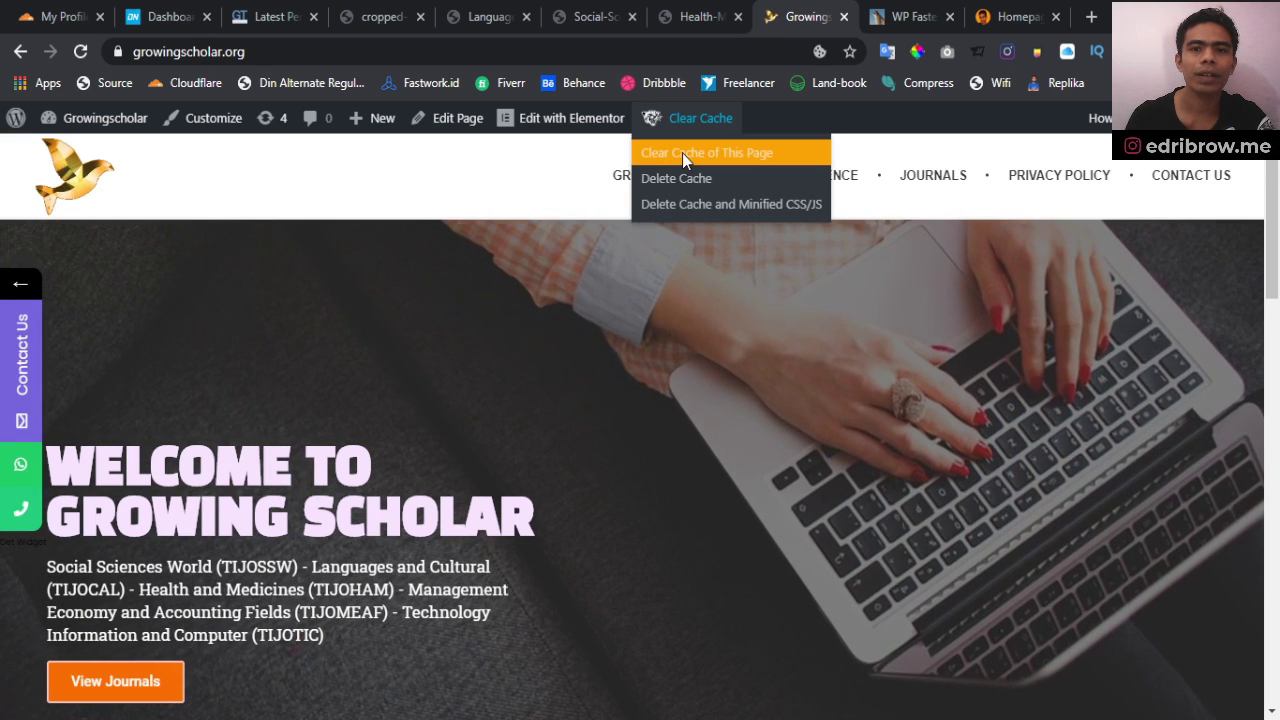
left_click(682, 153)
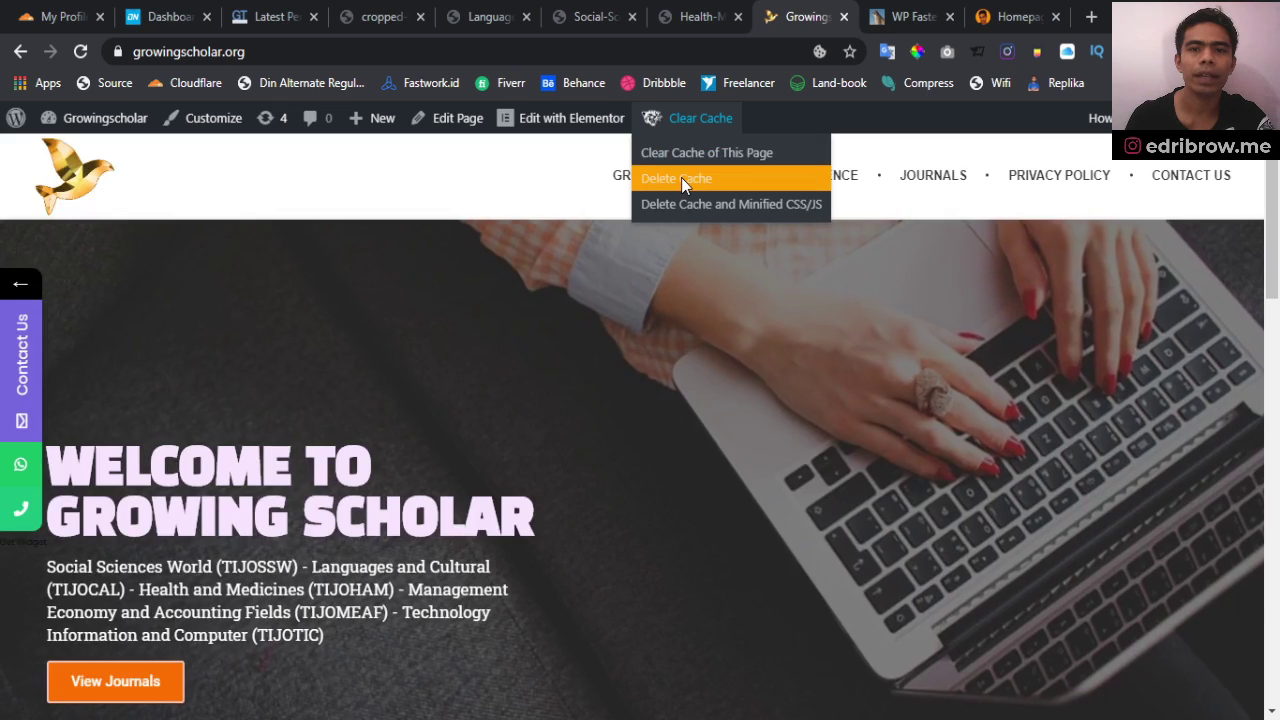
left_click(681, 177)
left_click(680, 206)
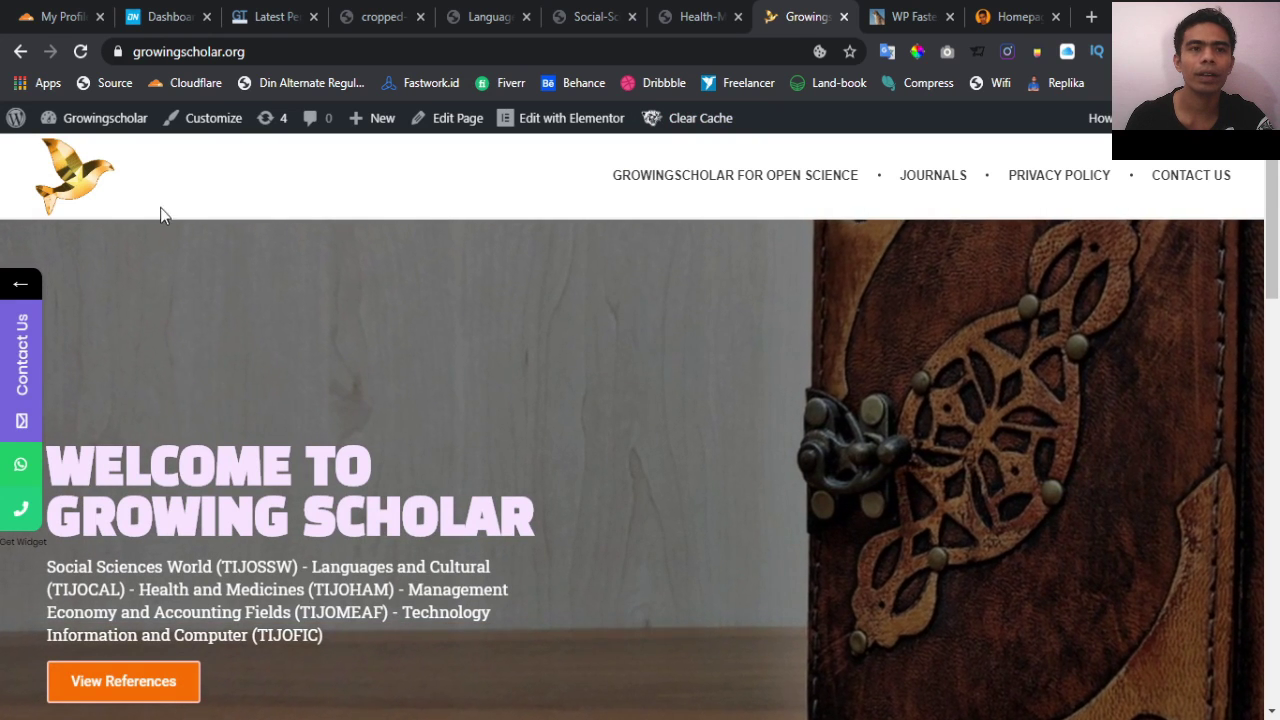
Return to the earlier GTmetrix report (PageSpeed D 65%, YSlow B 87%, 2.1s) and scroll through it
left_click(265, 17)
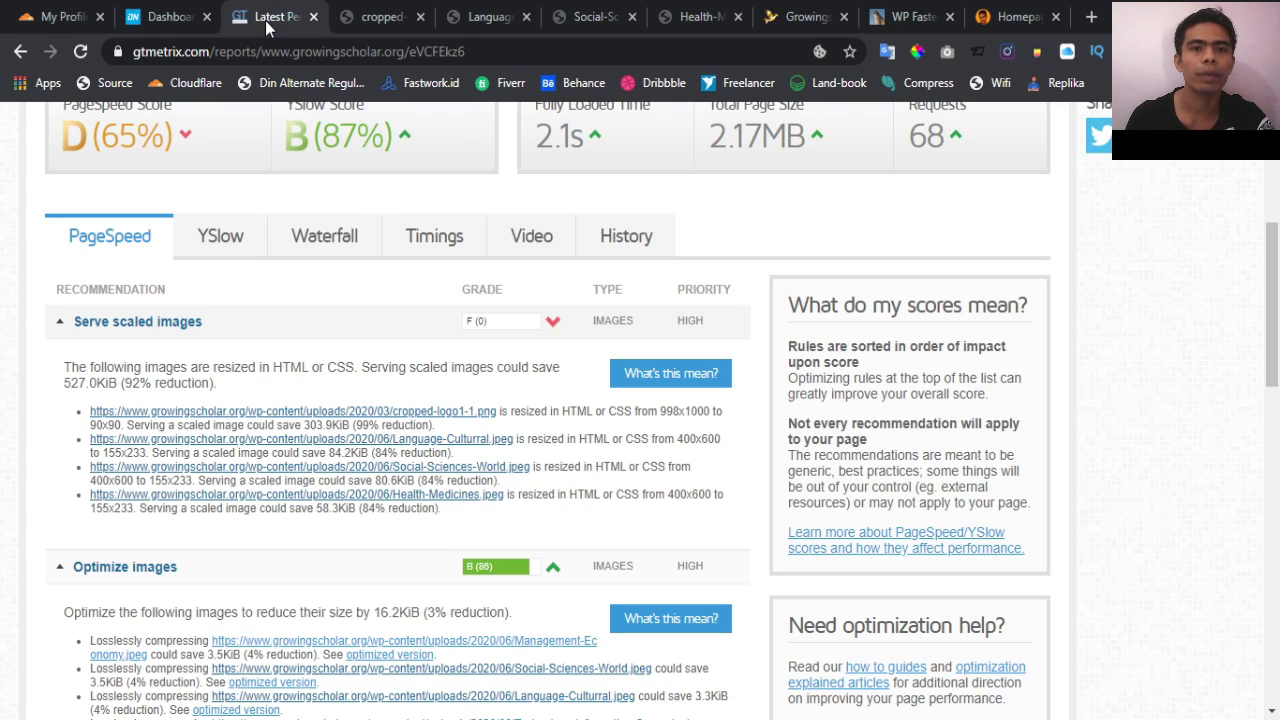
scroll(328, 528, "down", 1)
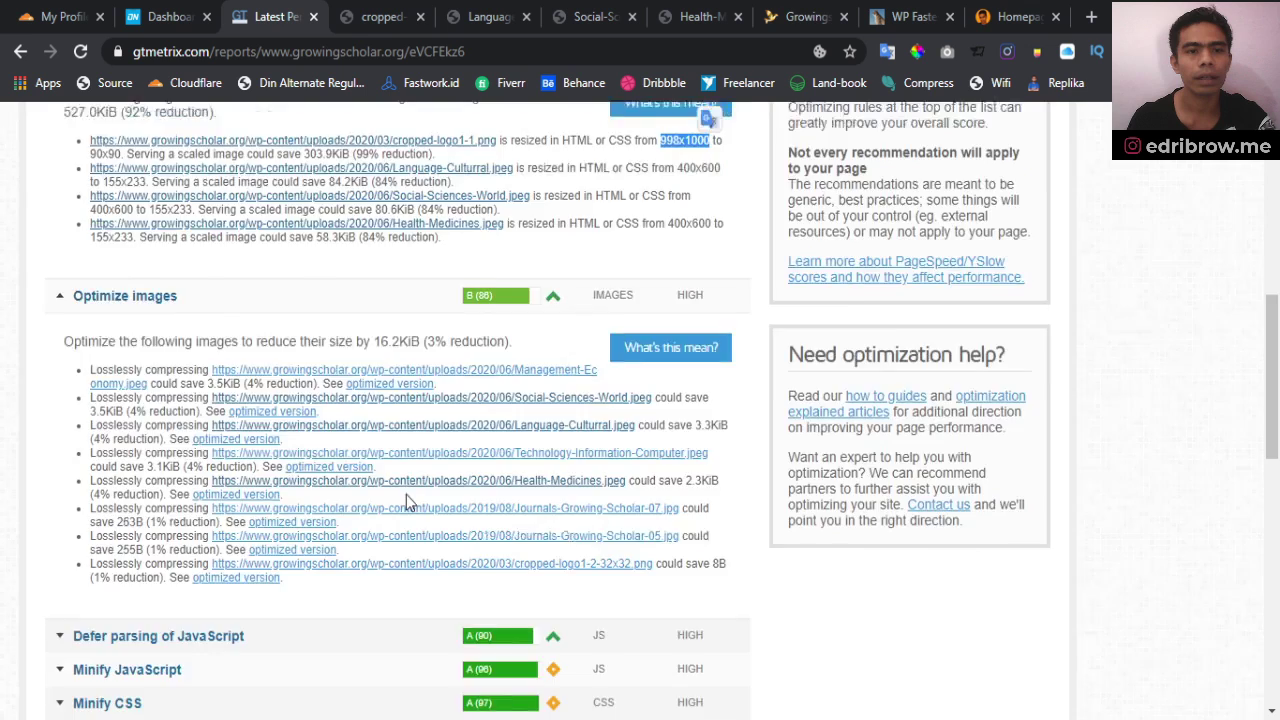
scroll(406, 494, "up", 6)
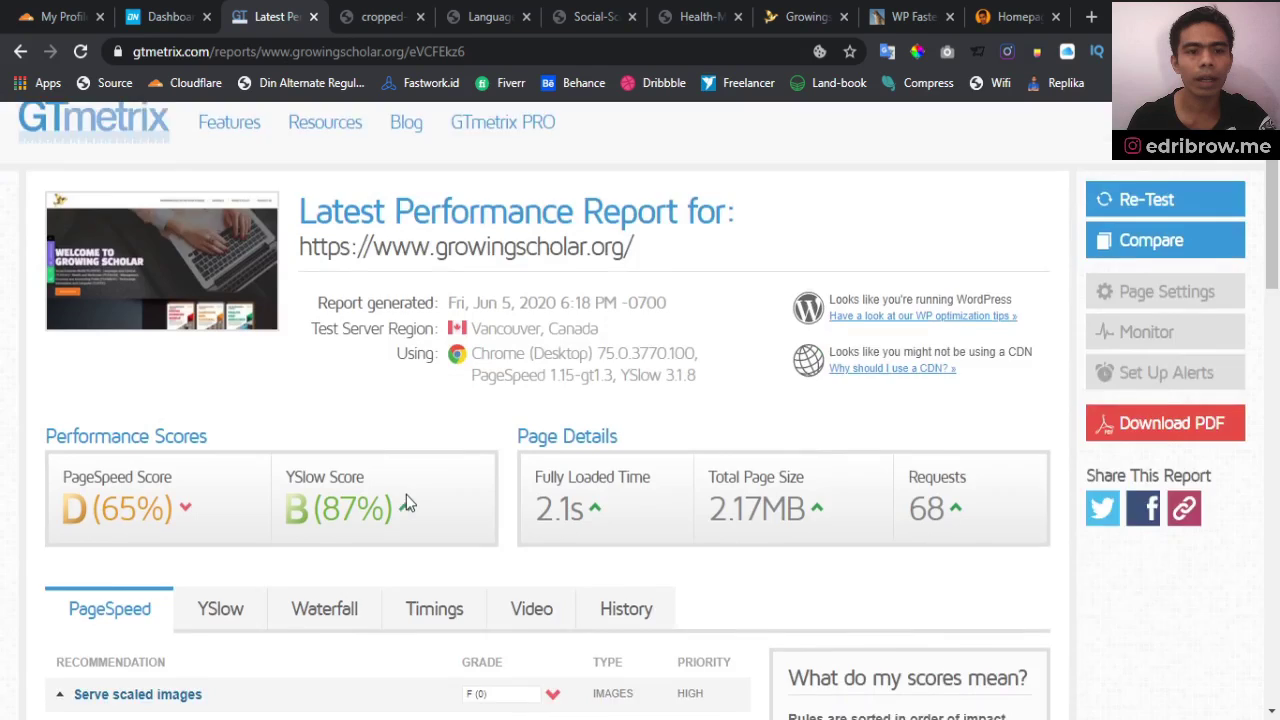
scroll(406, 494, "down", 2)
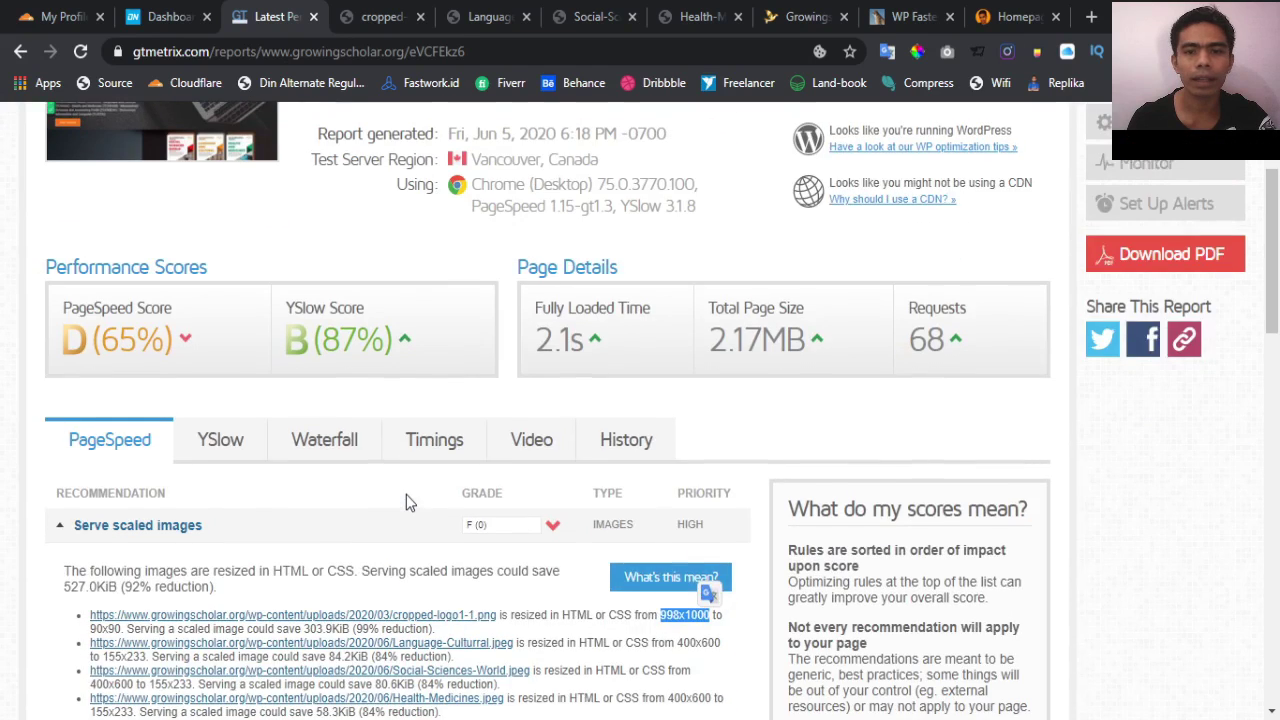
scroll(406, 494, "up", 2)
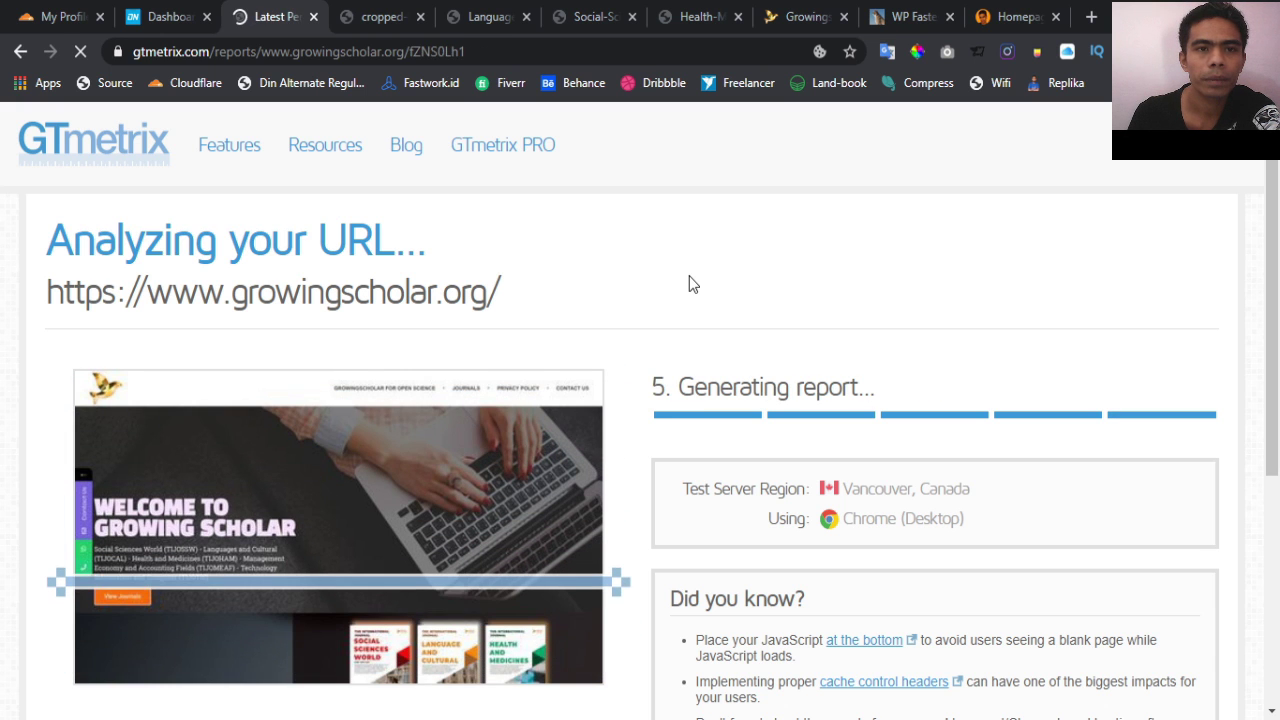
Expand 'Serve scaled images' in the new report to list the four oversized images
scroll(693, 284, "down", 2)
scroll(689, 276, "down", 1)
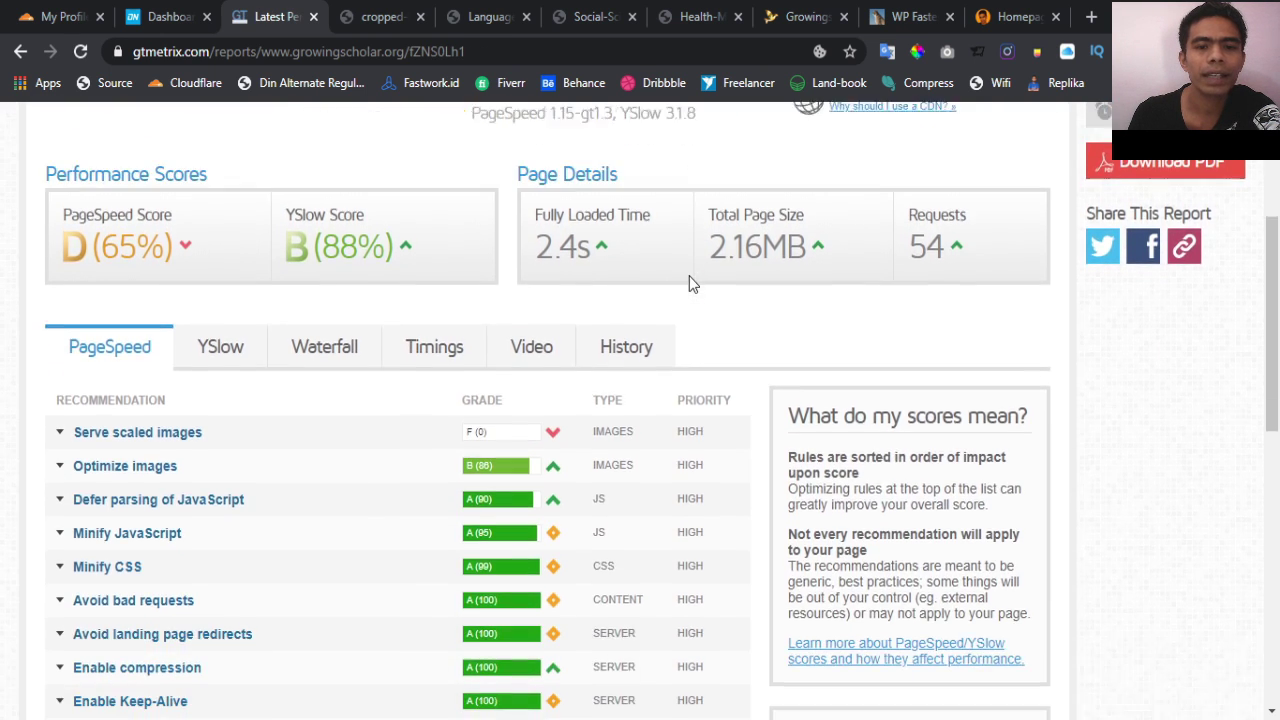
scroll(689, 276, "up", 1)
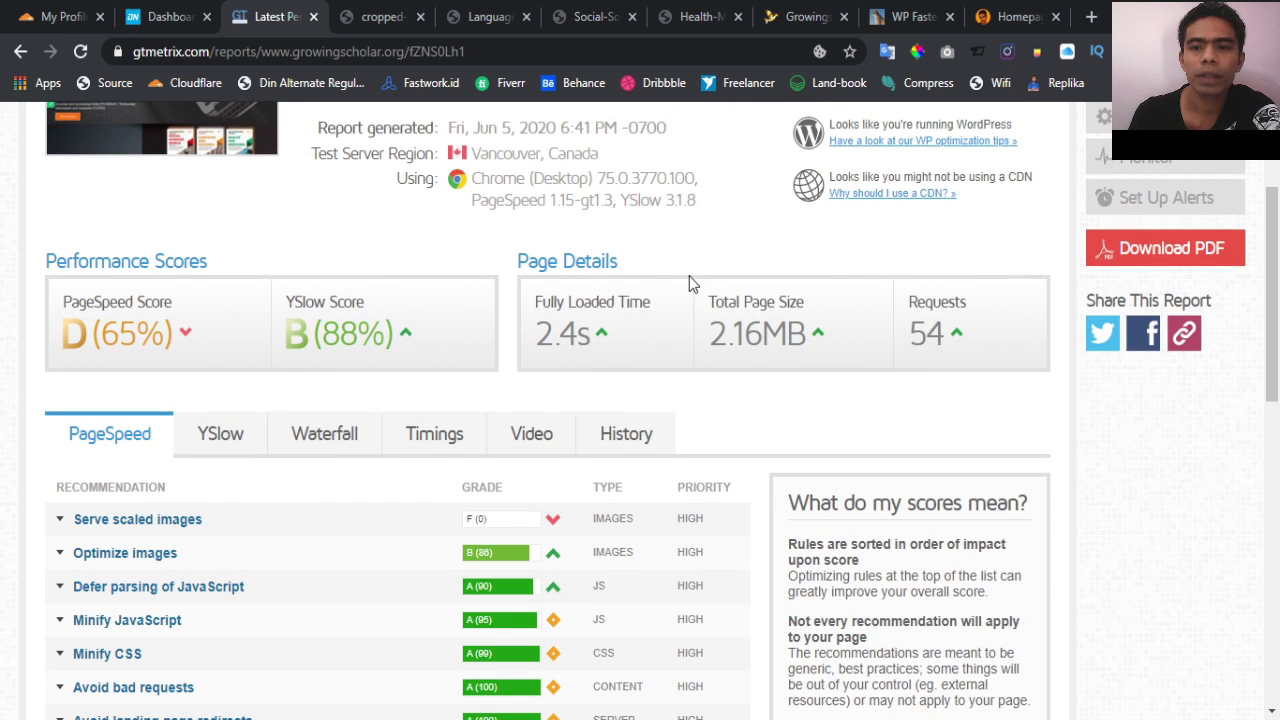
scroll(689, 276, "up", 1)
scroll(689, 276, "down", 1)
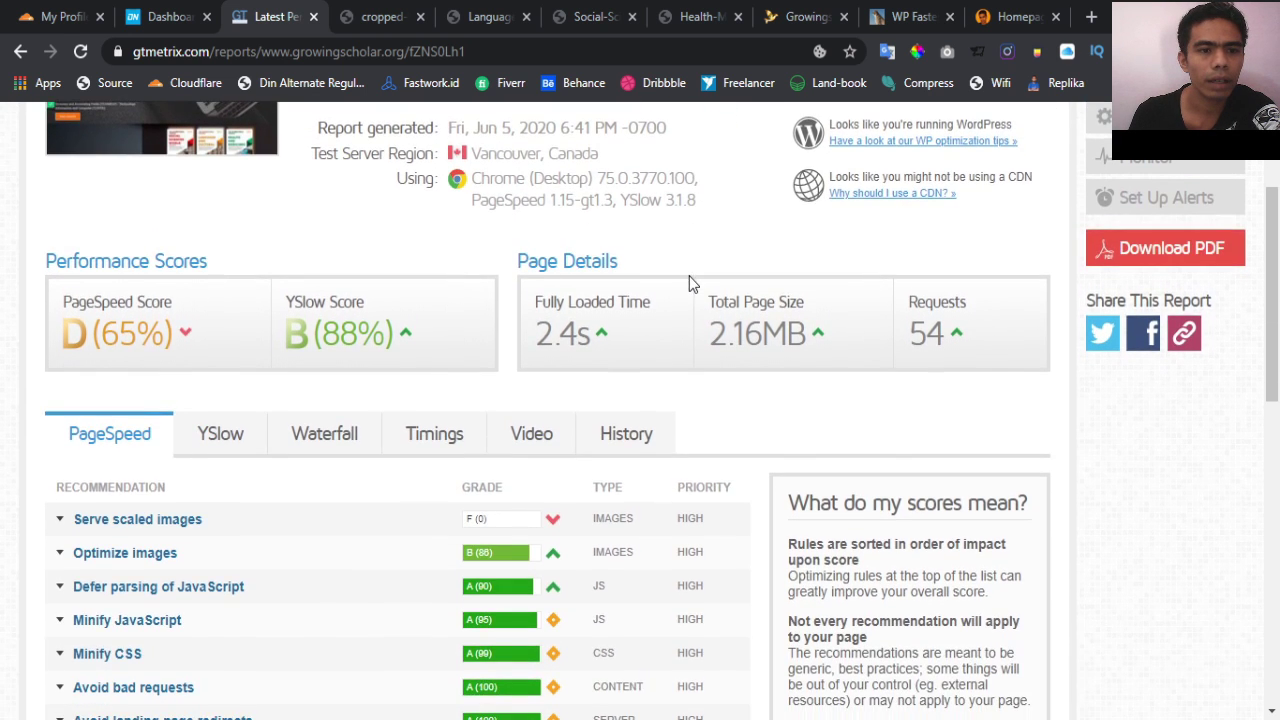
scroll(689, 276, "down", 2)
left_click(554, 326)
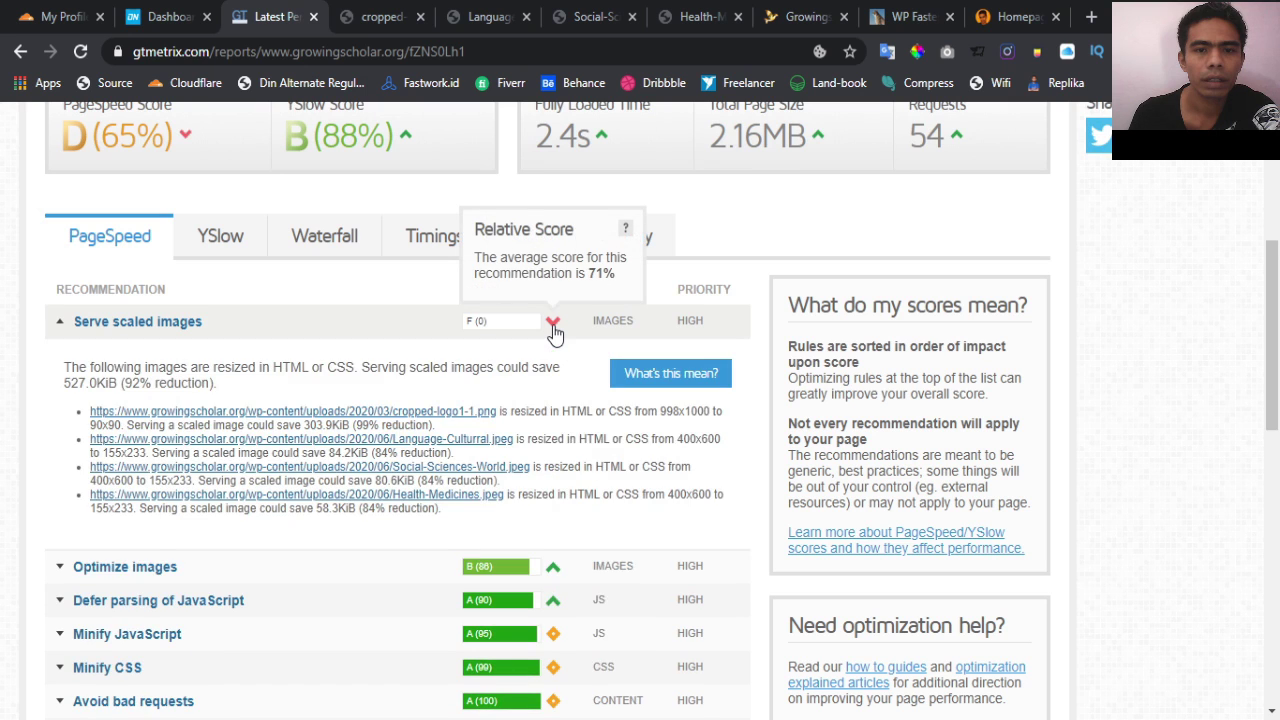
left_click(554, 330)
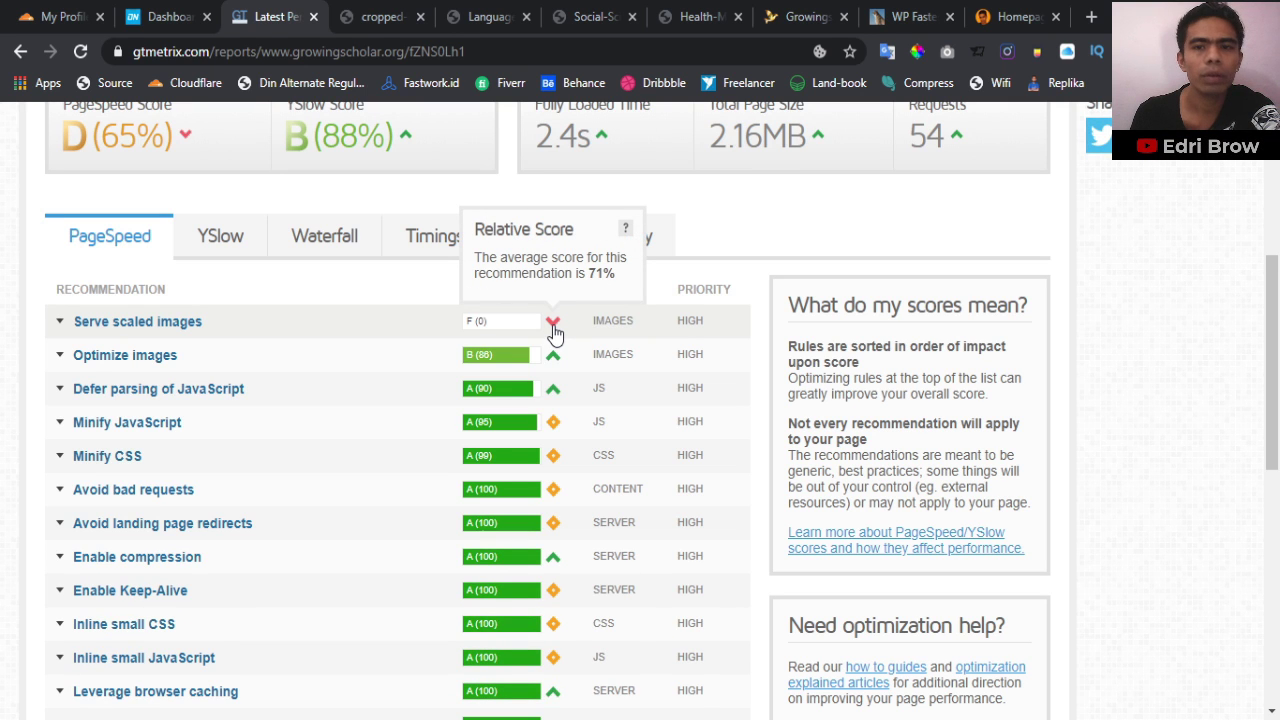
left_click(554, 330)
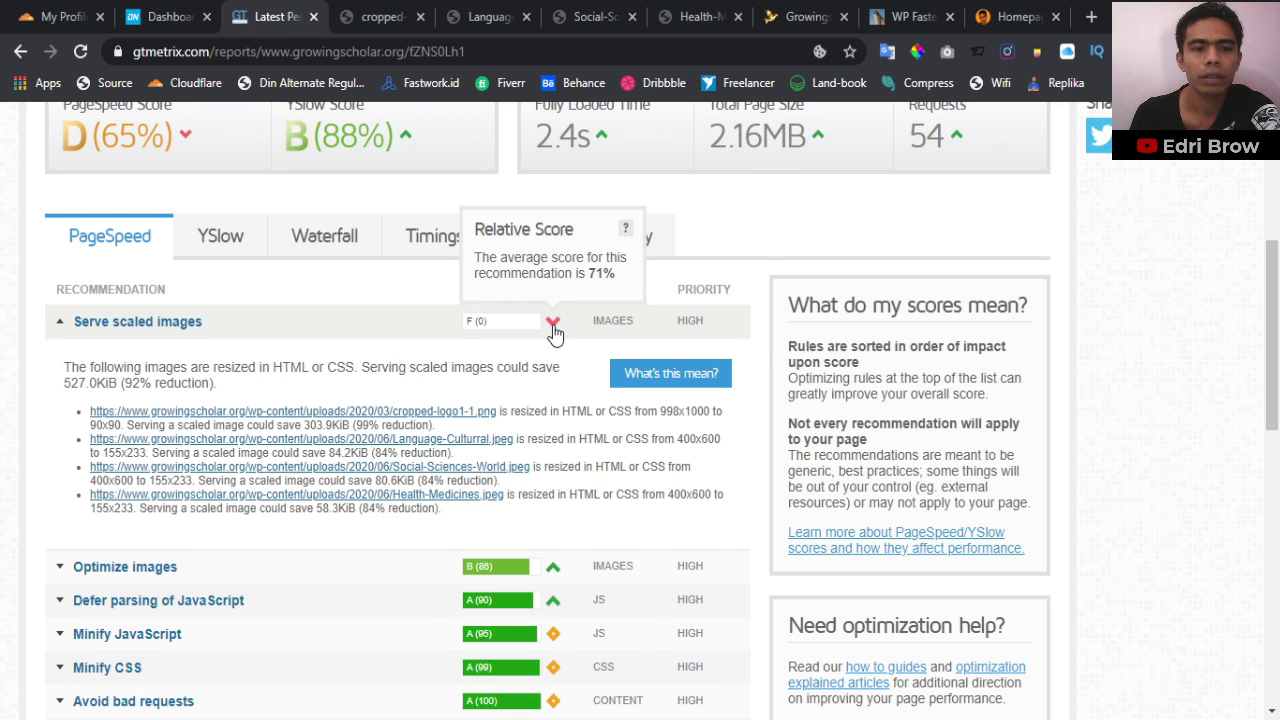
scroll(554, 332, "down", 1)
Expand and review the 'Optimize images' list, then collapse it again
left_click(553, 470)
scroll(554, 476, "down", 1)
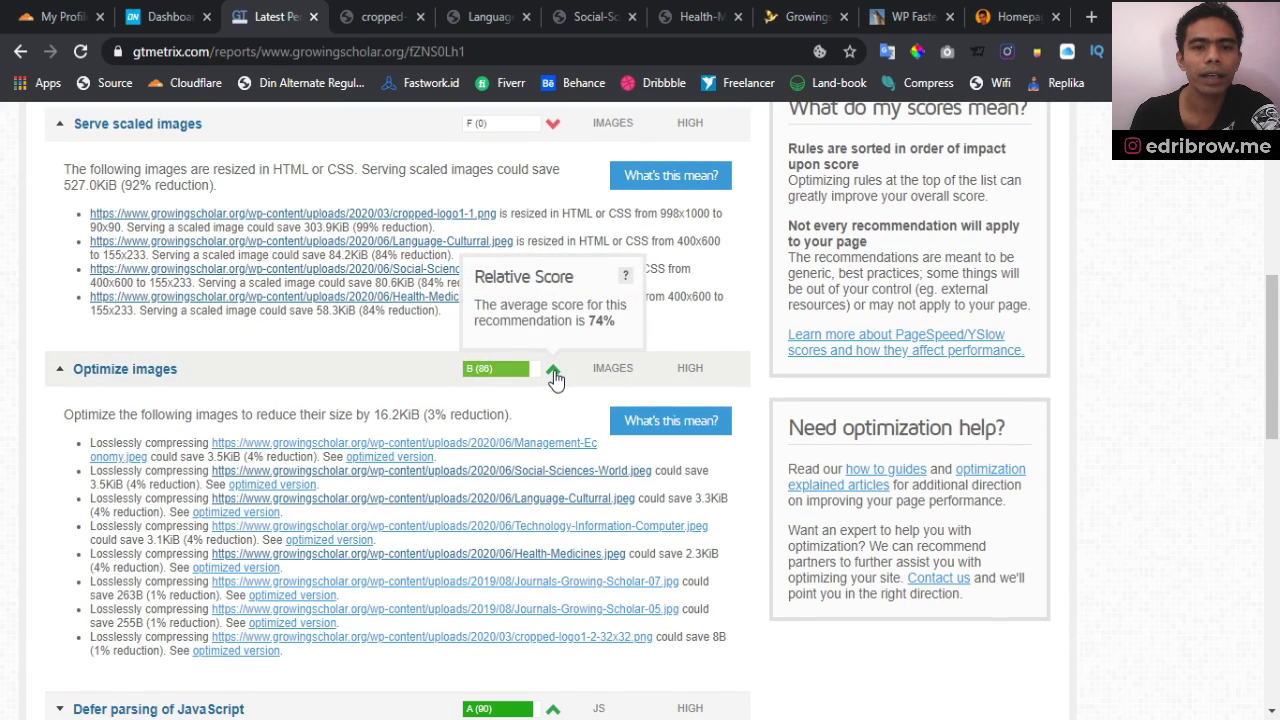
scroll(555, 377, "down", 1)
scroll(555, 377, "up", 1)
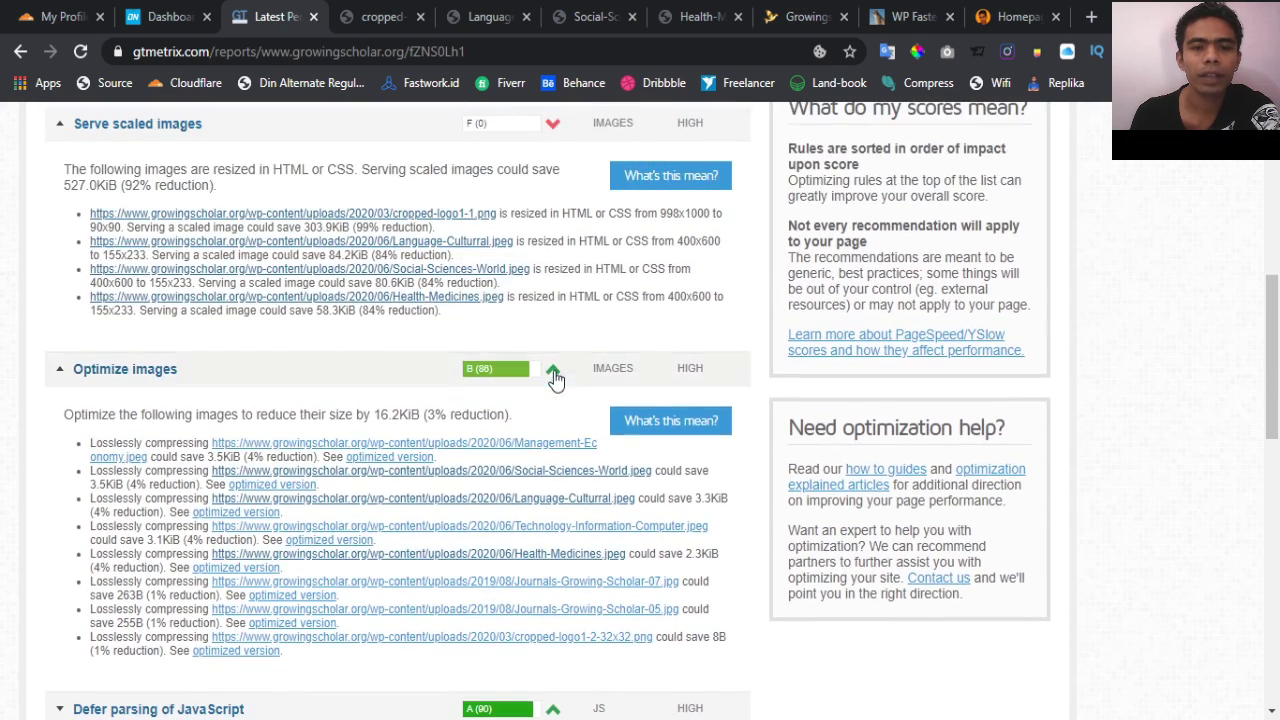
left_click(555, 377)
left_click(555, 377)
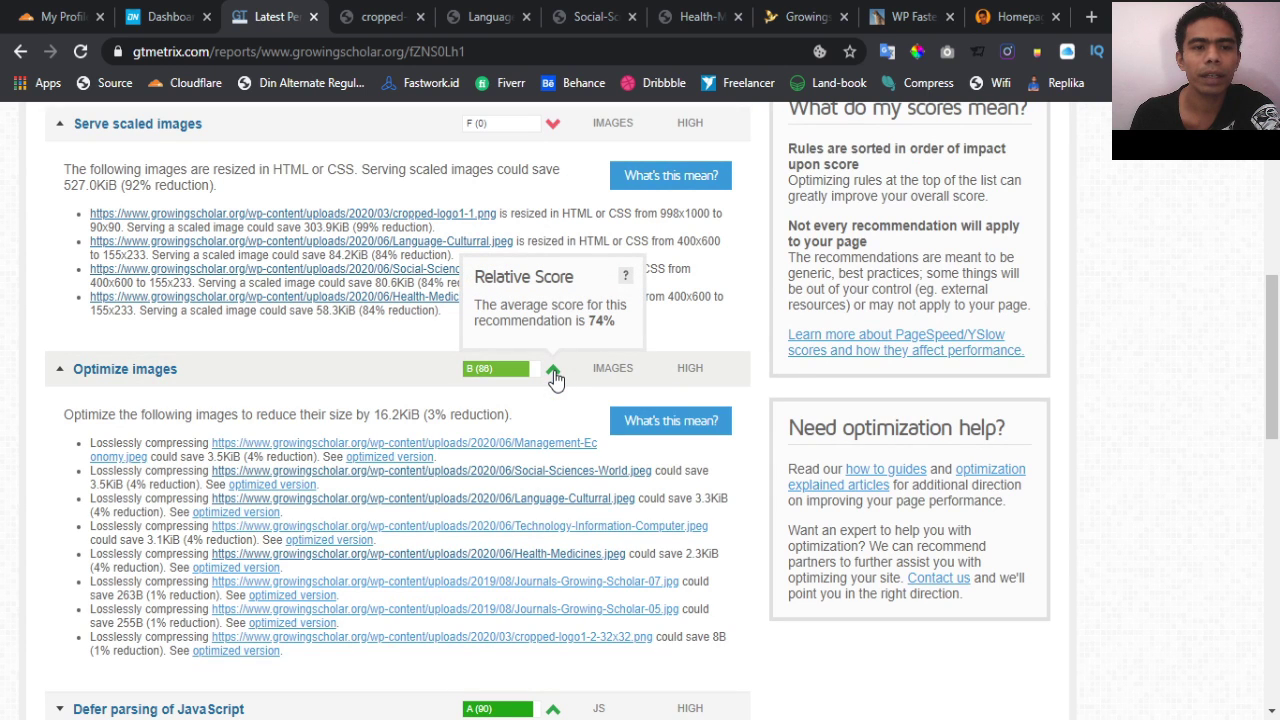
left_click(555, 377)
scroll(555, 390, "up", 3)
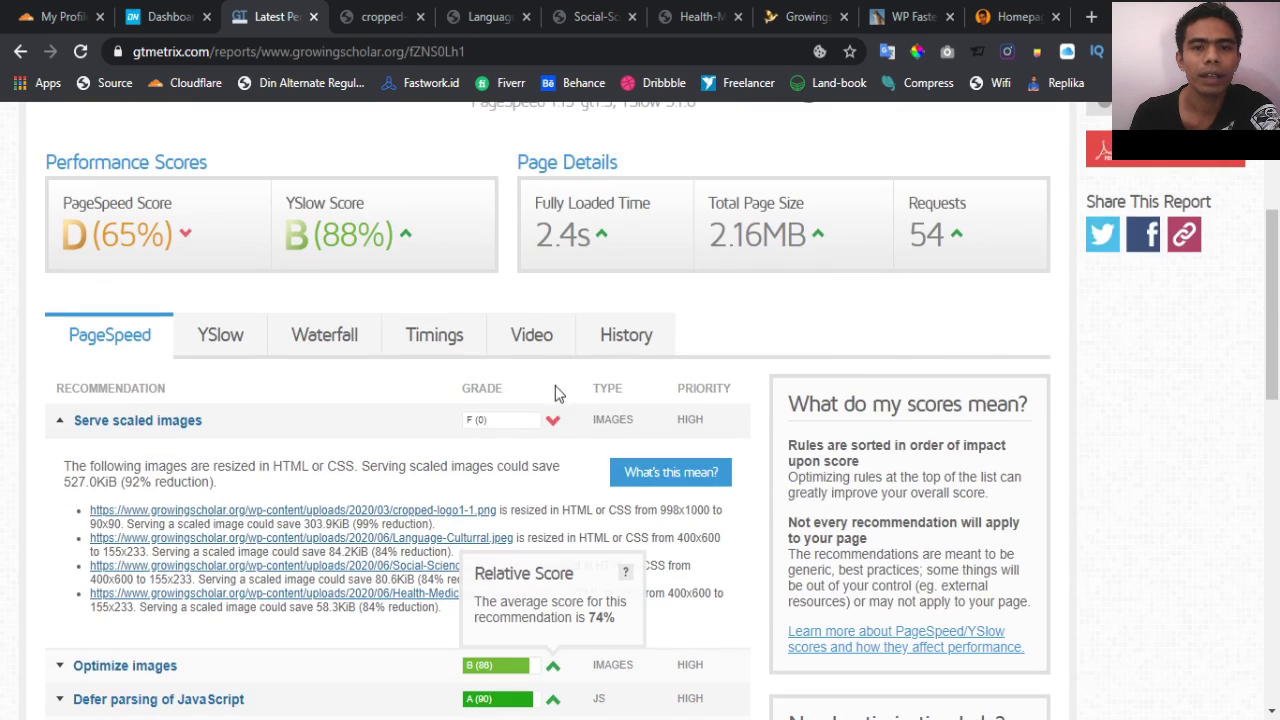
scroll(553, 440, "down", 1)
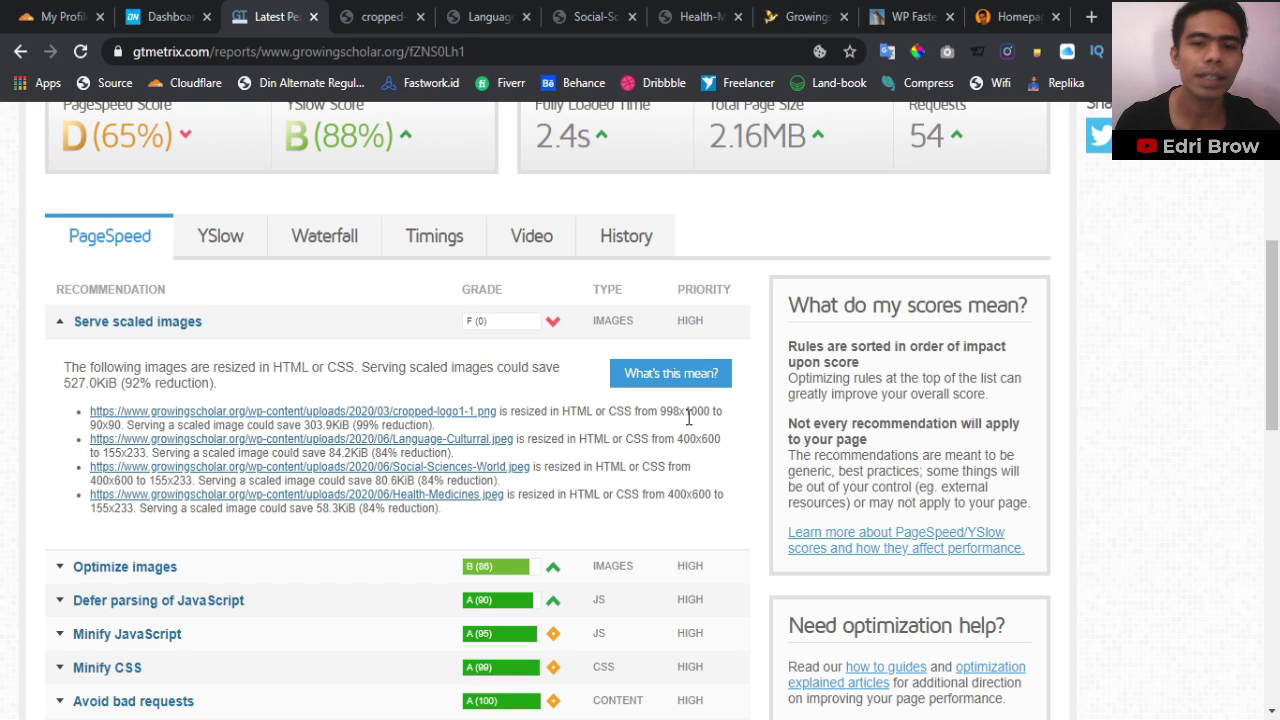
Close the old image tabs and the cache plugin tab, returning to the GTmetrix report
left_click(388, 10)
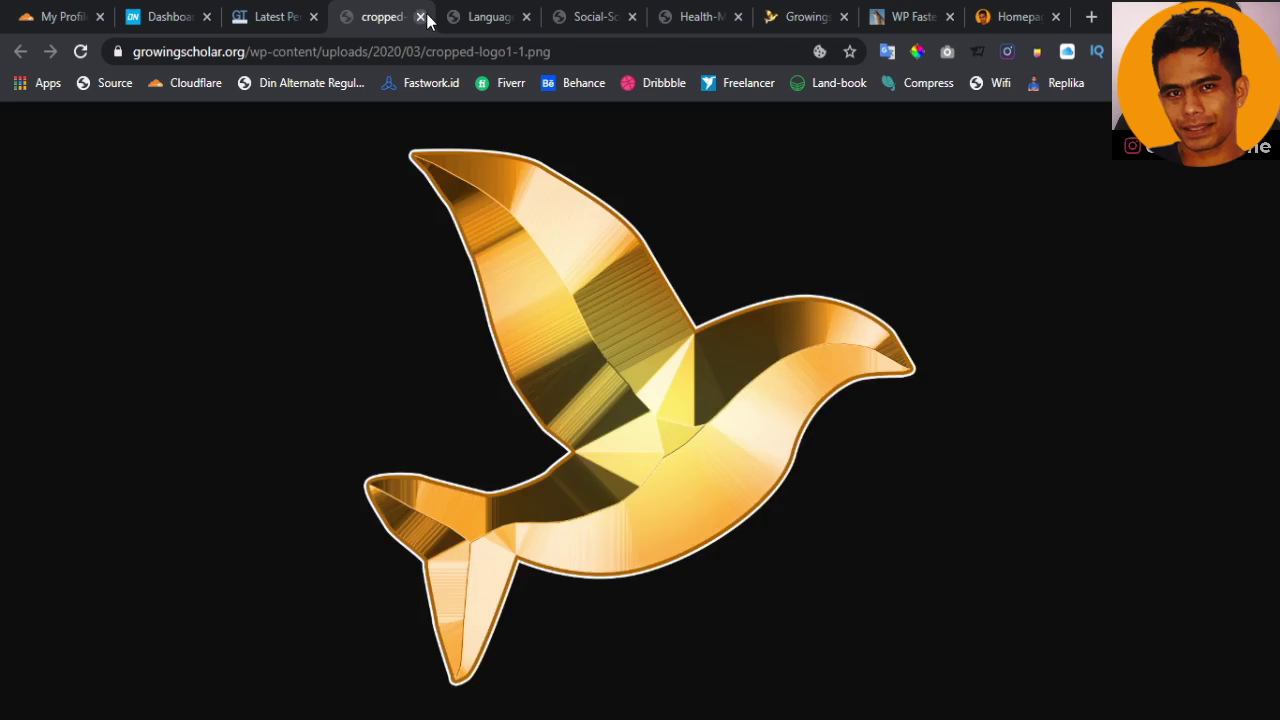
left_click(420, 16)
left_click(420, 16)
left_click(420, 16)
left_click(420, 16)
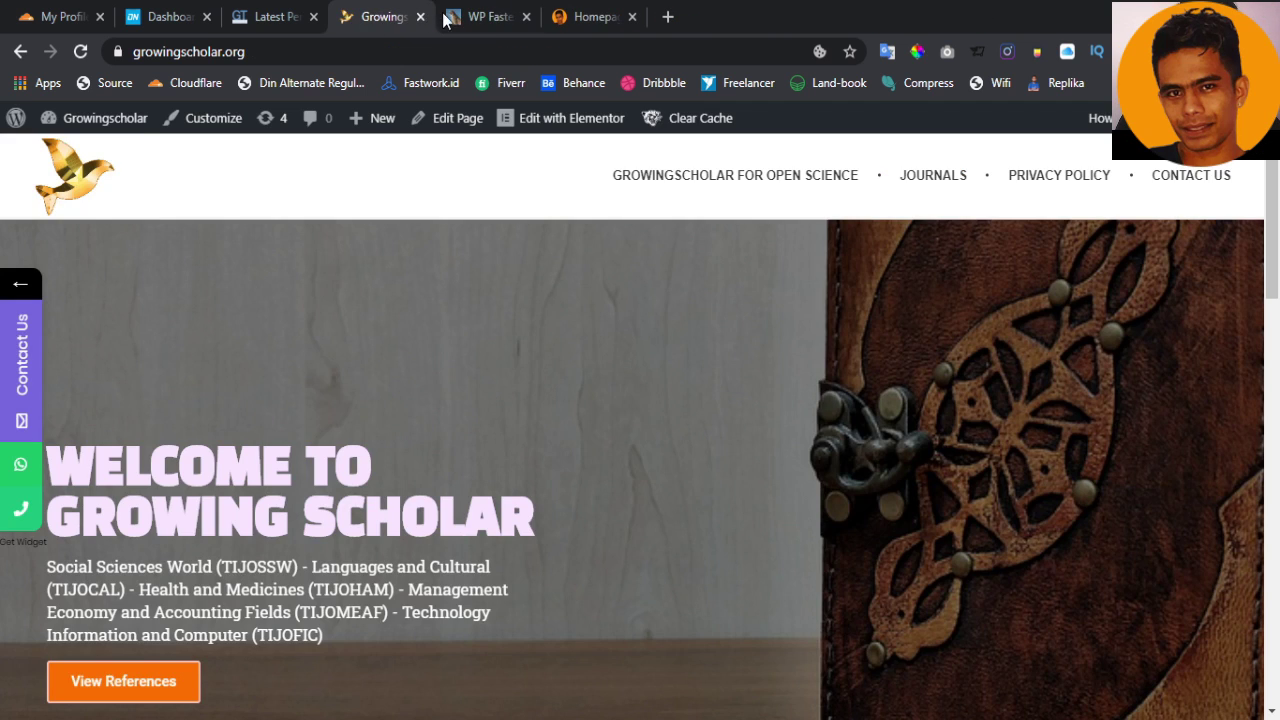
left_click(446, 20)
left_click(877, 18)
left_click(503, 14)
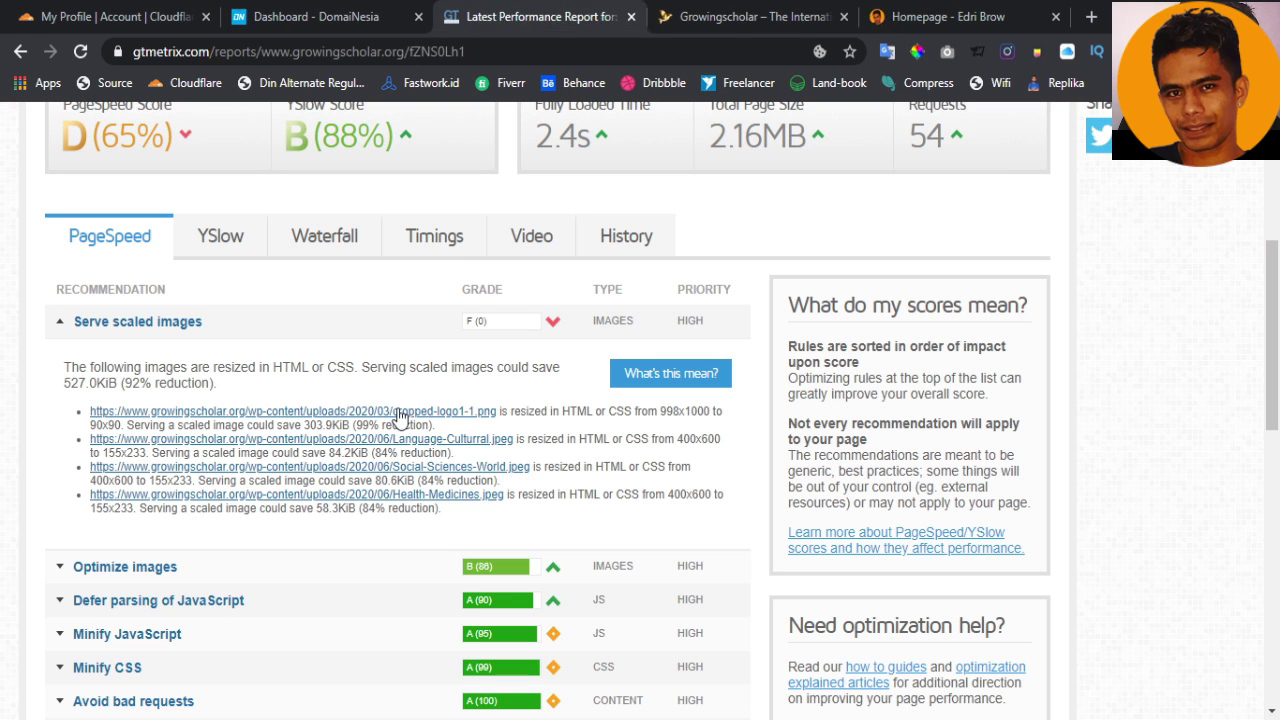
Open the logo, Language-Cultural, Social-Sciences-World and Health-Medicines images in new tabs and view the bird logo
middle_click(400, 413)
middle_click(405, 440)
middle_click(410, 467)
middle_click(420, 495)
left_click(426, 20)
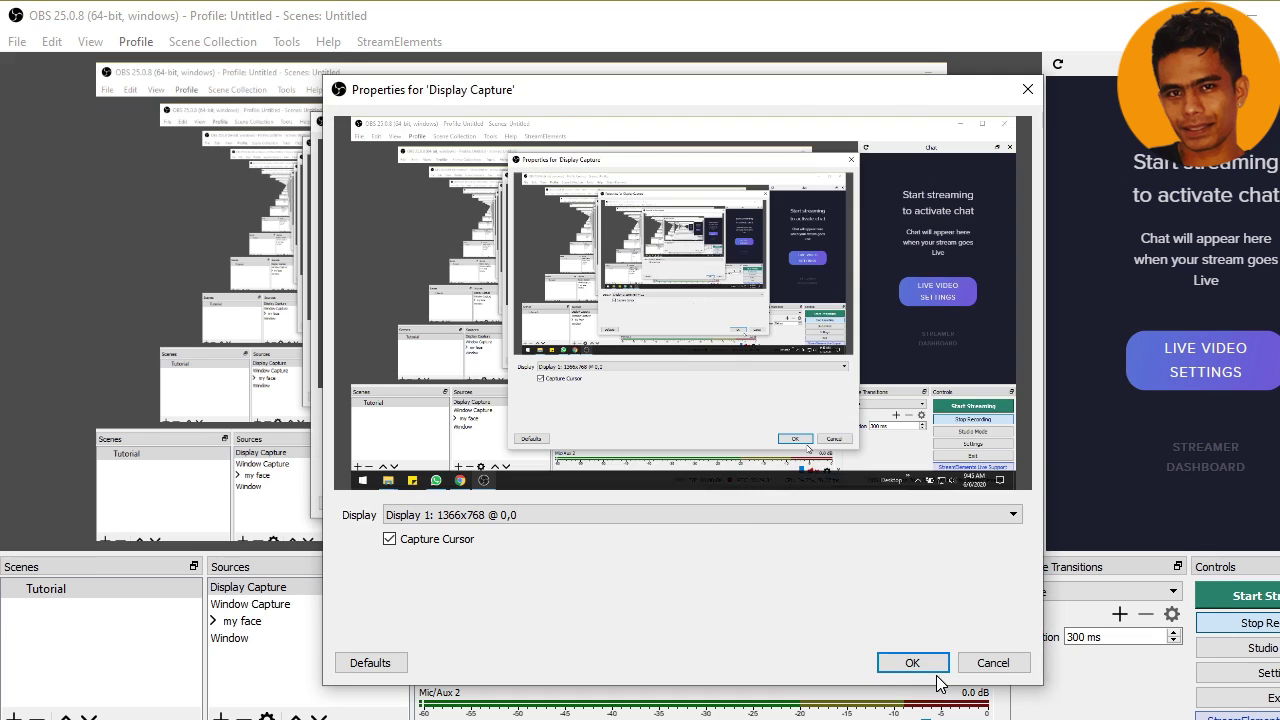
Bring OBS Studio to the front, showing its Tutorial scene
left_click(920, 663)
right_click(254, 587)
mouse_move(312, 392)
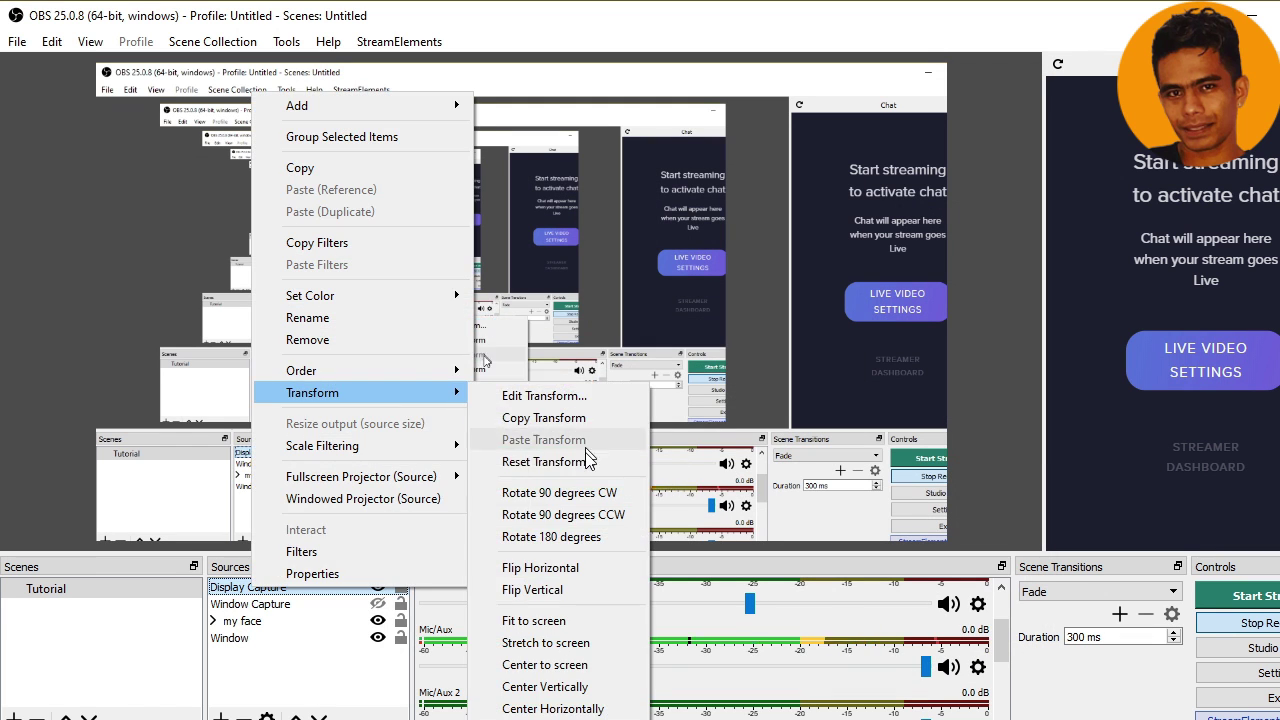
left_click(578, 643)
left_click(318, 716)
left_click(318, 716)
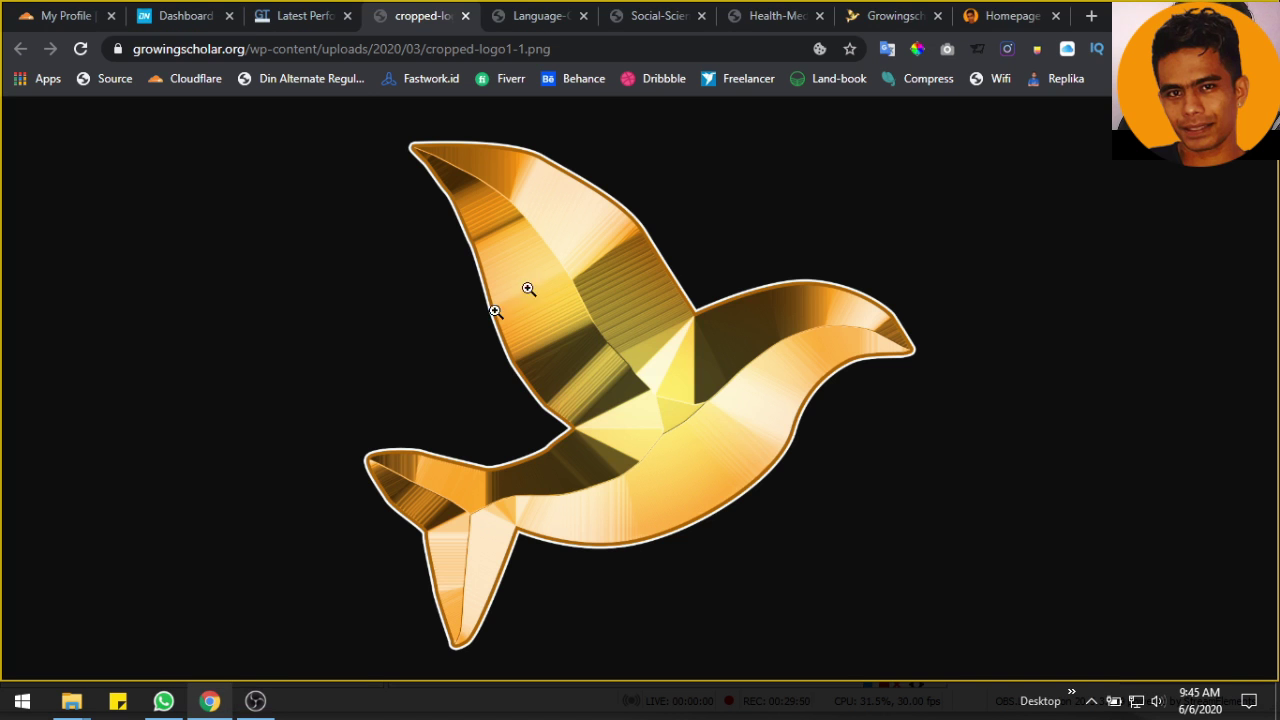
Save the bird logo, creating a Resize folder under D:\MY ASSET\Data Client\Growing Scholar
right_click(494, 286)
left_click(594, 329)
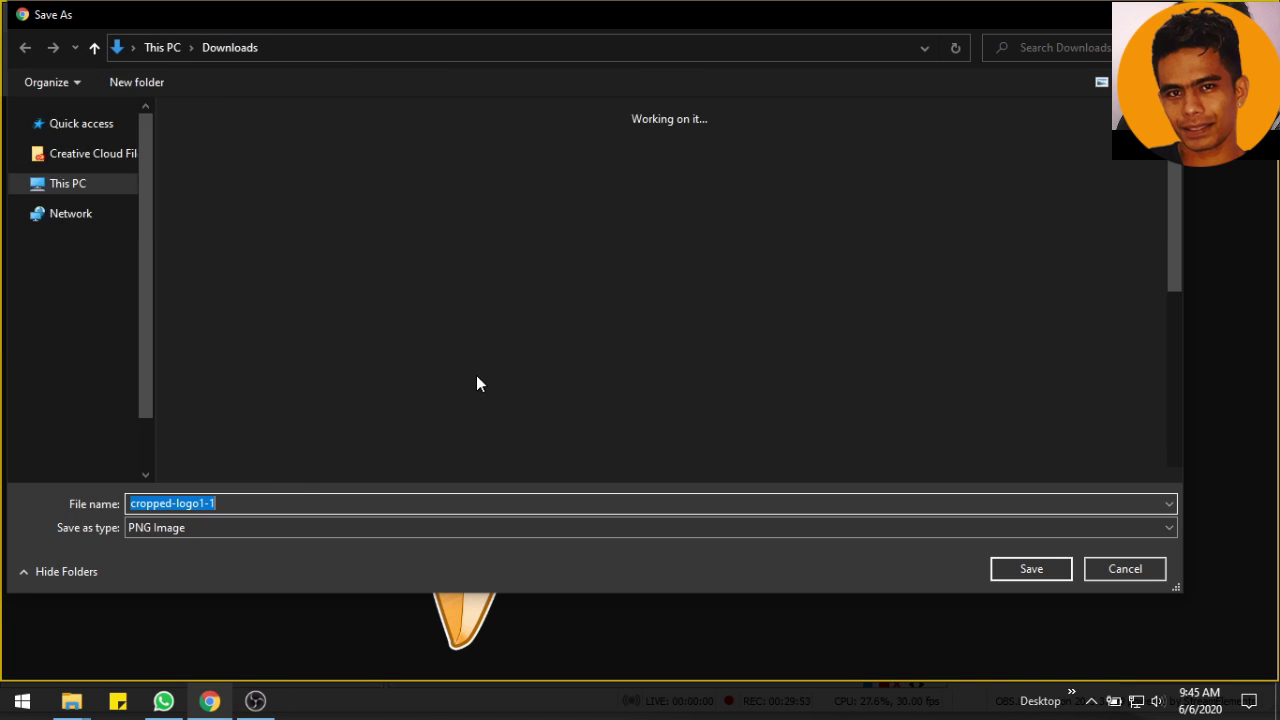
left_click(77, 416)
double_click(300, 157)
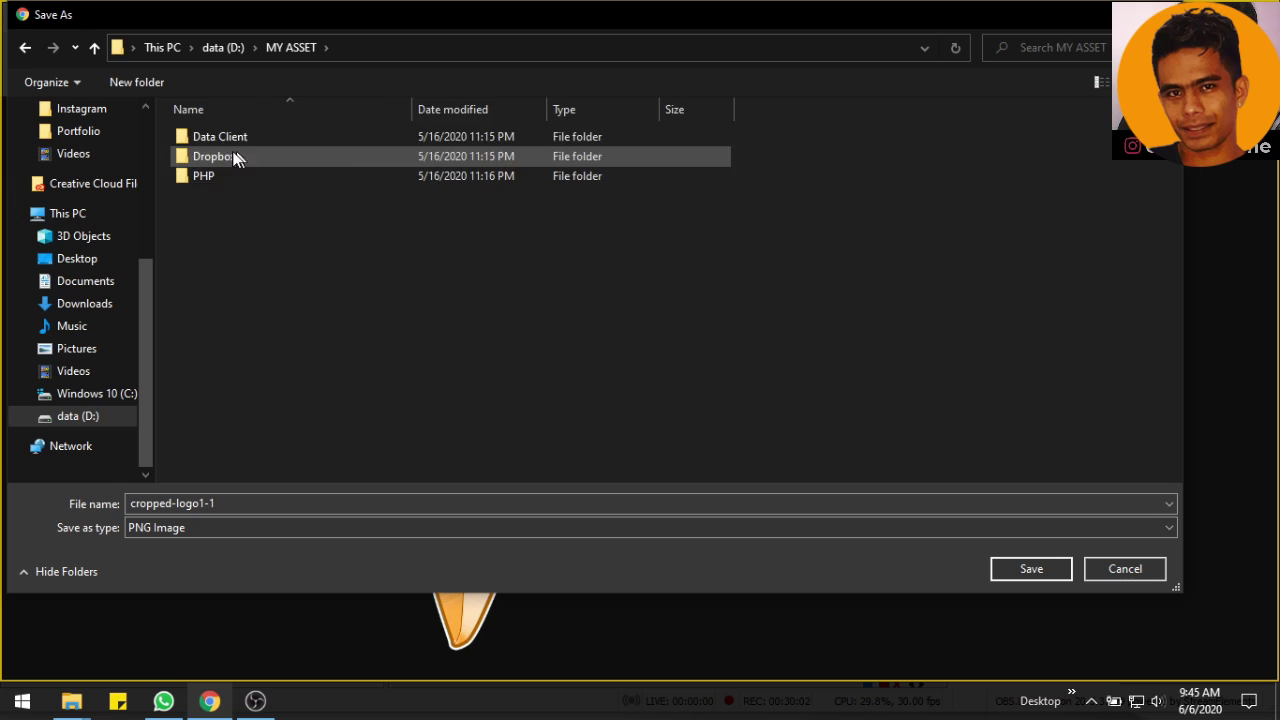
double_click(220, 136)
double_click(230, 294)
key("ctrl+shift+n")
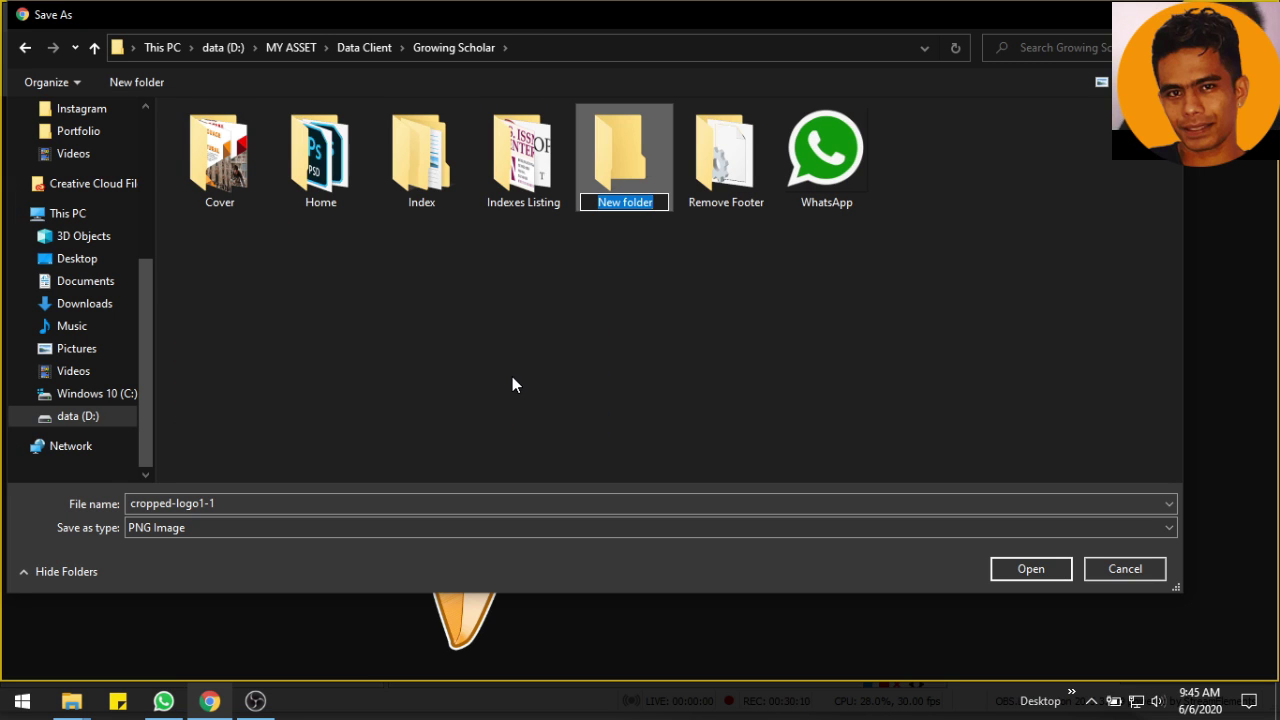
type("Resize")
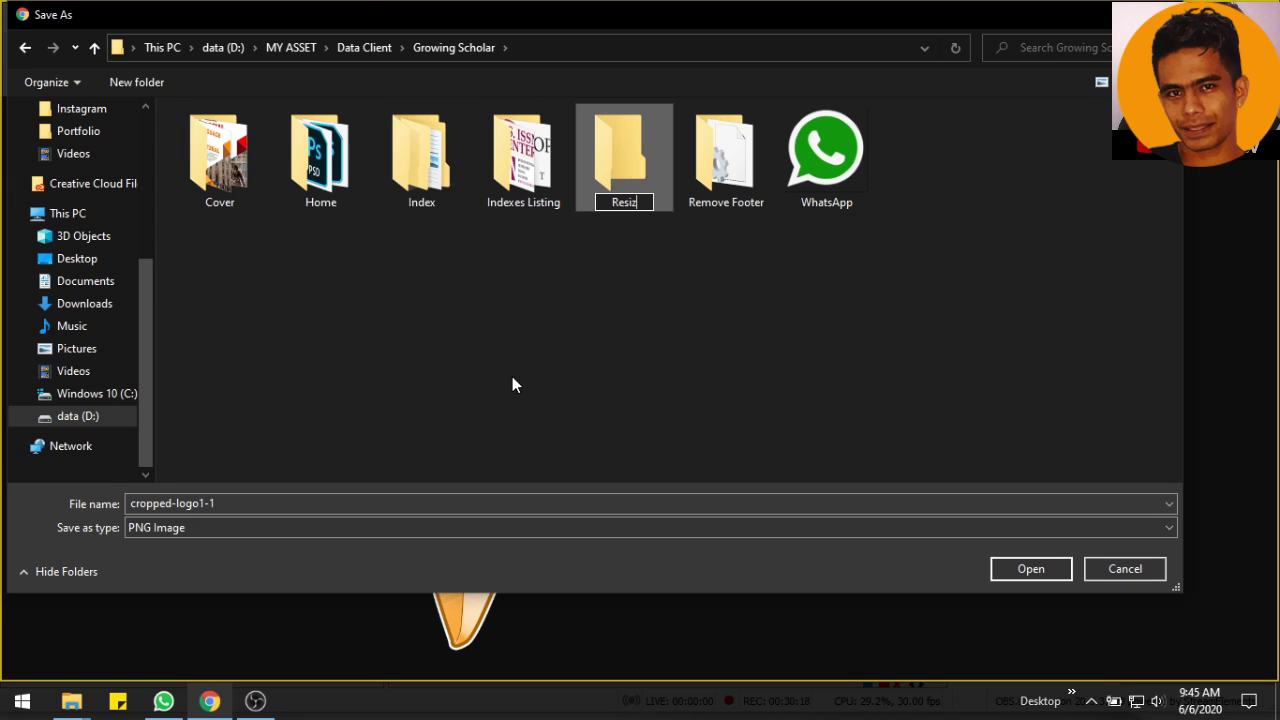
key("Return")
key("Return")
Create Original and Img ready Upload folders inside Resize and save the logo into Original
left_click(140, 84)
type("Original")
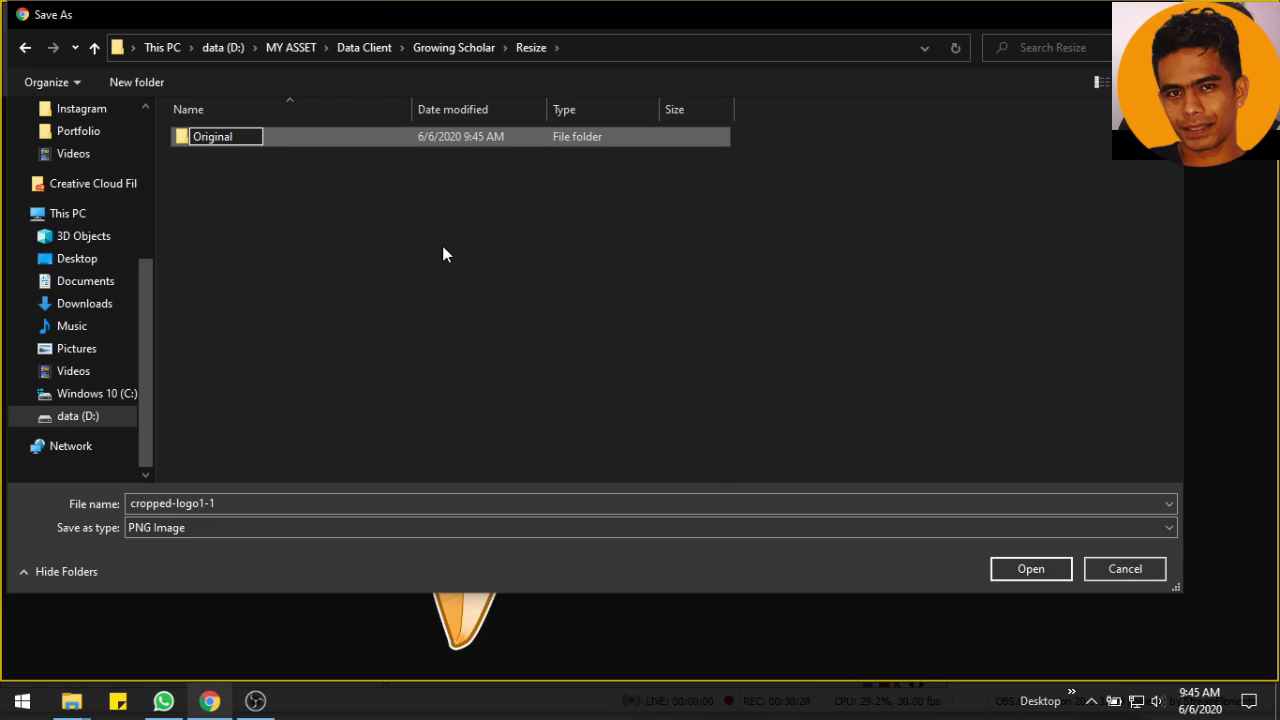
key("Return")
left_click(140, 83)
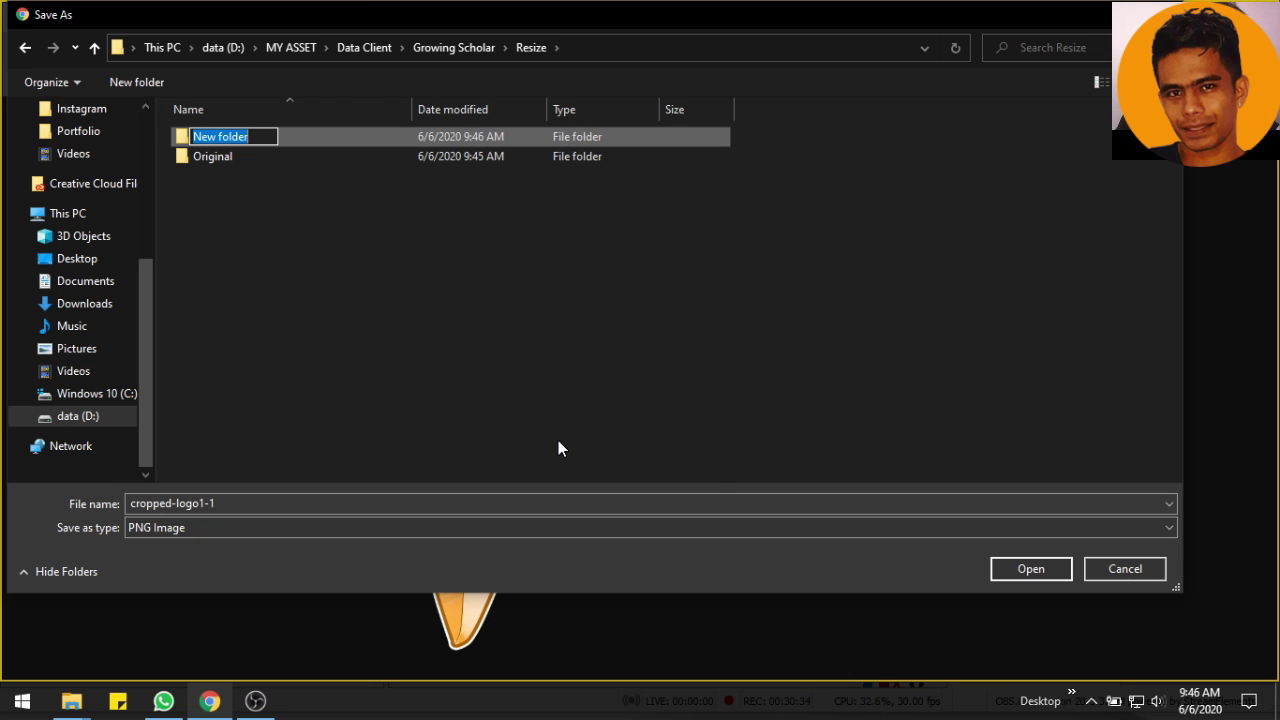
type("Img ready Upload")
key("Return")
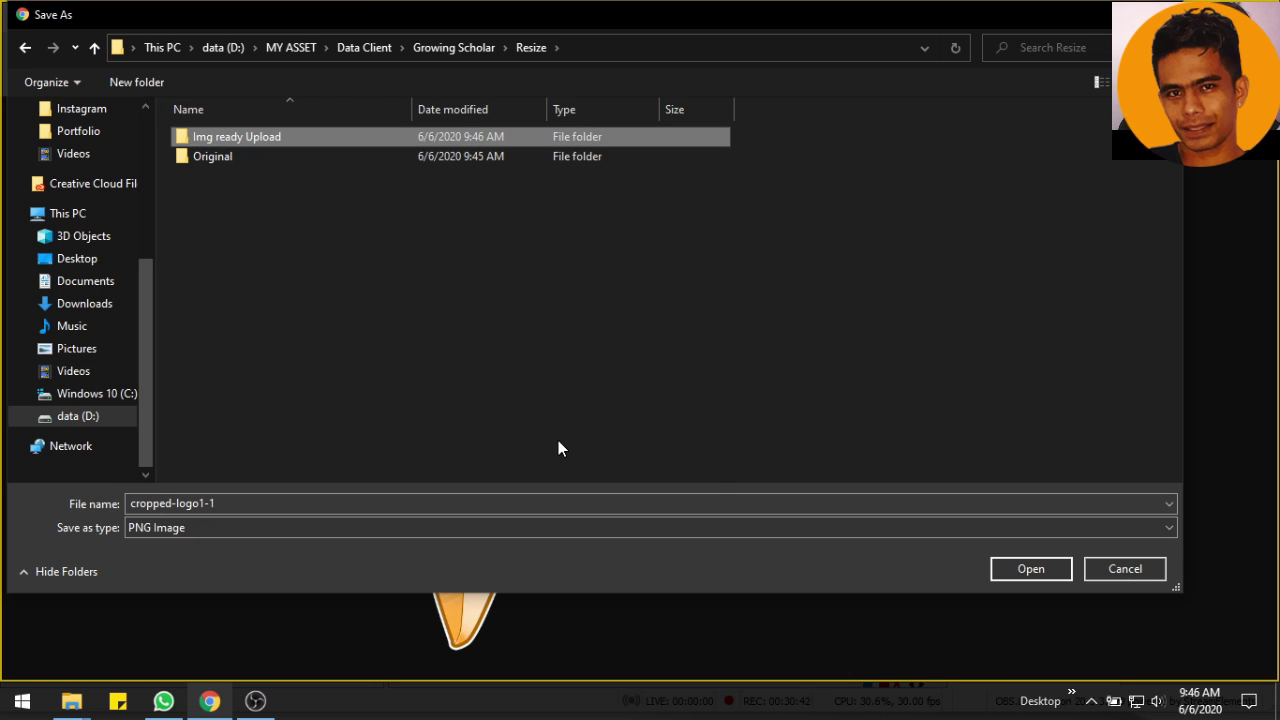
key("Return")
key("Return")
Save the Language-Cultural and Social-Sciences-World cover images to the Original folder
left_click(530, 15)
right_click(596, 281)
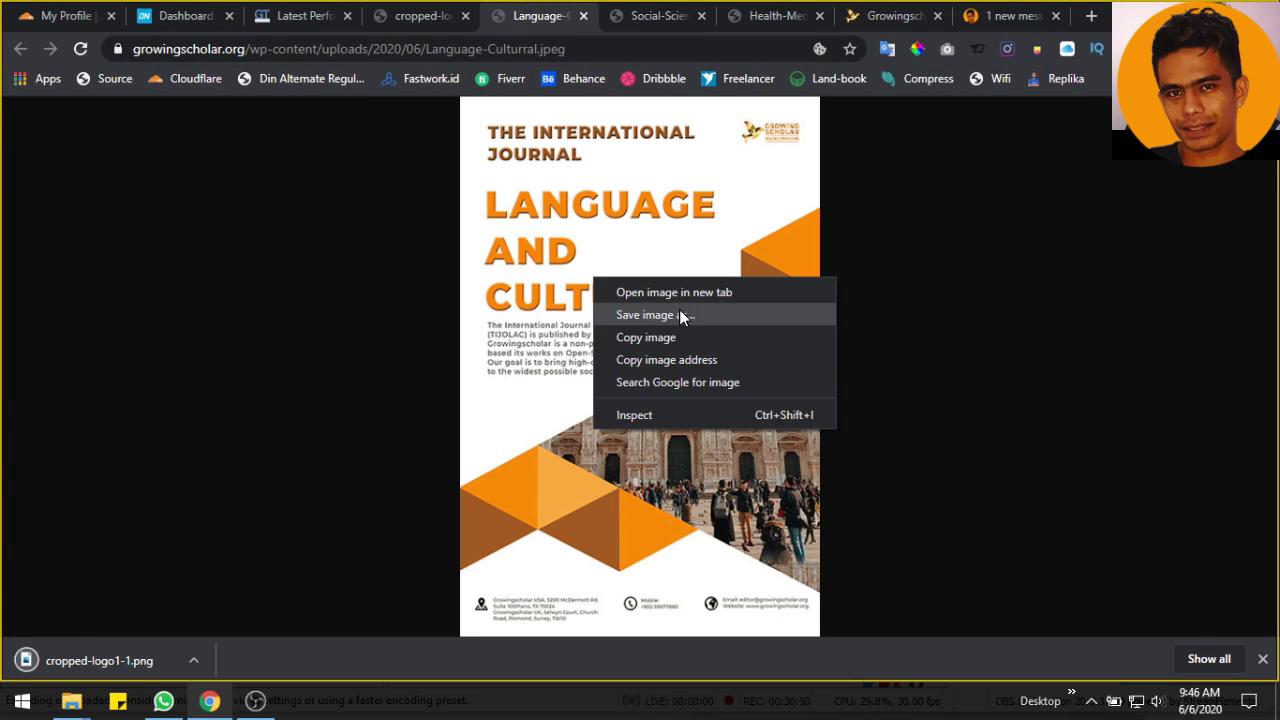
left_click(679, 314)
left_click(1023, 571)
left_click(660, 15)
right_click(636, 284)
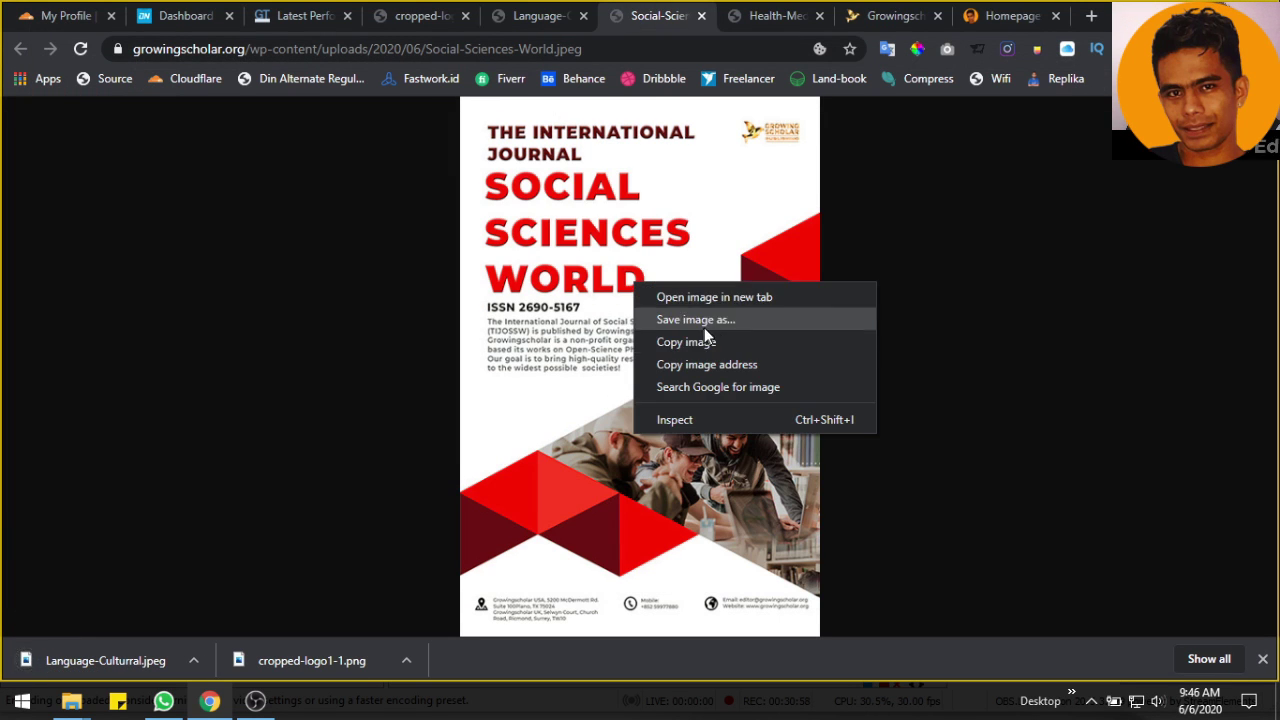
left_click(704, 320)
left_click(1023, 571)
Save the Health-Medicines cover image, then return to the GTmetrix report
left_click(770, 15)
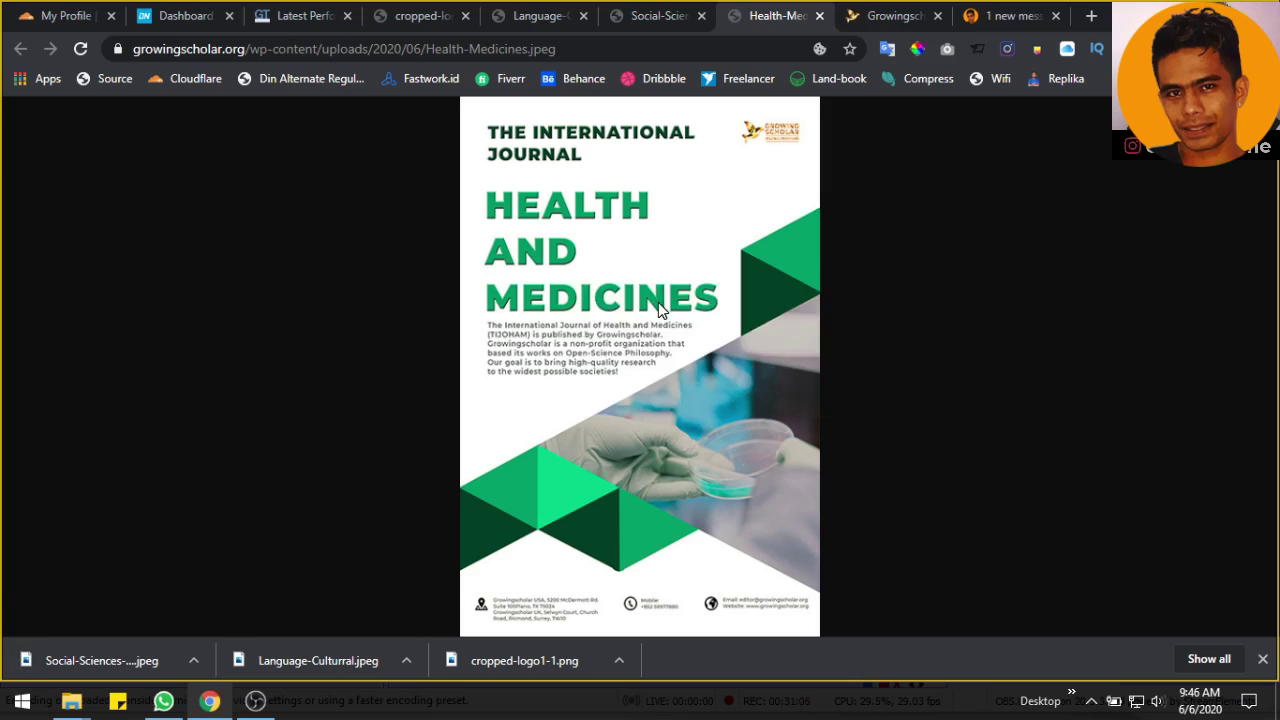
right_click(658, 302)
left_click(720, 337)
left_click(1040, 569)
left_click(888, 14)
left_click(540, 15)
left_click(420, 15)
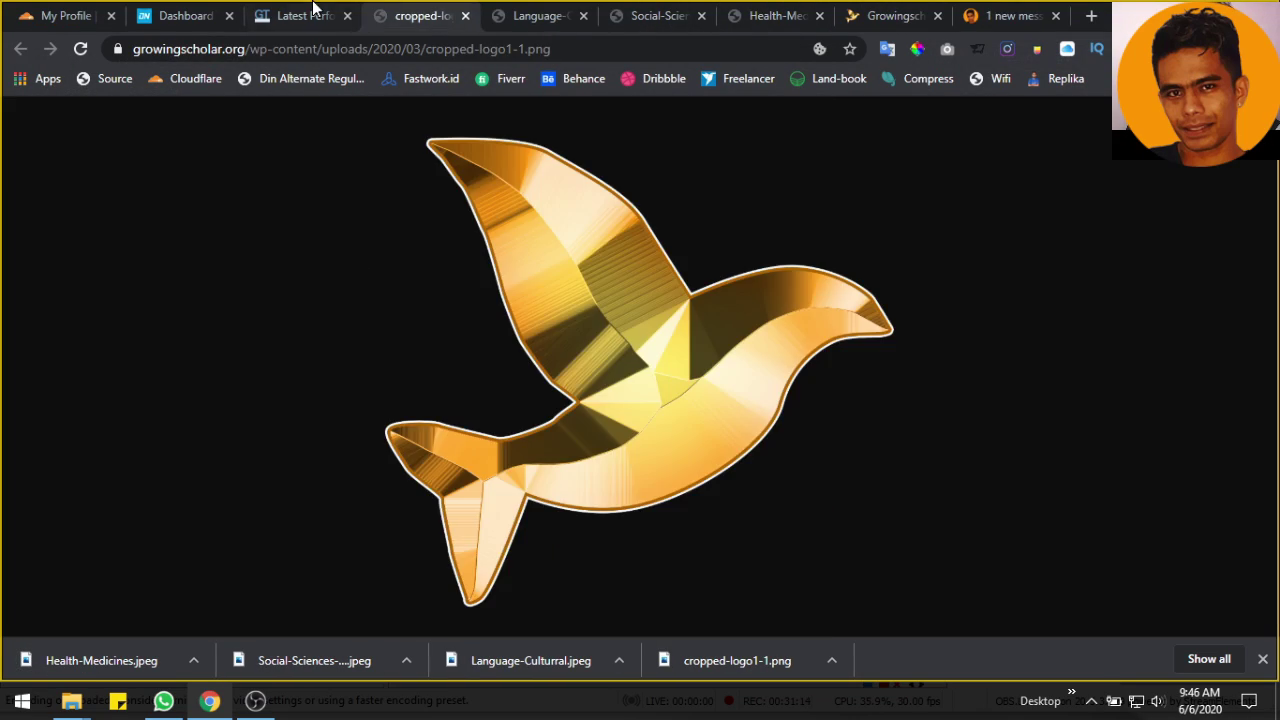
left_click(313, 12)
Browse File Explorer to D:\MY ASSET\Data Client\Growing Scholar\Resize and show large icons
mouse_move(71, 700)
left_click(300, 610)
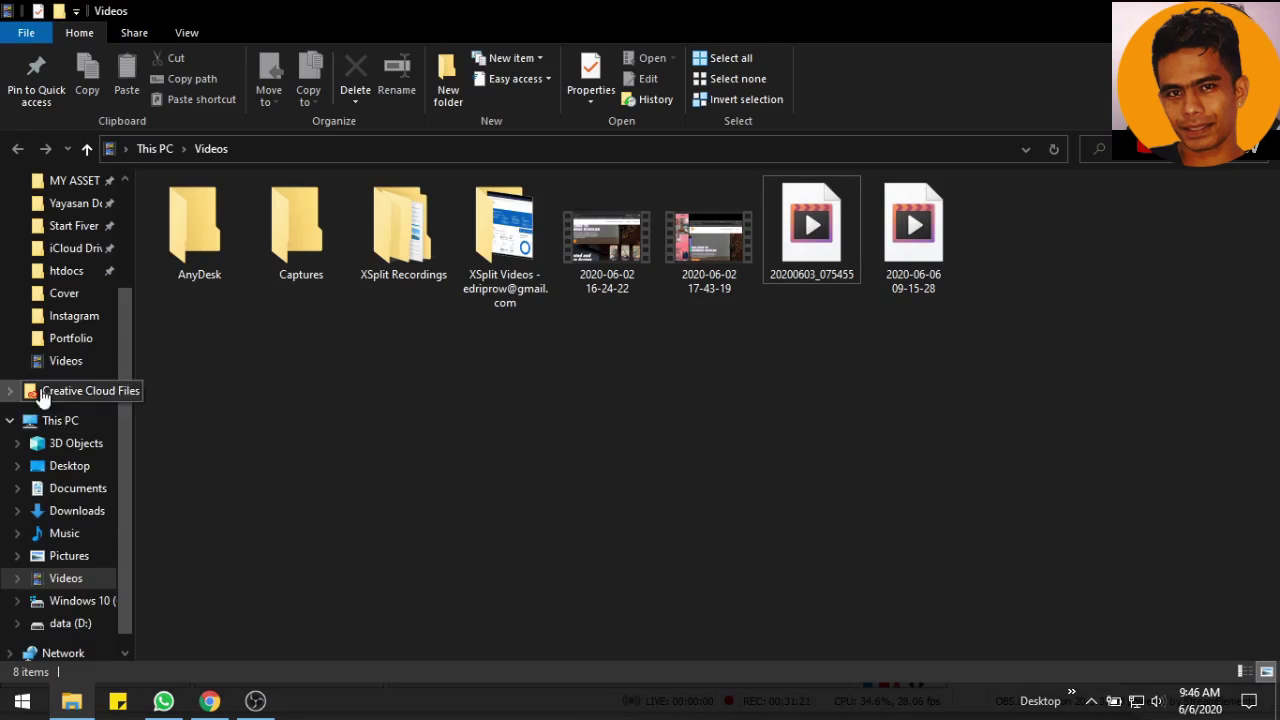
scroll(60, 320, "up", 1)
left_click(80, 247)
double_click(218, 212)
double_click(208, 362)
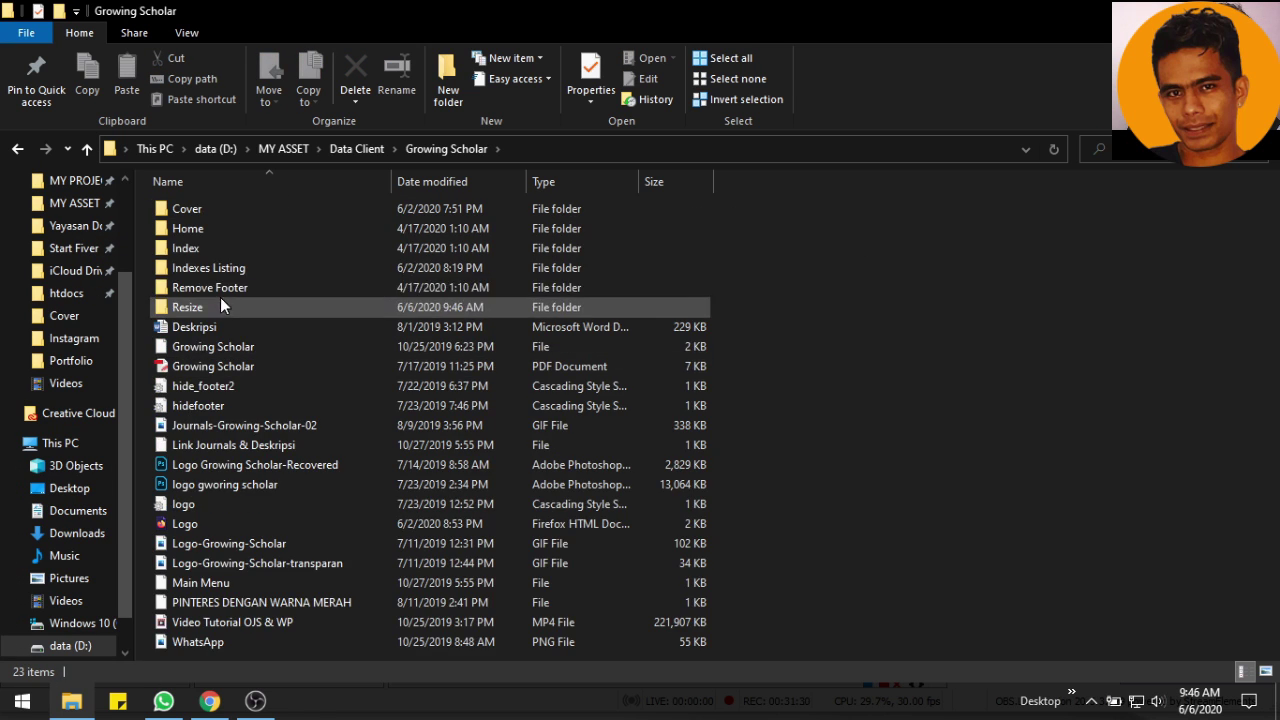
double_click(220, 307)
right_click(262, 295)
left_click(540, 326)
Open the Original folder and open cropped-logo1-1 with Adobe Photoshop
double_click(298, 228)
left_click(300, 235)
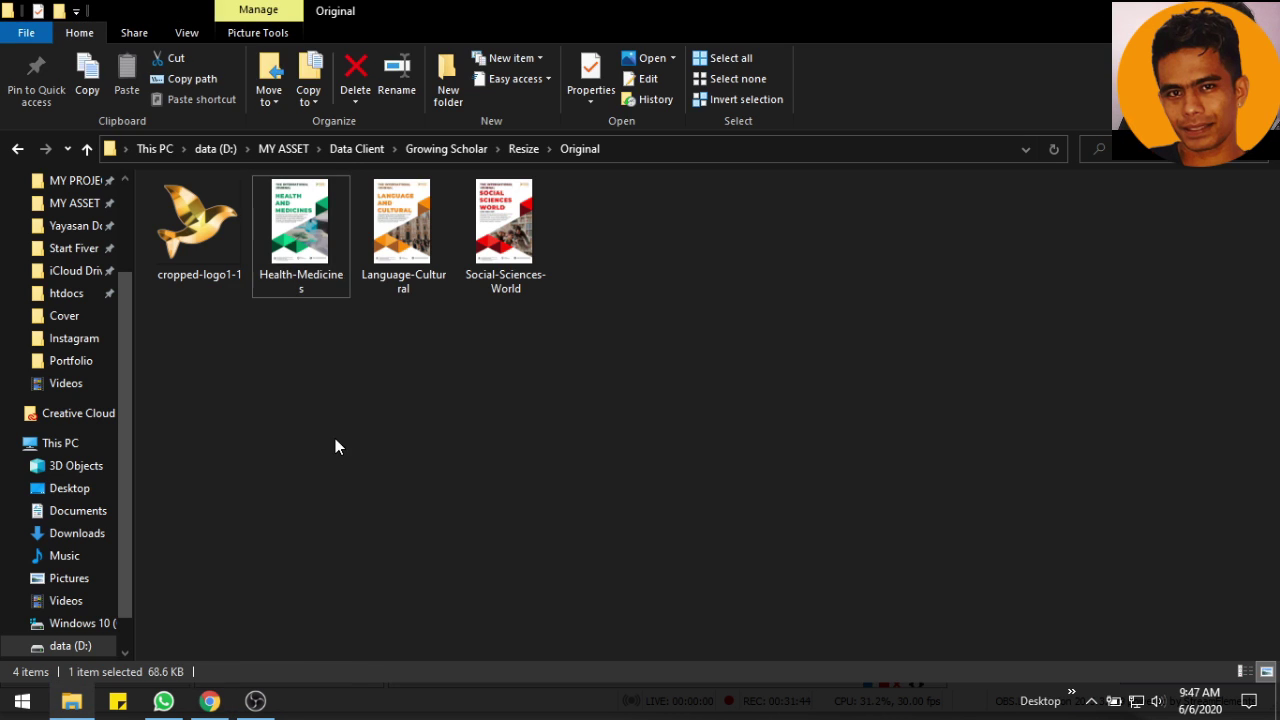
right_click(334, 414)
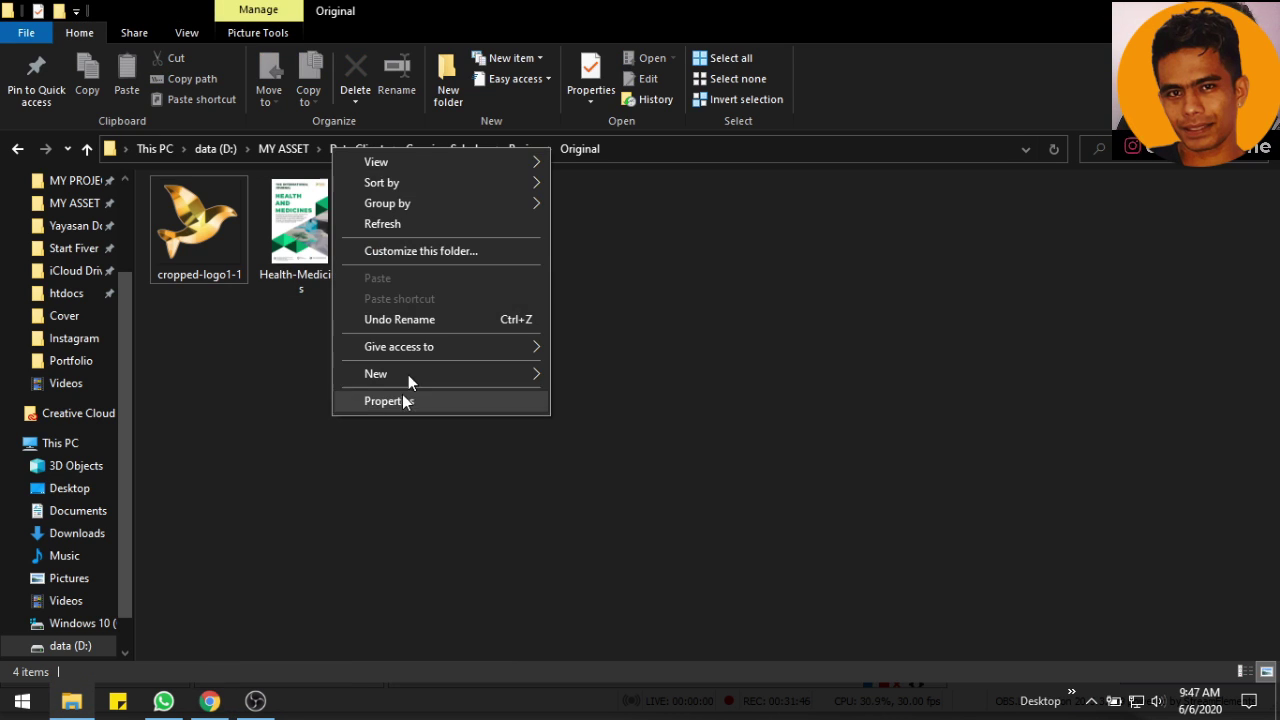
double_click(186, 232)
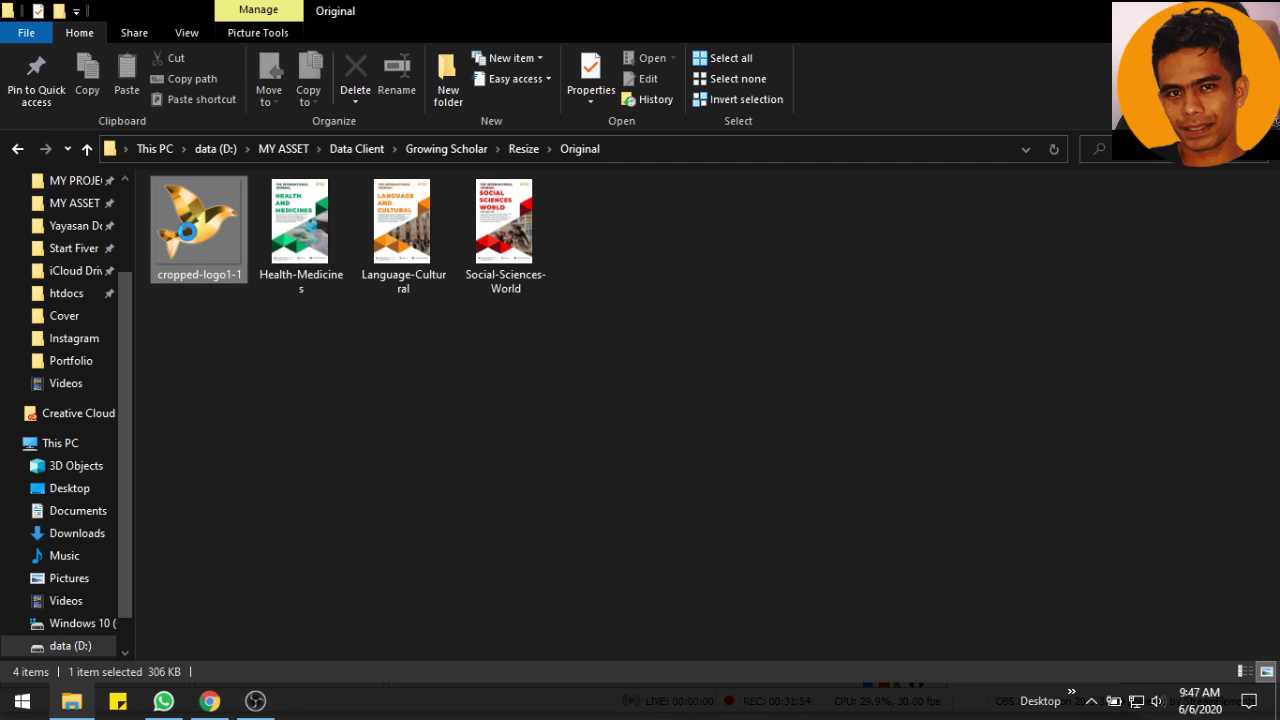
right_click(192, 232)
mouse_move(483, 331)
left_click(560, 330)
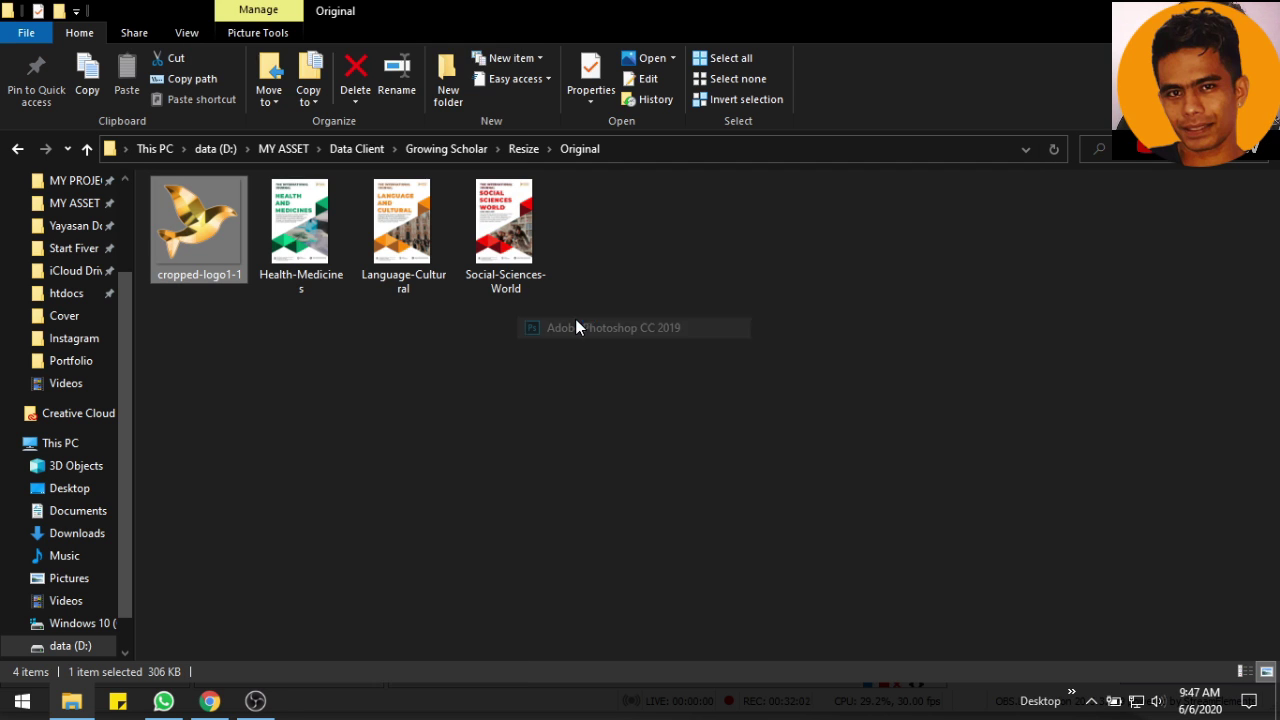
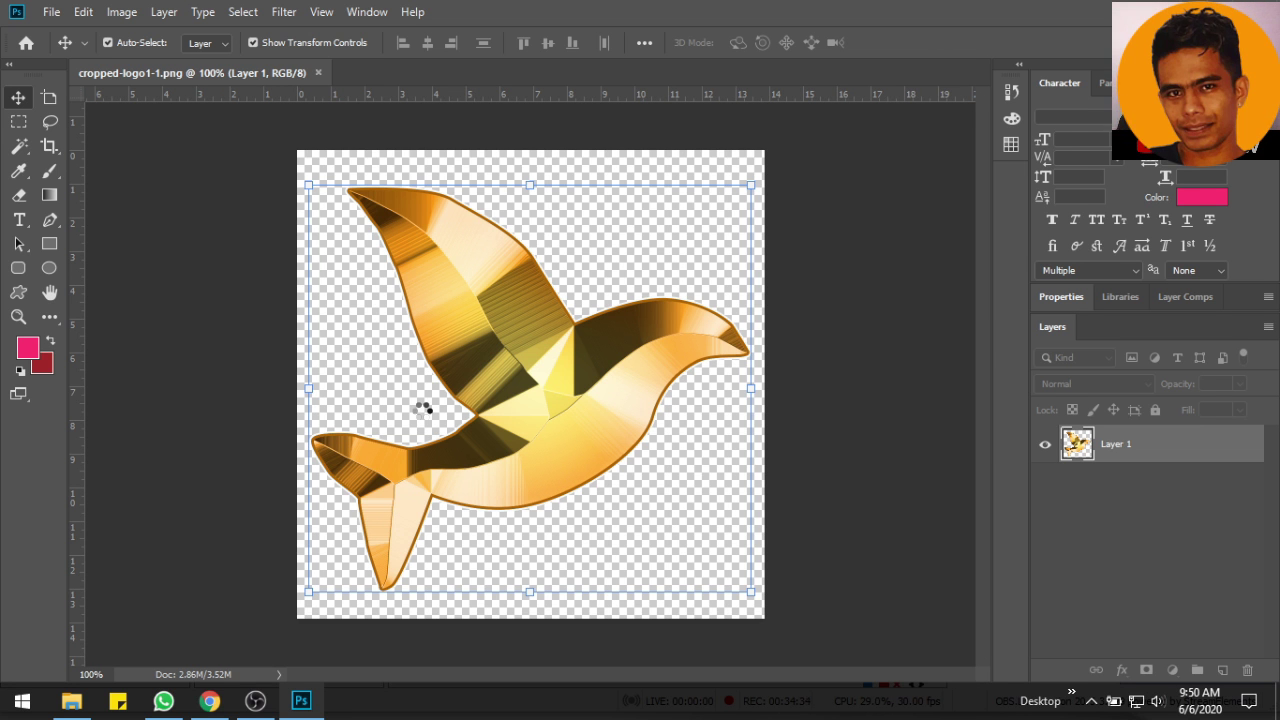
Glance at the GTmetrix report, then return to the bird logo file in Photoshop
left_click(209, 700)
scroll(672, 335, "down", 1)
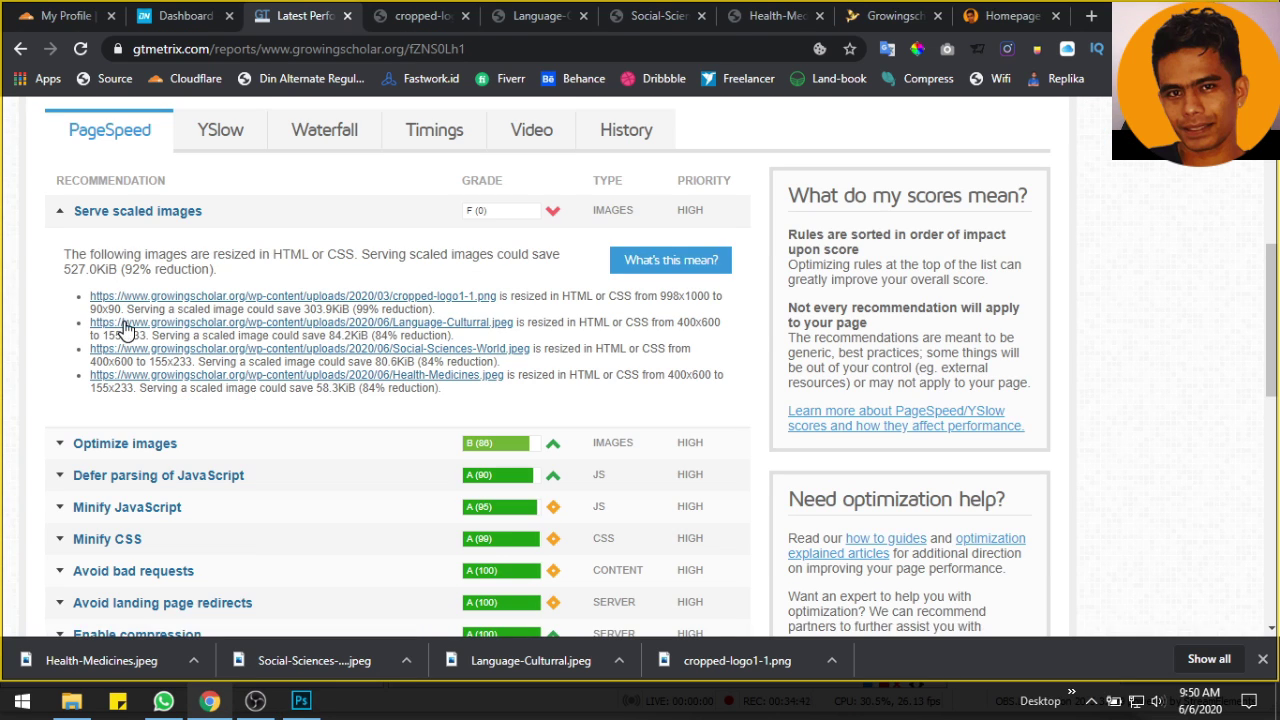
left_click(301, 700)
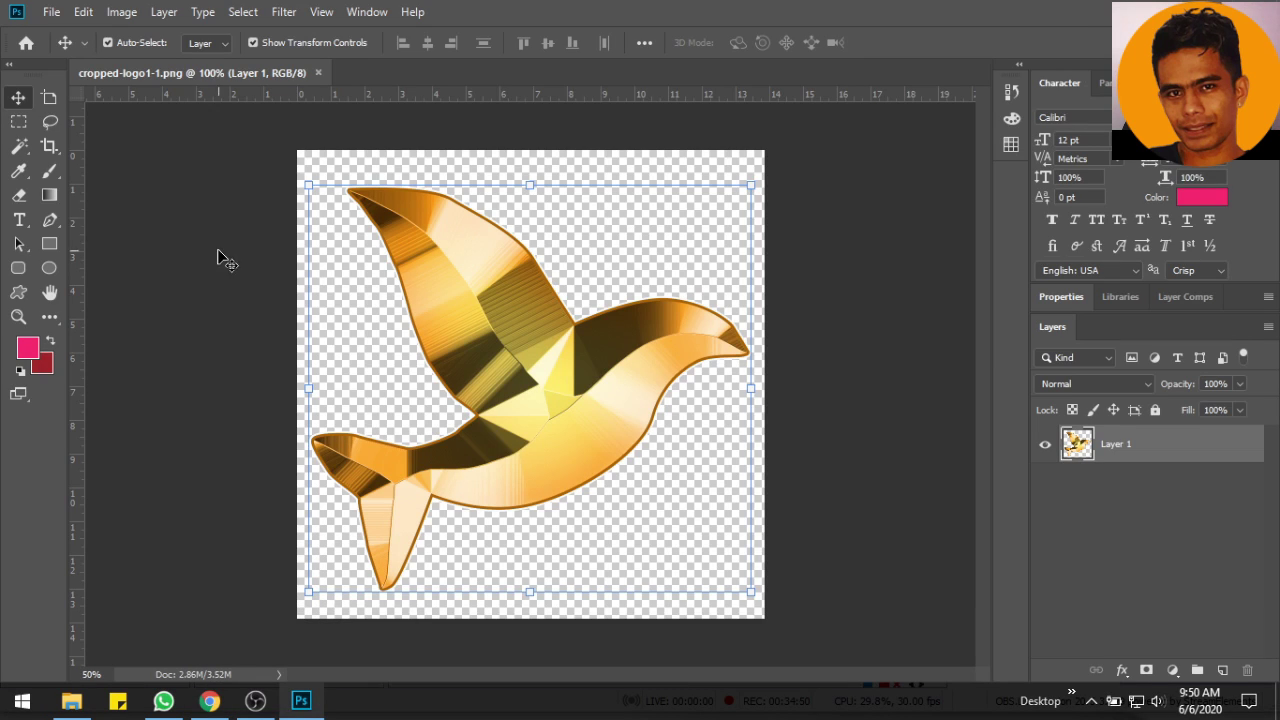
left_click(52, 12)
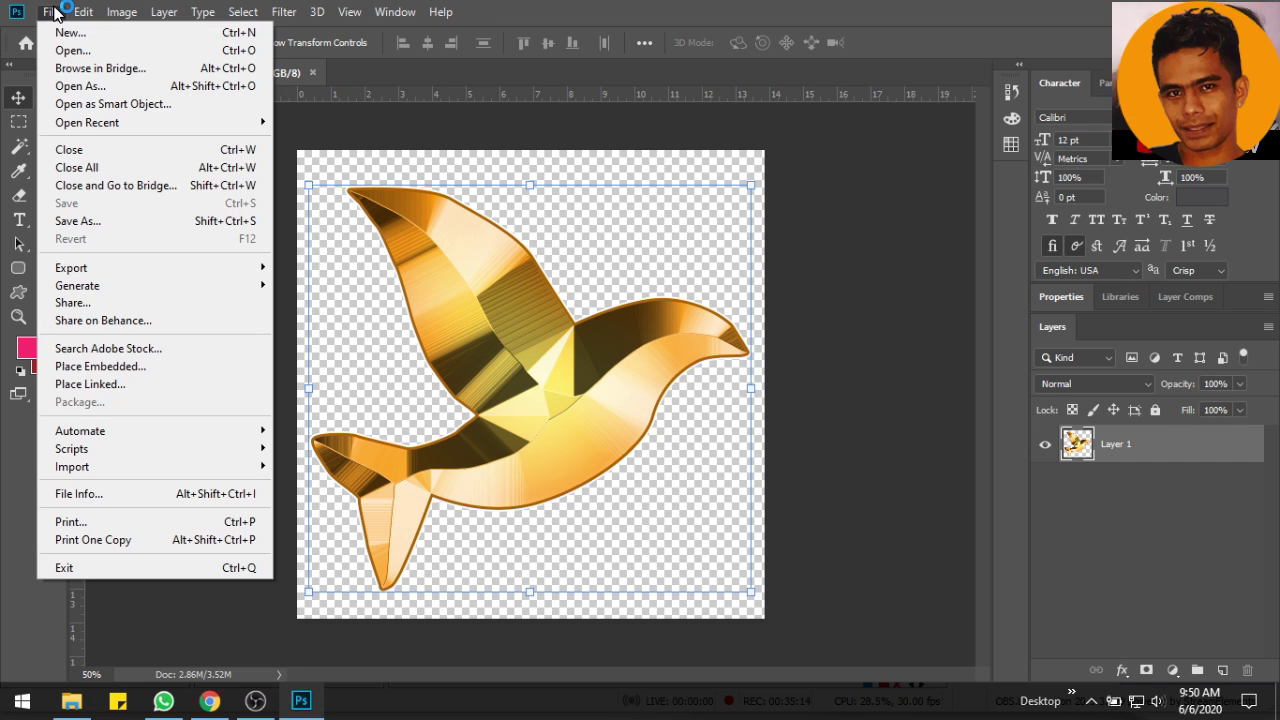
left_click(92, 52)
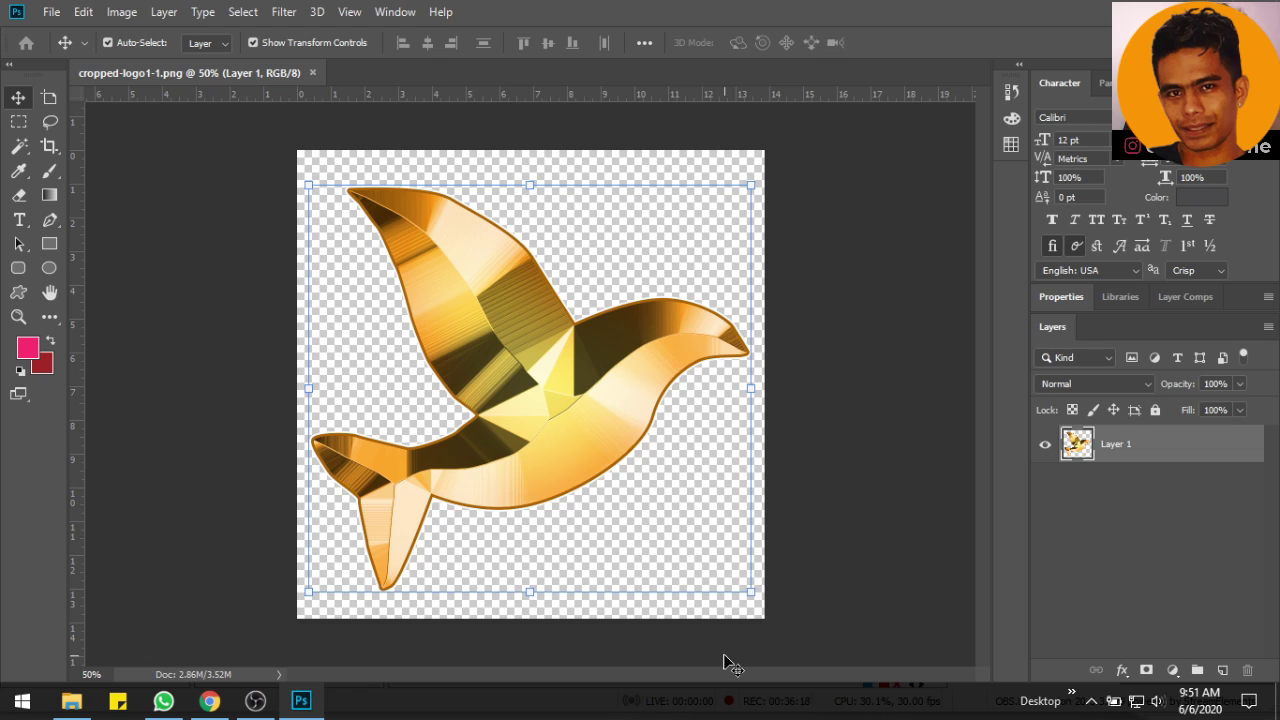
Create a new document named logo, 90 × 90 pixels at 72 ppi
key("ctrl+n")
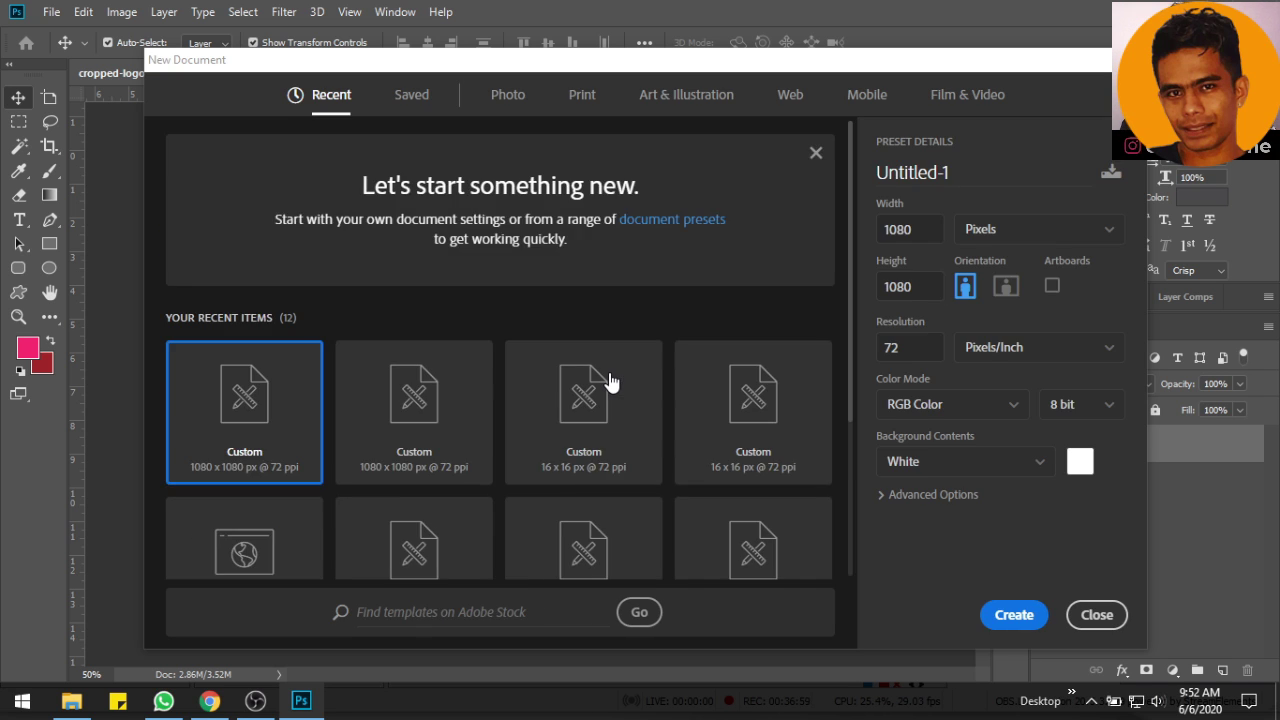
left_click(912, 172)
type("logo")
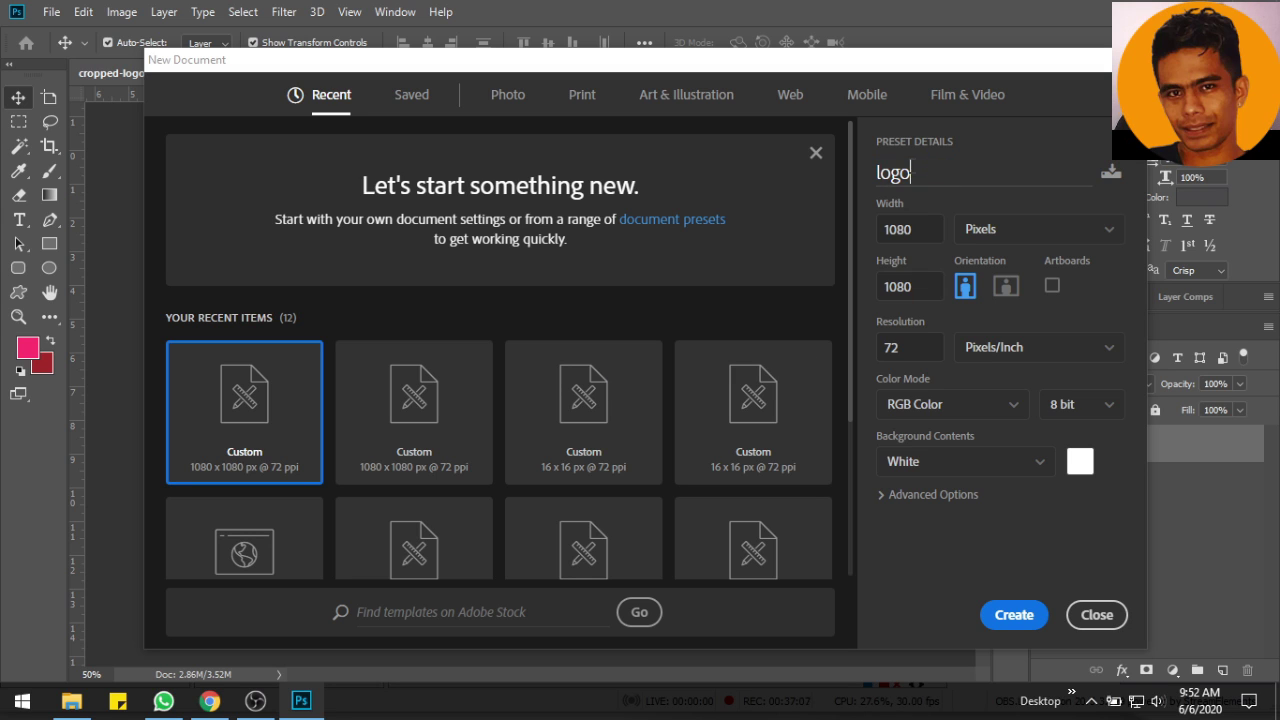
double_click(900, 288)
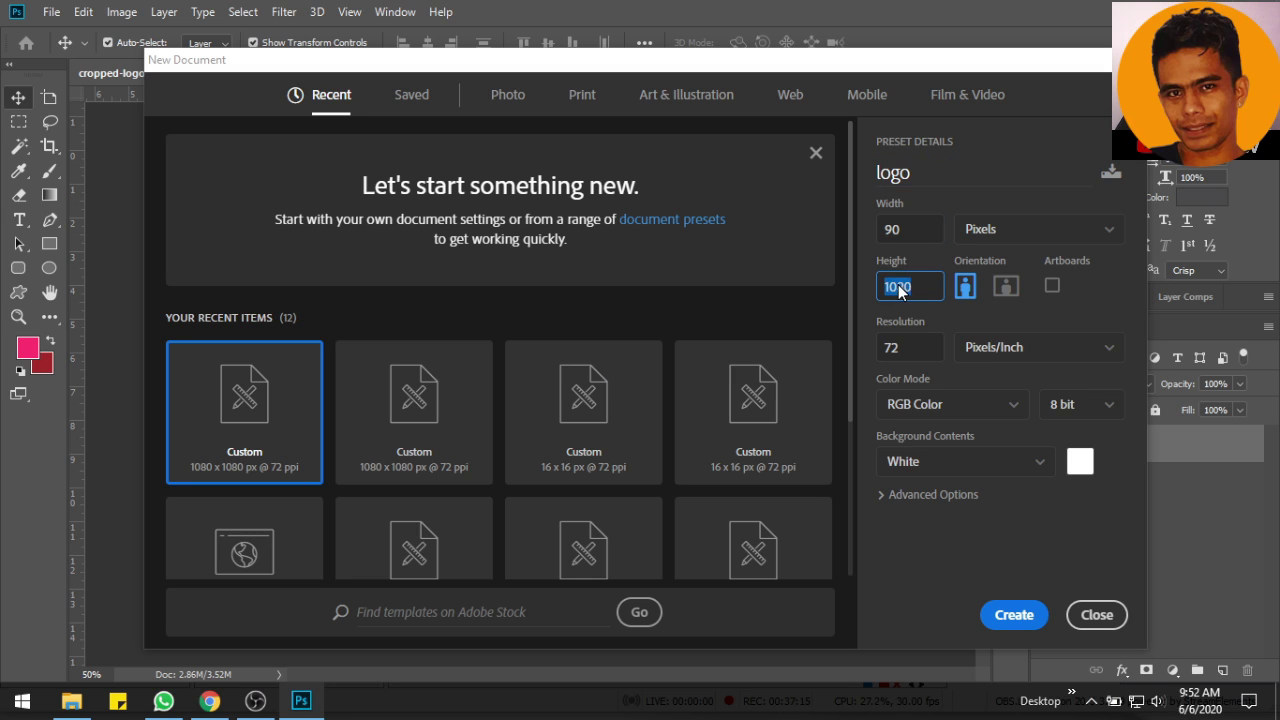
double_click(913, 339)
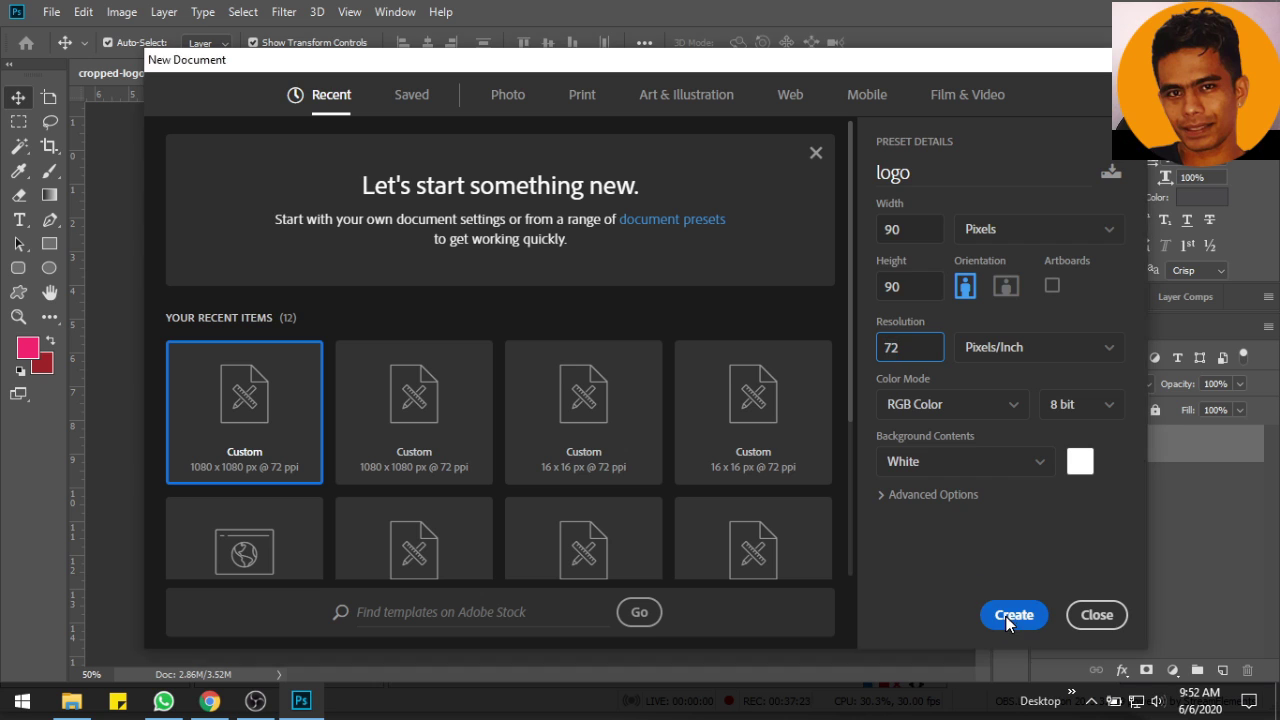
left_click(995, 615)
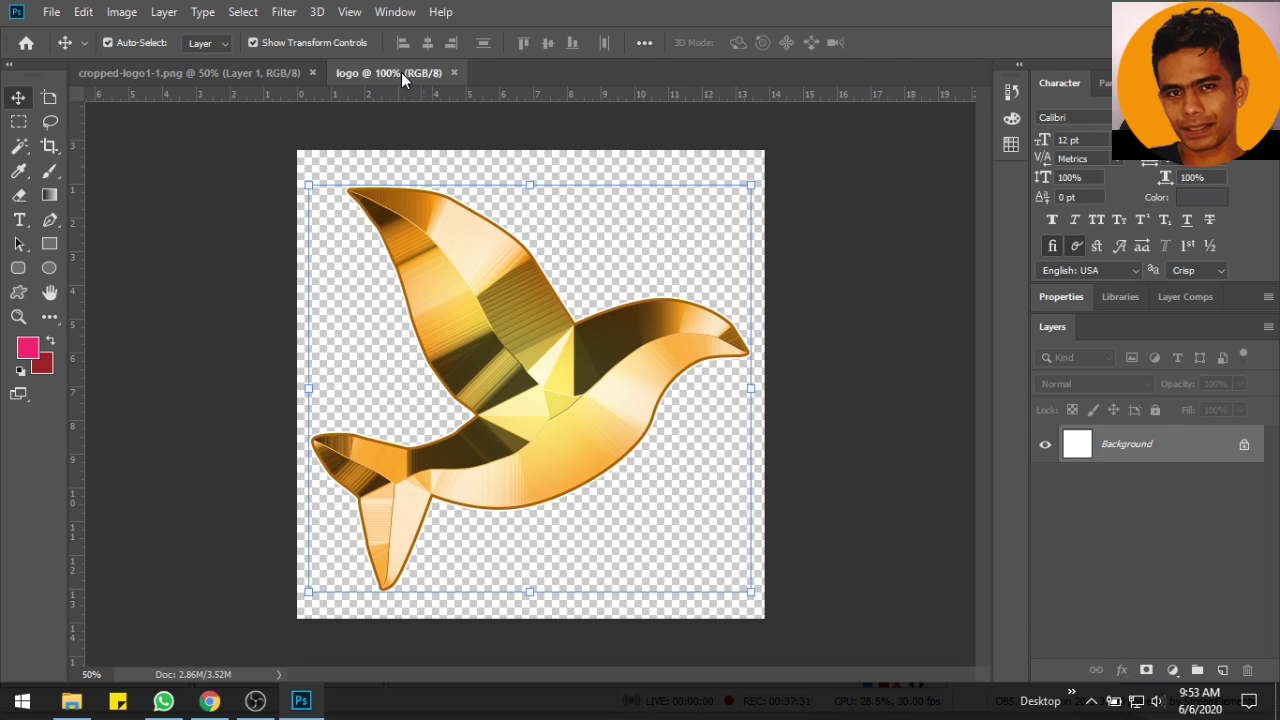
Close the cropped-logo and Language-Cultural image tabs in Chrome and return to Photoshop
left_click(209, 700)
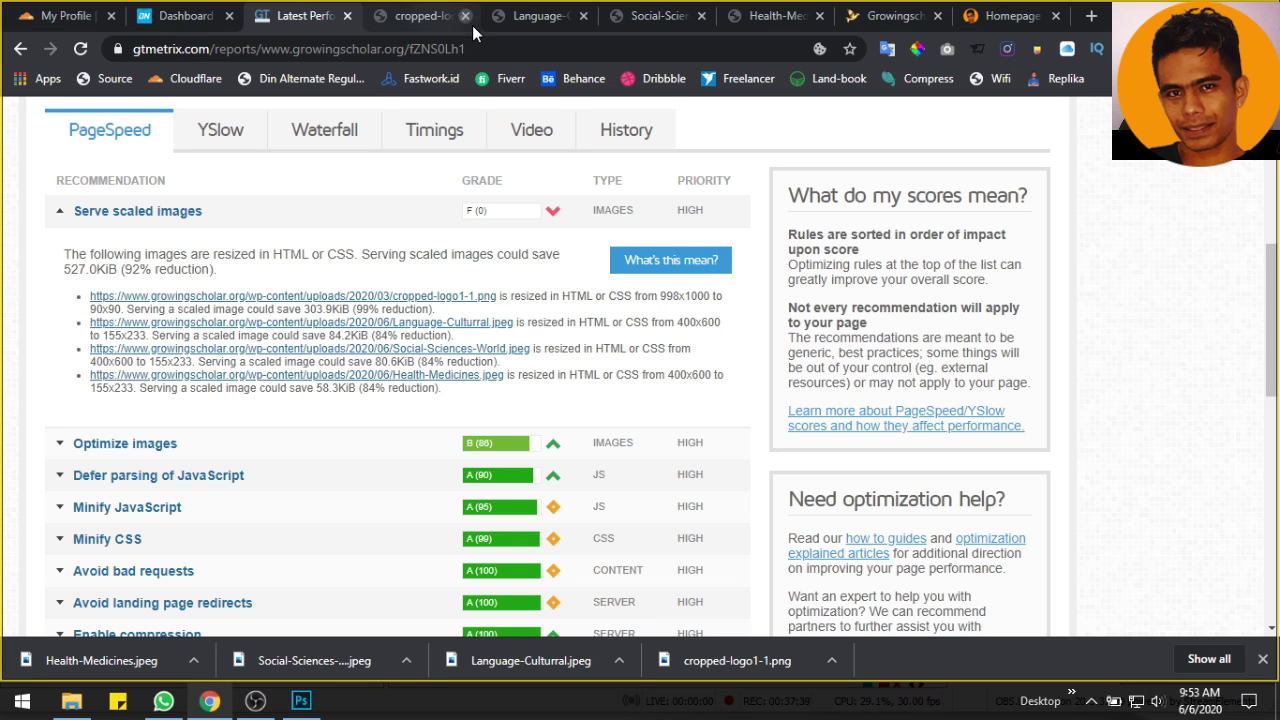
left_click(465, 17)
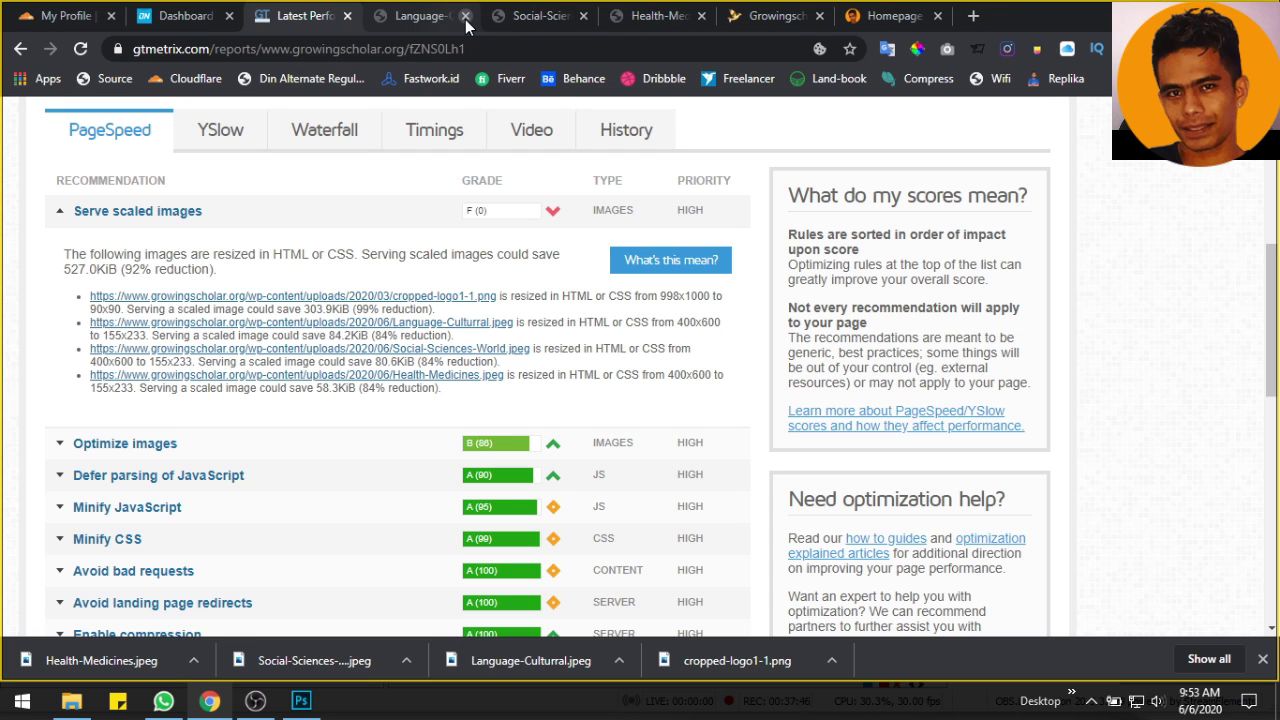
left_click(584, 17)
left_click(301, 700)
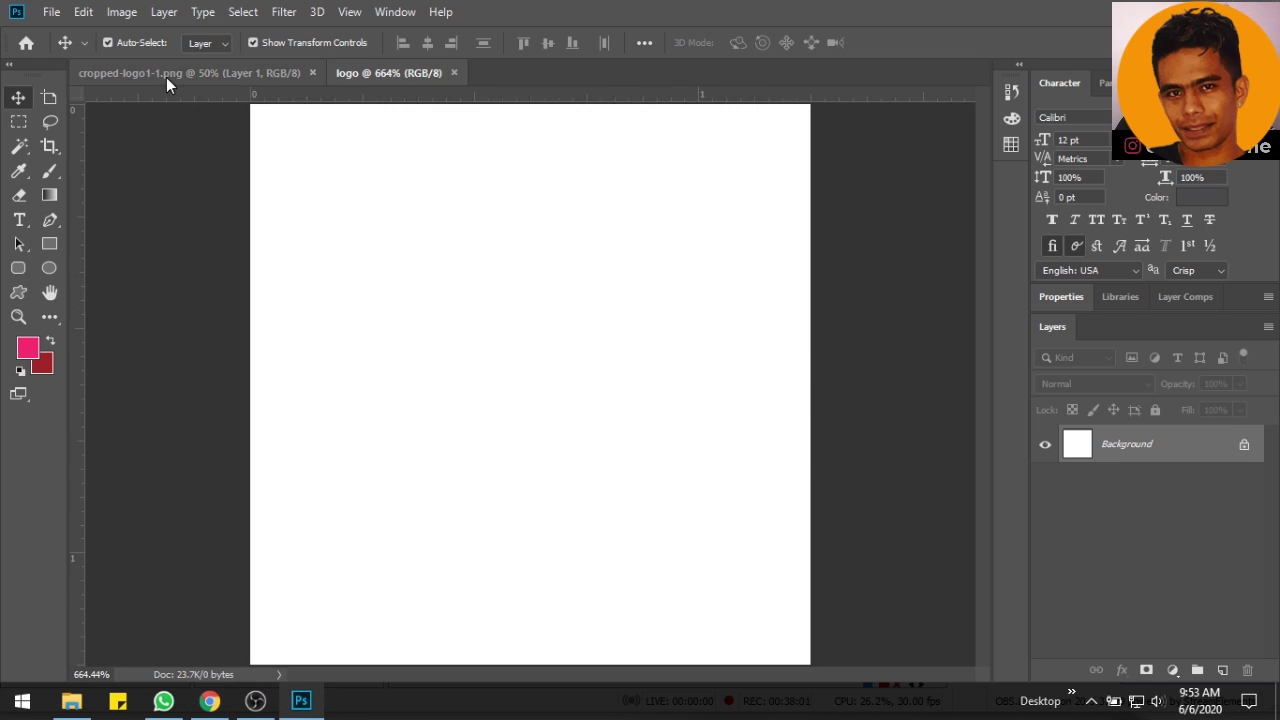
Copy the bird artwork into the logo document and scale it down to fit the canvas
left_click(166, 77)
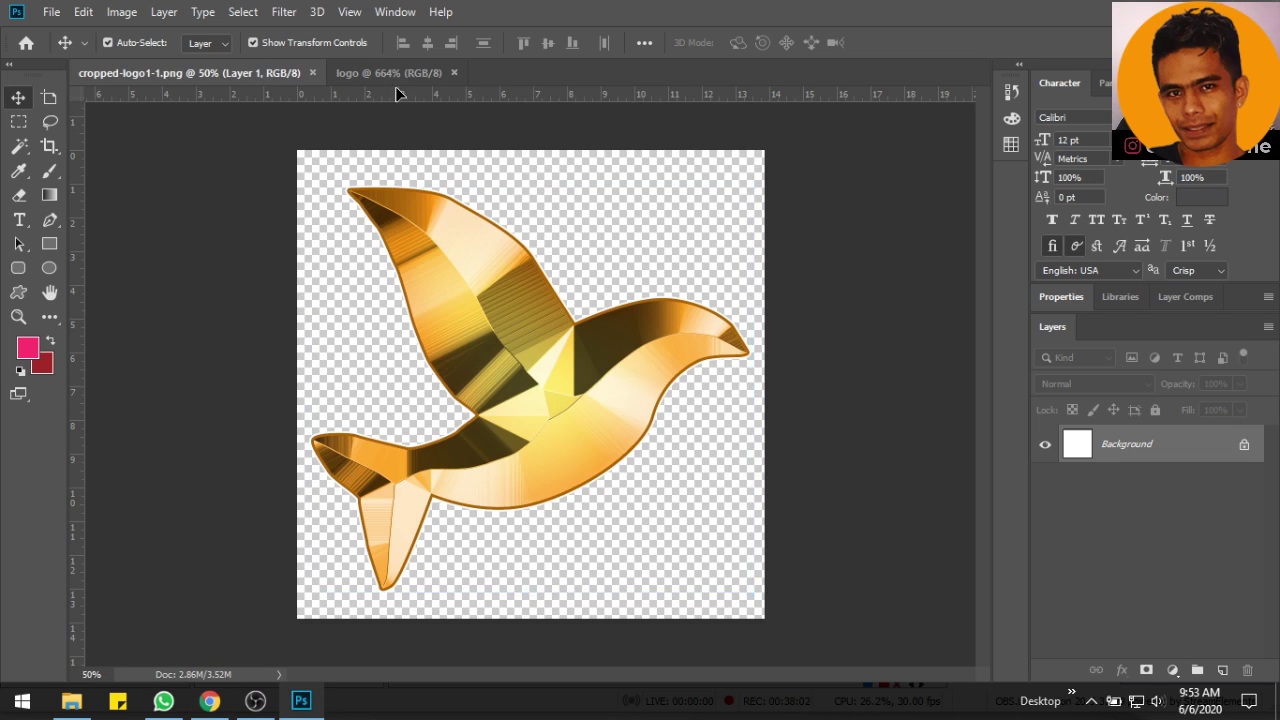
left_click_drag(505, 315, 489, 343)
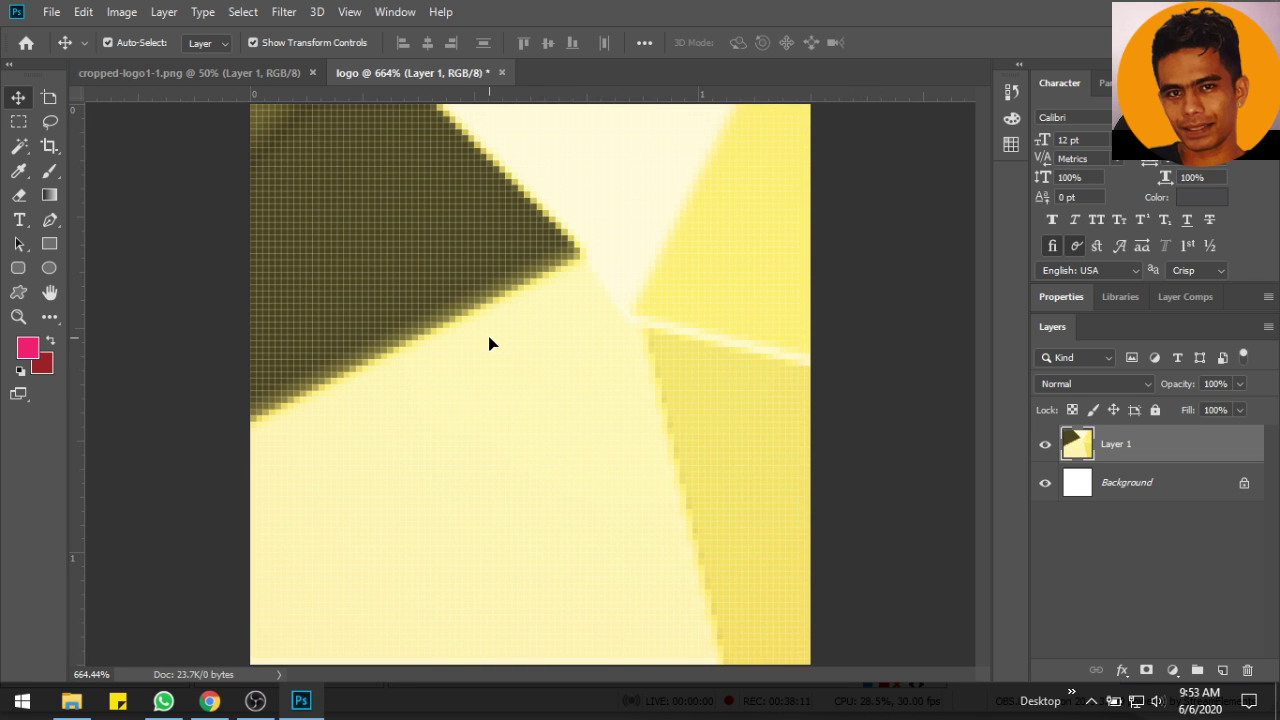
scroll(491, 343, "down", 3)
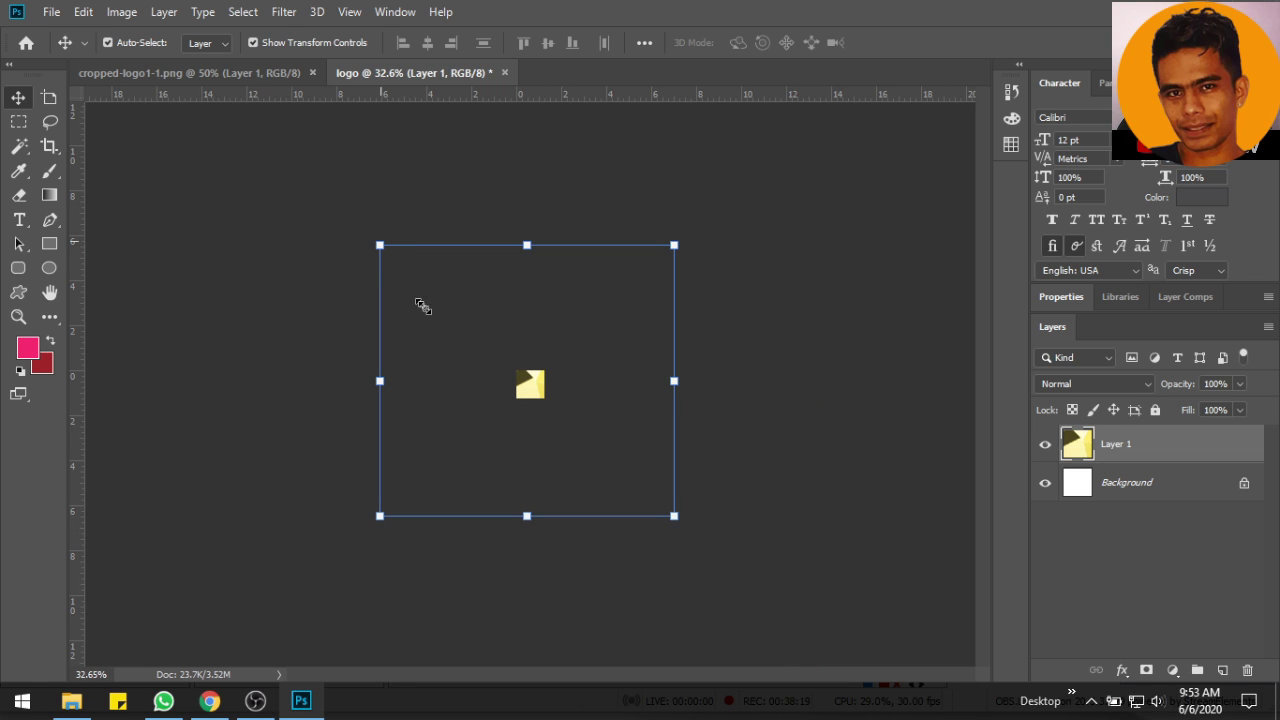
left_click_drag(379, 244, 523, 378)
left_click_drag(674, 516, 549, 406)
key("Return")
Centre the bird on the 90 × 90 canvas and hide the white Background layer
key("ctrl+0")
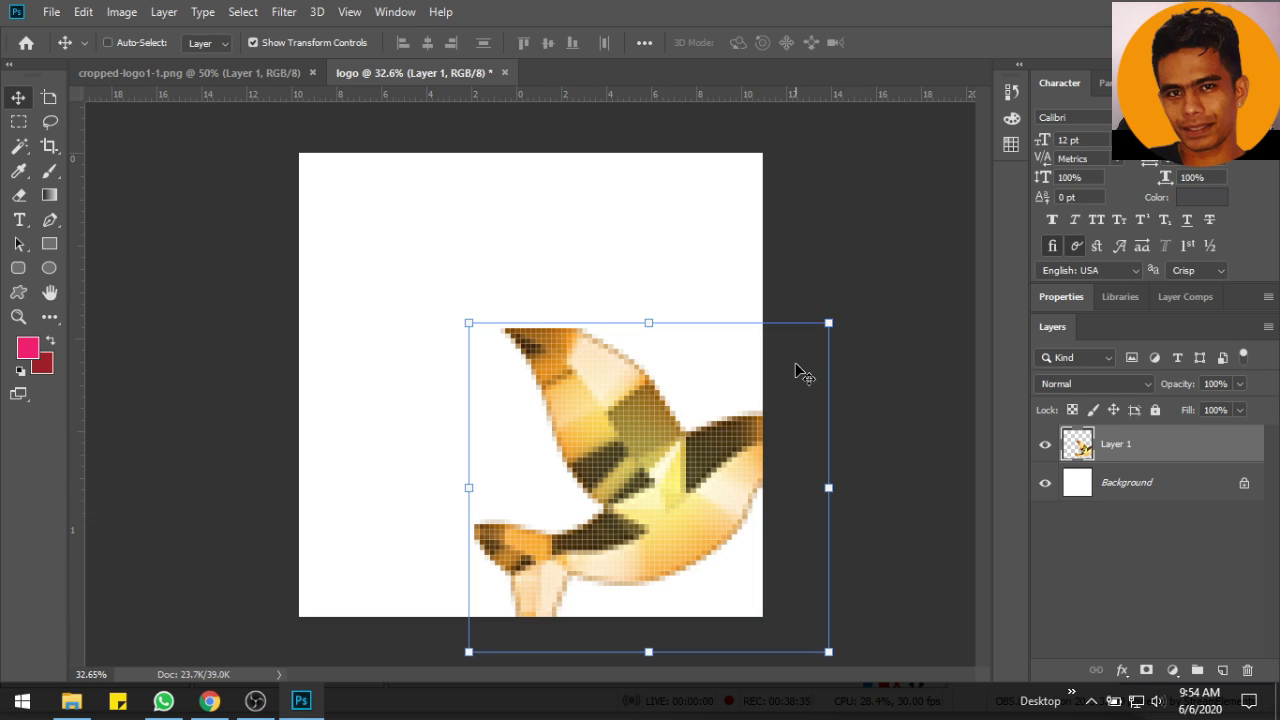
left_click_drag(689, 490, 578, 407)
left_click(1110, 484, "shift")
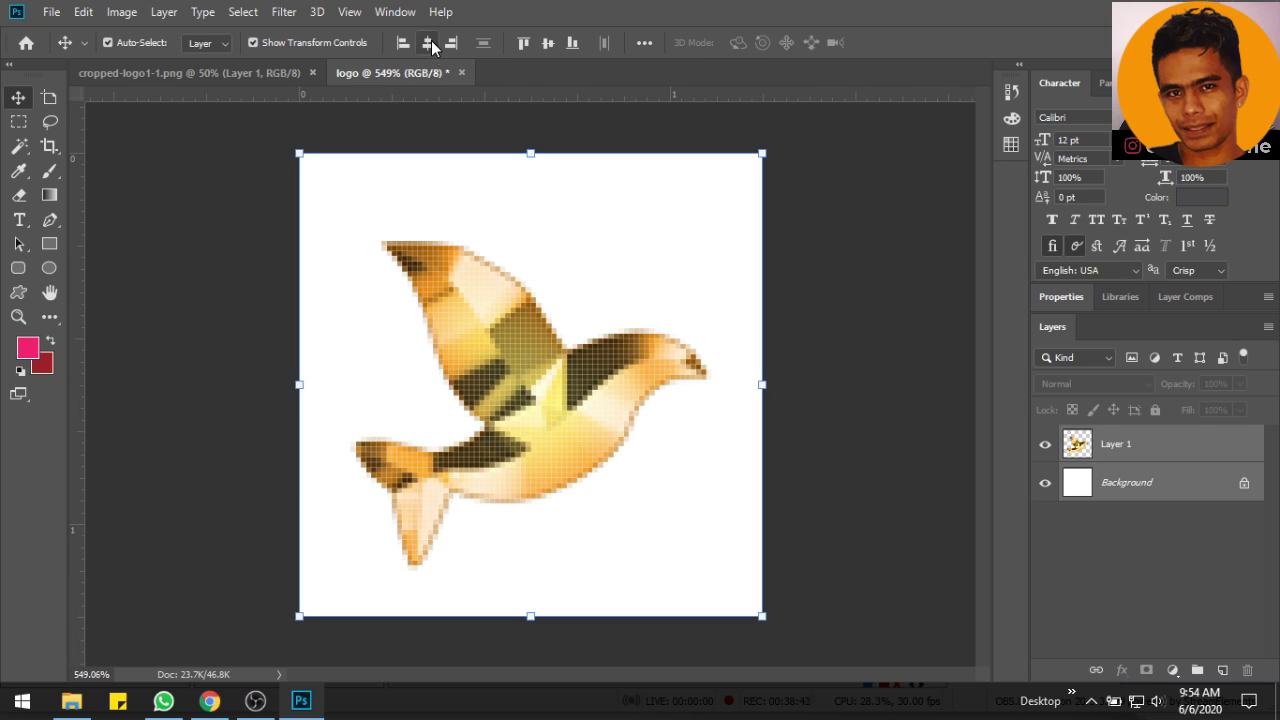
left_click(548, 43)
left_click(580, 373)
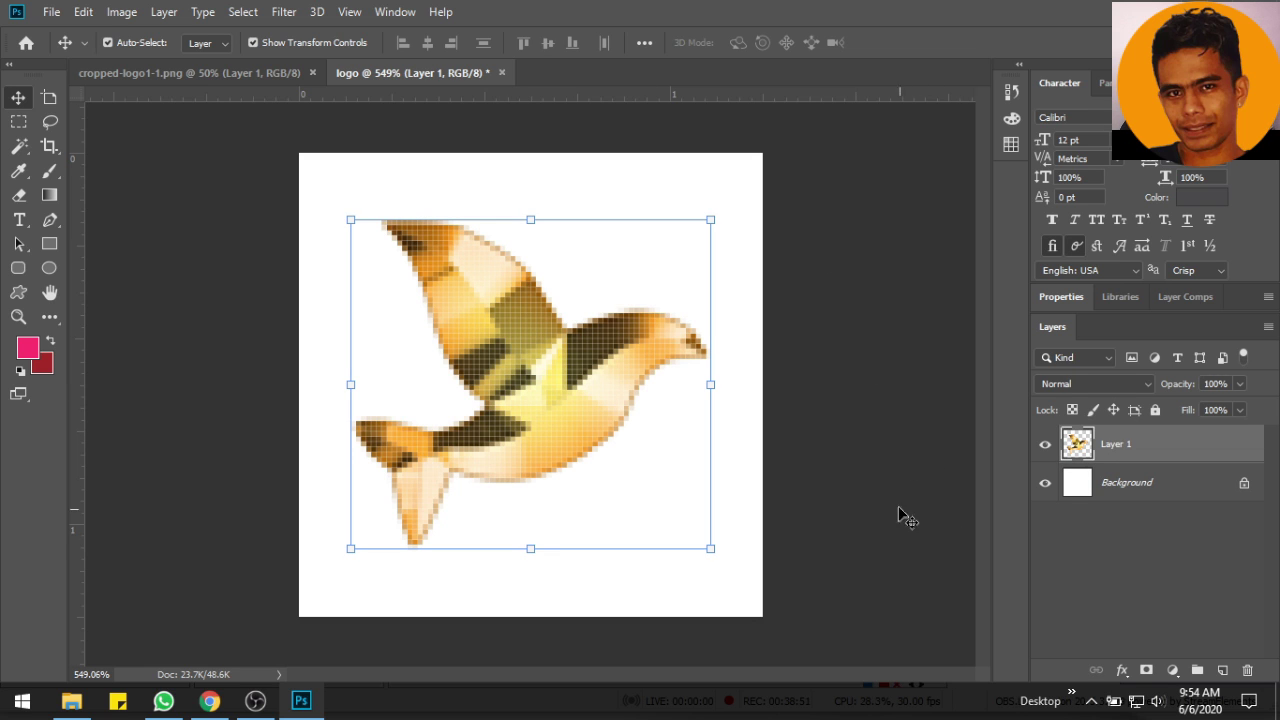
left_click(1046, 486)
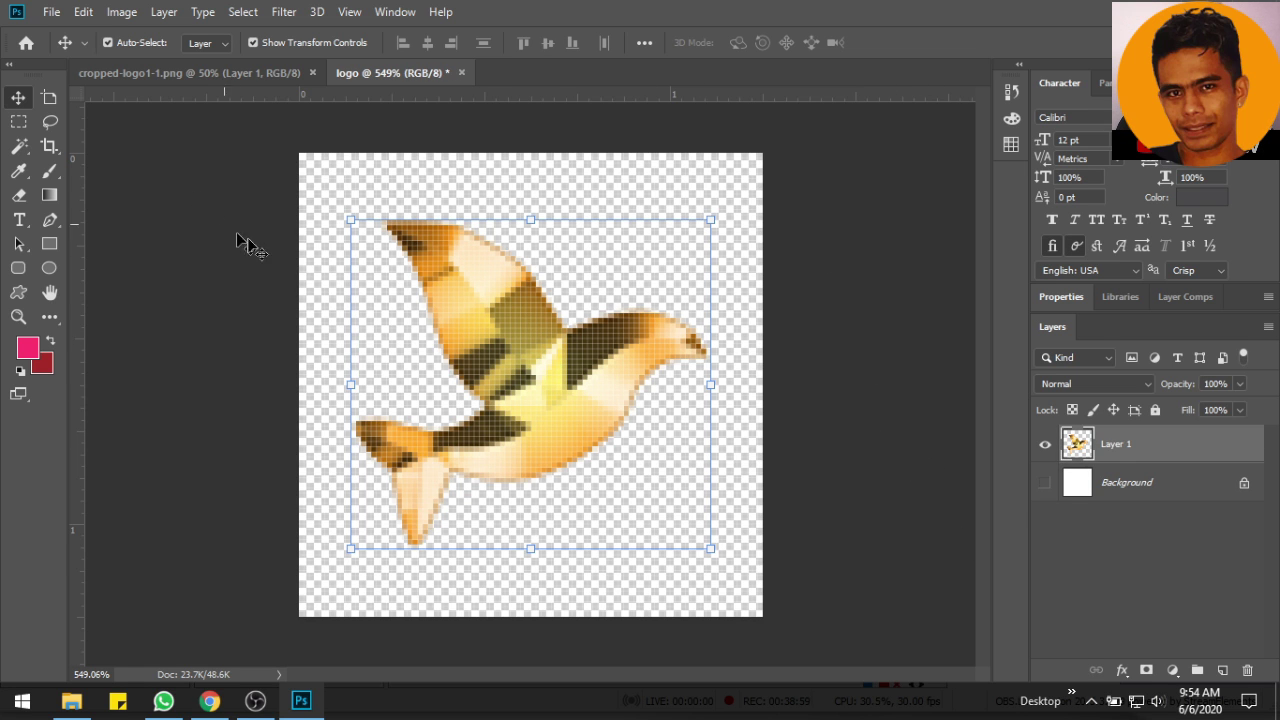
left_click(51, 12)
Export the logo via Save for Web as PNG-24 logo.png into Growing Scholar's Img ready Upload folder
mouse_move(80, 268)
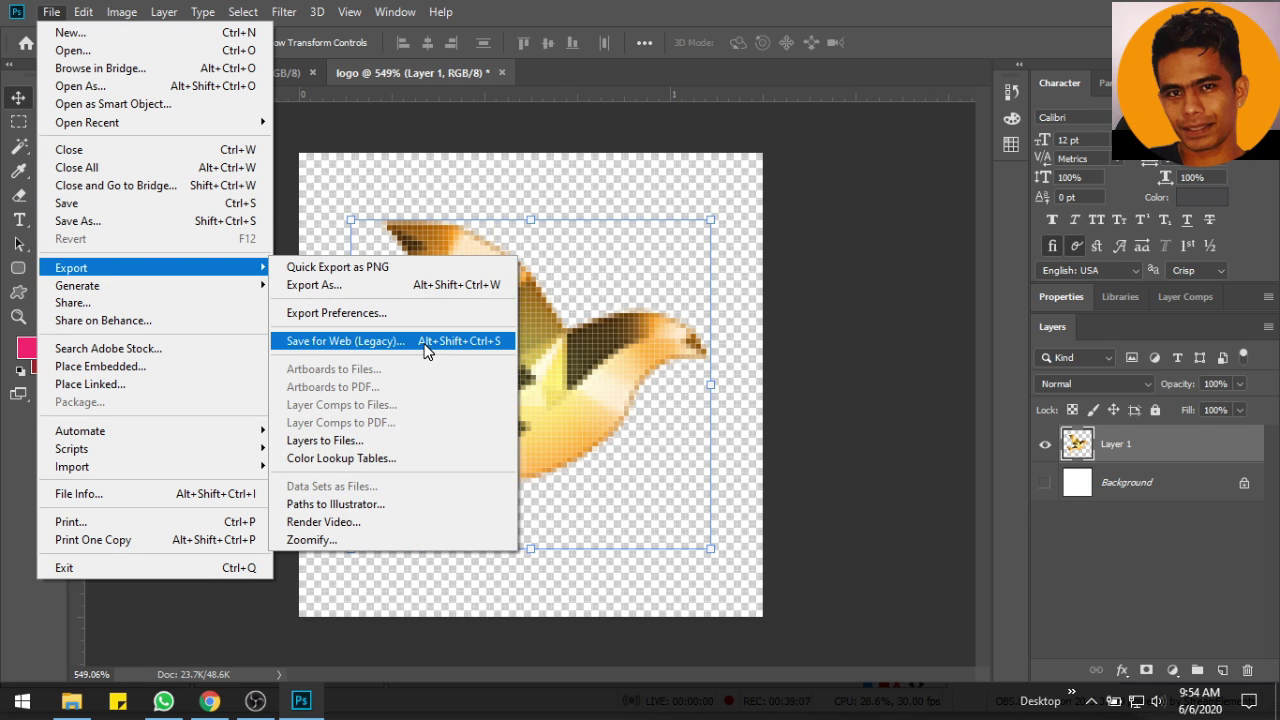
left_click(423, 345)
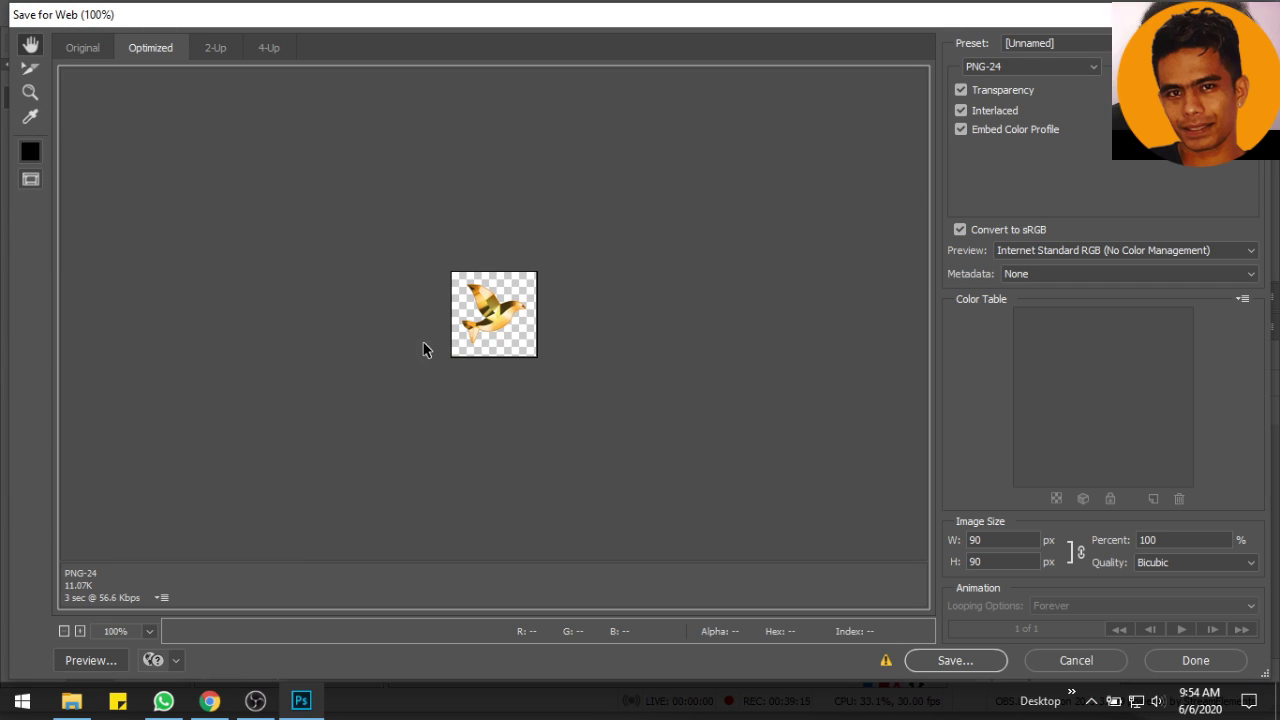
left_click(955, 662)
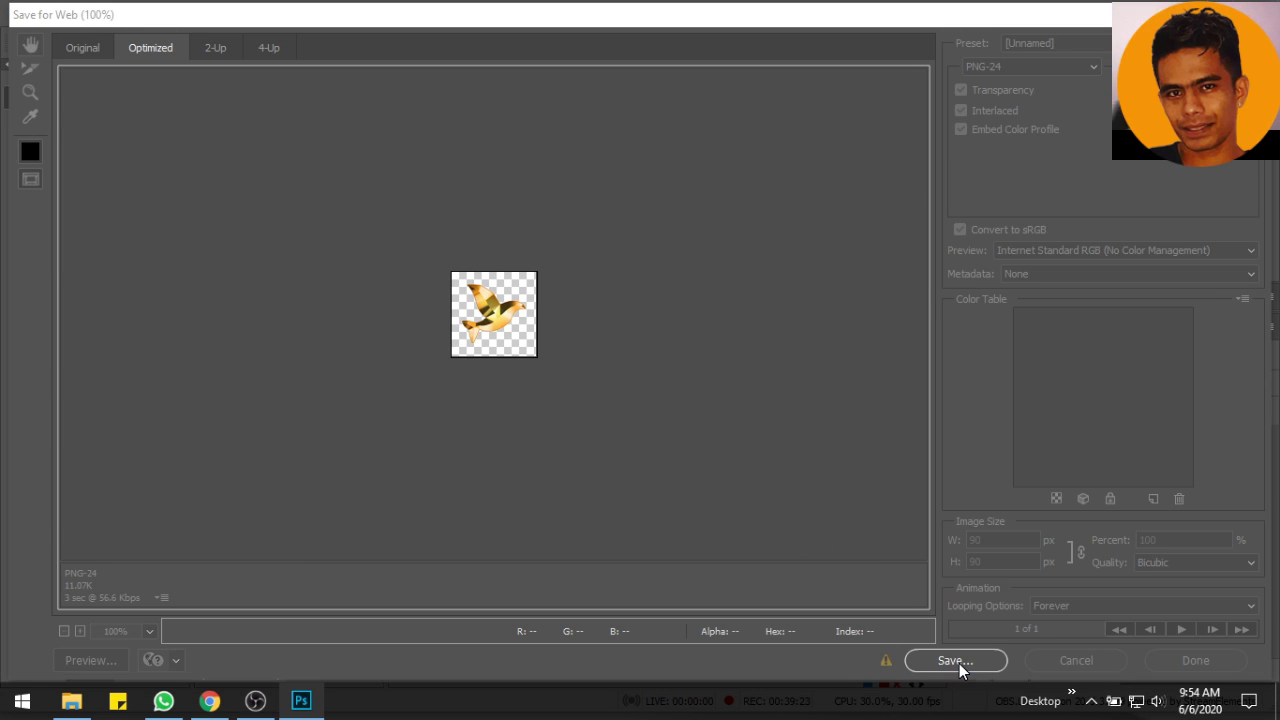
left_click(62, 120)
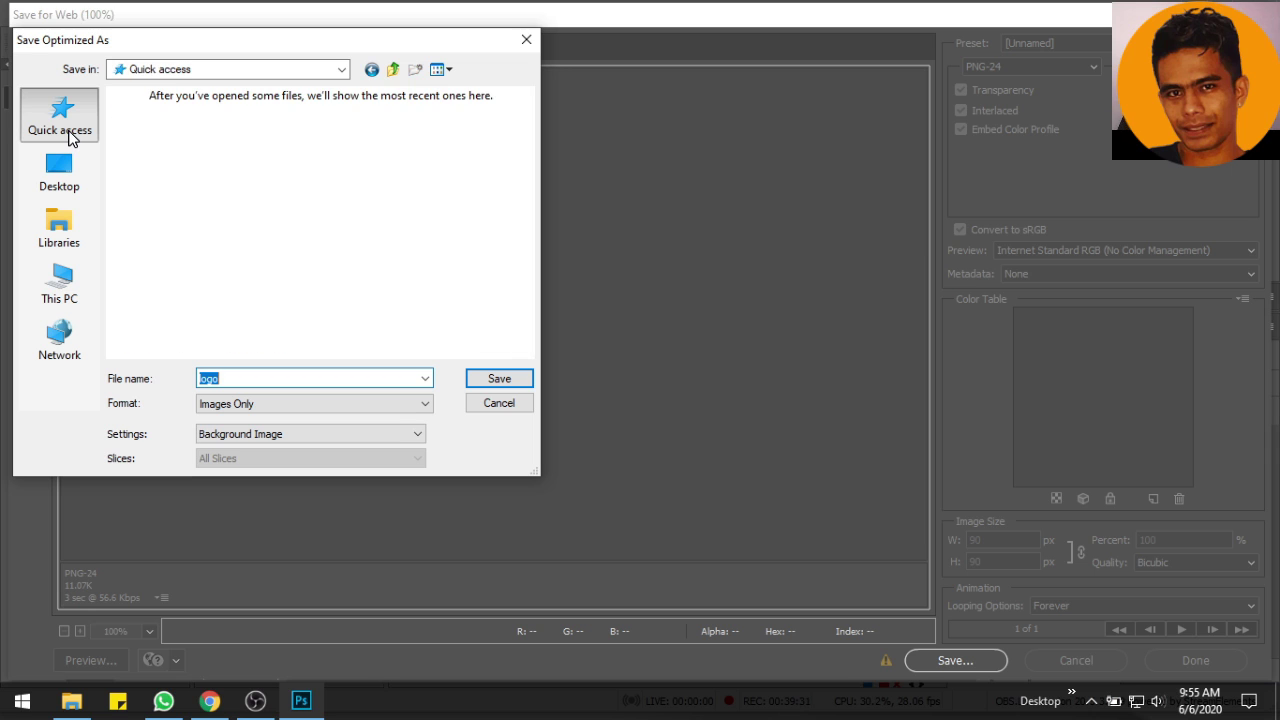
left_click_drag(529, 142, 530, 185)
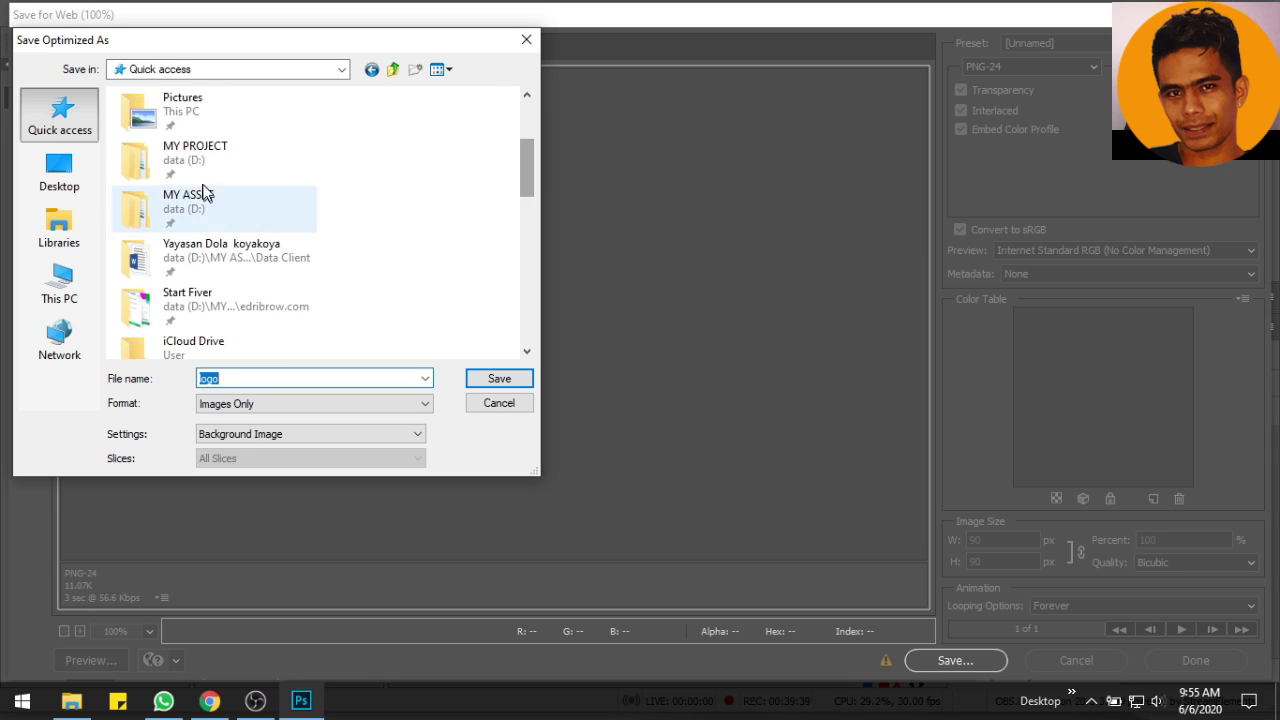
double_click(195, 145)
left_click(392, 69)
double_click(178, 136)
double_click(157, 118)
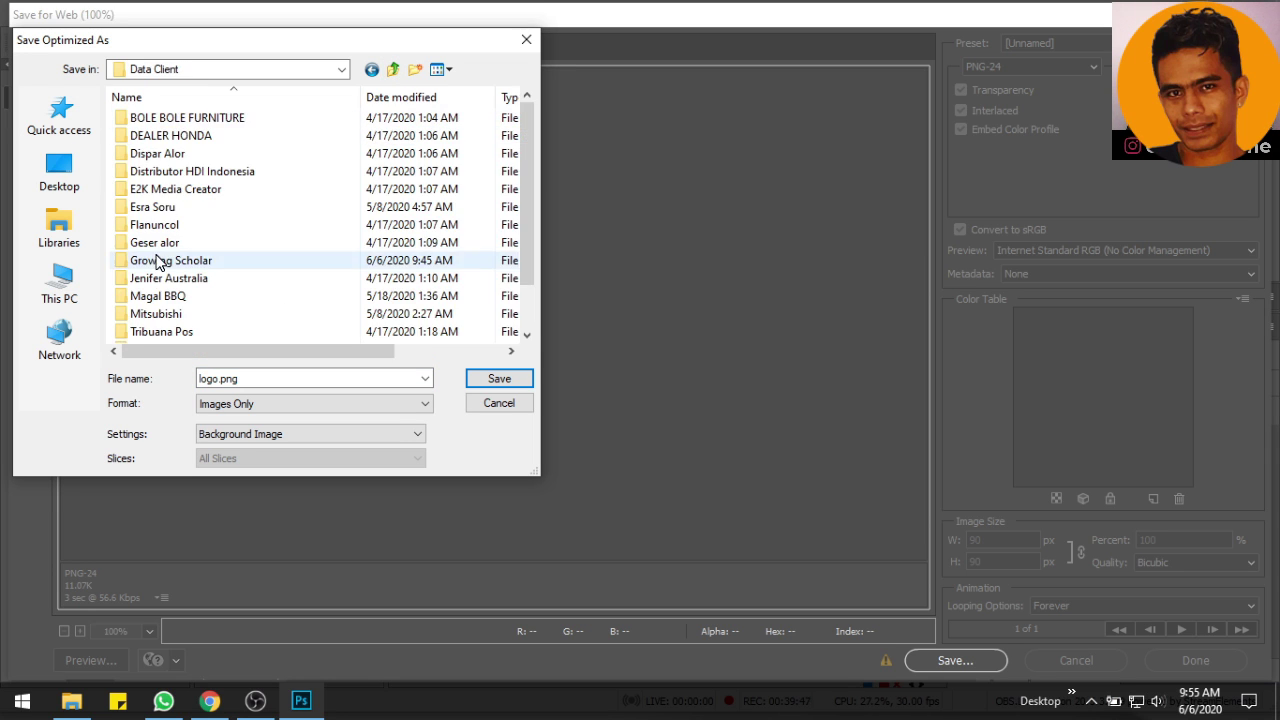
double_click(163, 257)
double_click(163, 205)
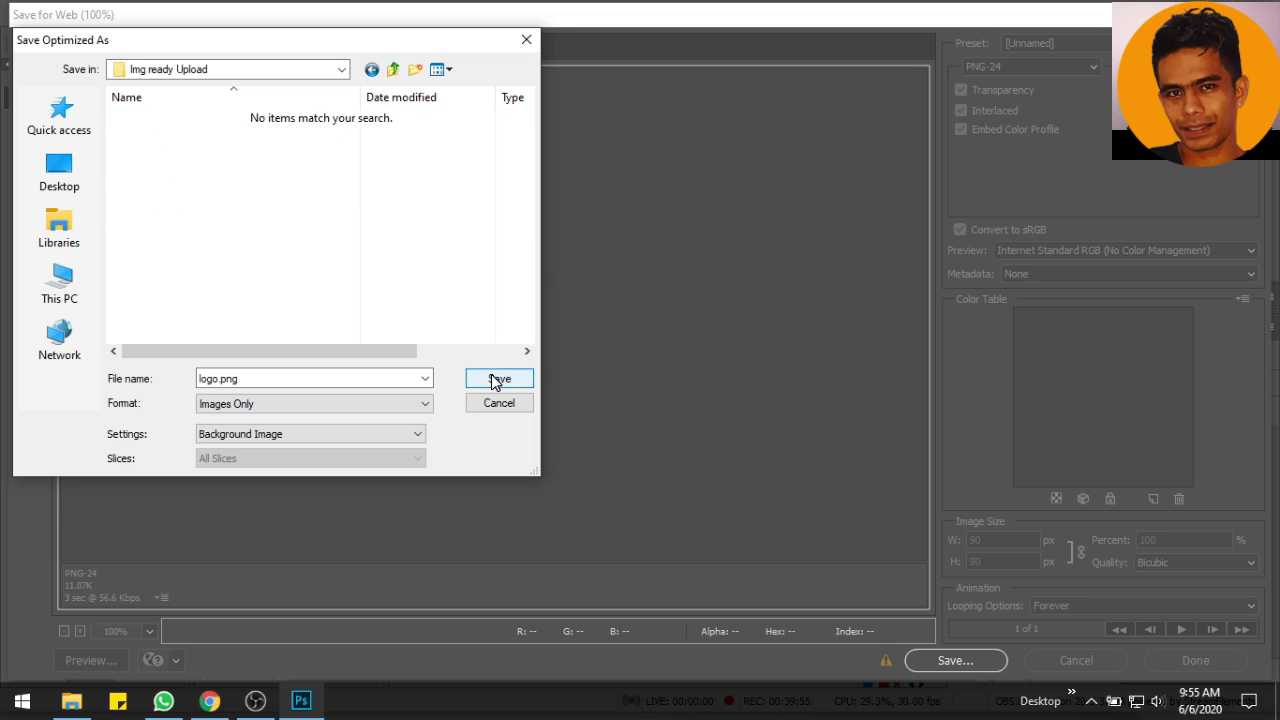
left_click(499, 378)
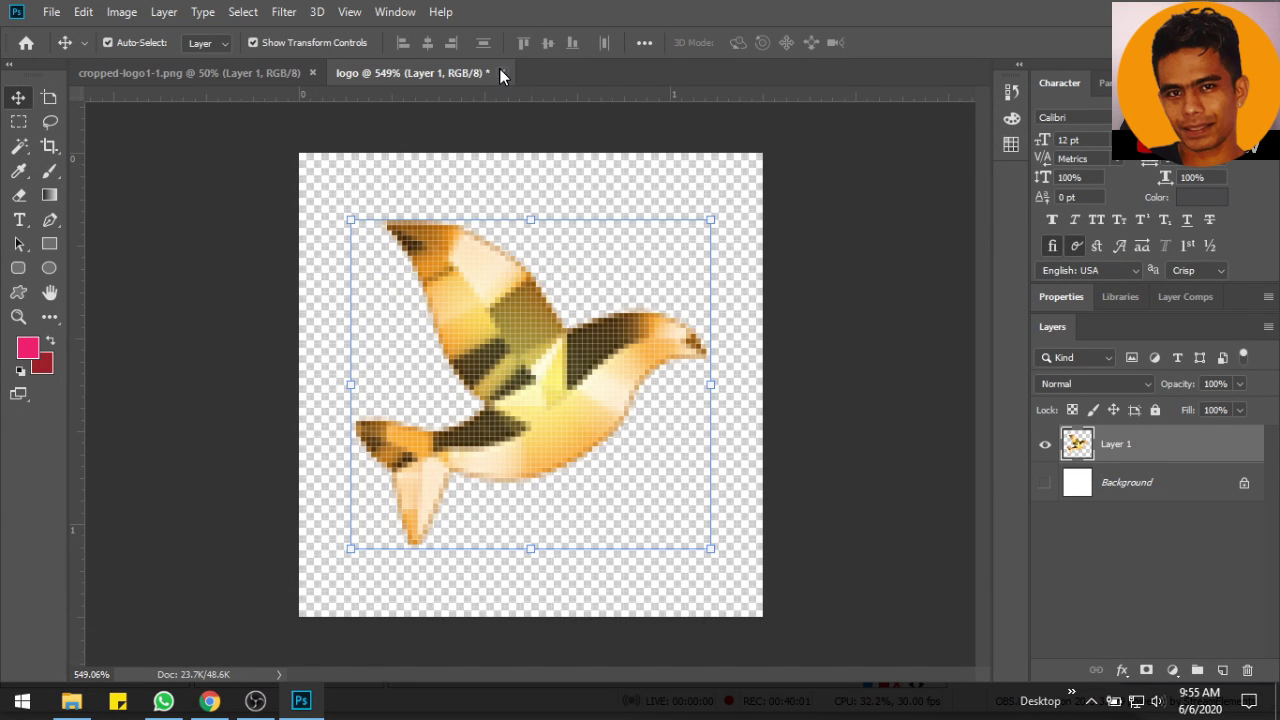
Close the logo and cropped logo documents without saving changes
left_click(500, 73)
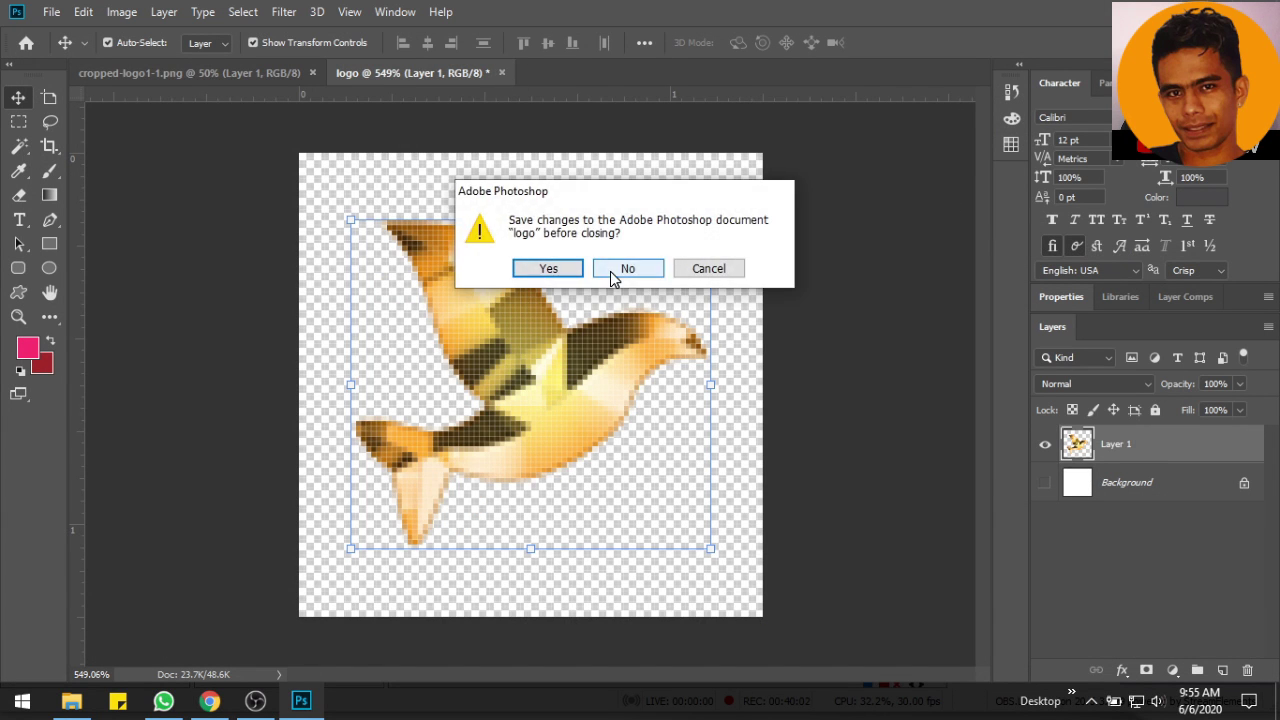
left_click(630, 267)
left_click(310, 72)
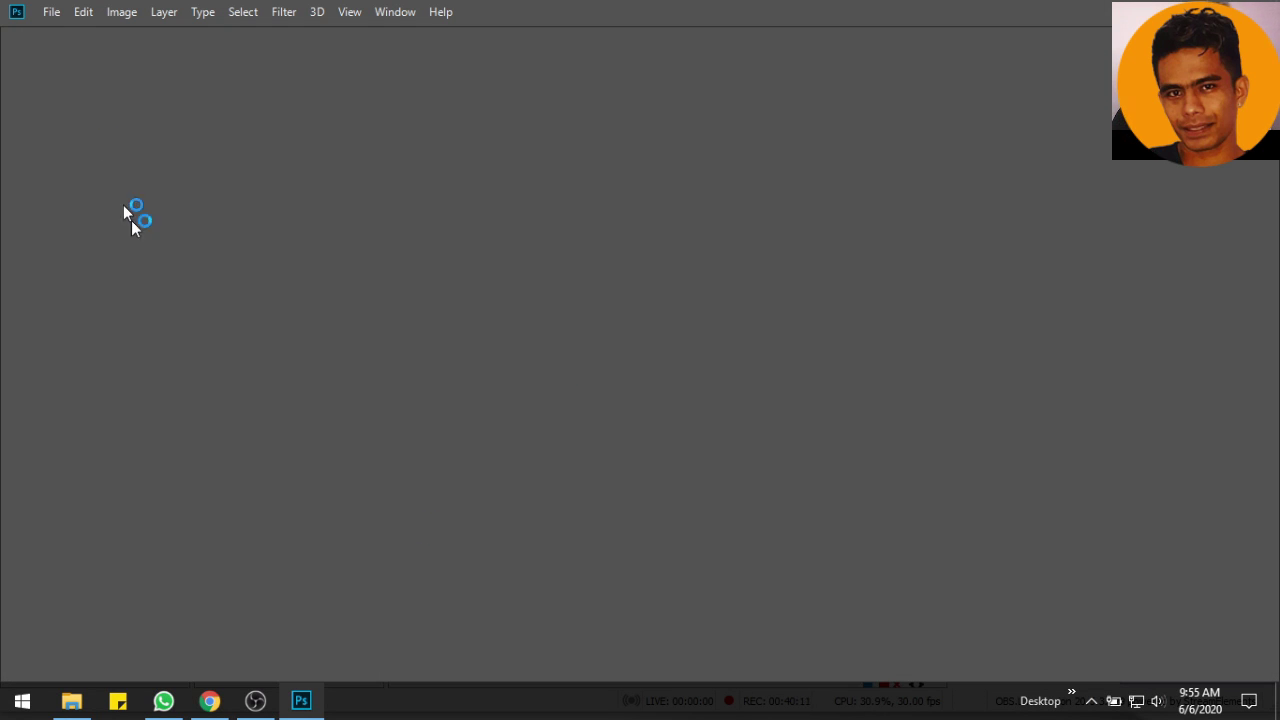
Start a new document named Journal Cover, checking GTmetrix for the target cover size
left_click(209, 700)
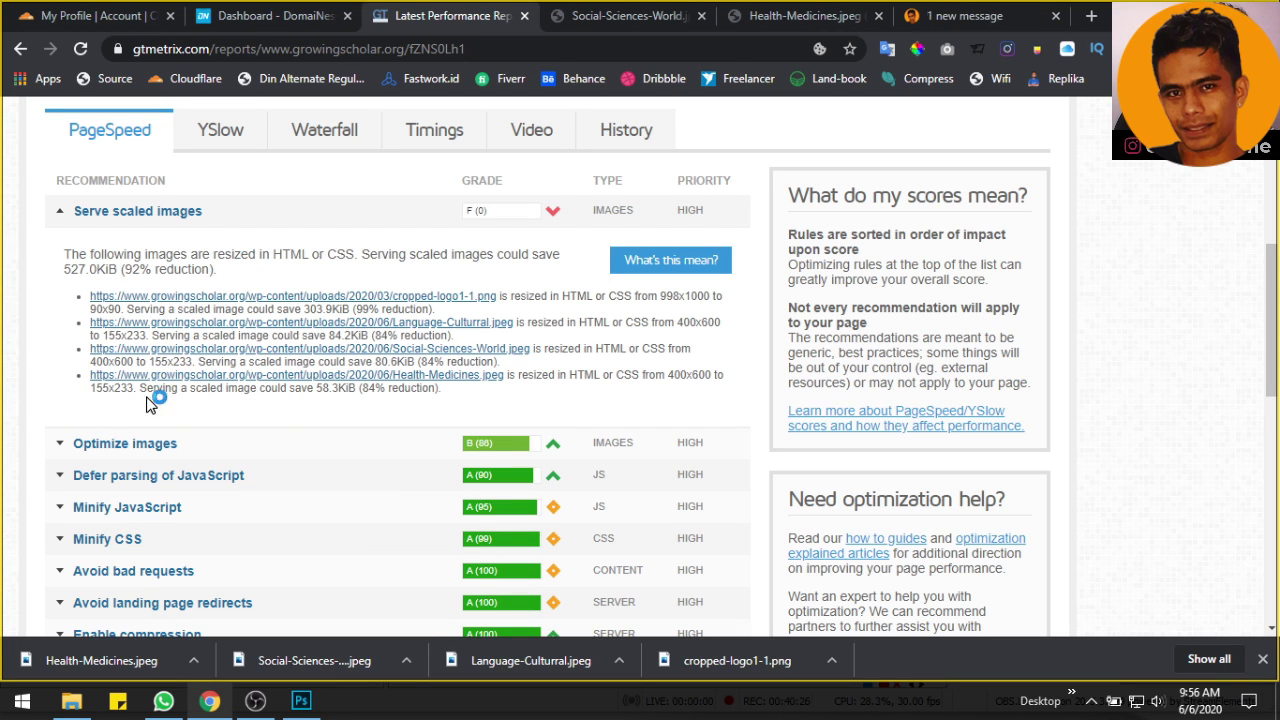
left_click(300, 700)
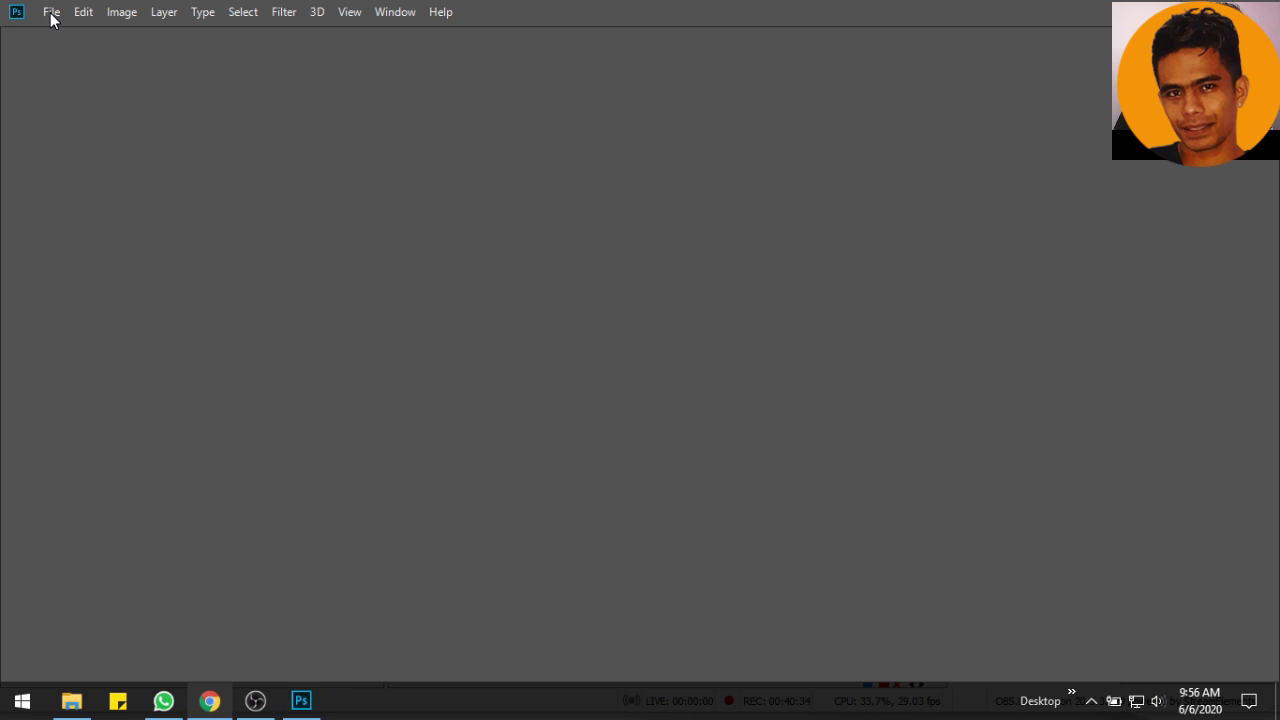
left_click(51, 14)
left_click(60, 48)
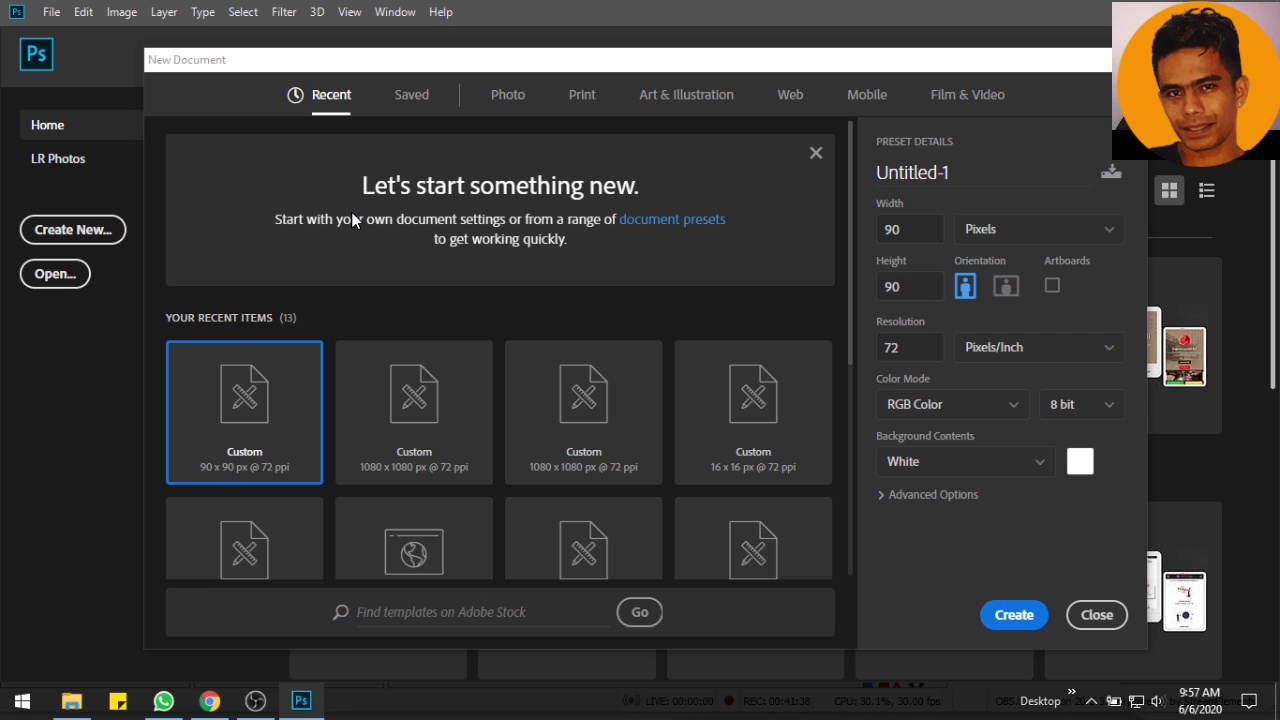
left_click(971, 175)
type("Journal Cover")
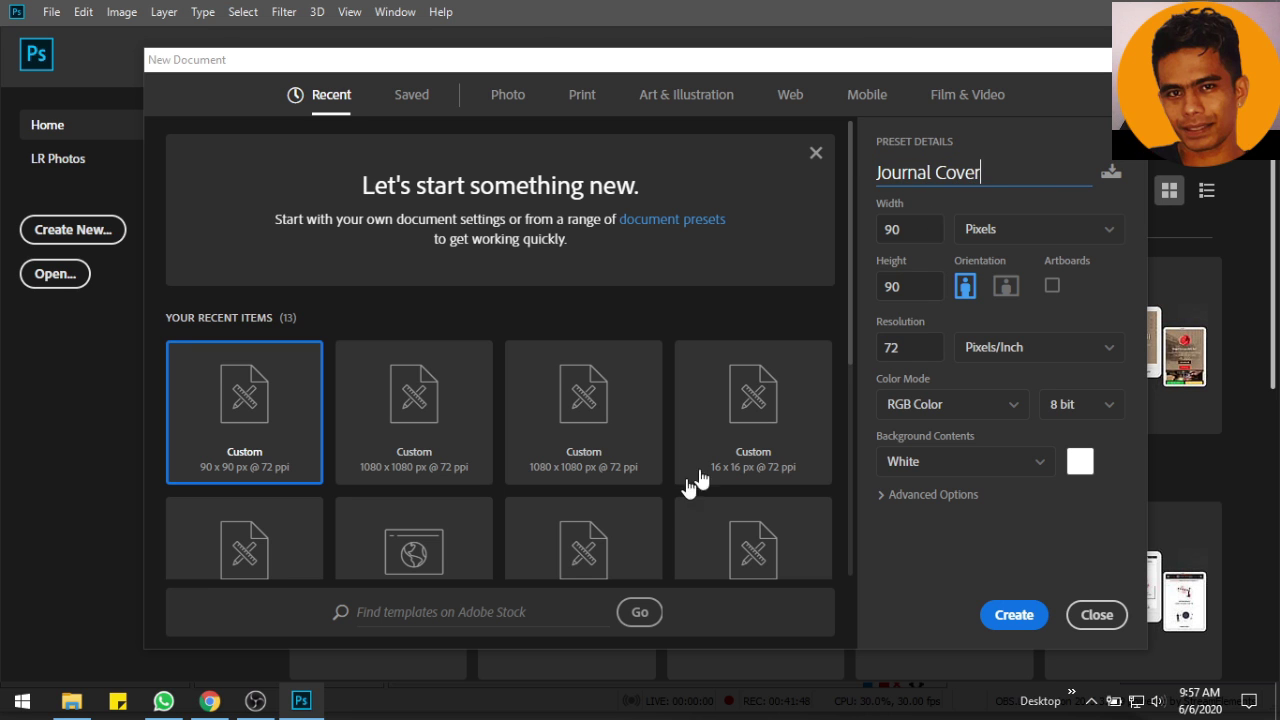
left_click(209, 700)
left_click(301, 700)
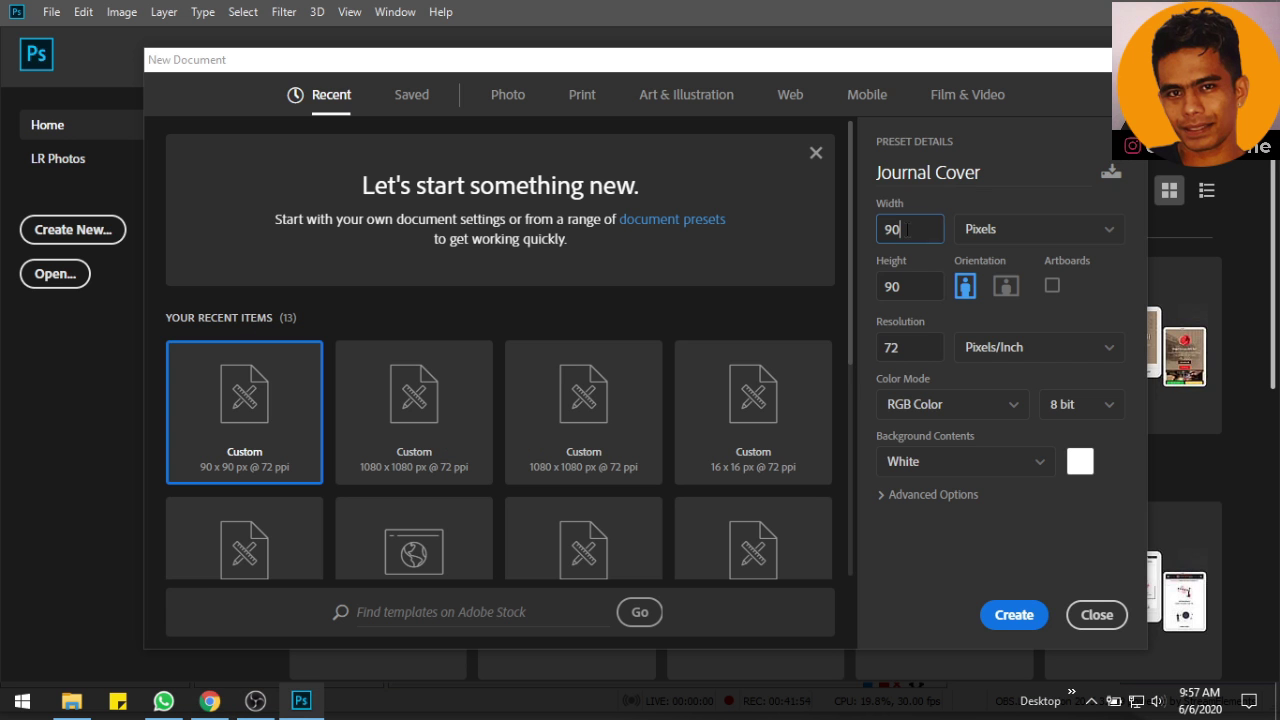
Set the new document to 155 × 233 pixels and create it
left_click(907, 229)
type("155")
left_click(210, 700)
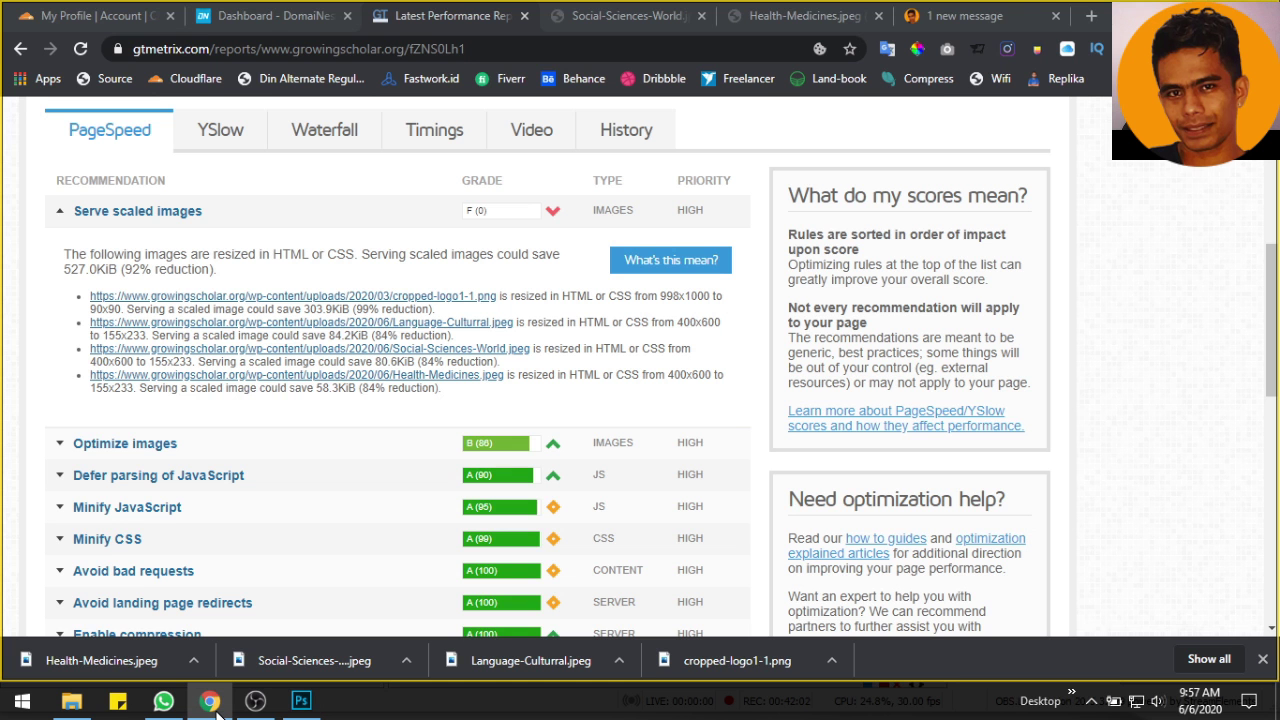
left_click(216, 706)
left_click(913, 281)
left_click(1014, 614)
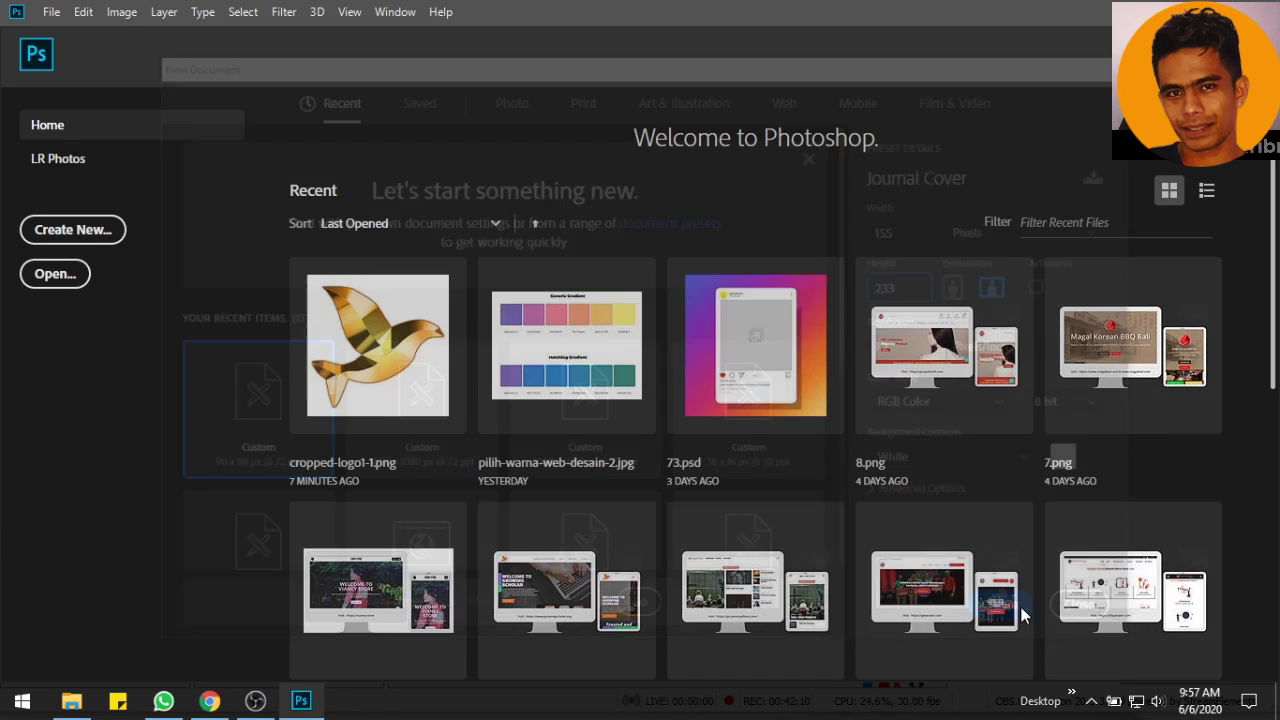
key("ctrl+0")
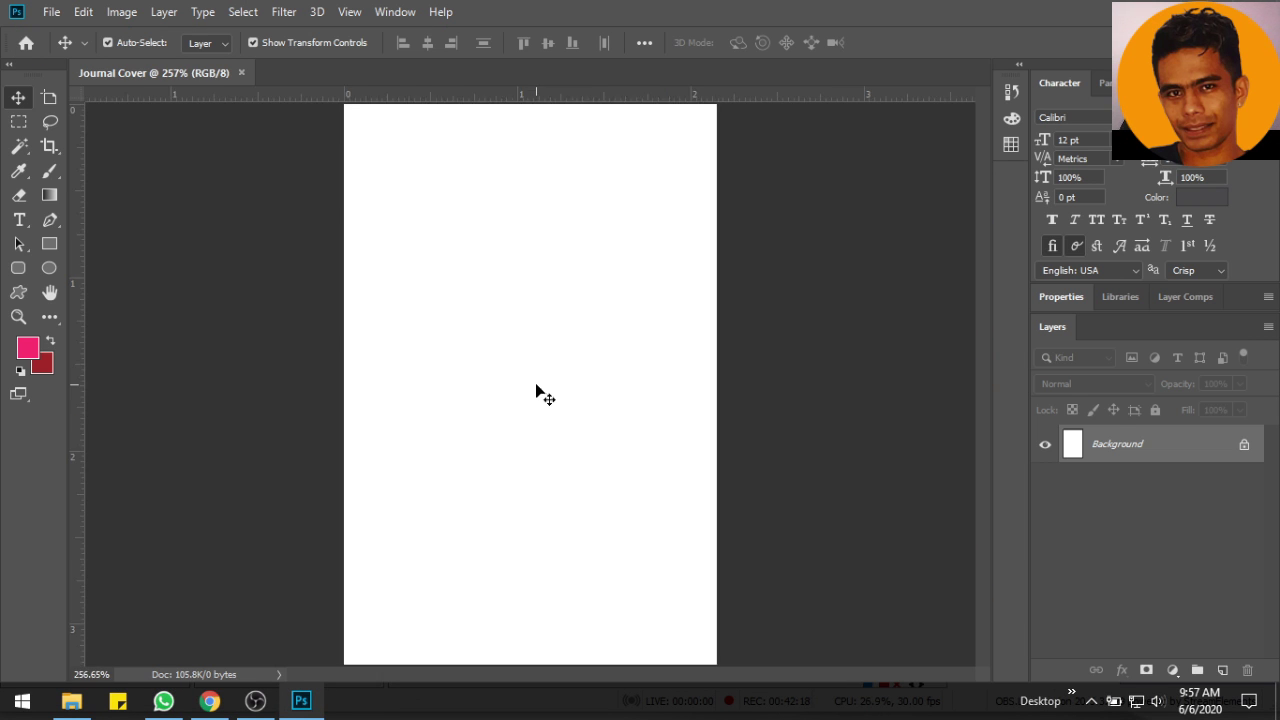
Place the Health-Medicines cover from Growing Scholar\Resize\Original into Journal Cover and commit it
key("alt+f")
key("Escape")
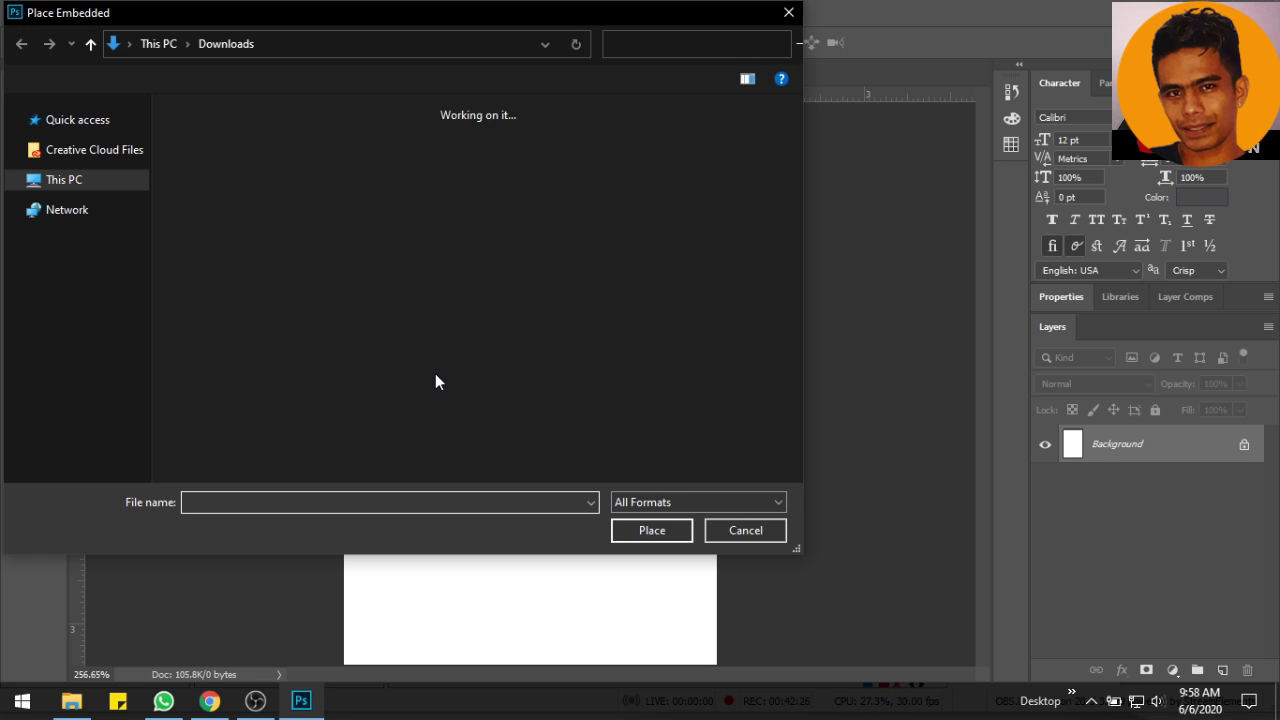
left_click_drag(142, 245, 163, 208)
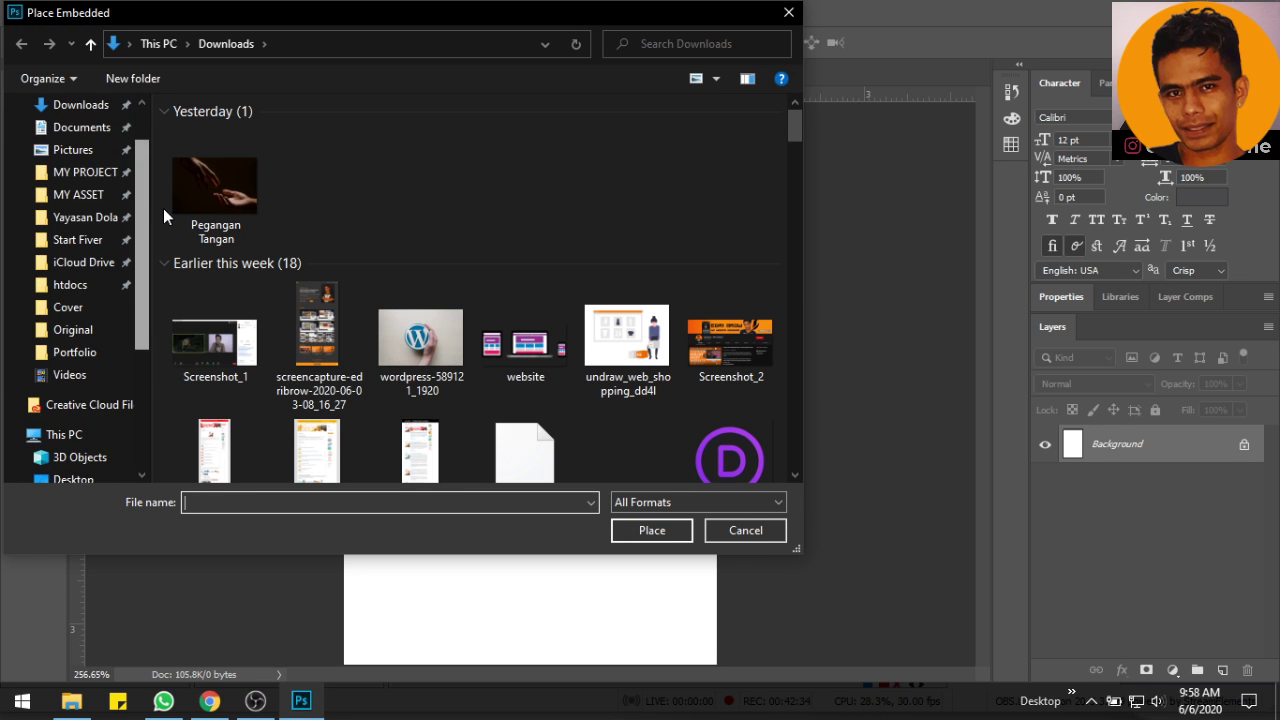
left_click(120, 192)
double_click(210, 133)
double_click(229, 291)
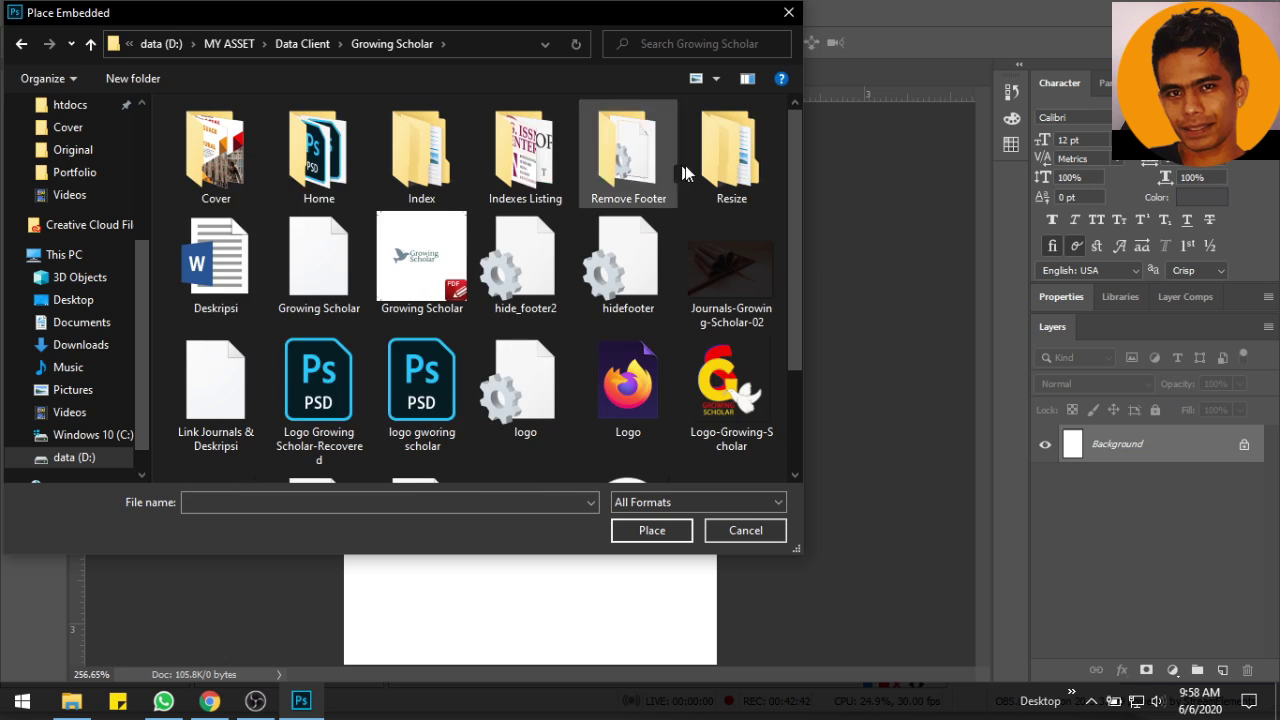
double_click(731, 152)
double_click(306, 157)
left_click(321, 150)
left_click(619, 530)
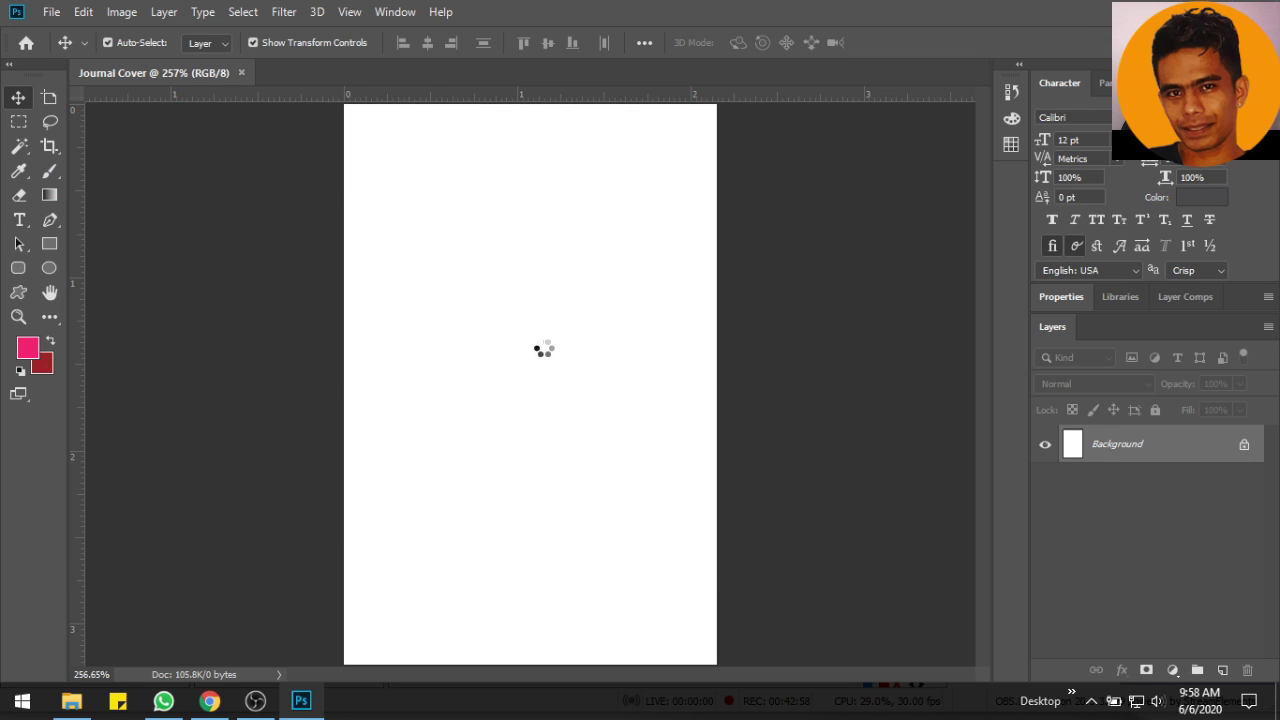
left_click(714, 42)
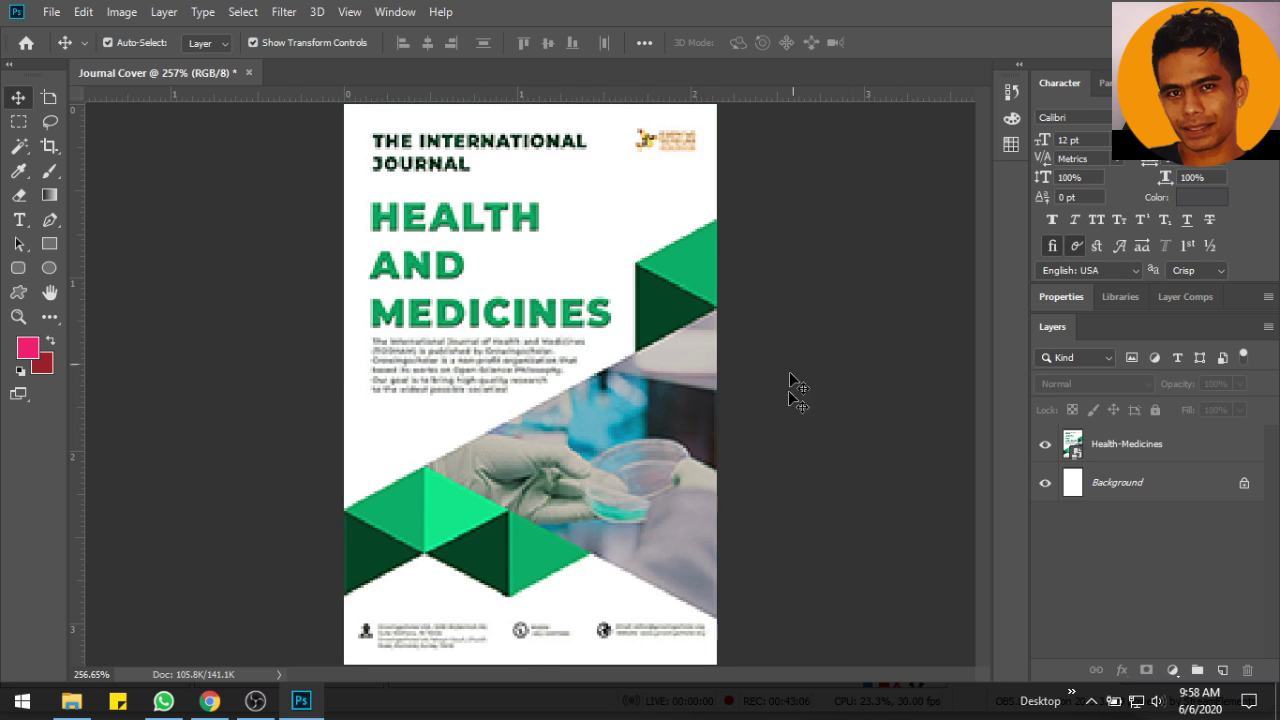
Export the Health-Medicines cover as a web PNG named Health Medicines, then delete its layer
double_click(1111, 446)
right_click(1112, 447)
left_click(1100, 247)
left_click(850, 315)
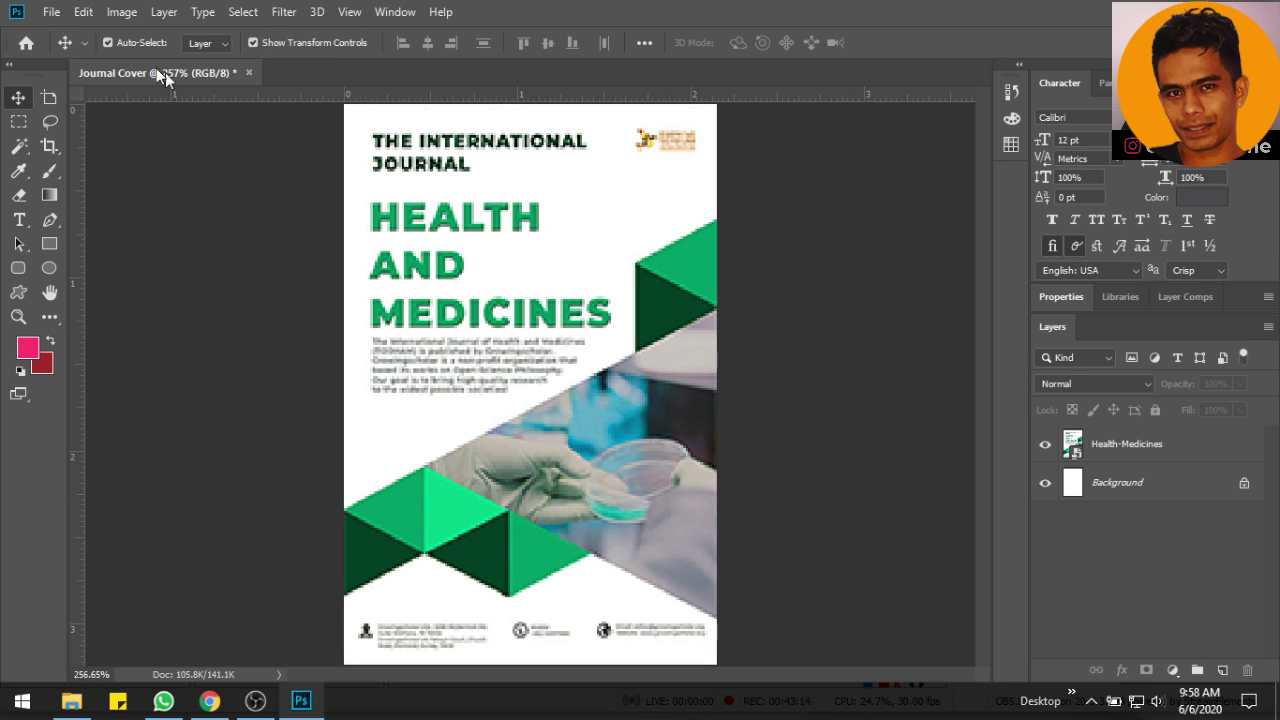
left_click(51, 12)
mouse_move(104, 267)
left_click(368, 346)
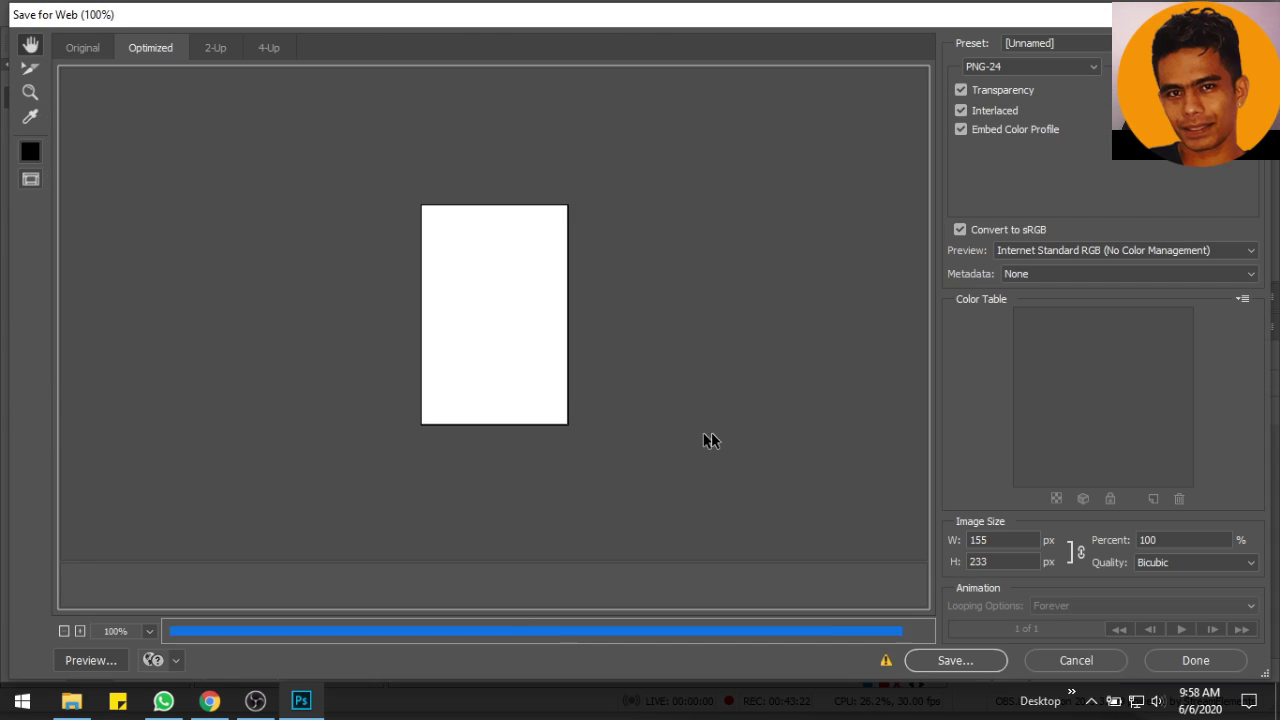
left_click(964, 667)
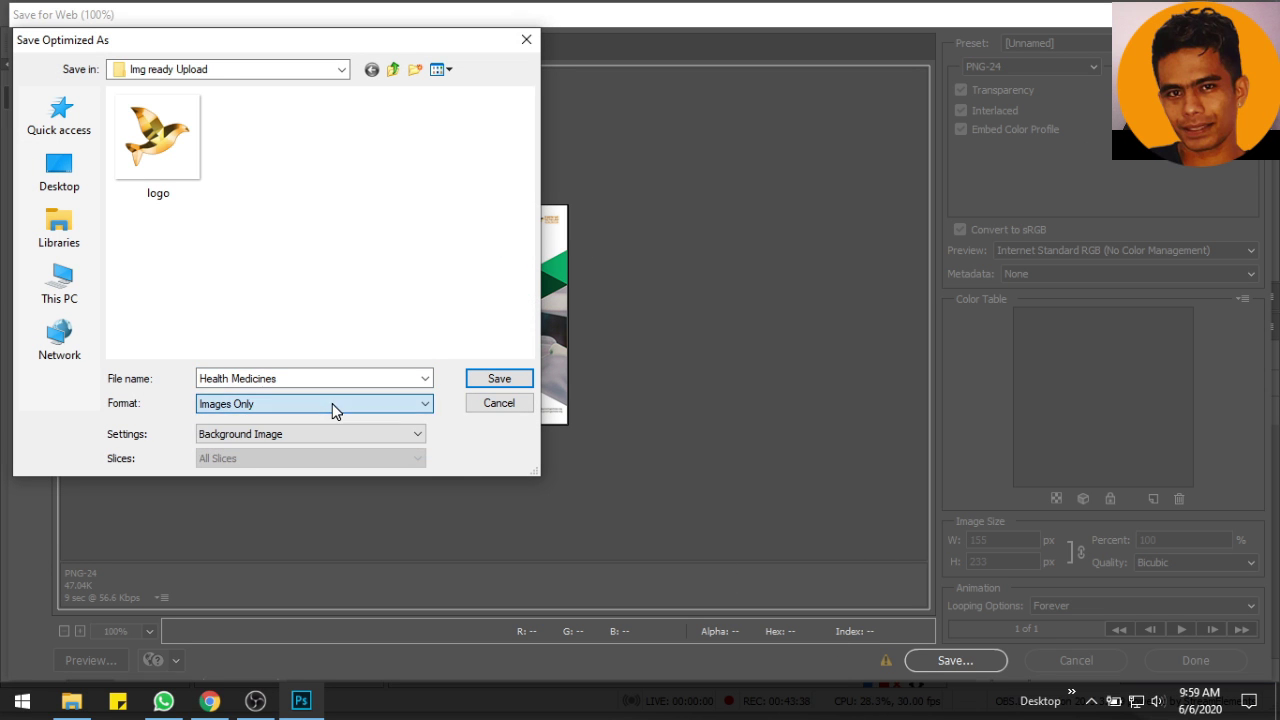
left_click(499, 378)
key("Delete")
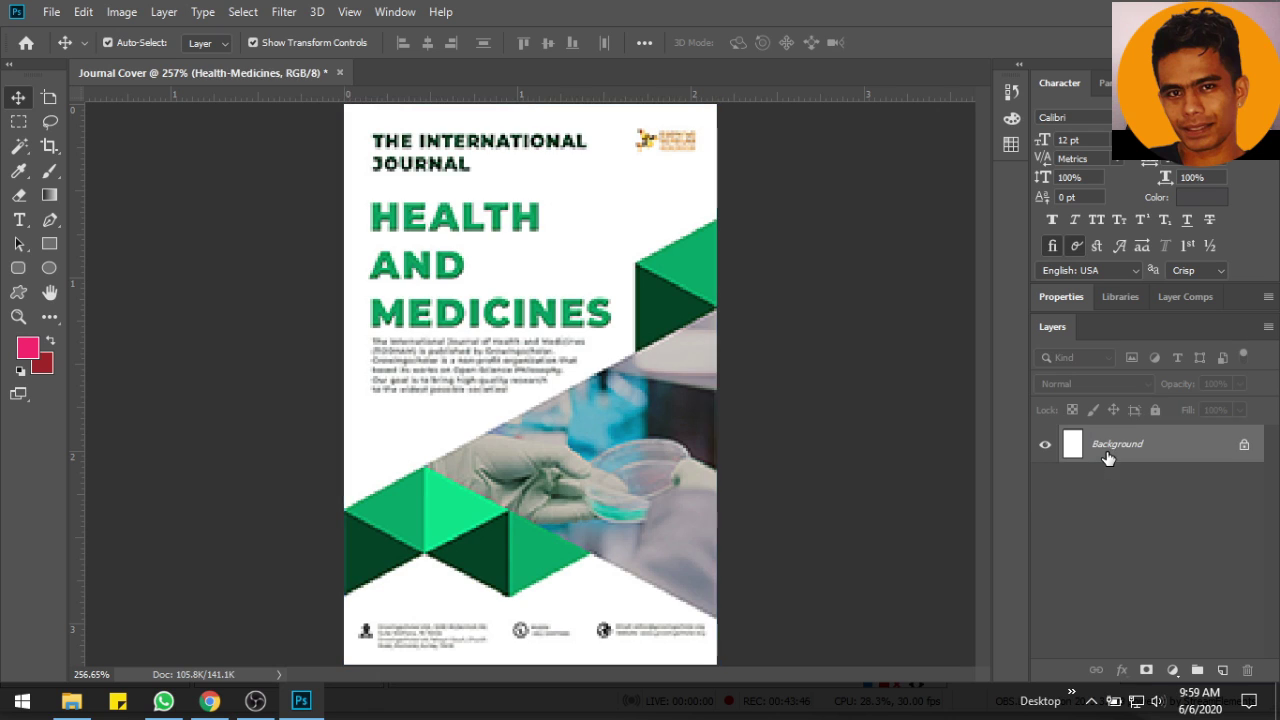
Place the Language-Cultural cover, export it as a web PNG, and delete its layer
left_click(51, 12)
left_click(263, 358)
double_click(417, 152)
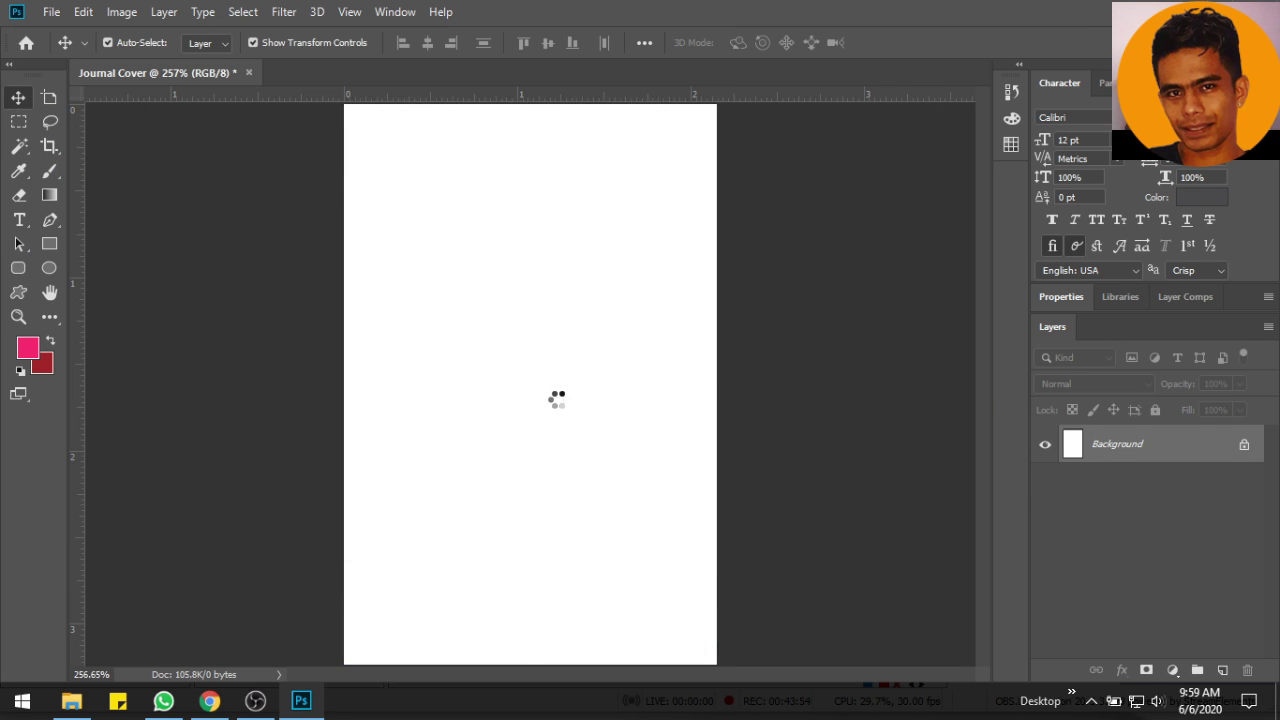
key("Return")
double_click(1130, 444)
right_click(1130, 444)
left_click(1080, 242)
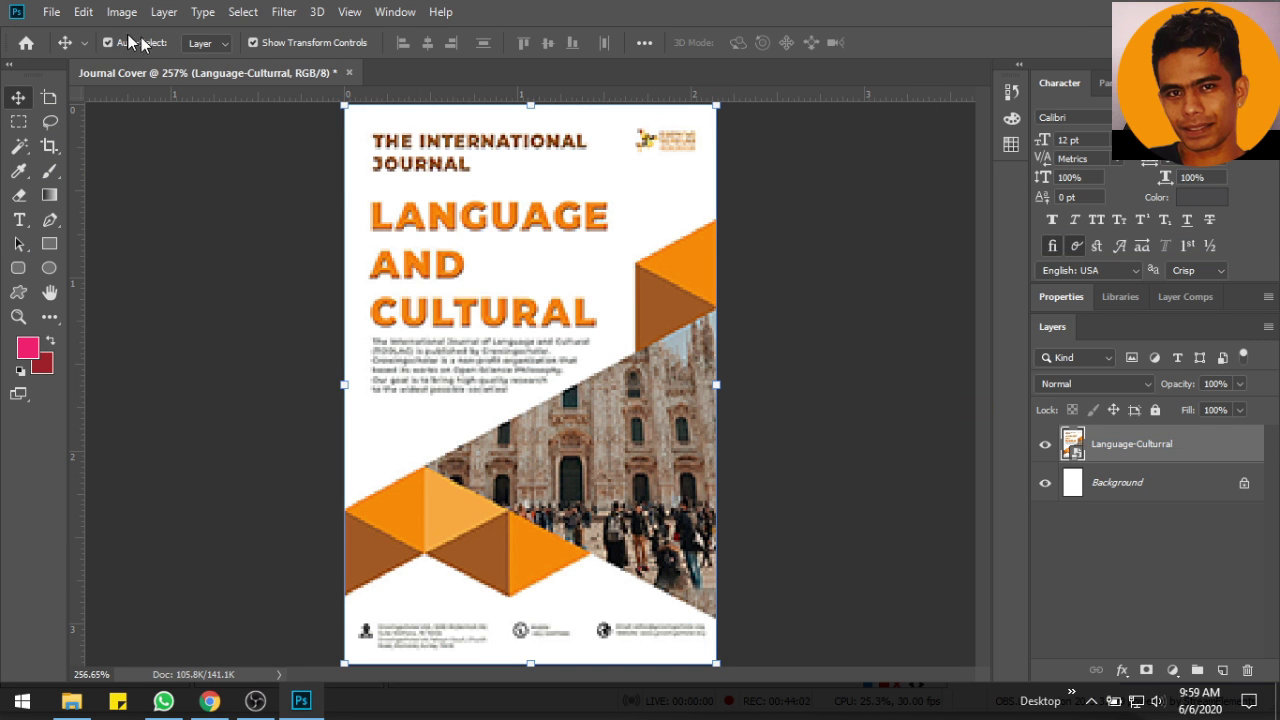
left_click(51, 12)
mouse_move(114, 268)
left_click(392, 334)
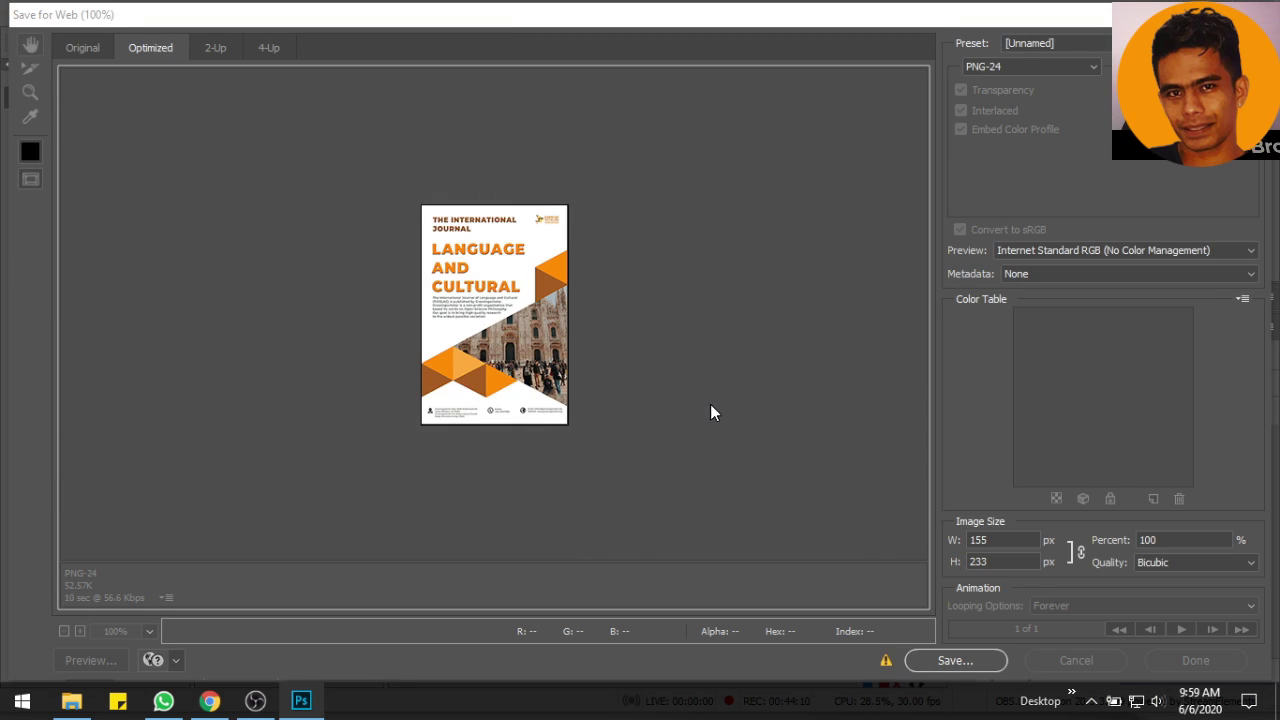
key("Return")
key("Return")
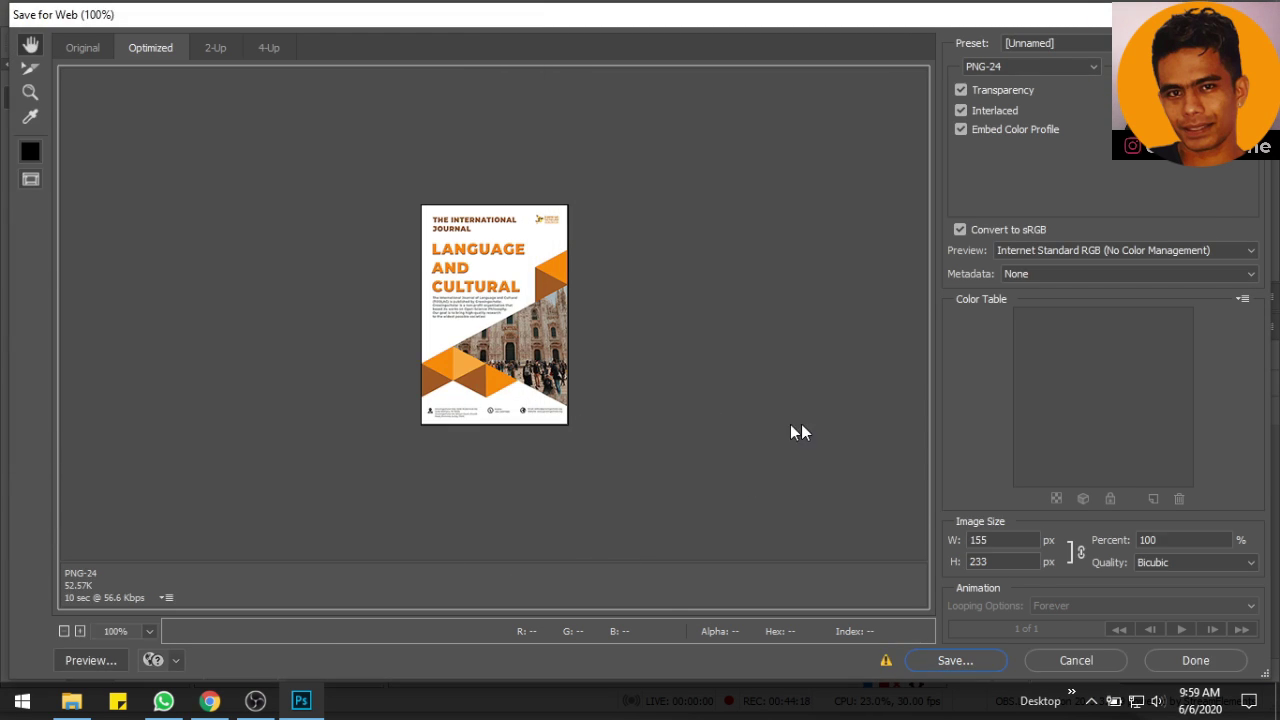
key("Delete")
Place the Social-Sciences-World cover and export it as Social-Sciences-World PNG into Img ready Upload
left_click(51, 12)
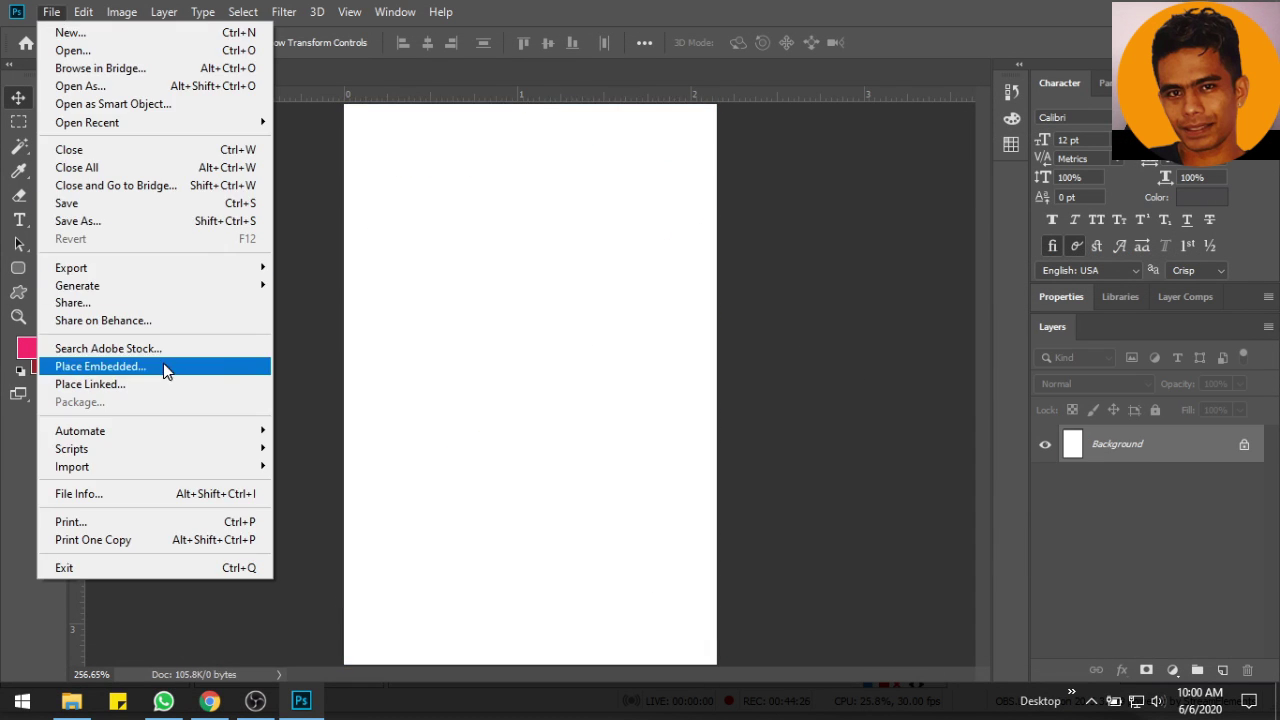
left_click(166, 368)
double_click(543, 150)
left_click(715, 42)
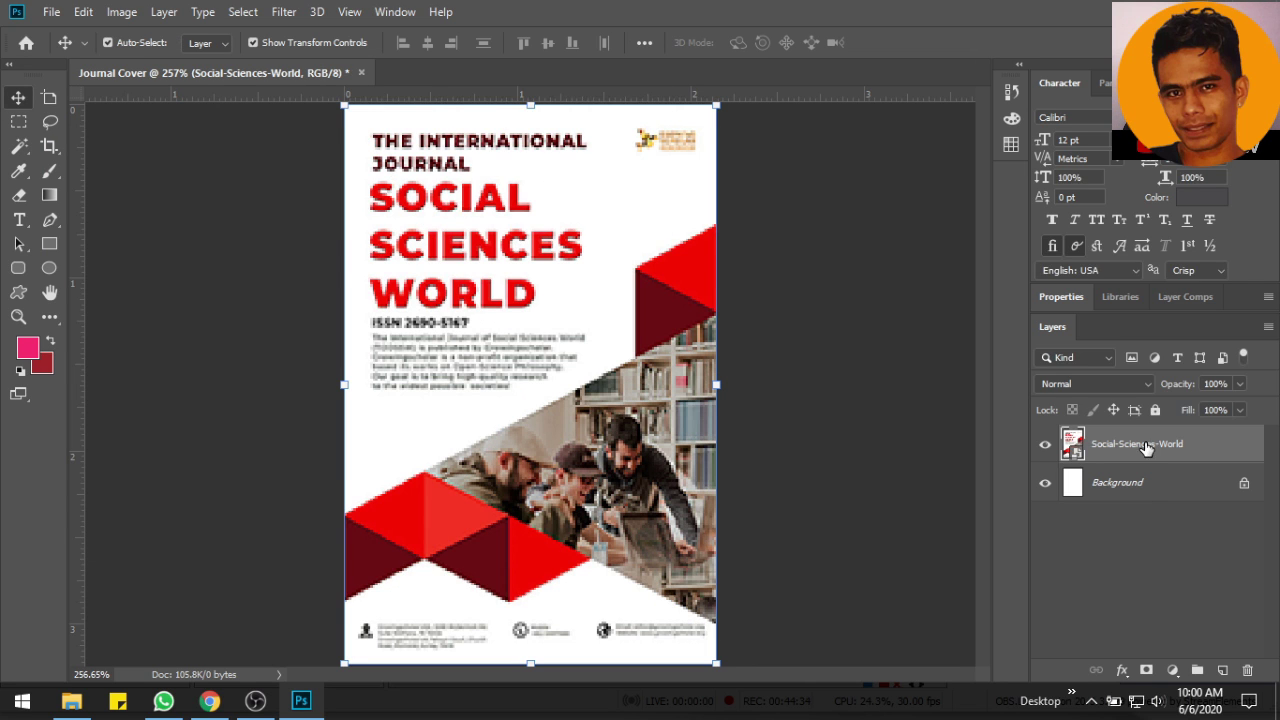
left_click(51, 12)
mouse_move(71, 267)
left_click(345, 341)
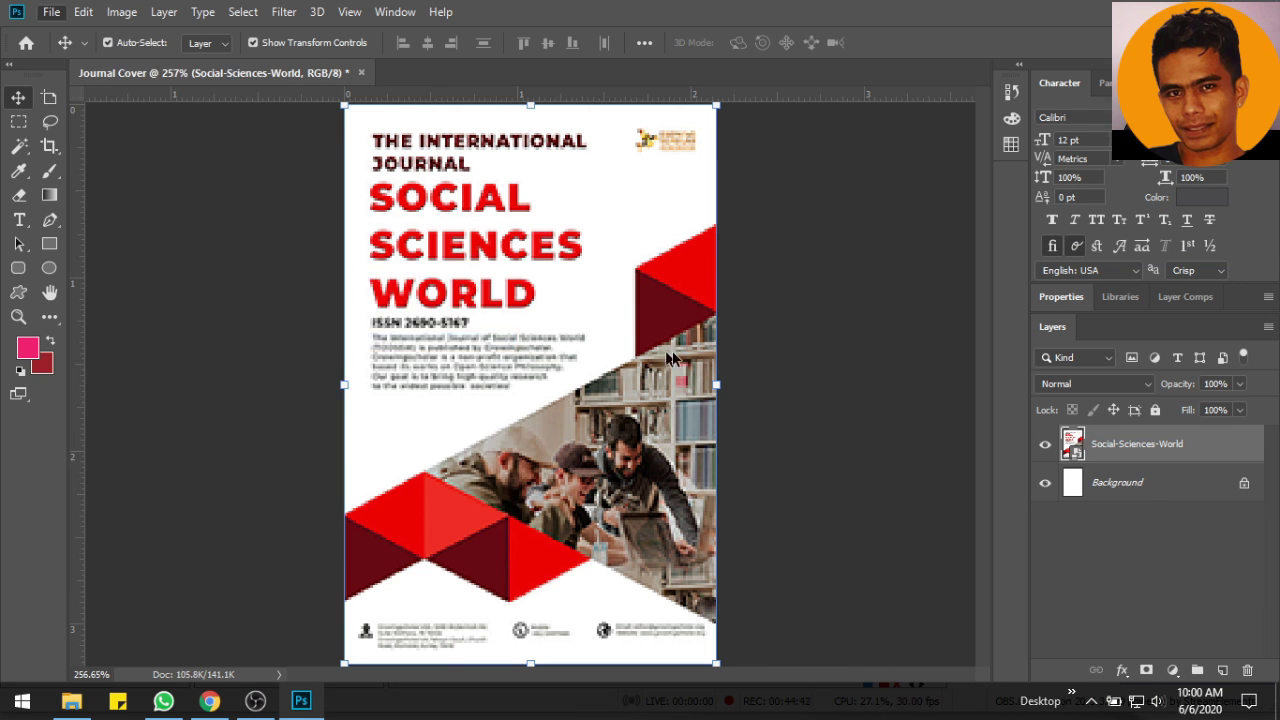
left_click(955, 660)
type("Social-Sciences-World")
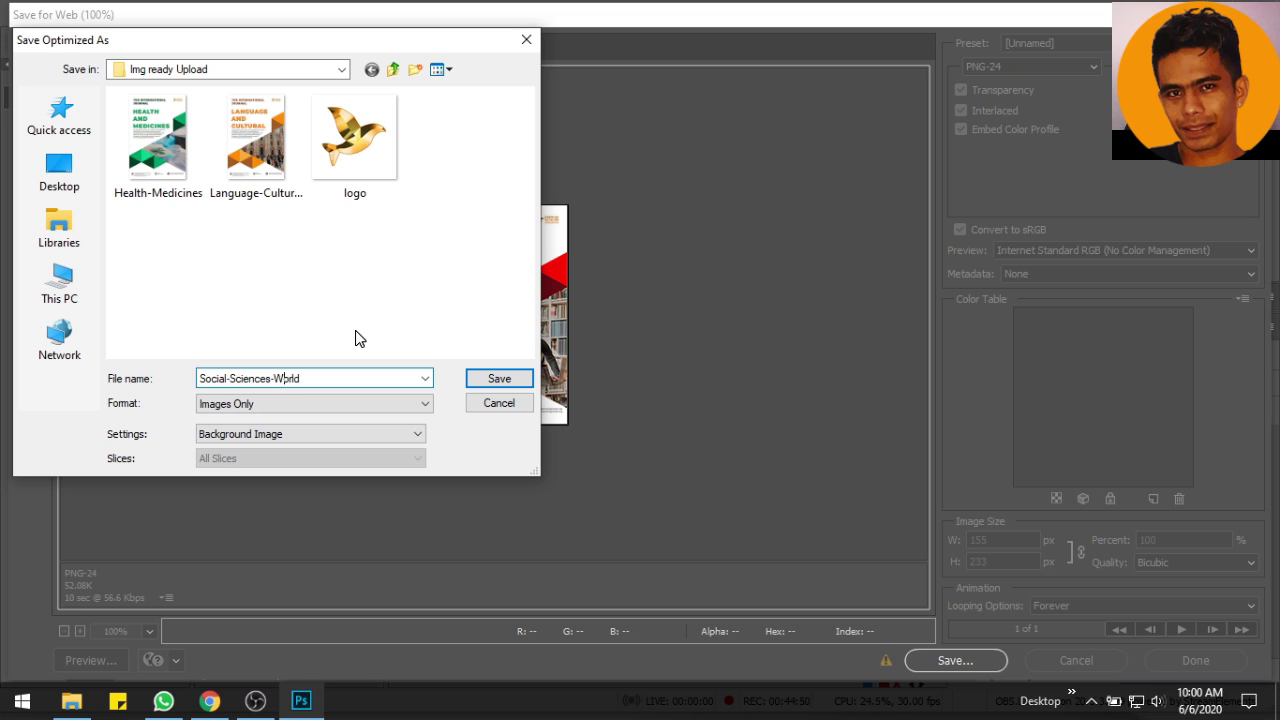
left_click(475, 378)
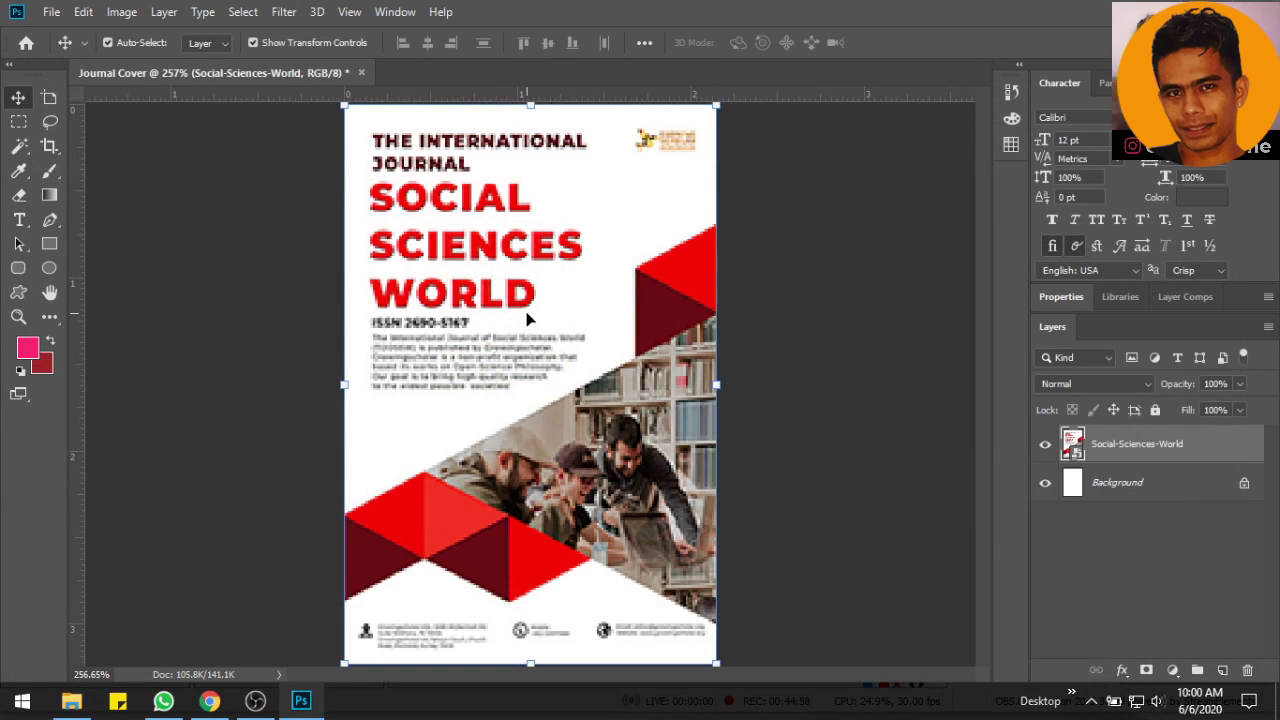
left_click(209, 701)
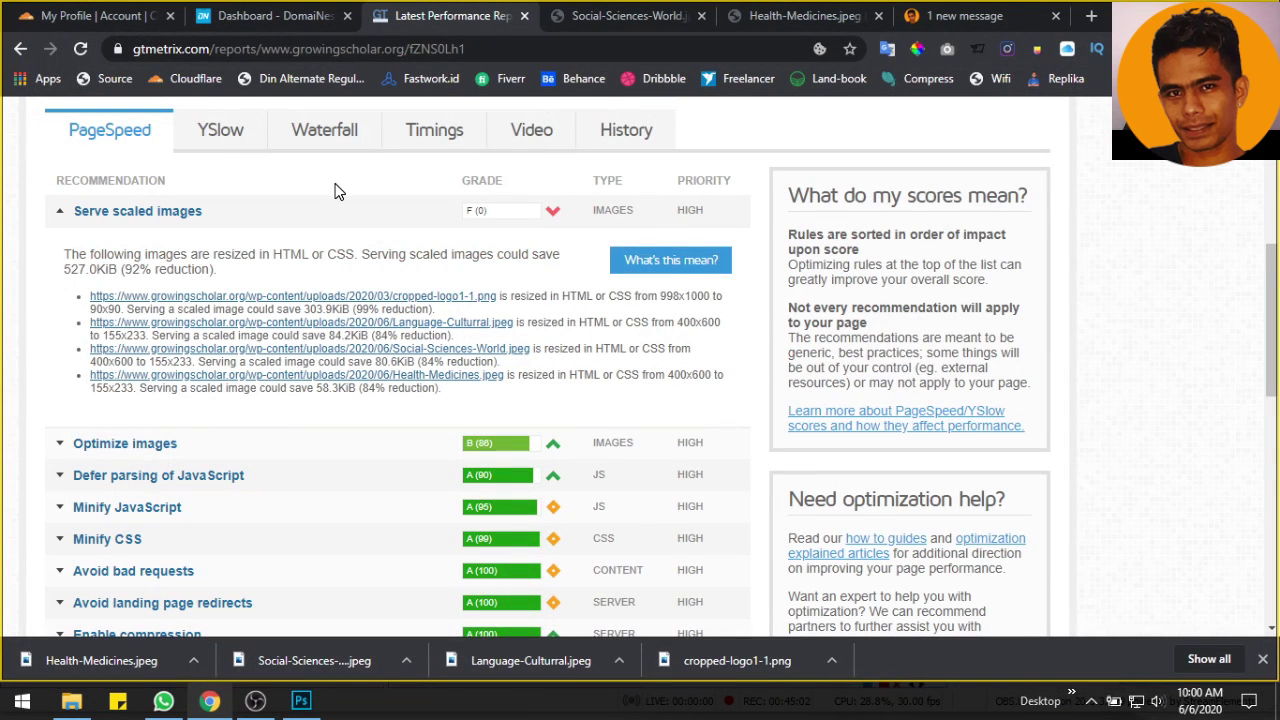
Close the Social-Sciences-World image tab, go to growingscholar.org/wp-admin, and open the live site
left_click(628, 20)
left_click(702, 16)
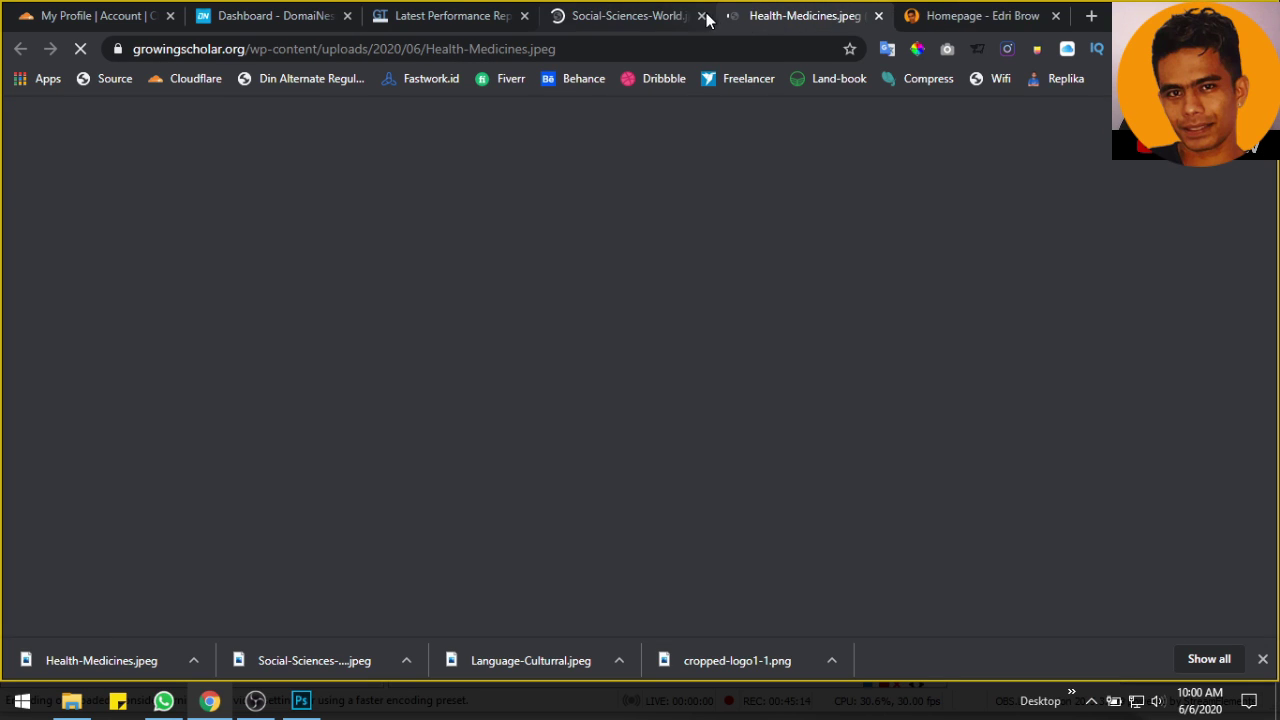
left_click(580, 50)
left_click(580, 50)
key("BackSpace")
key("BackSpace")
key("BackSpace")
key("BackSpace")
key("BackSpace")
key("BackSpace")
key("BackSpace")
key("BackSpace")
key("BackSpace")
key("BackSpace")
key("BackSpace")
key("BackSpace")
key("BackSpace")
key("BackSpace")
key("BackSpace")
key("BackSpace")
key("BackSpace")
key("BackSpace")
key("BackSpace")
key("BackSpace")
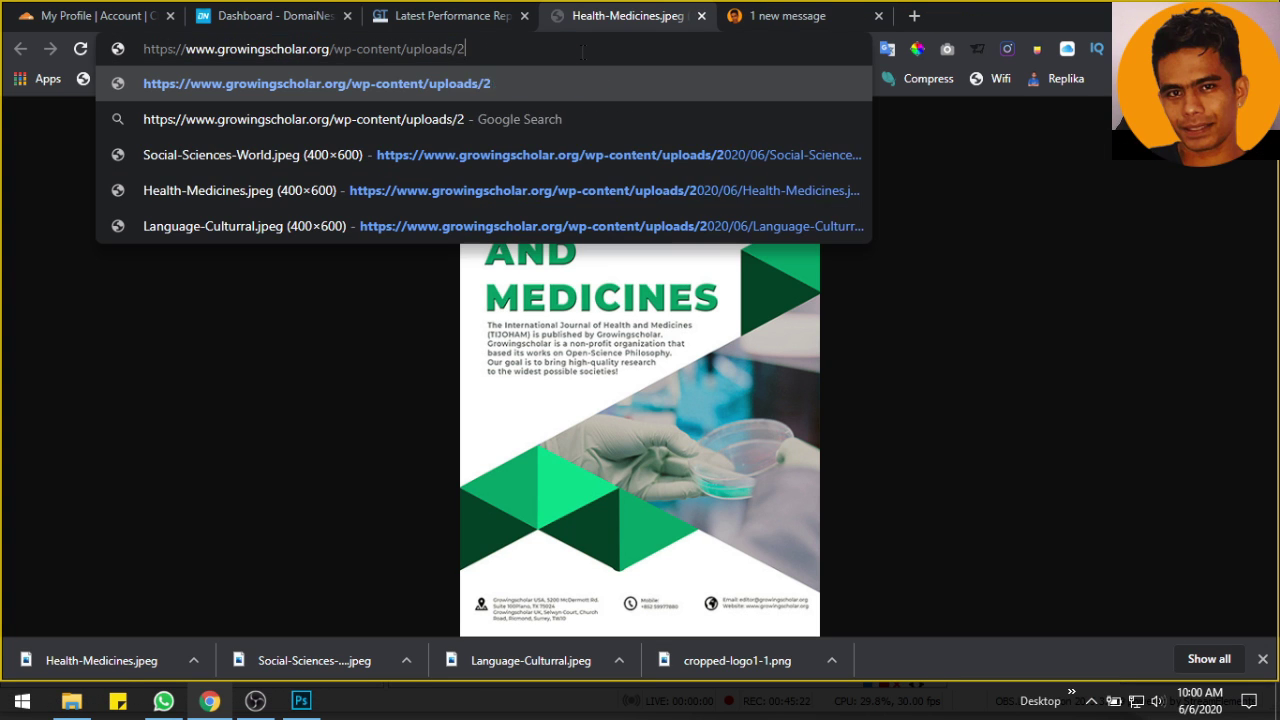
type("admin")
key("Return")
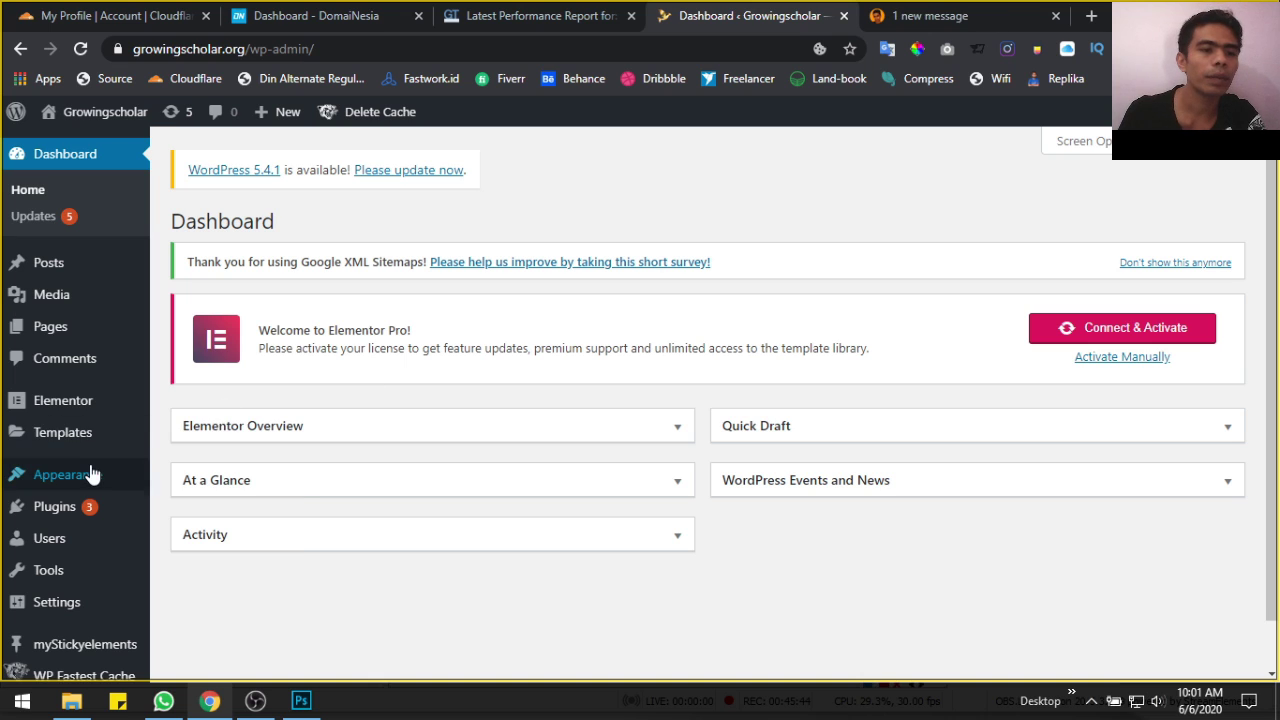
mouse_move(80, 115)
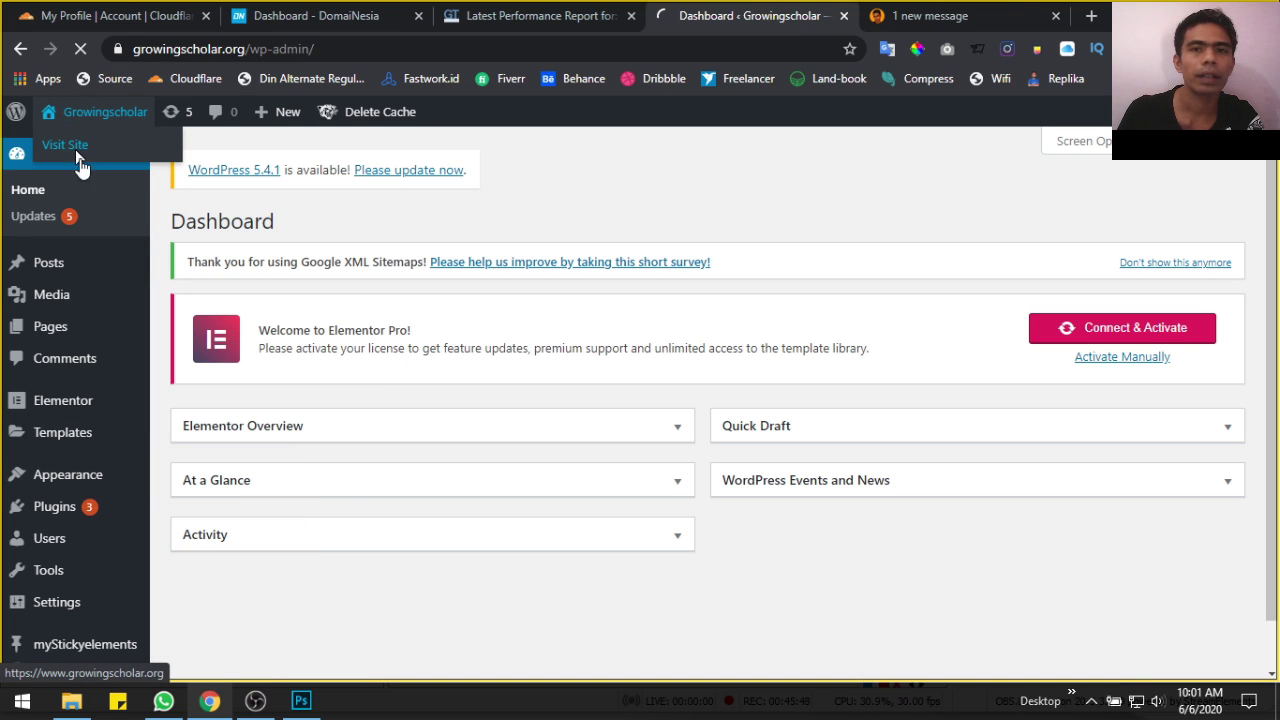
left_click(77, 152)
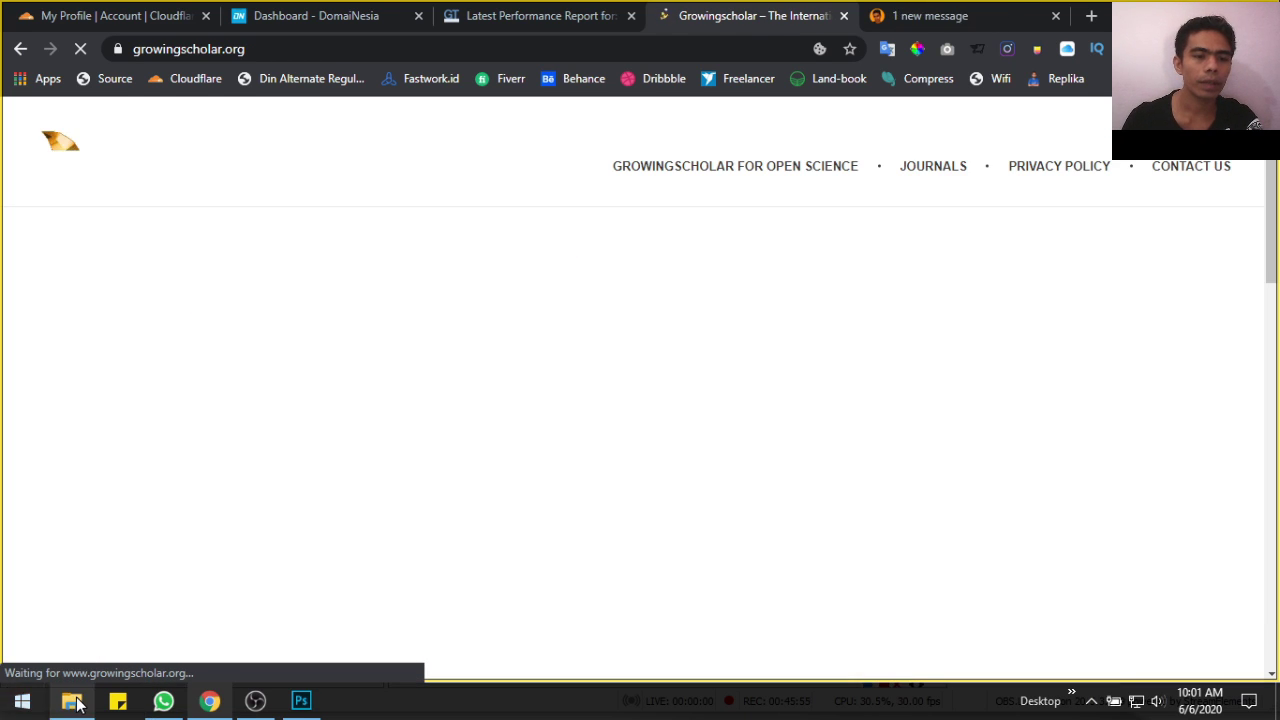
Show the files in Resize > Img ready Upload as extra large icons
left_click(71, 700)
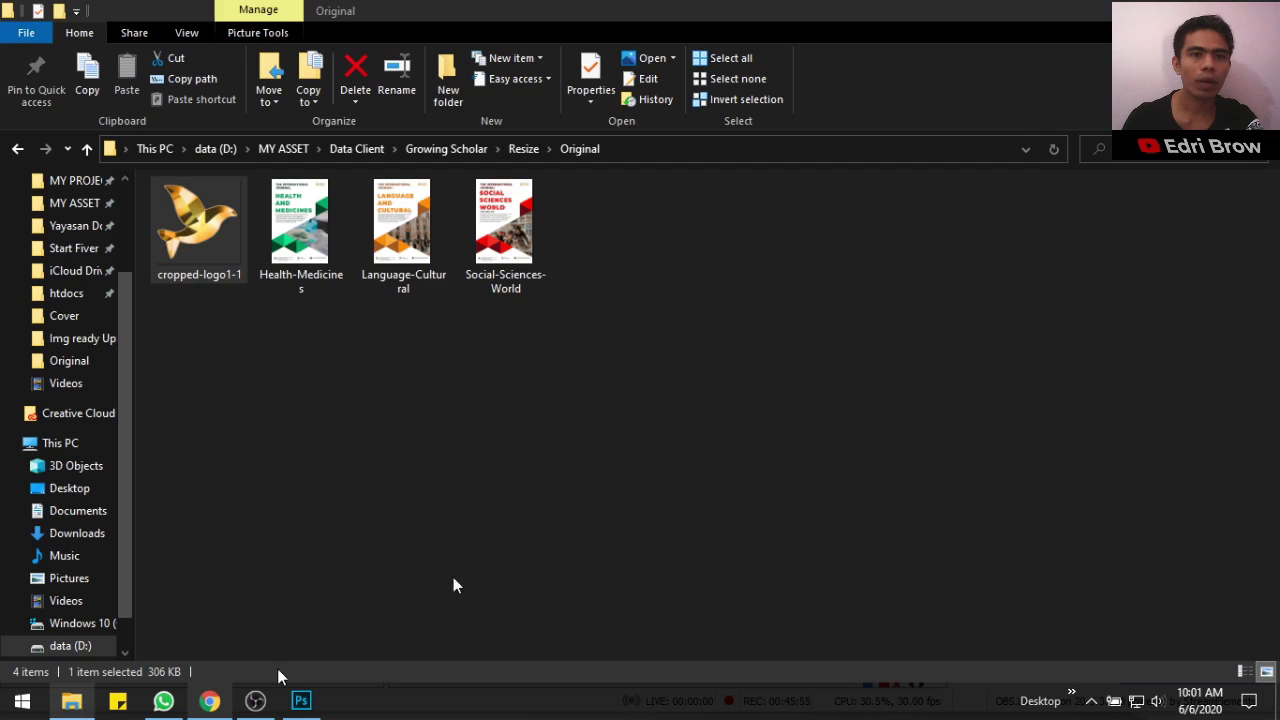
right_click(421, 381)
mouse_move(456, 382)
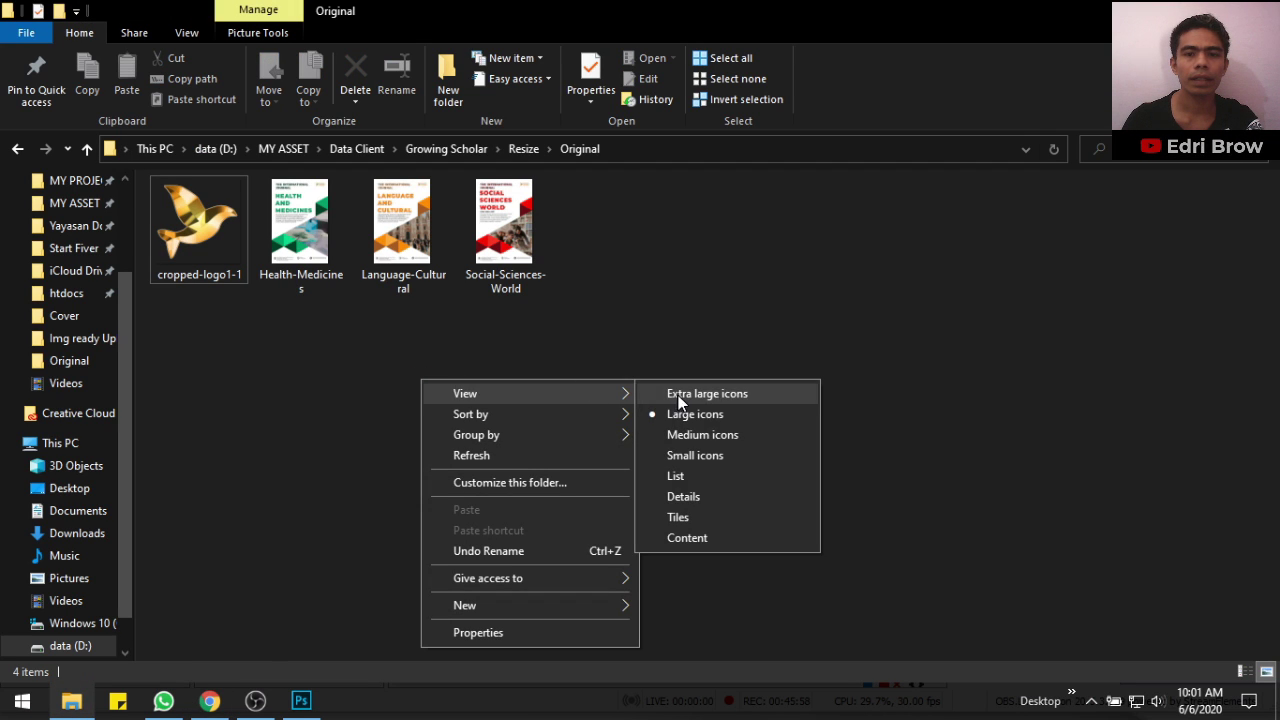
left_click(692, 396)
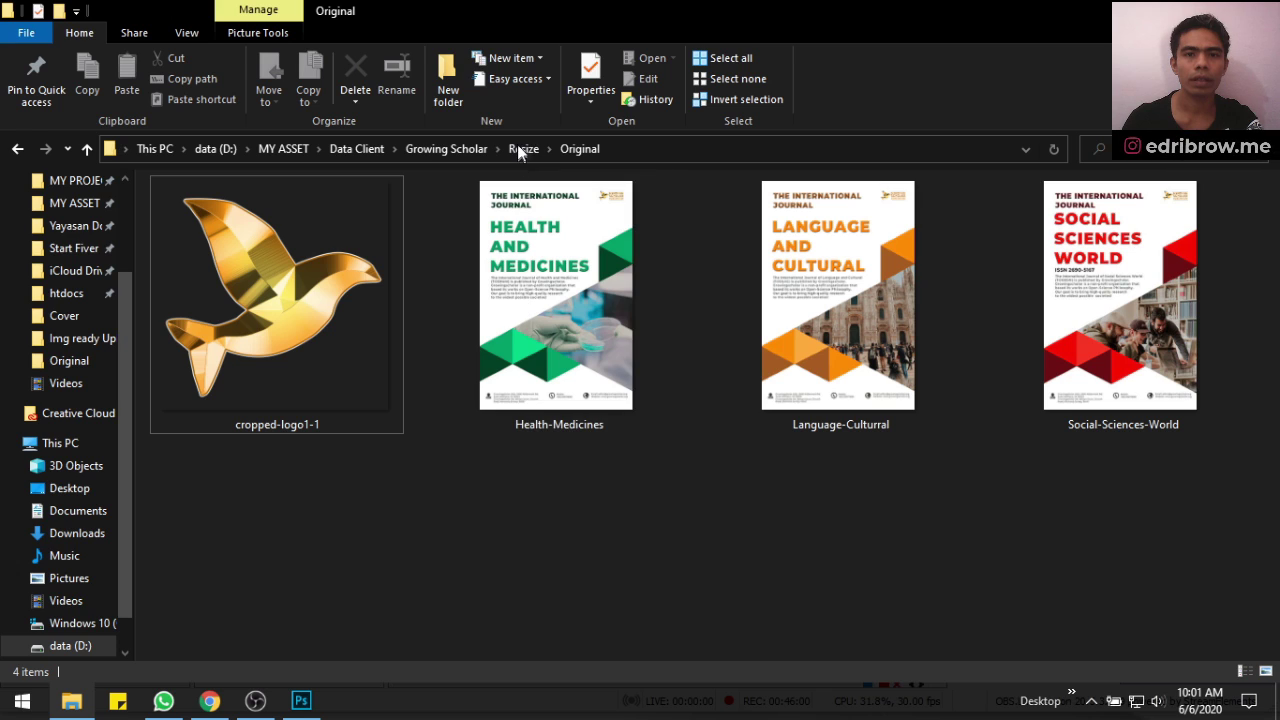
left_click(519, 148)
left_click(203, 250)
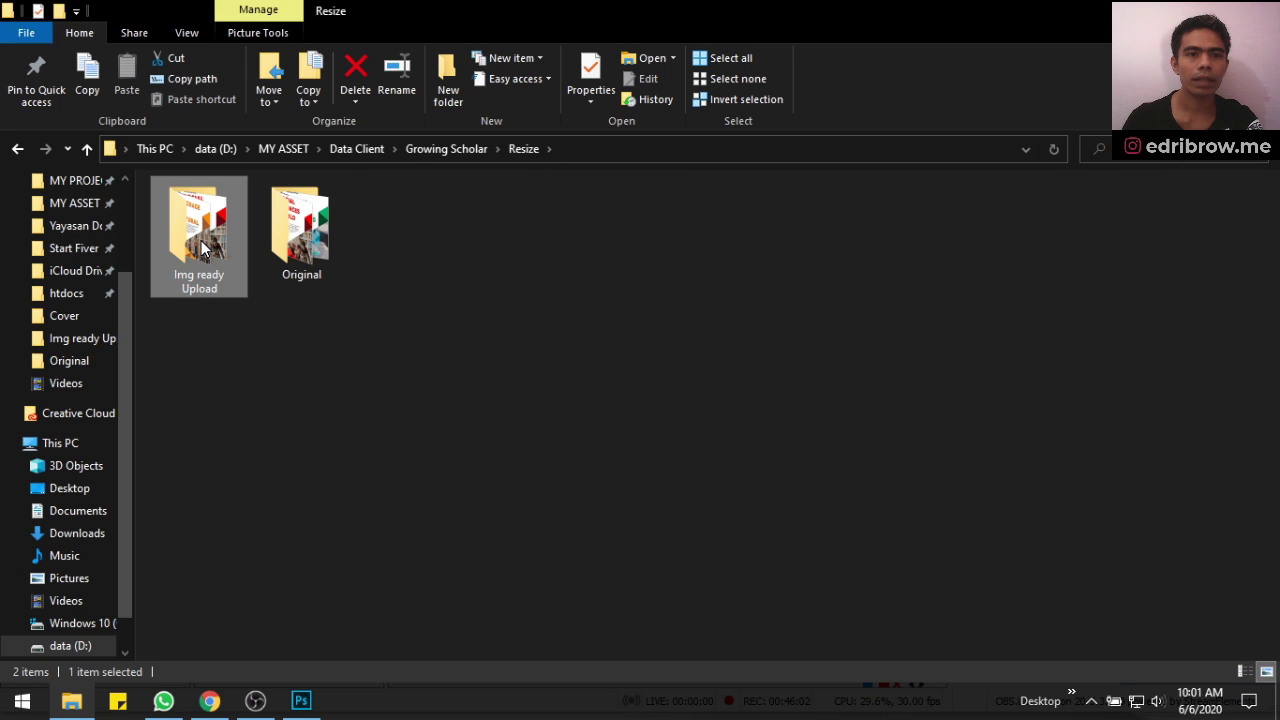
double_click(201, 250)
right_click(709, 306)
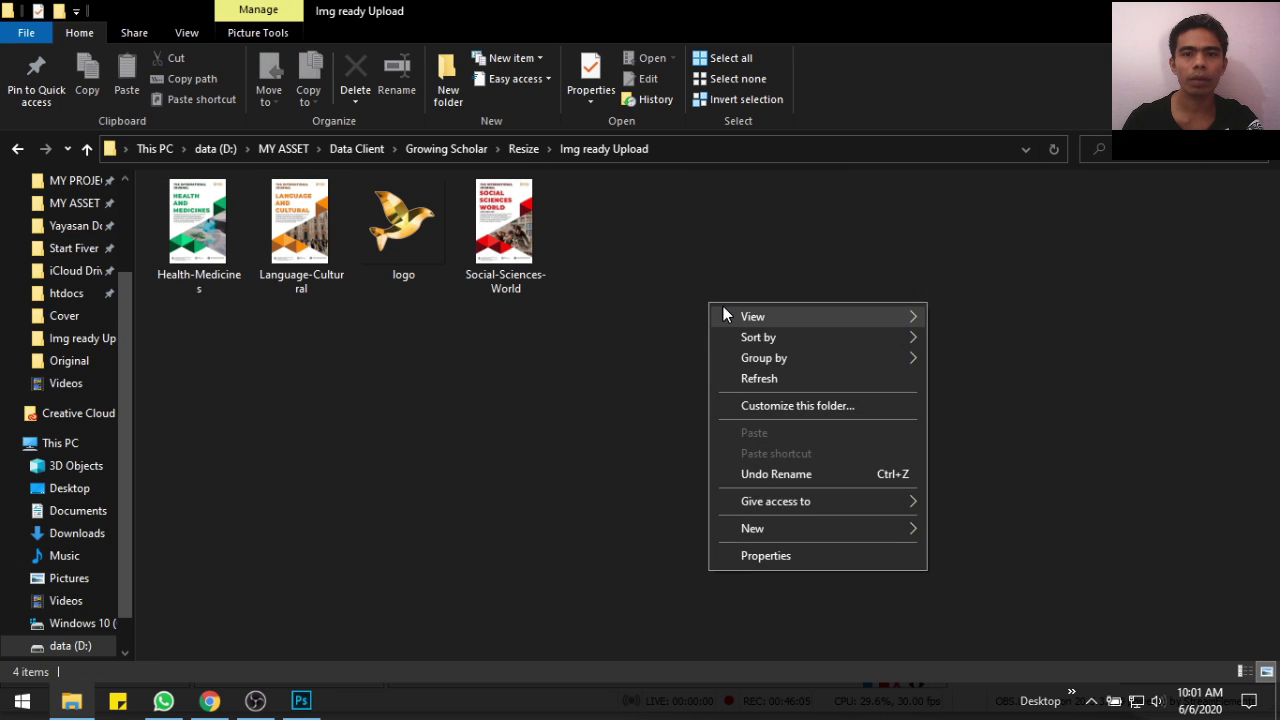
mouse_move(927, 323)
left_click(987, 320)
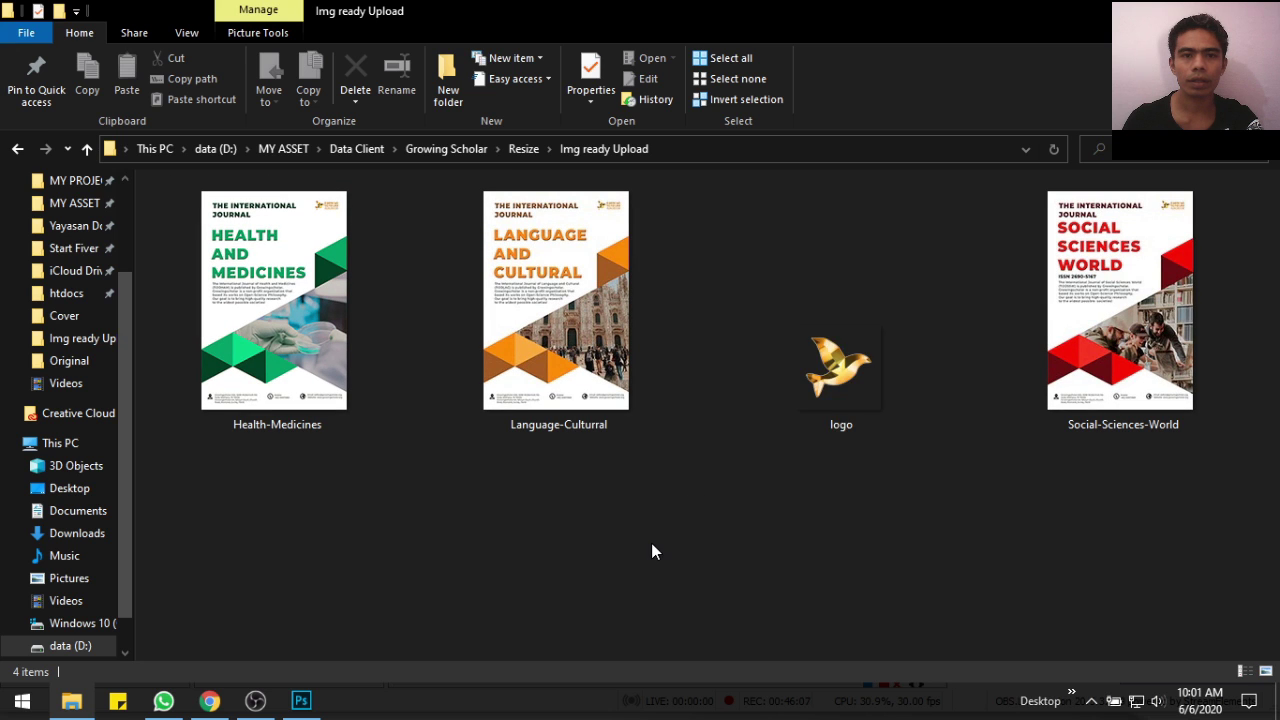
right_click(651, 545)
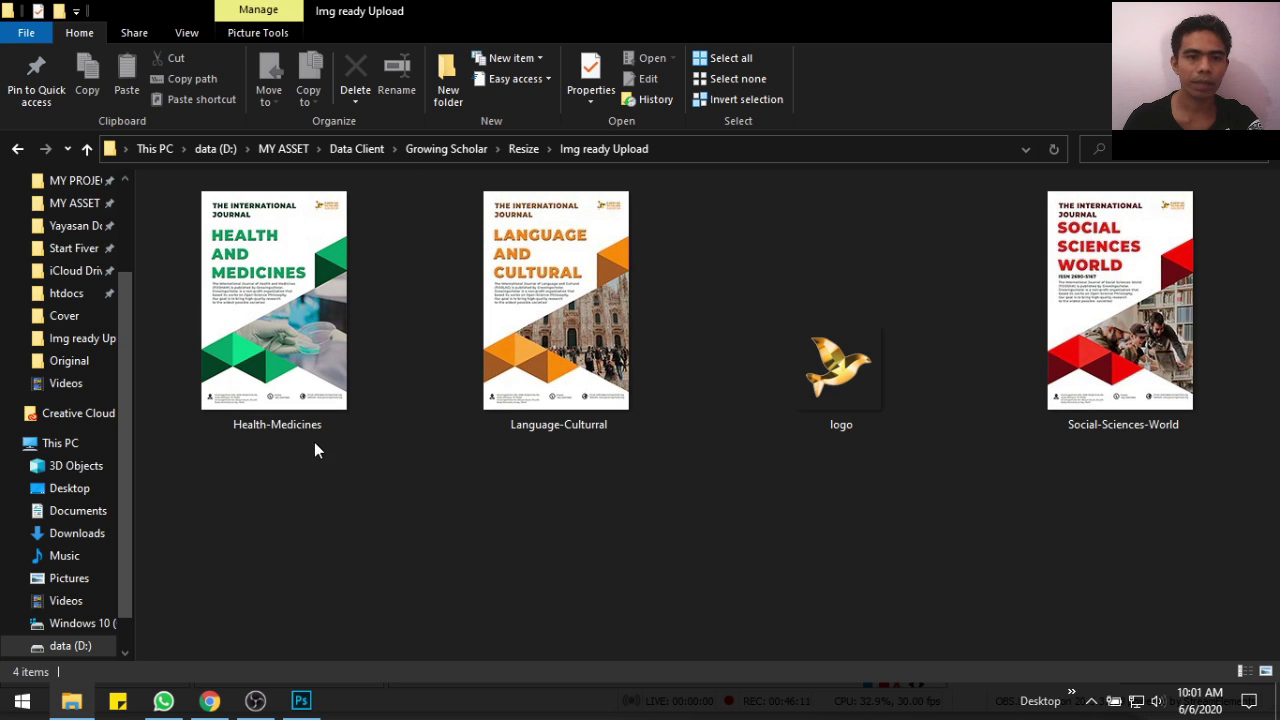
Rename the three covers to Health Medicines, Language Culturral and Social-Sciences World
left_click(279, 357)
key("F2")
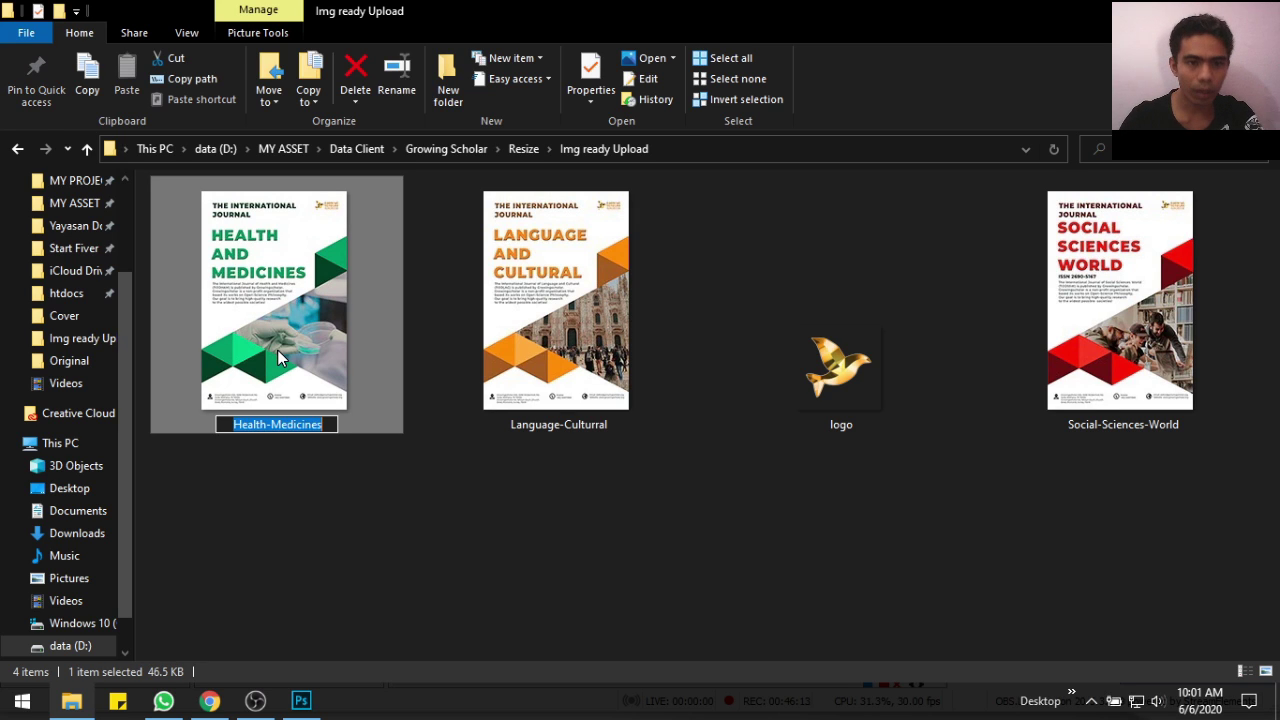
key("End")
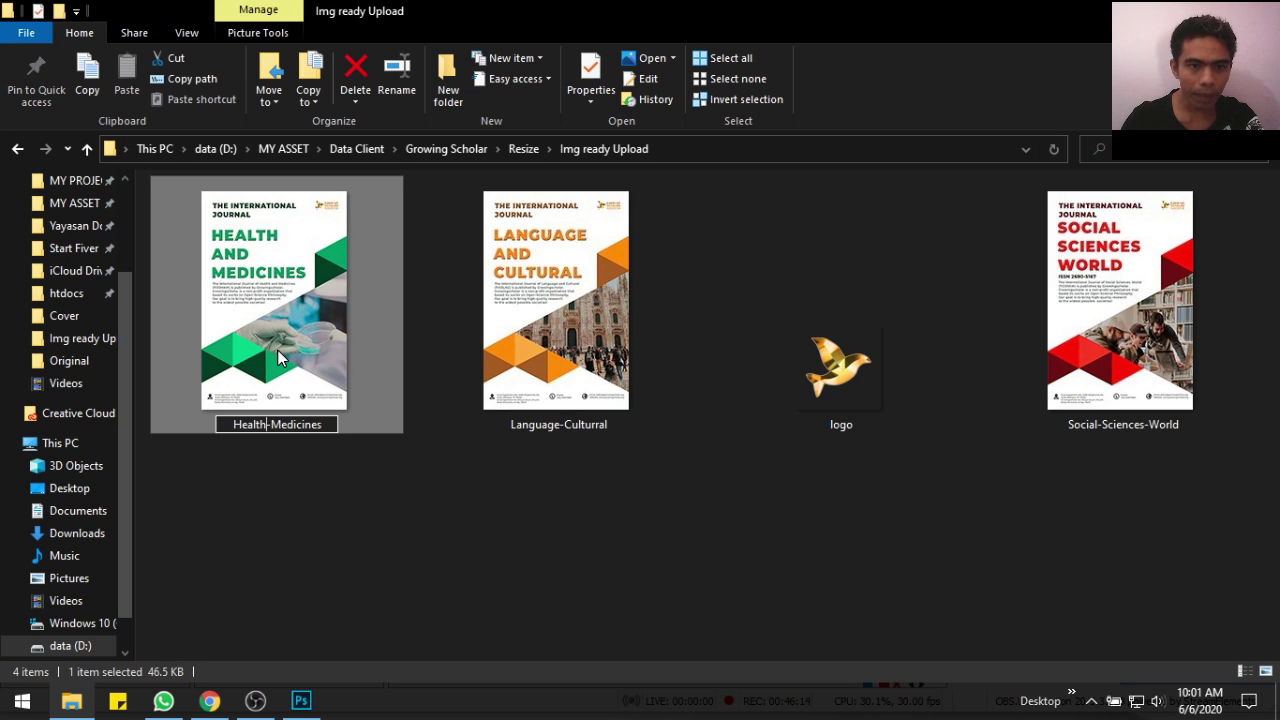
key("BackSpace")
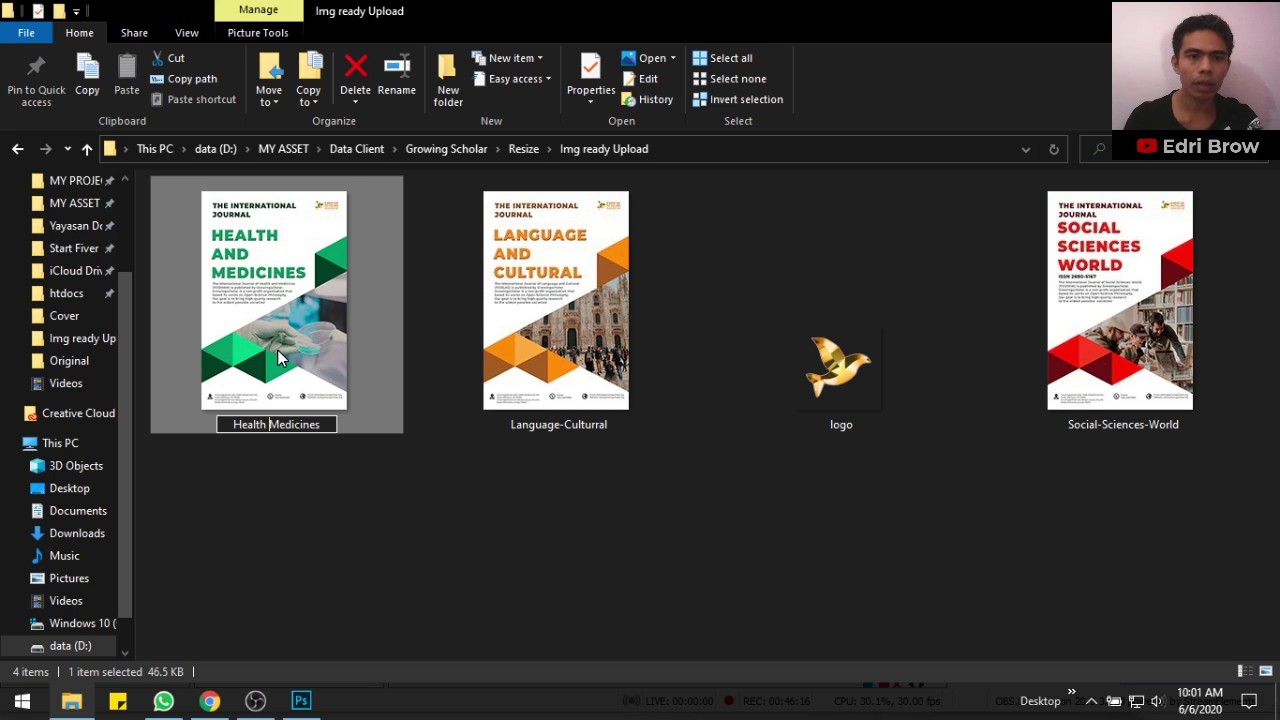
key("Return")
left_click(572, 313)
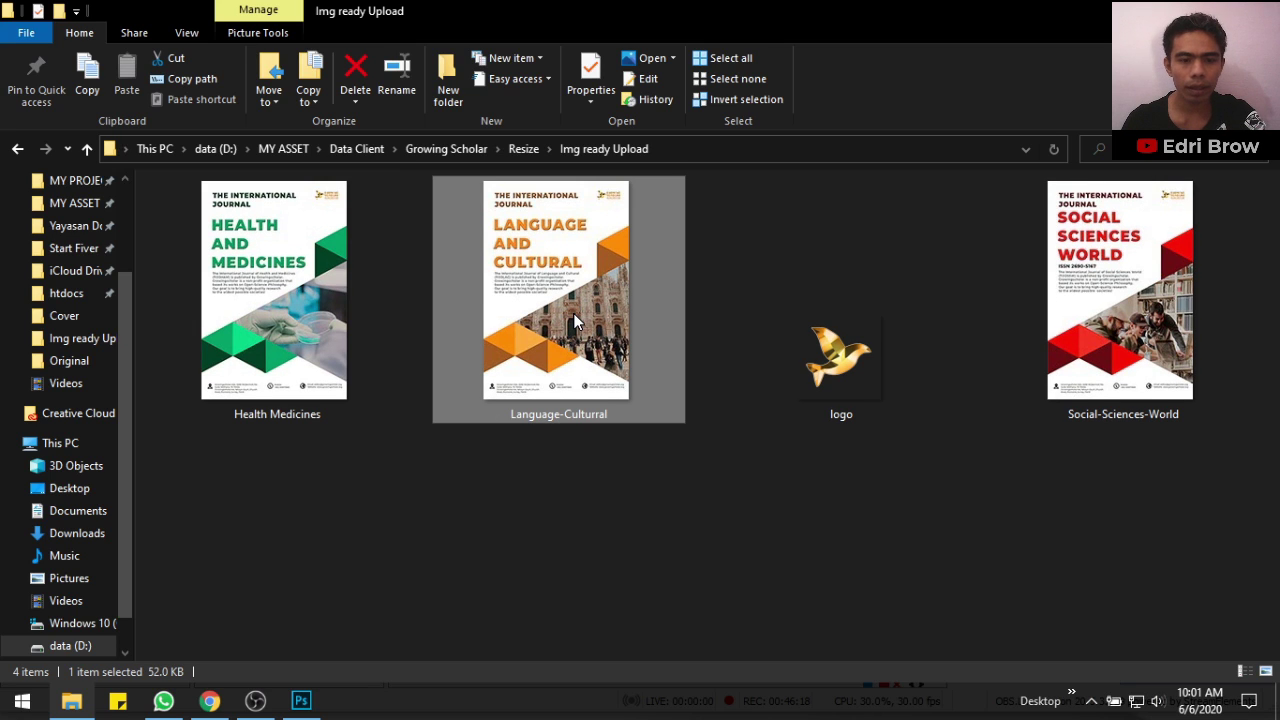
key("F2")
key("Home")
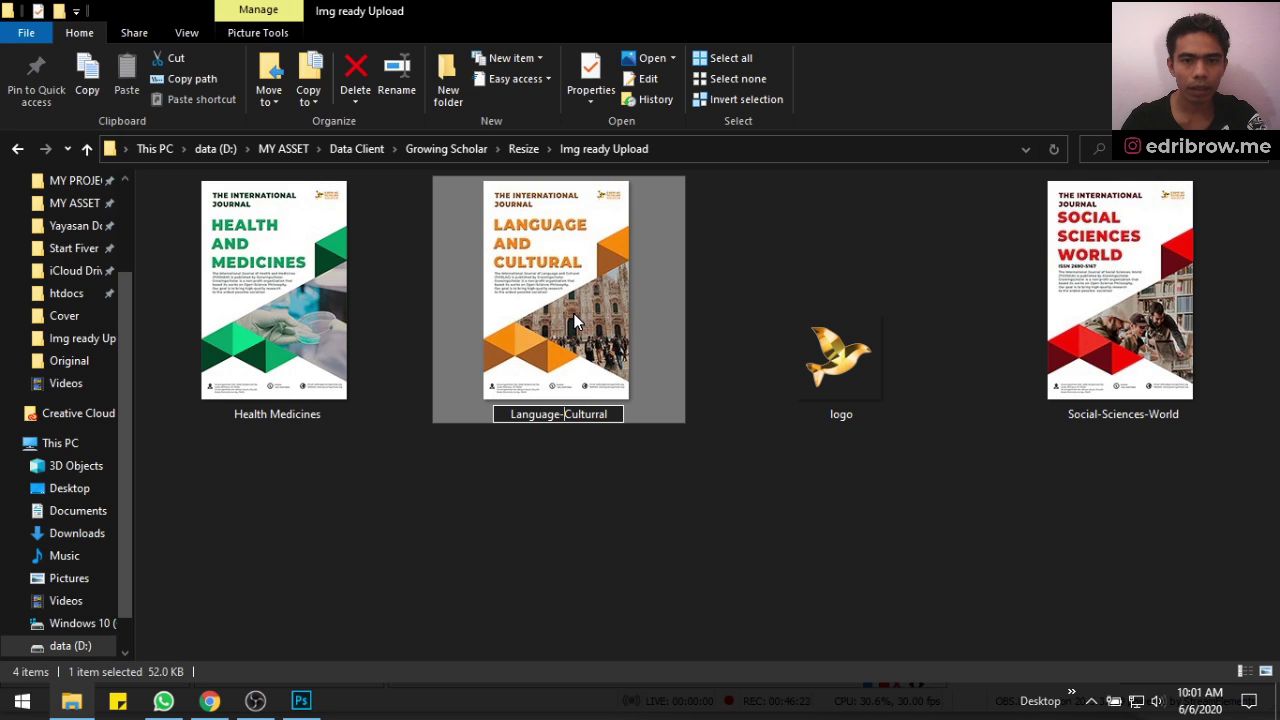
key("Return")
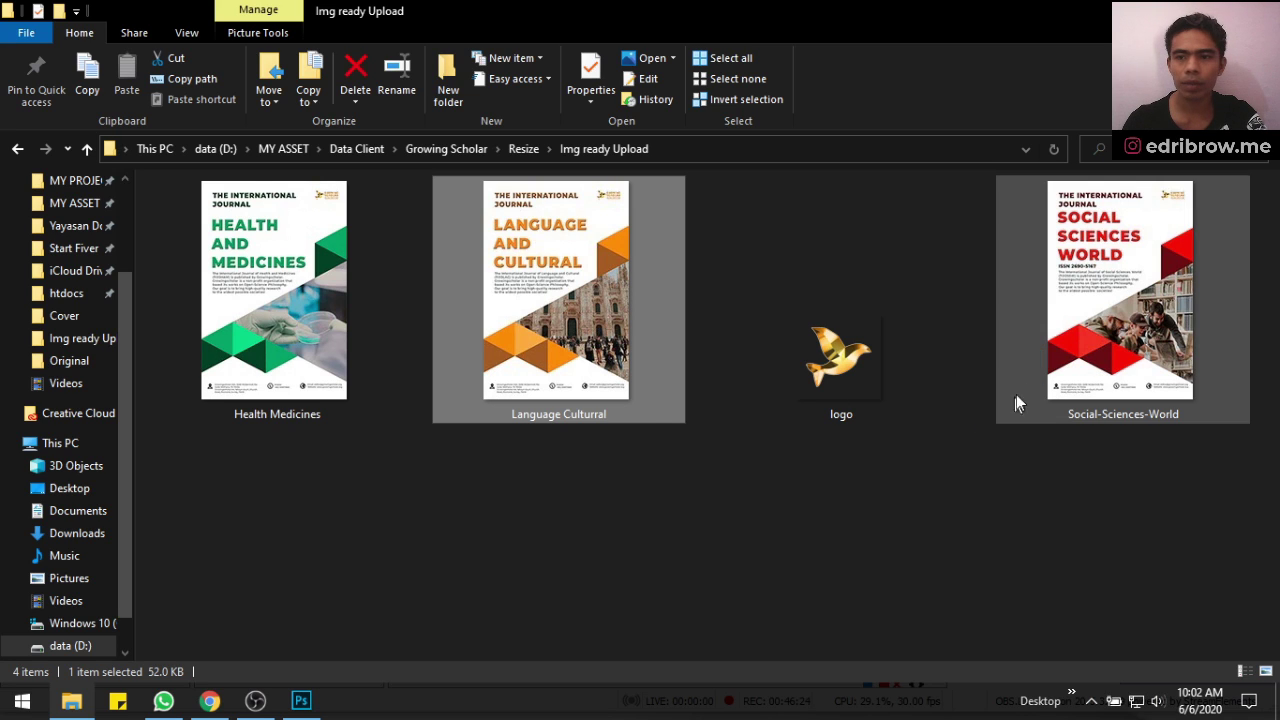
left_click(1075, 358)
key("F2")
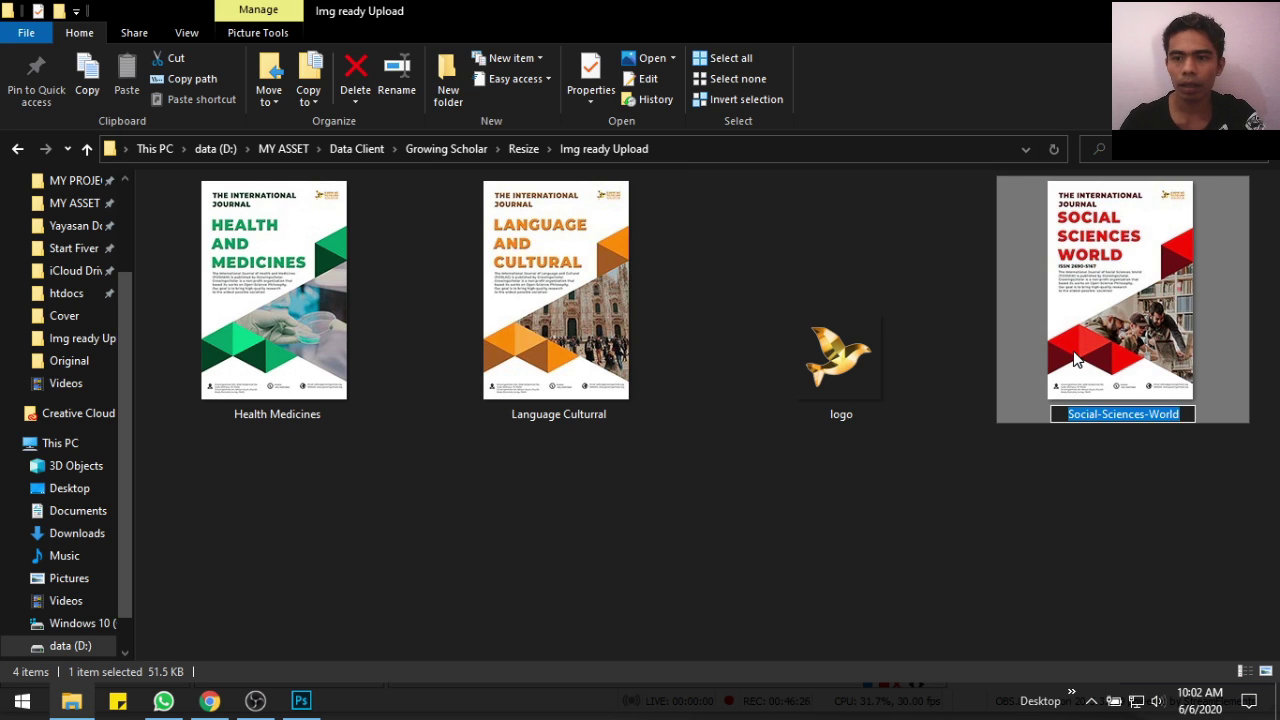
key("Left")
key("BackSpace")
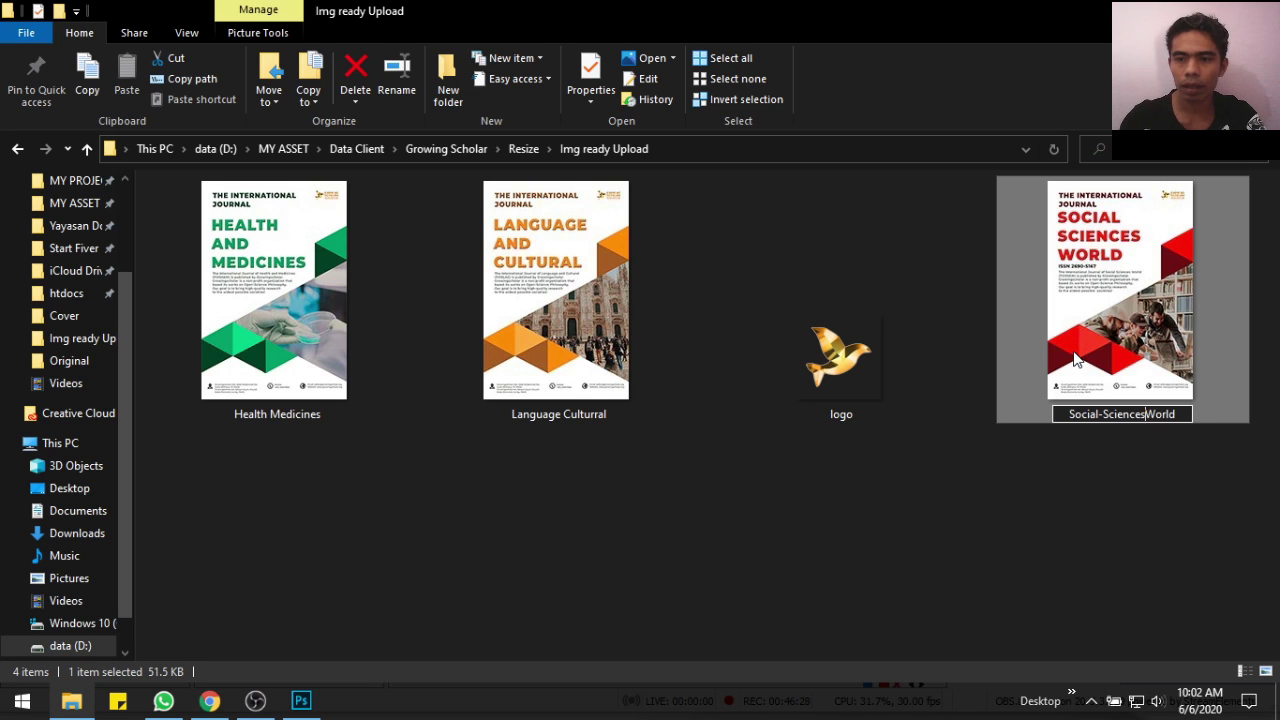
key("Return")
Rename the 90 × 90 logo file to logo Growing Scholar
left_click(870, 378)
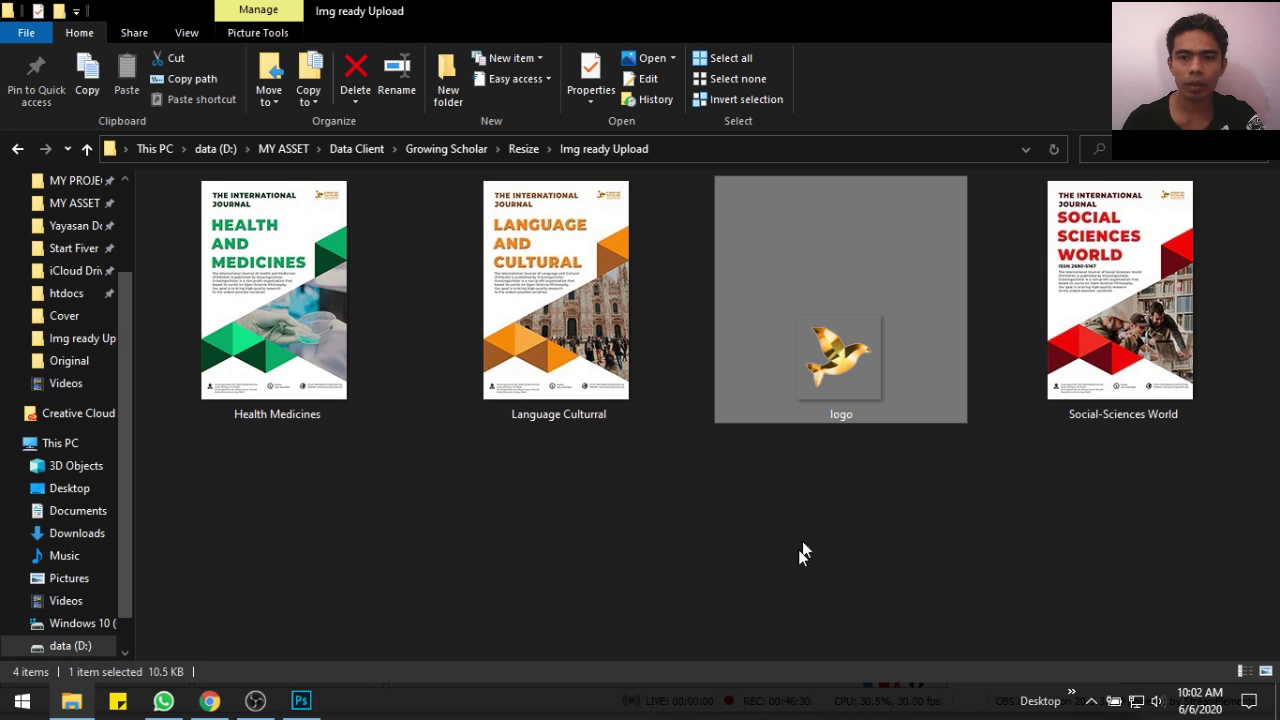
key("F2")
key("End")
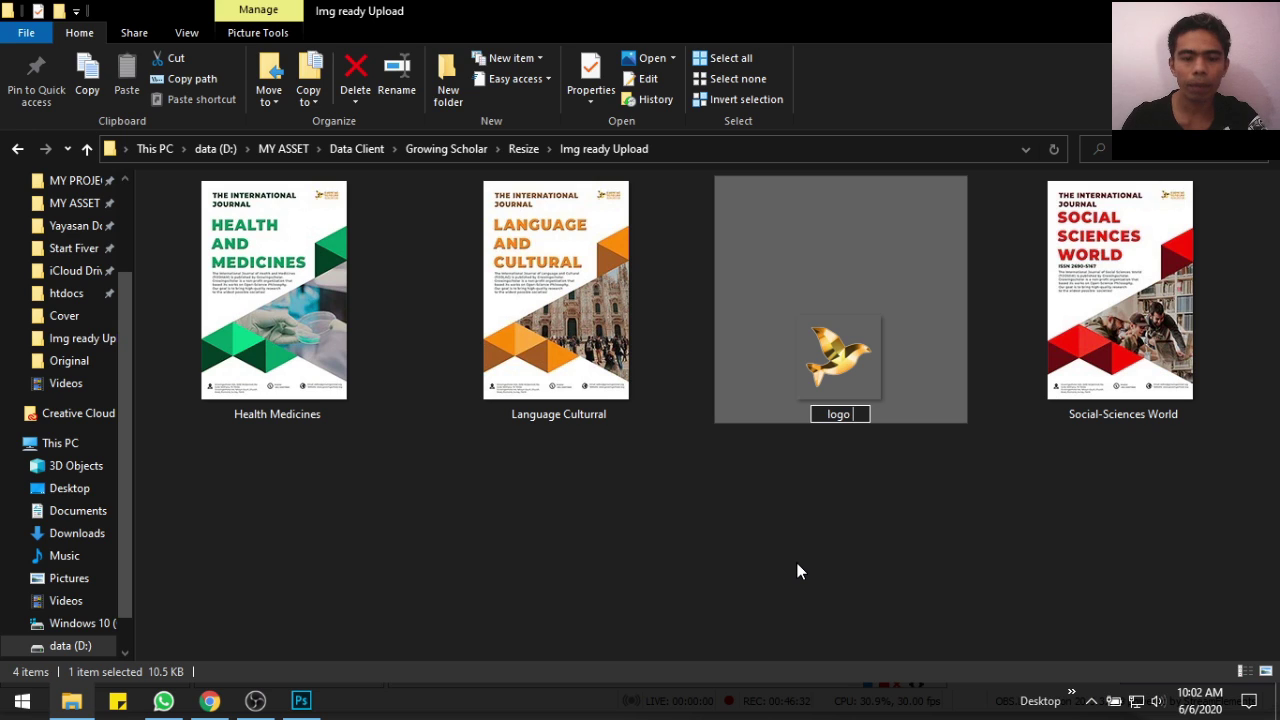
type("Gr")
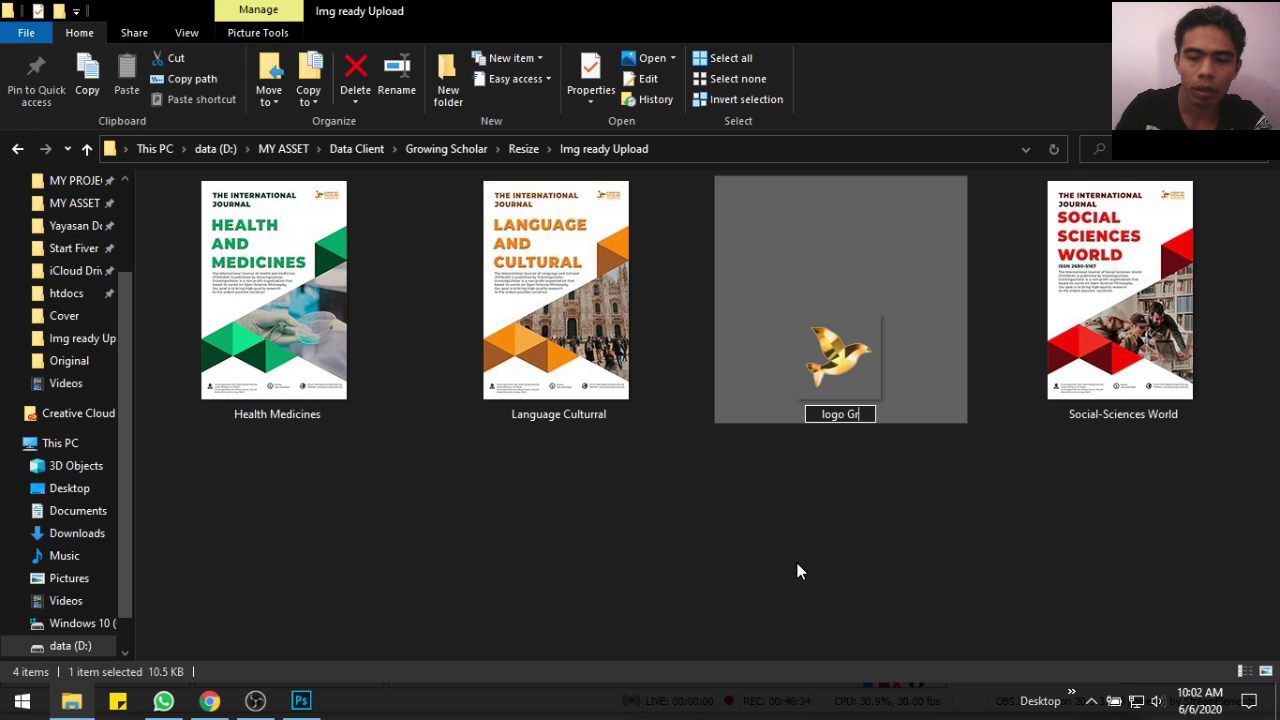
type("owing")
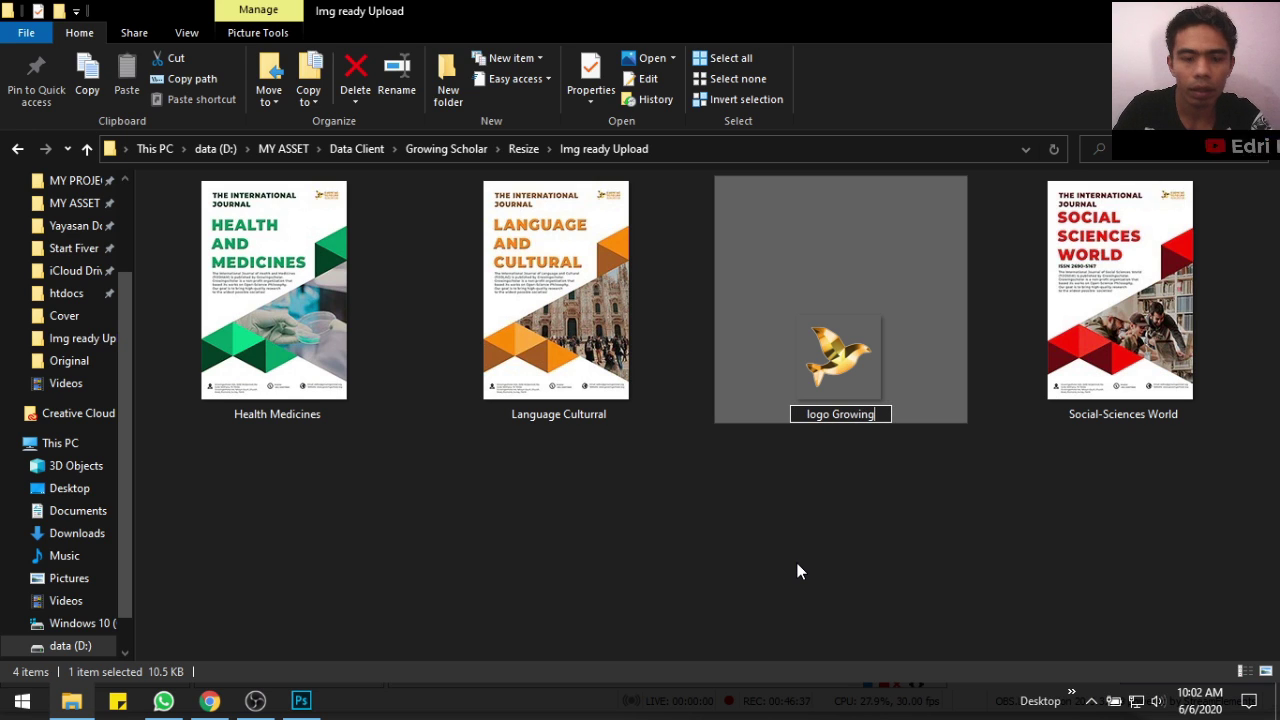
type(" Scholar")
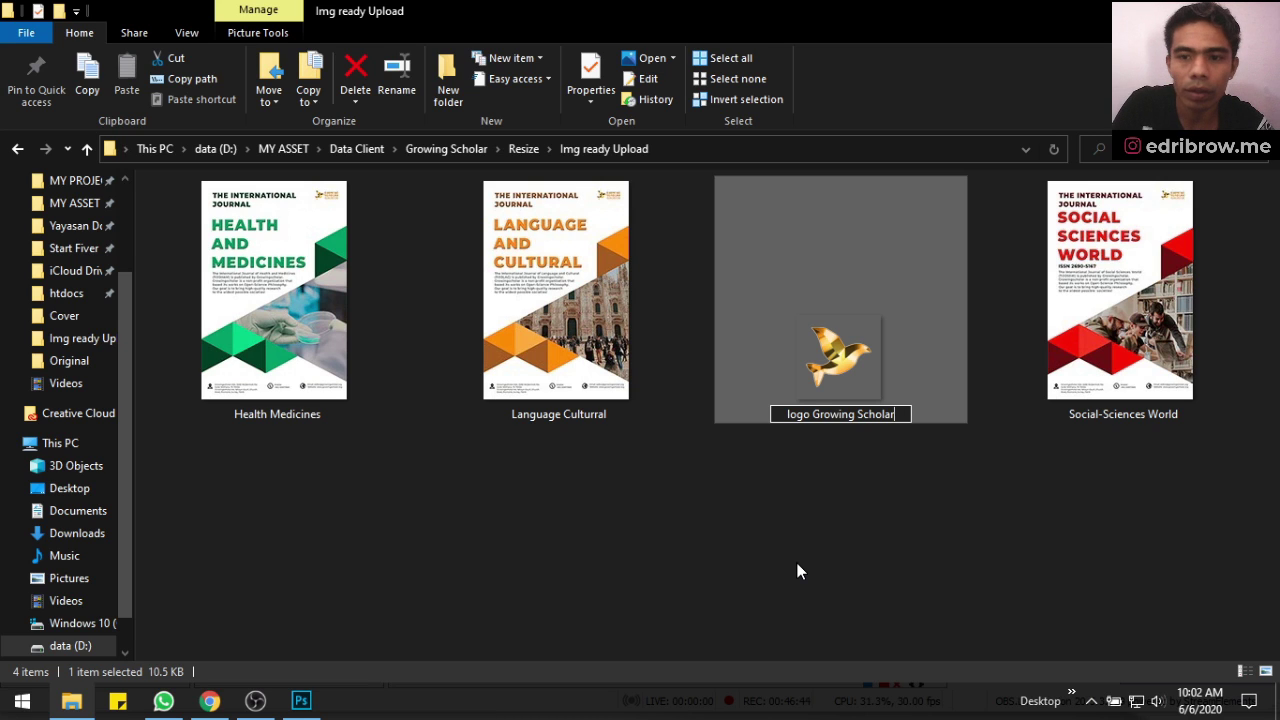
key("Return")
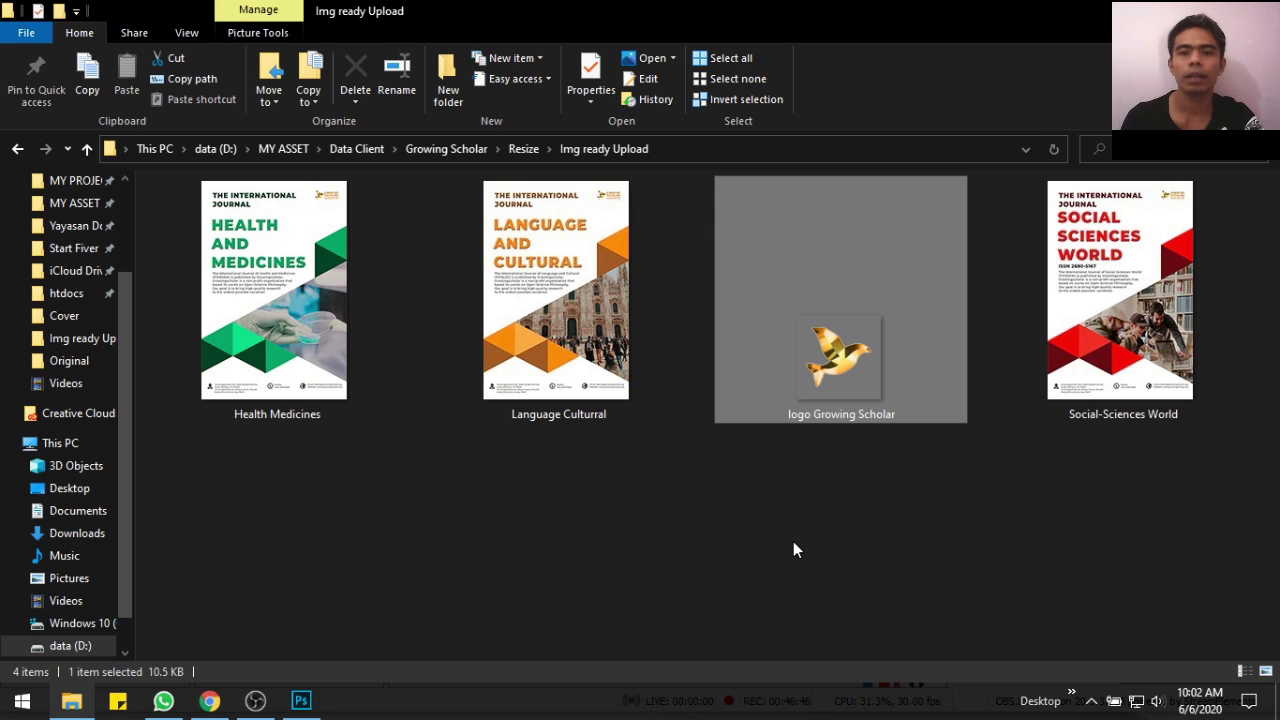
left_click(793, 545)
Open the growingscholar.org home page in Elementor at the Trusted and Open Access Journals section
left_click(208, 705)
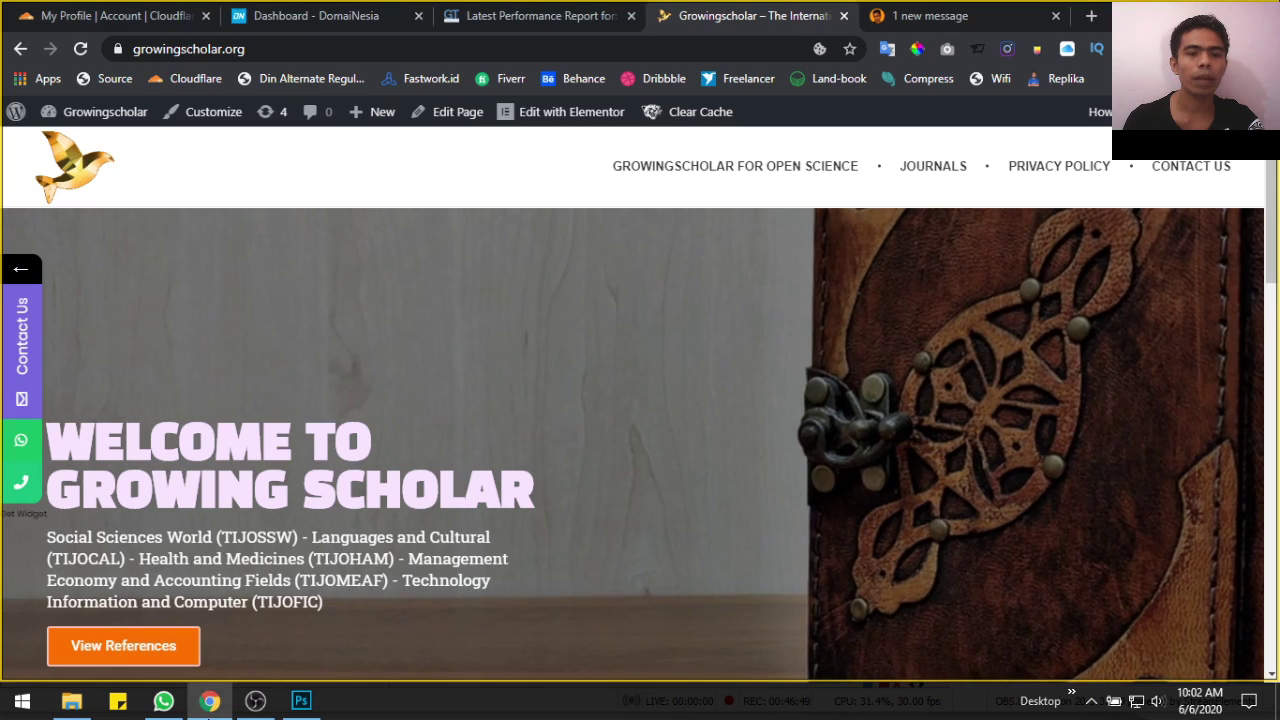
left_click(536, 118)
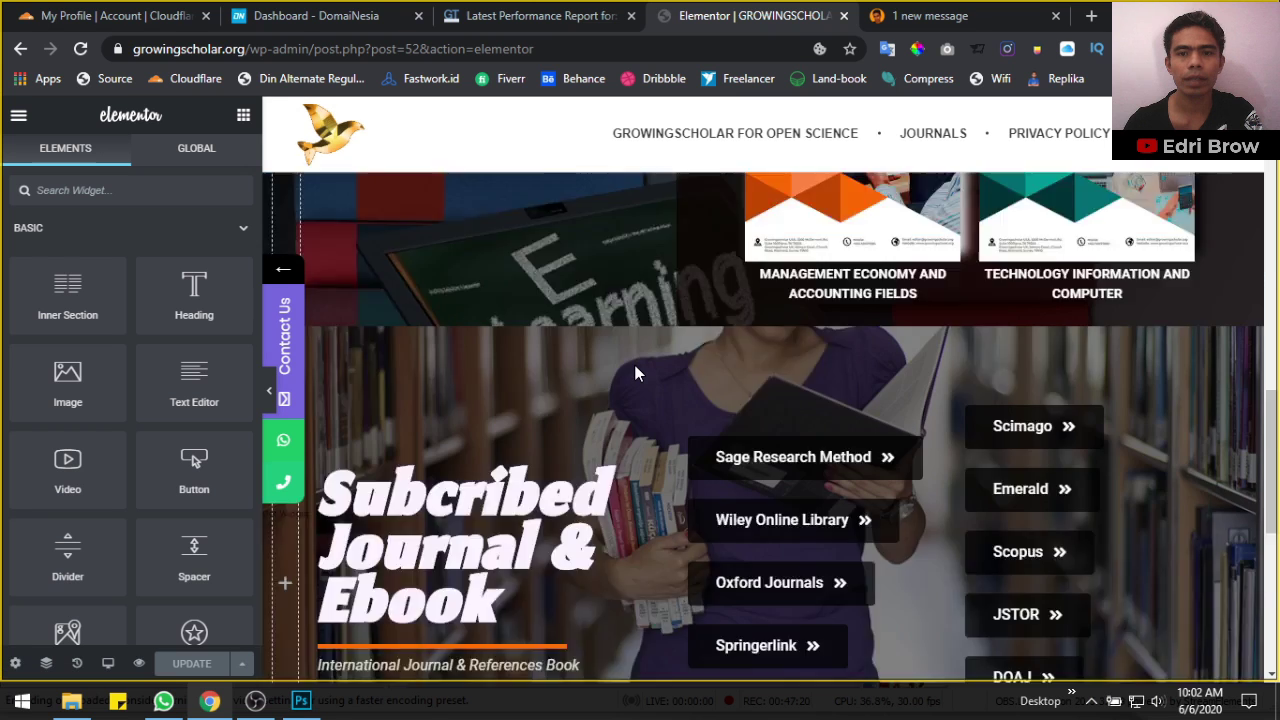
scroll(634, 372, "down", 3)
scroll(634, 372, "up", 9)
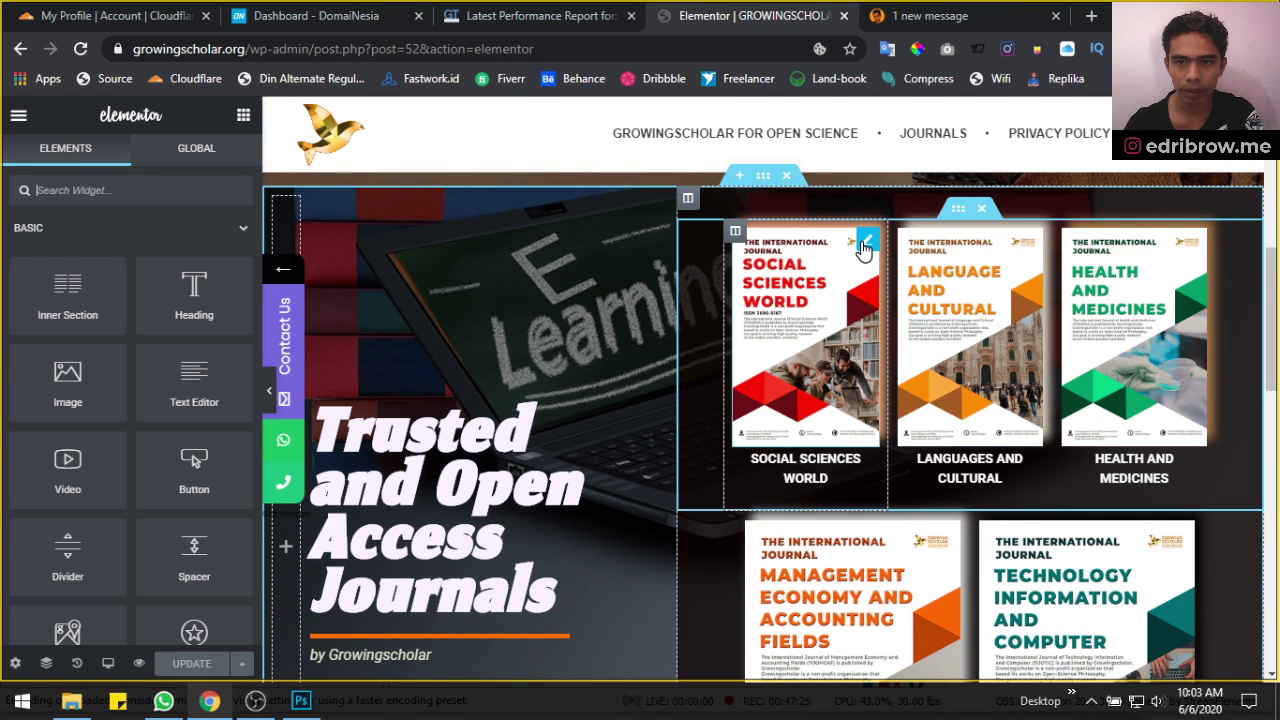
From the Social Sciences World cover's image picker, upload all four images from Img ready Upload
left_click(864, 244)
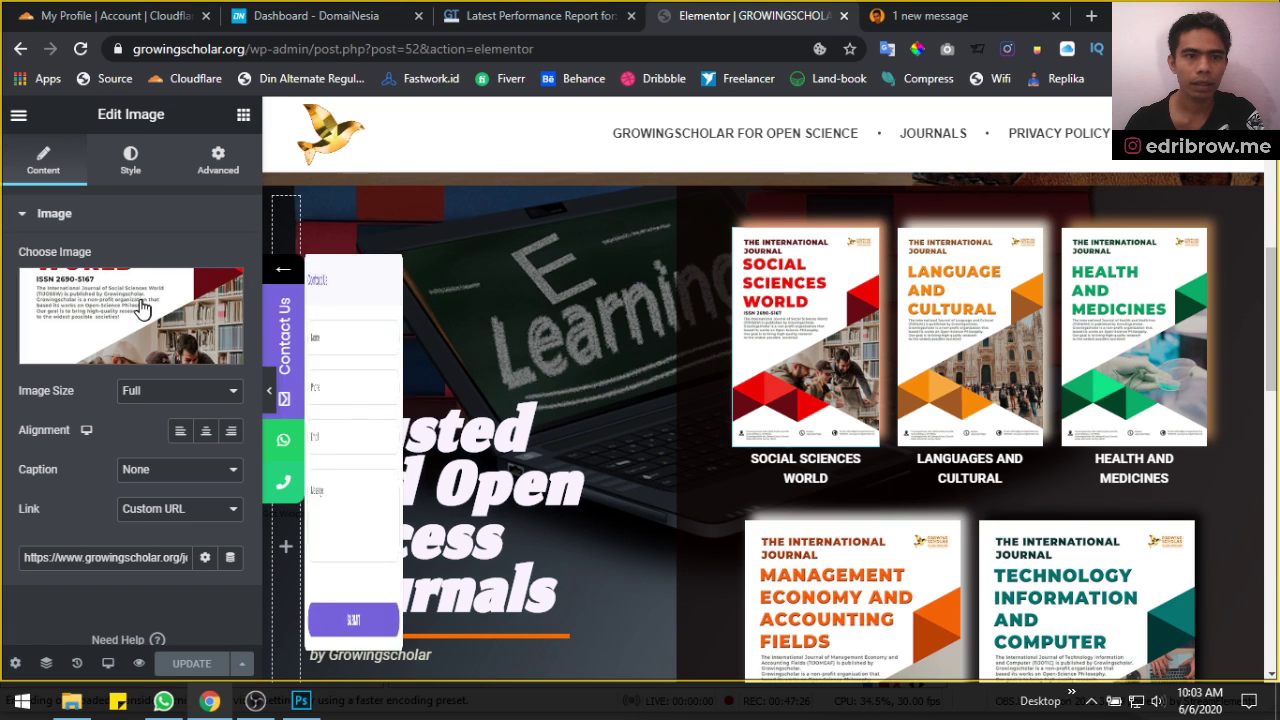
left_click(122, 352)
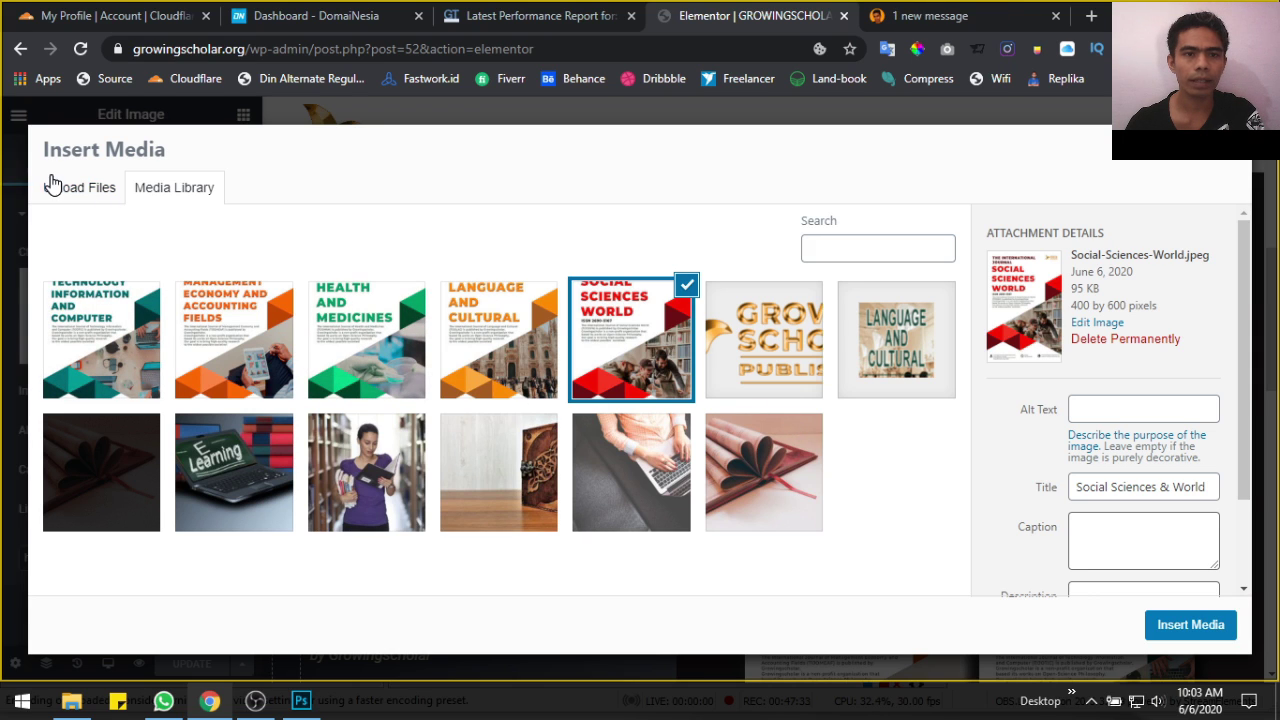
left_click(78, 190)
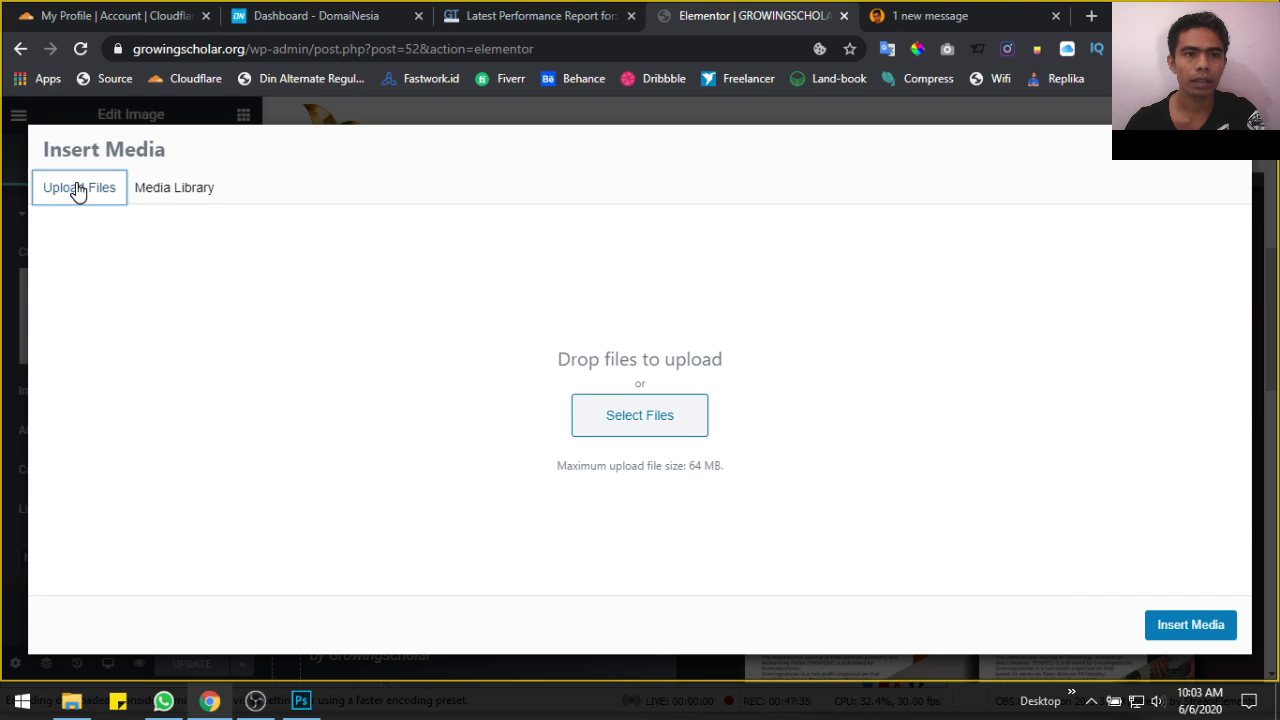
left_click(619, 425)
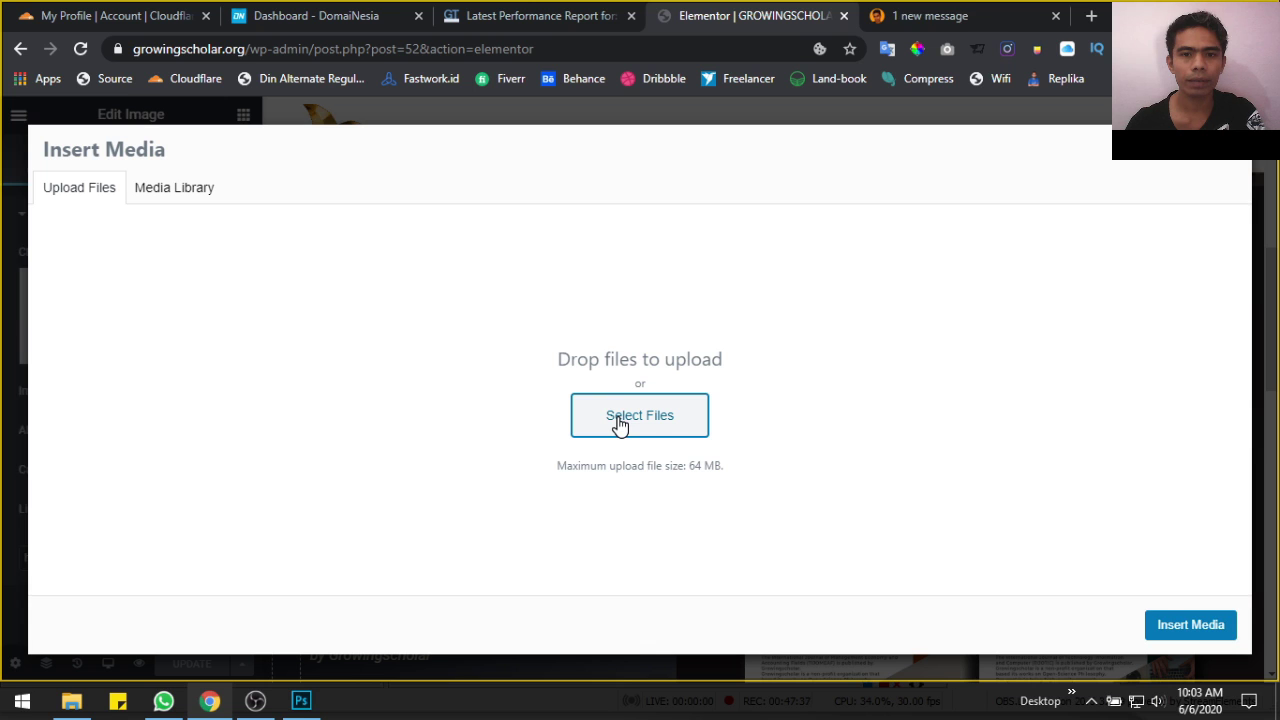
left_click(635, 420)
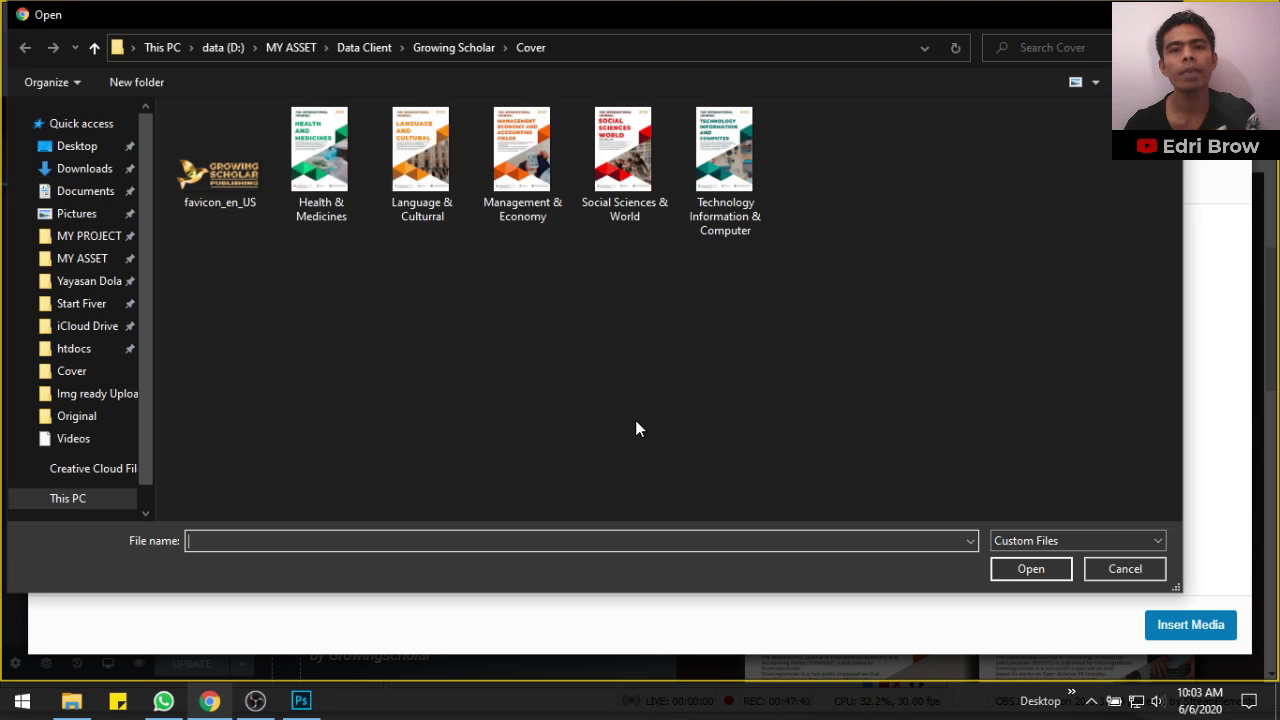
left_click(457, 48)
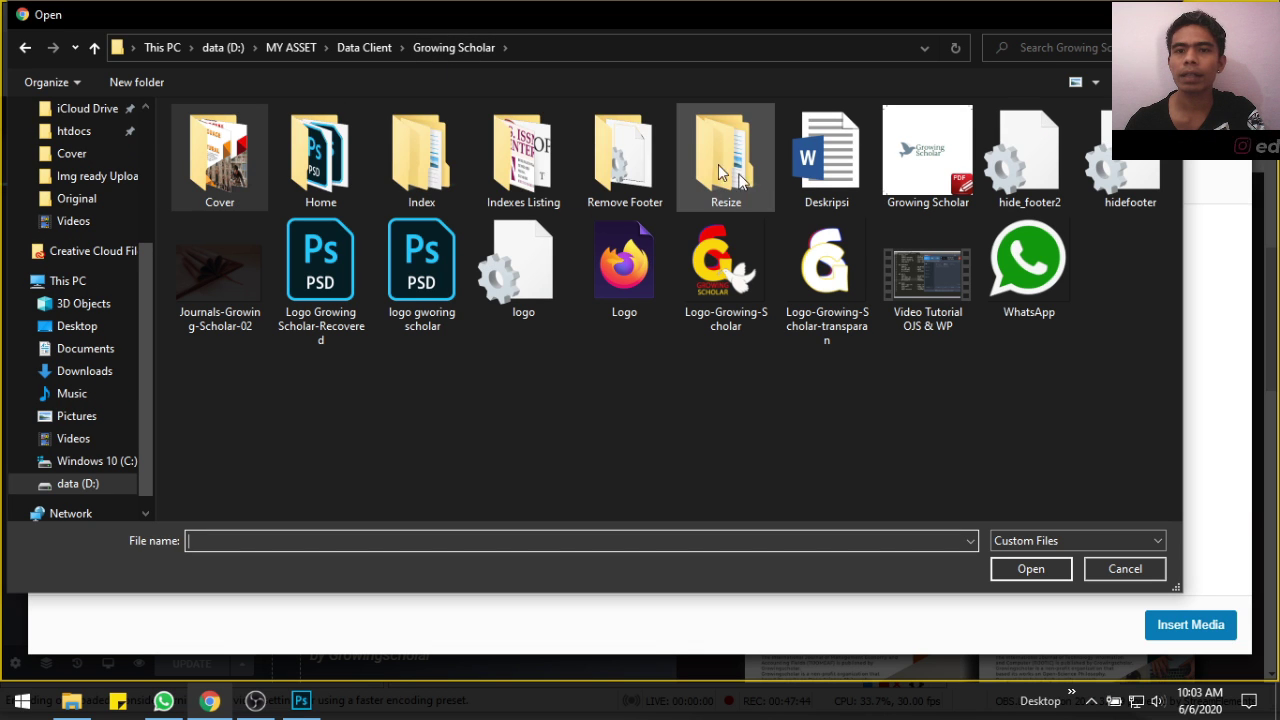
double_click(709, 158)
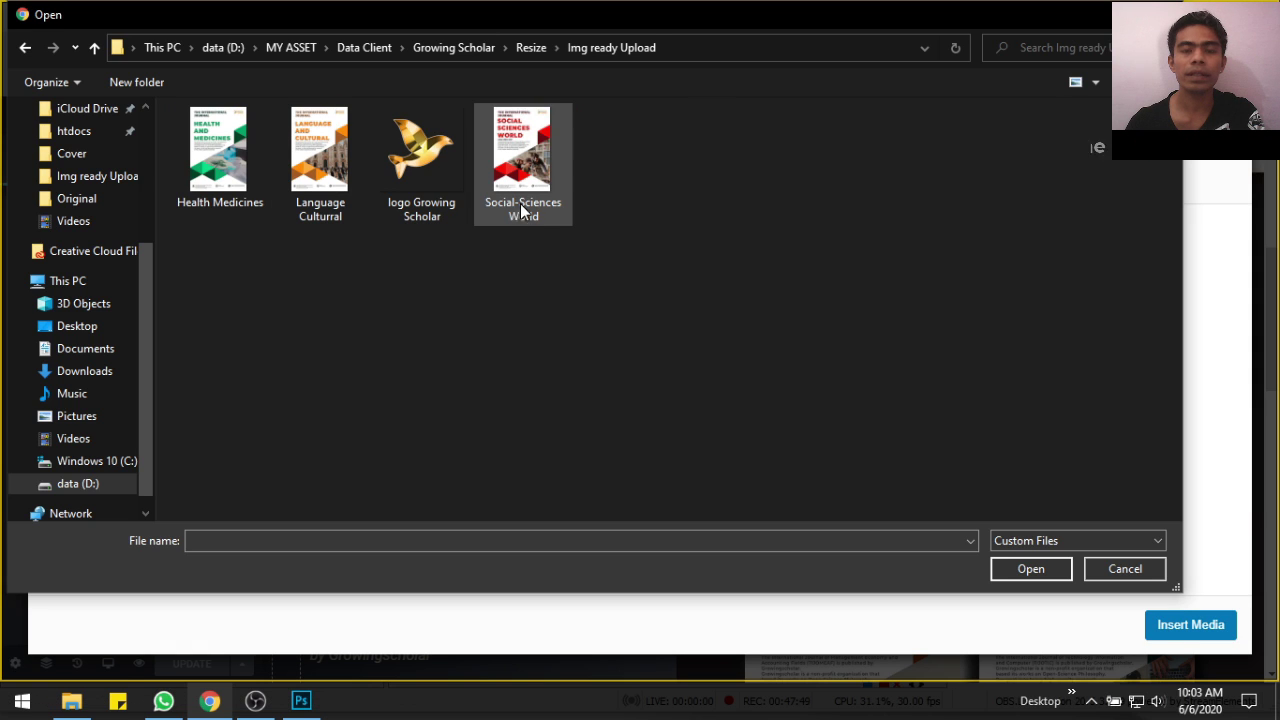
left_click(517, 183)
left_click(212, 180, "shift")
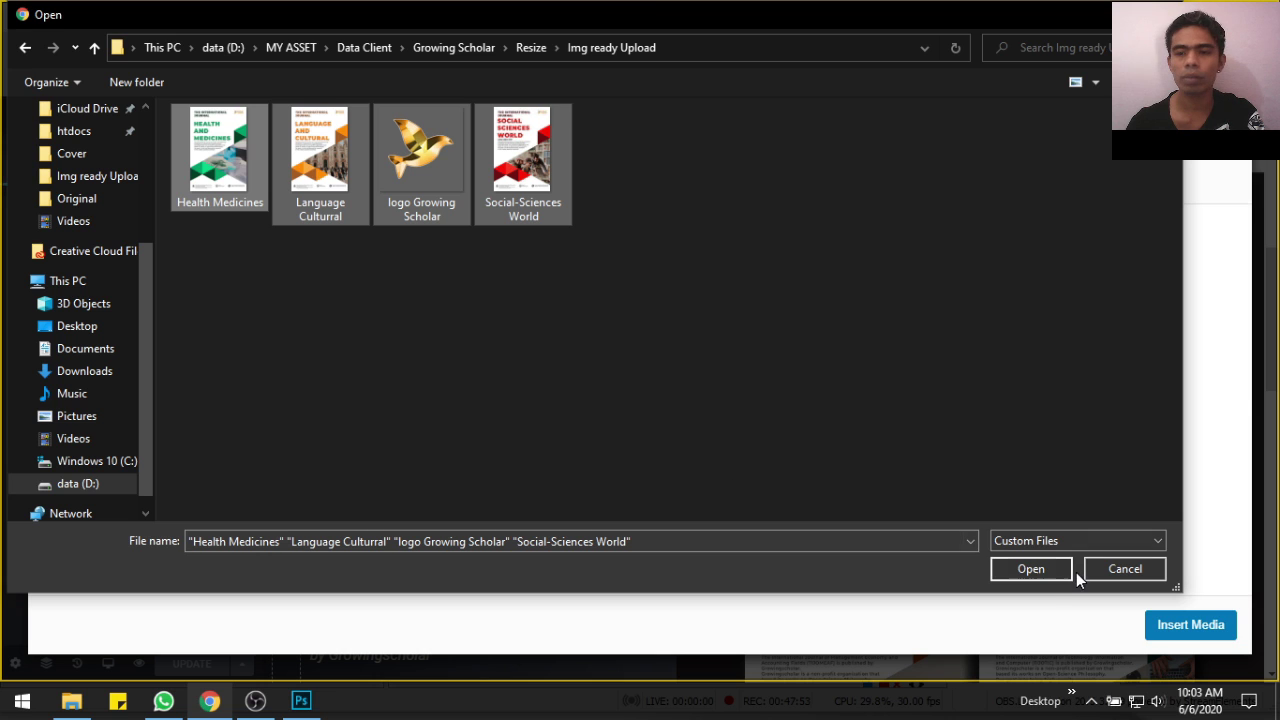
left_click(1030, 569)
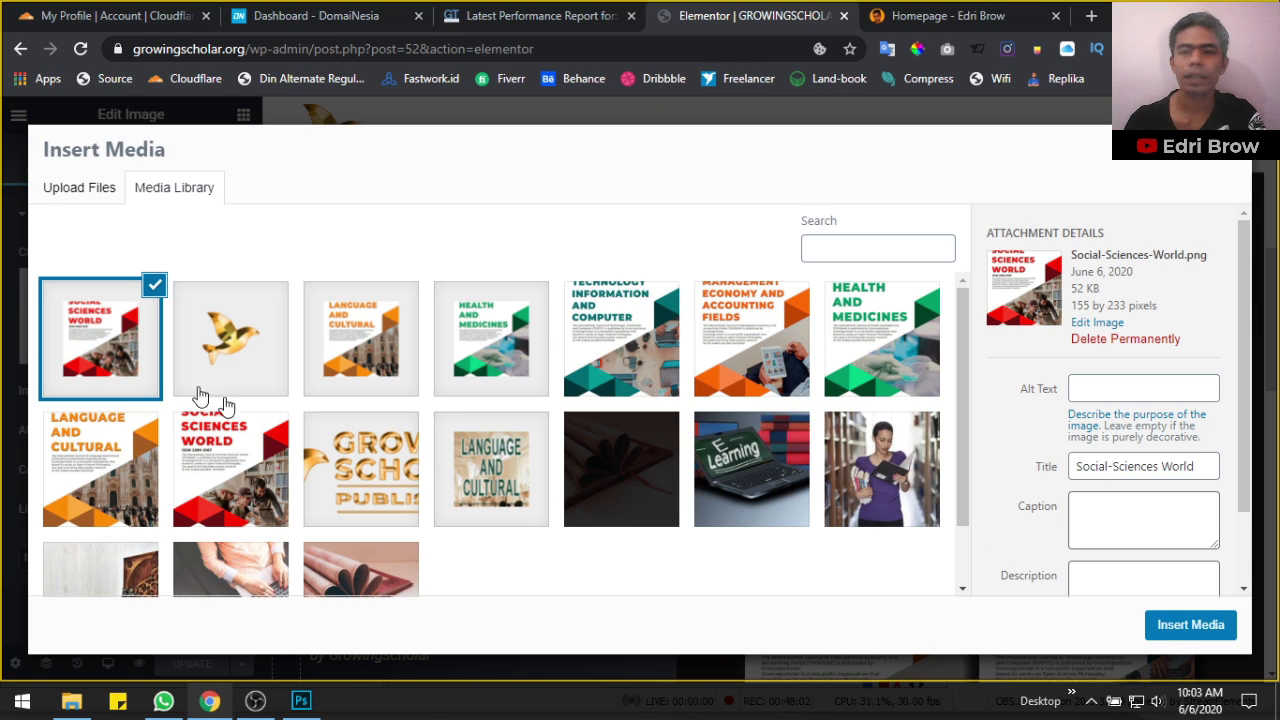
Insert the resized Social Sciences World and Language and Cultural covers on the homepage
left_click(1190, 625)
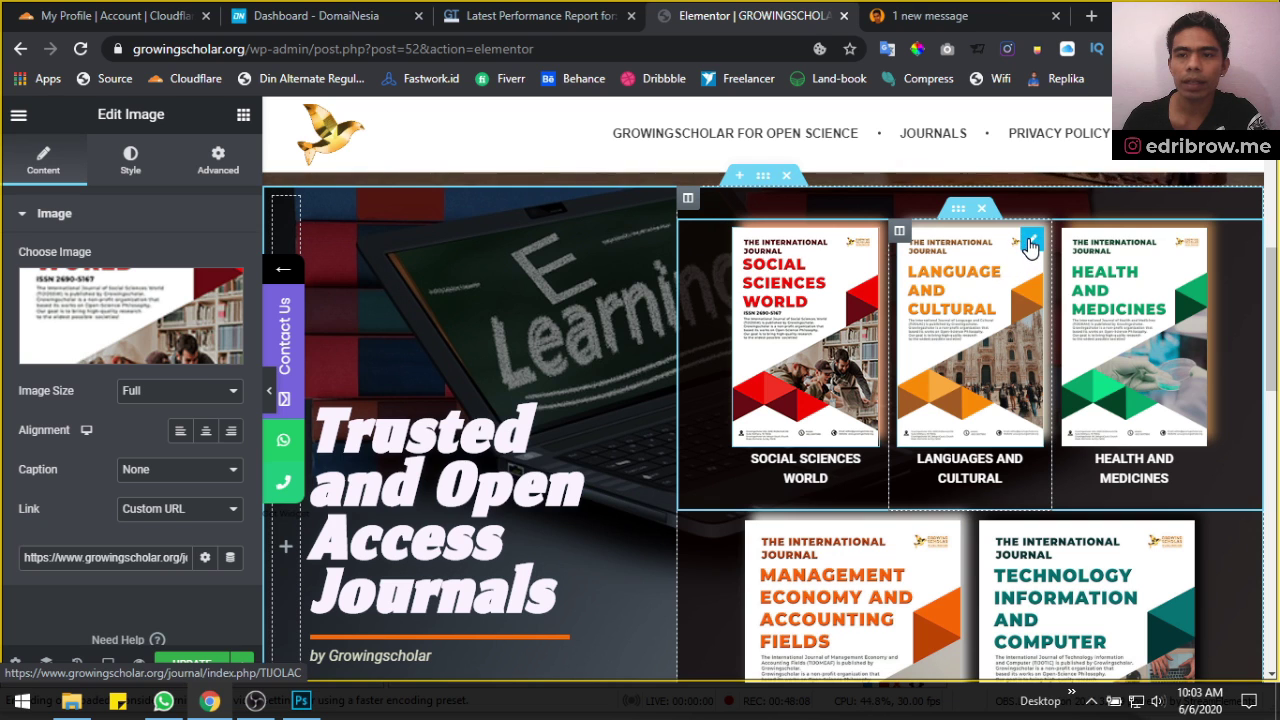
left_click(1030, 242)
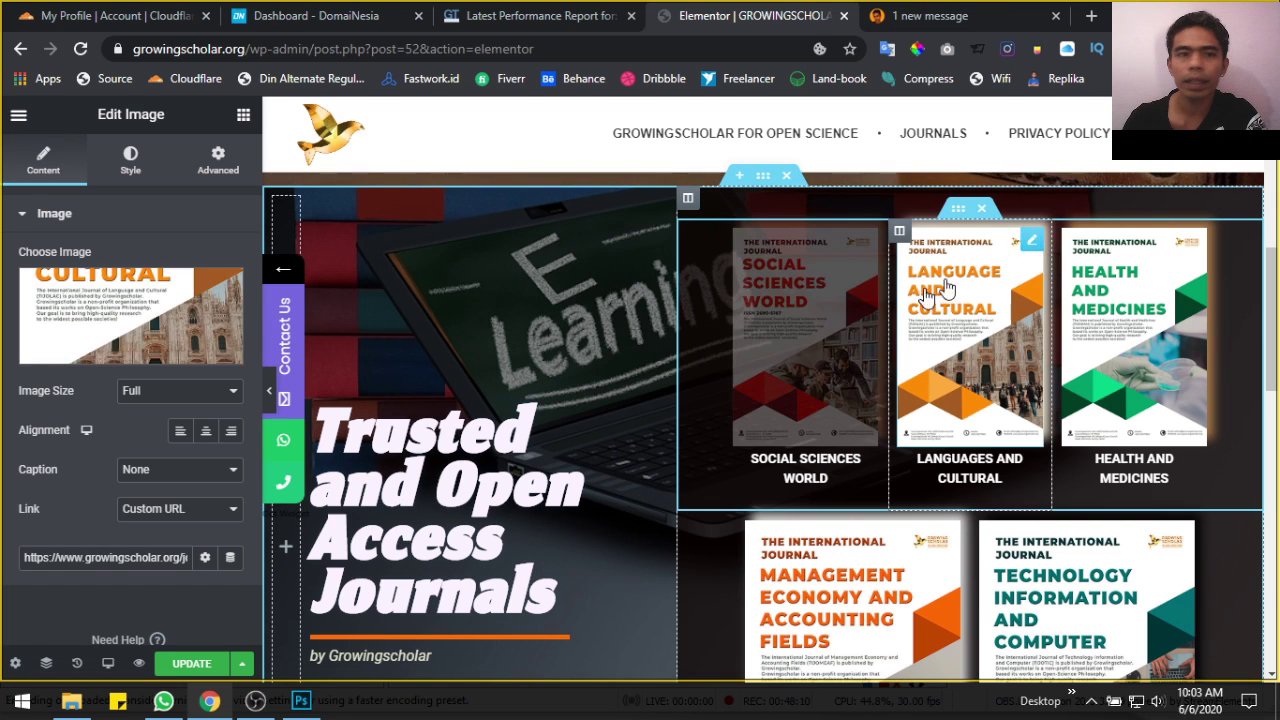
left_click(172, 330)
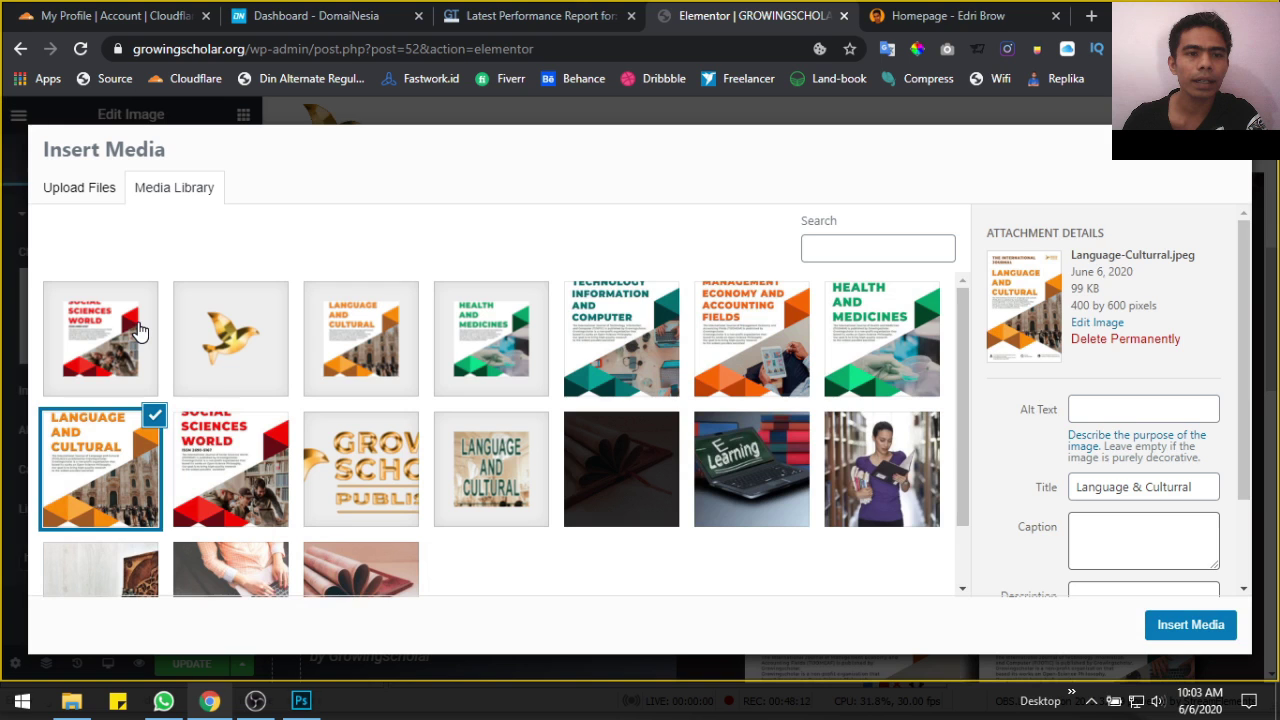
left_click(356, 337)
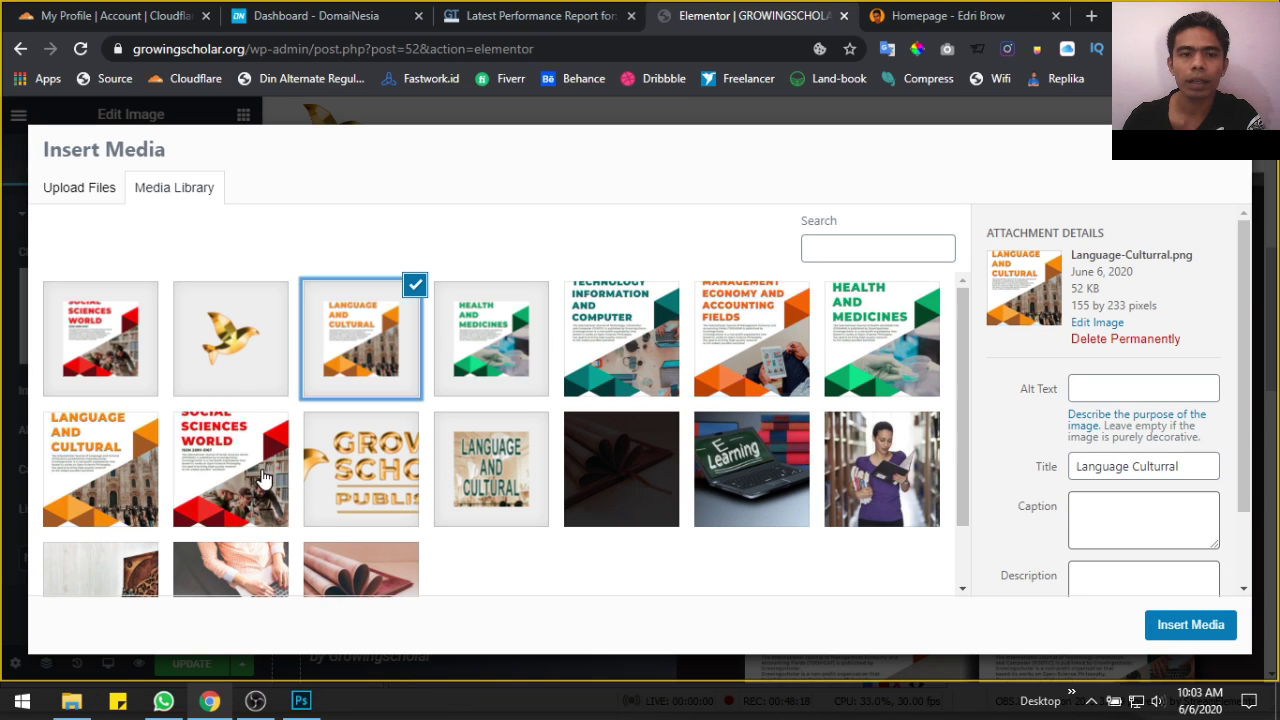
left_click(1182, 628)
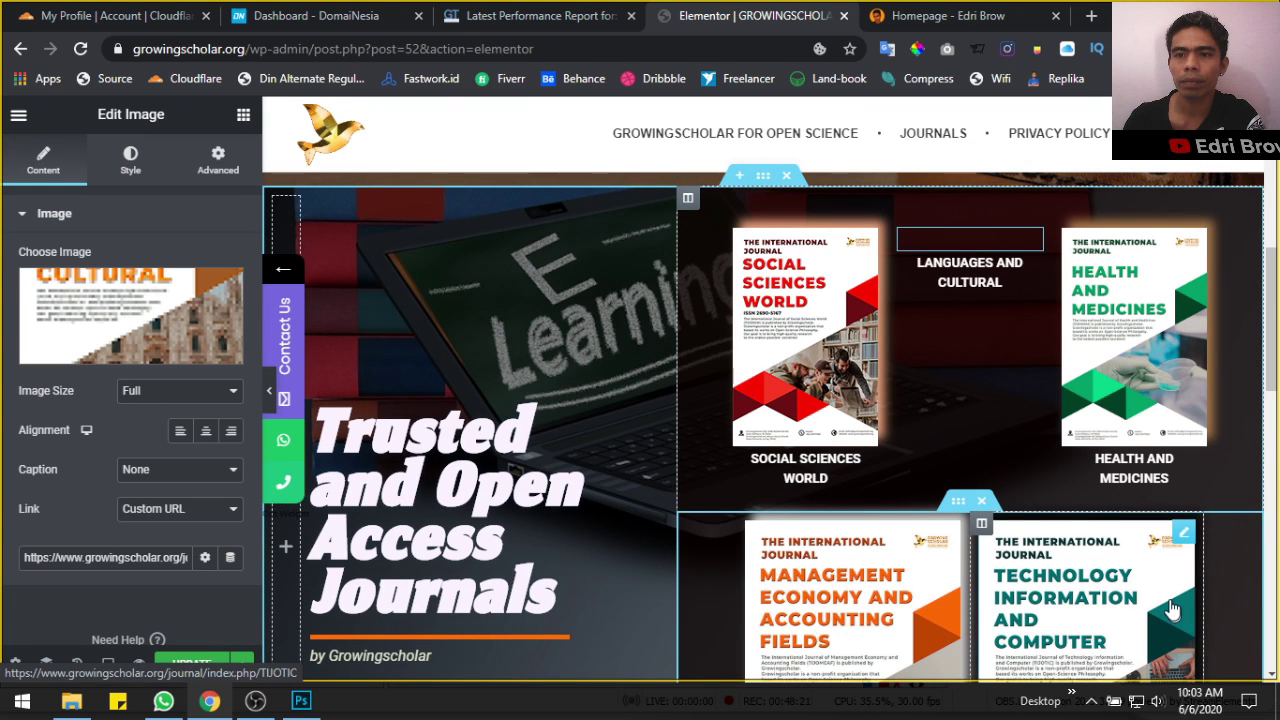
Swap in the resized Health and Medicines cover and update the homepage
left_click(1199, 244)
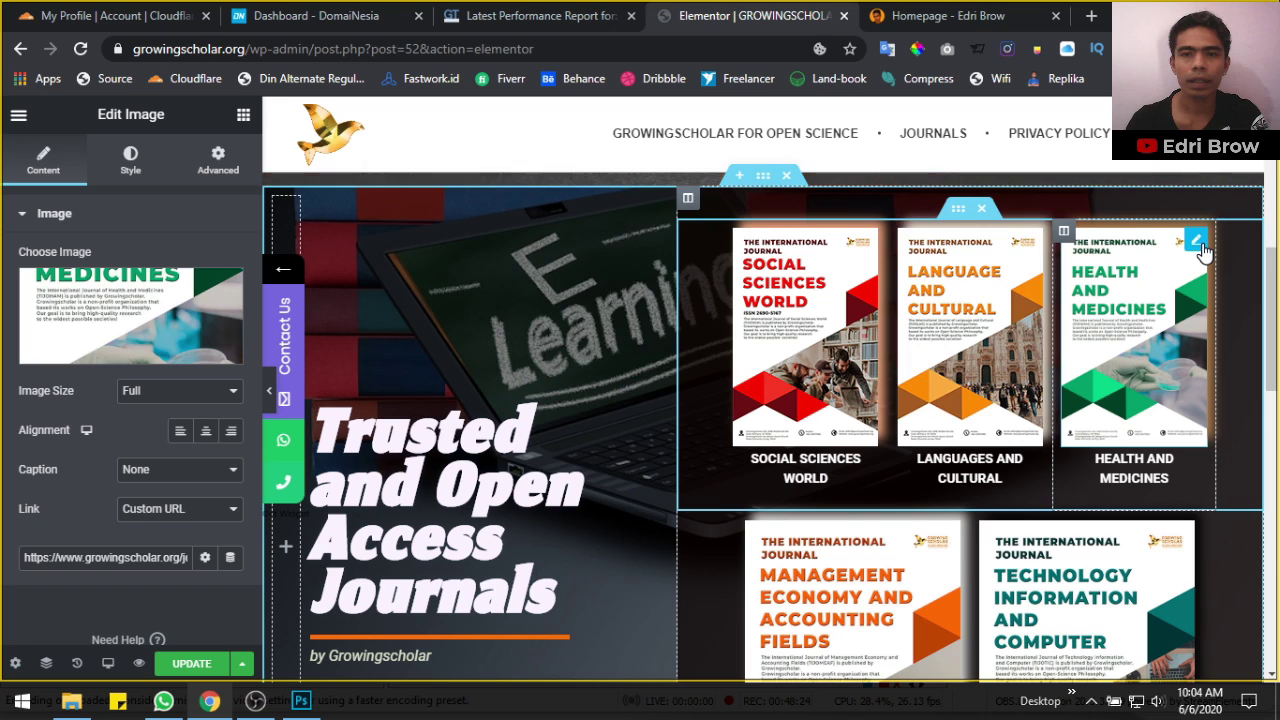
left_click(83, 305)
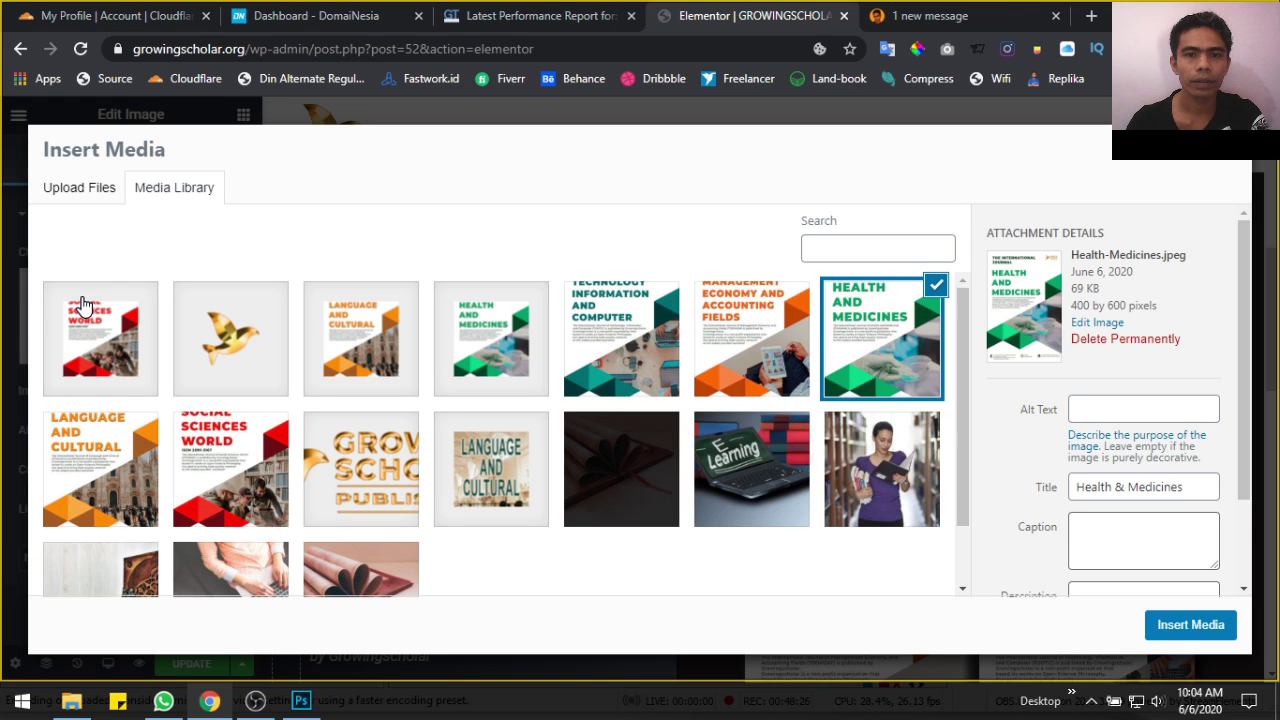
left_click(520, 348)
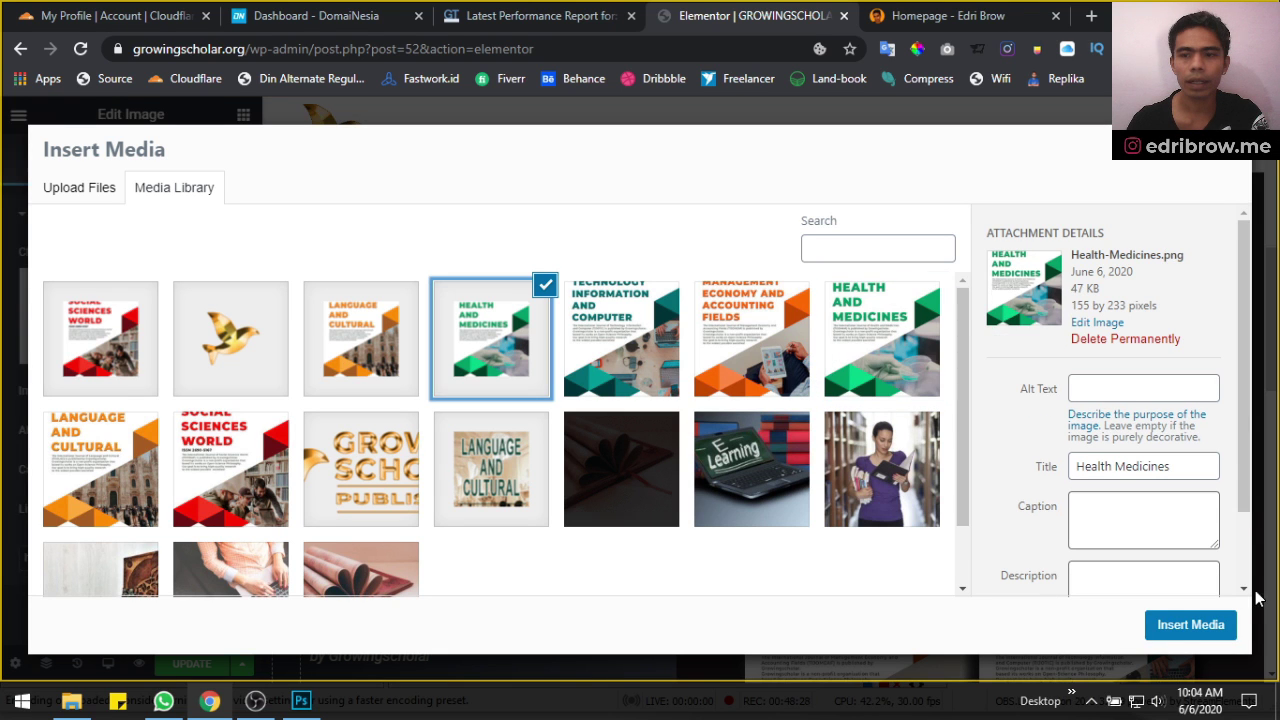
left_click(1190, 625)
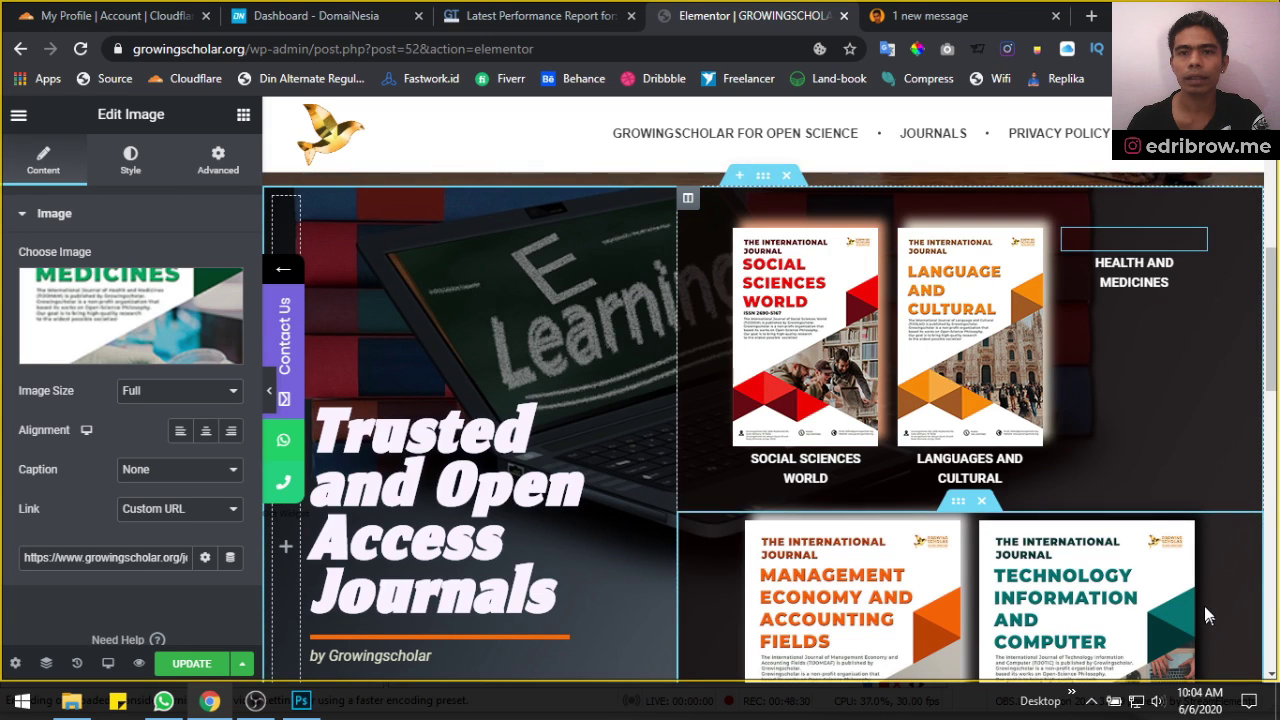
left_click(194, 664)
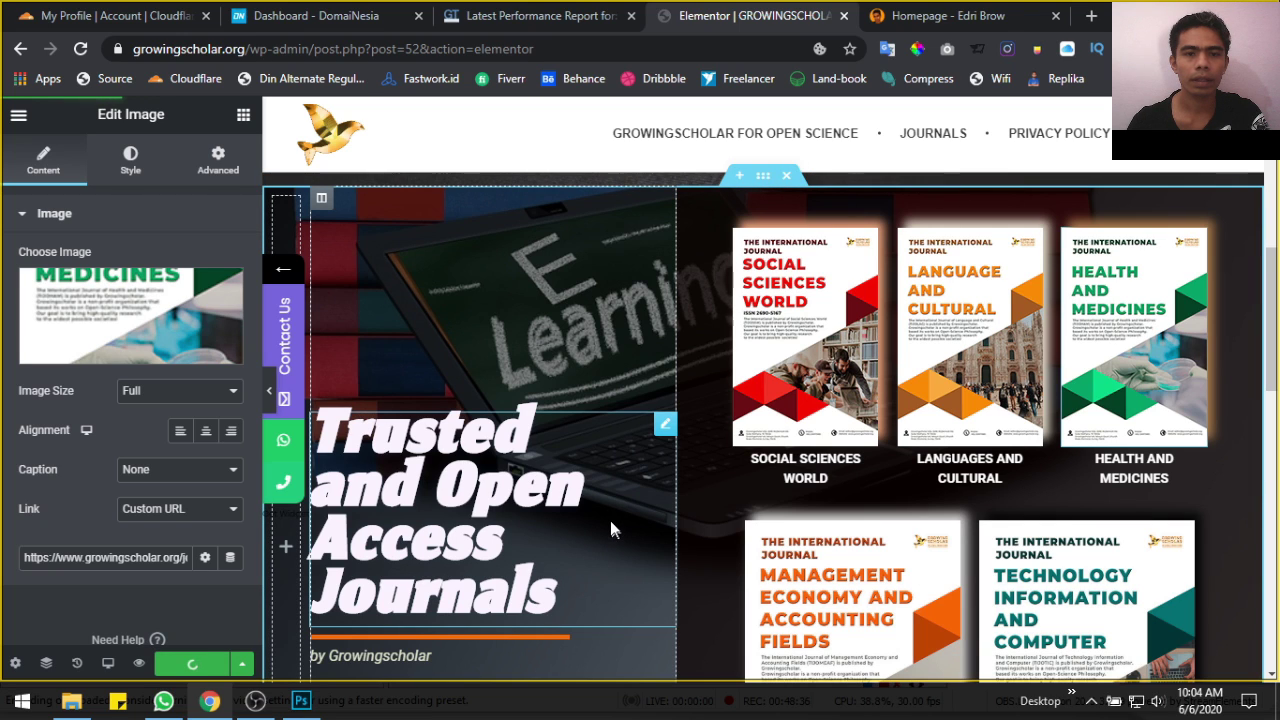
left_click(14, 118)
View the published homepage's new covers, then go to the JOURNALS page
left_click(103, 603)
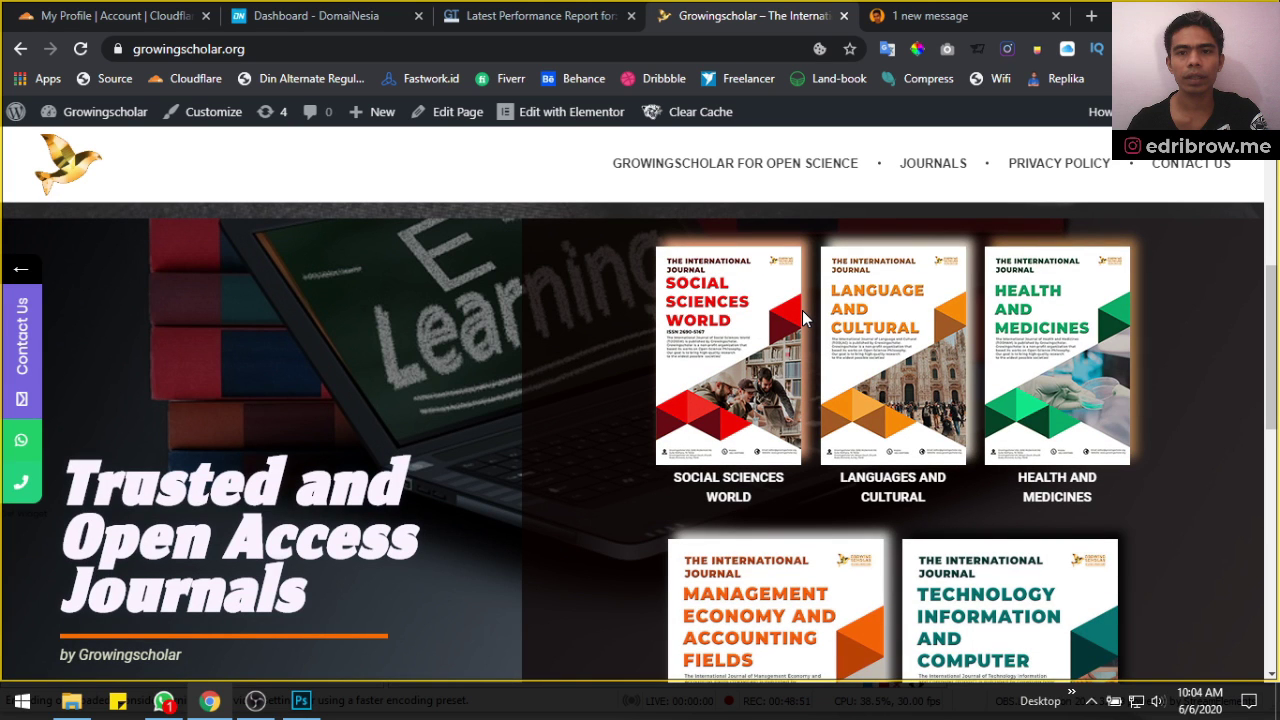
scroll(803, 318, "up", 2)
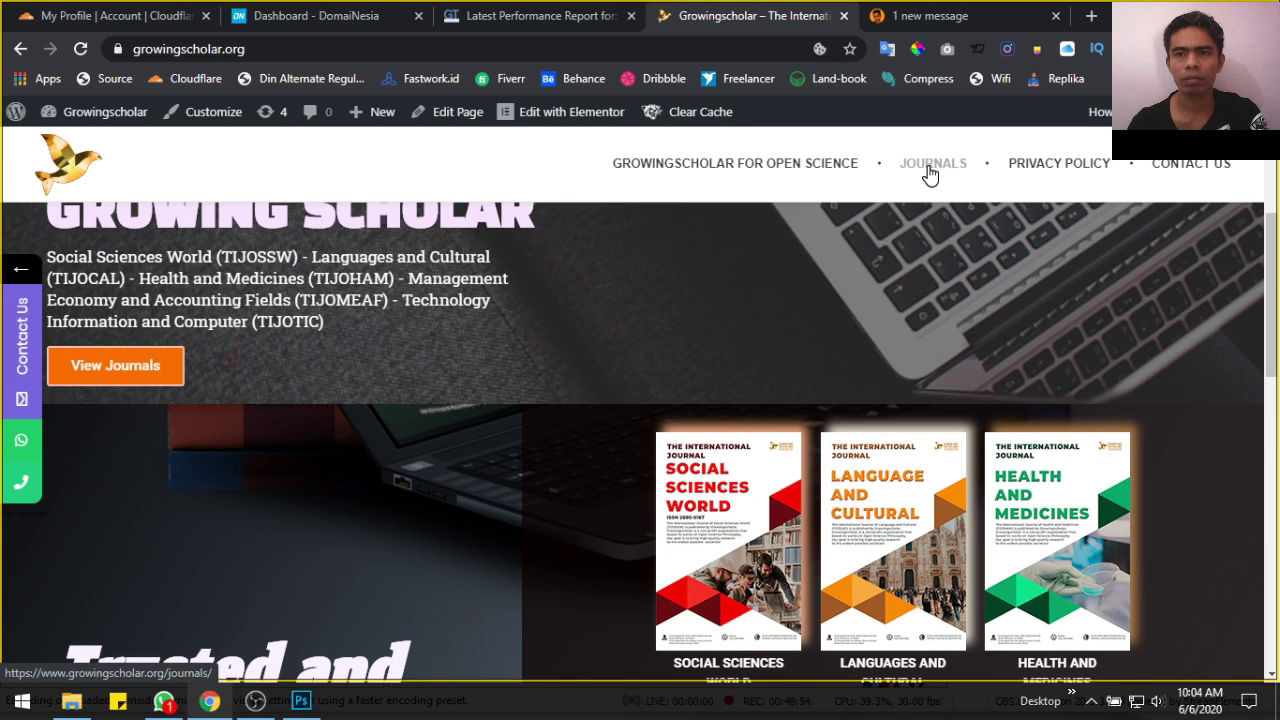
left_click(928, 174)
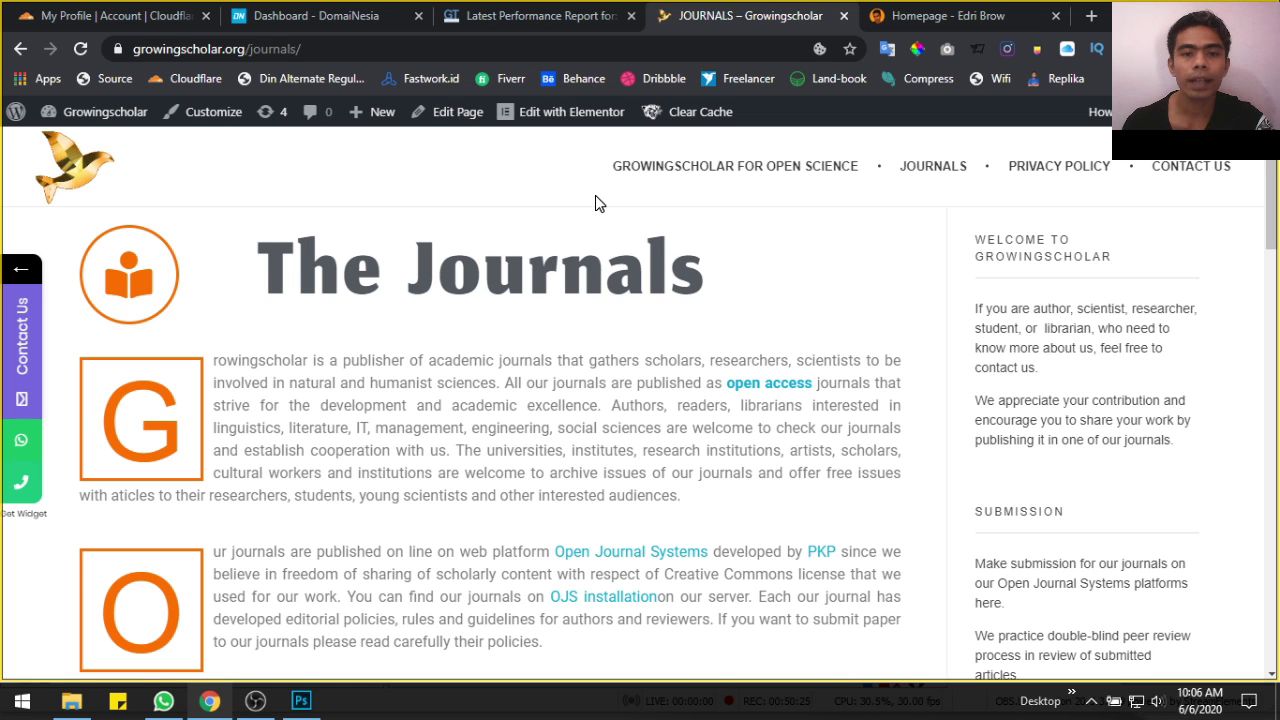
scroll(551, 374, "down", 2)
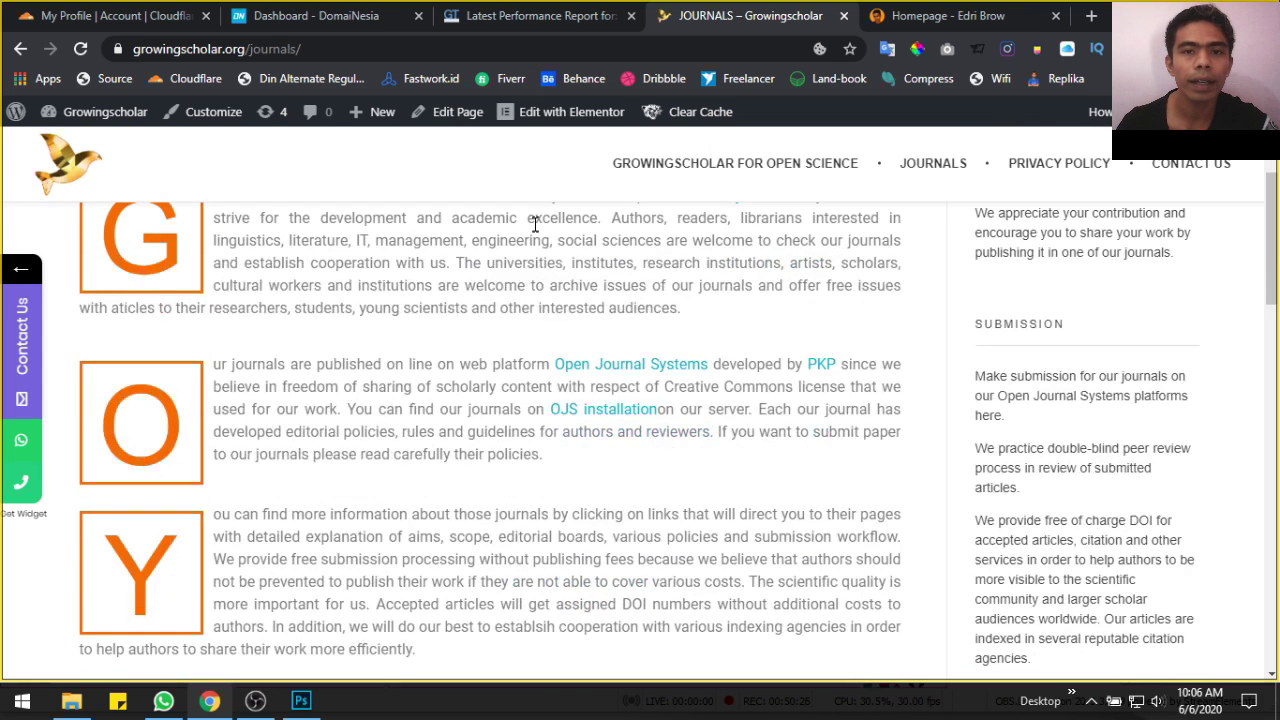
Open the Journals page in Elementor and swap in the resized Social Sciences World and Language and Cultural covers
left_click(553, 111)
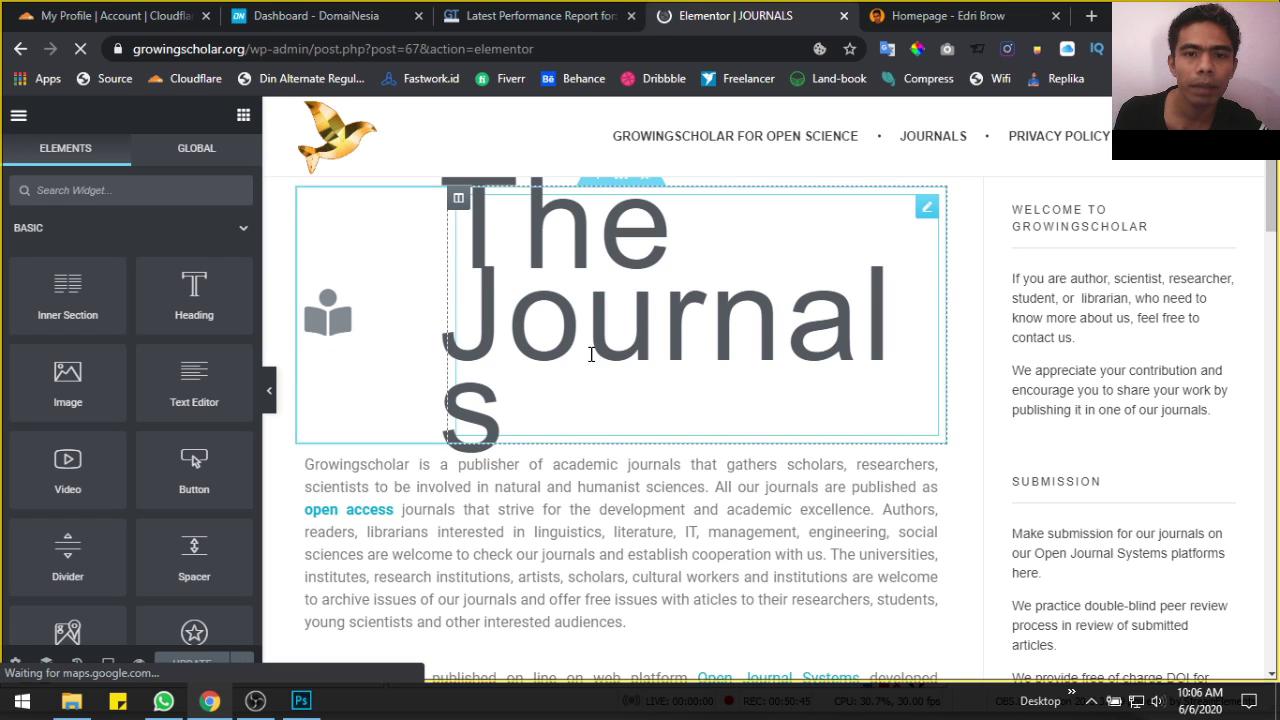
scroll(590, 358, "down", 15)
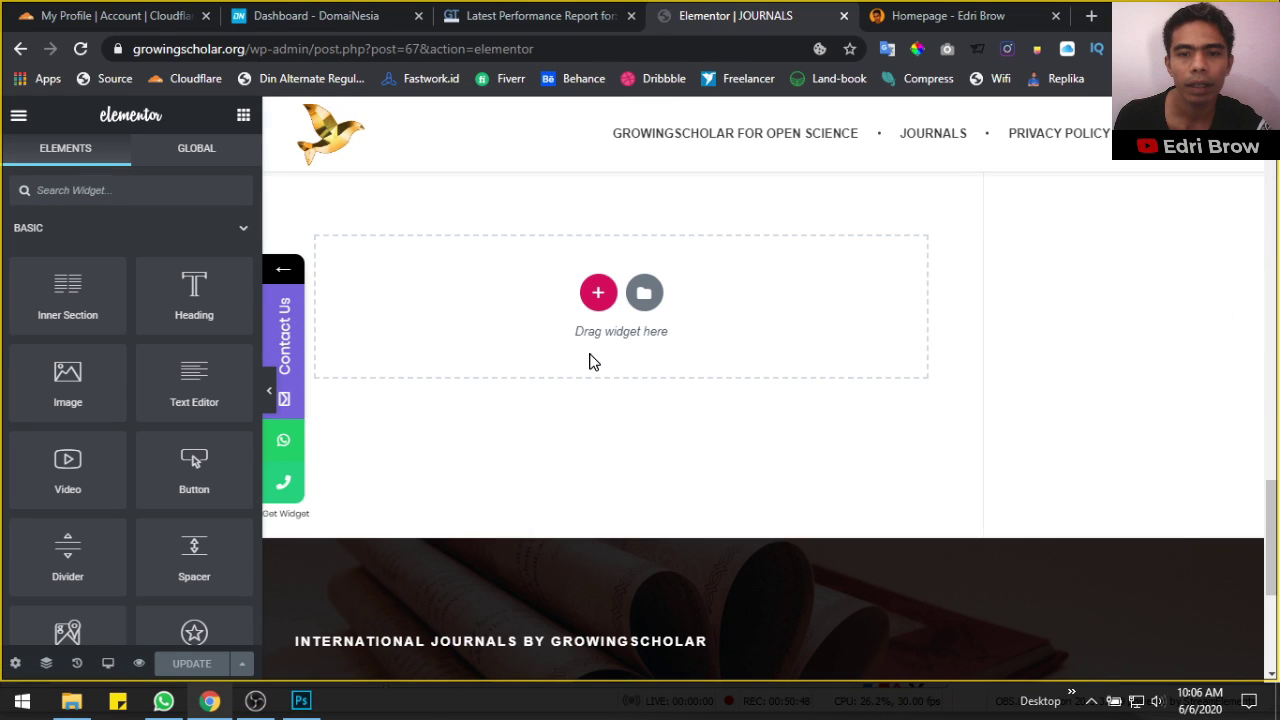
scroll(590, 361, "up", 5)
scroll(590, 362, "up", 2)
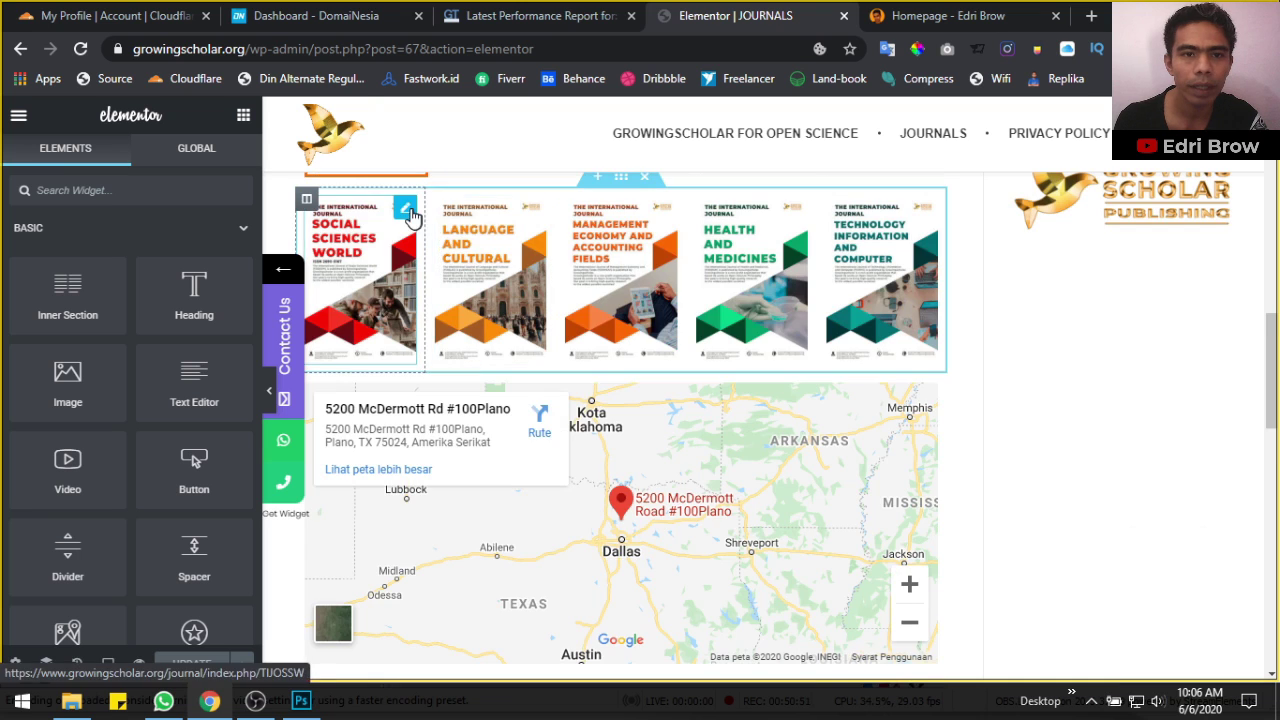
left_click(405, 211)
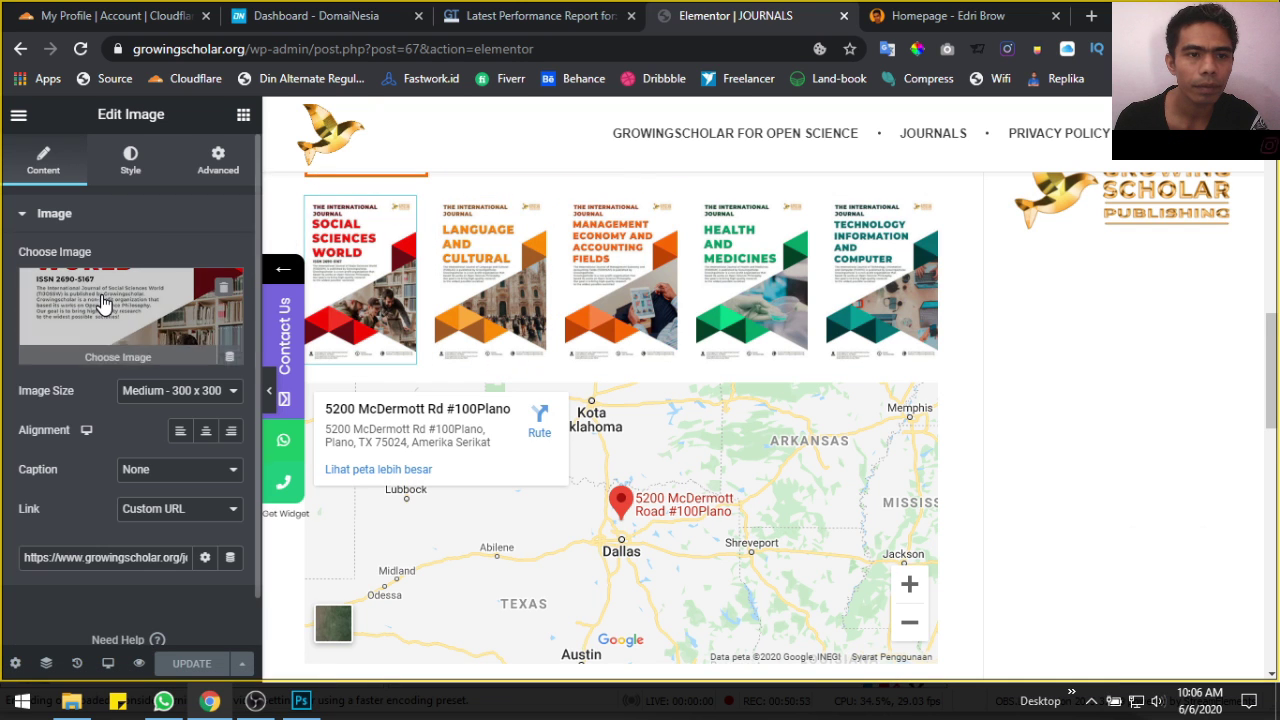
left_click(103, 305)
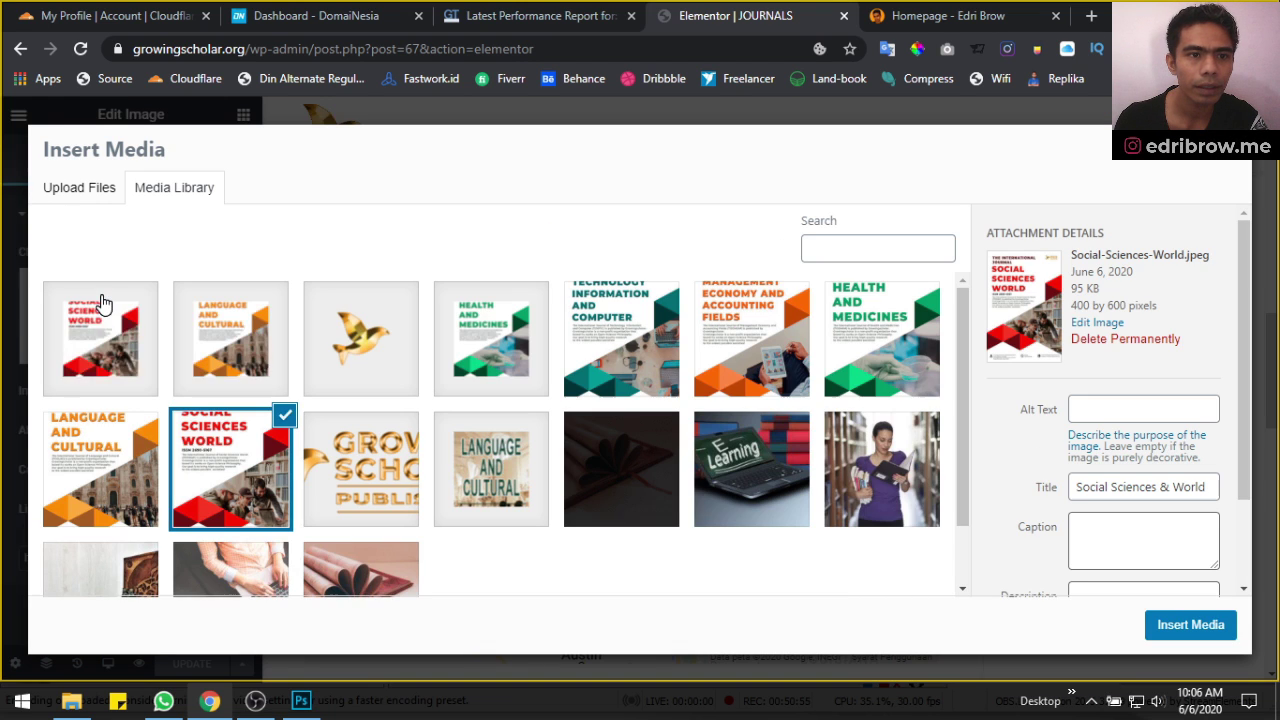
left_click(100, 318)
left_click(1190, 626)
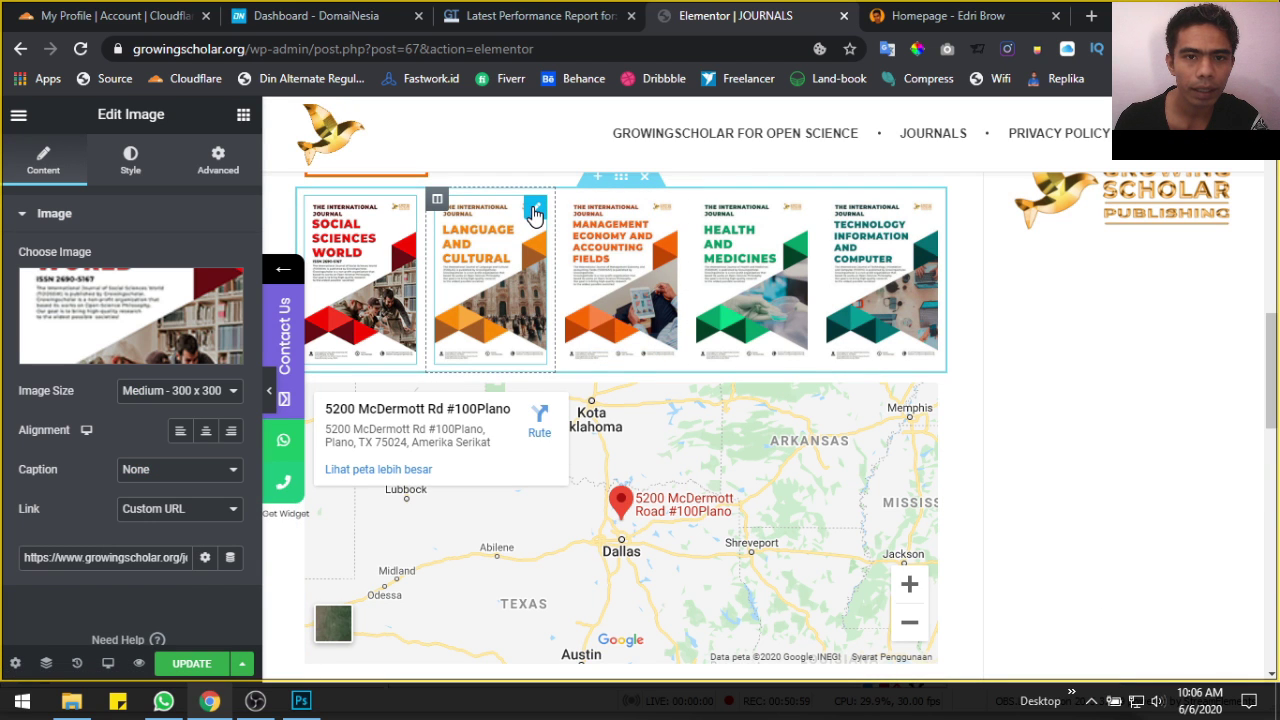
left_click(535, 210)
left_click(157, 318)
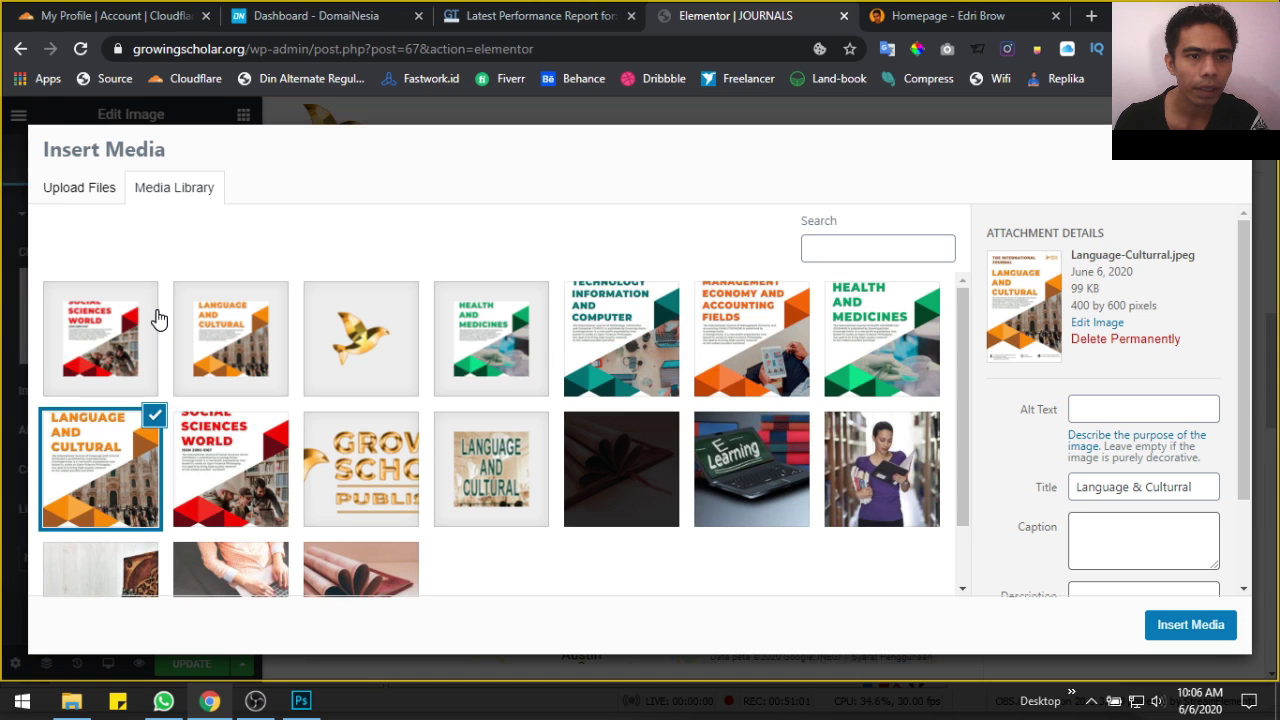
left_click(225, 340)
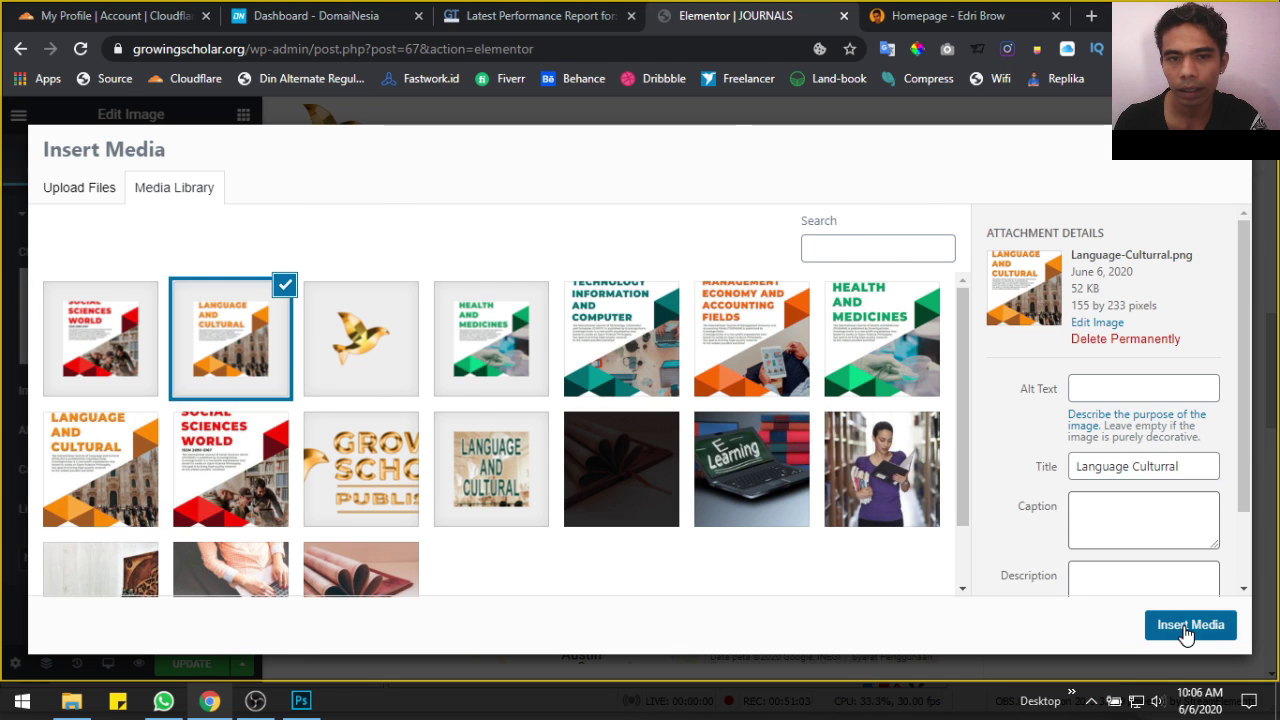
left_click(1190, 624)
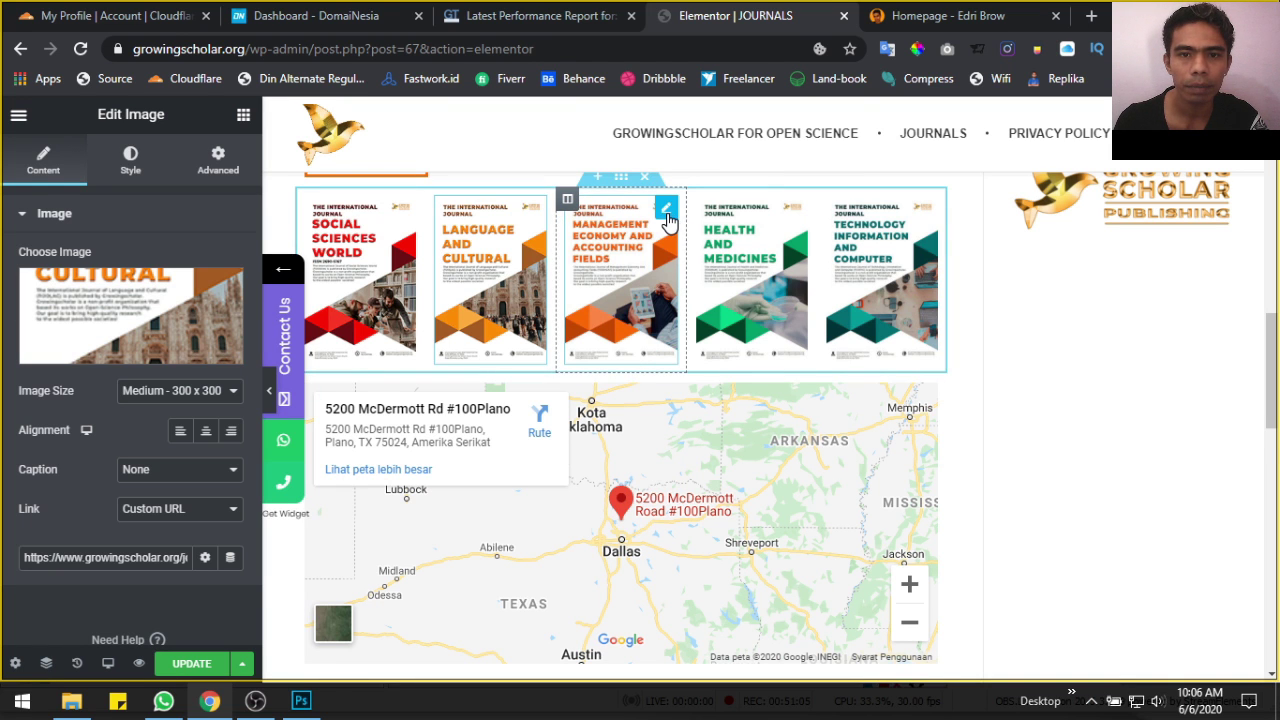
Replace the Health and Medicines cover with the 155 × 233 Health-Medicines.png and update the page
left_click(668, 220)
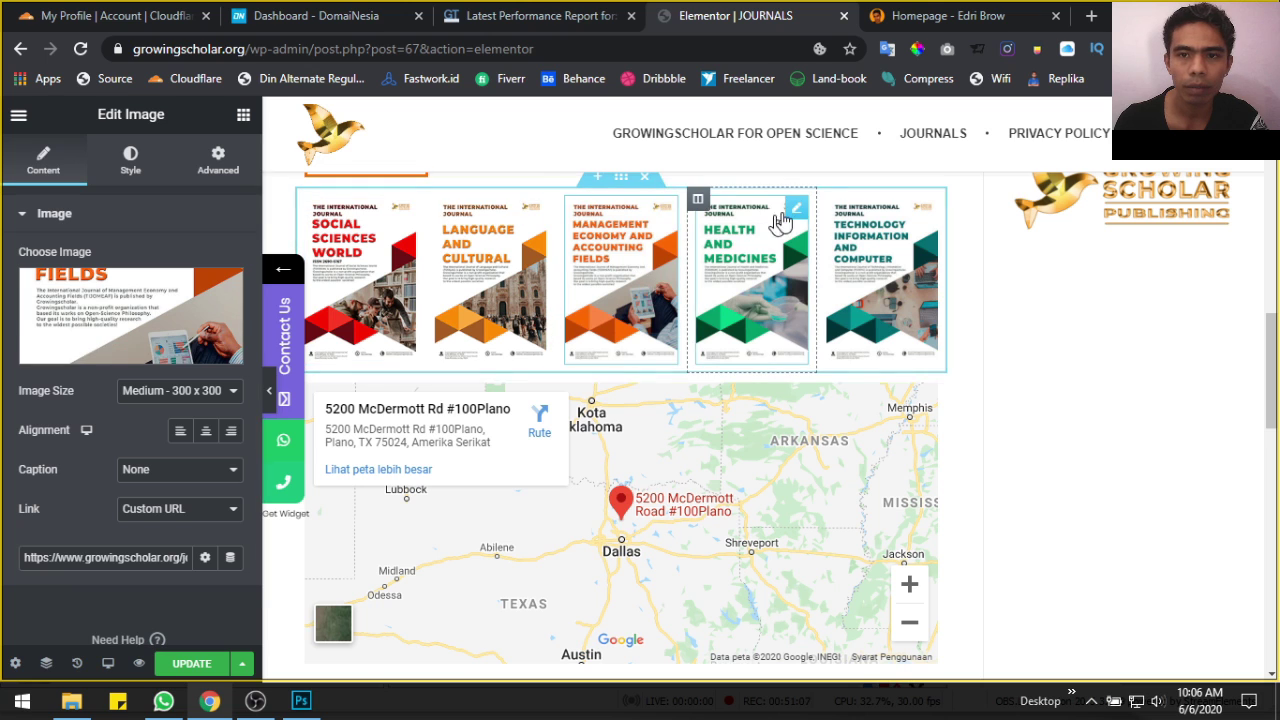
left_click(781, 222)
left_click(103, 318)
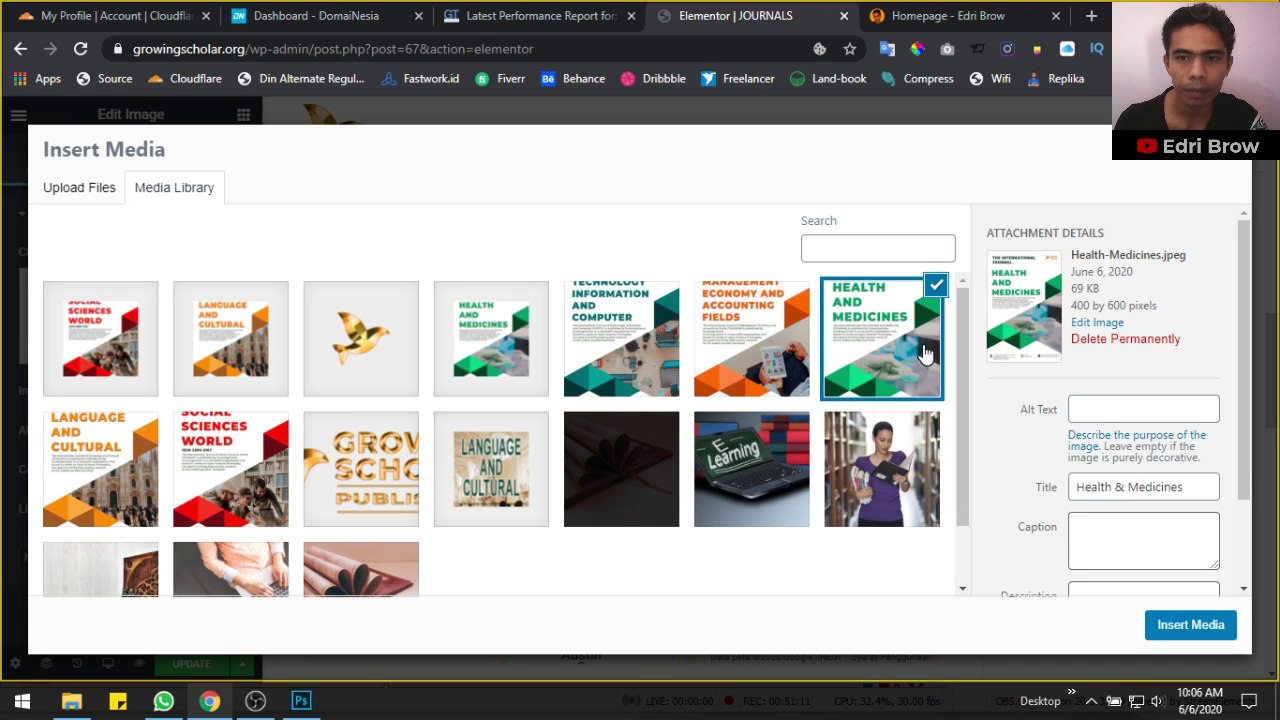
left_click(505, 345)
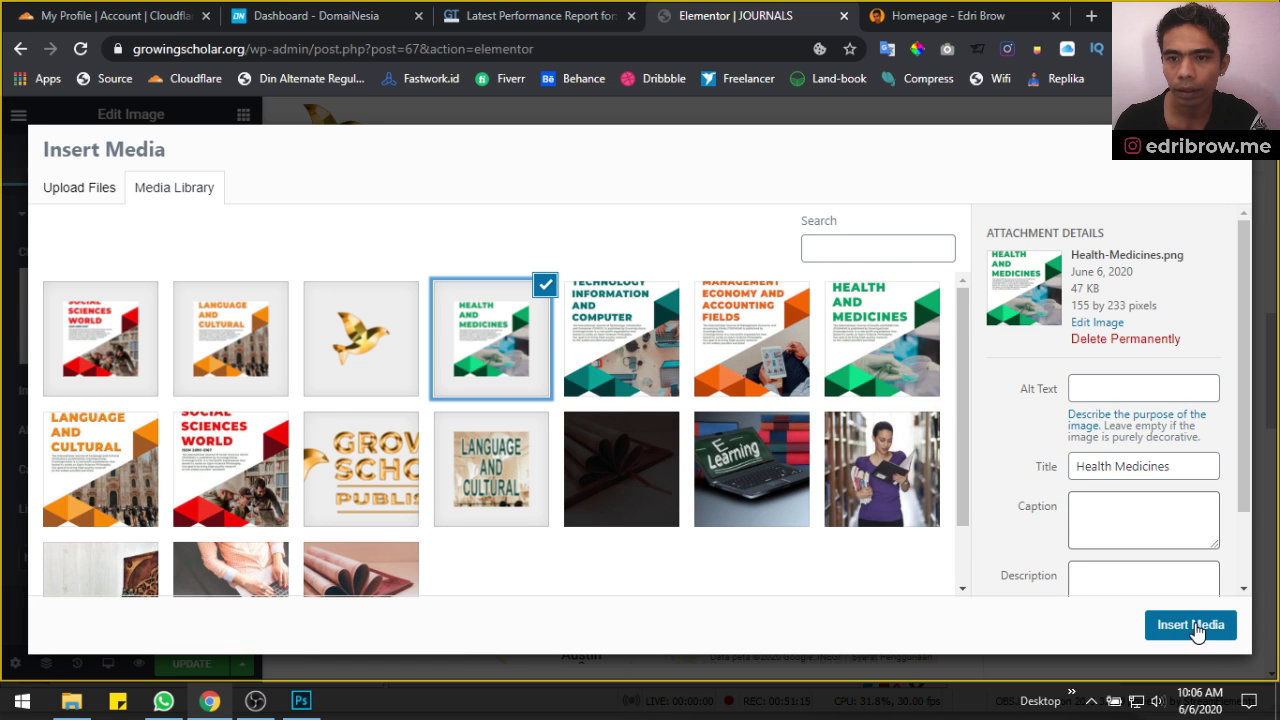
left_click(1195, 628)
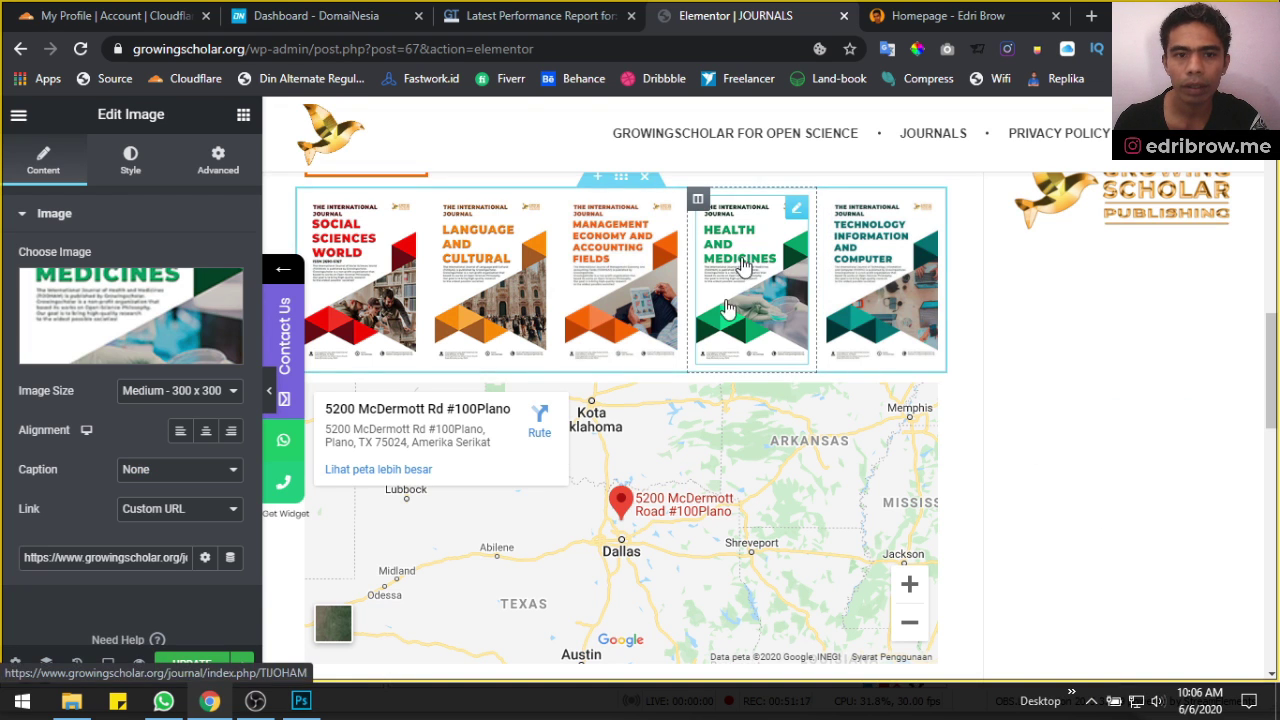
left_click(175, 665)
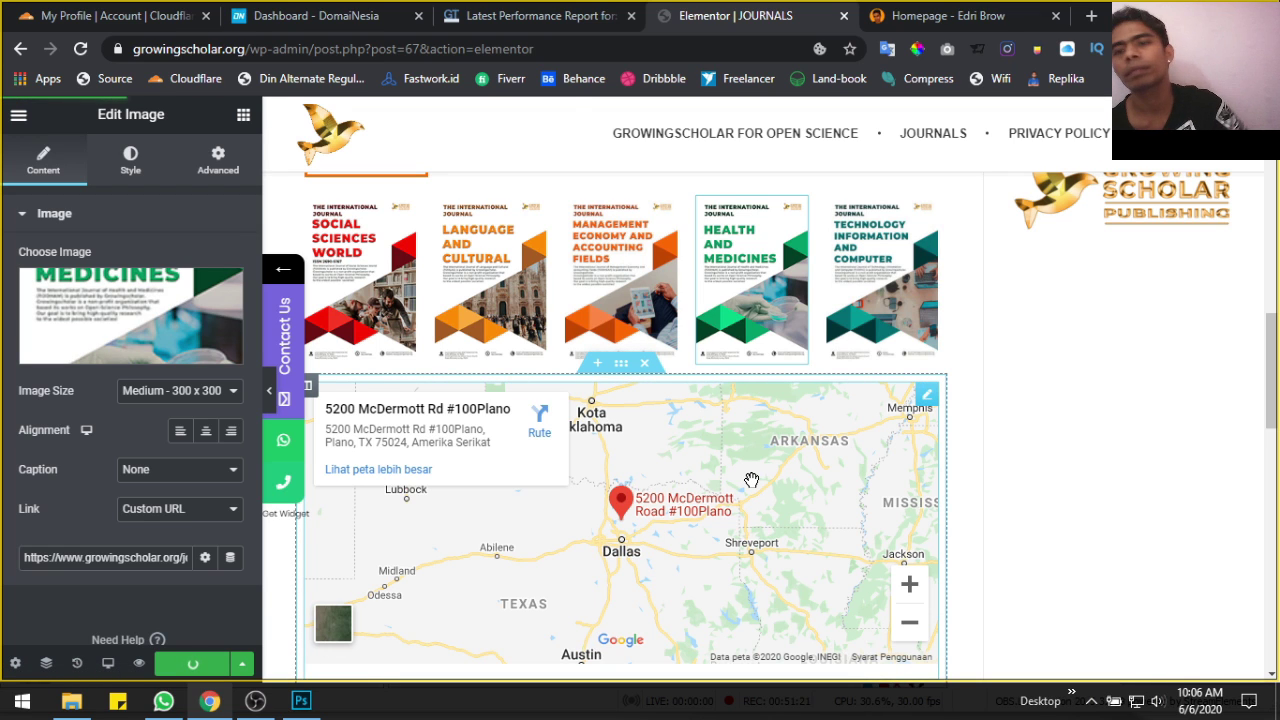
left_click(18, 115)
View the live Journals page, then go to the WordPress Dashboard via the site name menu
left_click(108, 604)
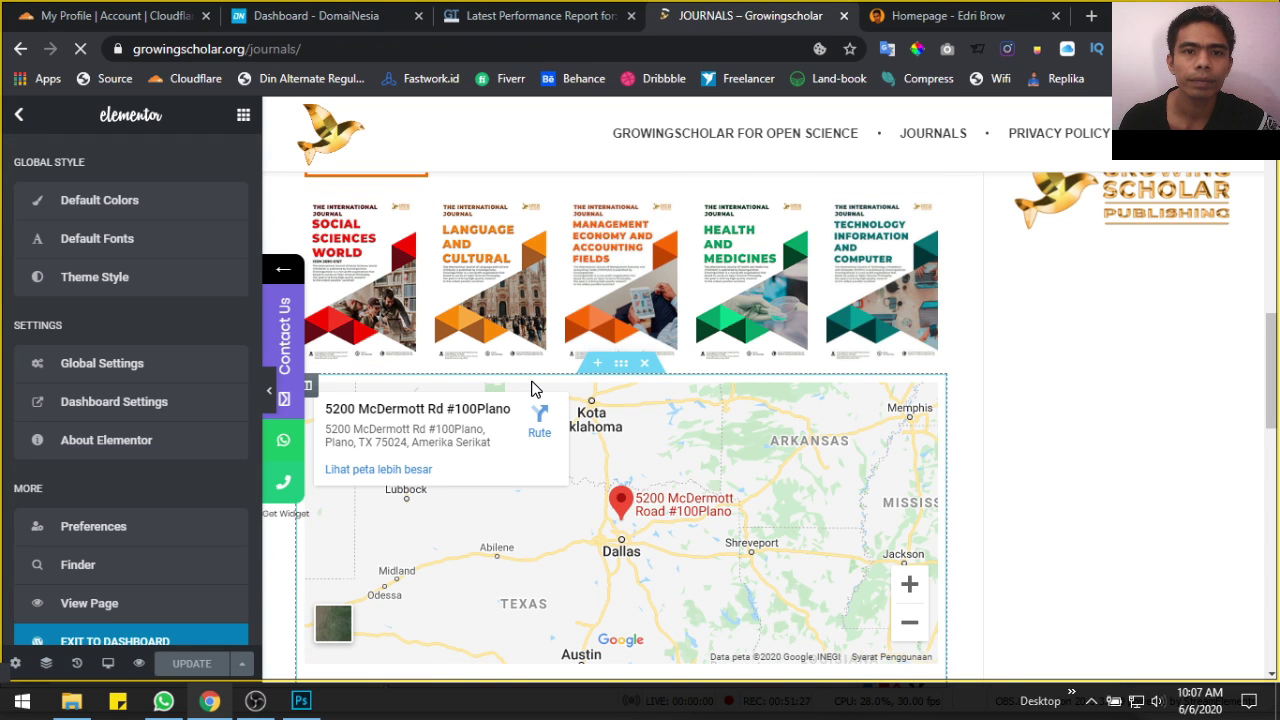
scroll(535, 388, "down", 10)
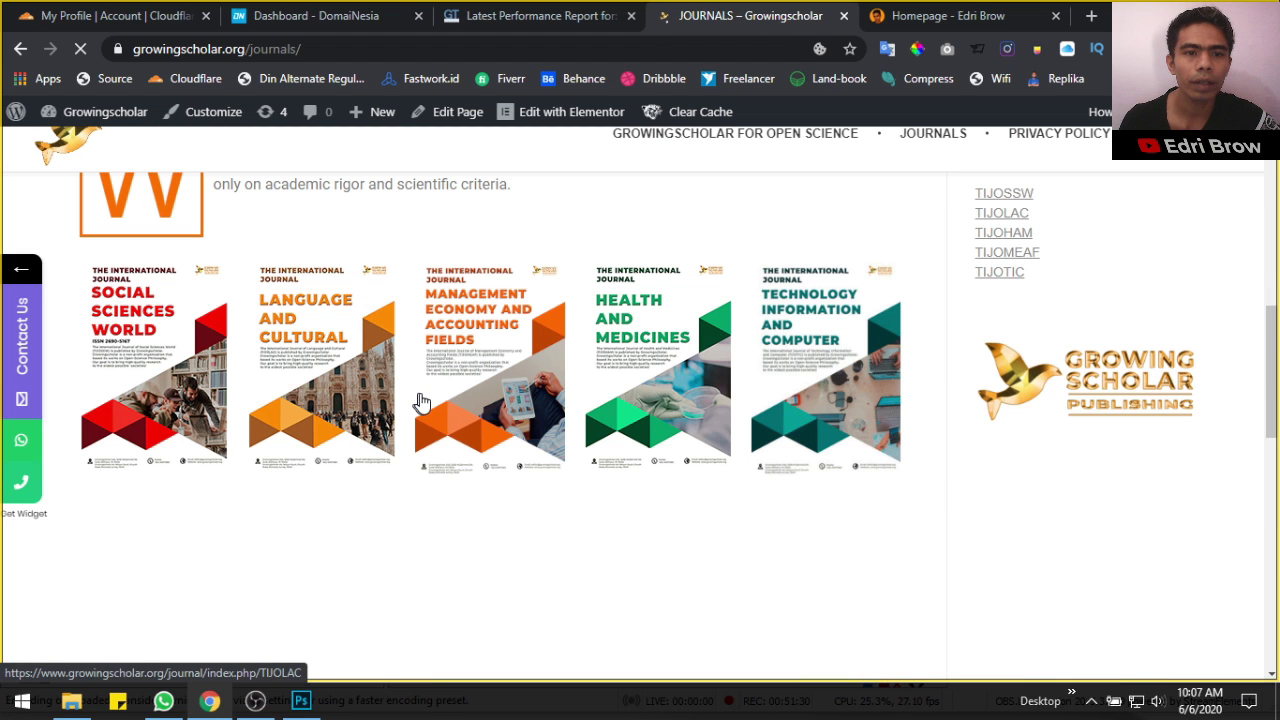
mouse_move(116, 118)
left_click(89, 148)
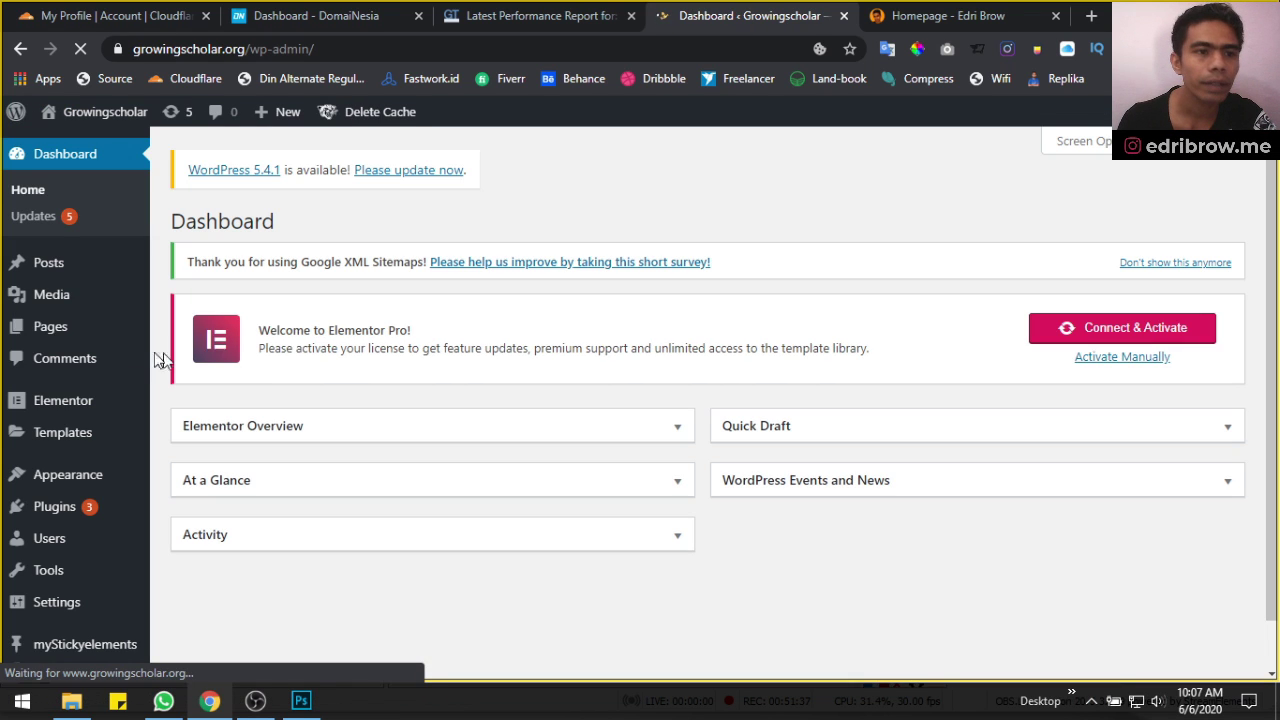
Open Media > Library and tick the old Language & Culturral JPEG cover for deletion
left_click(40, 298)
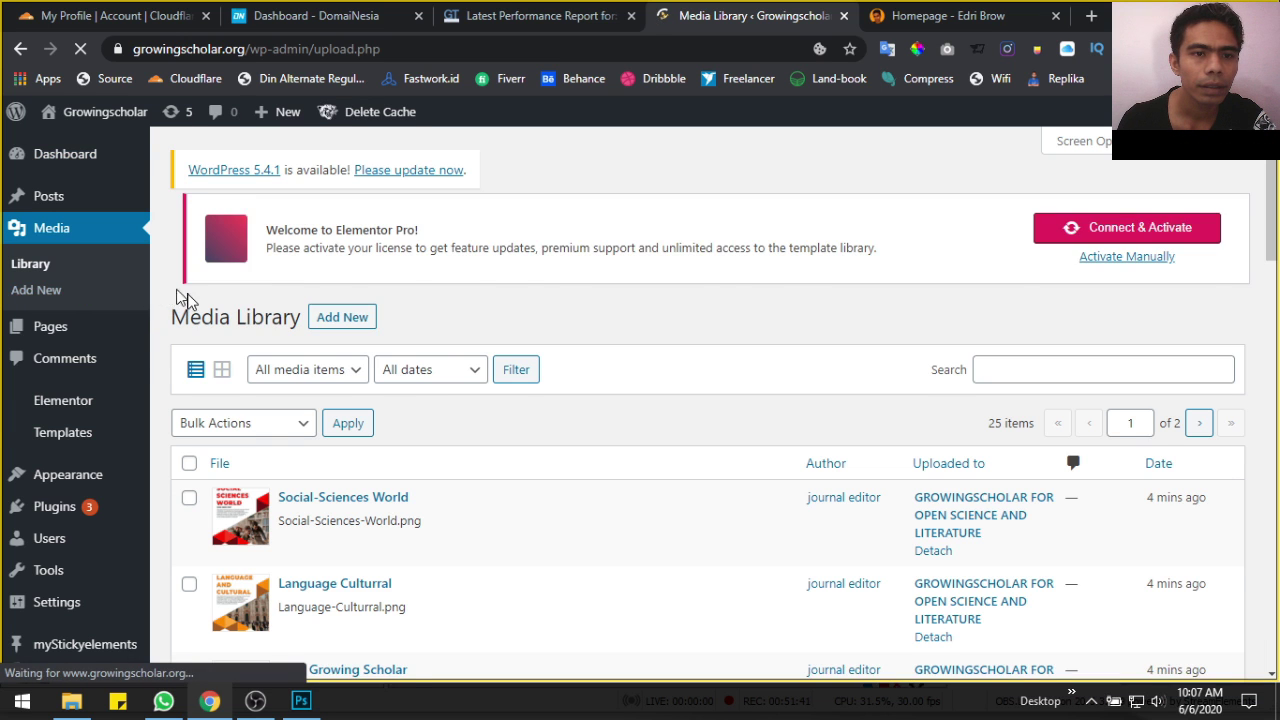
scroll(617, 425, "down", 2)
scroll(440, 395, "up", 2)
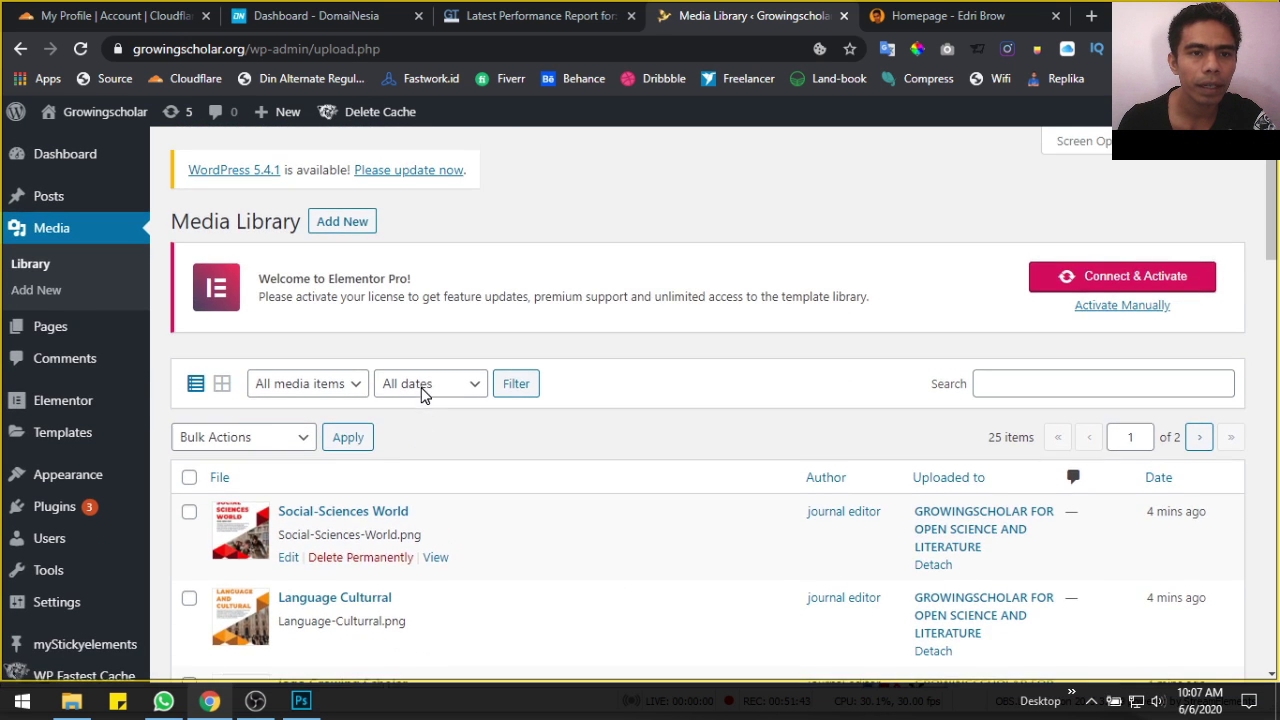
scroll(560, 474, "down", 5)
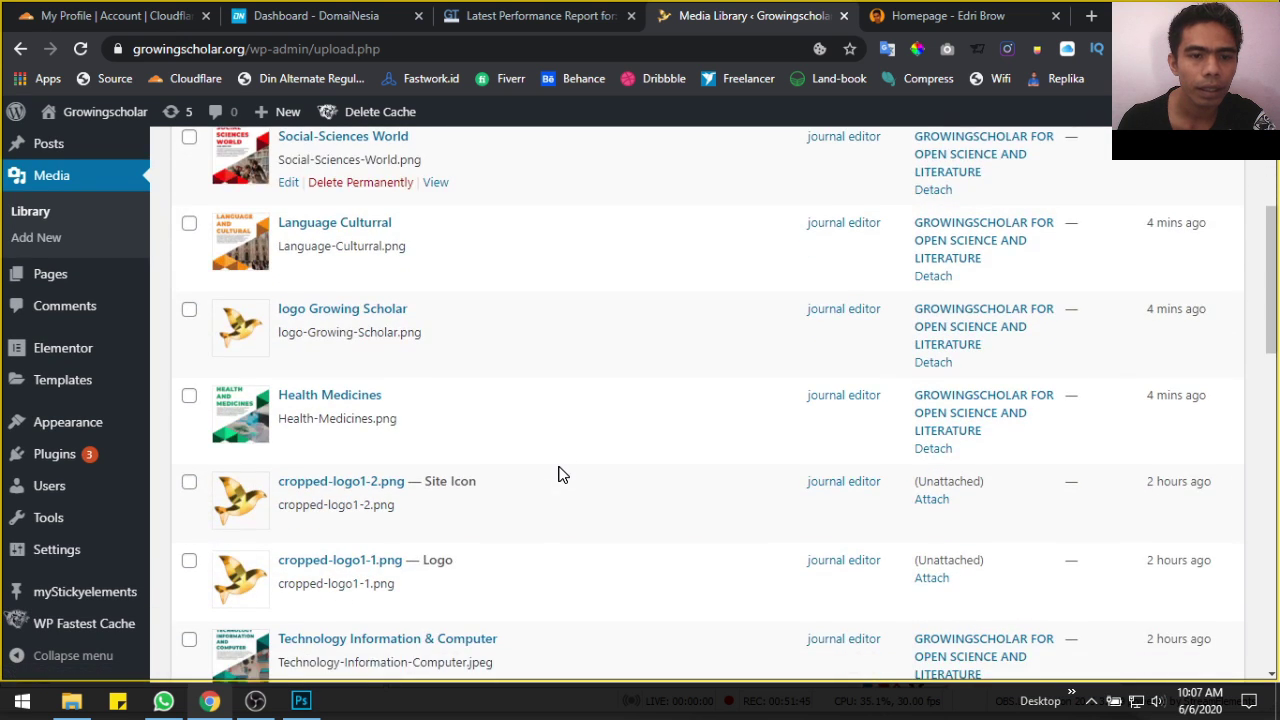
scroll(560, 474, "down", 3)
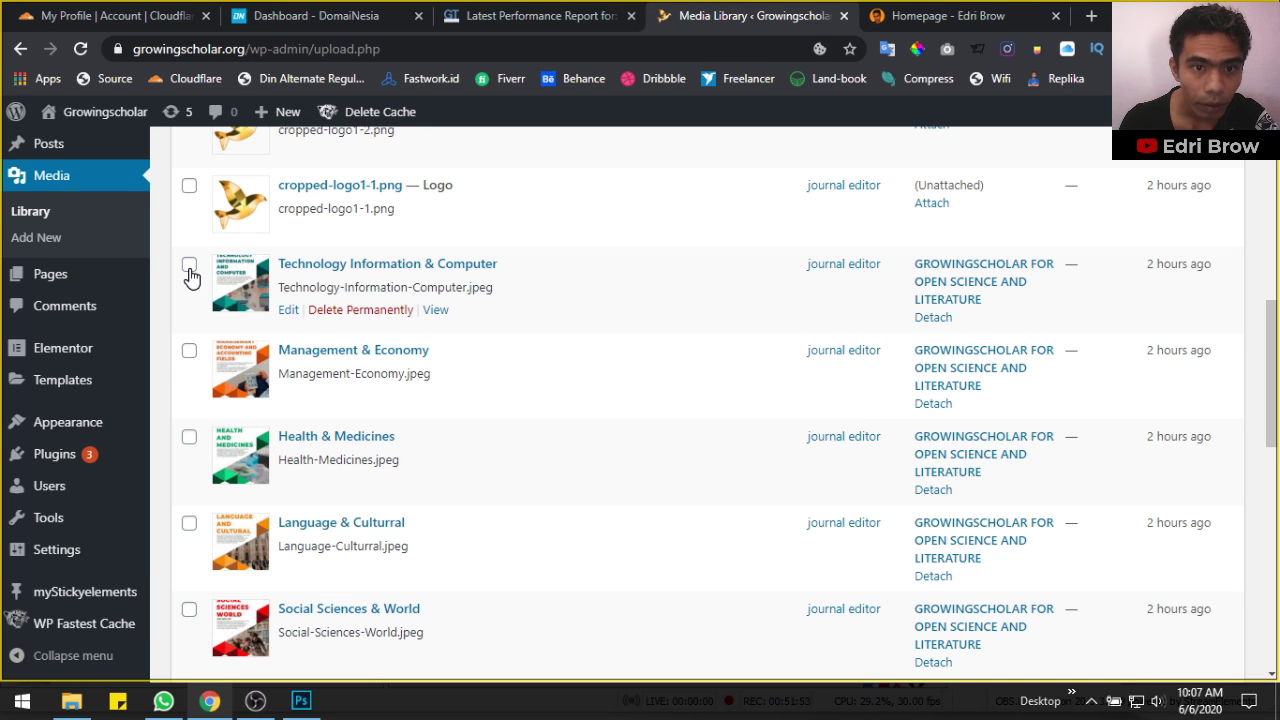
scroll(194, 360, "down", 5)
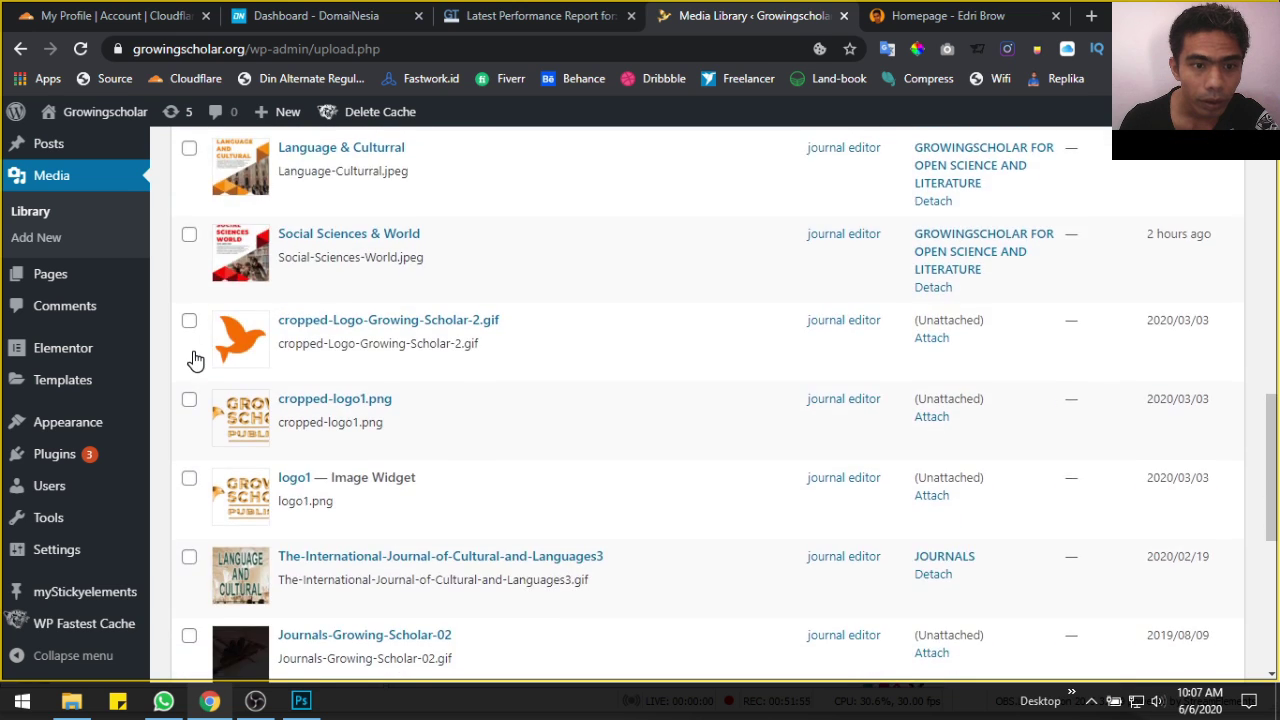
scroll(194, 360, "up", 10)
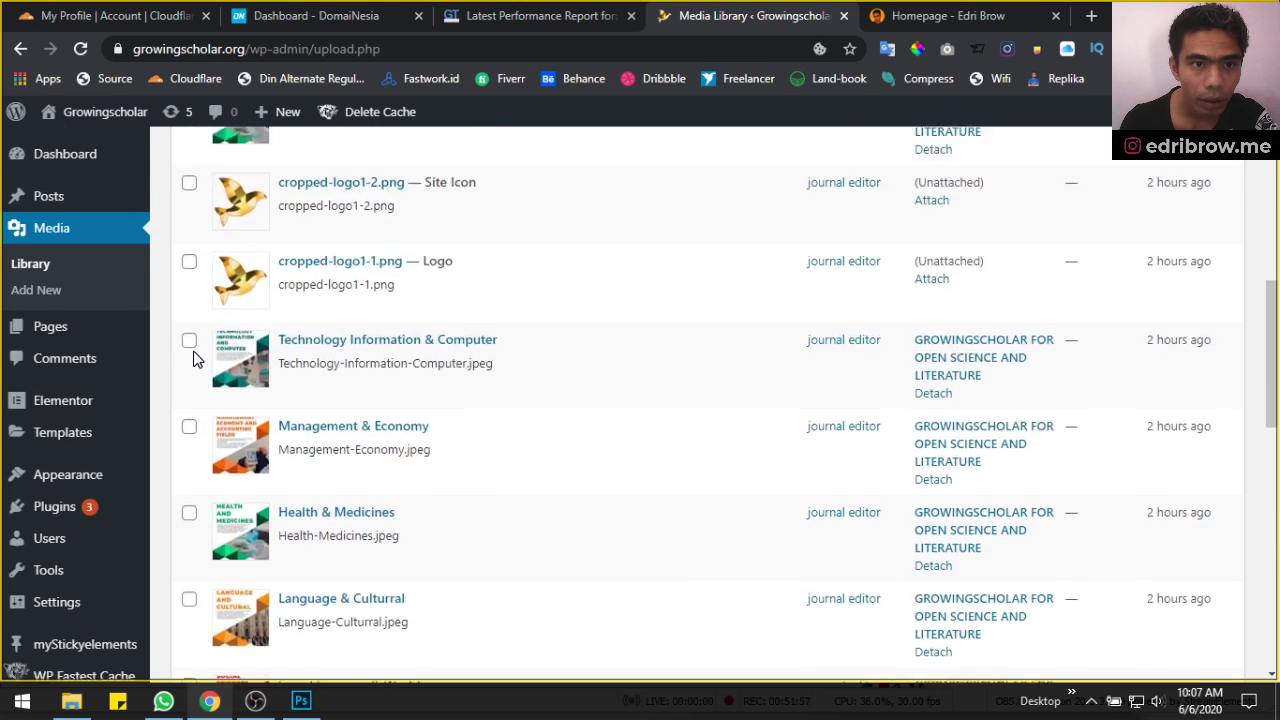
scroll(194, 358, "up", 3)
scroll(214, 408, "down", 1)
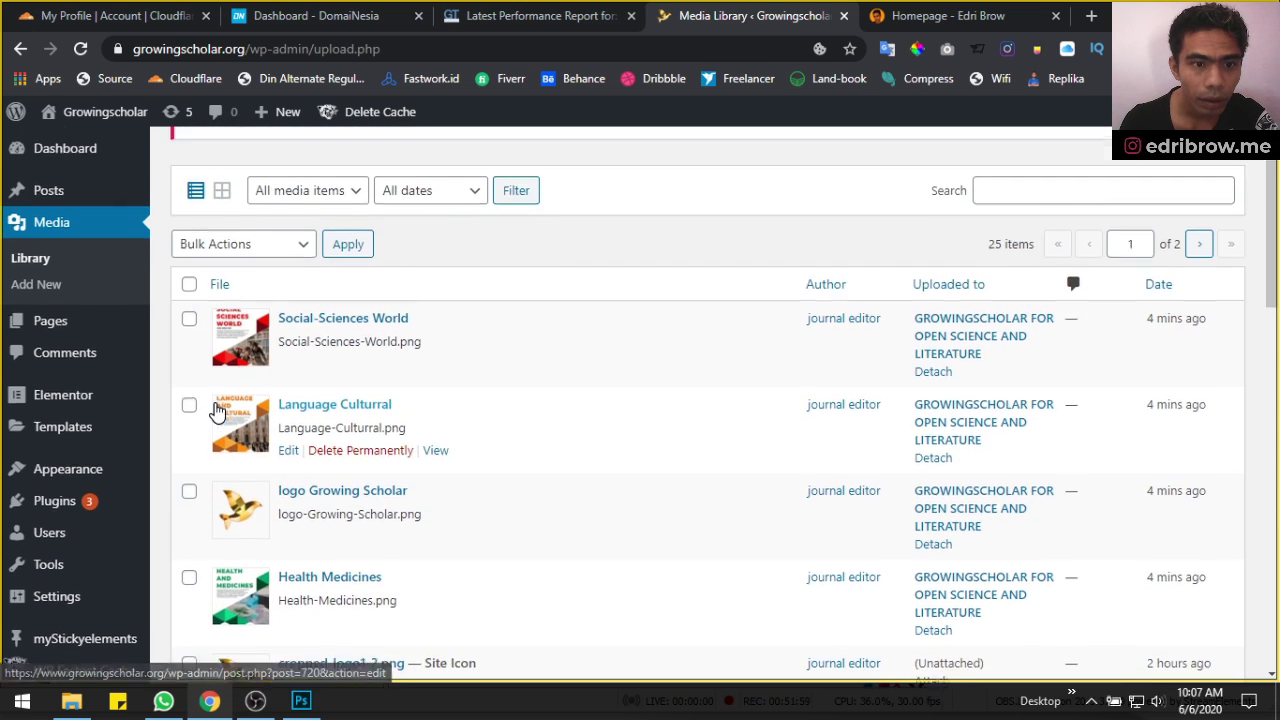
scroll(248, 500, "down", 4)
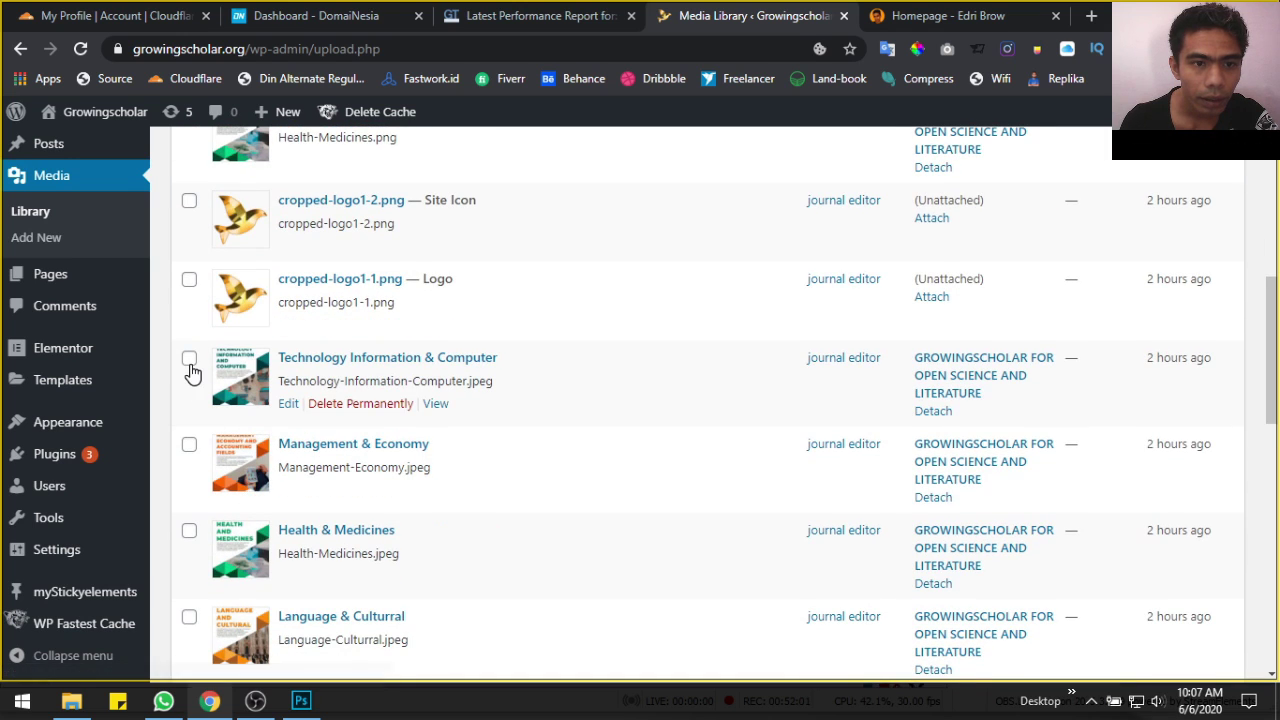
scroll(192, 362, "down", 1)
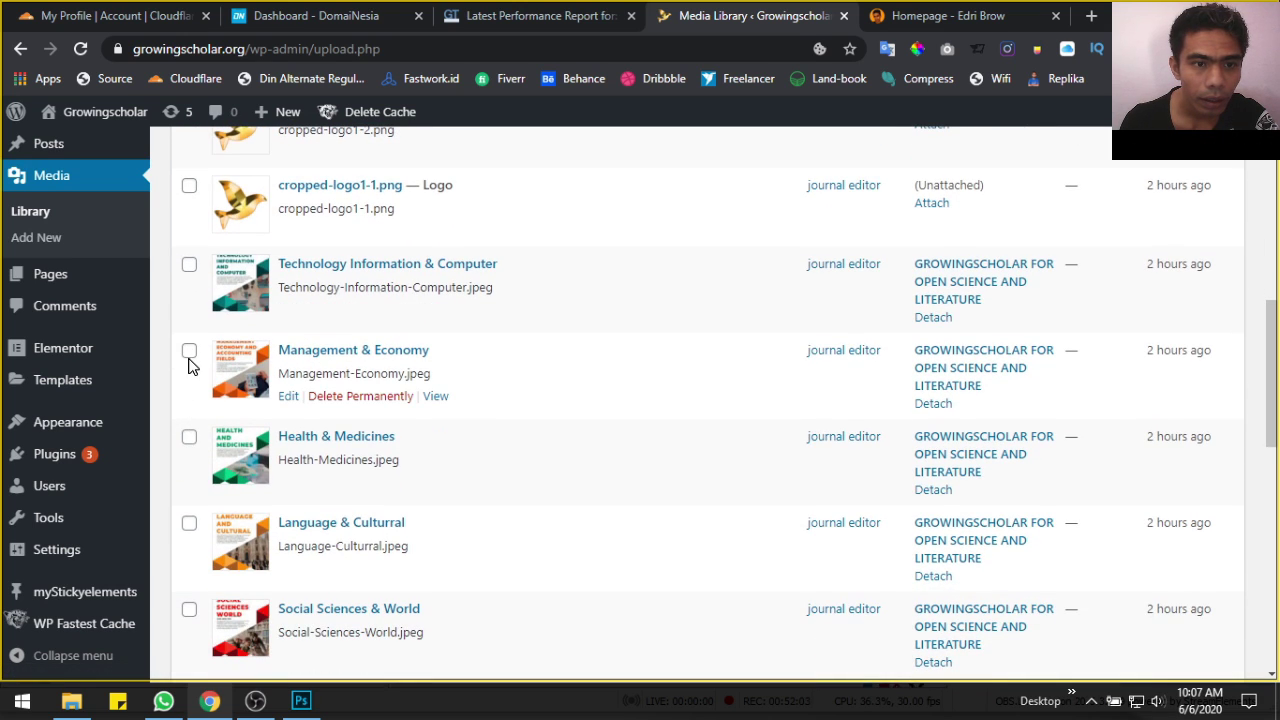
scroll(189, 444, "down", 1)
left_click(189, 431)
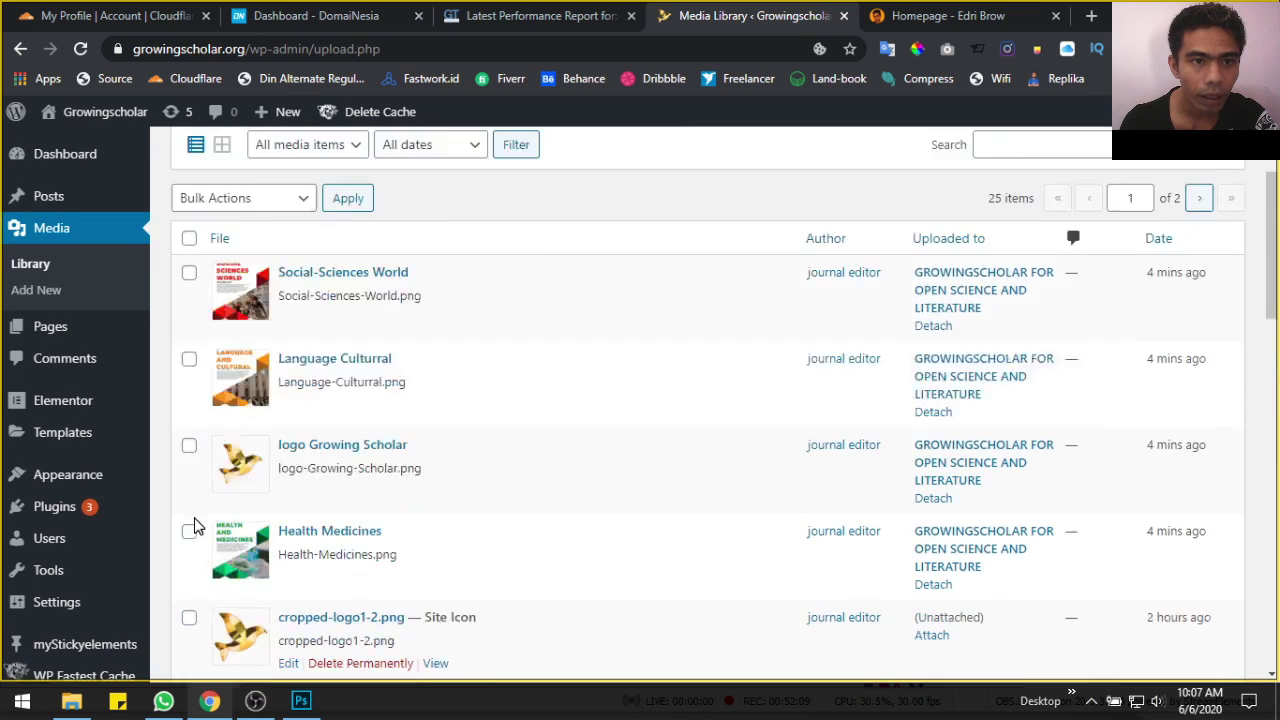
scroll(194, 528, "up", 3)
Permanently delete the checked old JPEG covers using the bulk action
left_click(236, 437)
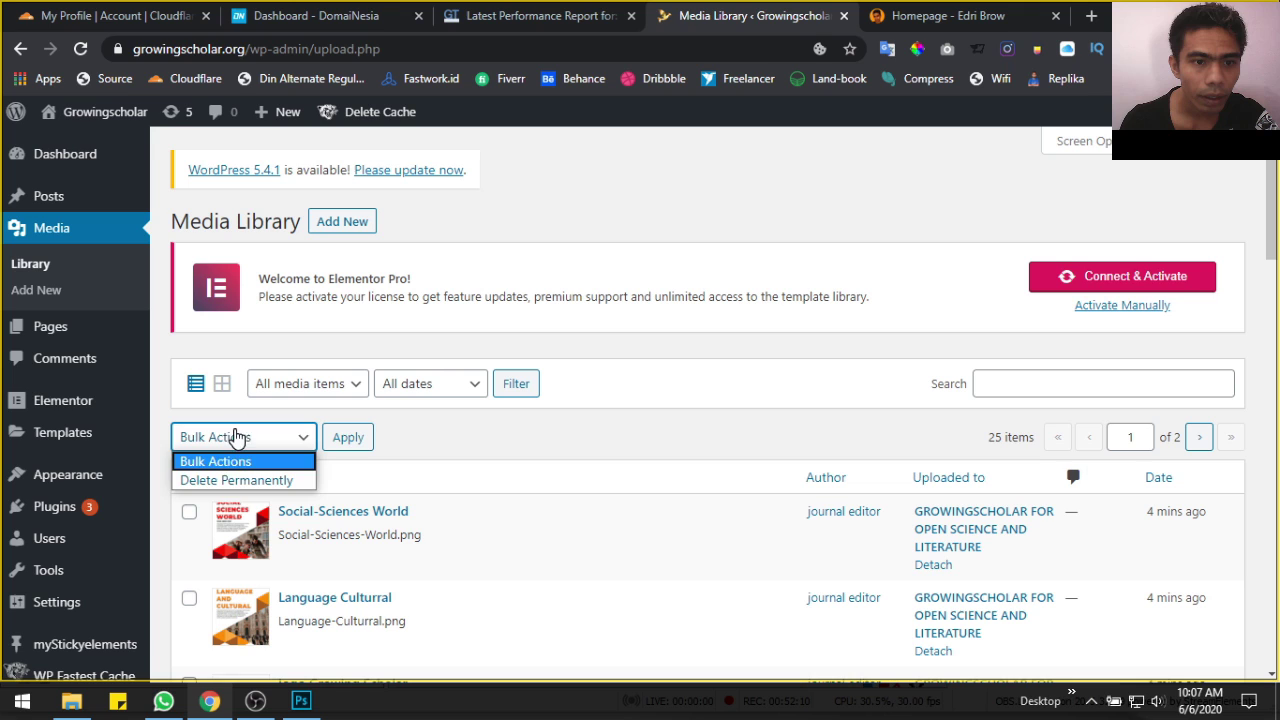
left_click(236, 480)
left_click(360, 445)
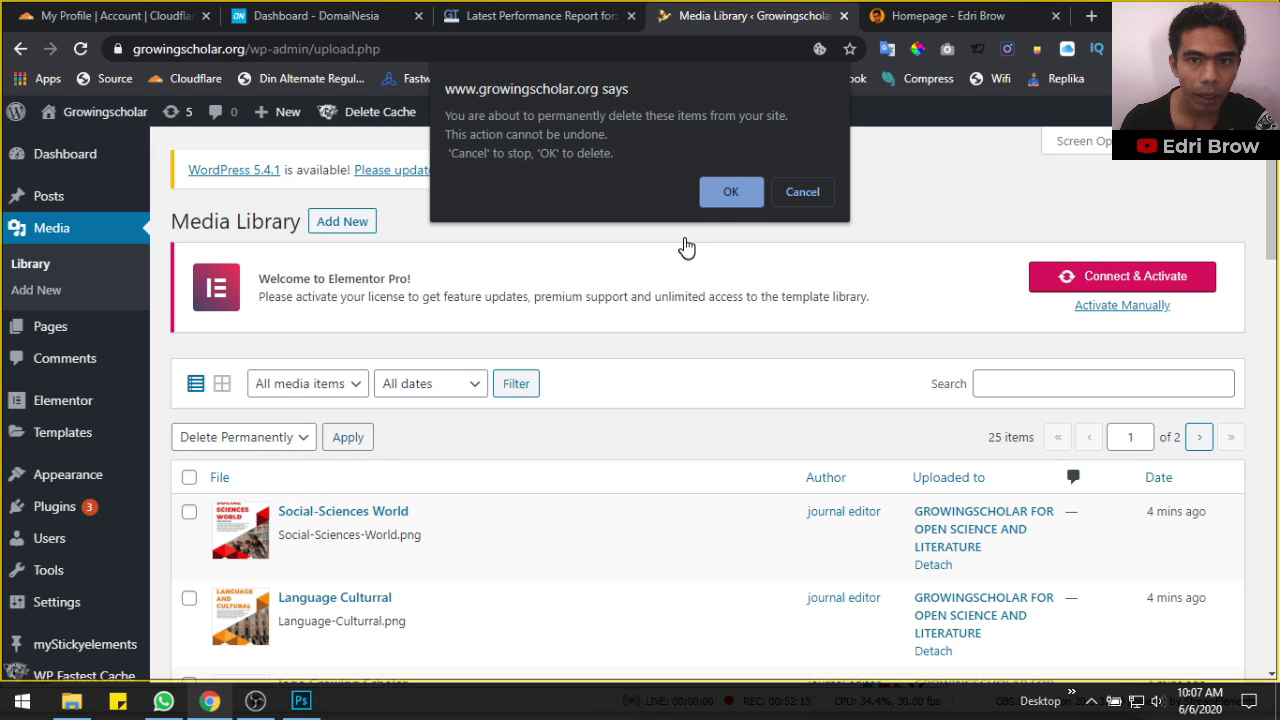
left_click(729, 191)
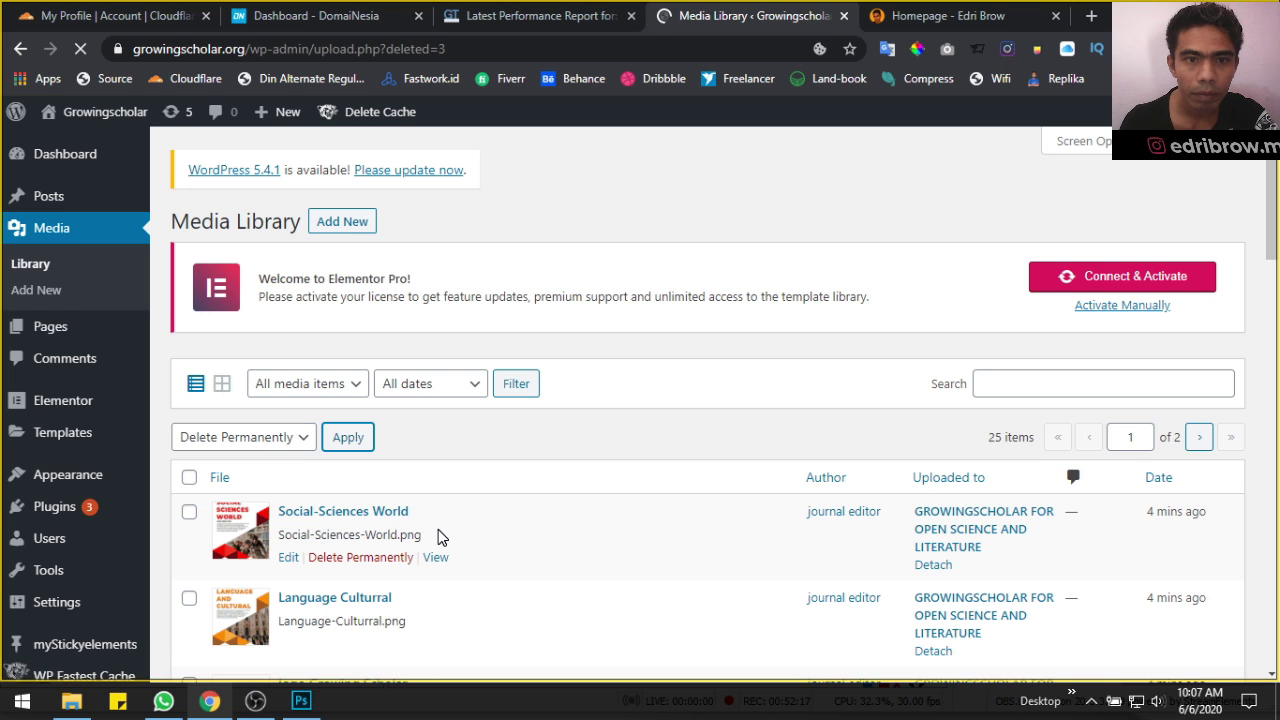
Permanently delete cropped-Logo-Growing-Scholar-2.gif and the logo Growing Scholar image
scroll(440, 537, "down", 10)
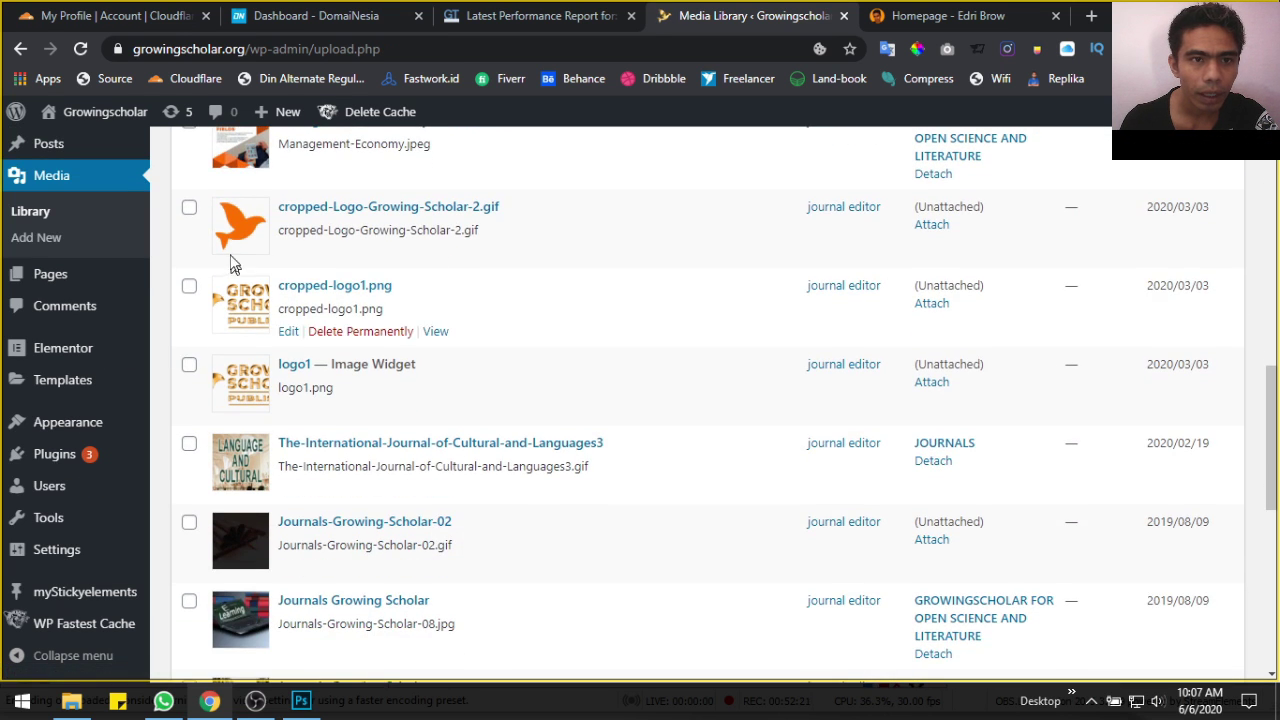
left_click(360, 253)
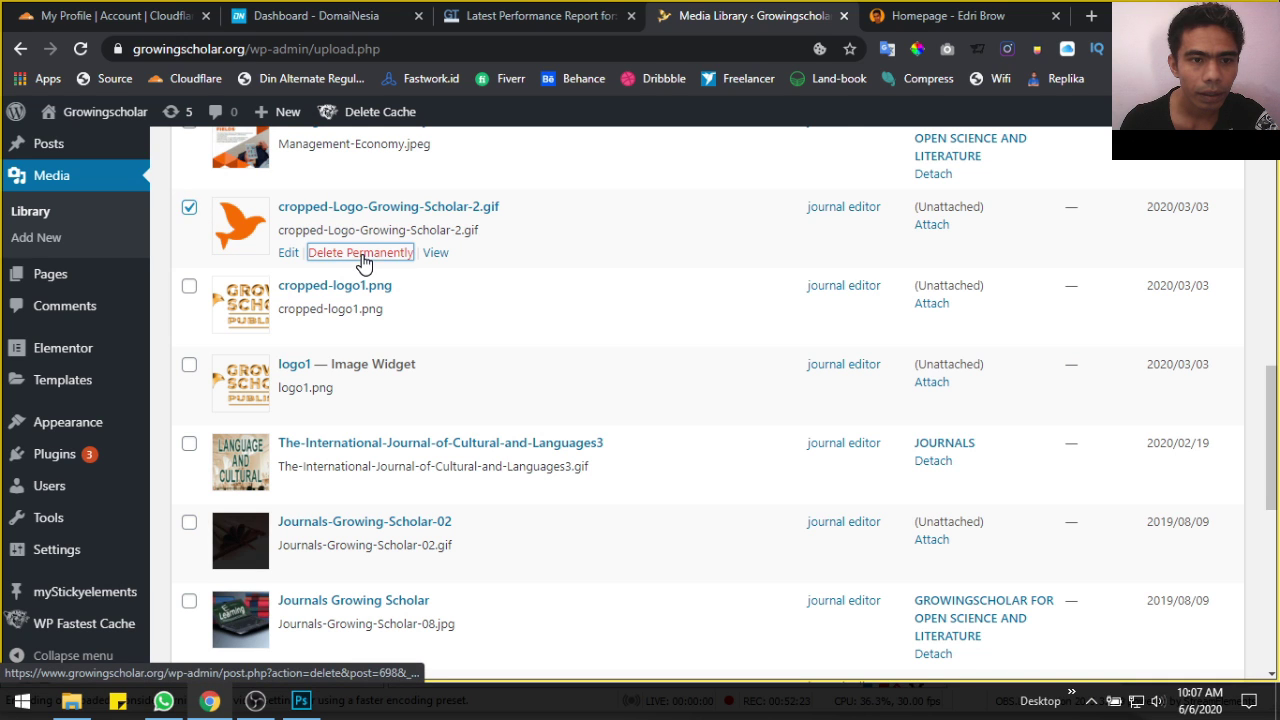
left_click(731, 192)
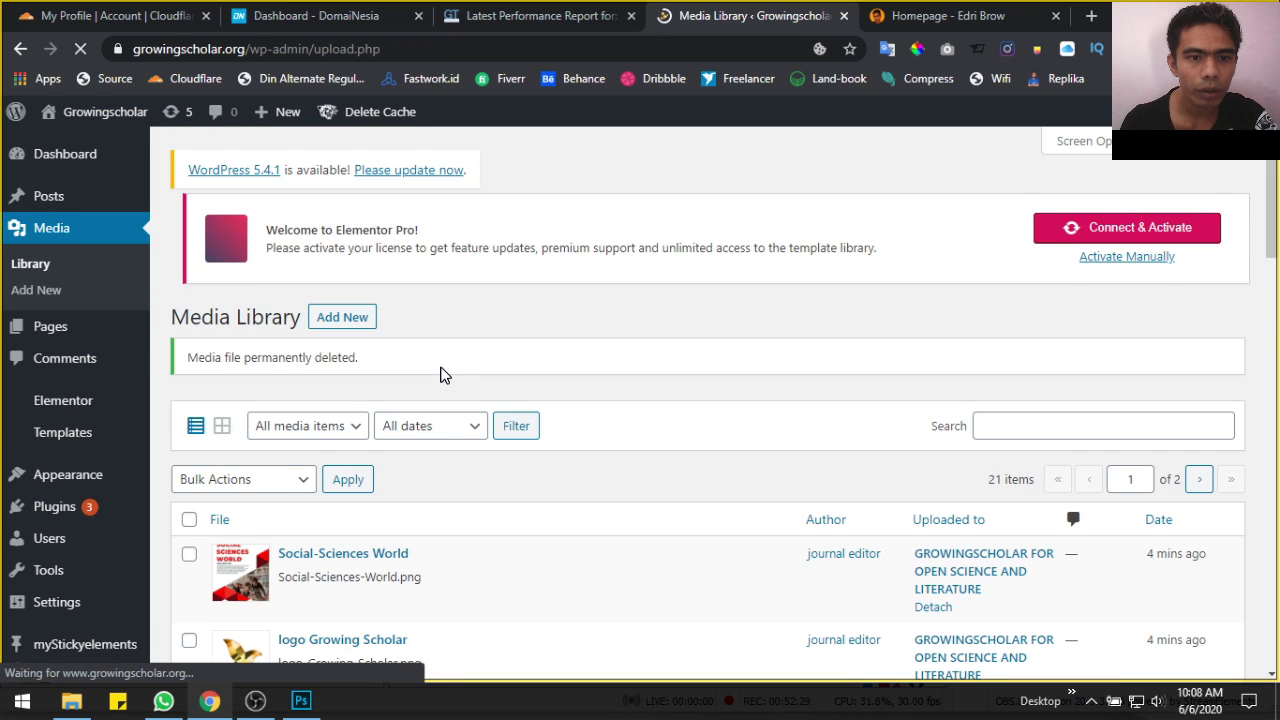
scroll(445, 375, "down", 6)
scroll(445, 375, "down", 4)
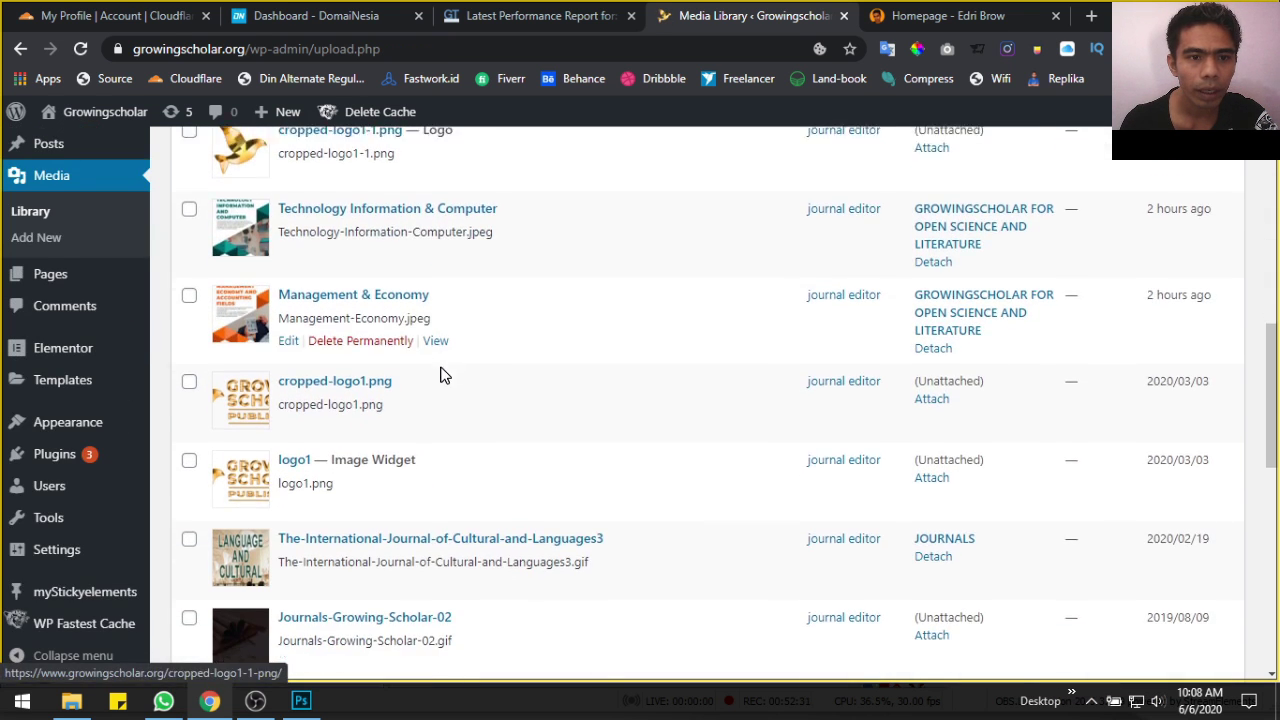
scroll(443, 375, "down", 7)
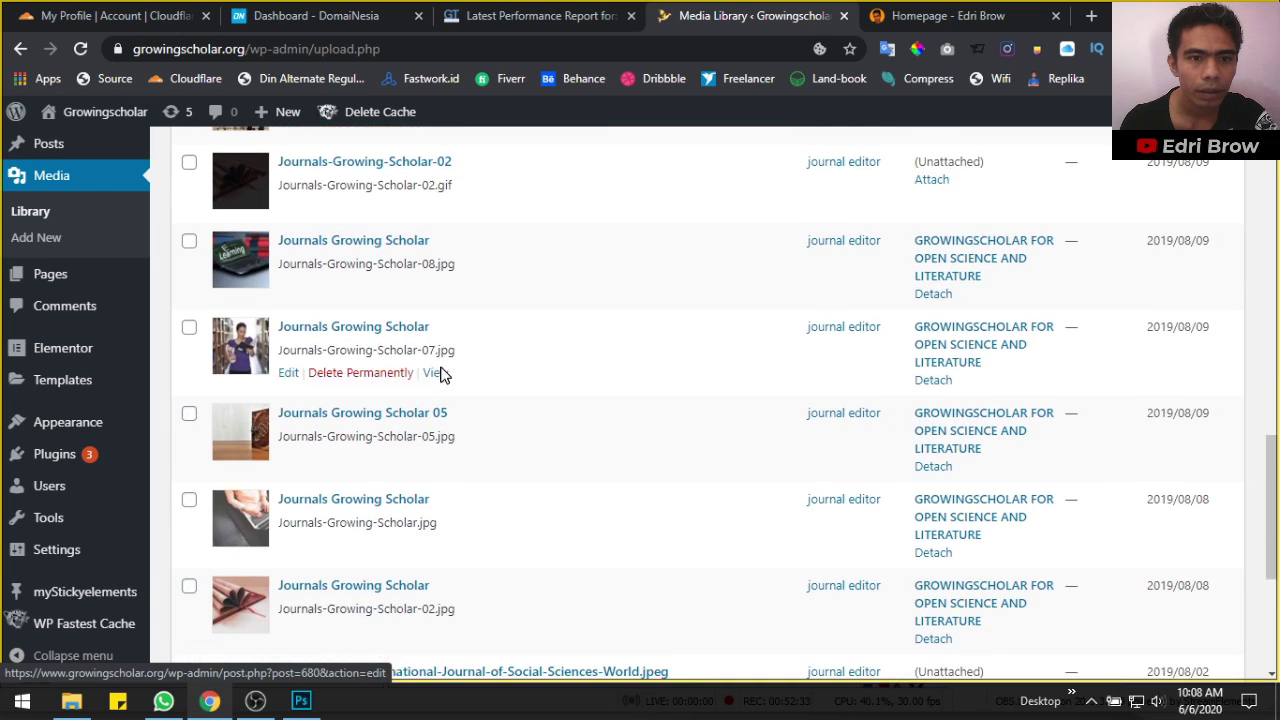
scroll(443, 375, "up", 15)
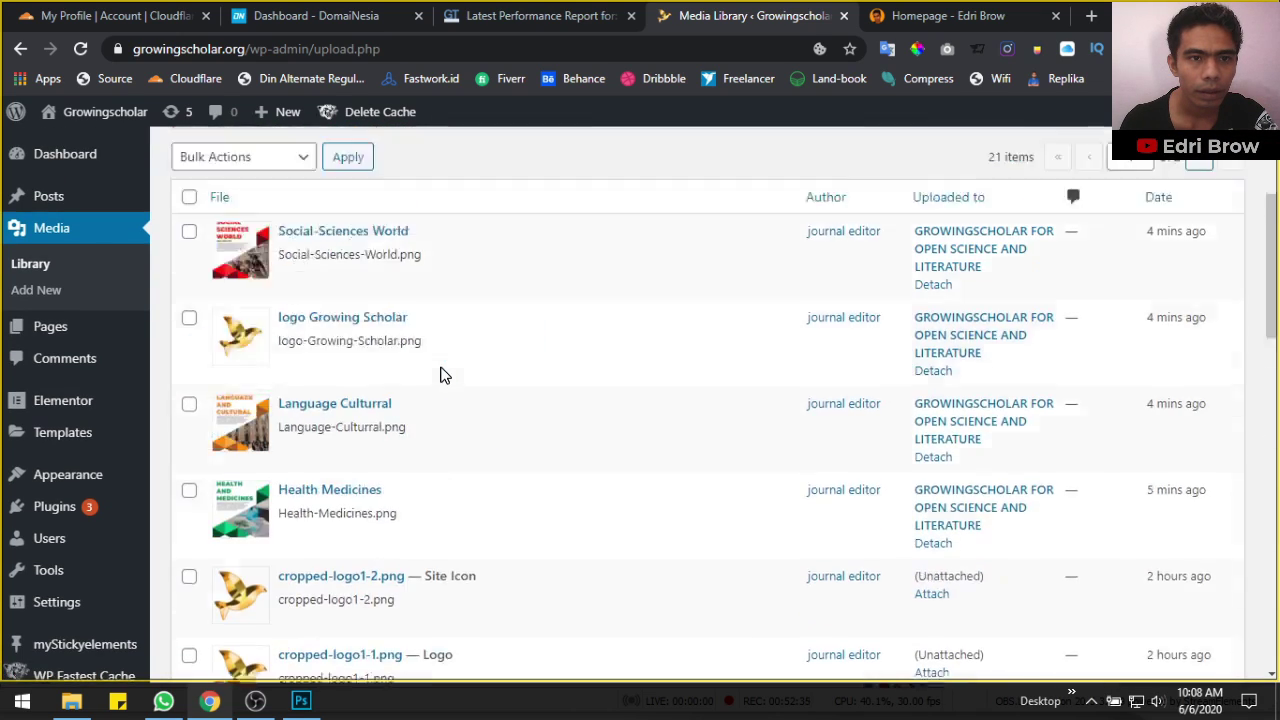
scroll(445, 375, "down", 3)
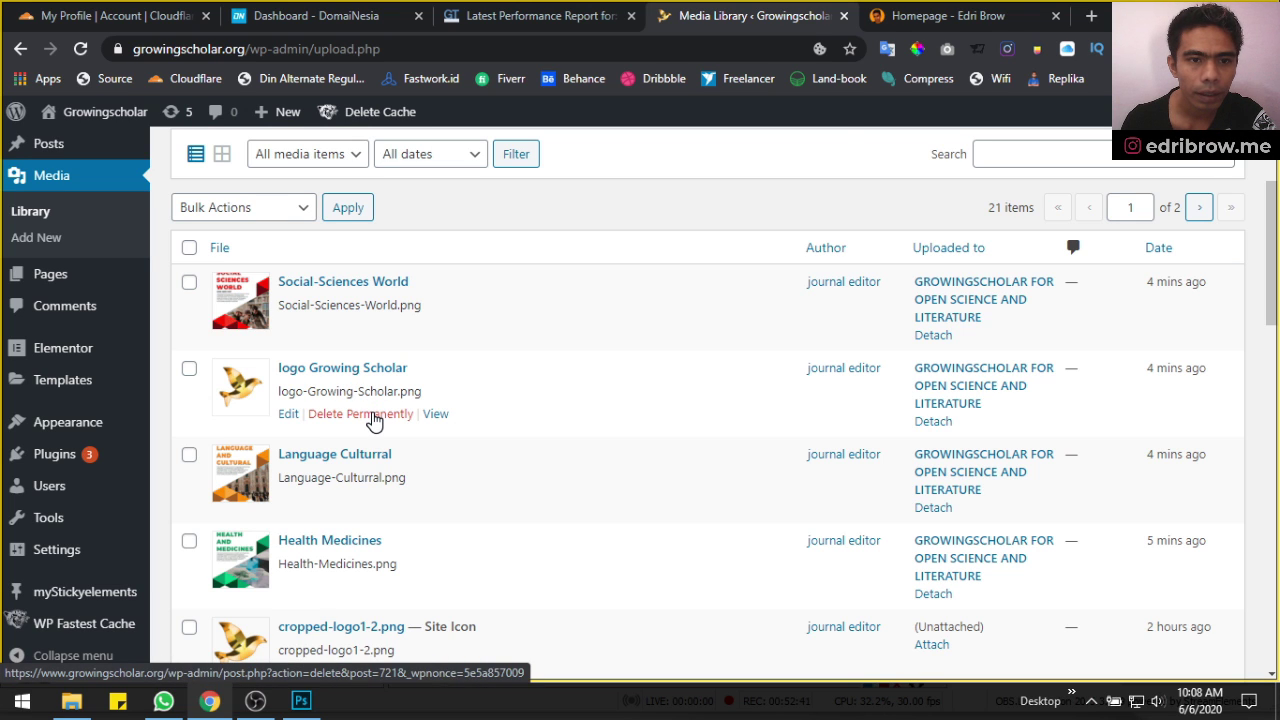
left_click(373, 414)
left_click(722, 197)
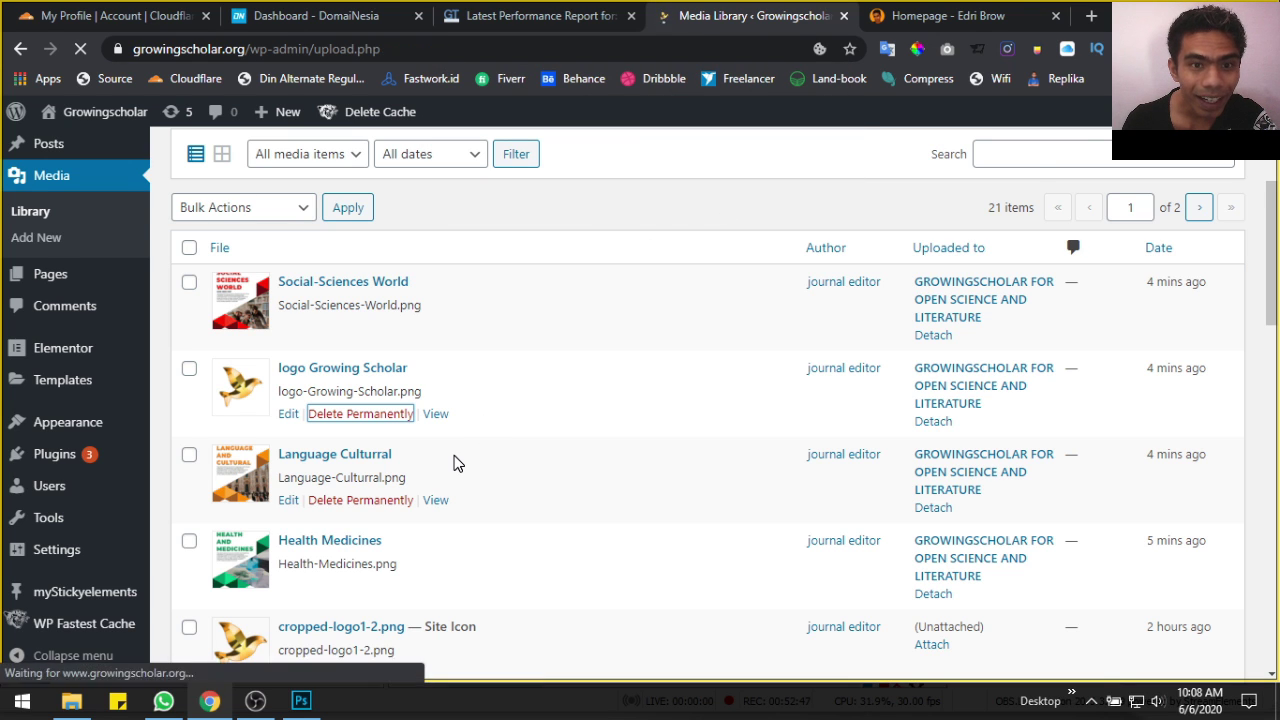
Permanently delete the cropped-logo1-2.png site icon and the old cropped-logo1-1.png
scroll(455, 463, "down", 3)
scroll(455, 463, "down", 1)
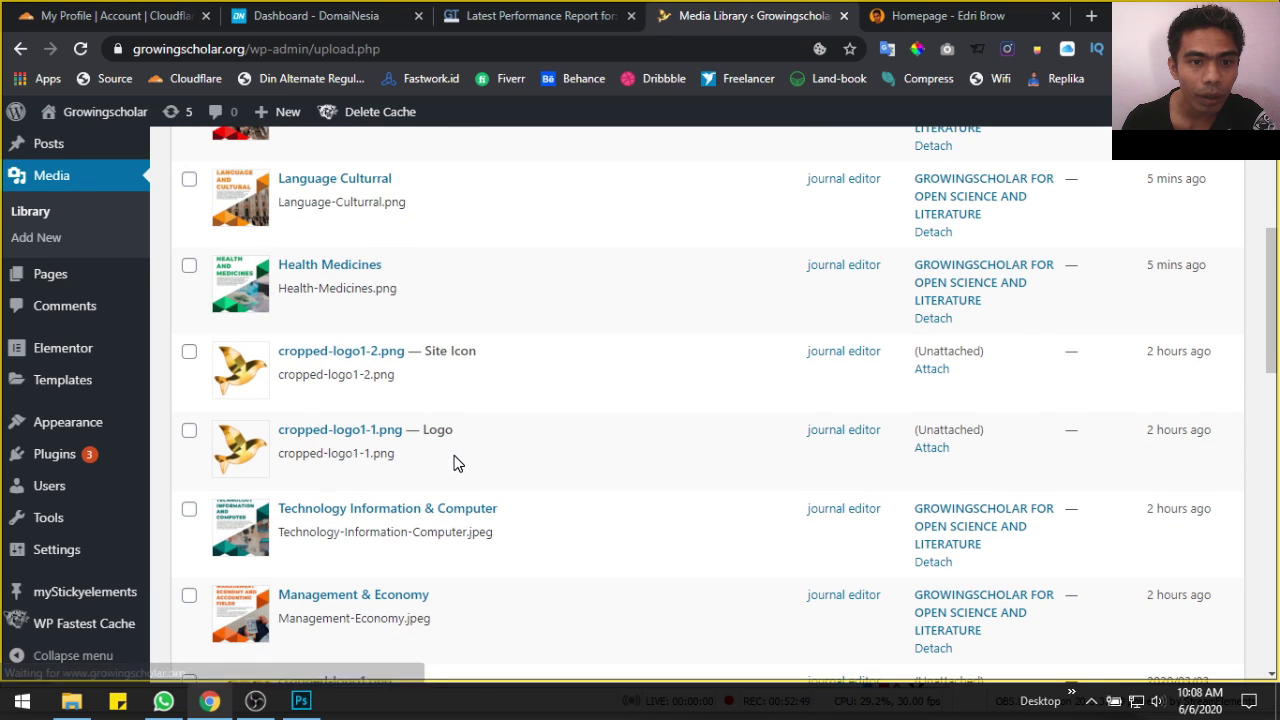
left_click(363, 399)
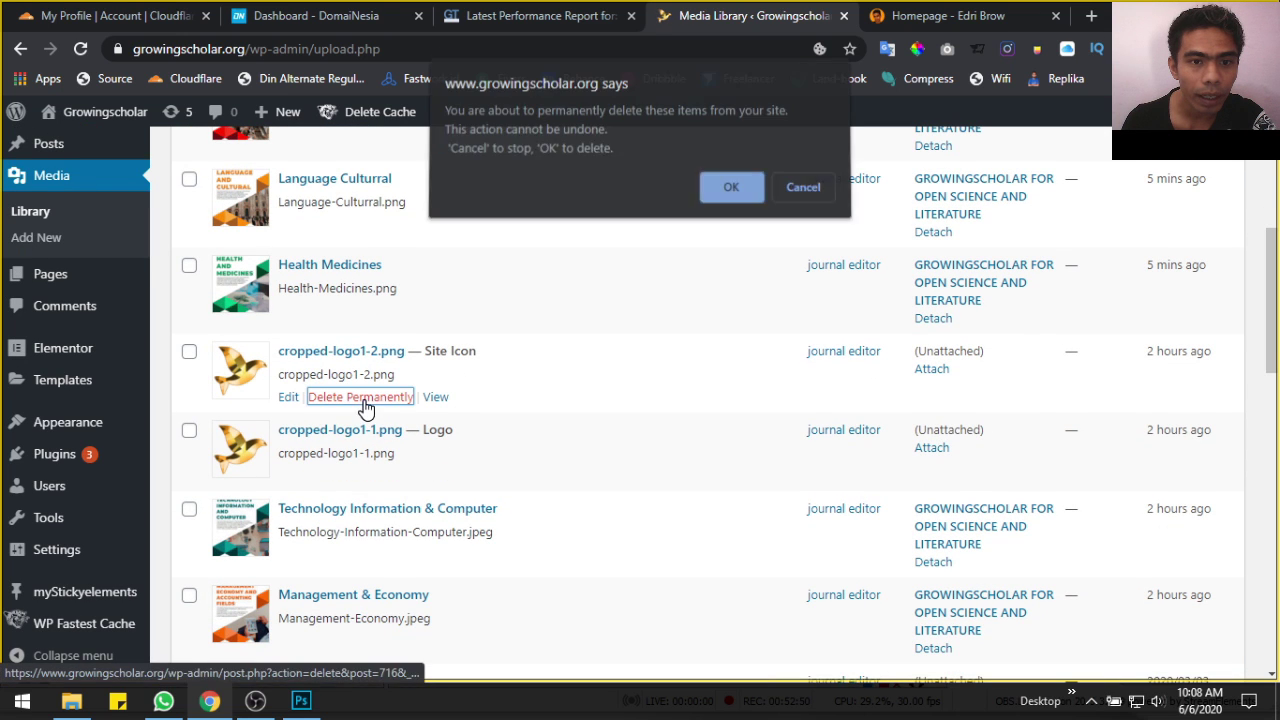
left_click(743, 193)
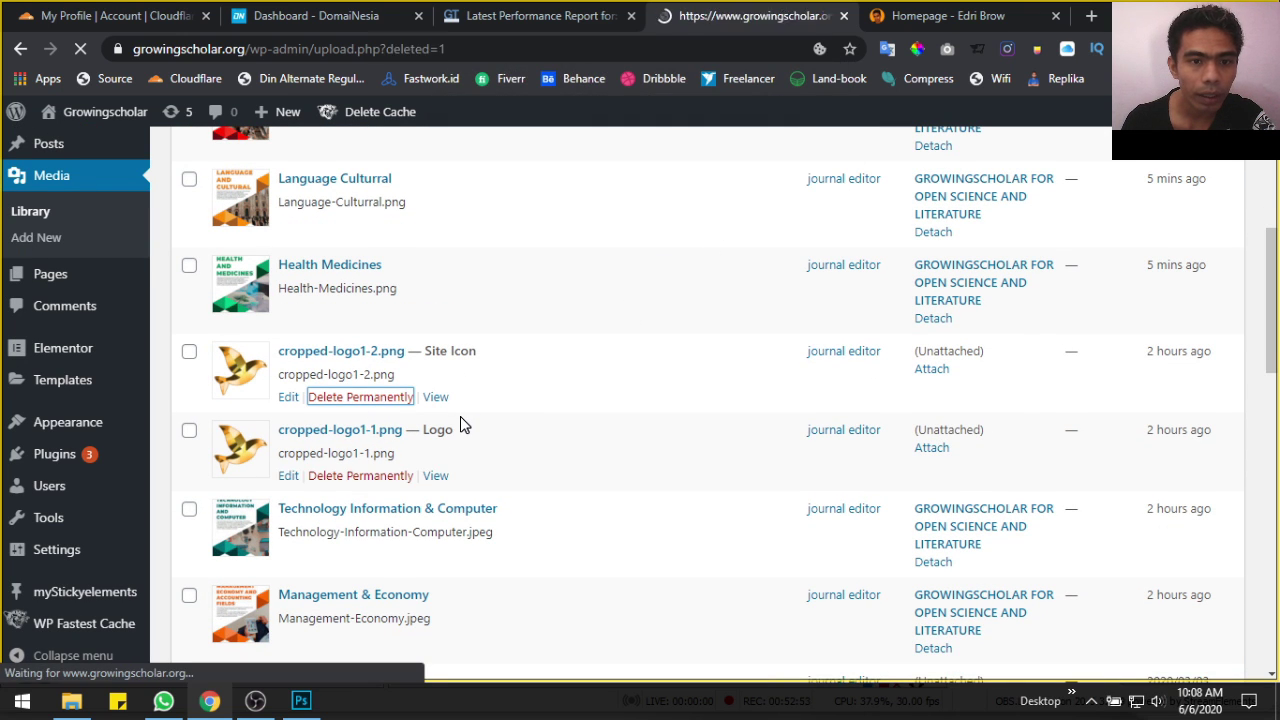
scroll(460, 416, "down", 3)
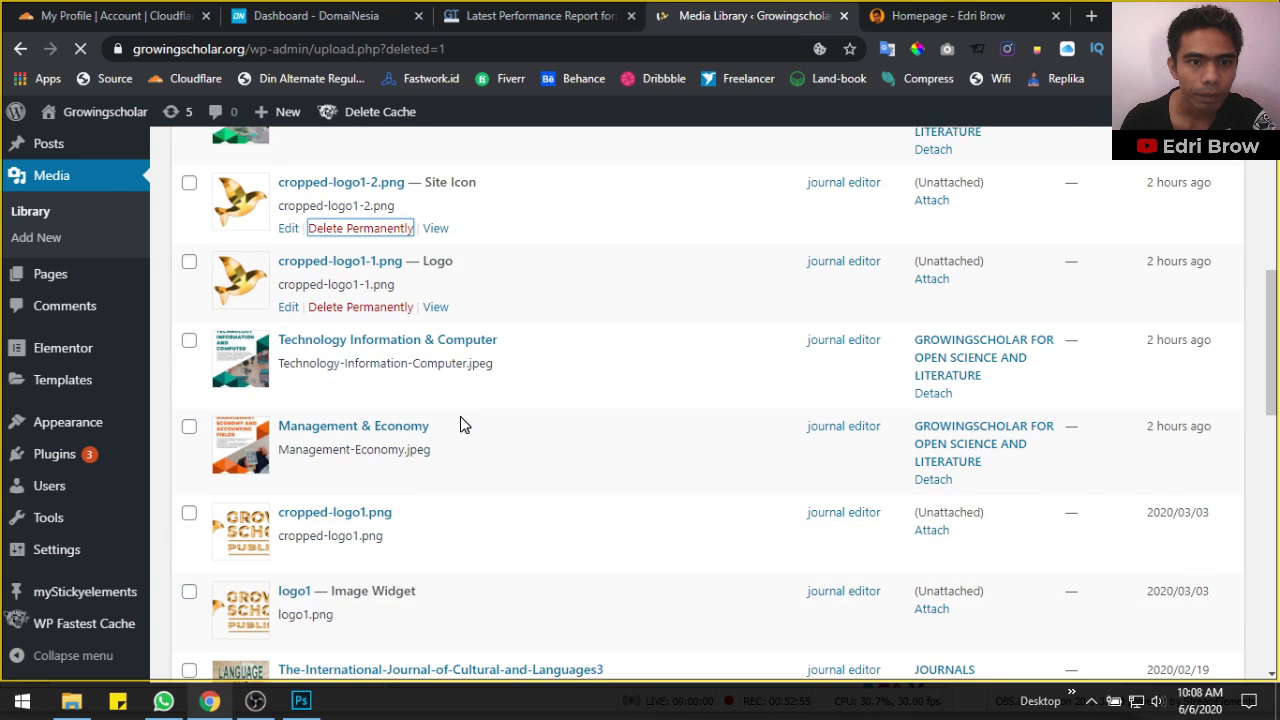
scroll(427, 423, "down", 4)
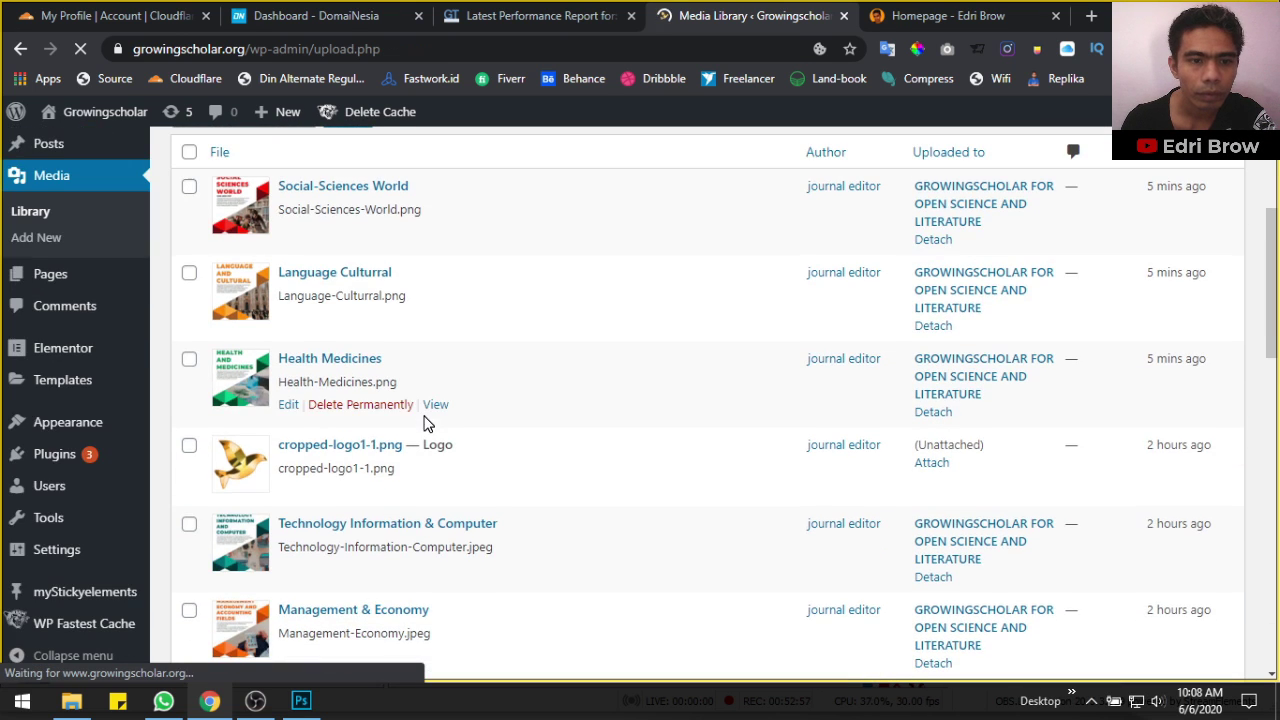
left_click(346, 491)
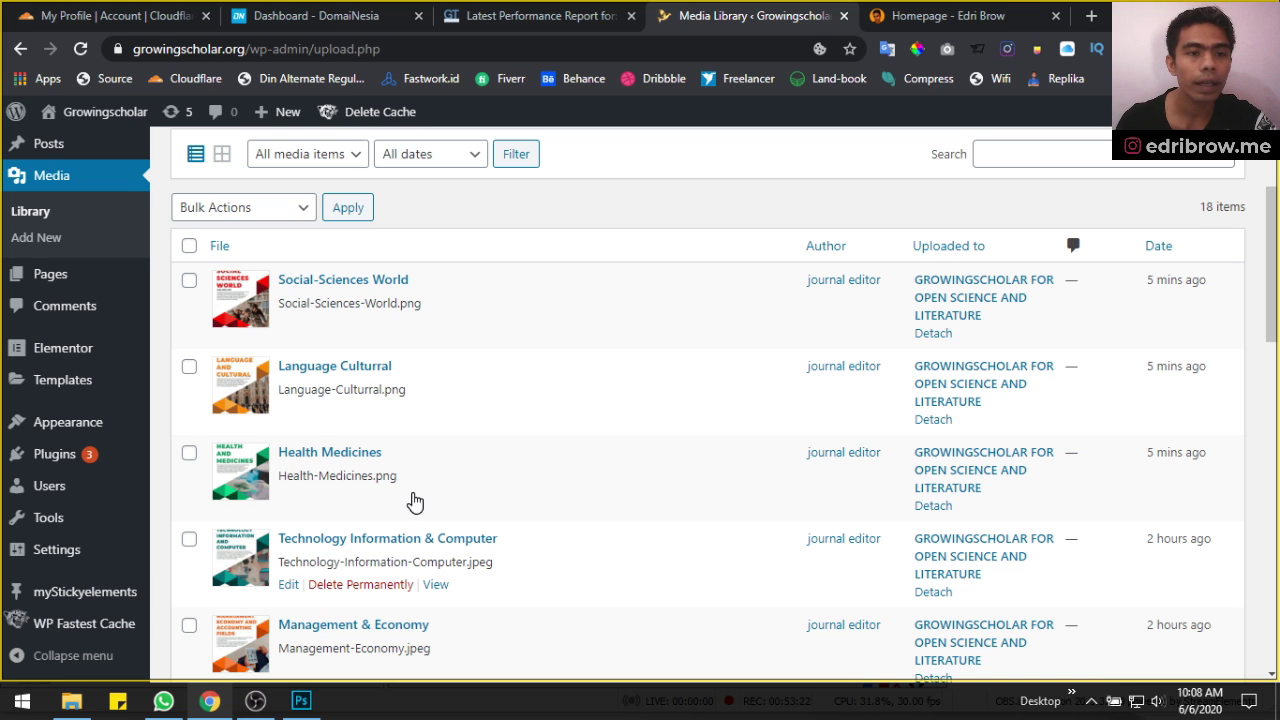
In Customize > Site Identity, upload the 90 × 90 gold bird image as the site logo
mouse_move(50, 432)
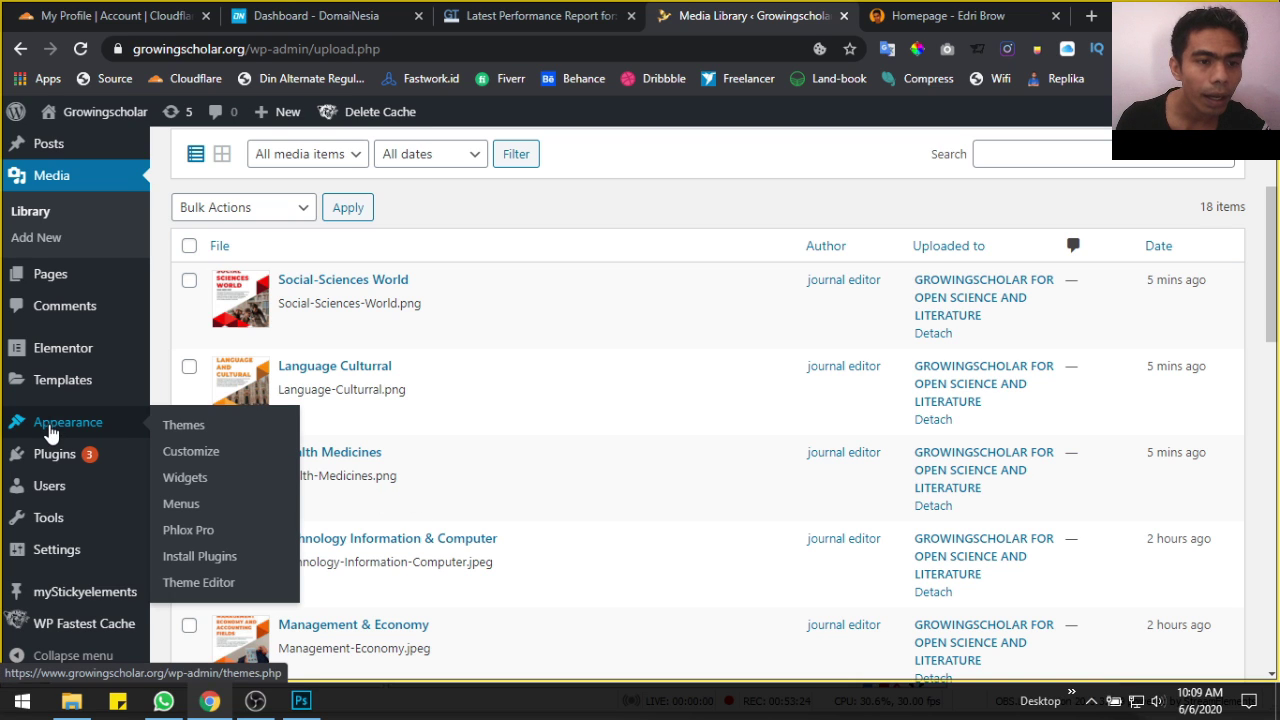
left_click(177, 455)
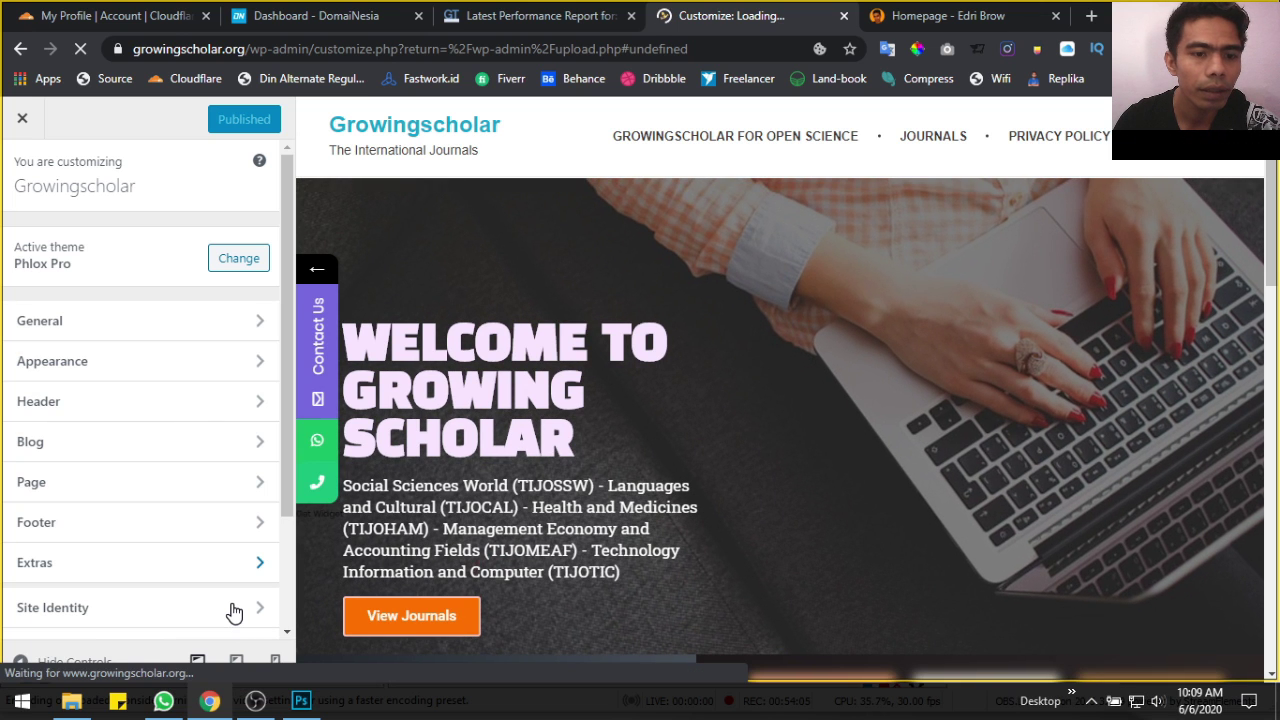
left_click(232, 612)
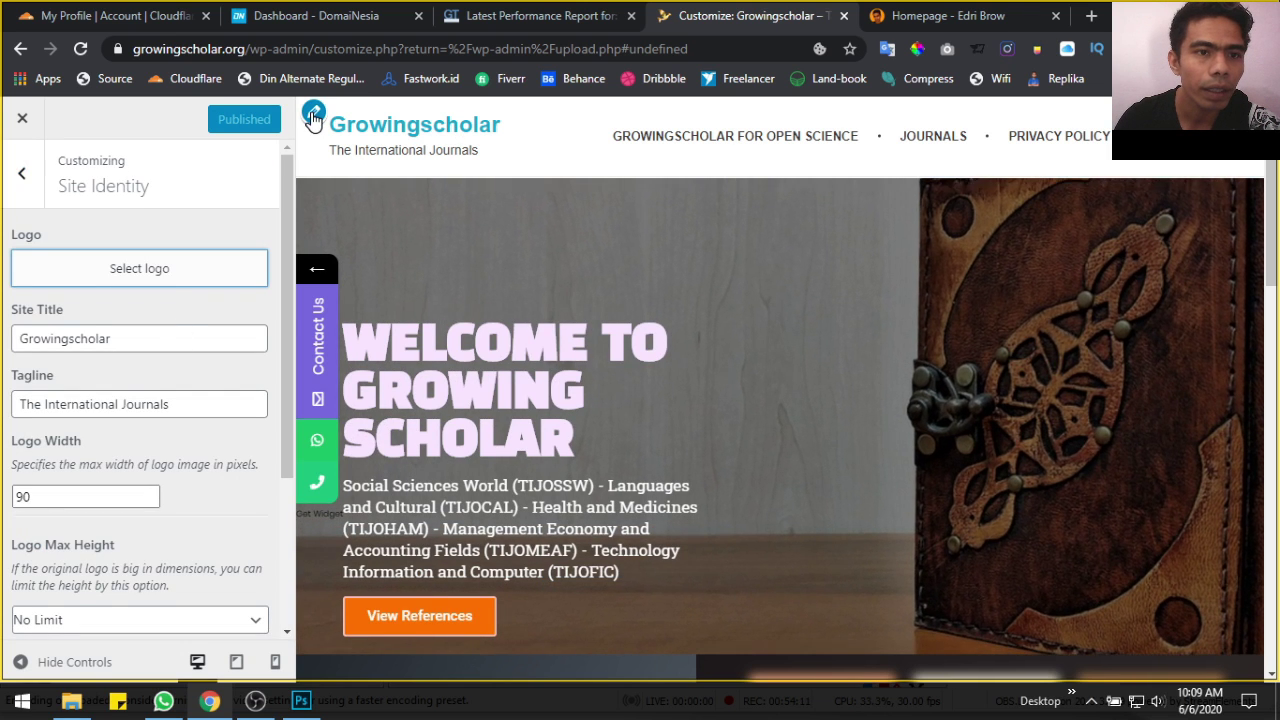
left_click(175, 277)
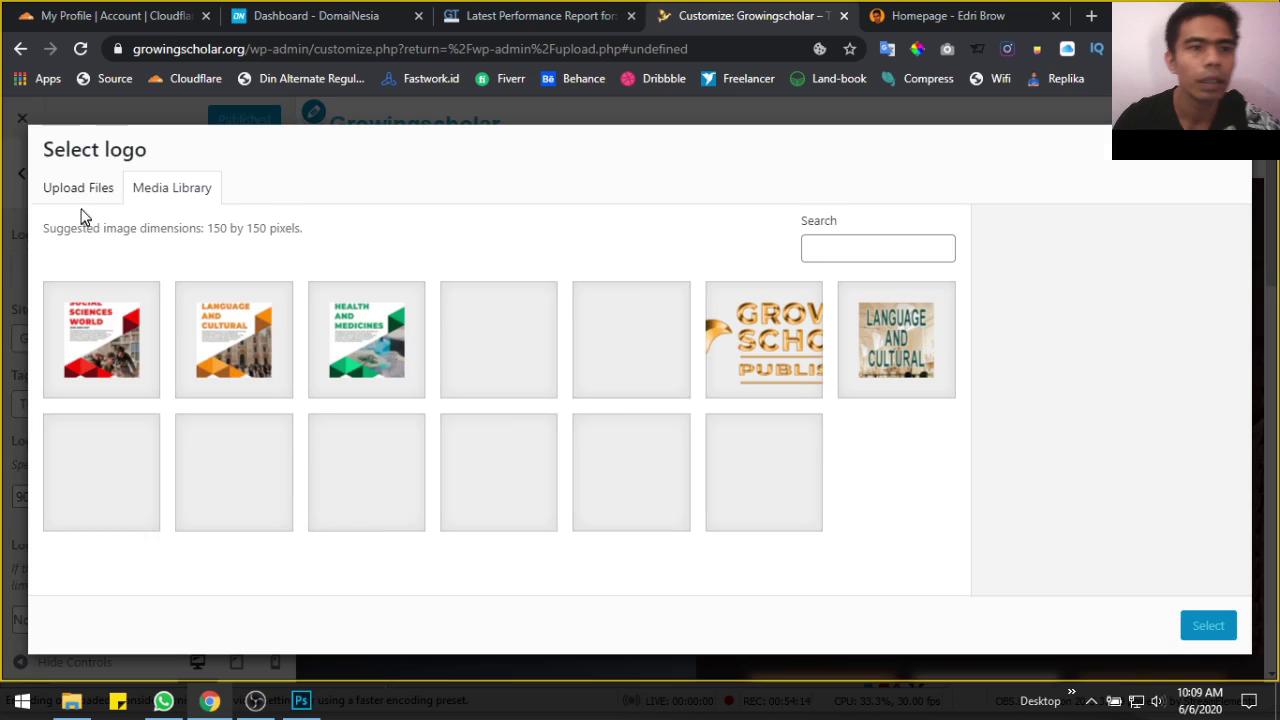
left_click(119, 196)
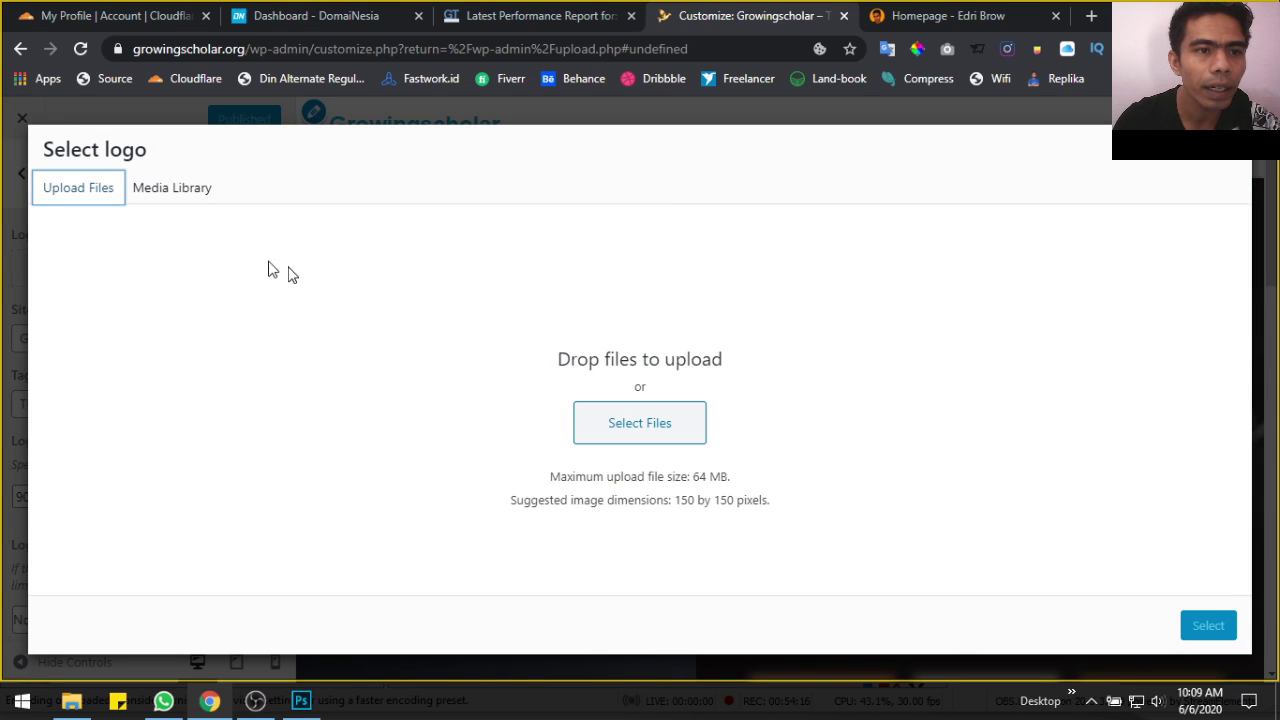
left_click(624, 430)
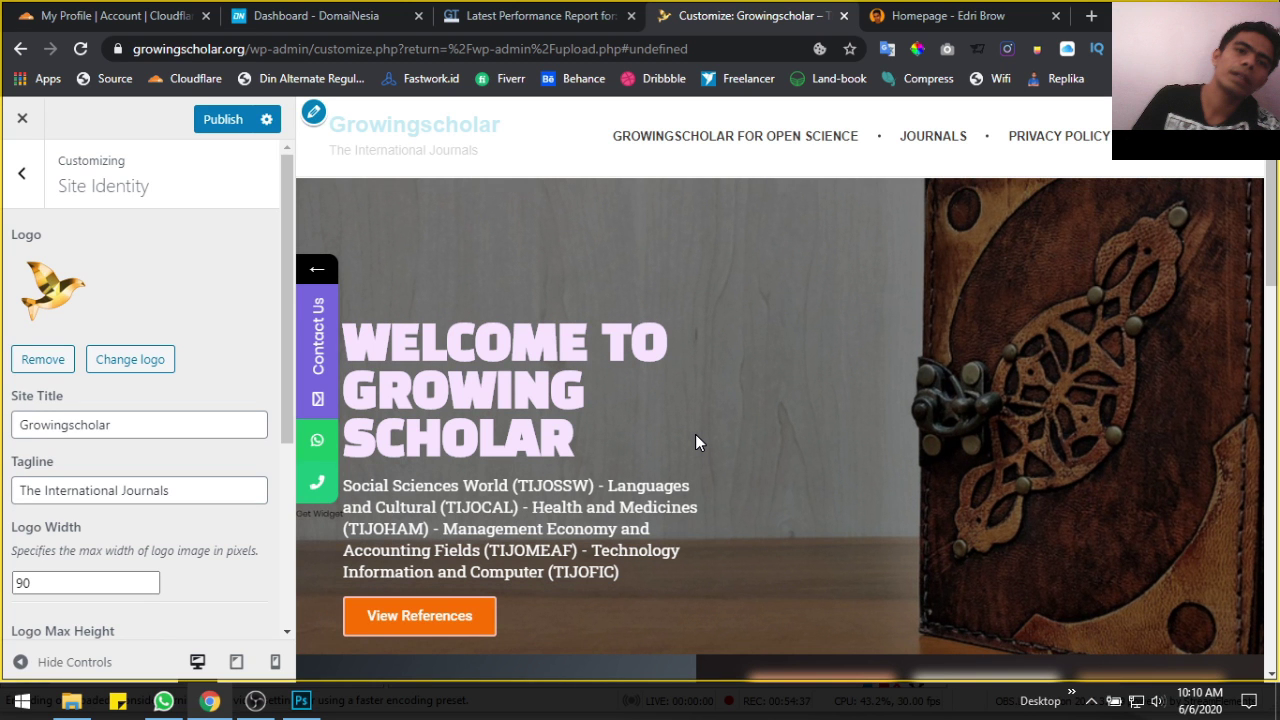
scroll(163, 409, "down", 3)
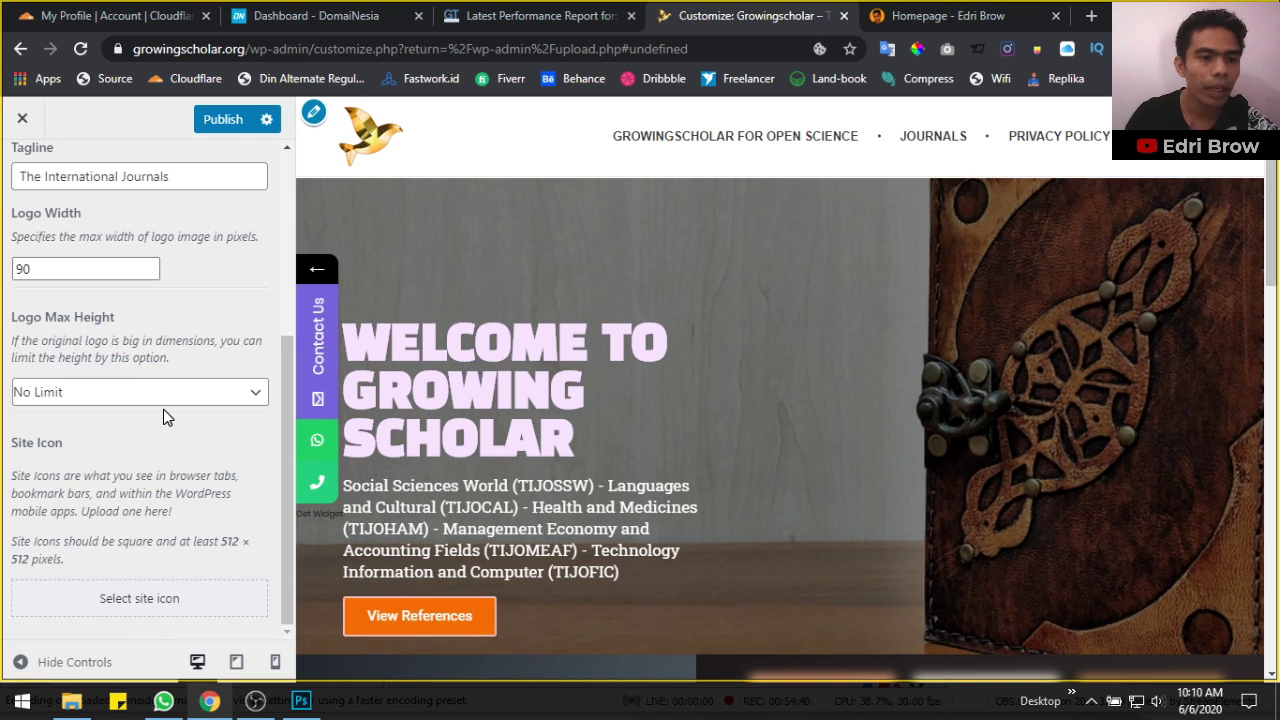
Crop the gold bird logo into the site icon, publish, and close the Customizer
left_click(169, 598)
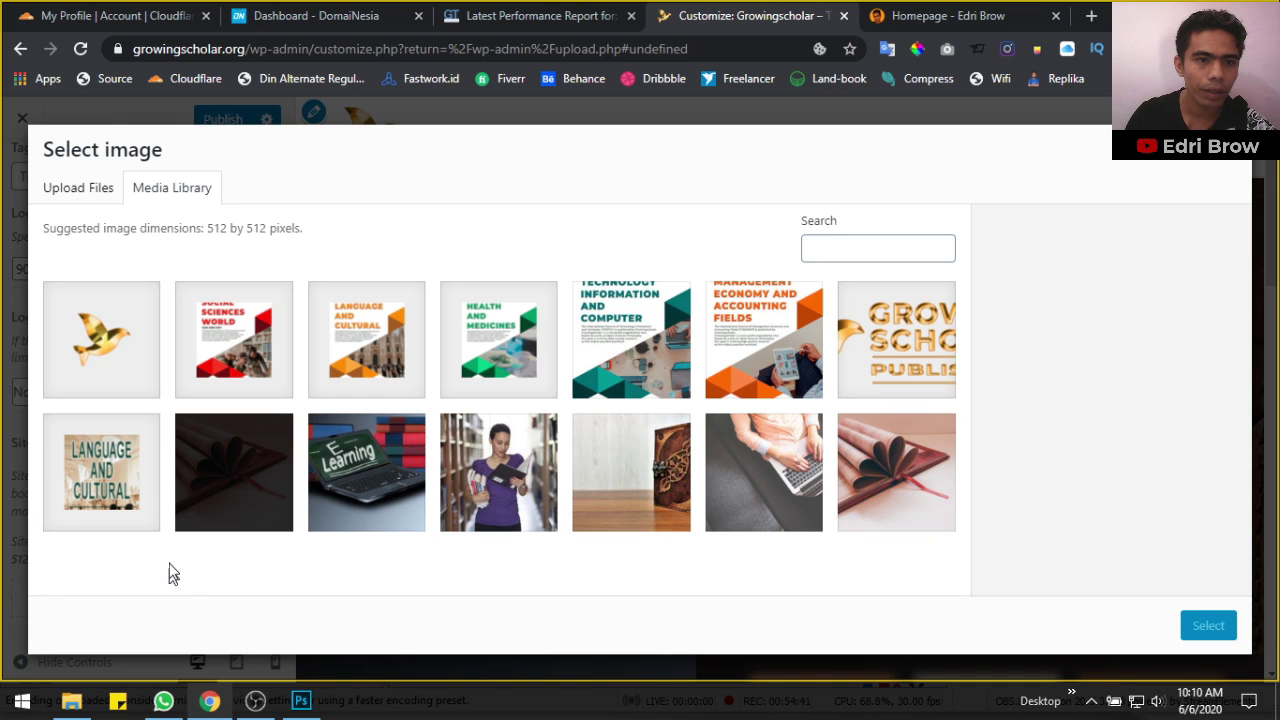
left_click(100, 340)
left_click(1203, 628)
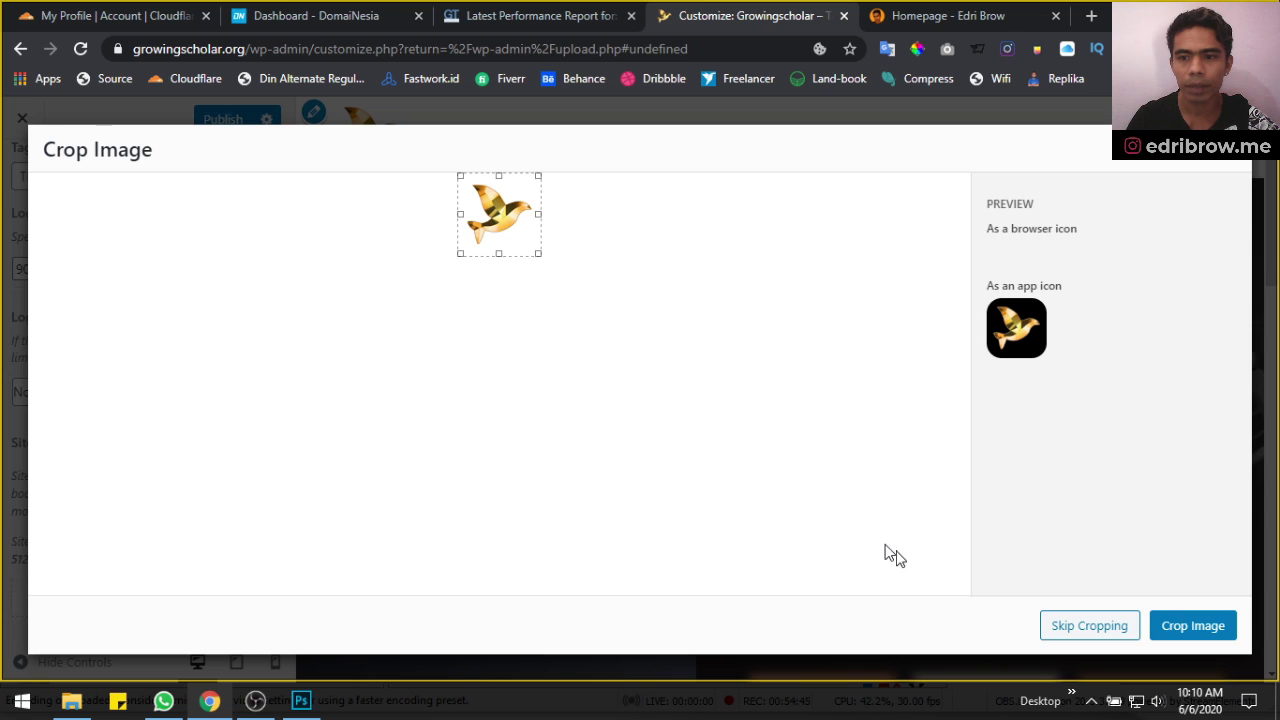
left_click(1205, 626)
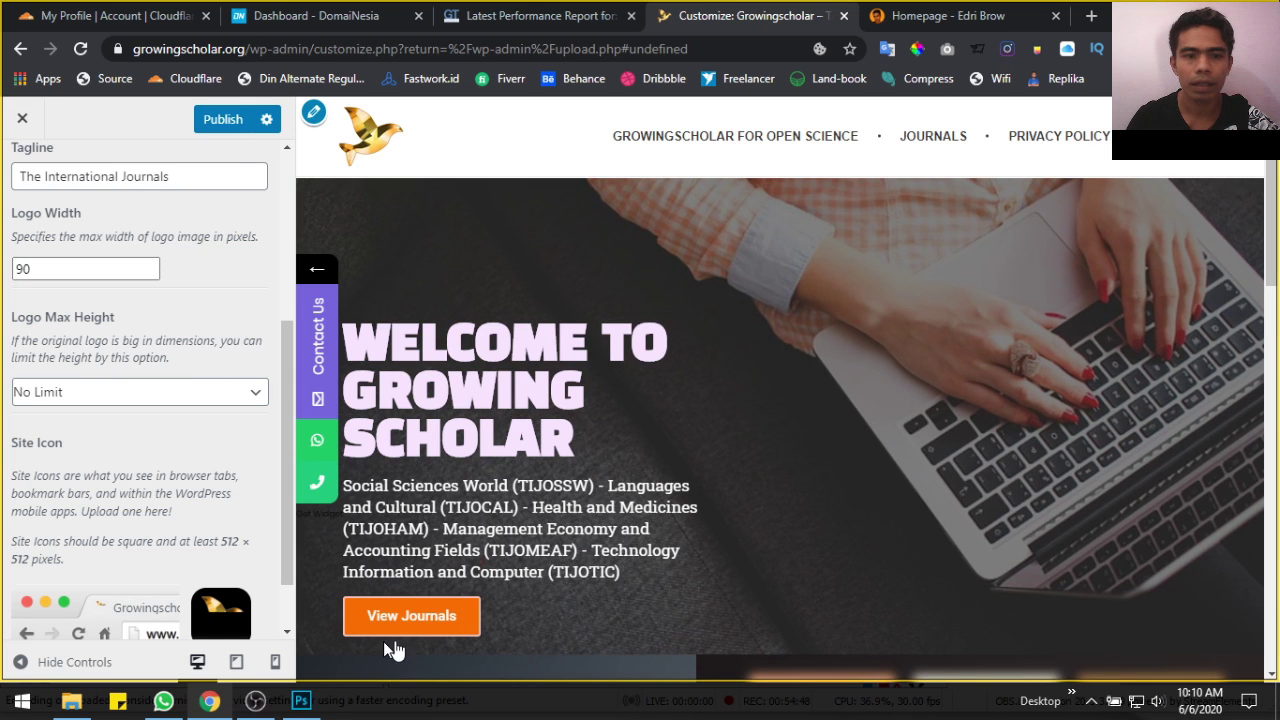
left_click(222, 128)
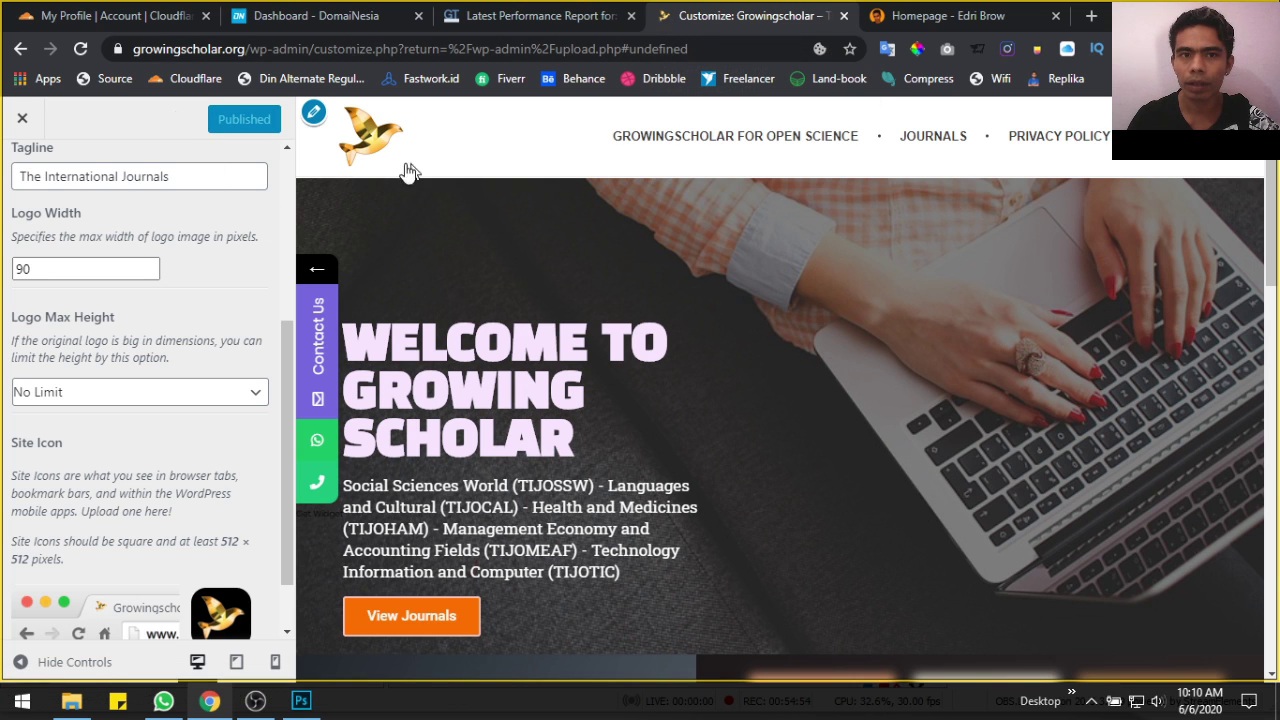
left_click(22, 118)
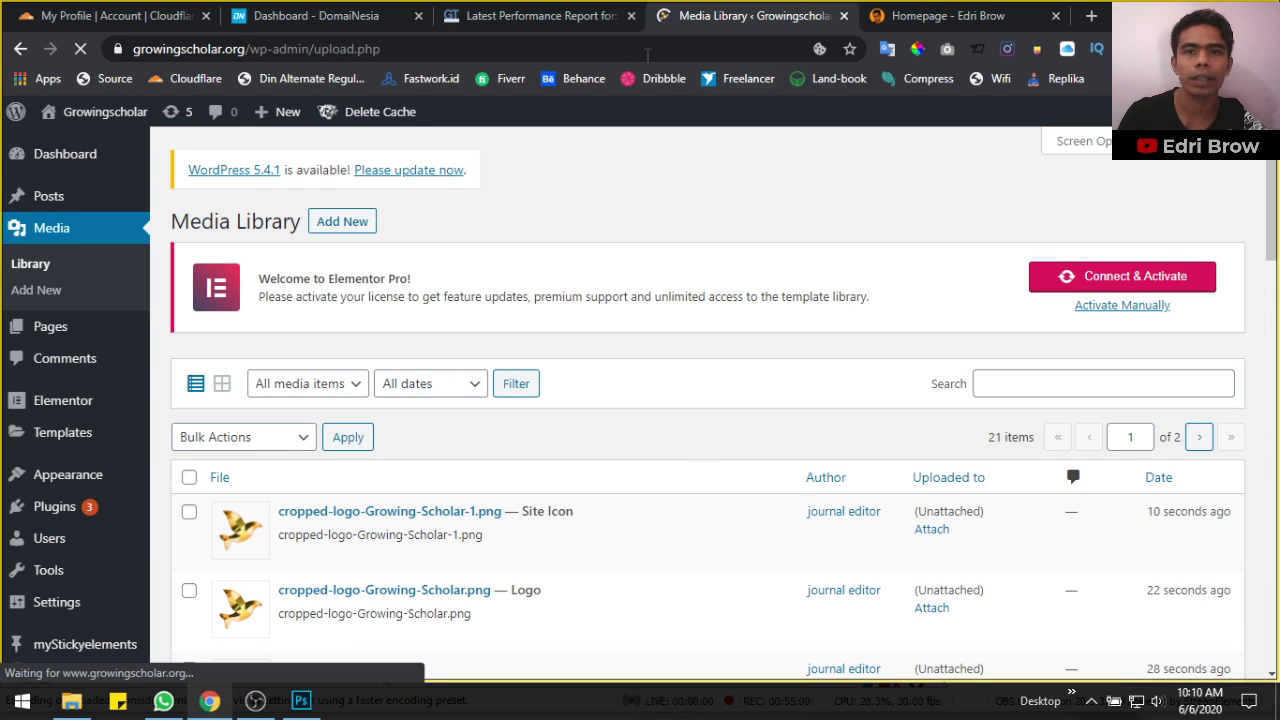
From the WordPress Dashboard, clear all site cache plus the cached minified CSS/JS
left_click(897, 10)
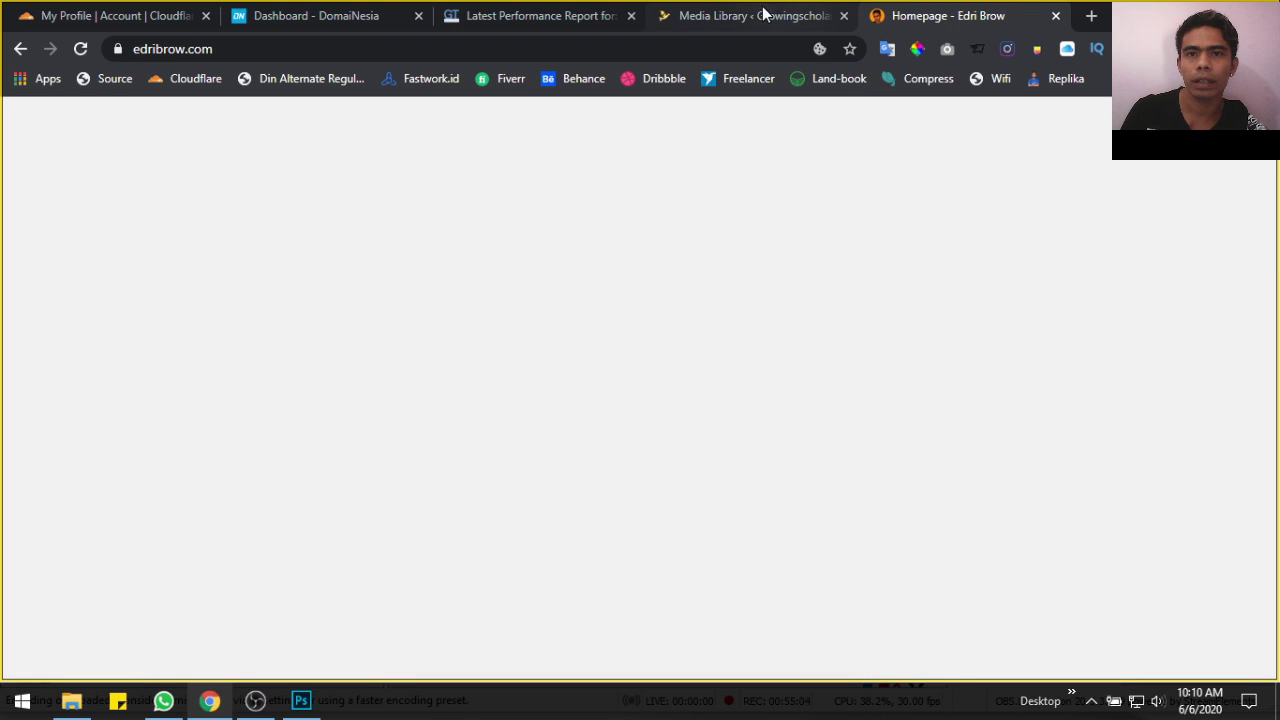
left_click(722, 20)
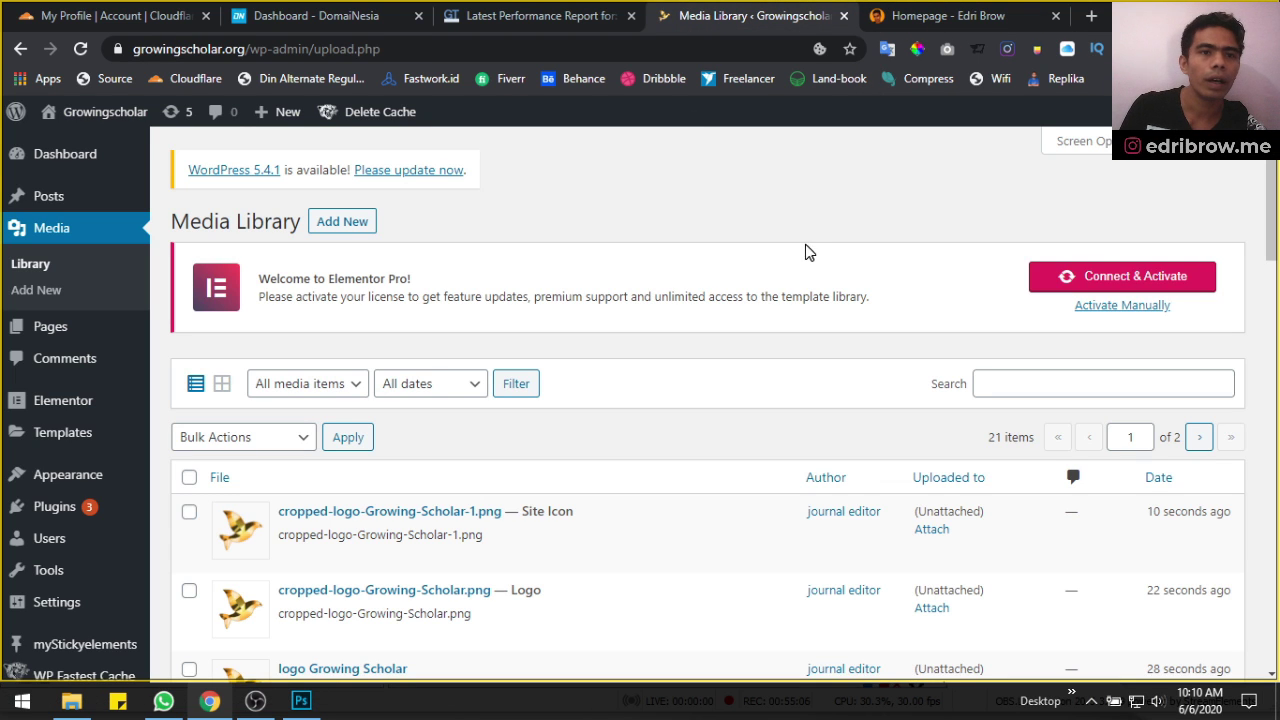
left_click(55, 156)
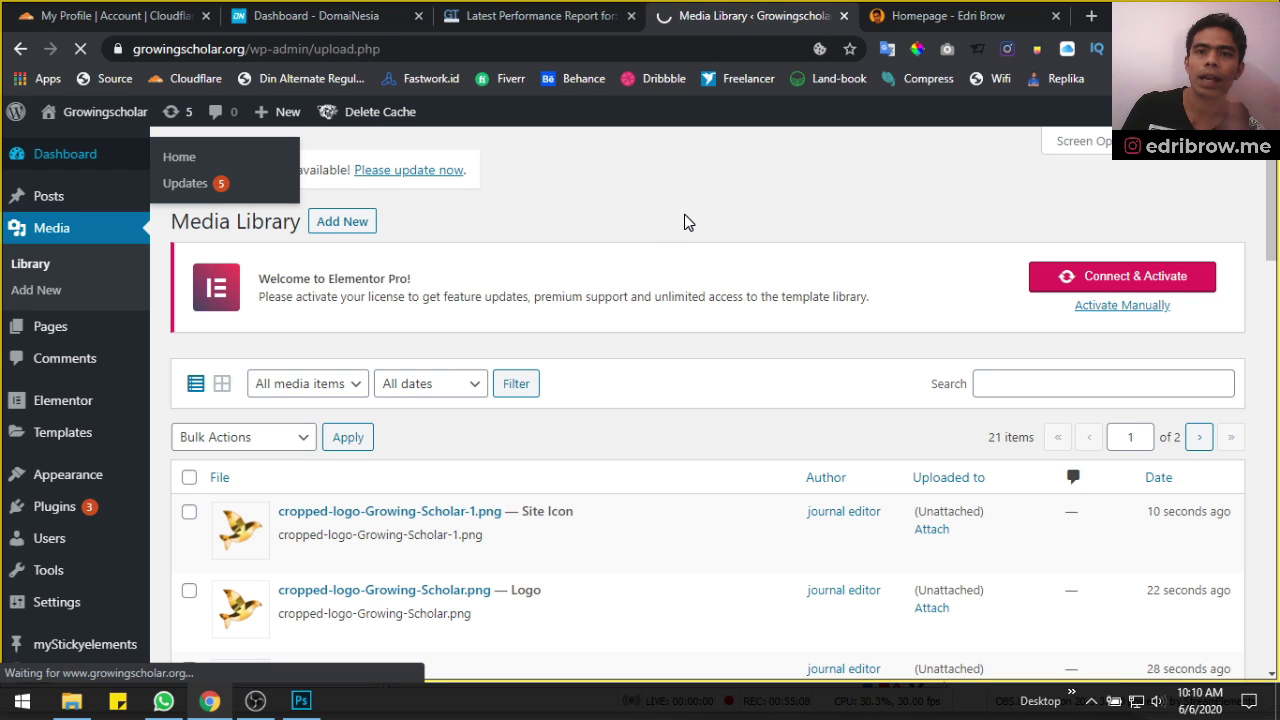
mouse_move(376, 115)
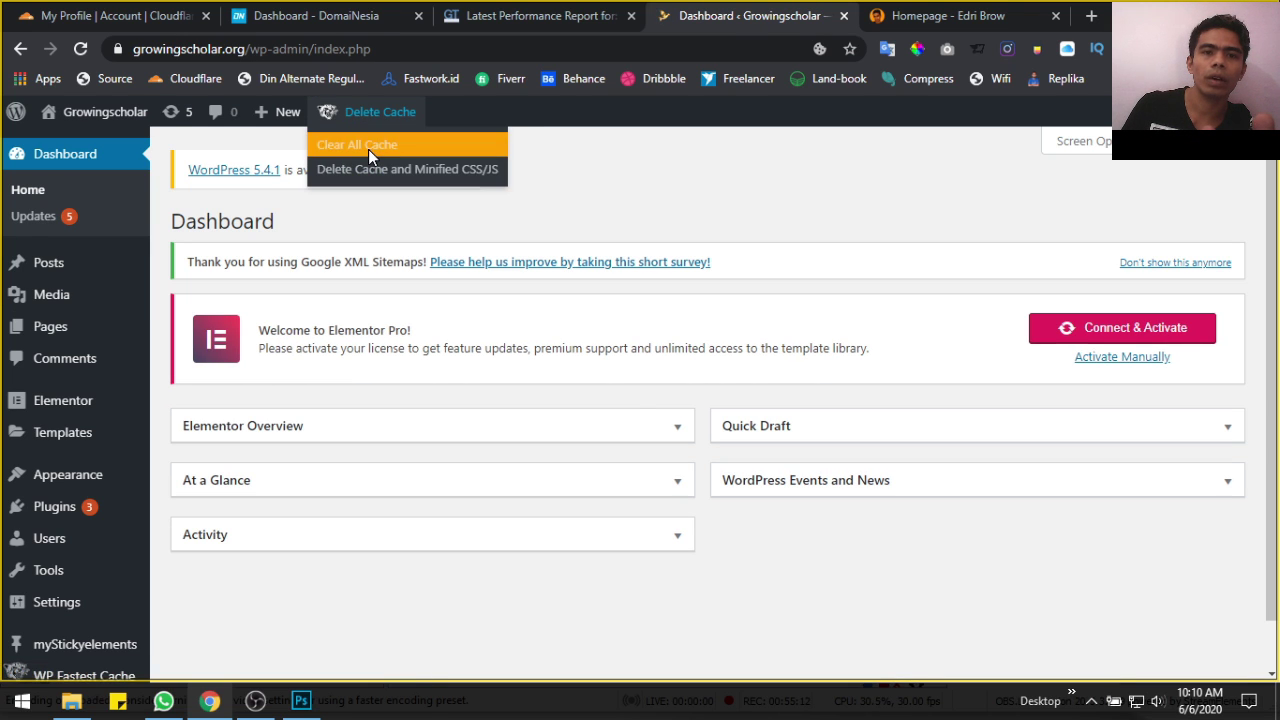
left_click(368, 149)
left_click(380, 168)
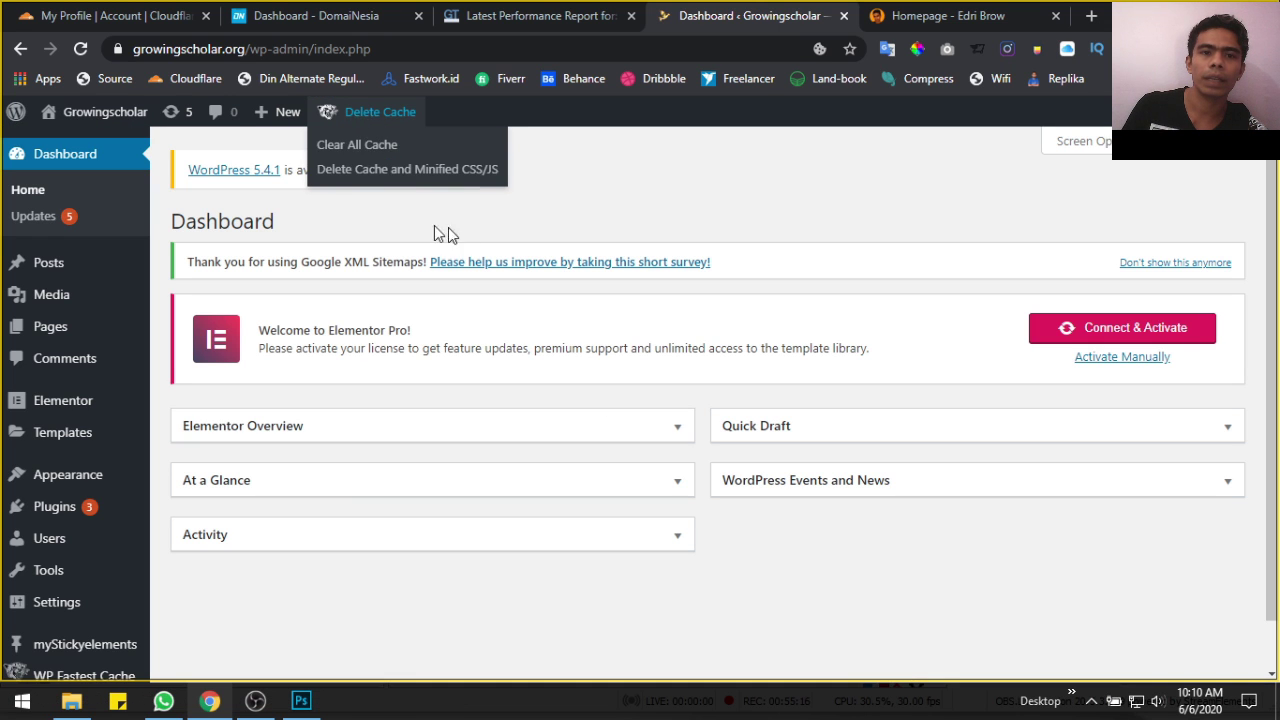
Re-test growingscholar.org in GTmetrix, now scoring PageSpeed A (97%) and YSlow B (88%)
left_click(488, 26)
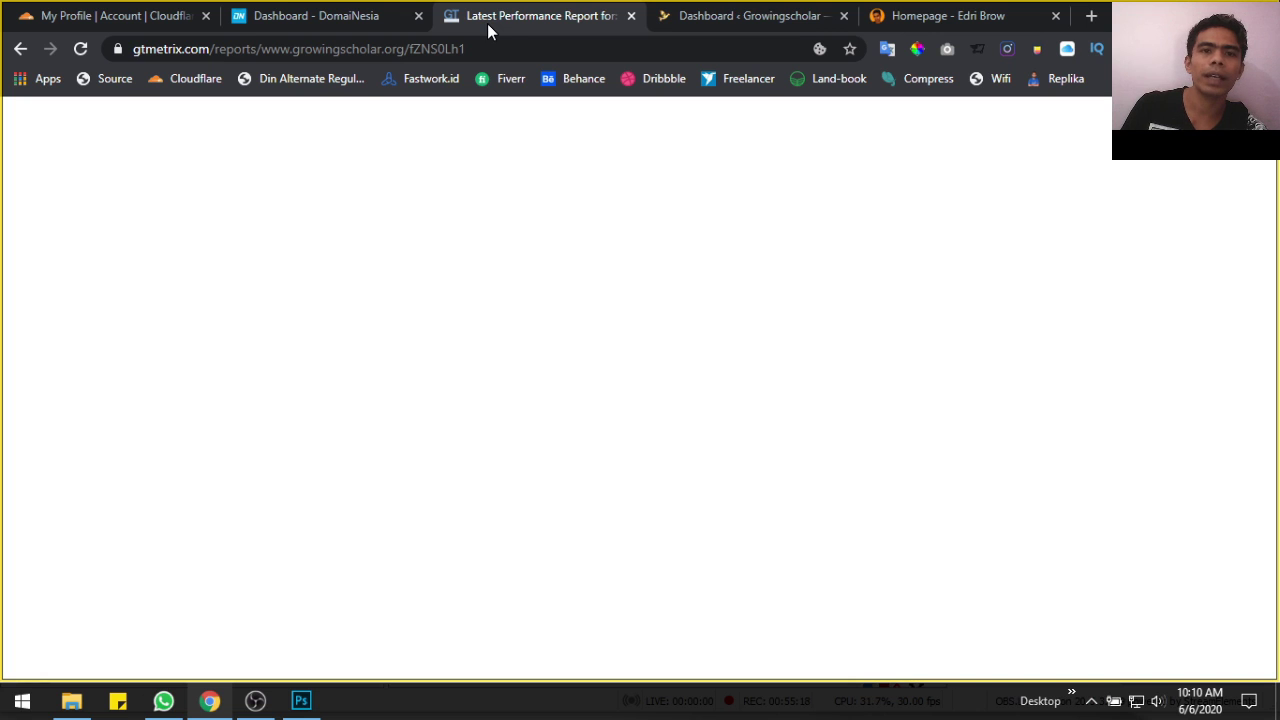
scroll(1148, 390, "up", 5)
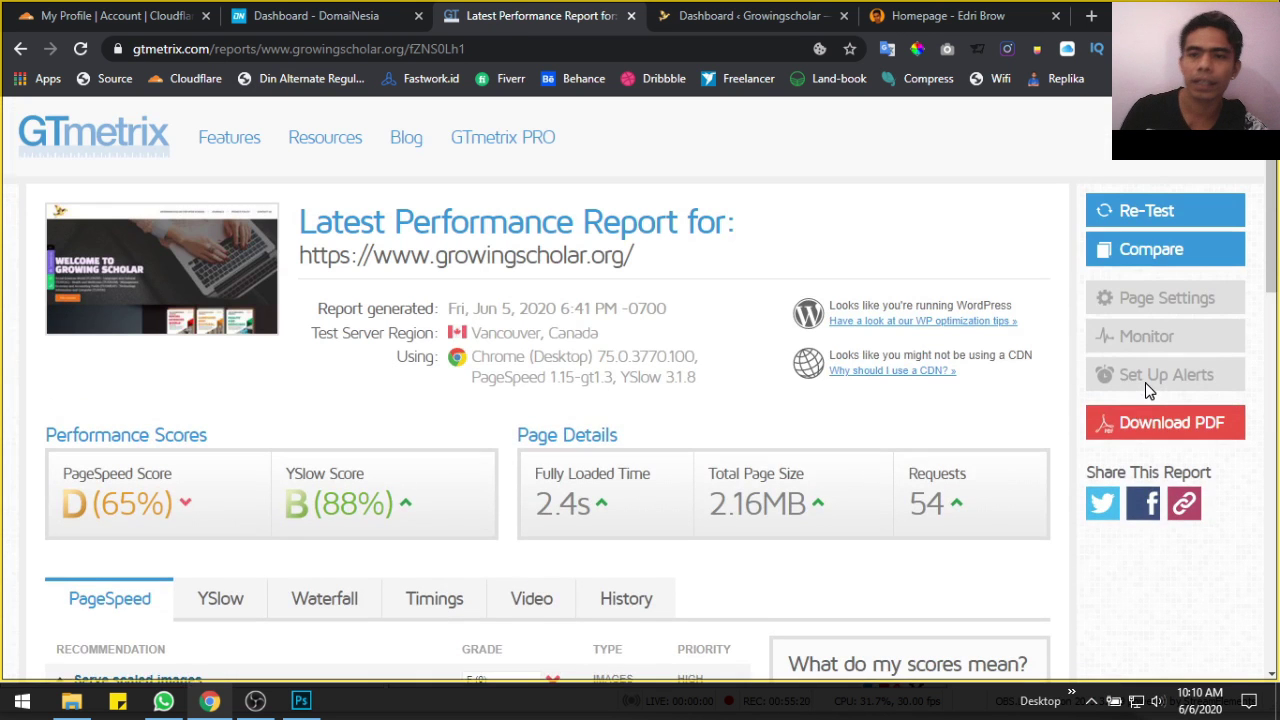
left_click(1143, 216)
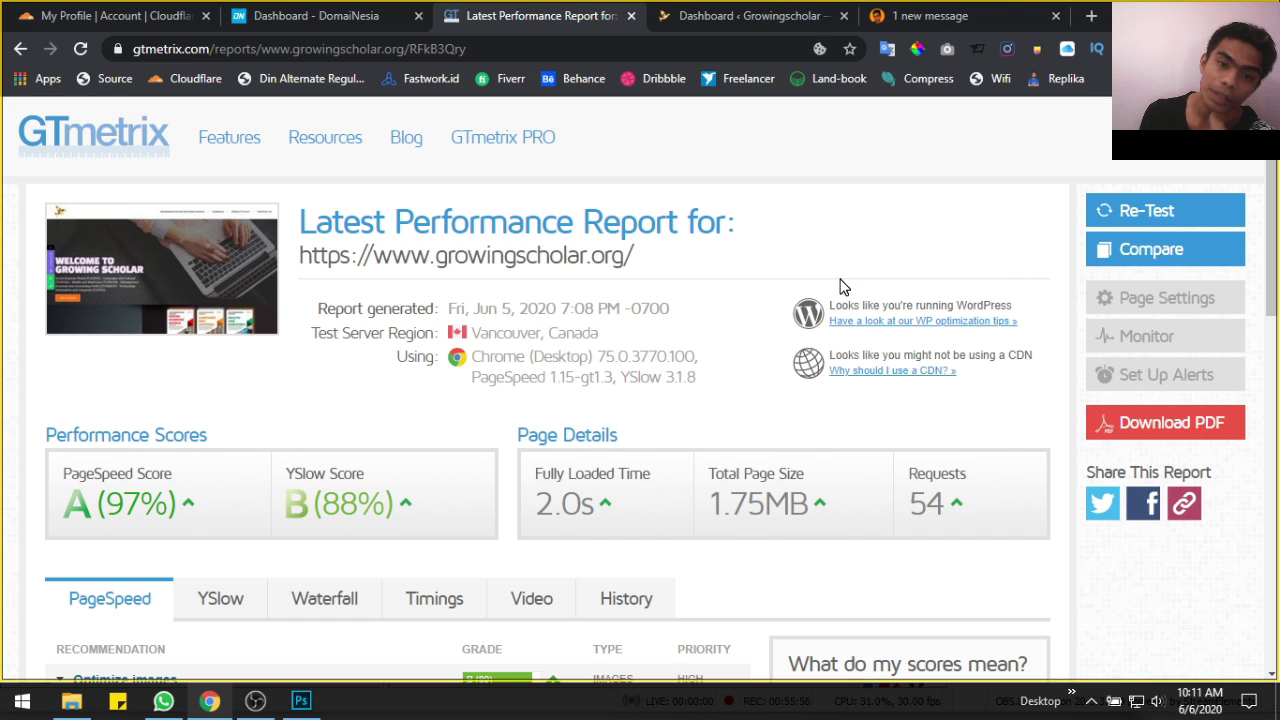
Review the Optimize images recommendation details, then collapse them again
scroll(674, 491, "down", 2)
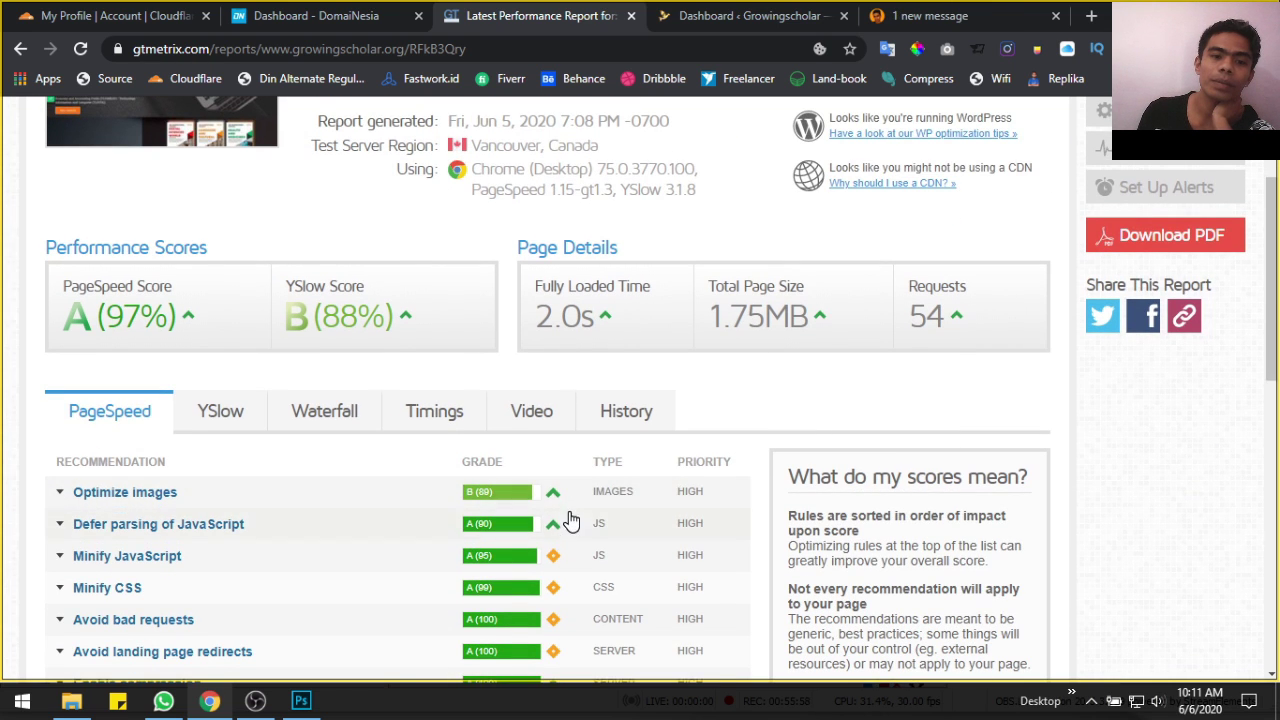
left_click(551, 493)
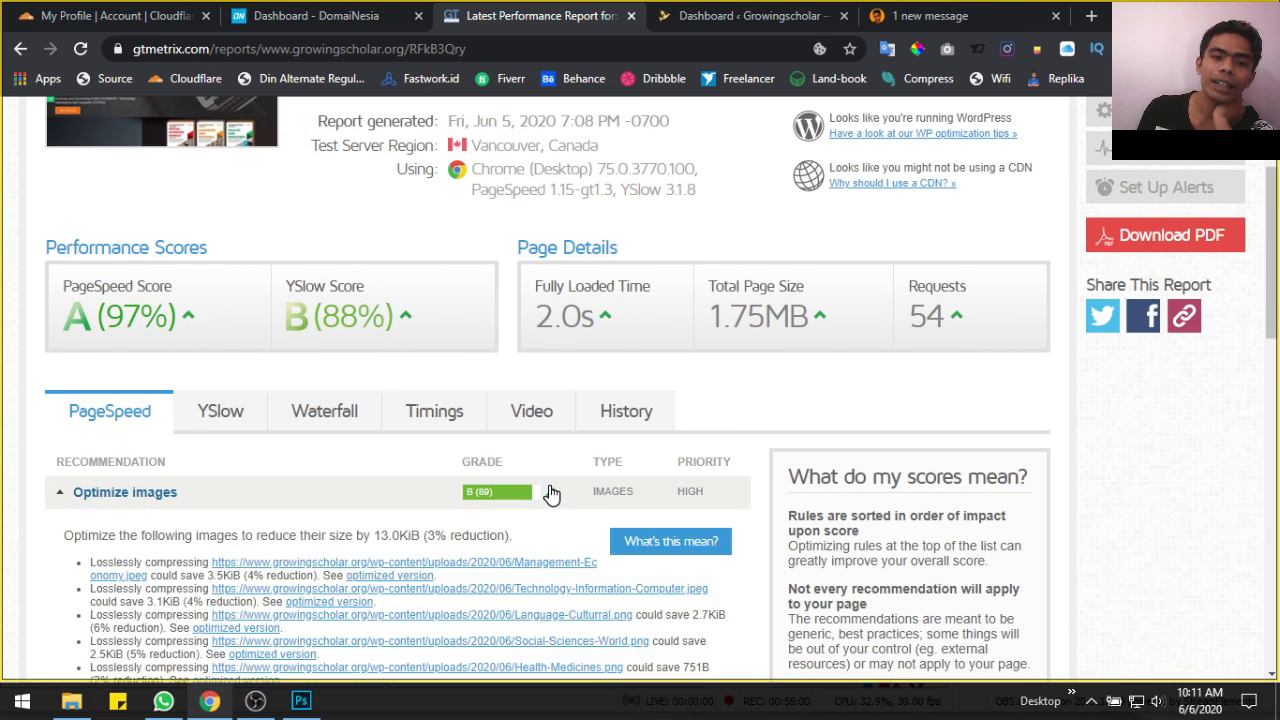
scroll(520, 483, "down", 3)
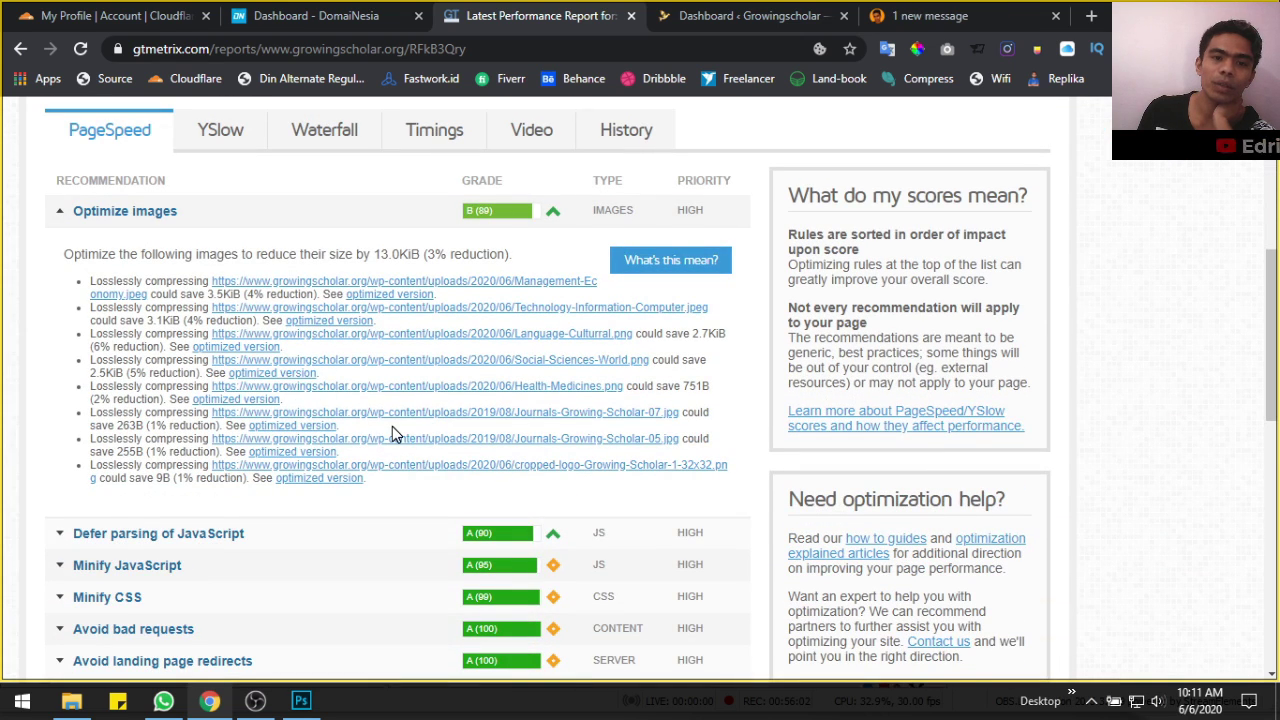
scroll(392, 426, "up", 1)
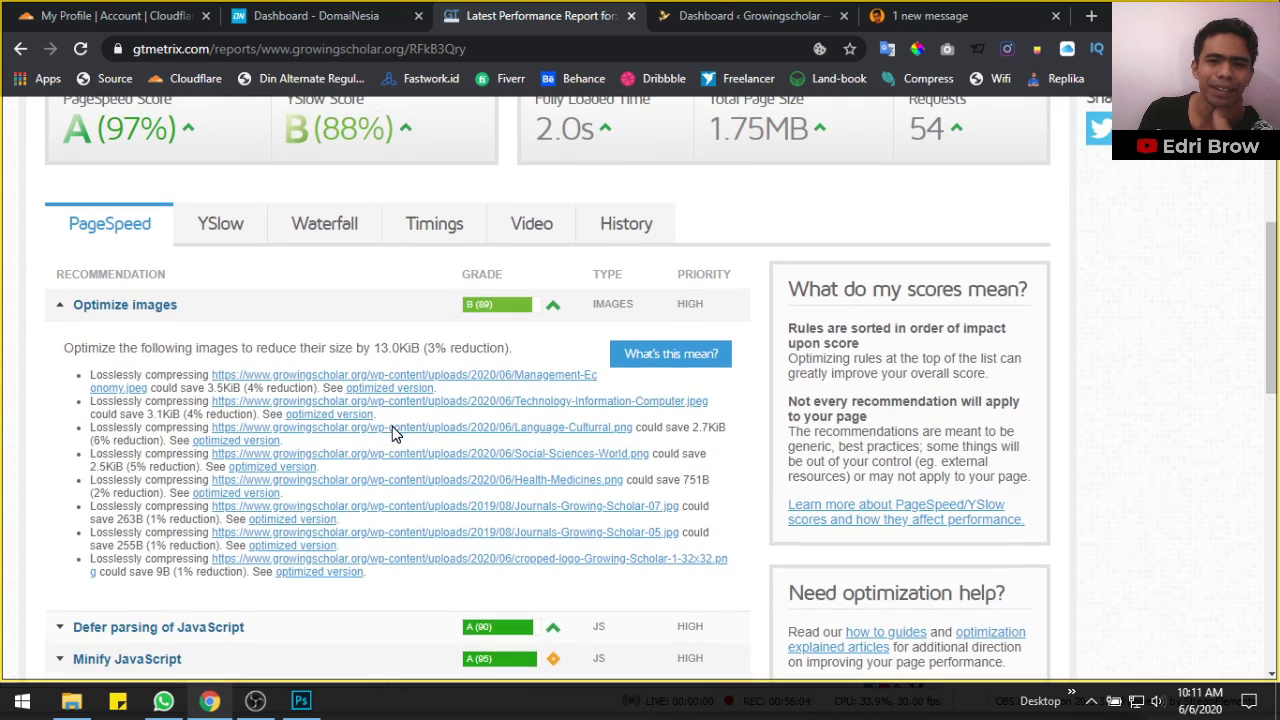
scroll(494, 402, "up", 1)
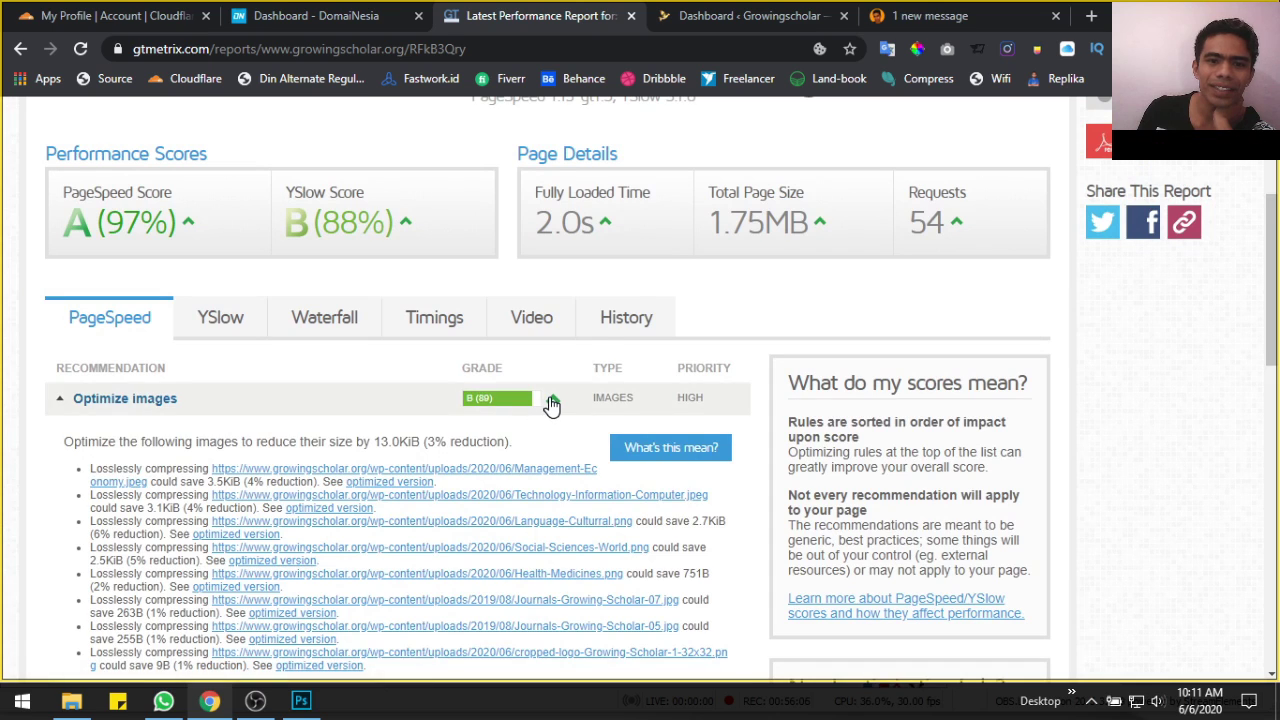
left_click(552, 404)
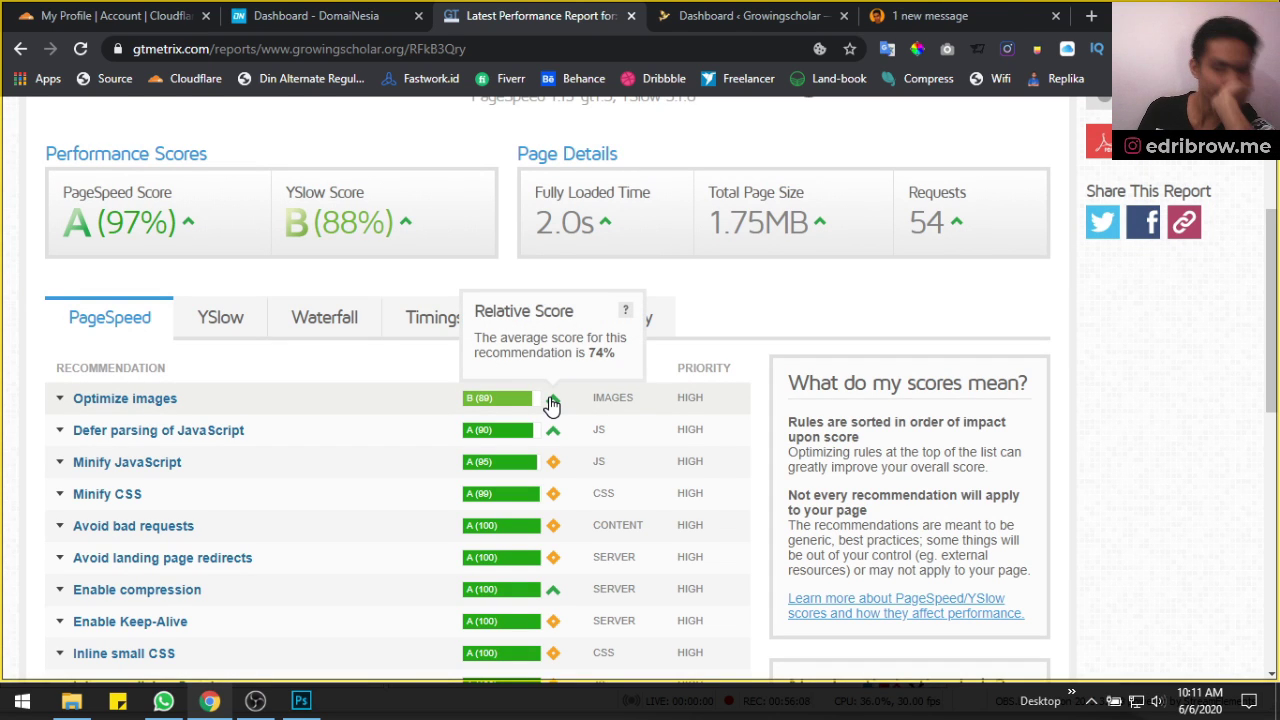